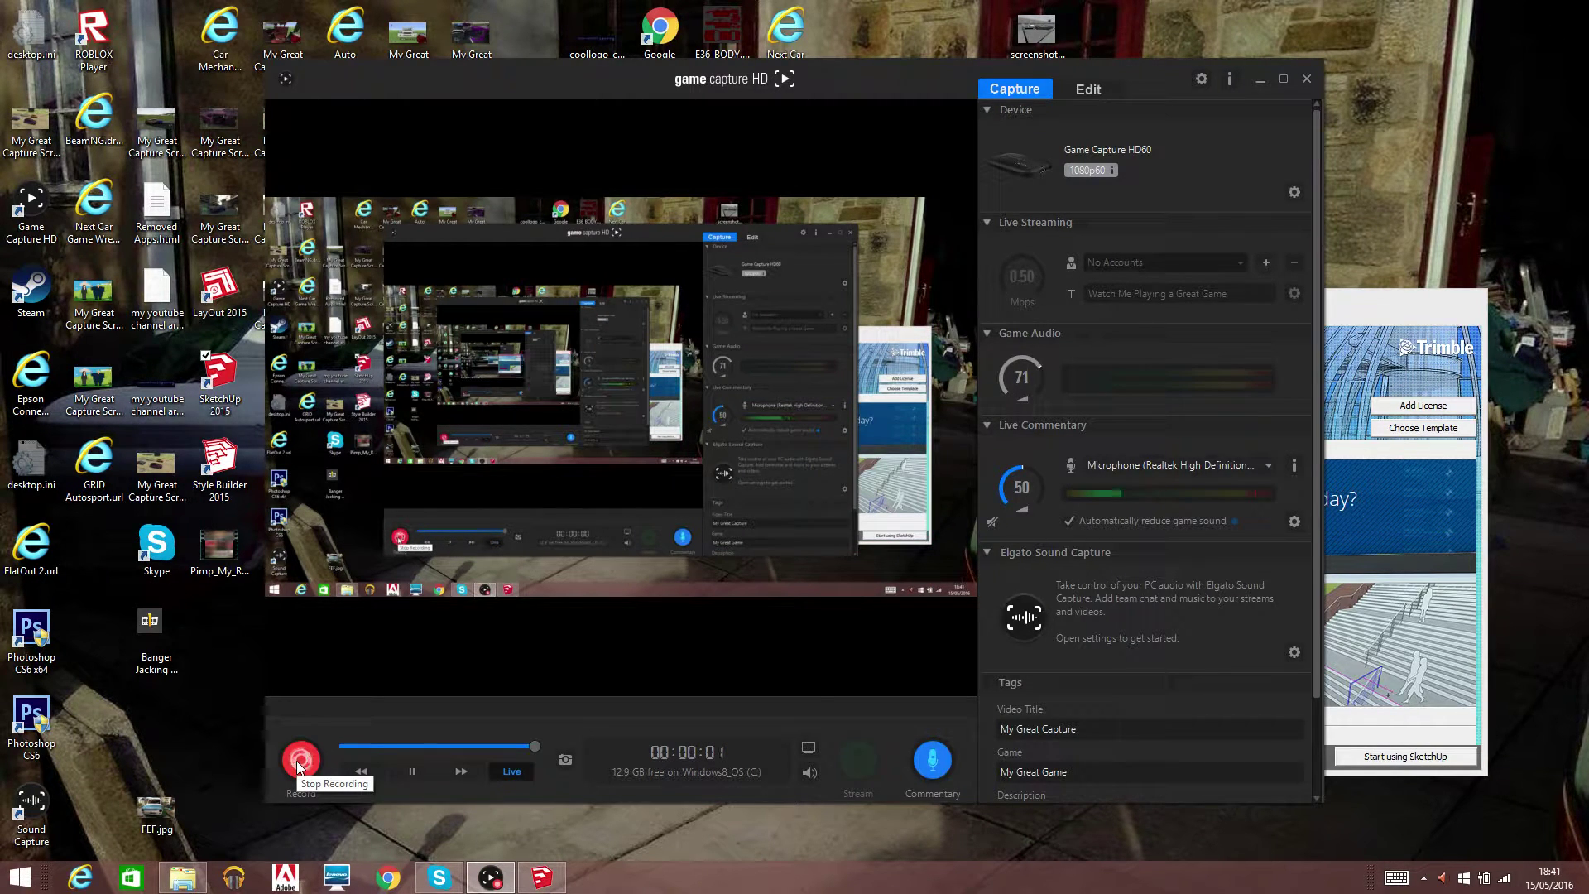
Move the Welcome to SketchUp window into view and start a new empty model
left_click_drag(1402, 296, 1205, 304)
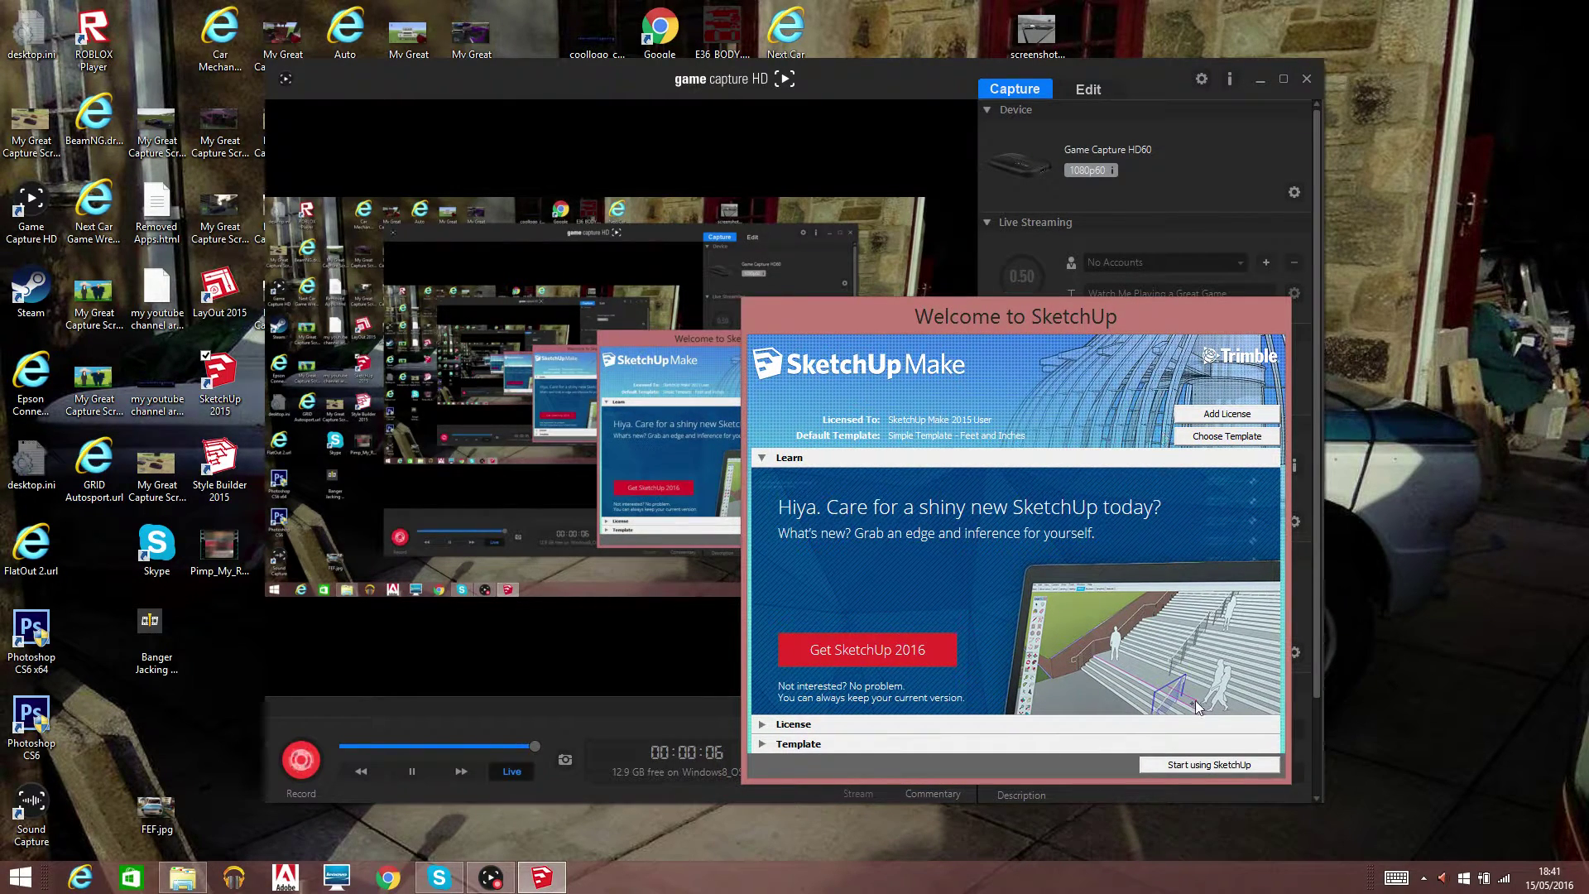
left_click(1215, 764)
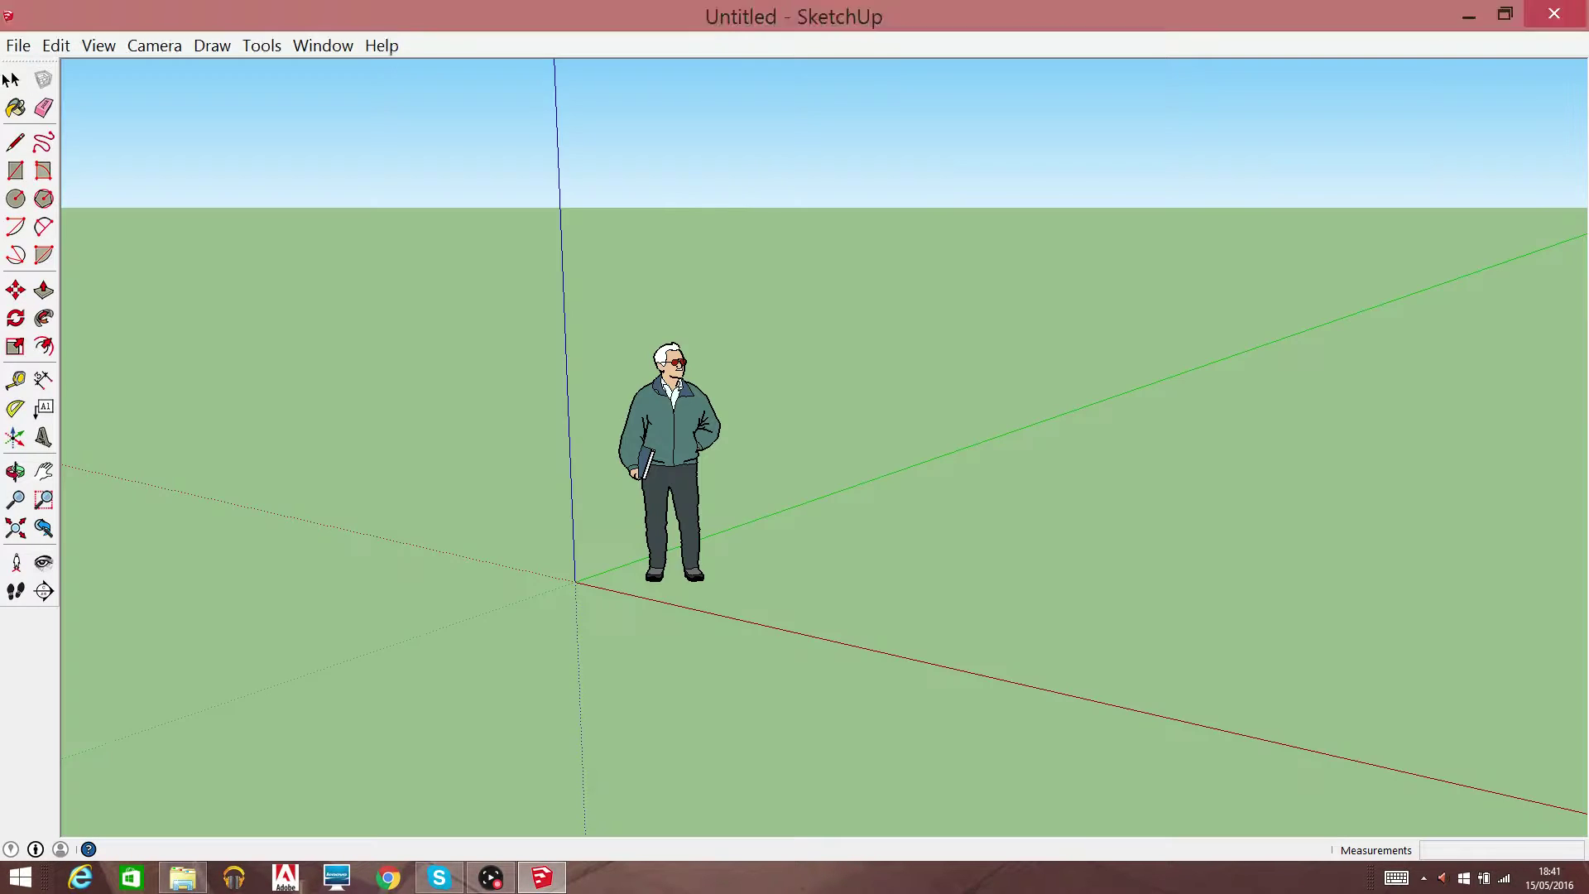
Open the 3D Warehouse model browser from the File menu
left_click(18, 47)
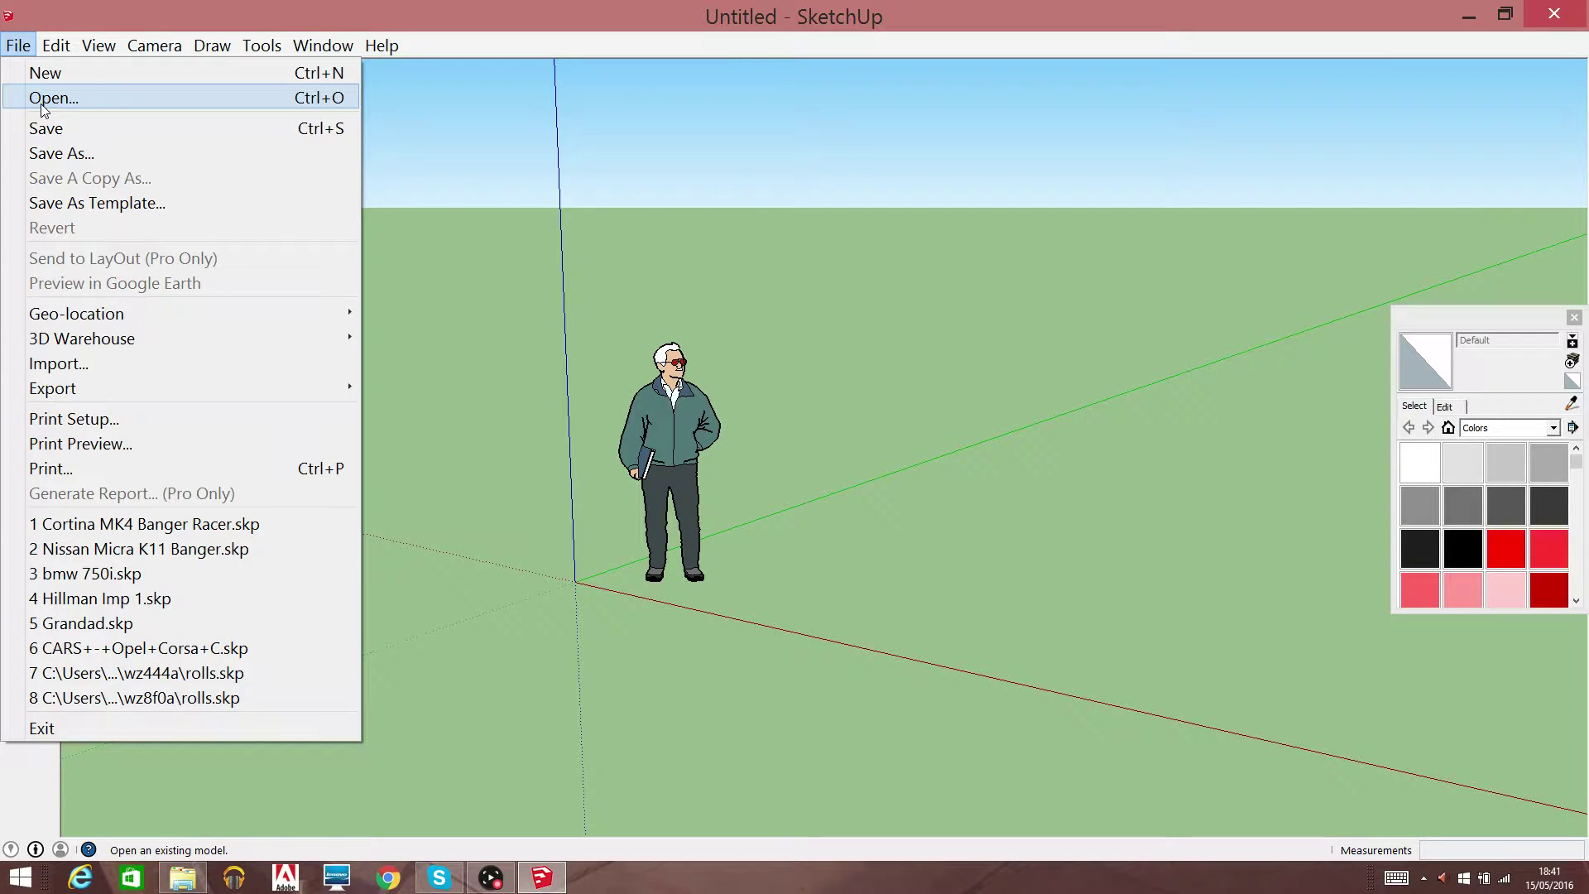
mouse_move(82, 338)
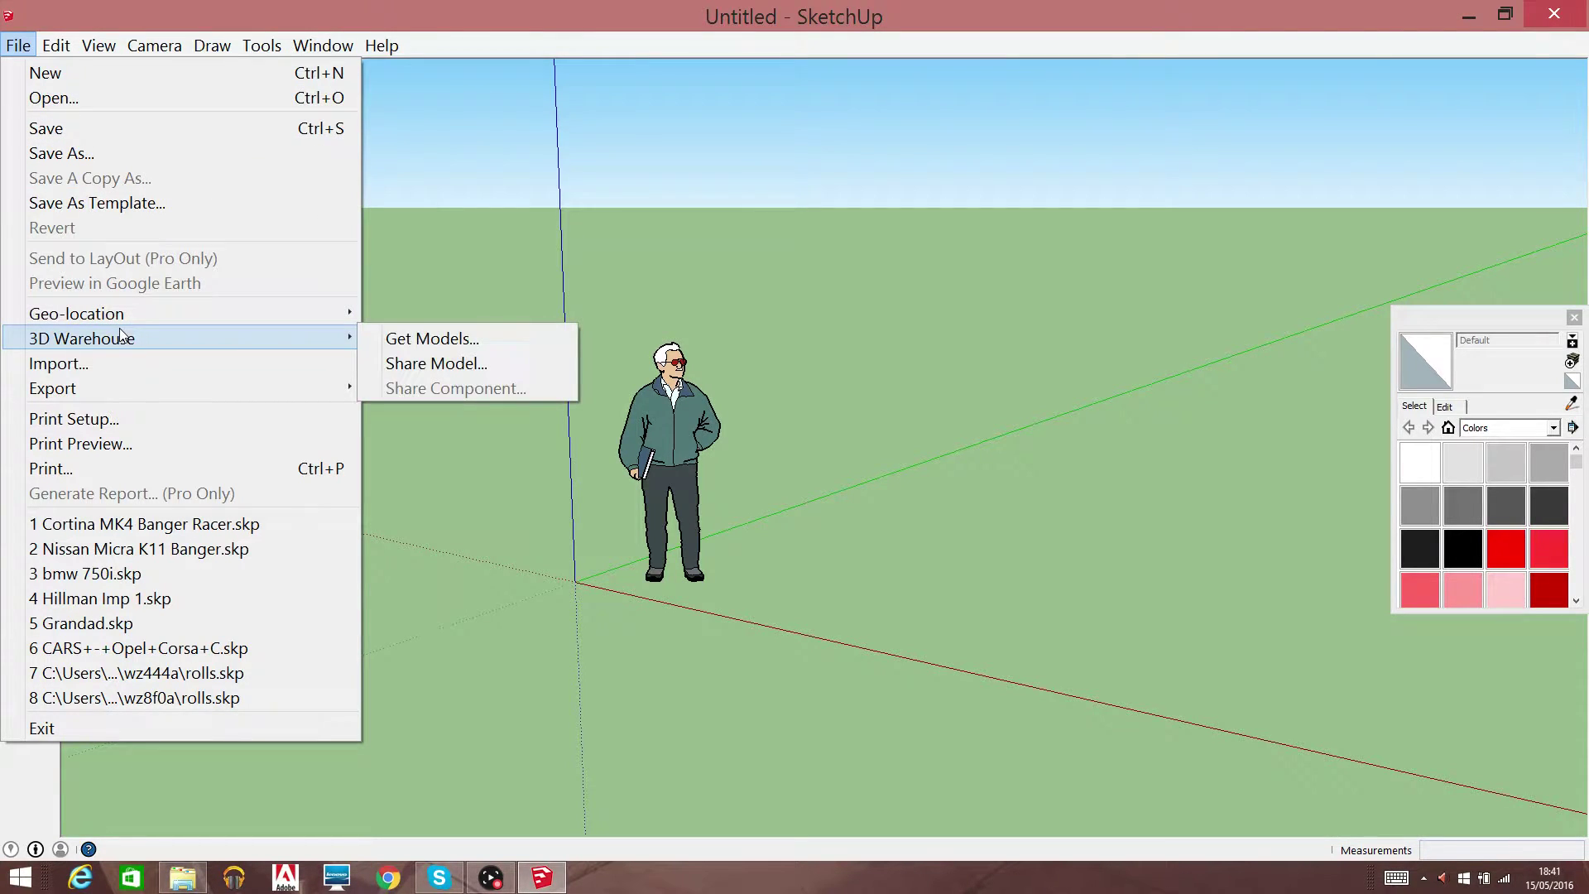
left_click(431, 346)
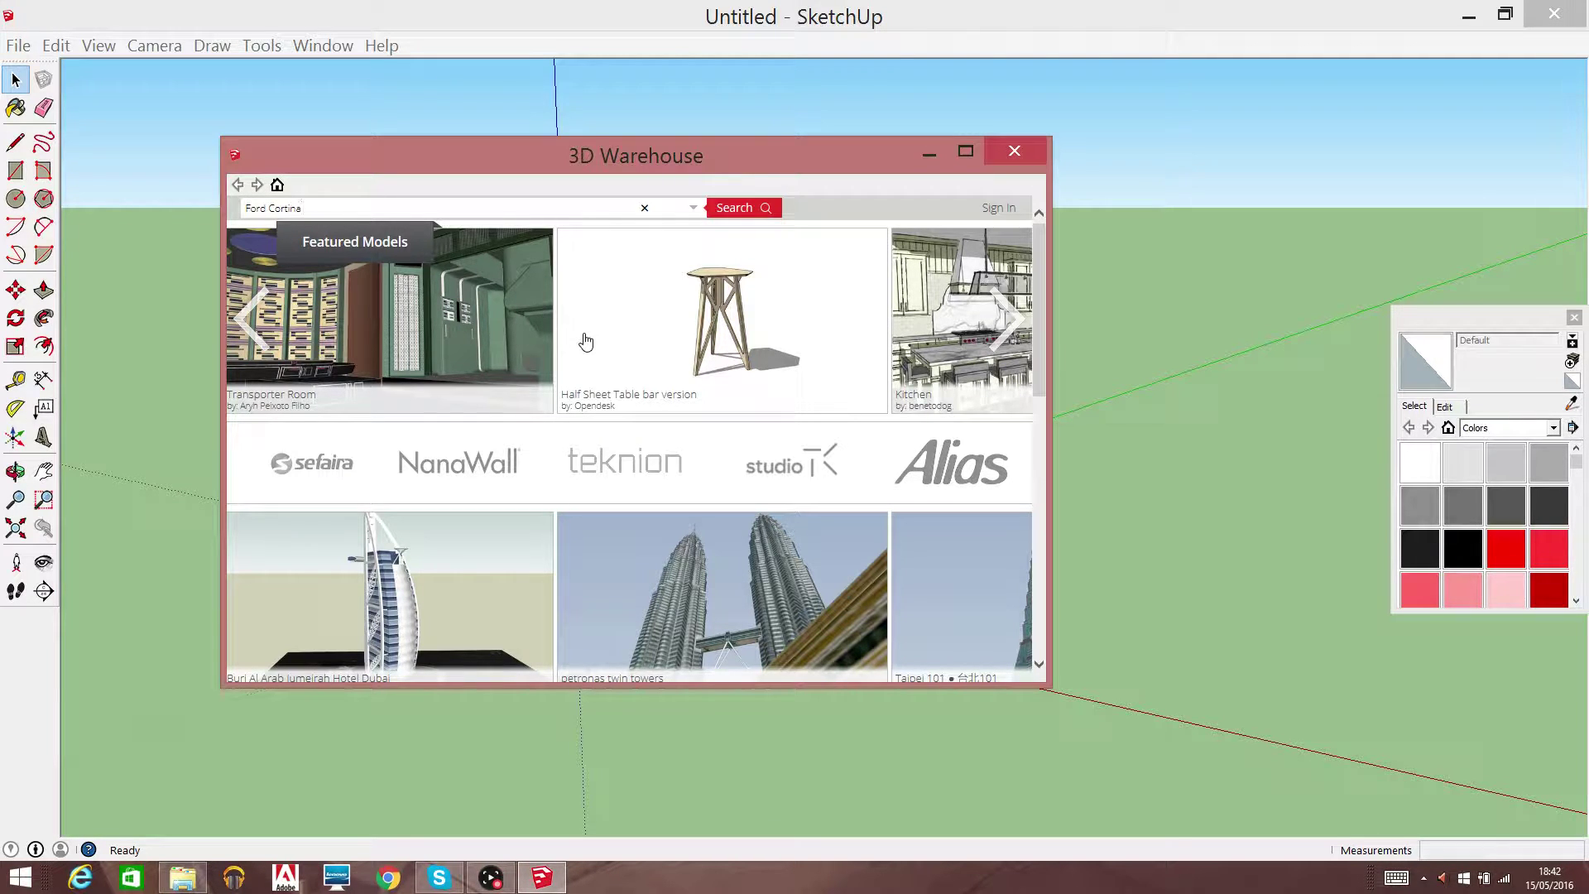
Search 'Ford Cortina' and load the 2015 Rogue Paramount Wagon 300 directly into the model
key("Return")
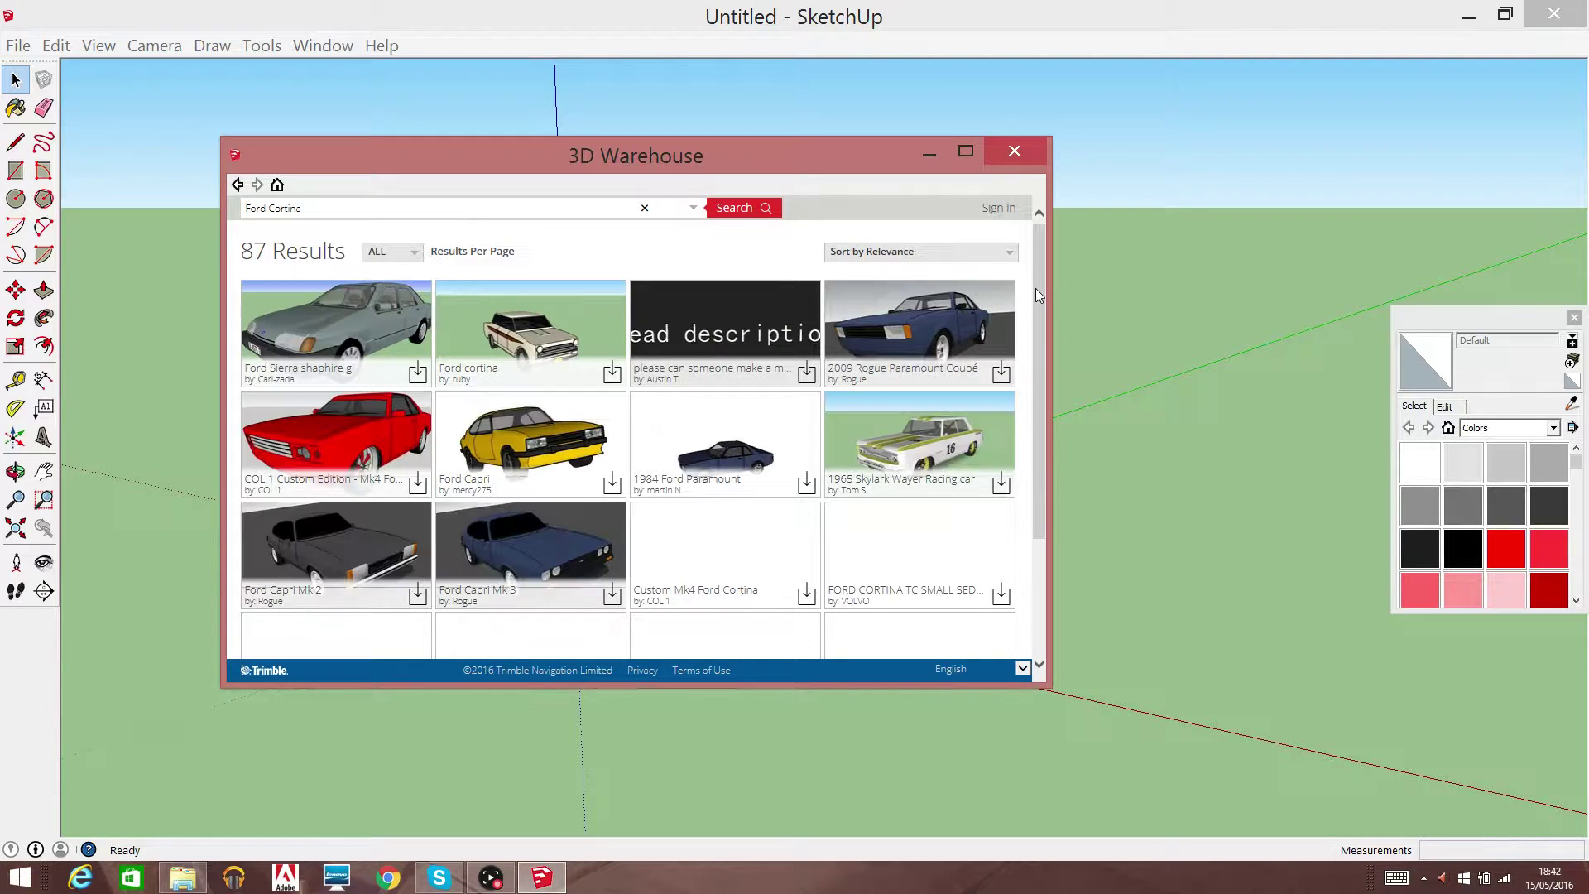
left_click_drag(1036, 288, 1046, 520)
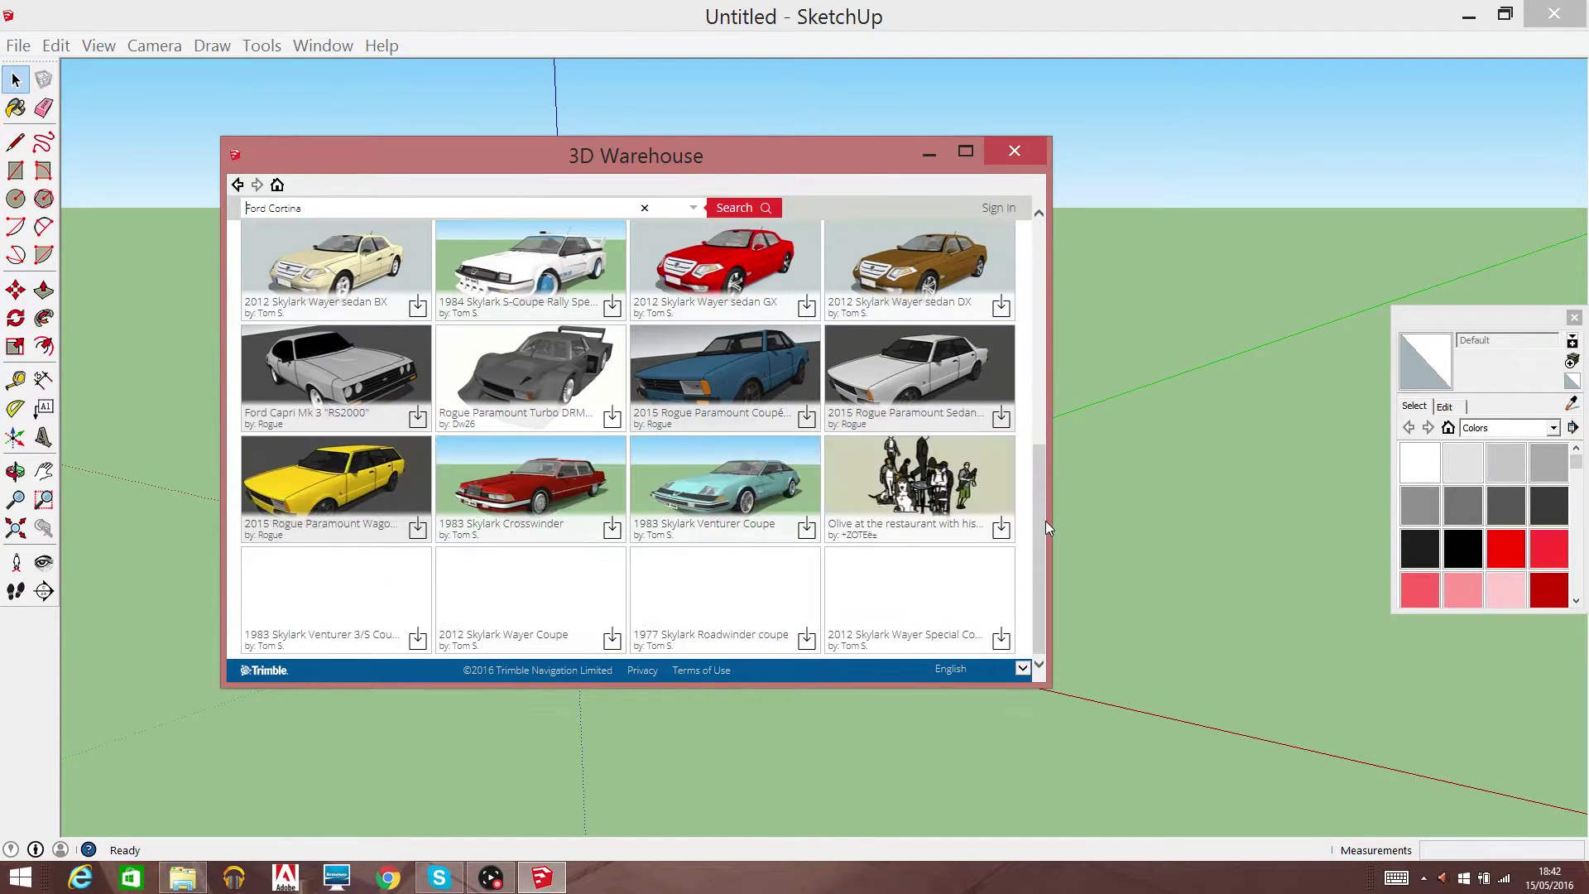
left_click(322, 493)
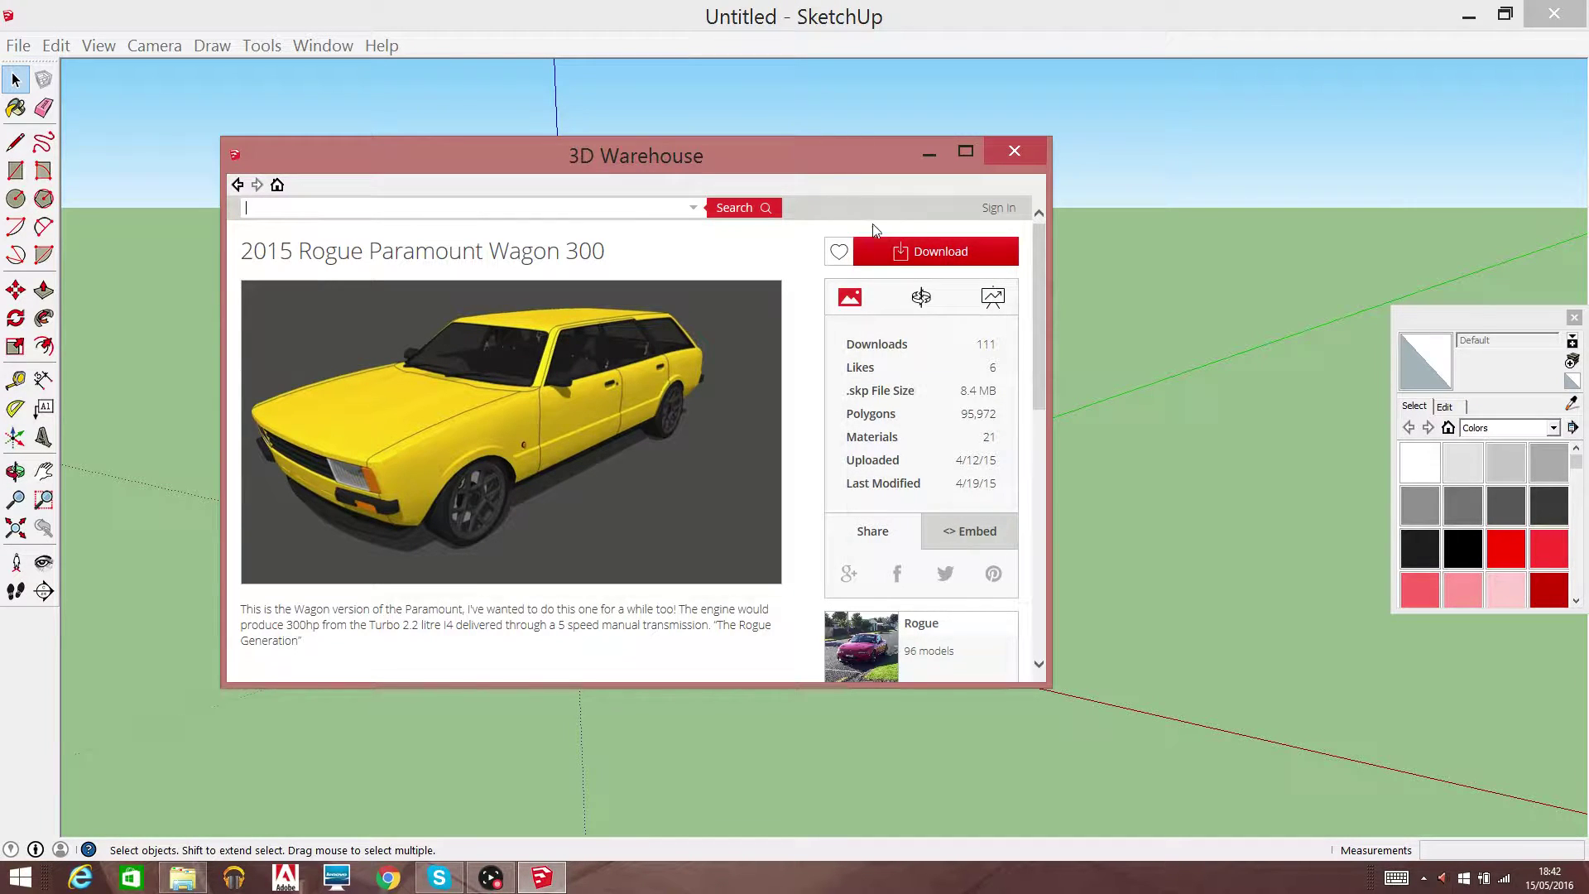
left_click(905, 262)
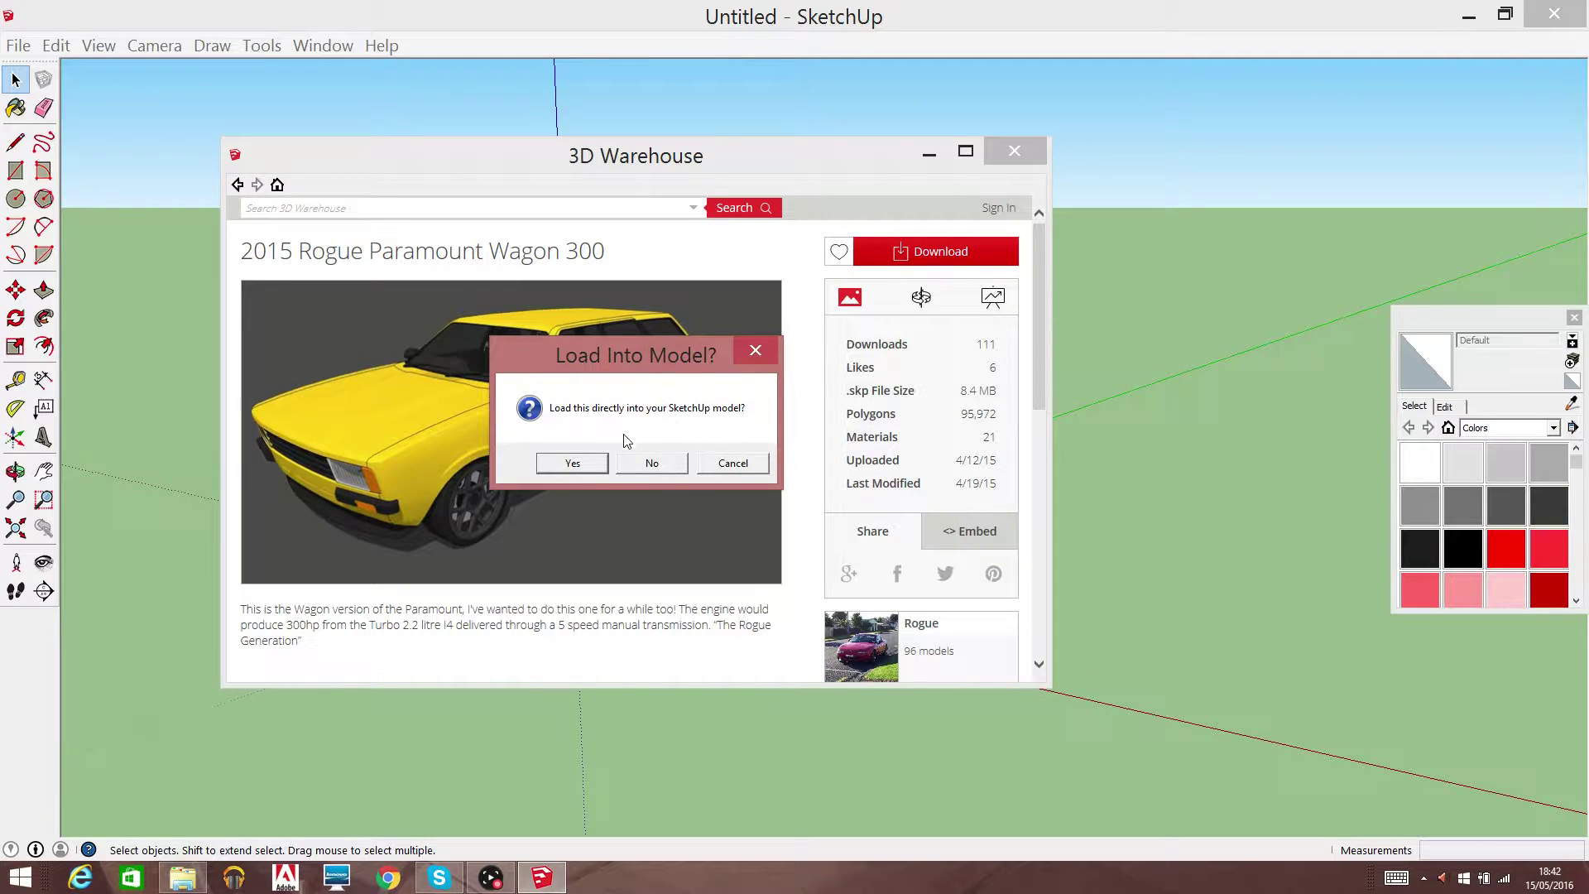
left_click(574, 467)
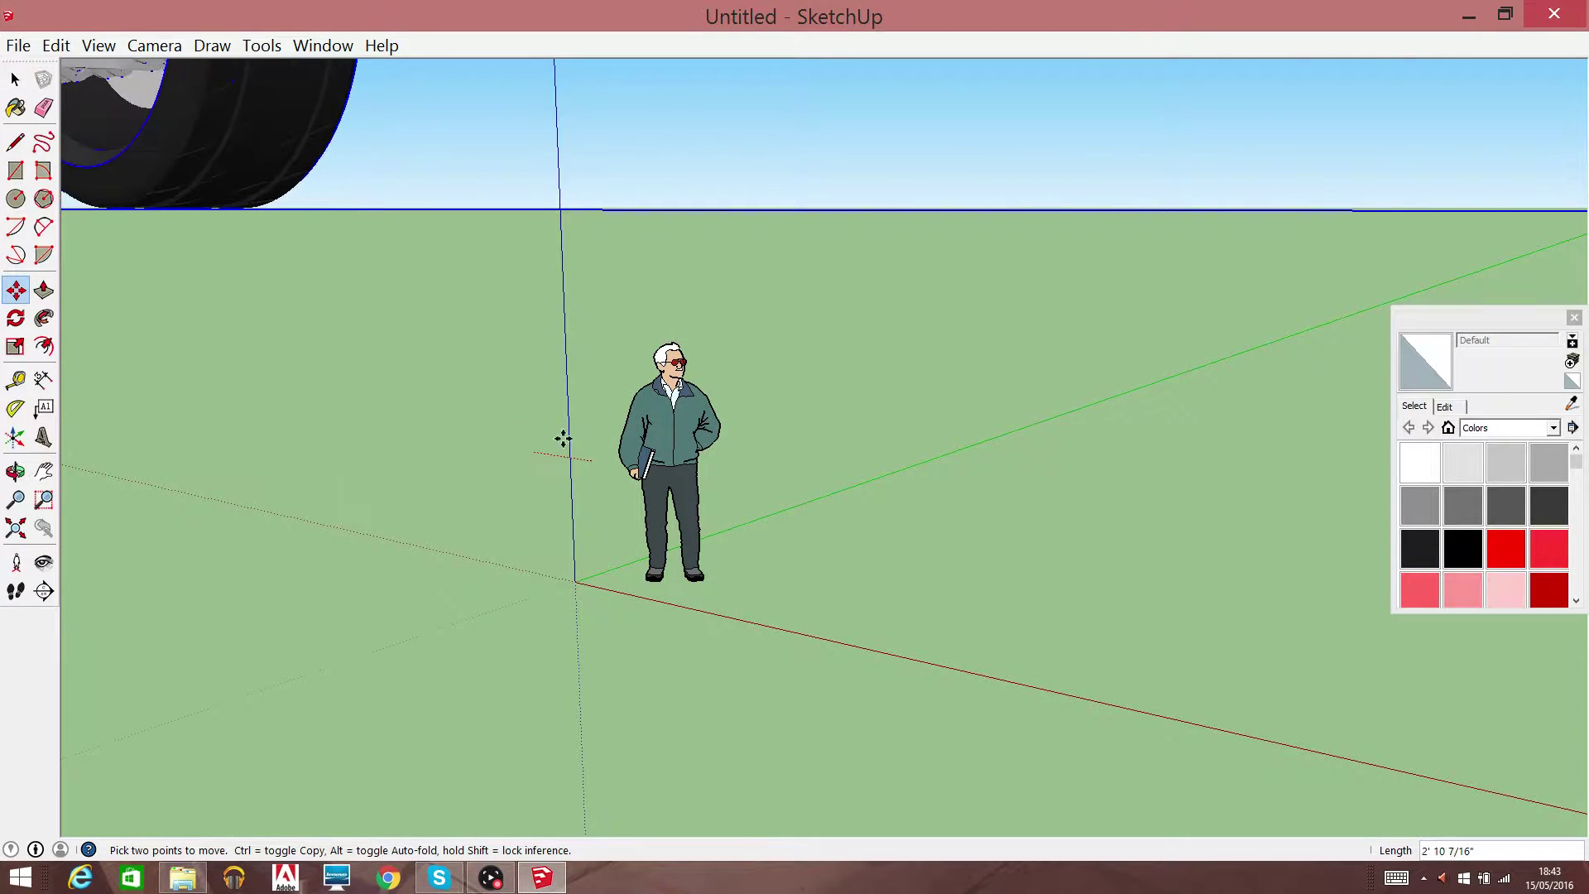
Finish placing the wagon and zoom out until the whole car is visible
left_click(246, 168)
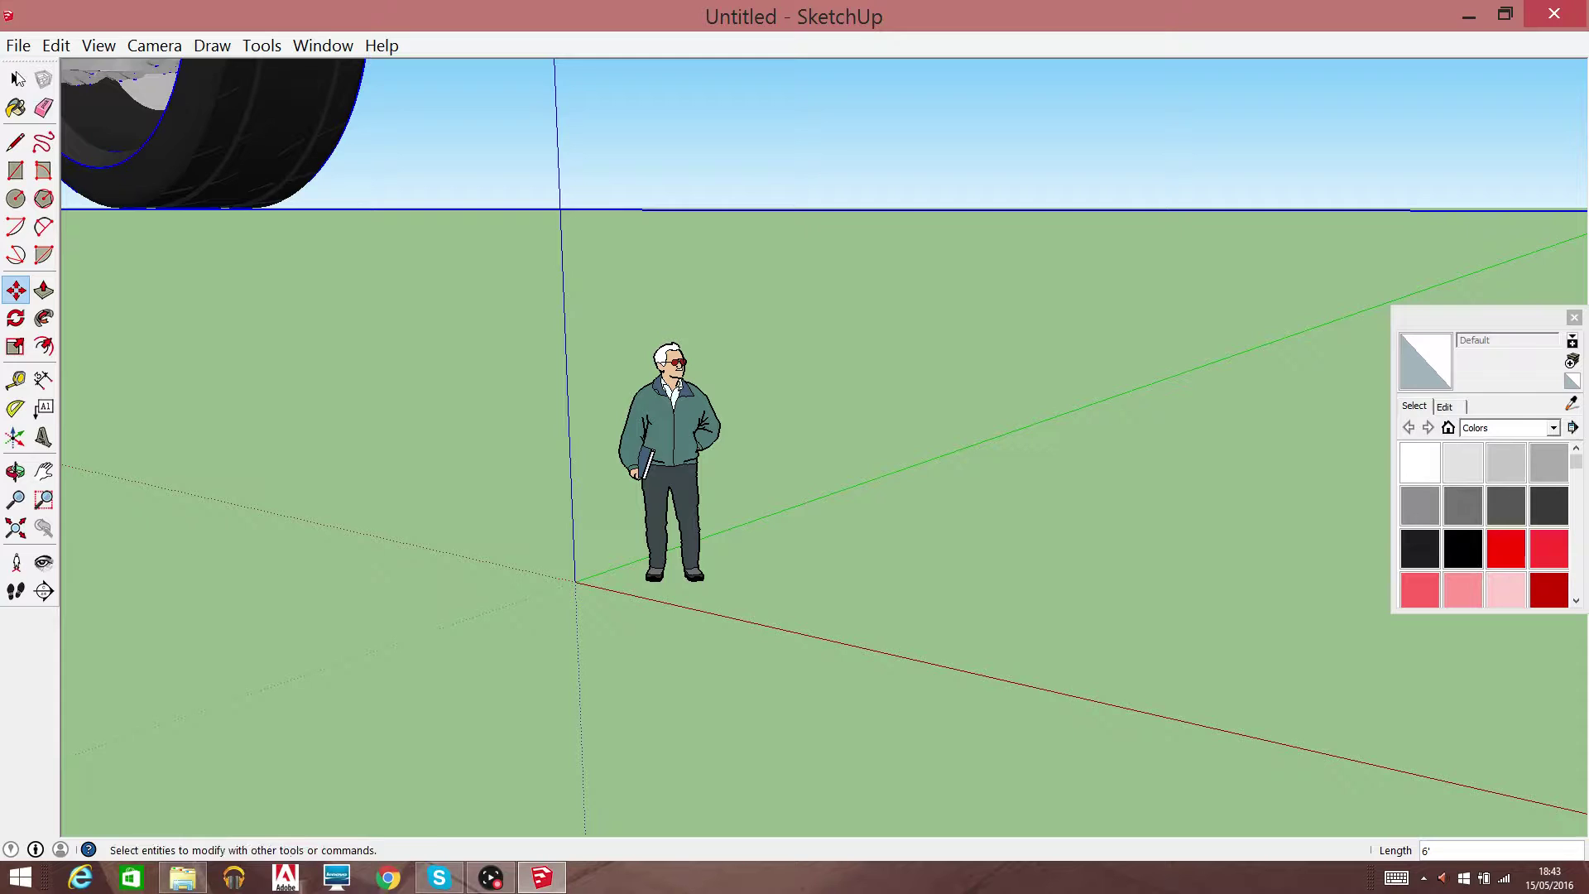
left_click(15, 80)
left_click(270, 334)
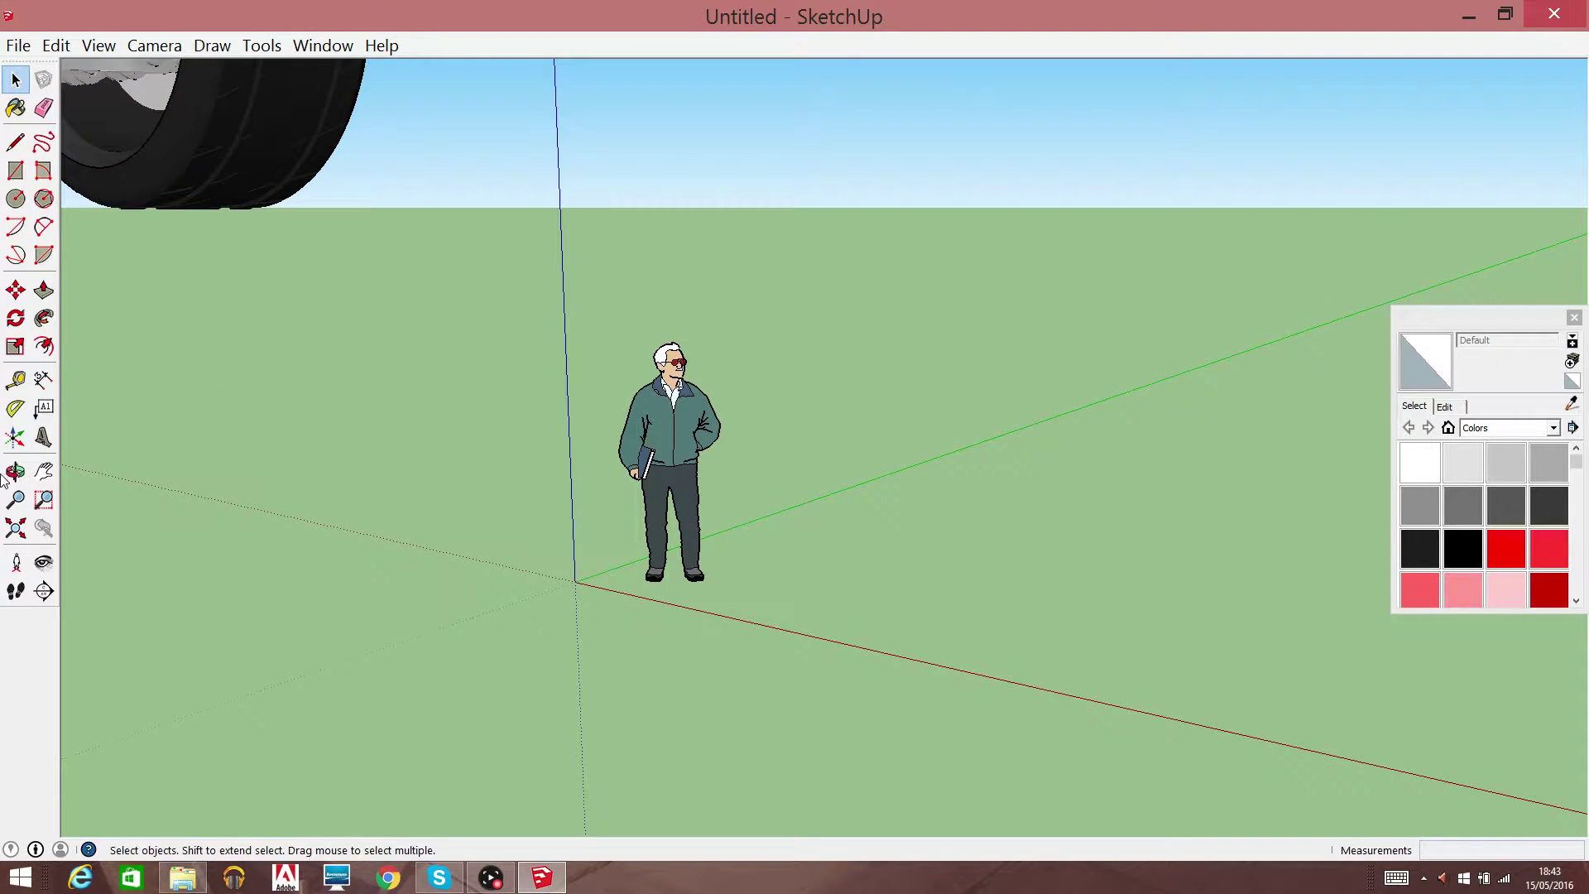
left_click(43, 471)
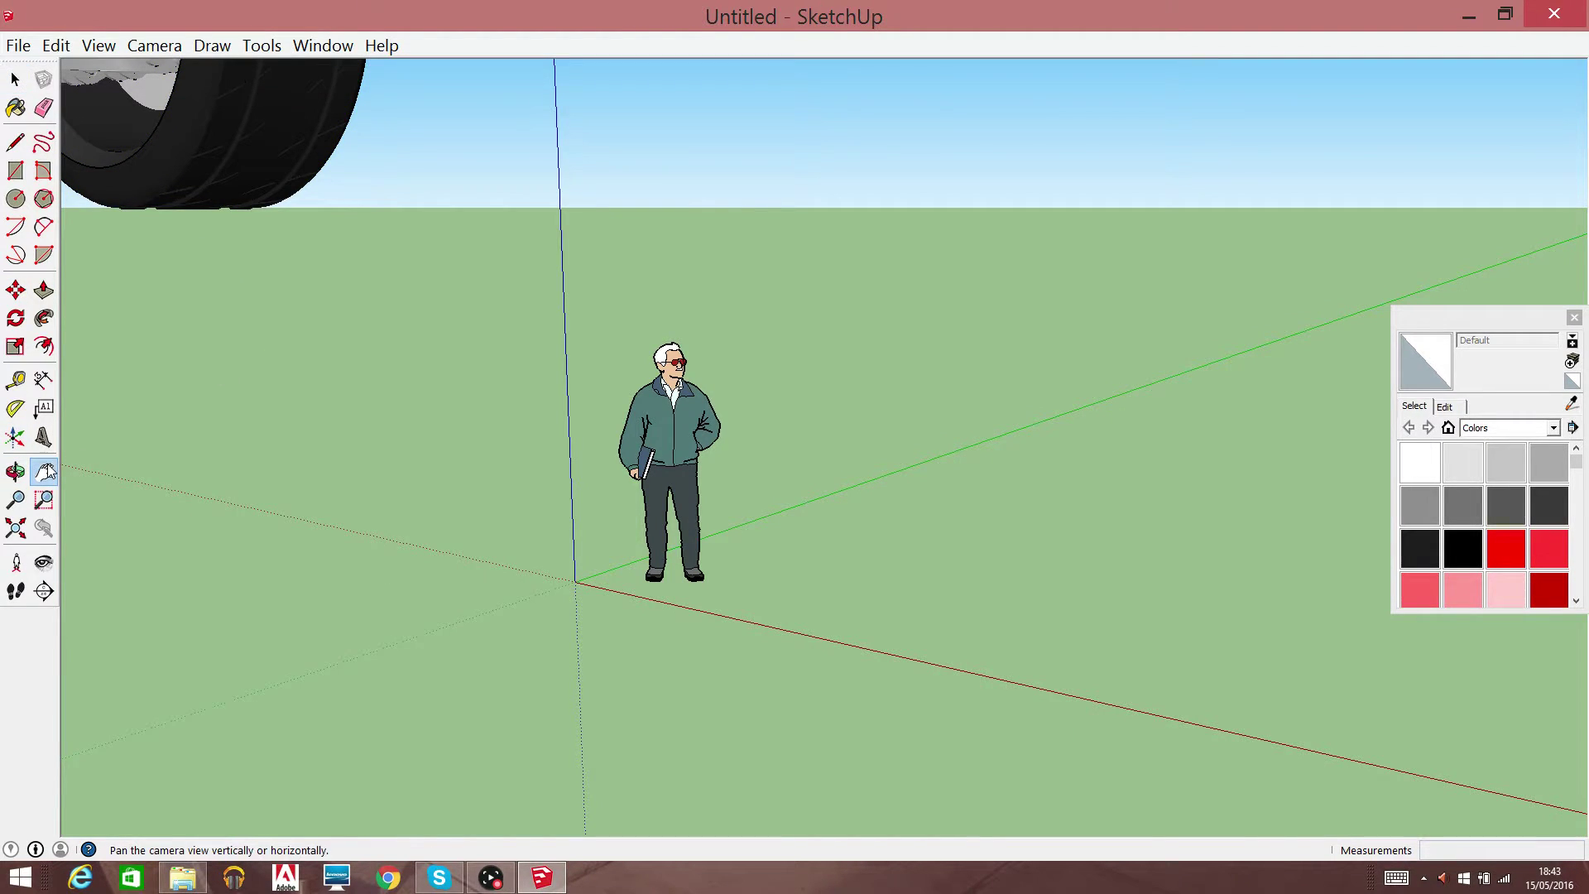
right_click(455, 449)
left_click(517, 597)
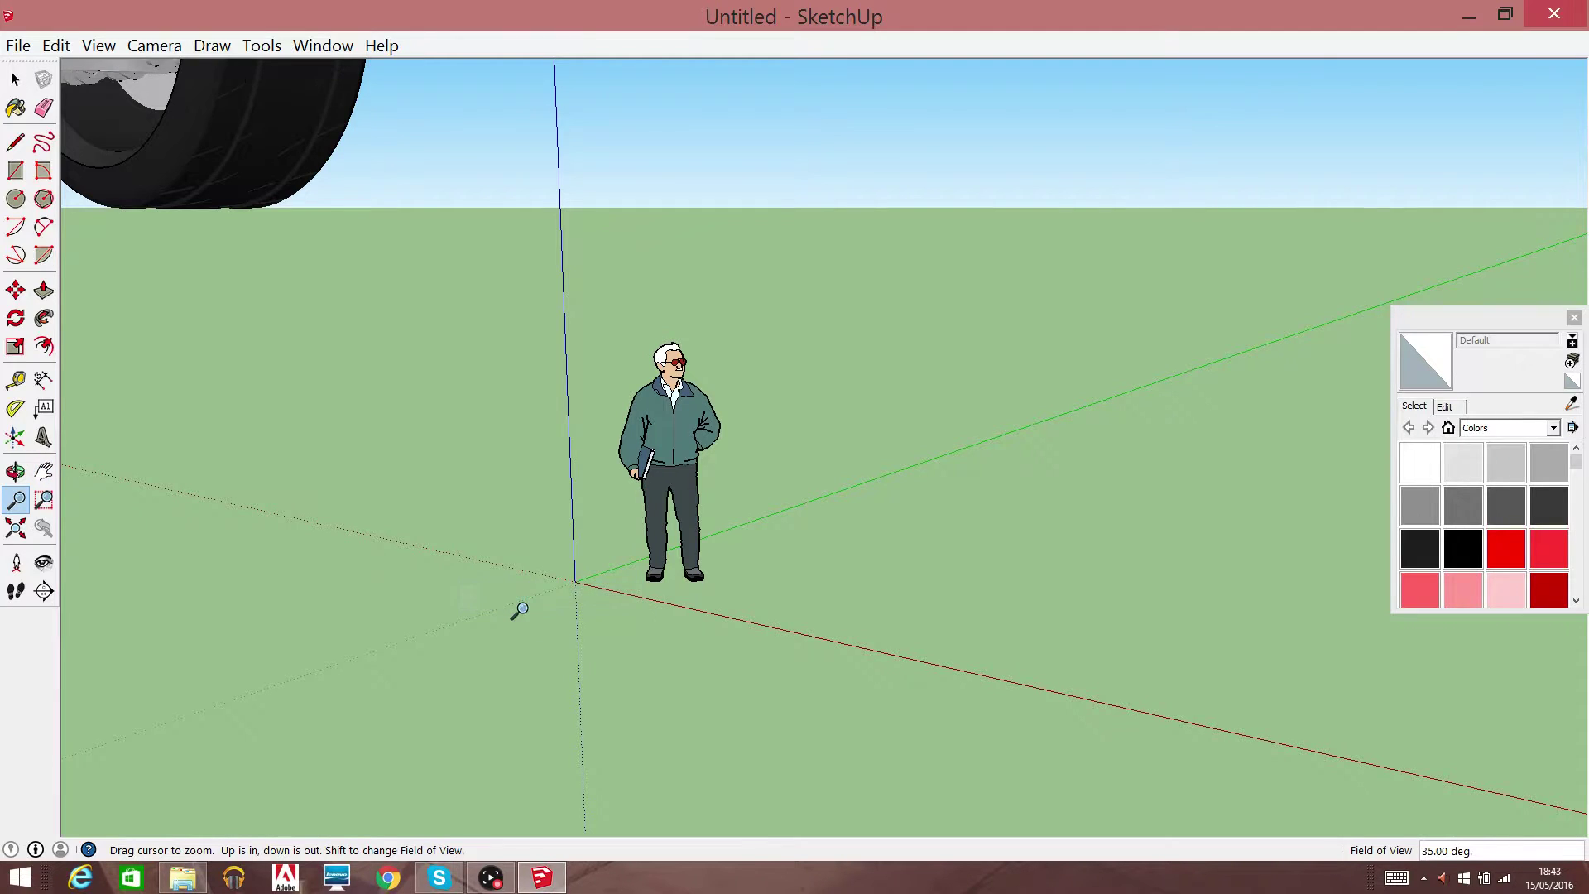
left_click_drag(520, 610, 622, 721)
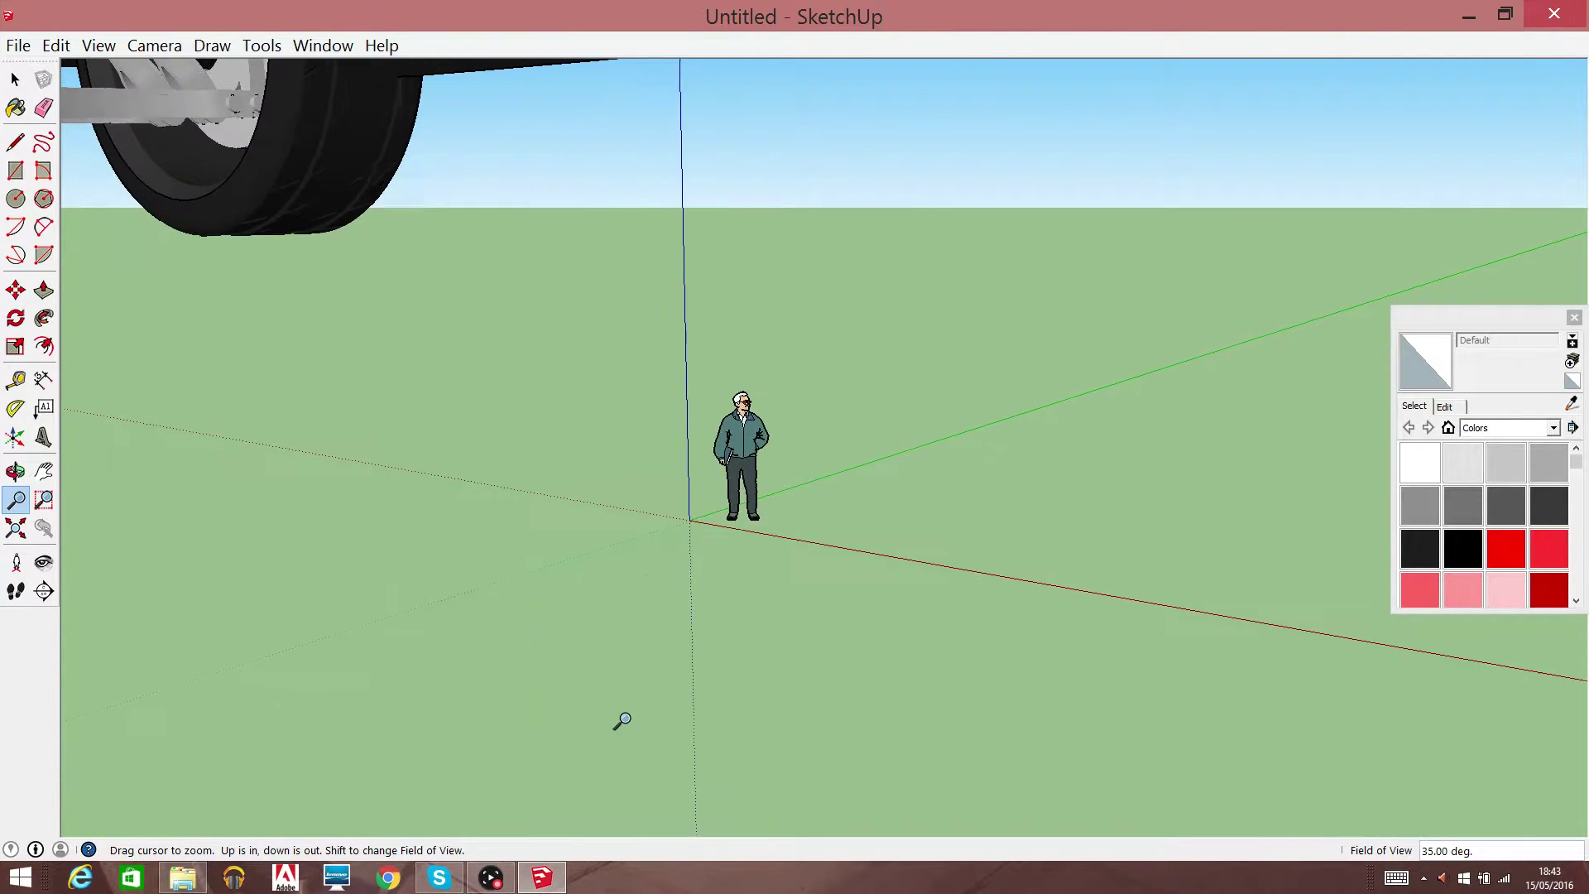
left_click_drag(844, 245, 794, 513)
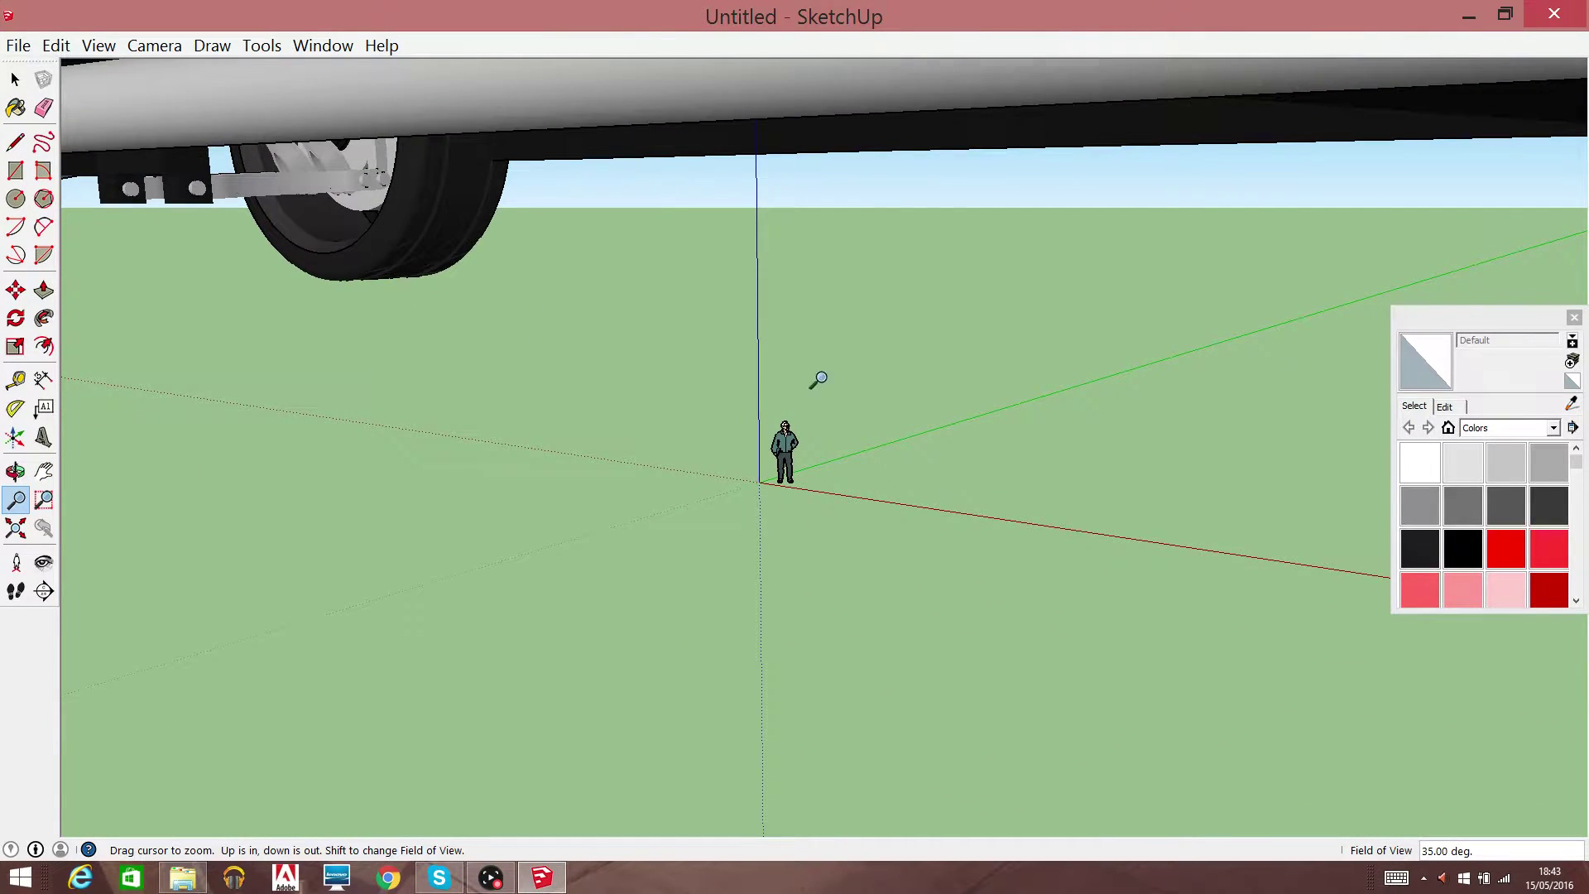
mouse_move(818, 379)
left_mouse_down()
mouse_move(784, 521)
mouse_move(841, 755)
mouse_move(815, 632)
mouse_move(805, 783)
left_mouse_up()
left_click_drag(819, 550, 810, 708)
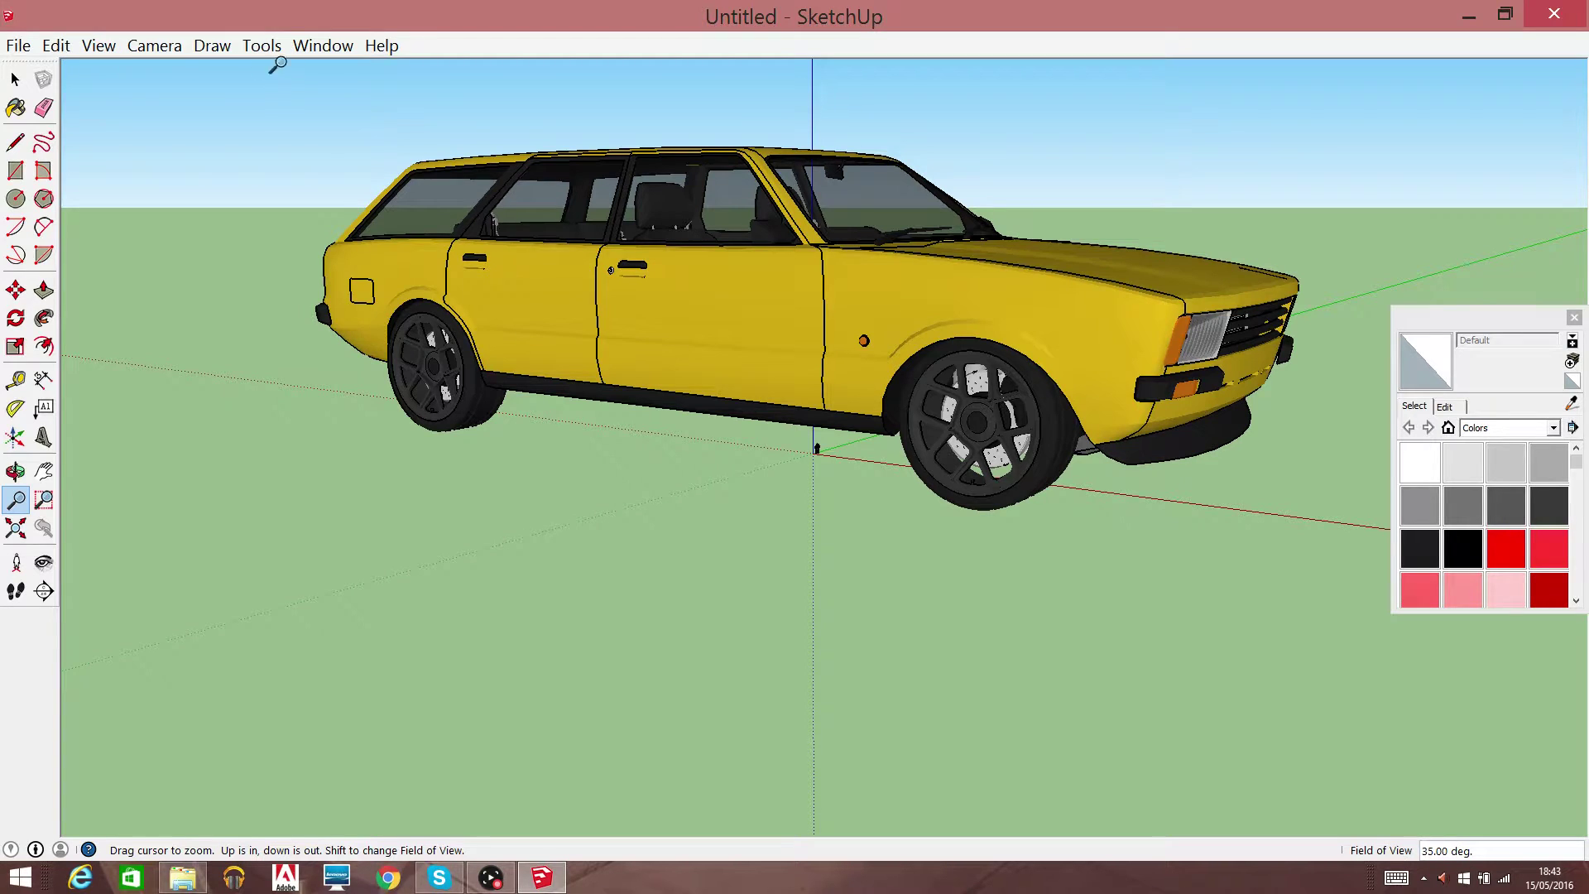
Select the wagon and scale it down to 0.37 of its original size
left_click(15, 79)
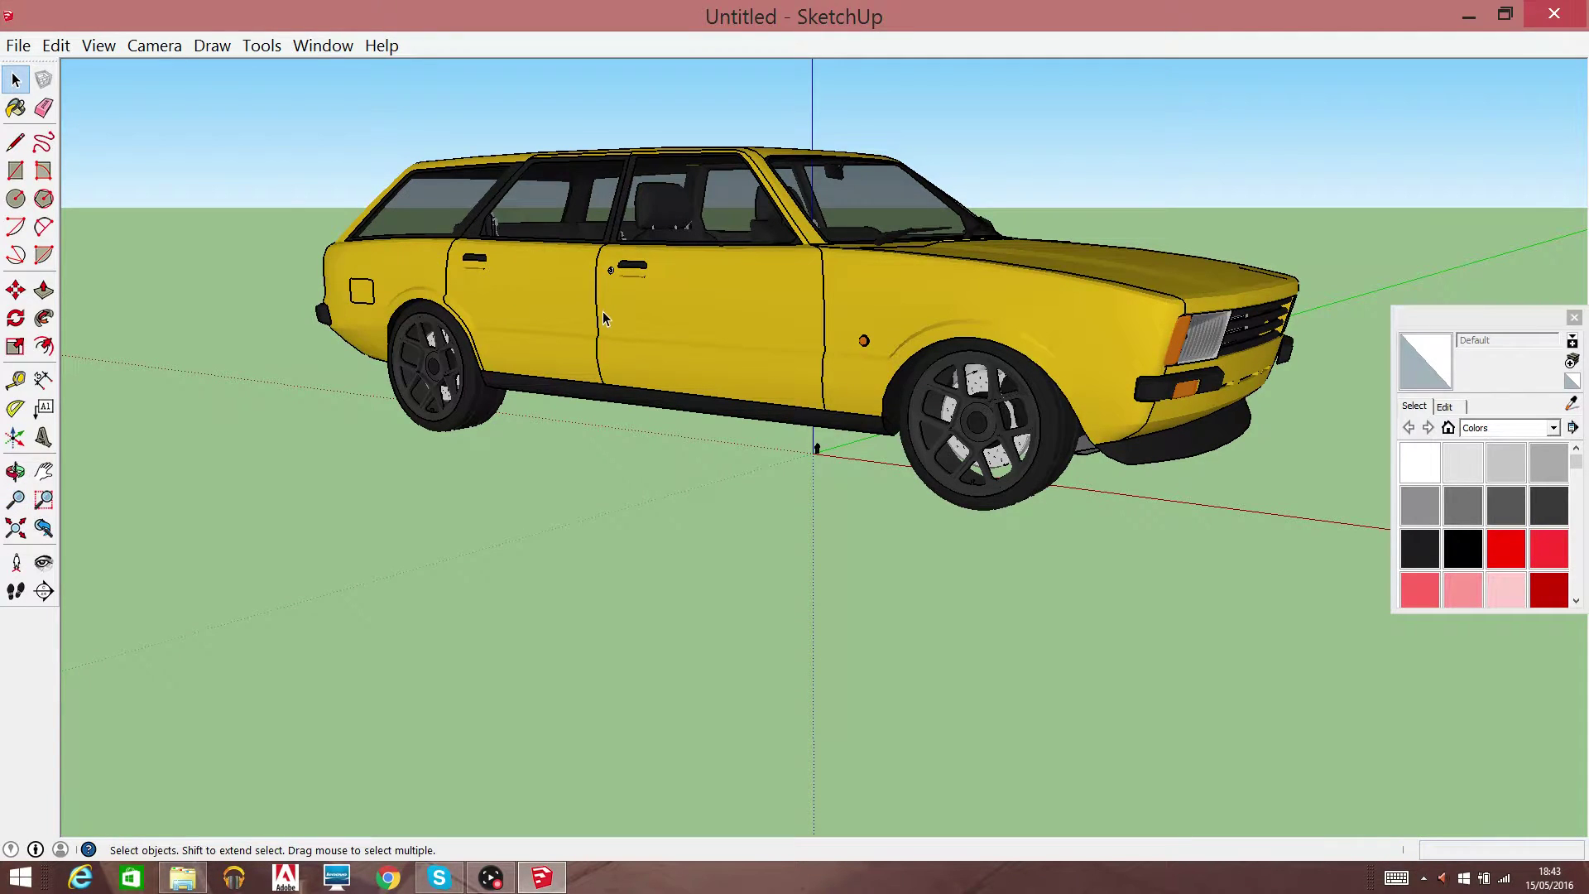
left_click(438, 192)
left_click(262, 46)
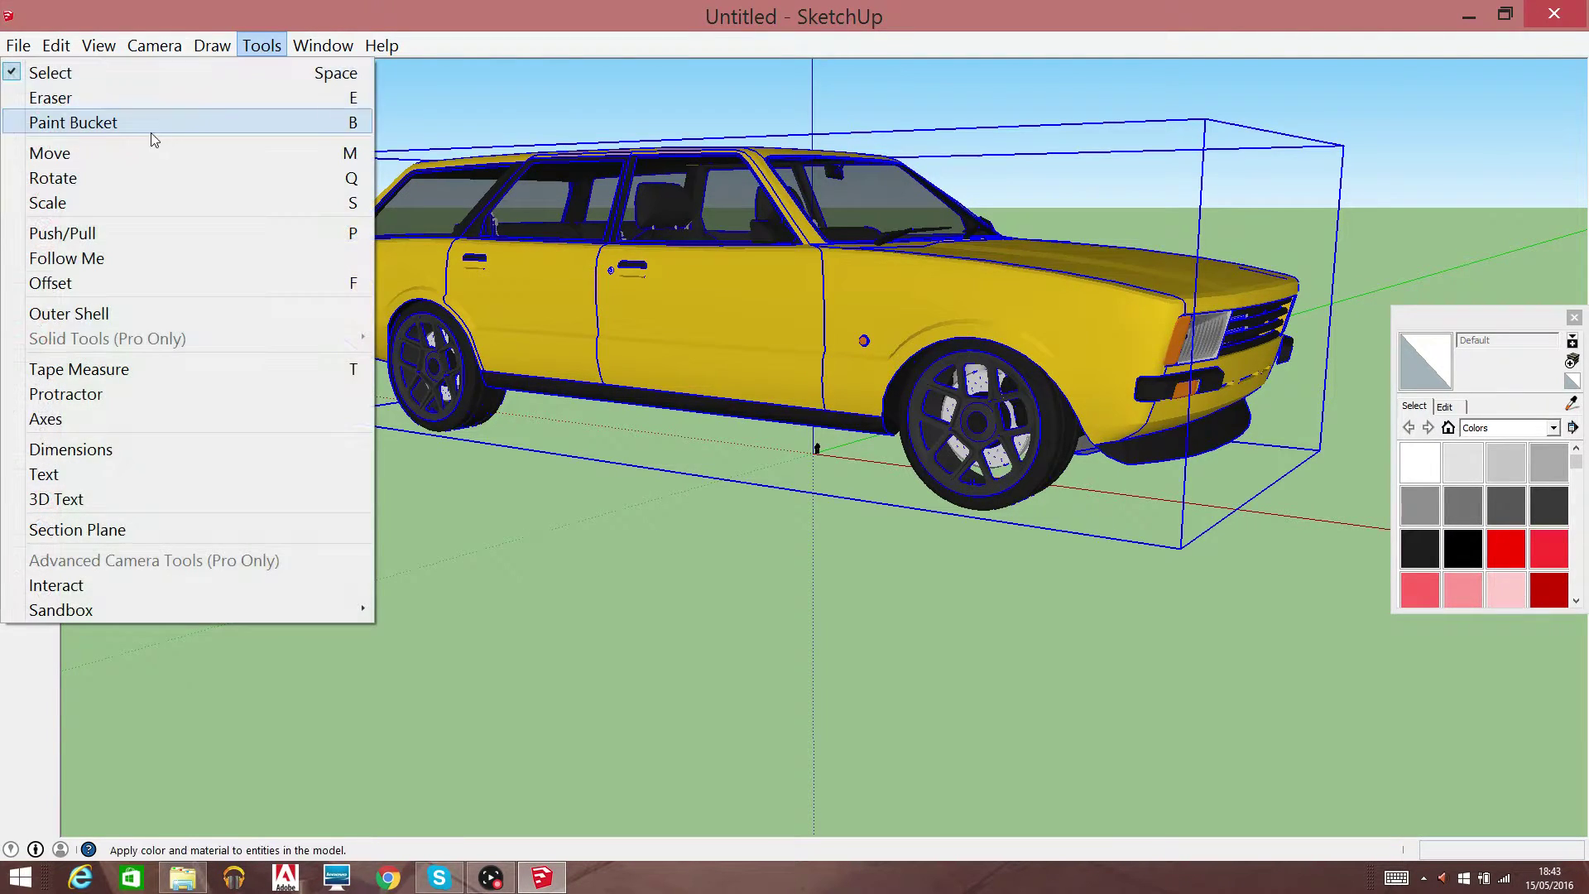
left_click(131, 202)
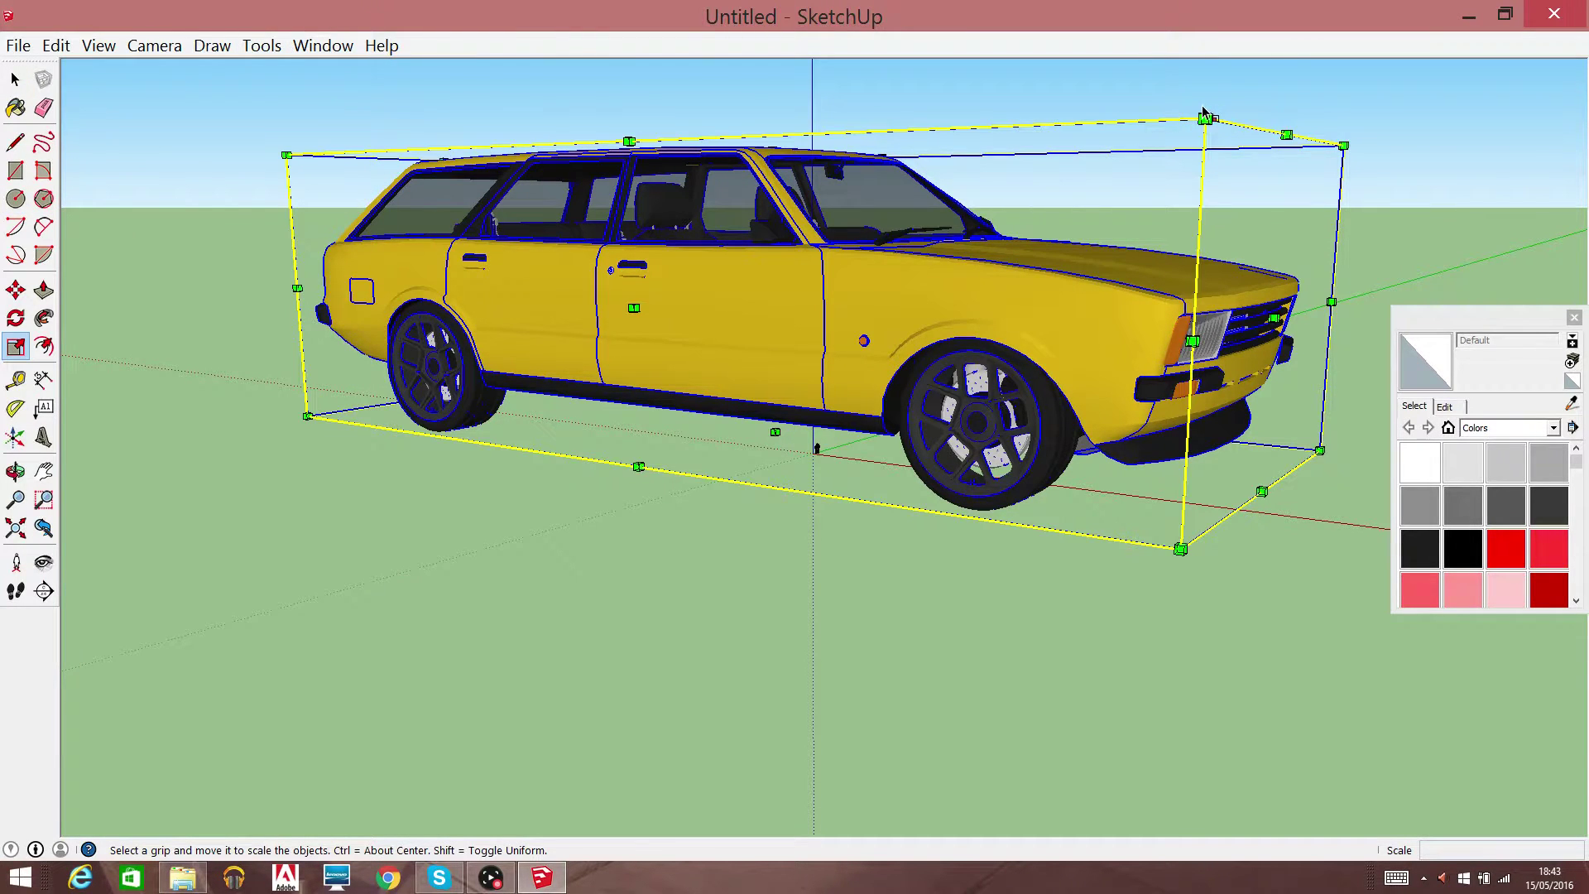
mouse_move(1205, 120)
left_mouse_down()
mouse_move(706, 436)
mouse_move(210, 385)
mouse_move(735, 486)
left_mouse_up()
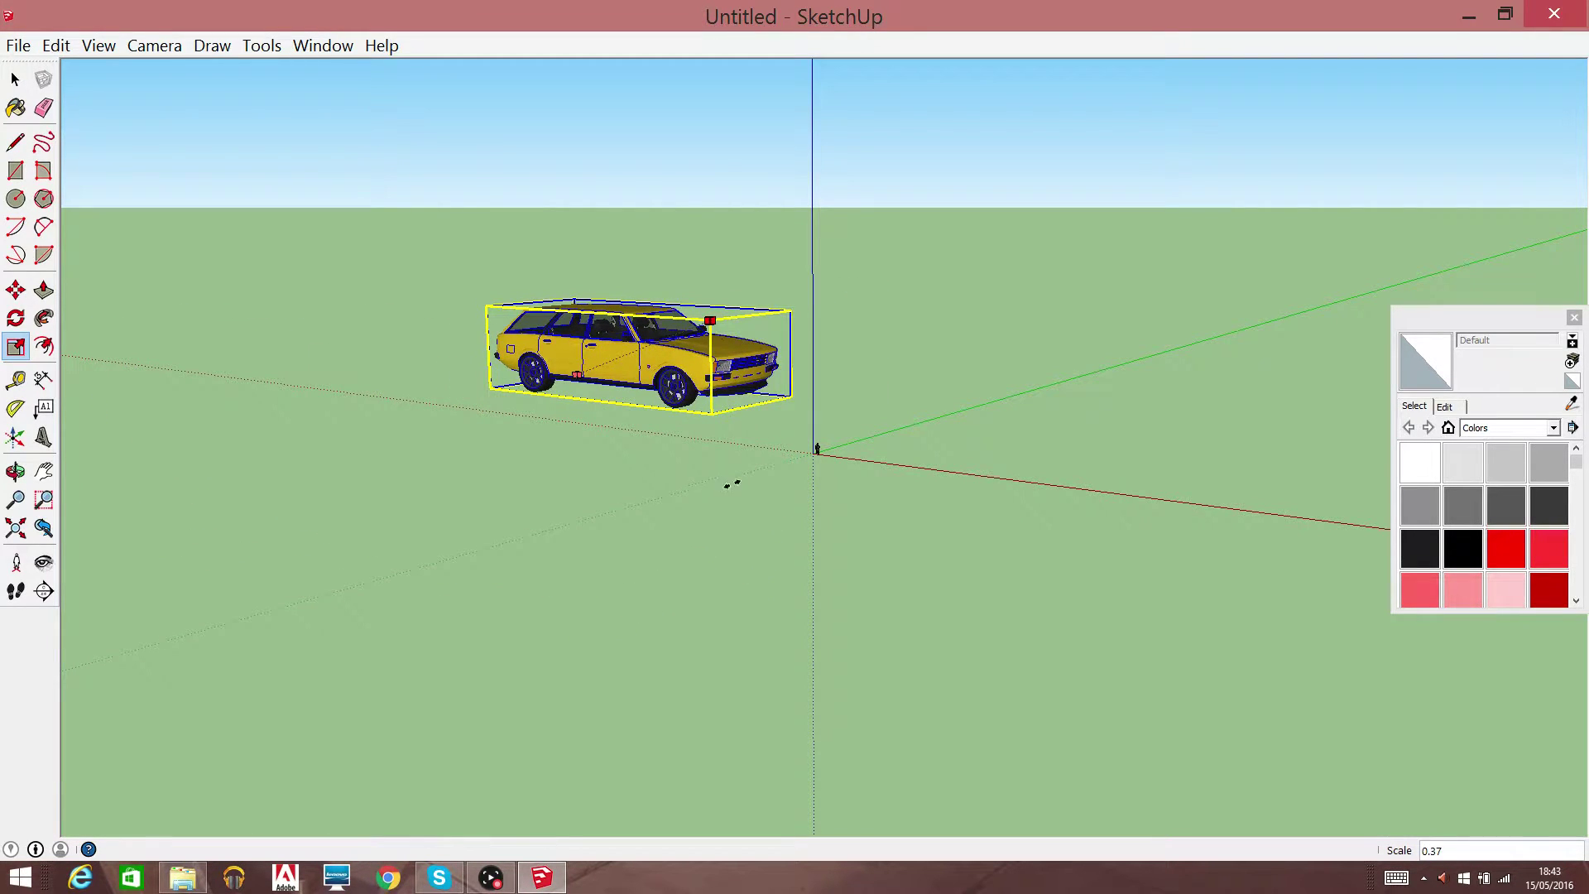
left_click(16, 79)
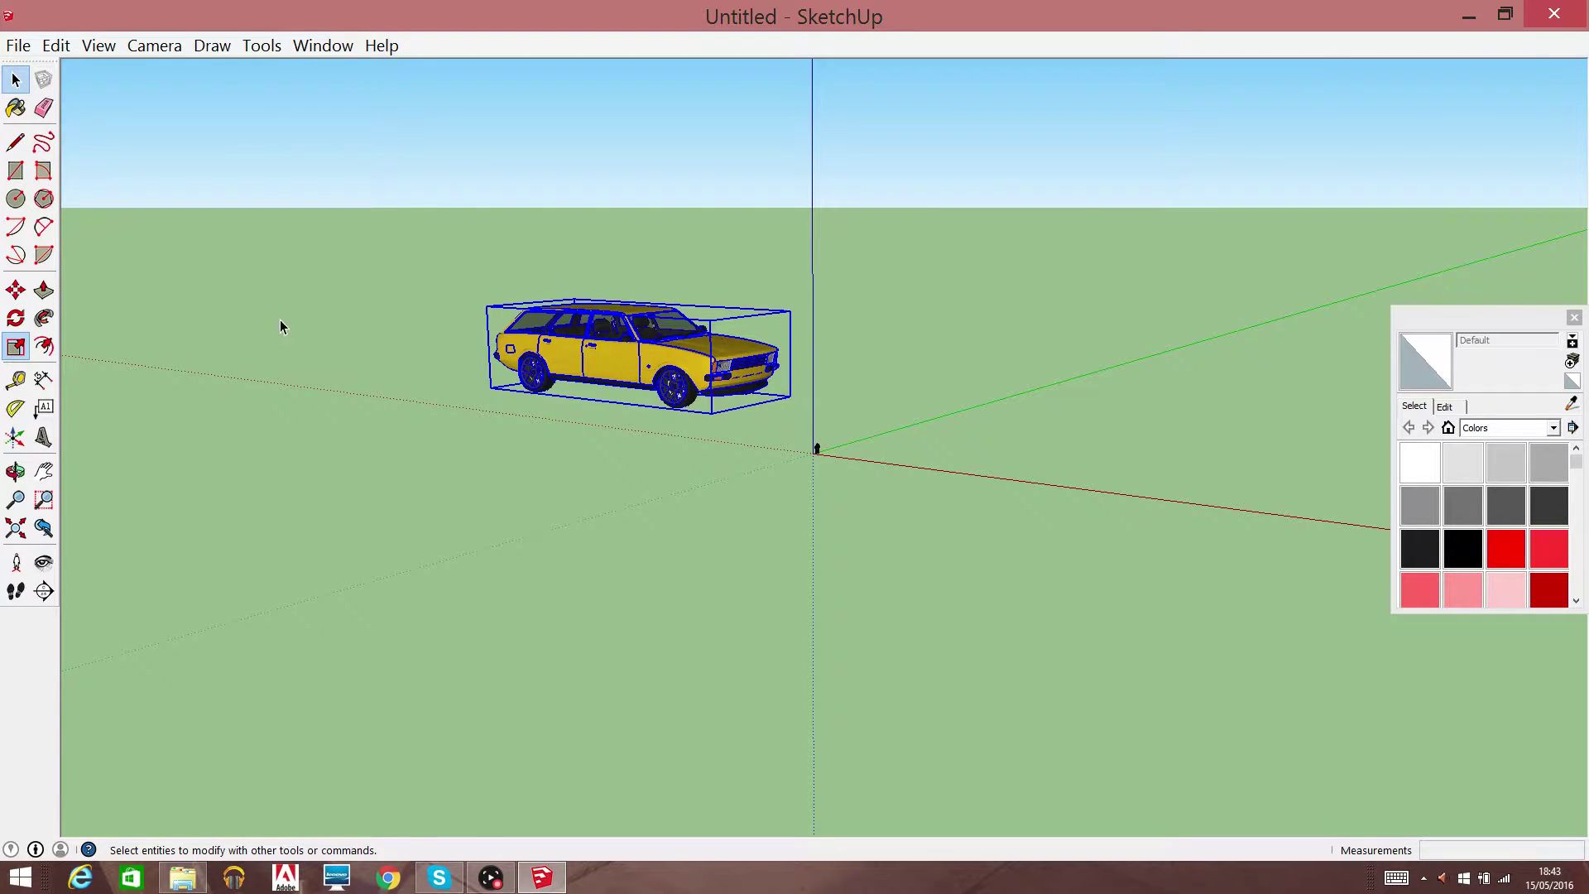
left_click(397, 422)
left_click(46, 476)
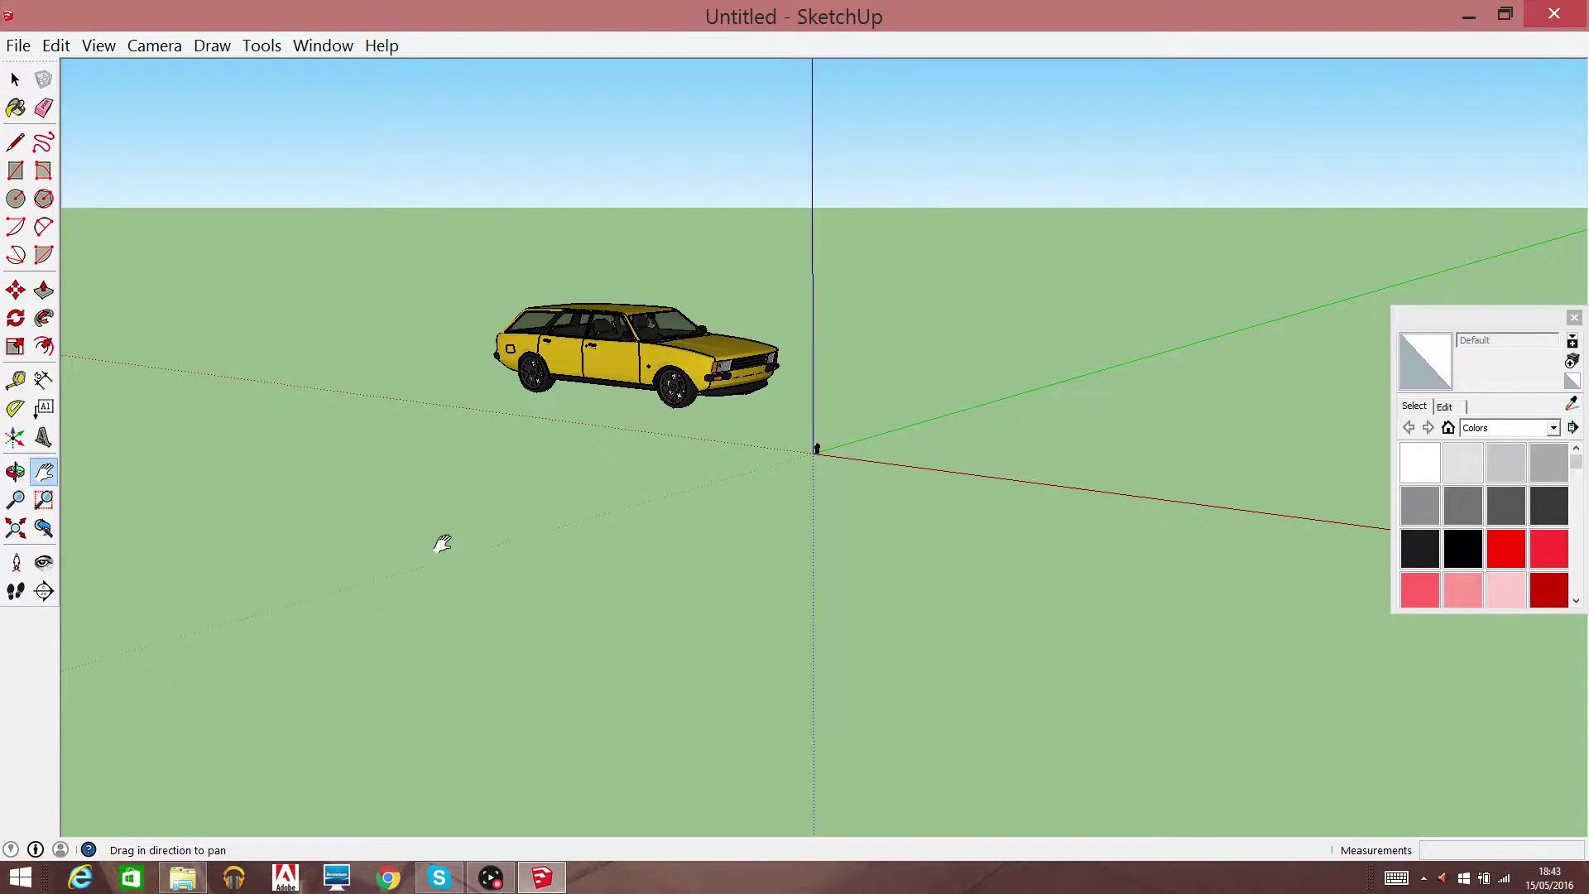
right_click(443, 542)
left_click(502, 644)
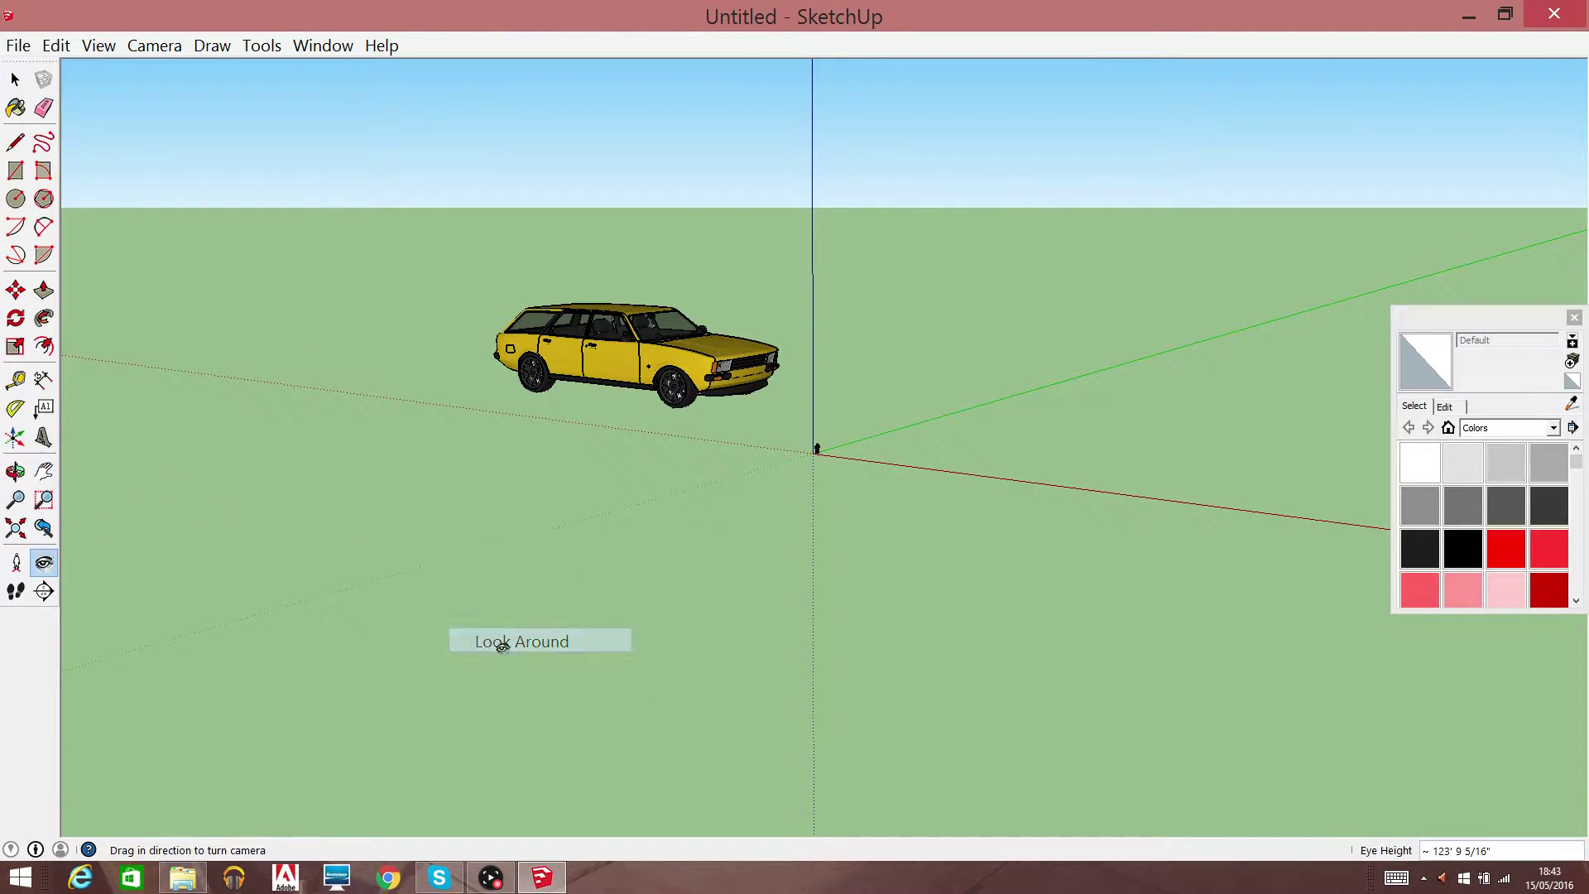
right_click(612, 468)
left_click(621, 596)
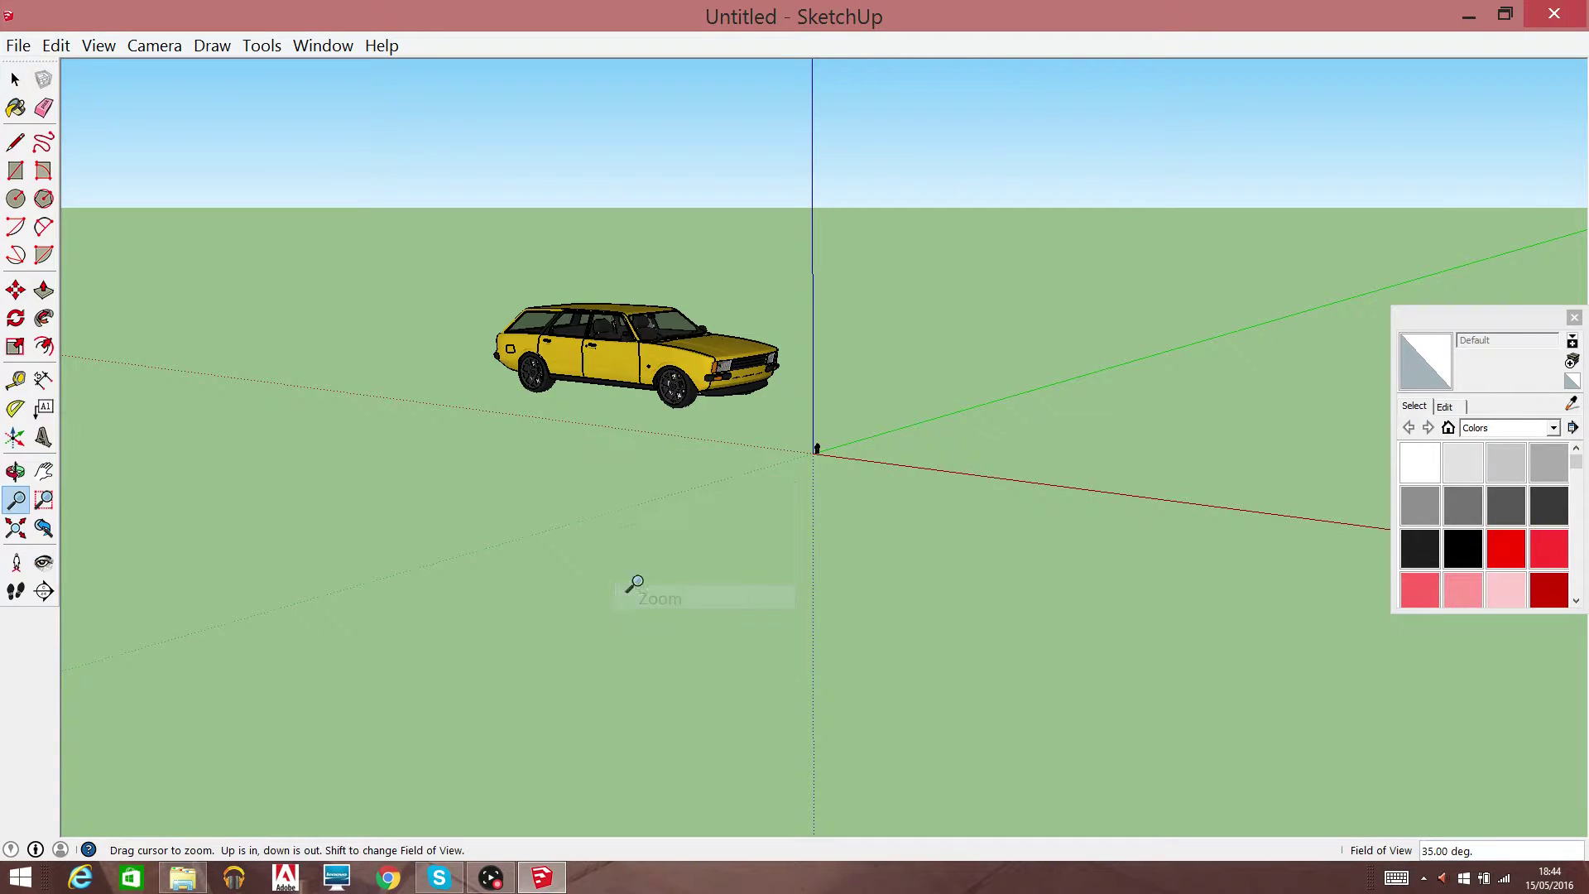
left_click_drag(670, 504, 665, 78)
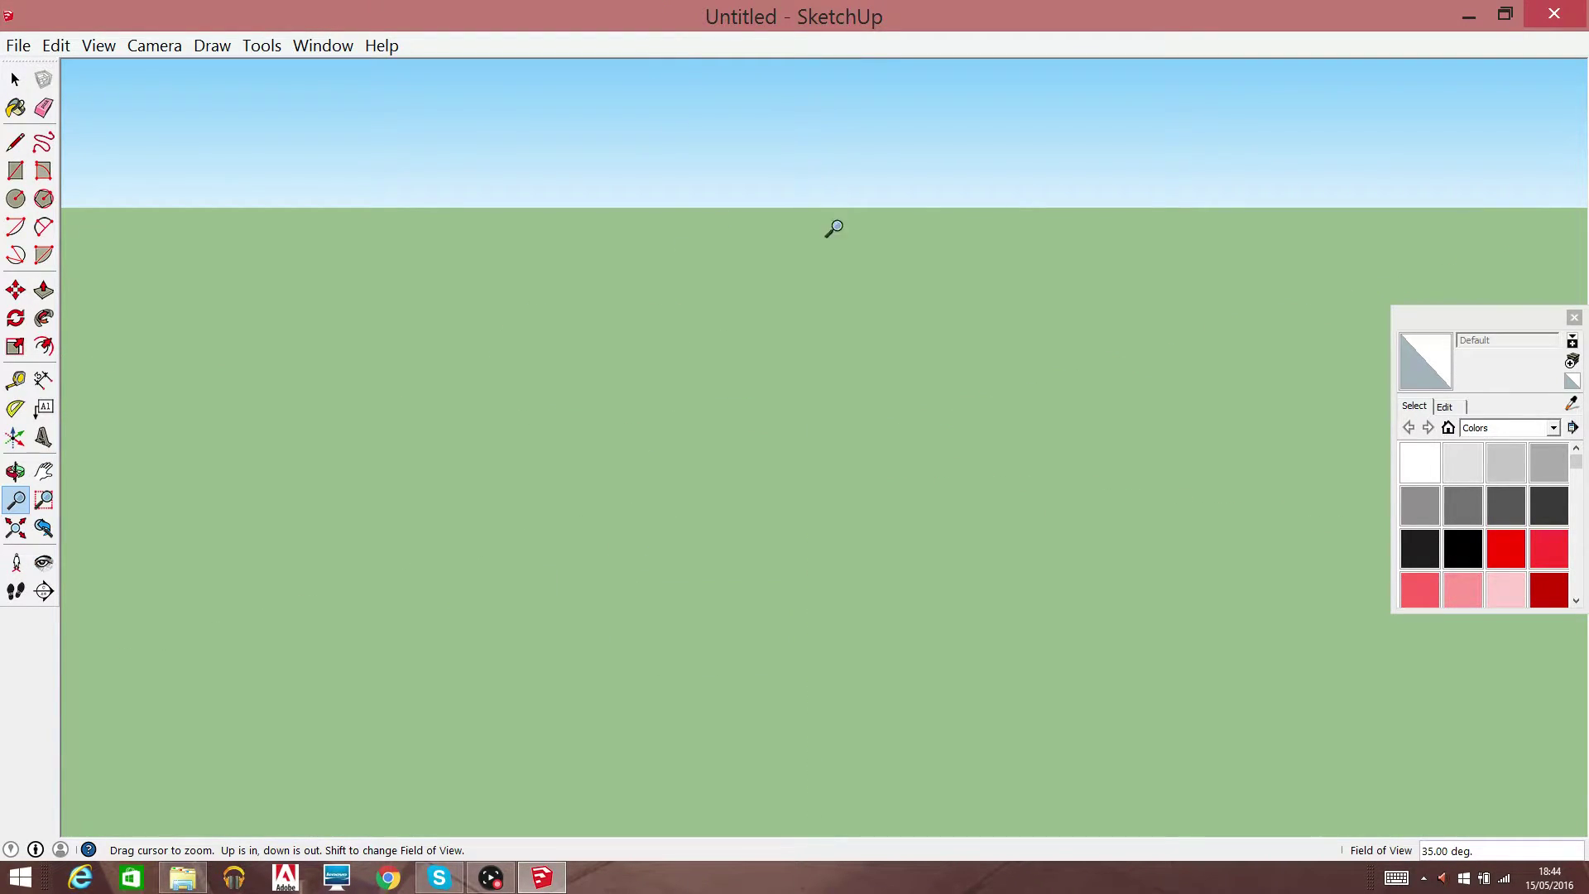
right_click(811, 407)
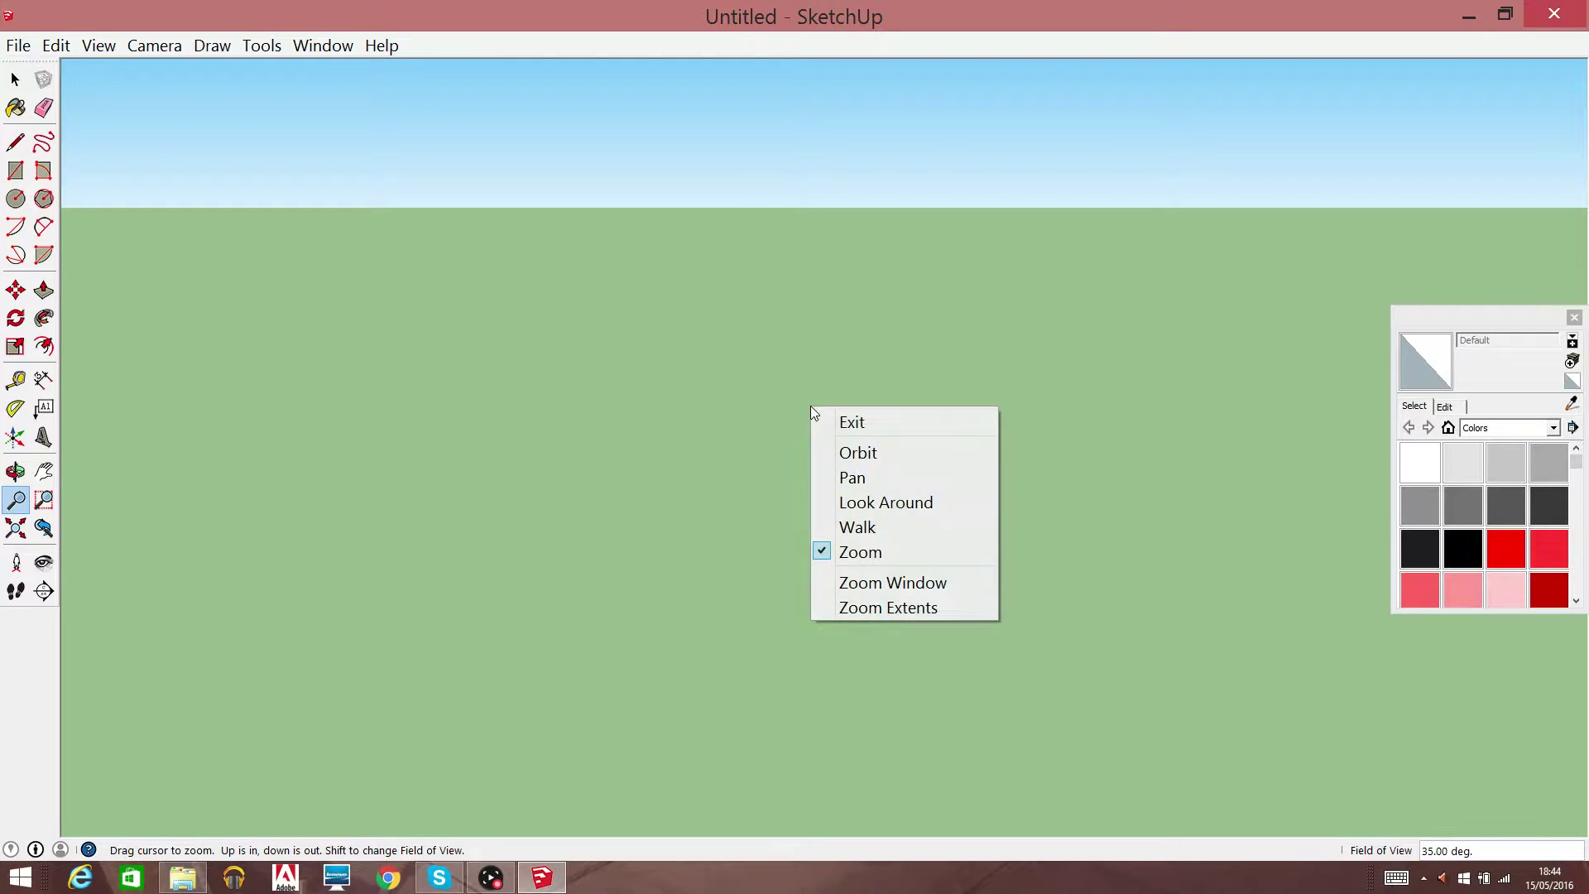
left_click(887, 502)
mouse_move(887, 502)
left_mouse_down()
mouse_move(960, 448)
mouse_move(1519, 410)
left_mouse_up()
mouse_move(1192, 375)
left_mouse_down()
mouse_move(1153, 486)
mouse_move(1423, 472)
left_mouse_up()
left_click_drag(979, 437, 1183, 382)
right_click(1183, 383)
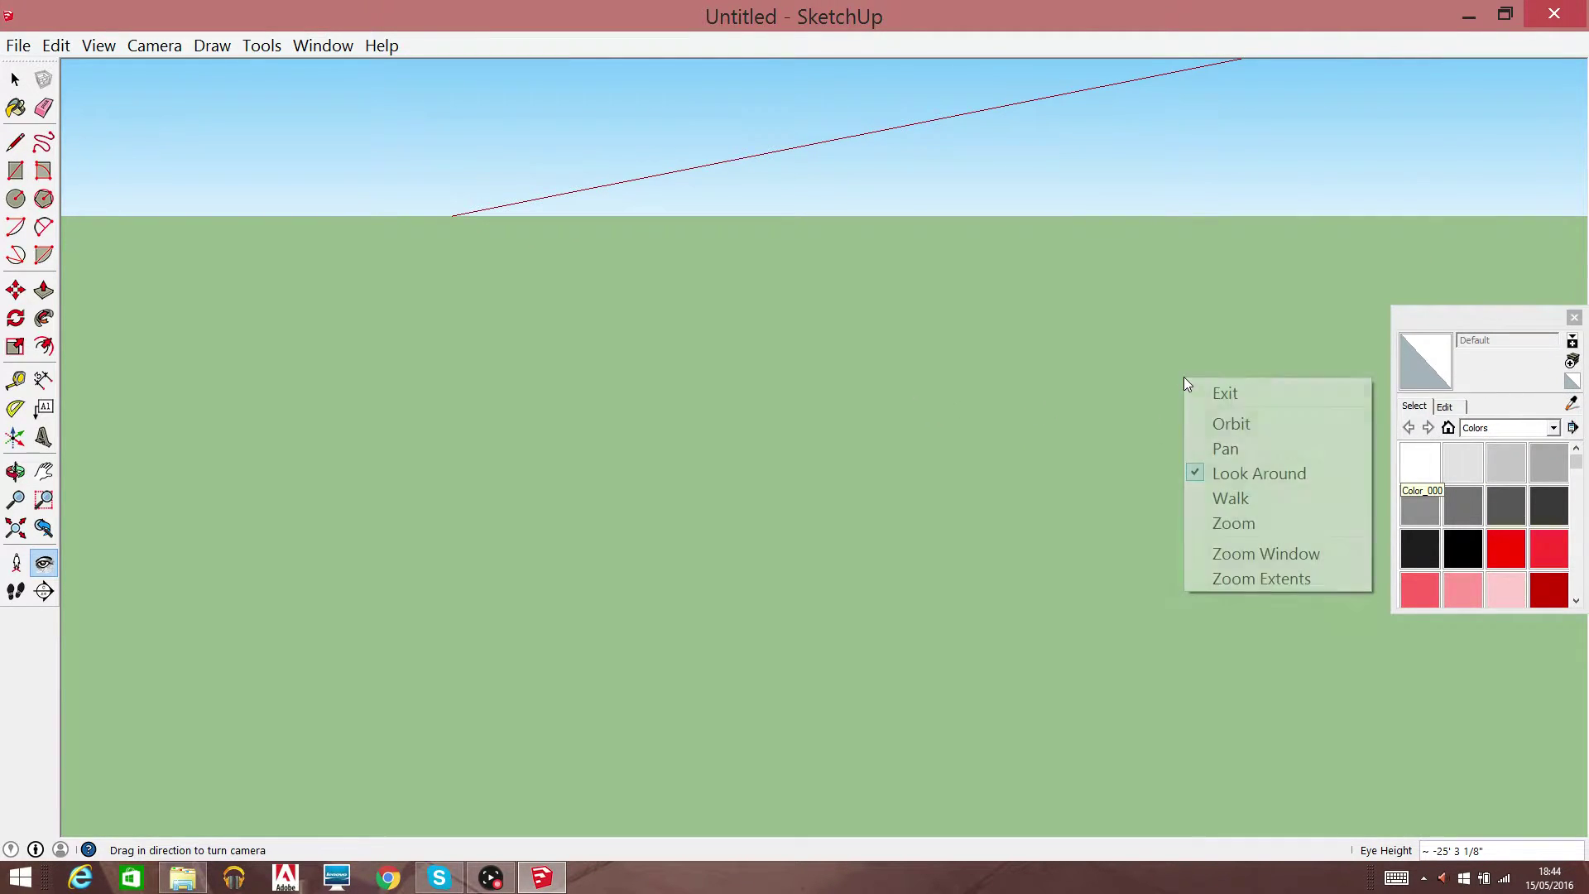
left_click(1238, 472)
right_click(1238, 458)
left_click(1278, 527)
mouse_move(1277, 525)
left_mouse_down()
mouse_move(1288, 718)
mouse_move(1183, 551)
mouse_move(973, 603)
mouse_move(971, 553)
mouse_move(983, 573)
mouse_move(911, 728)
left_mouse_up()
right_click(912, 727)
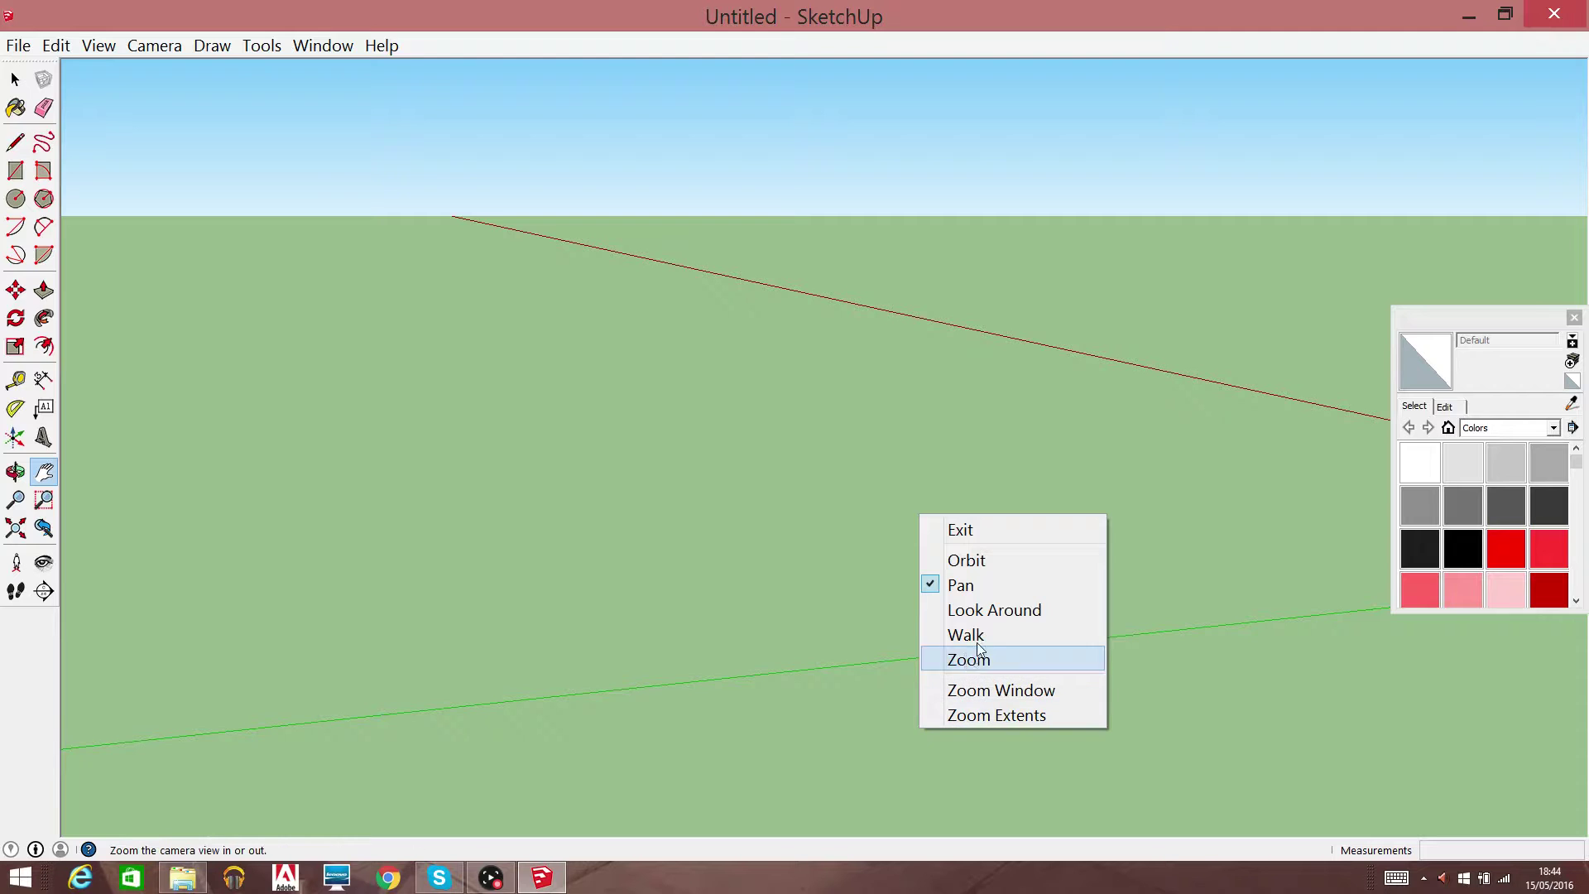
left_click(1008, 609)
mouse_move(1081, 602)
left_mouse_down()
mouse_move(1362, 560)
mouse_move(1548, 613)
left_mouse_up()
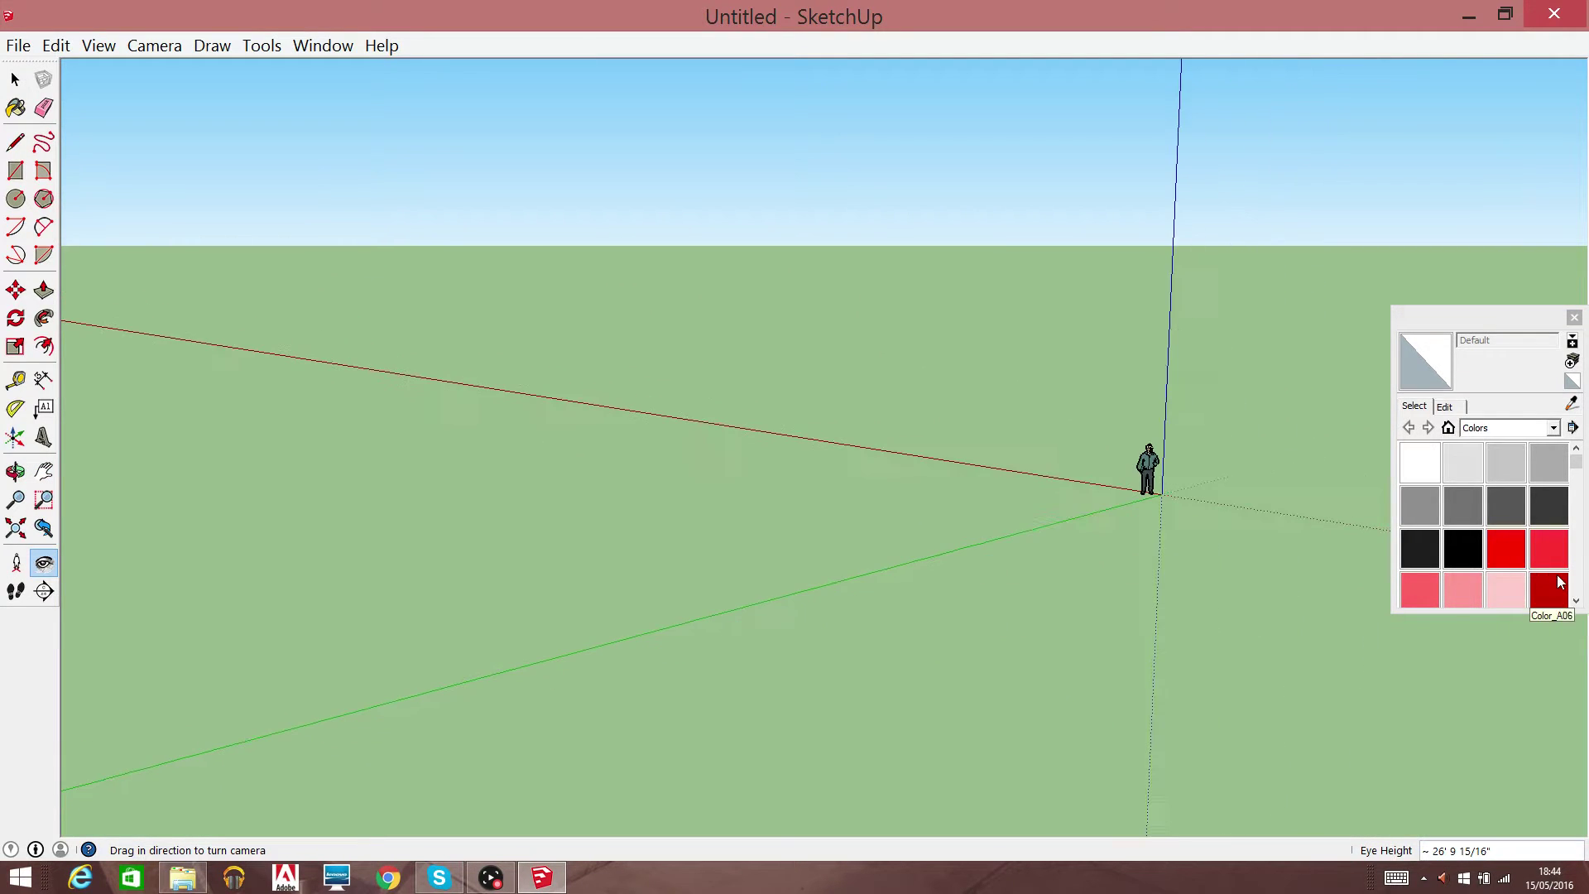
left_click_drag(947, 481, 1573, 463)
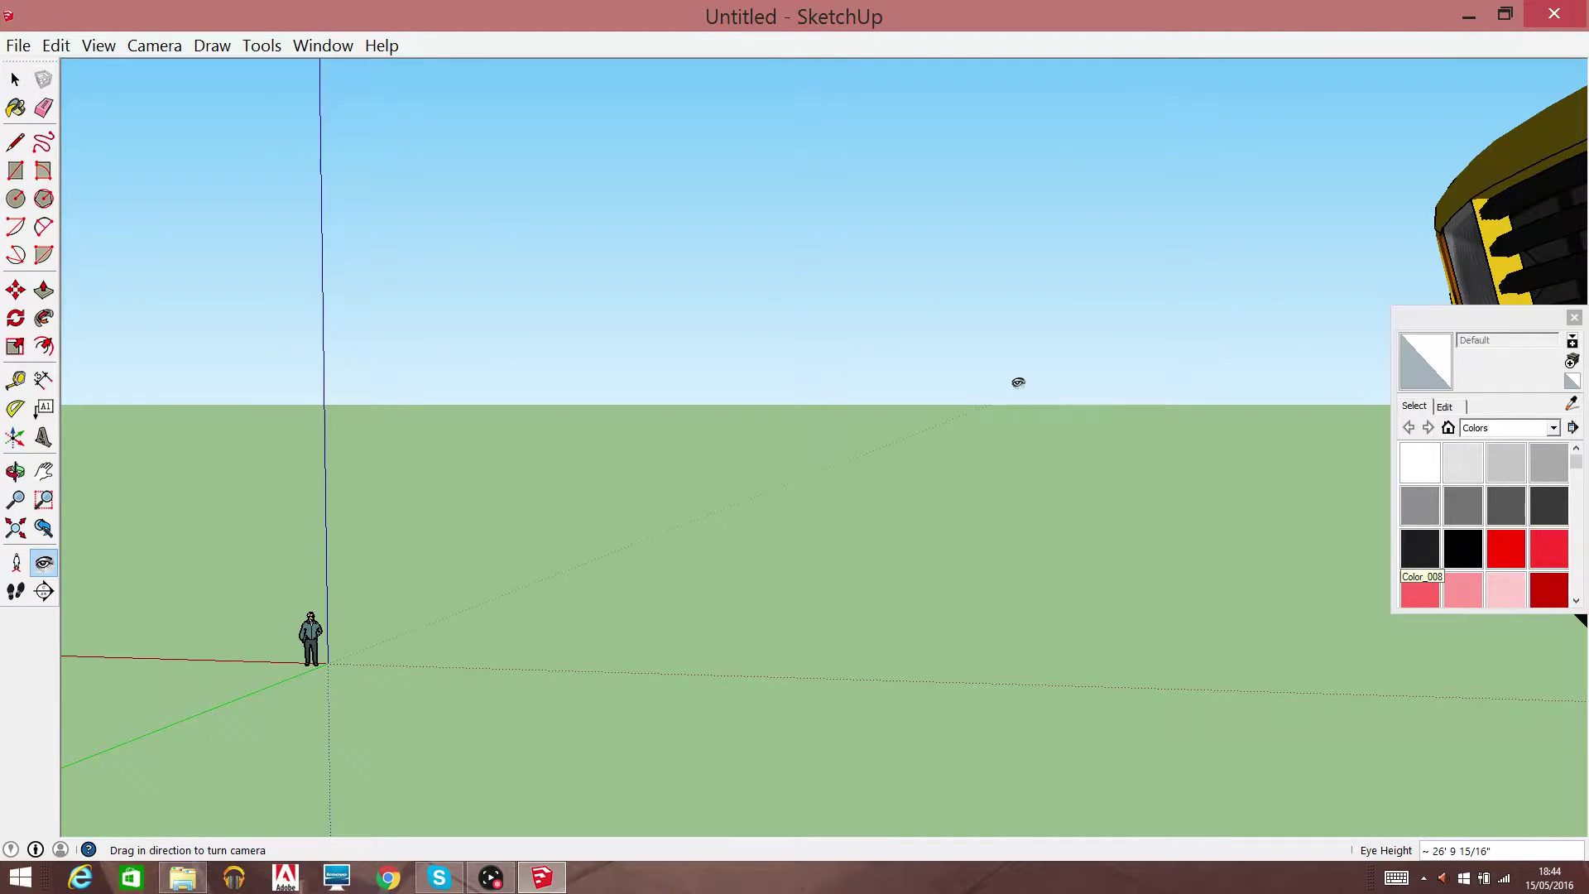
left_click_drag(1018, 380, 1583, 451)
left_click_drag(679, 240, 674, 186)
right_click(674, 185)
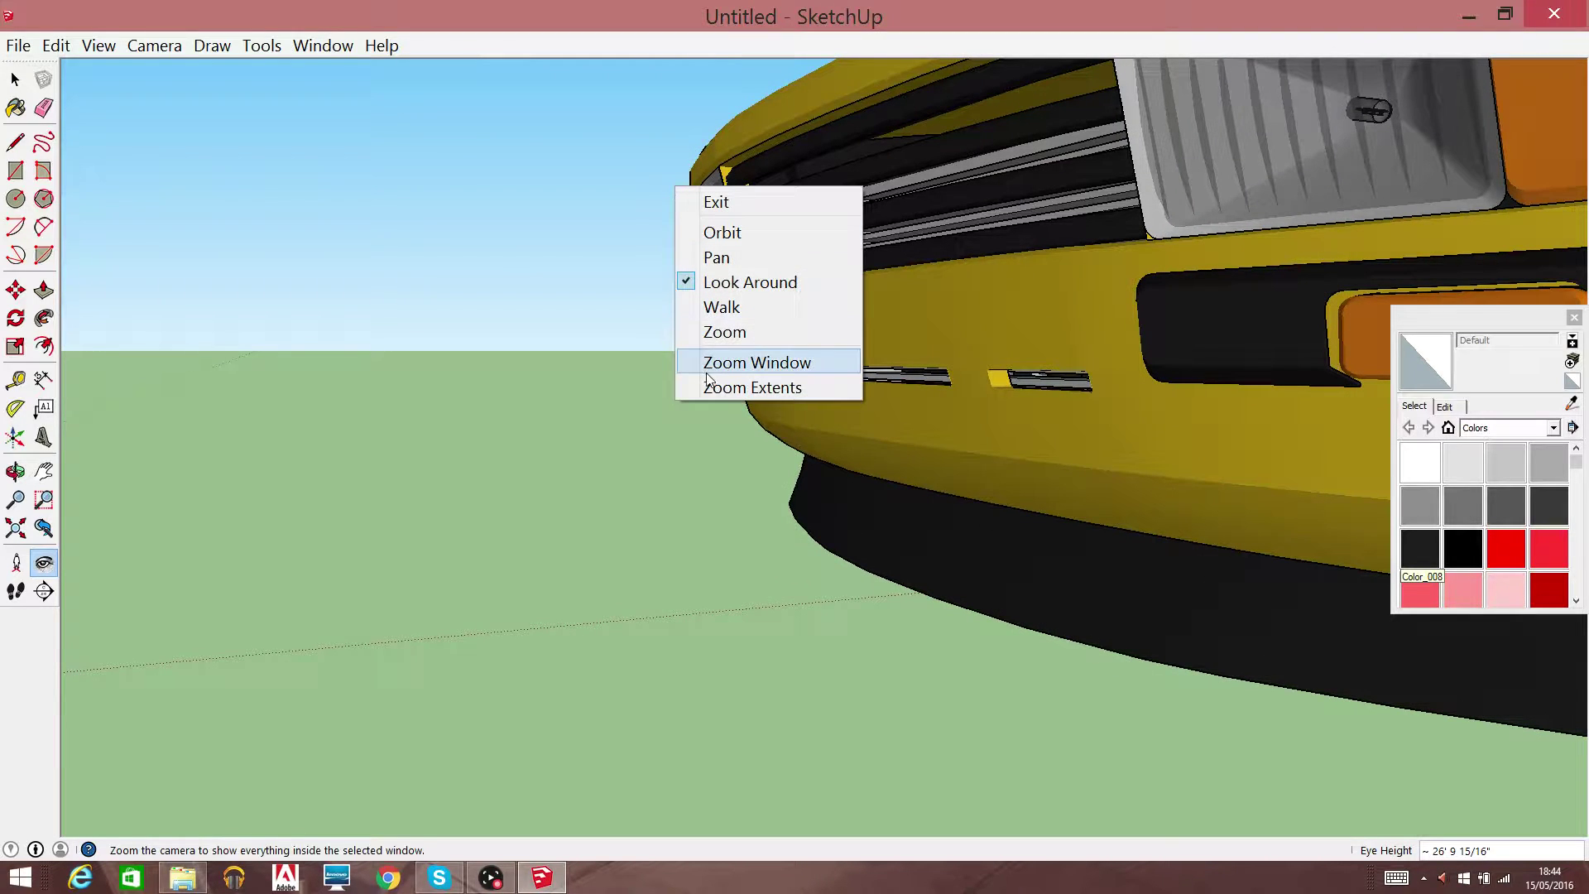
left_click(786, 260)
mouse_move(916, 249)
left_mouse_down()
mouse_move(762, 465)
mouse_move(487, 400)
mouse_move(124, 397)
left_mouse_up()
mouse_move(787, 592)
left_mouse_down()
mouse_move(645, 698)
mouse_move(612, 774)
left_mouse_up()
right_click(701, 586)
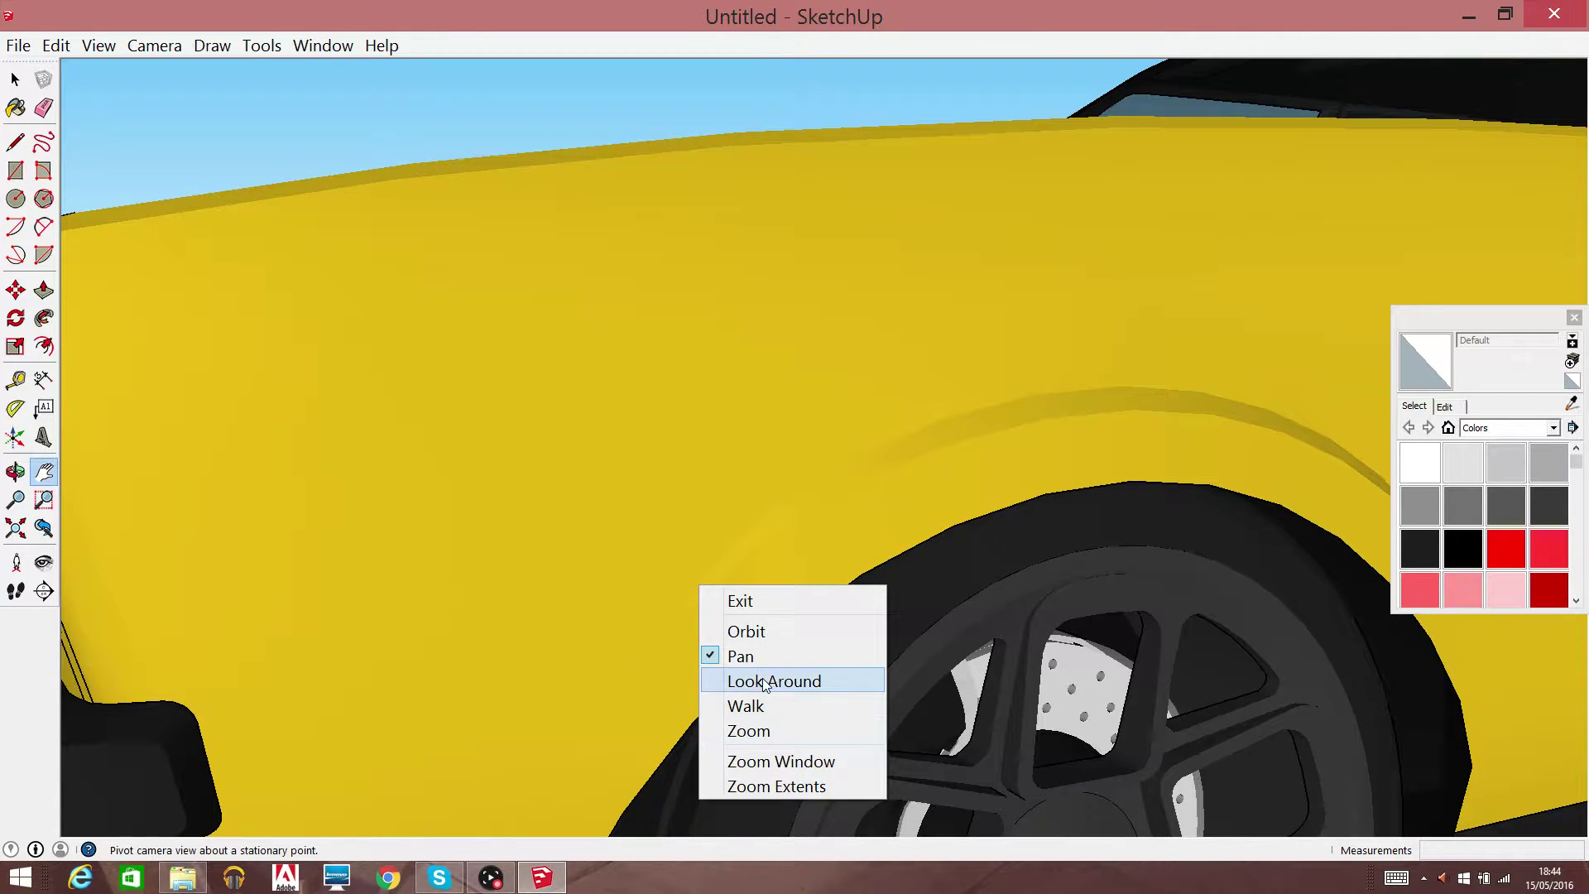
left_click(749, 730)
mouse_move(755, 725)
left_mouse_down()
mouse_move(851, 525)
mouse_move(841, 801)
mouse_move(858, 892)
left_mouse_up()
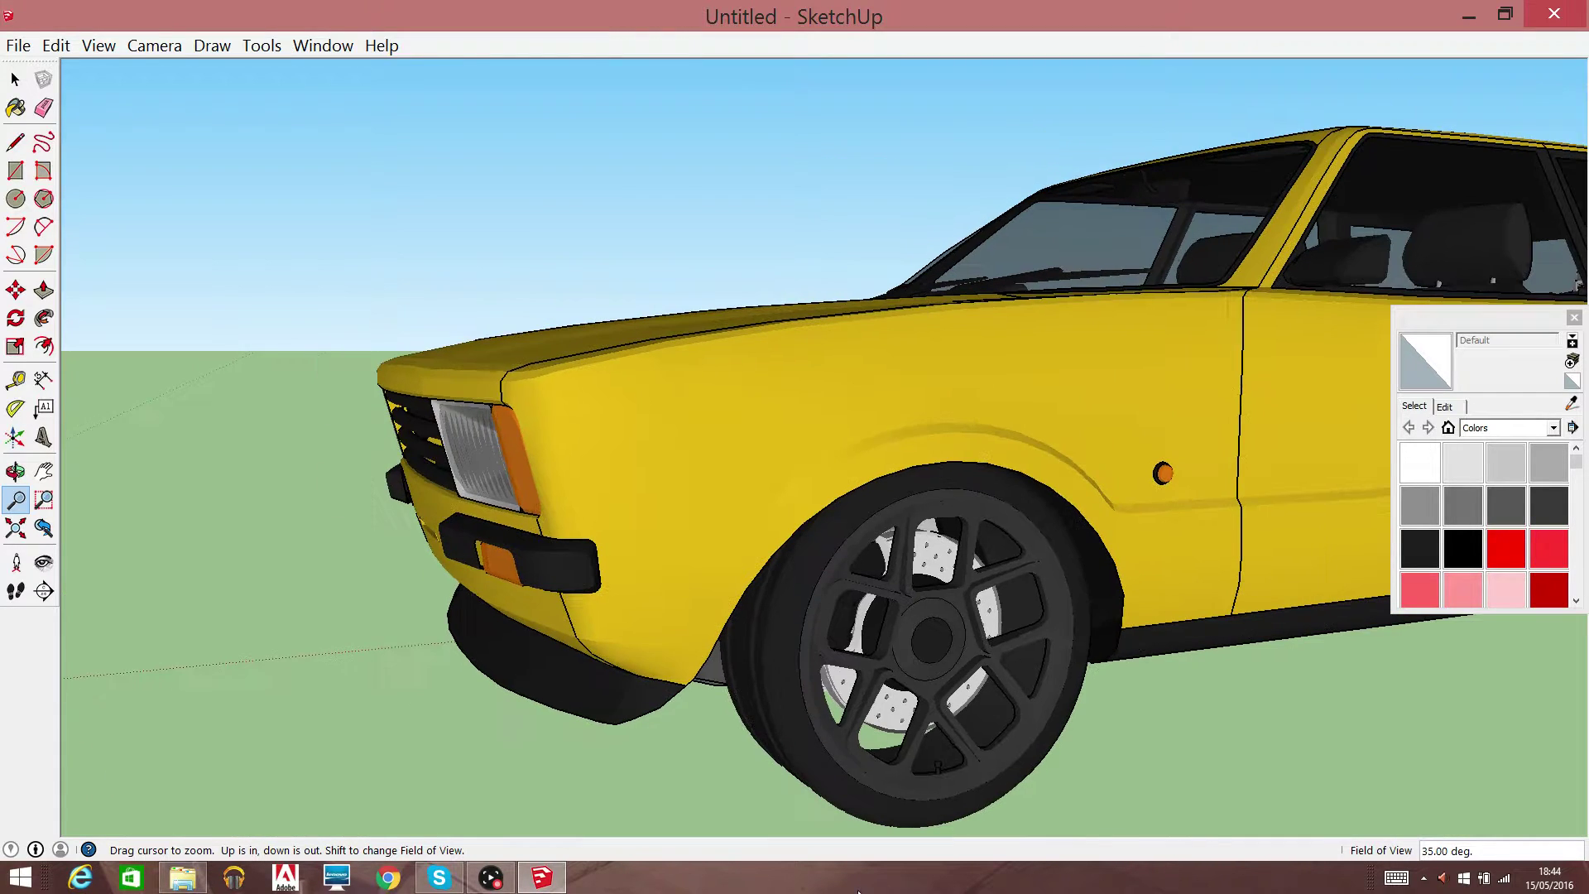
left_click_drag(708, 577, 707, 623)
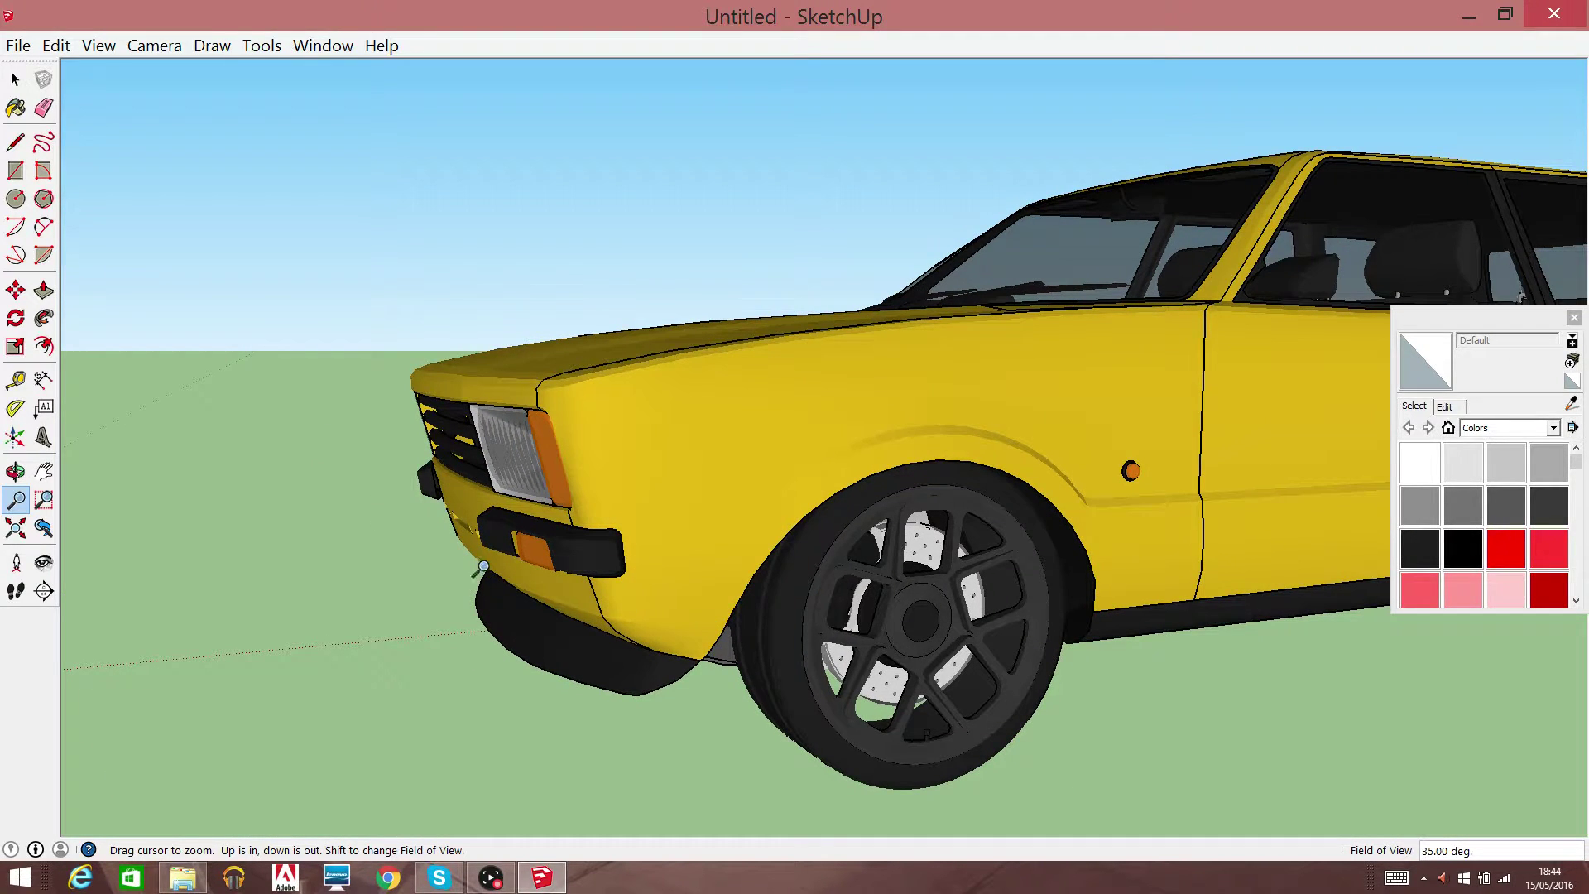
right_click(505, 568)
left_click(571, 659)
left_click_drag(1275, 576, 1368, 564)
right_click(650, 537)
left_click(667, 607)
left_click_drag(1241, 532, 698, 504)
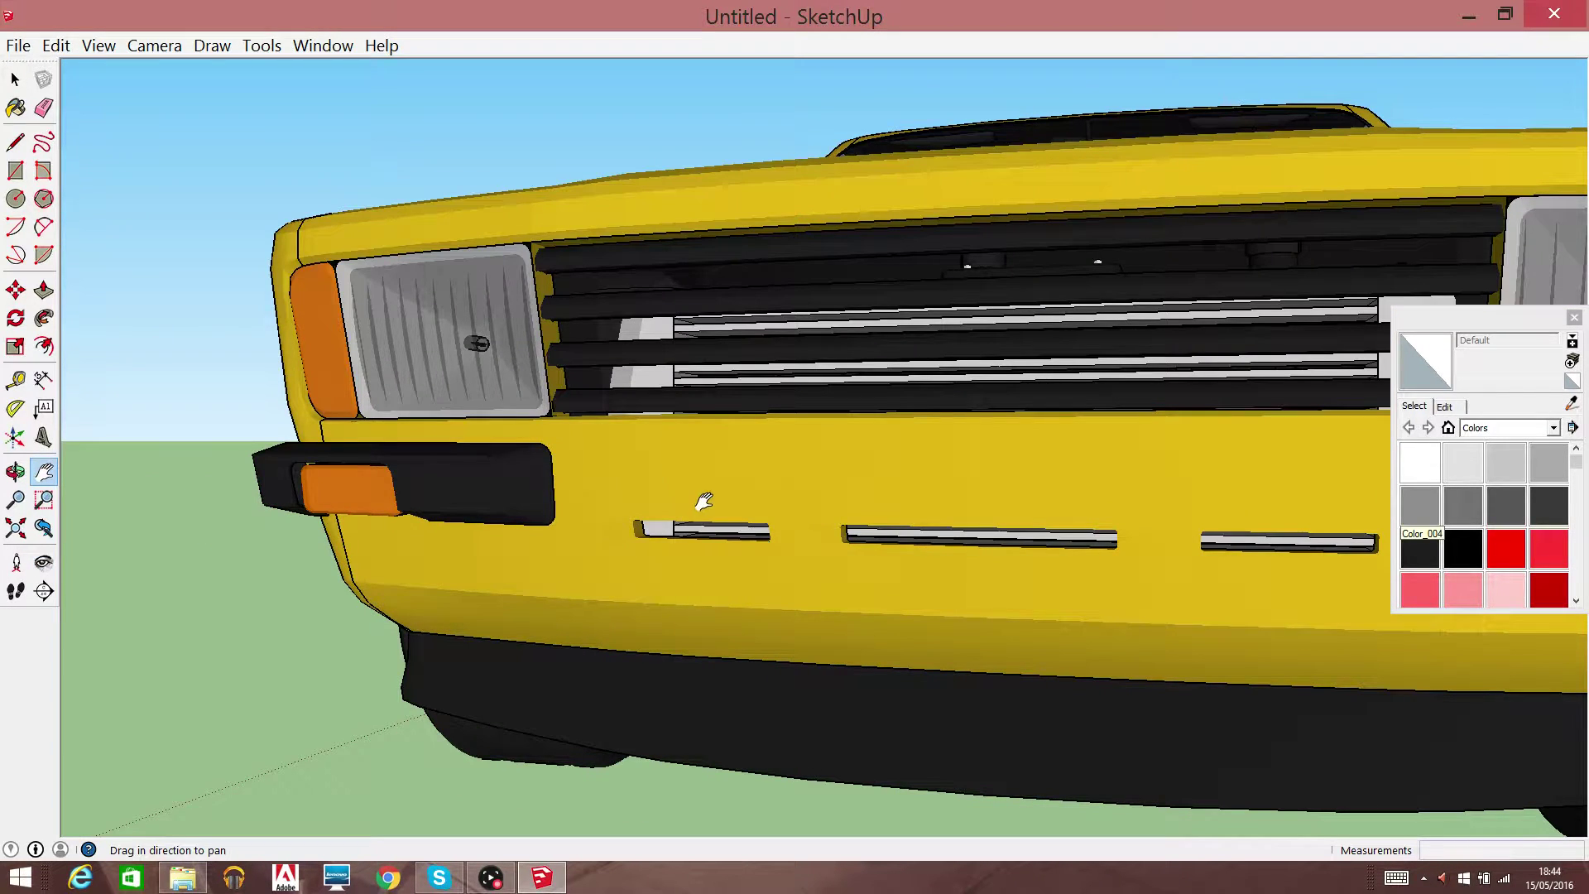
right_click(707, 577)
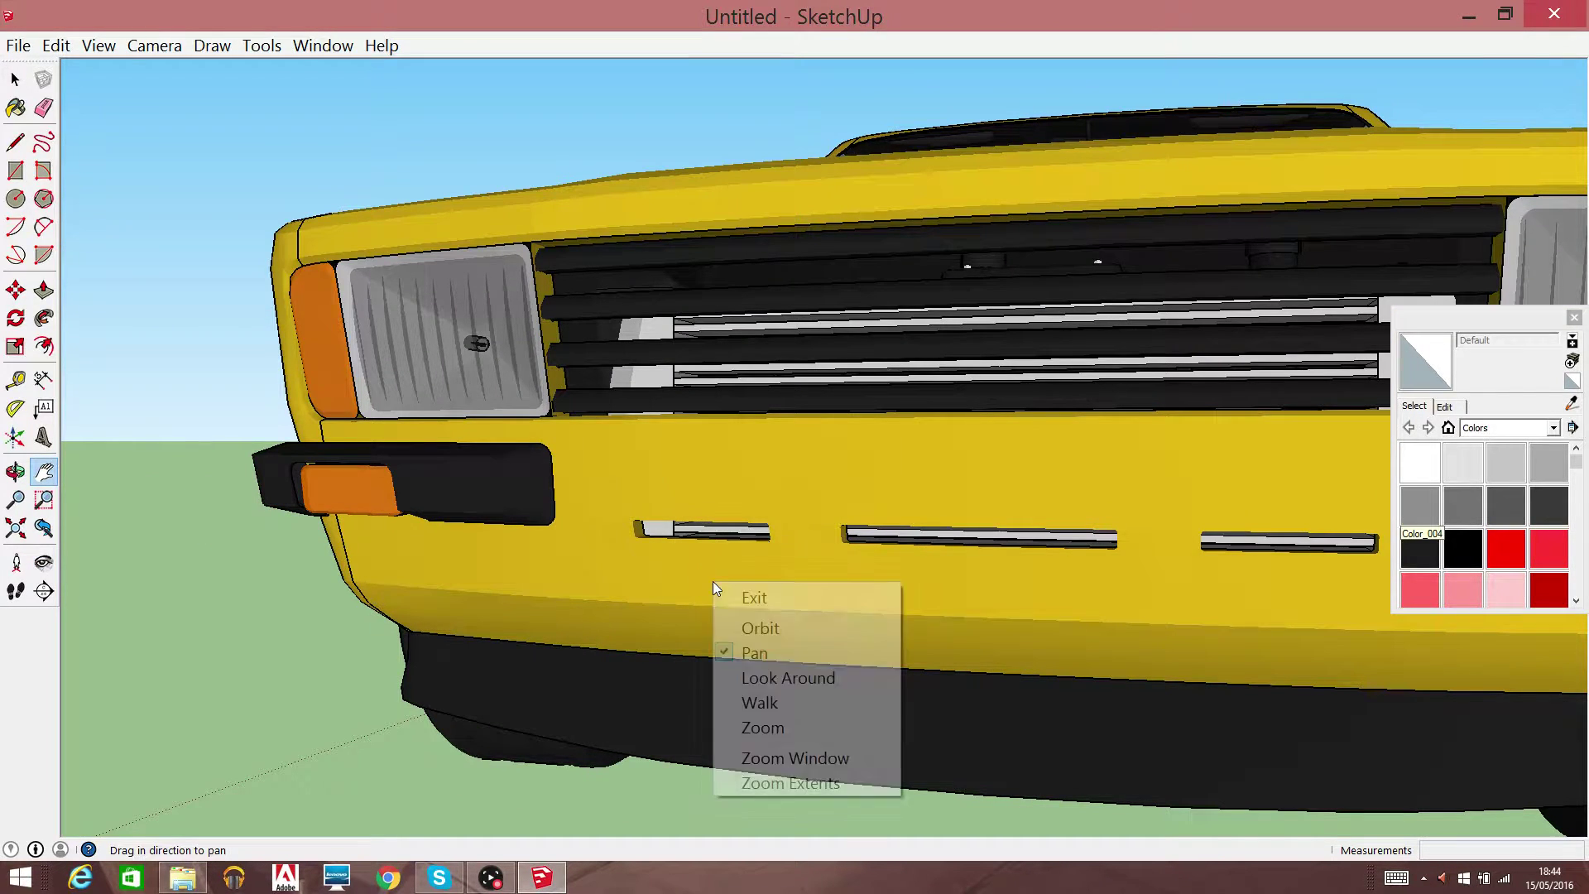
left_click(759, 735)
left_click_drag(832, 624, 738, 801)
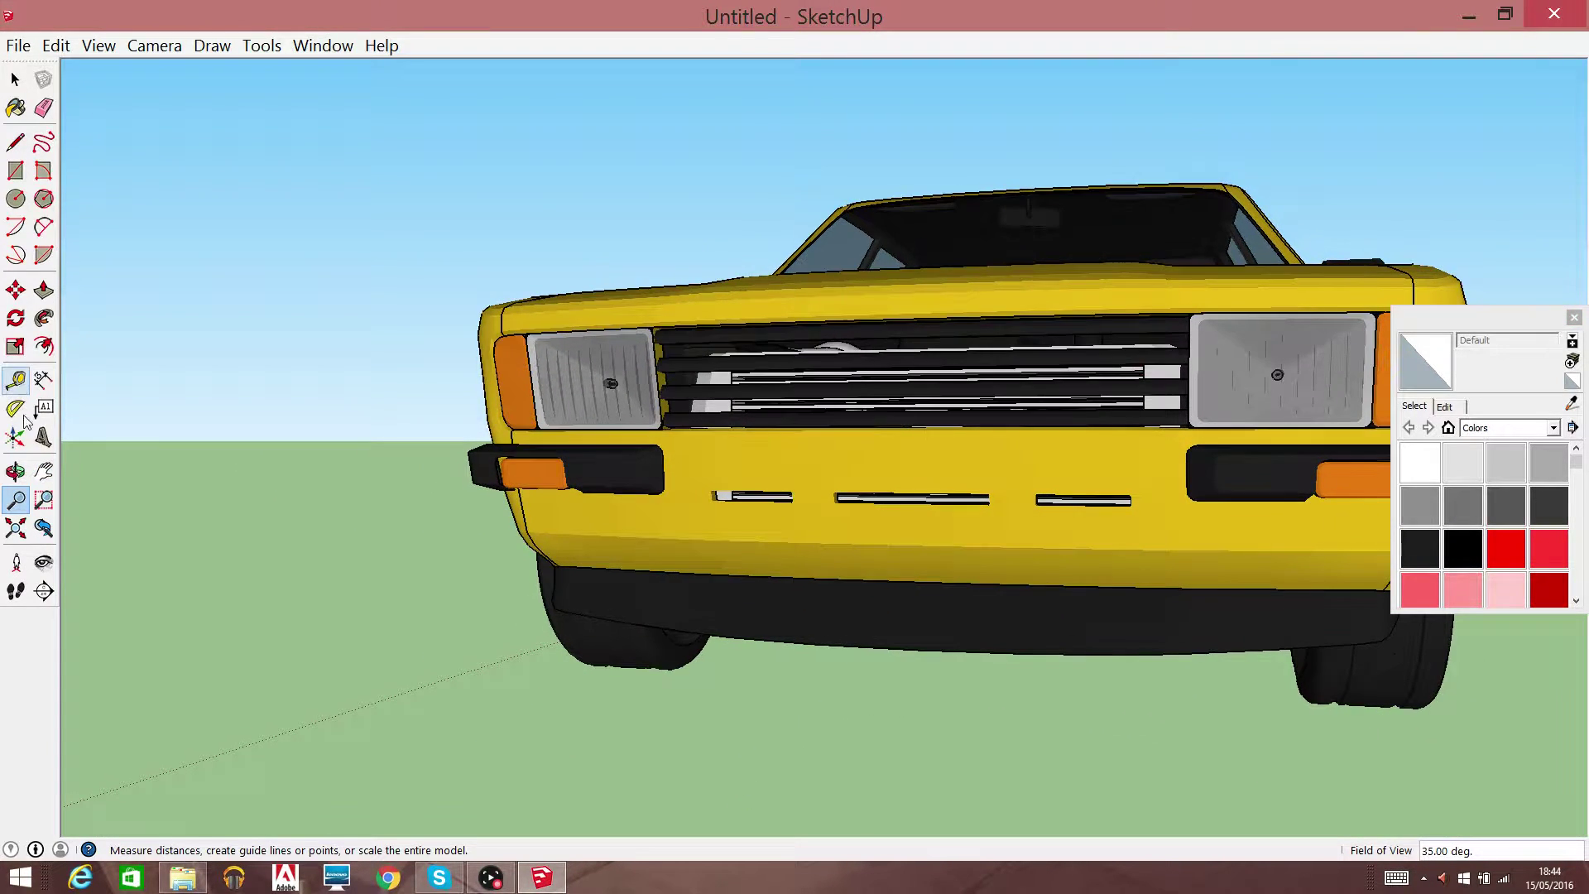
left_click(44, 471)
mouse_move(691, 456)
left_mouse_down()
mouse_move(526, 614)
mouse_move(540, 568)
left_mouse_up()
Open the car group and erase the front grille bars
left_click(15, 79)
left_click(766, 511)
double_click(766, 511)
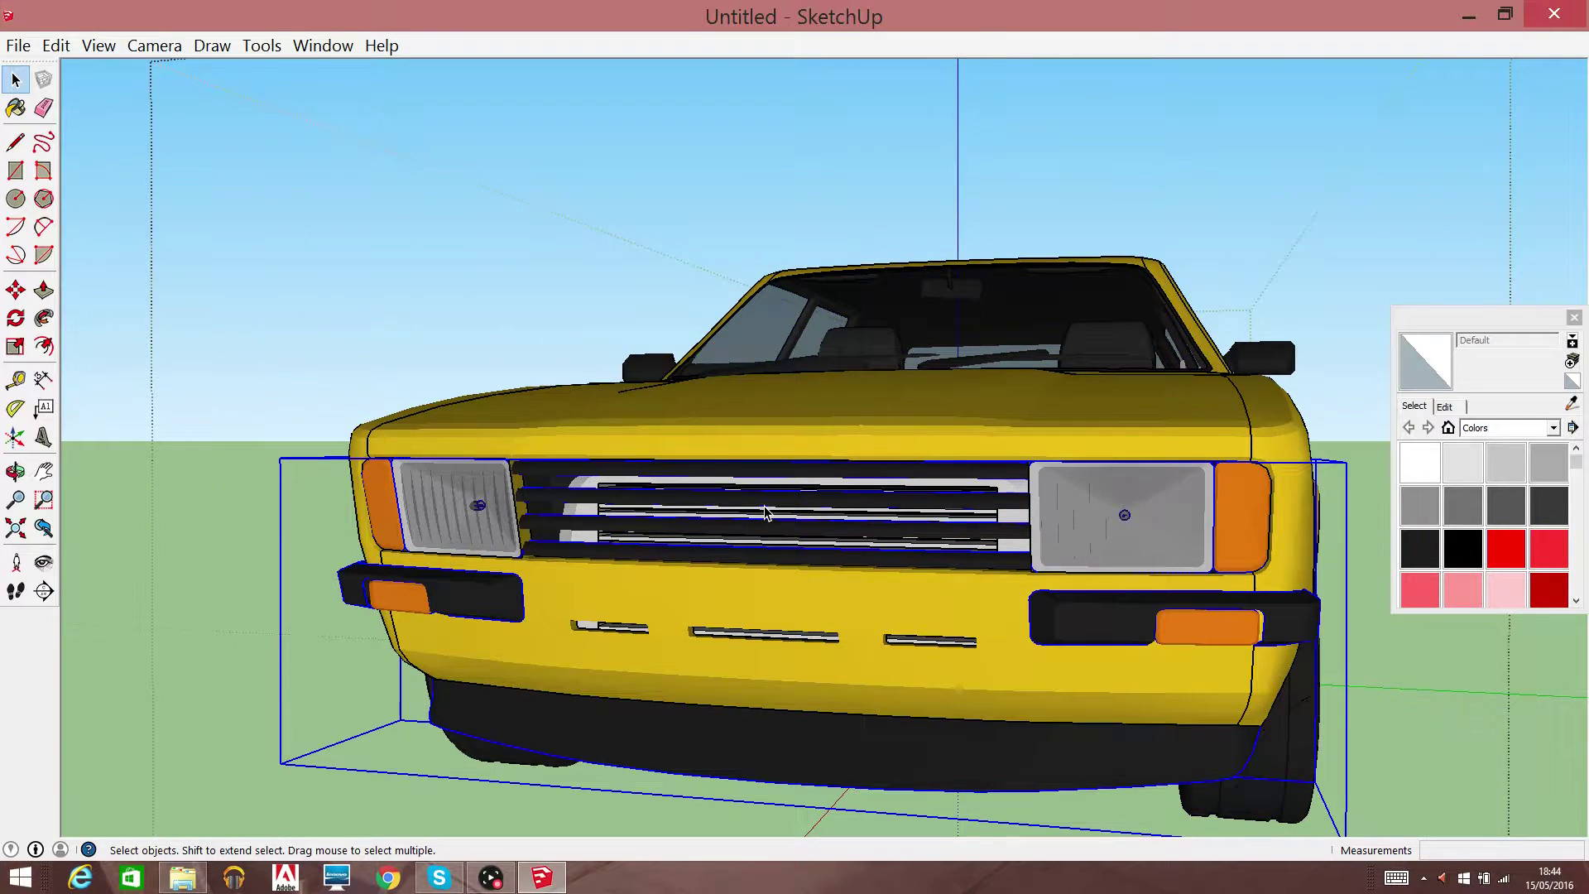
double_click(764, 512)
left_click(766, 512)
right_click(768, 512)
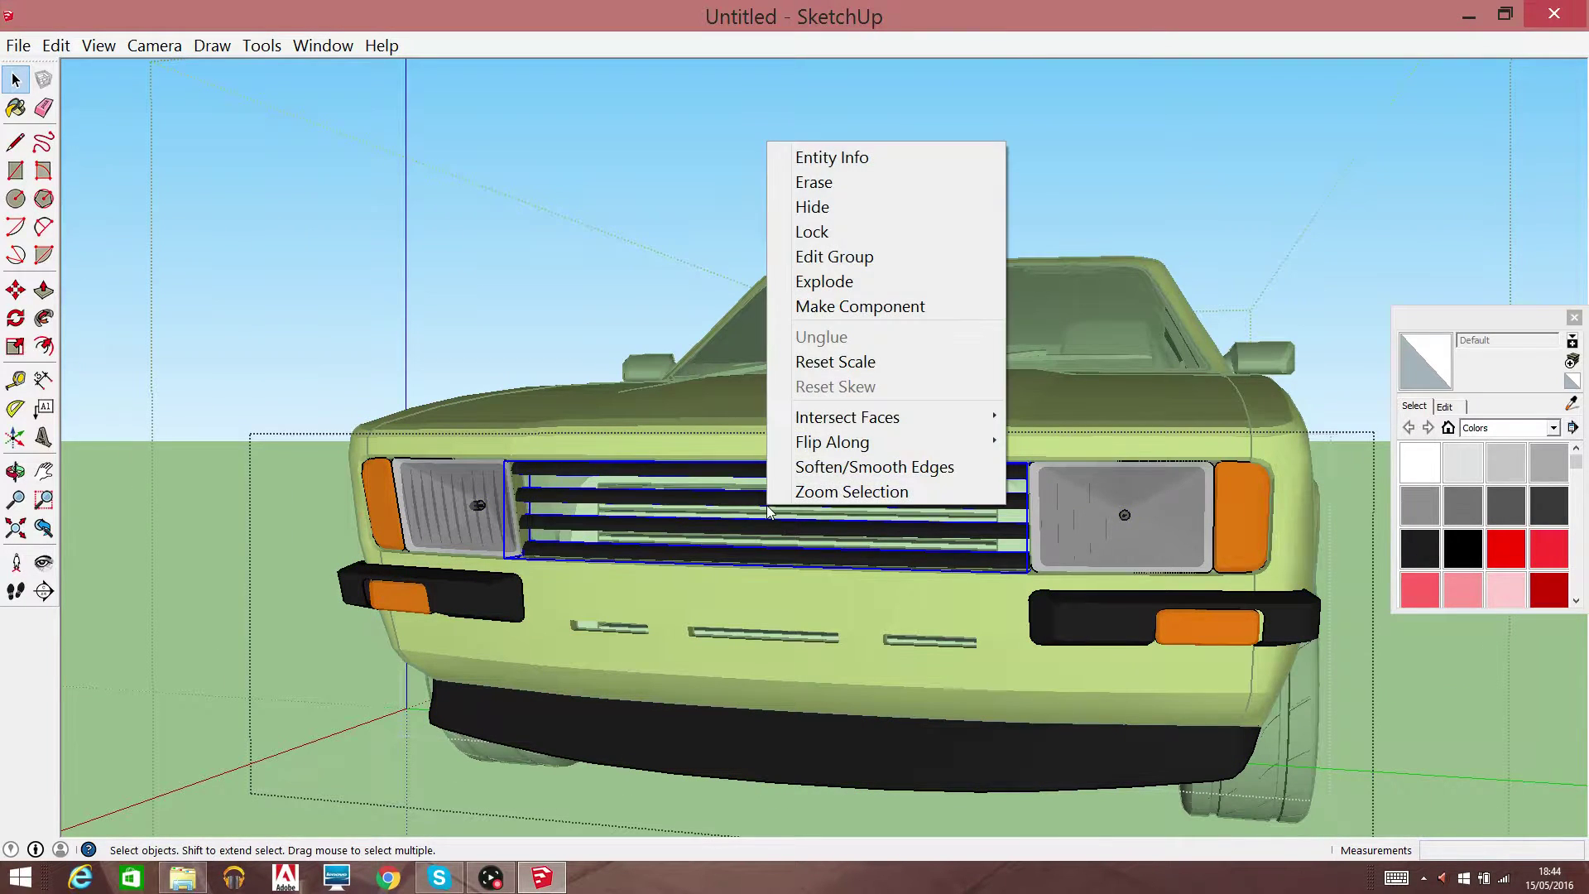
left_click(931, 182)
Erase the left and right headlights
double_click(467, 500)
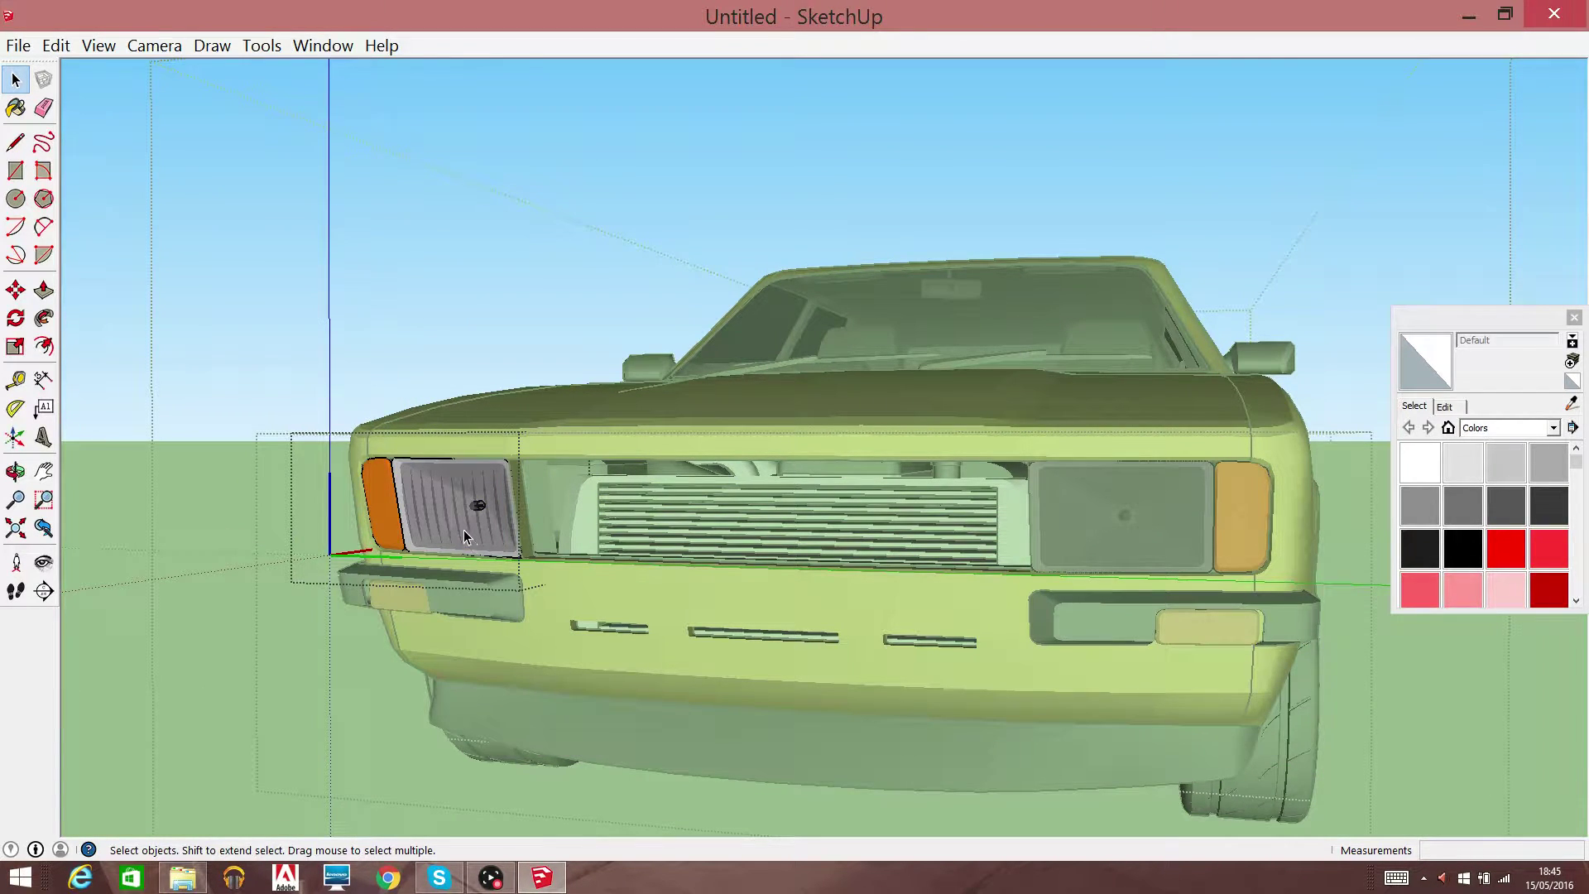
key("Escape")
left_click(453, 518)
right_click(454, 518)
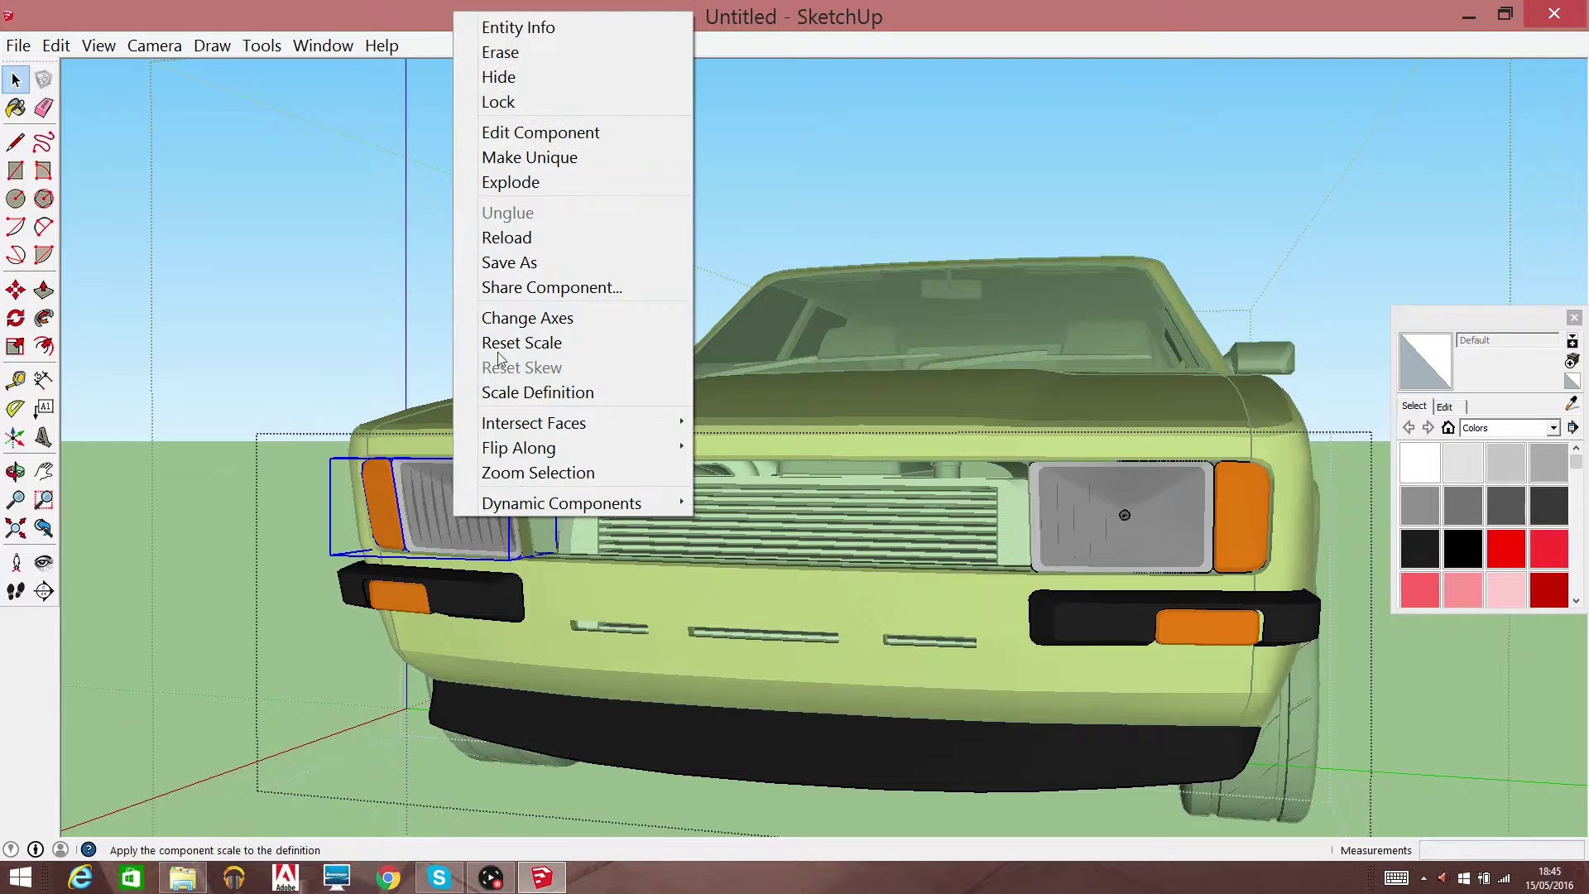
left_click(596, 51)
right_click(1113, 524)
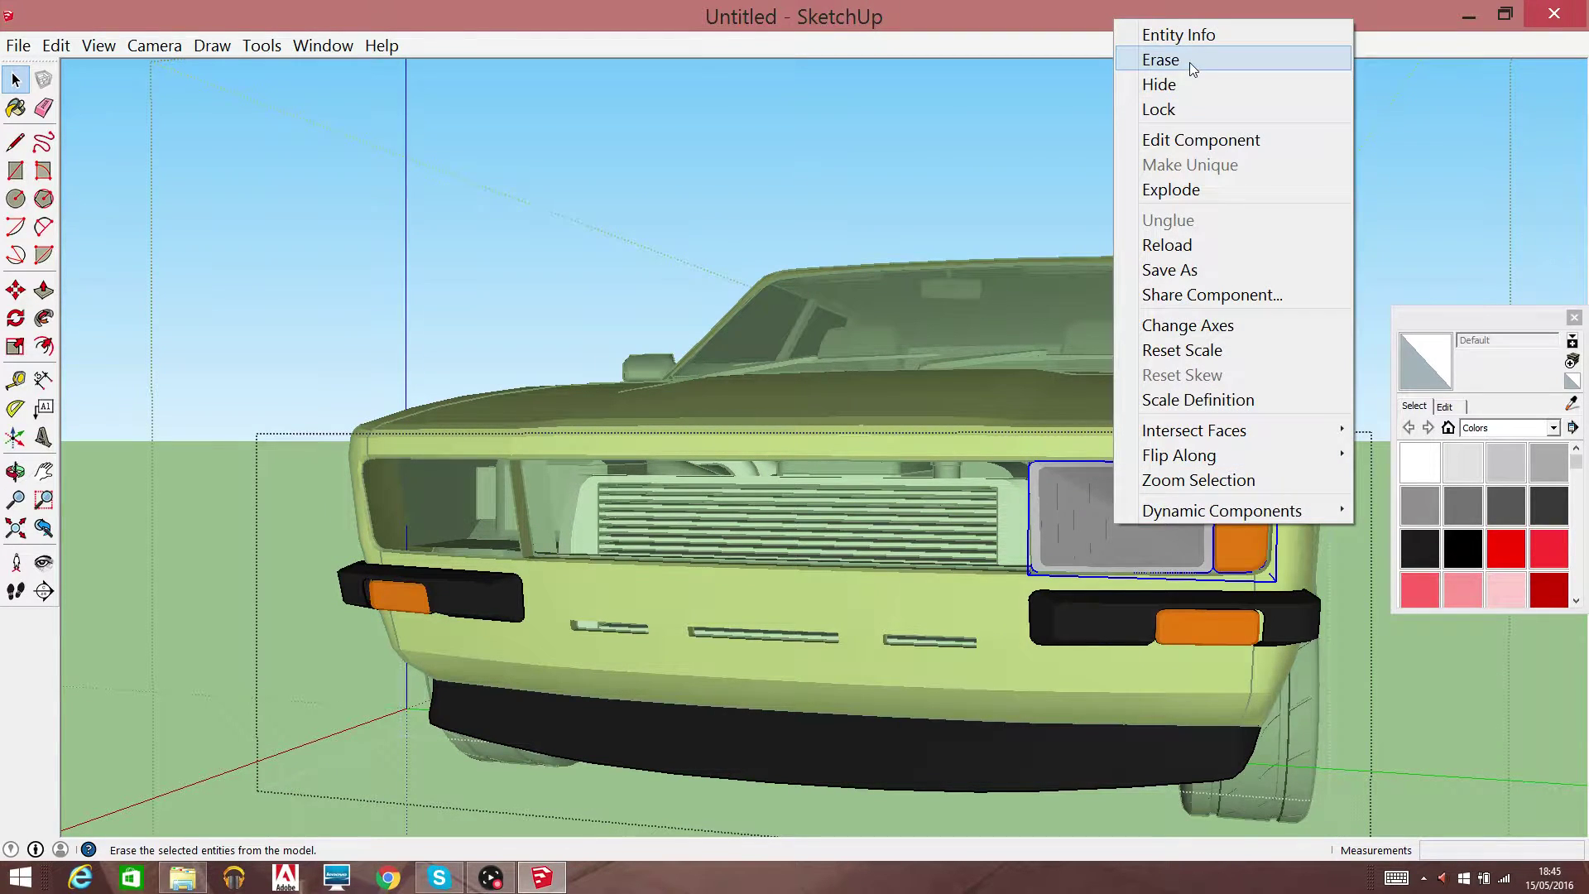
left_click(1160, 59)
Erase the right and left front bumpers and the black lower spoiler
left_click(1121, 622)
right_click(1120, 623)
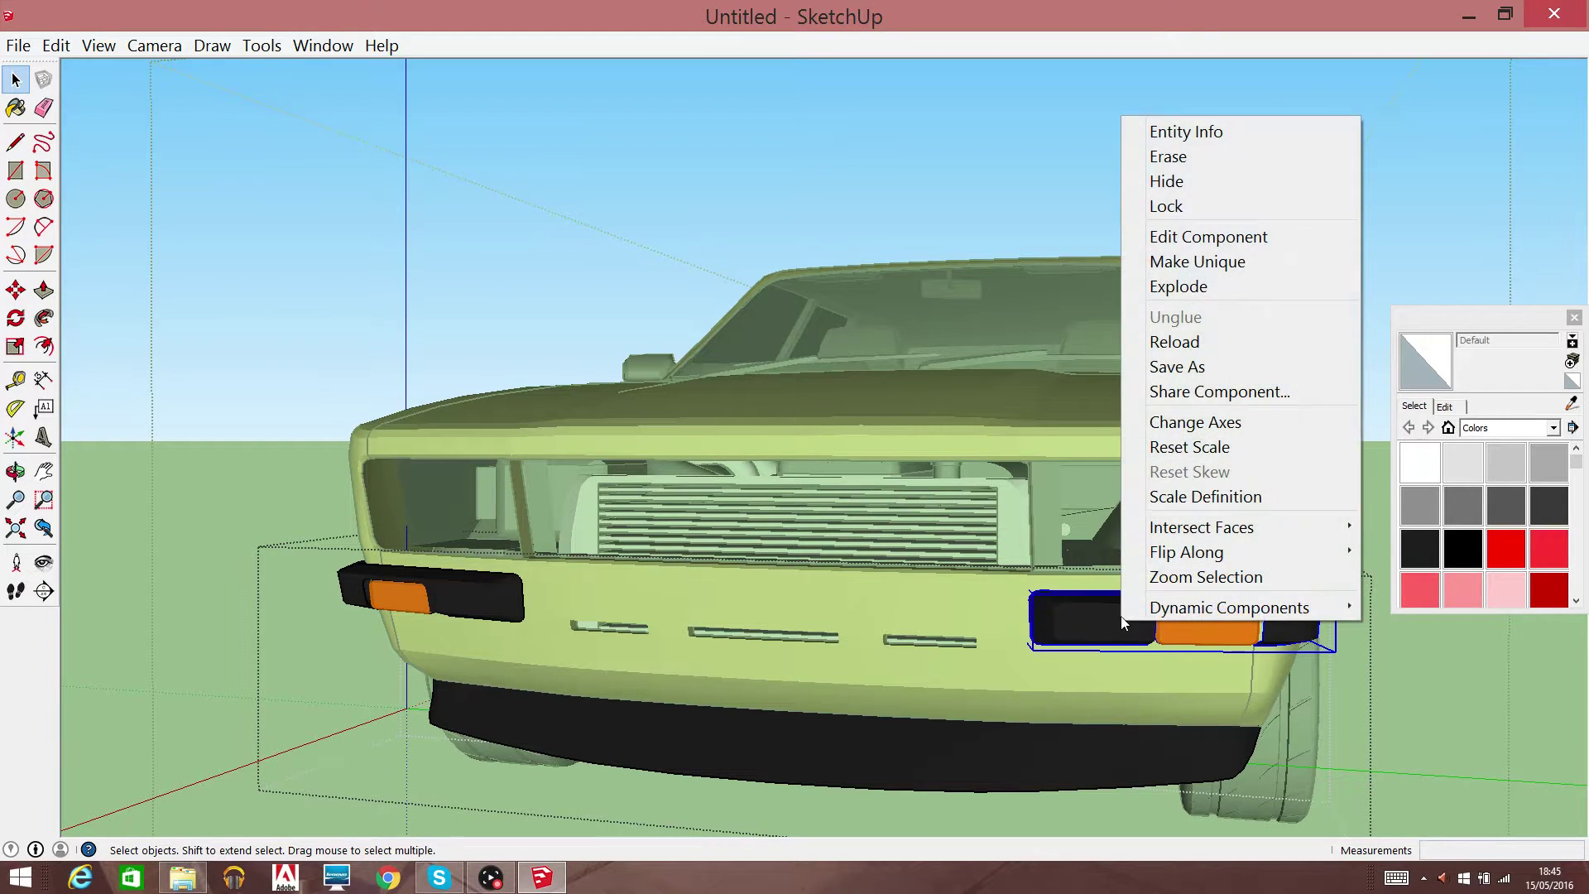
left_click(1210, 149)
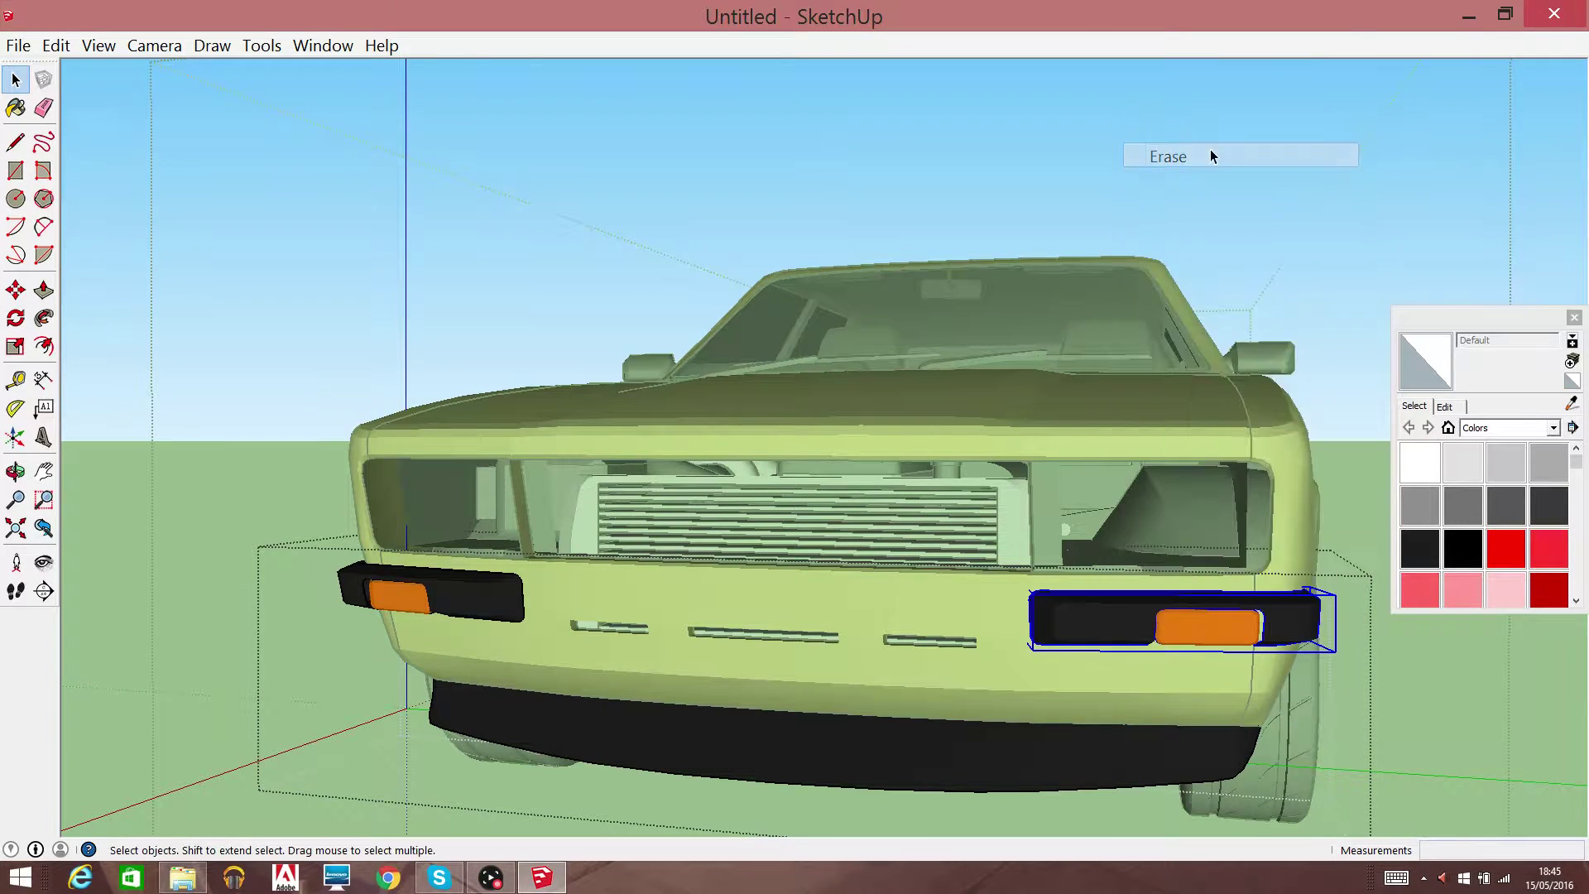
left_click(412, 604)
right_click(459, 592)
left_click(615, 132)
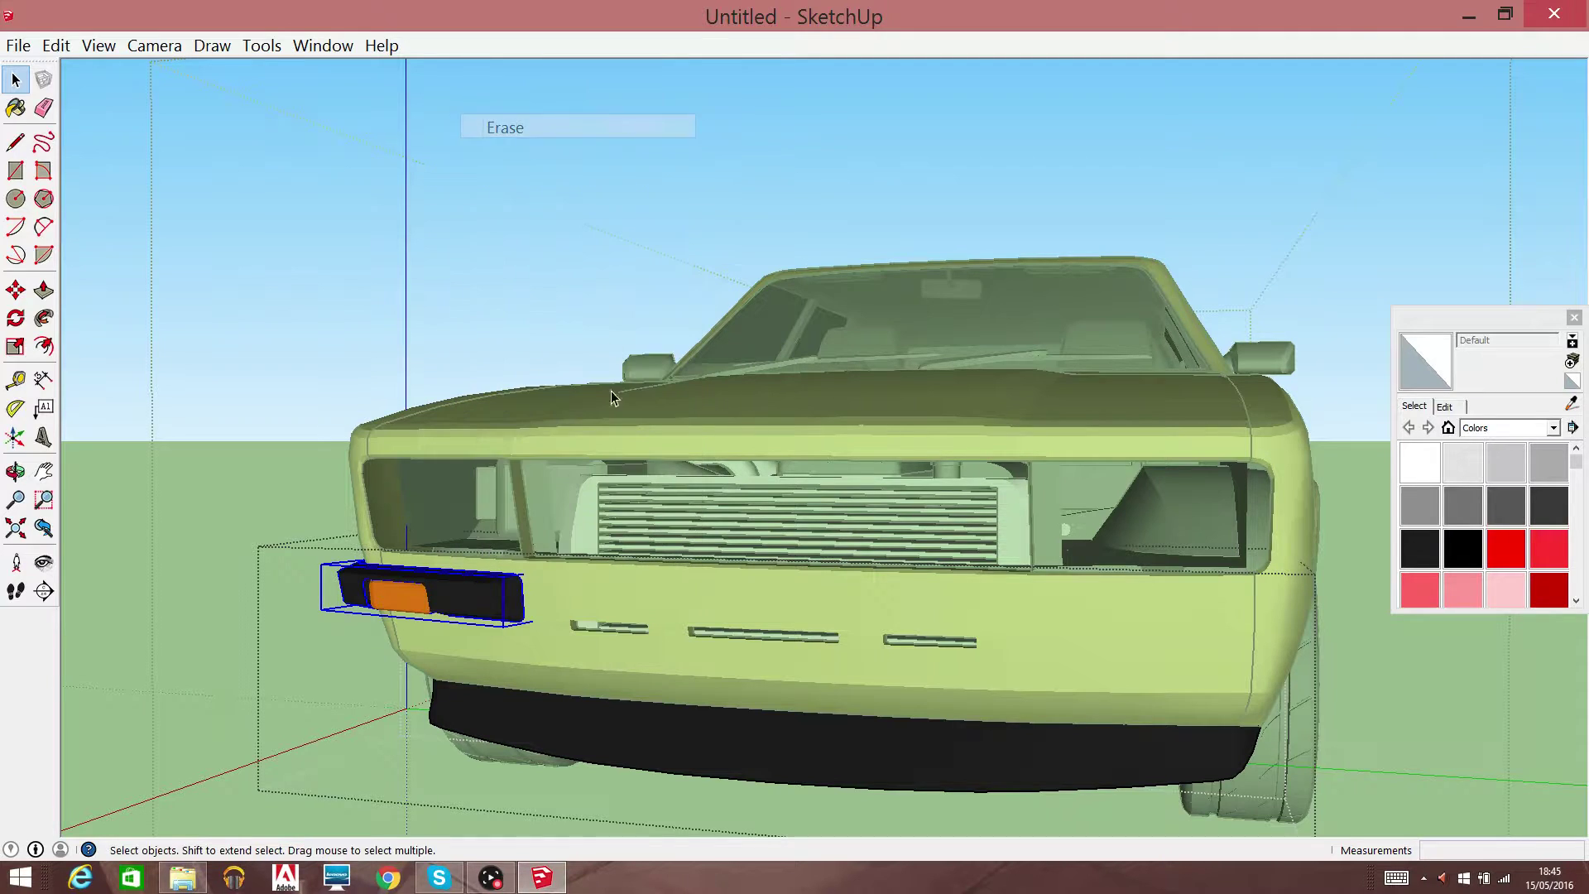
left_click(582, 757)
right_click(583, 758)
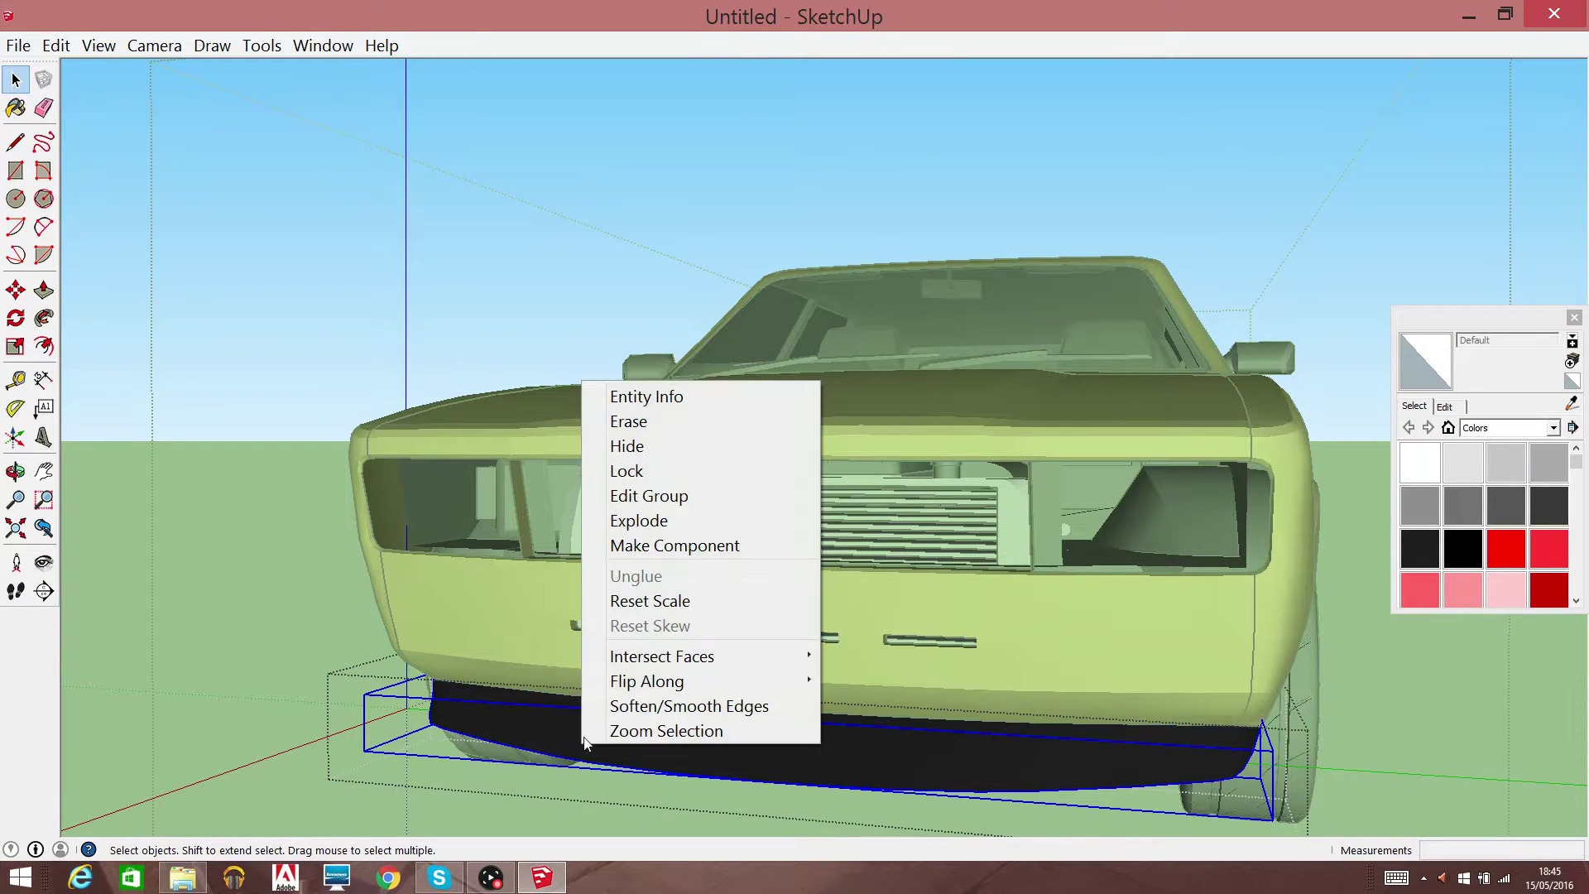
left_click(657, 429)
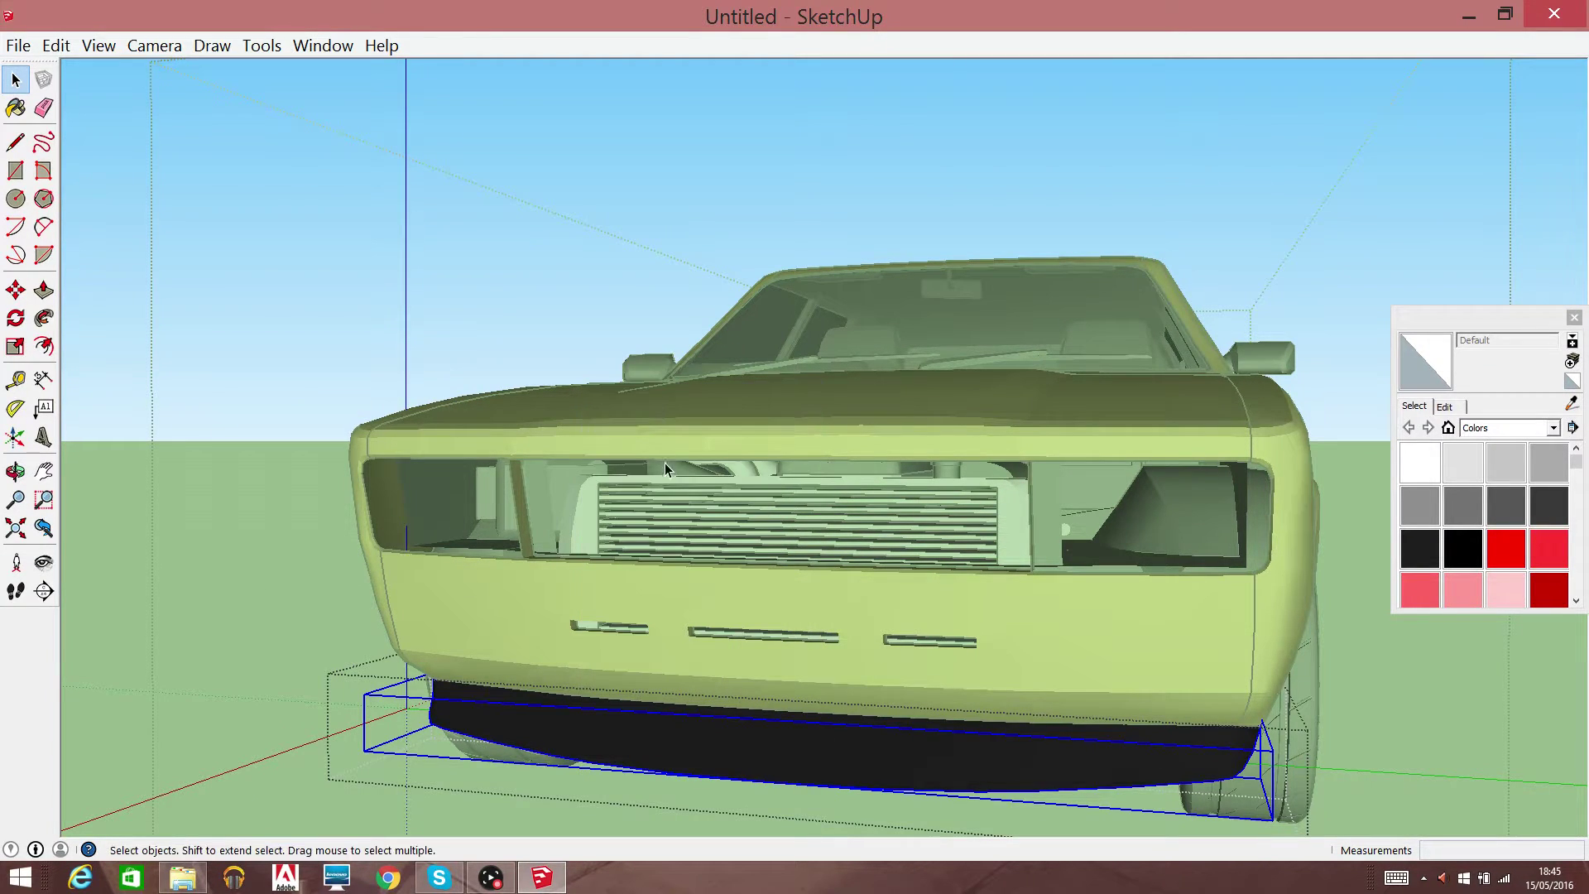
Erase the inner radiator grille to expose the engine, then exit group editing
key("Escape")
double_click(704, 522)
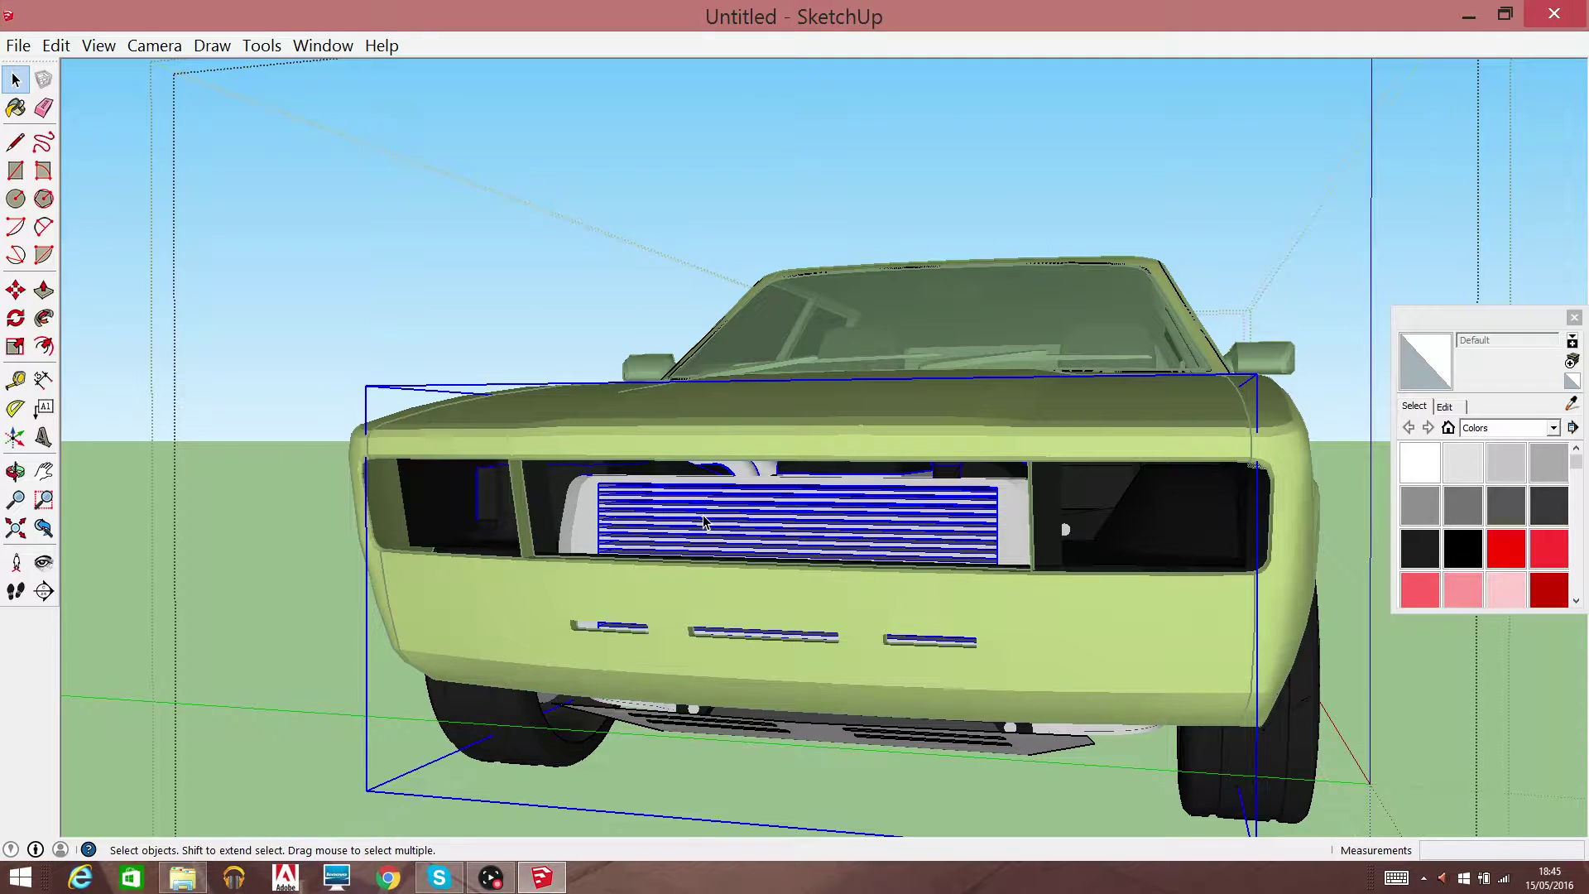
double_click(703, 522)
left_click(703, 515)
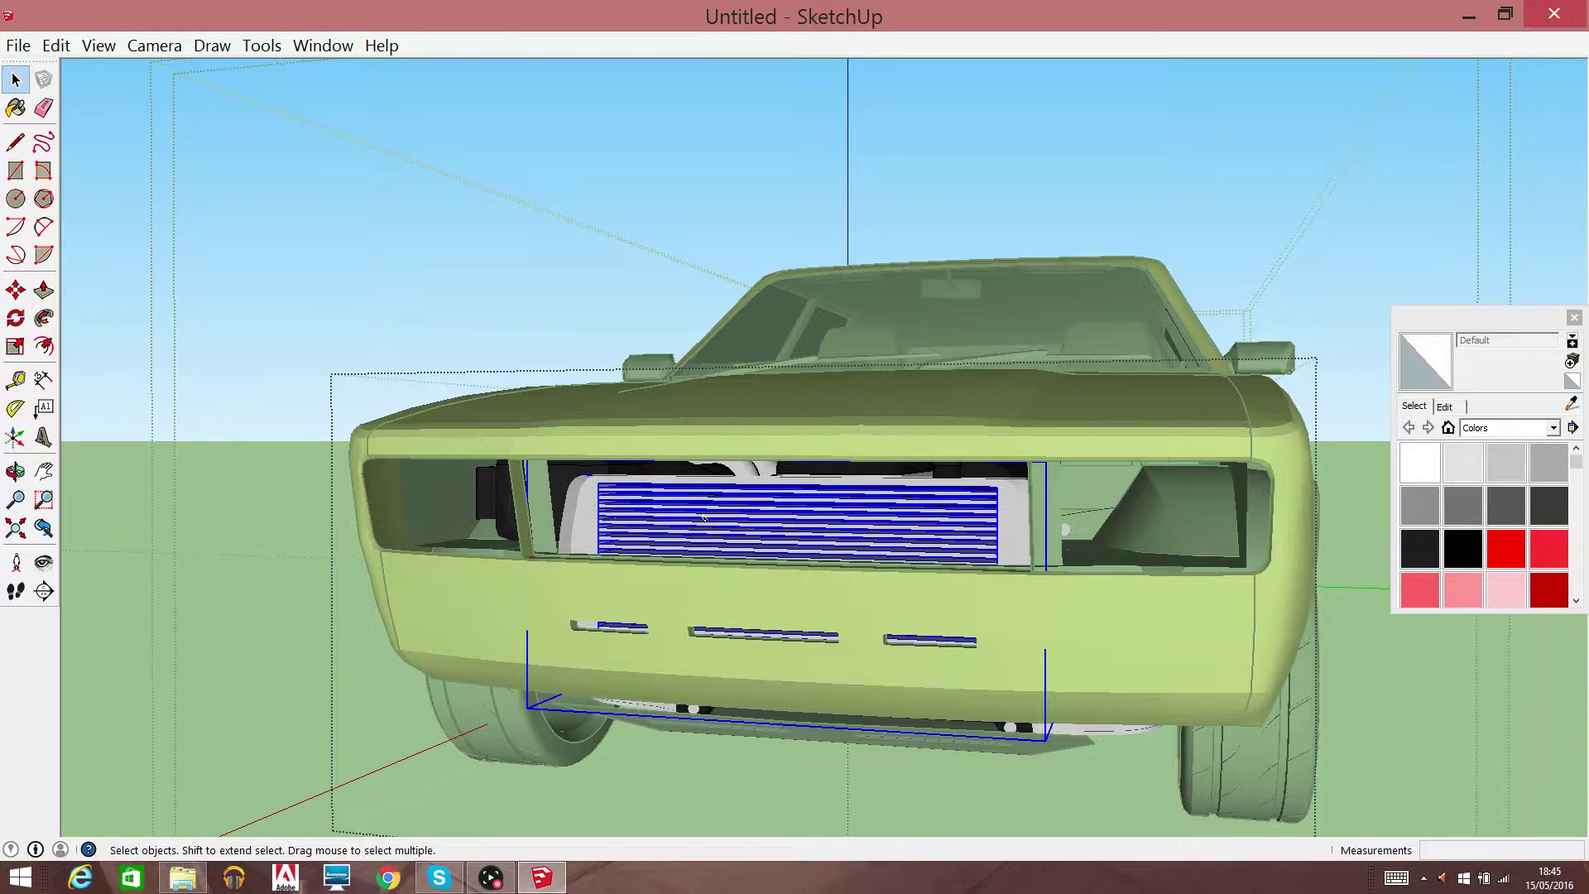
right_click(703, 515)
left_click(741, 555)
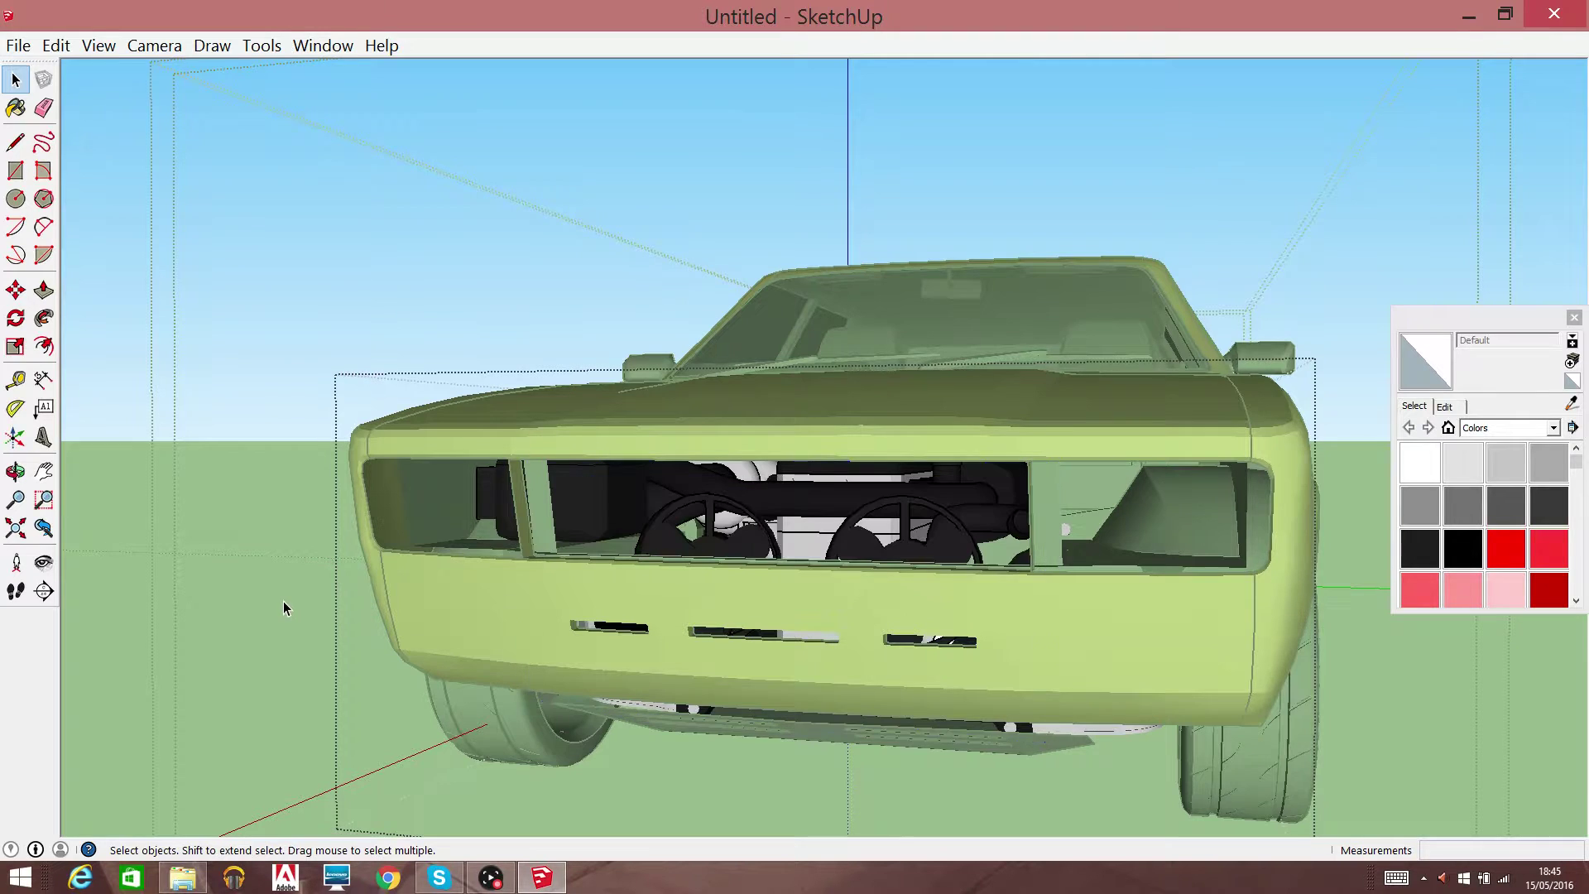
left_click(283, 601)
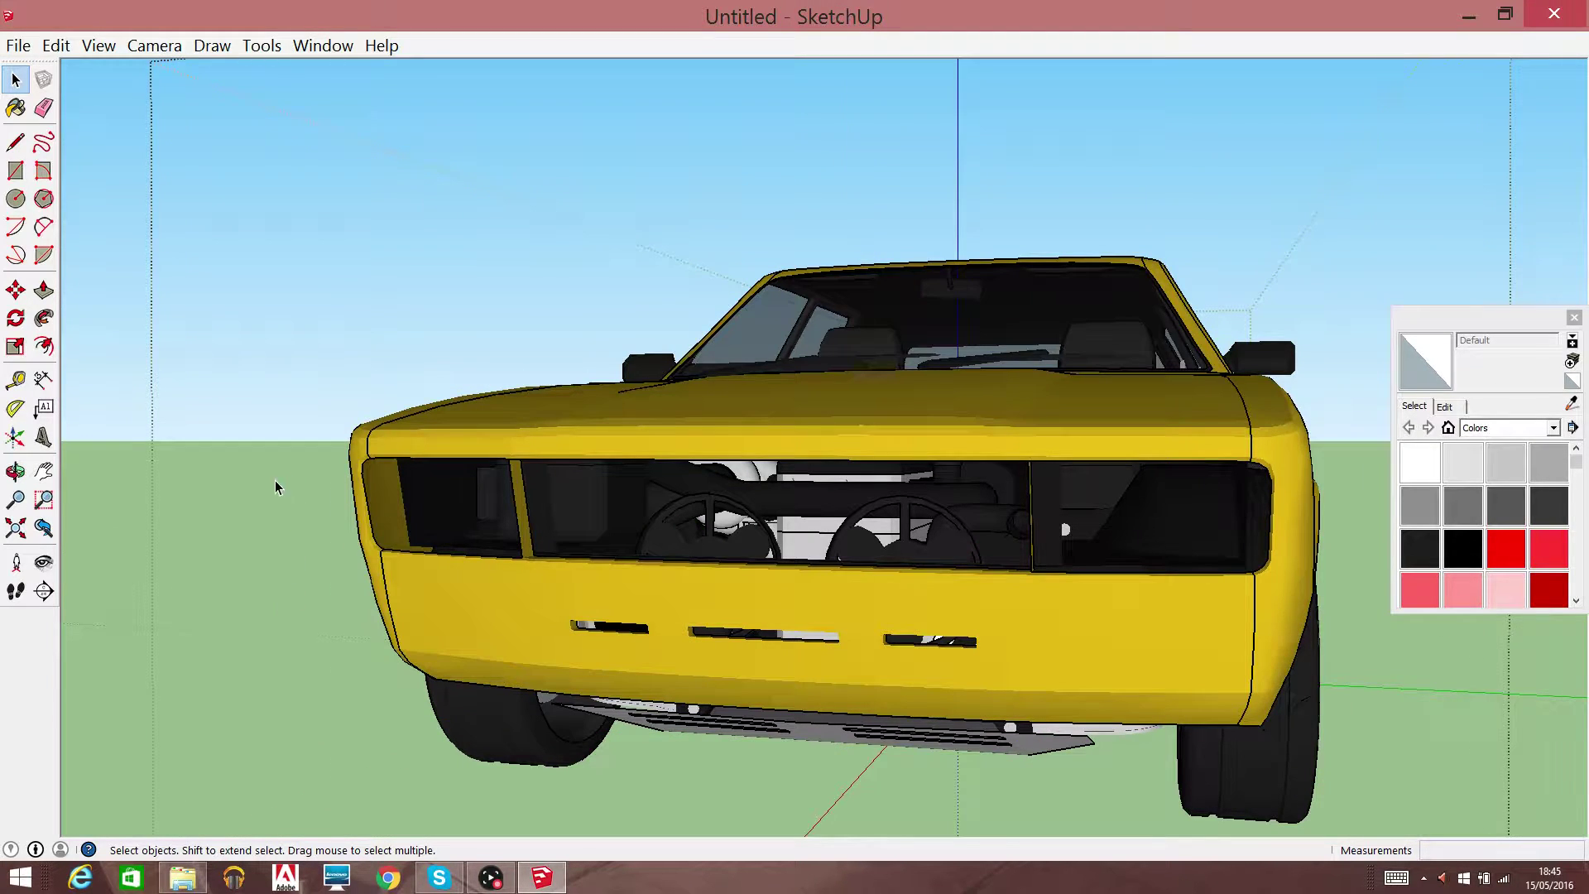
Bring the cabin into view and erase the windshield part inside the car group
left_click(44, 471)
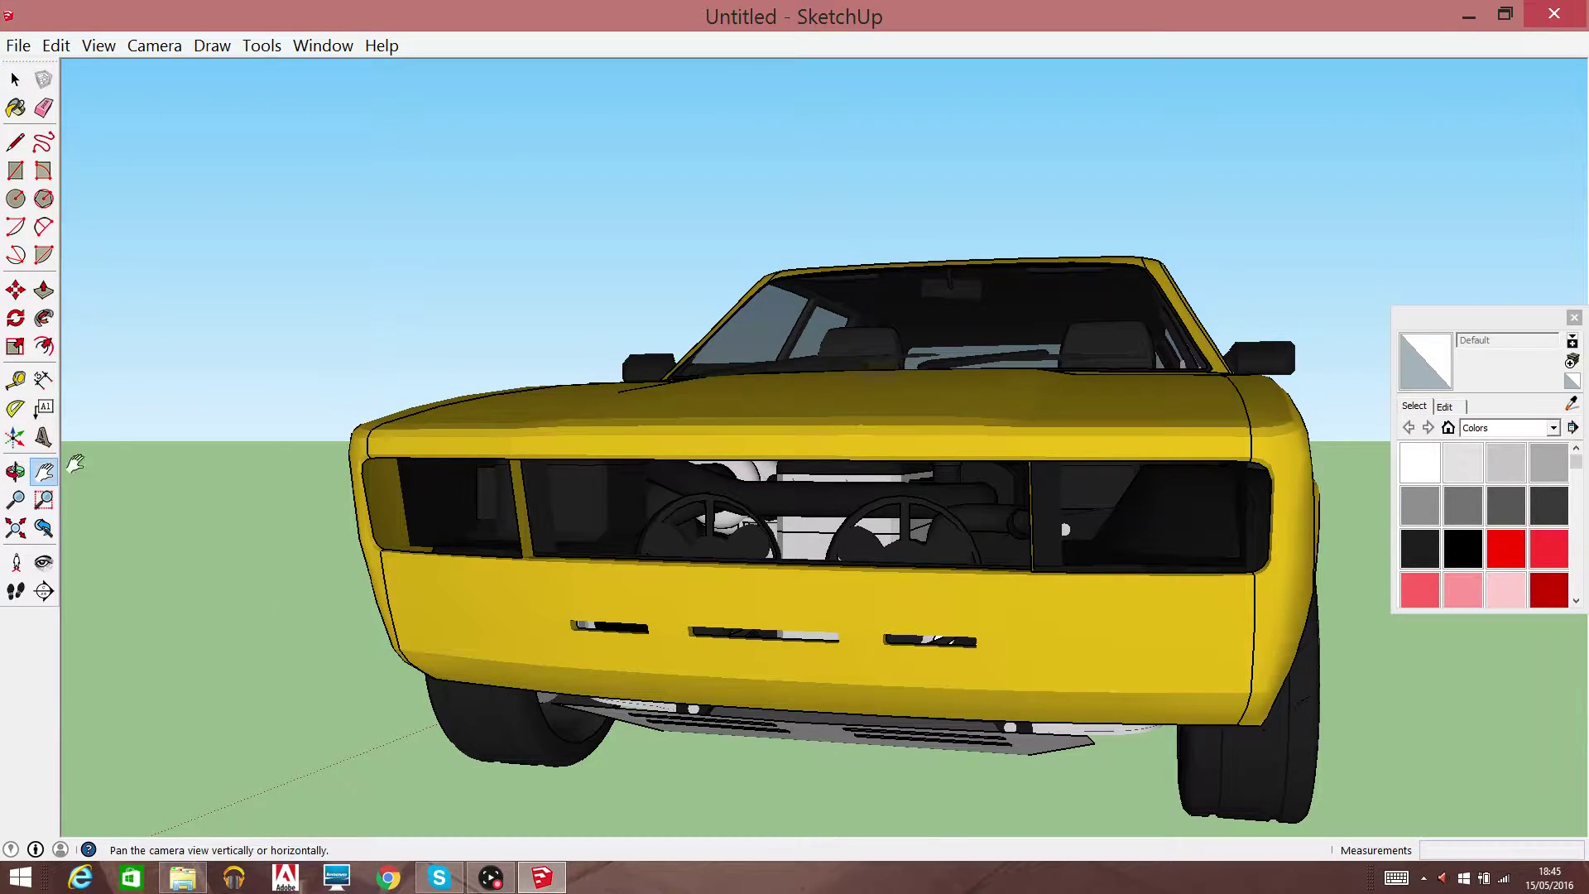
mouse_move(778, 464)
left_mouse_down()
mouse_move(524, 585)
mouse_move(320, 600)
left_mouse_up()
mouse_move(1076, 368)
left_mouse_down()
mouse_move(1046, 524)
mouse_move(1142, 411)
left_mouse_up()
left_click(15, 79)
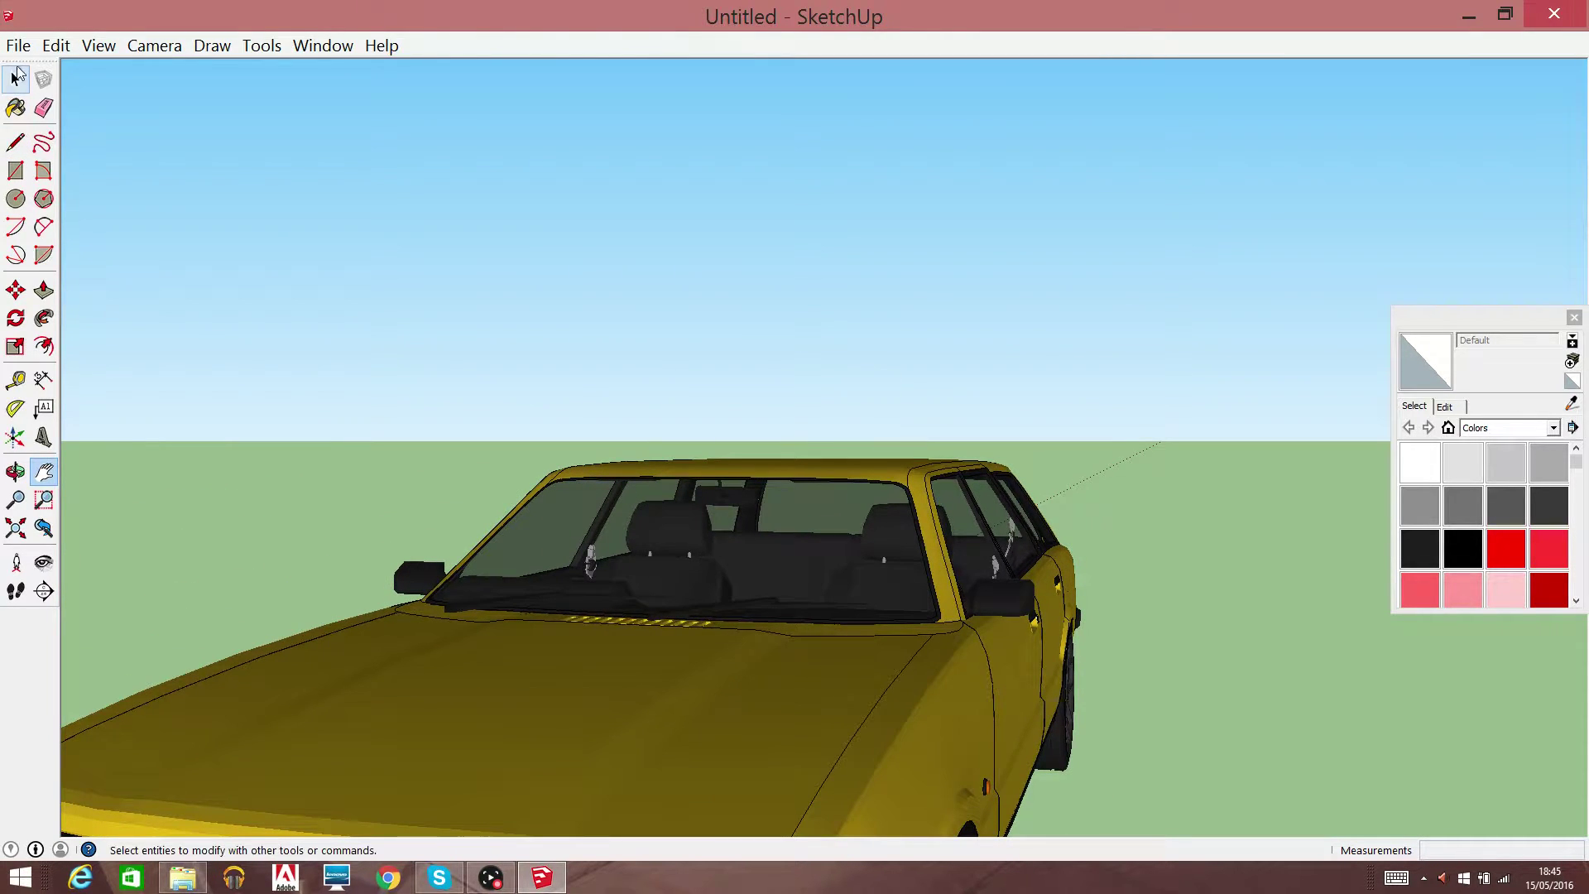
left_click(633, 534)
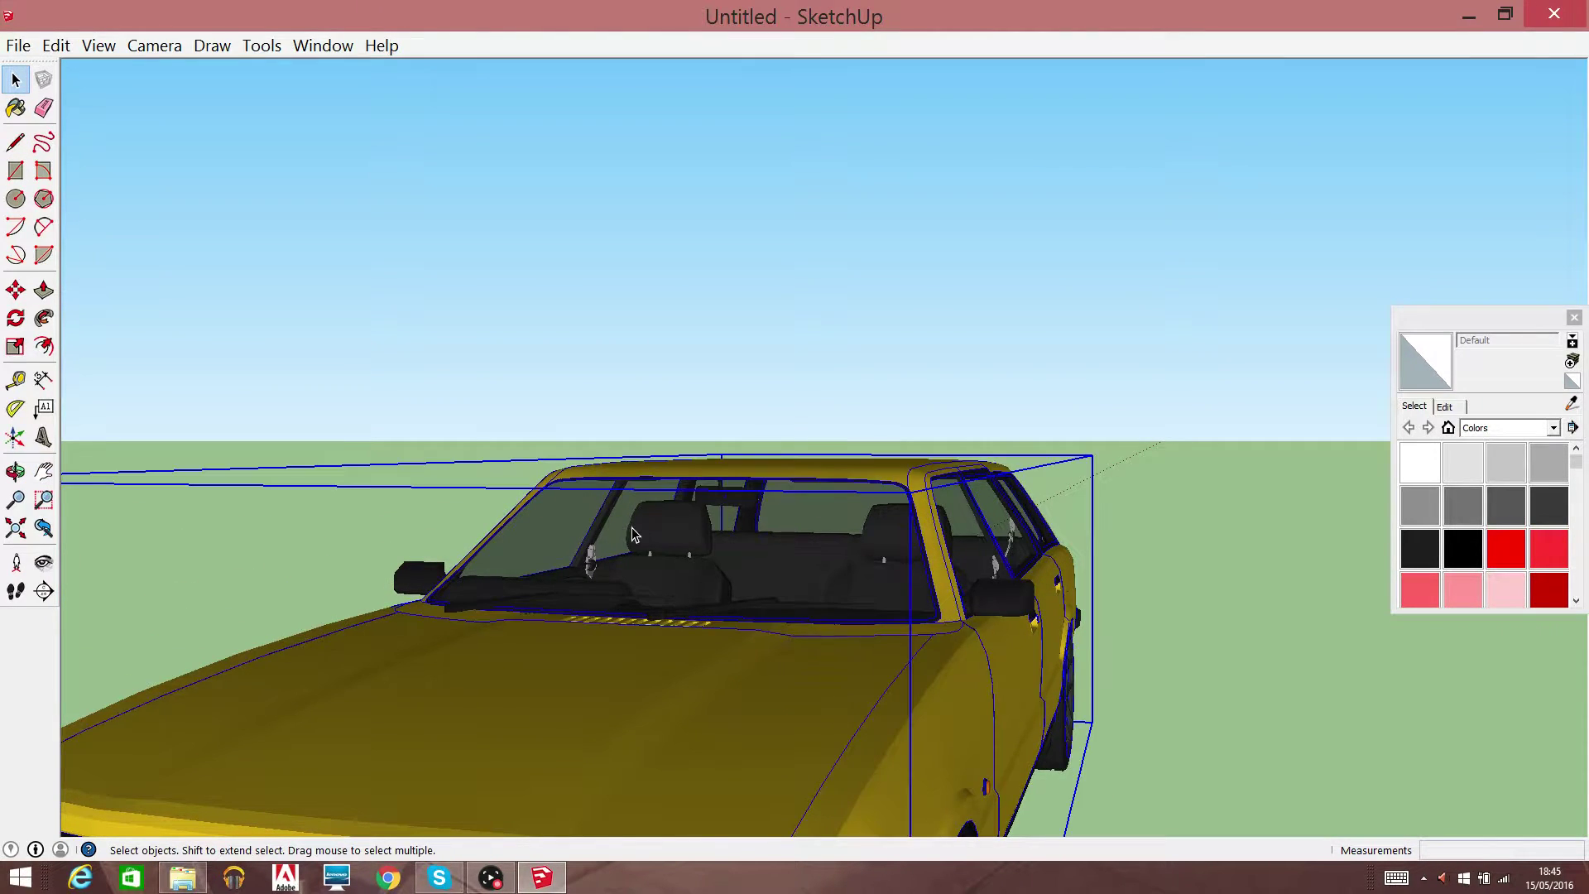
double_click(677, 557)
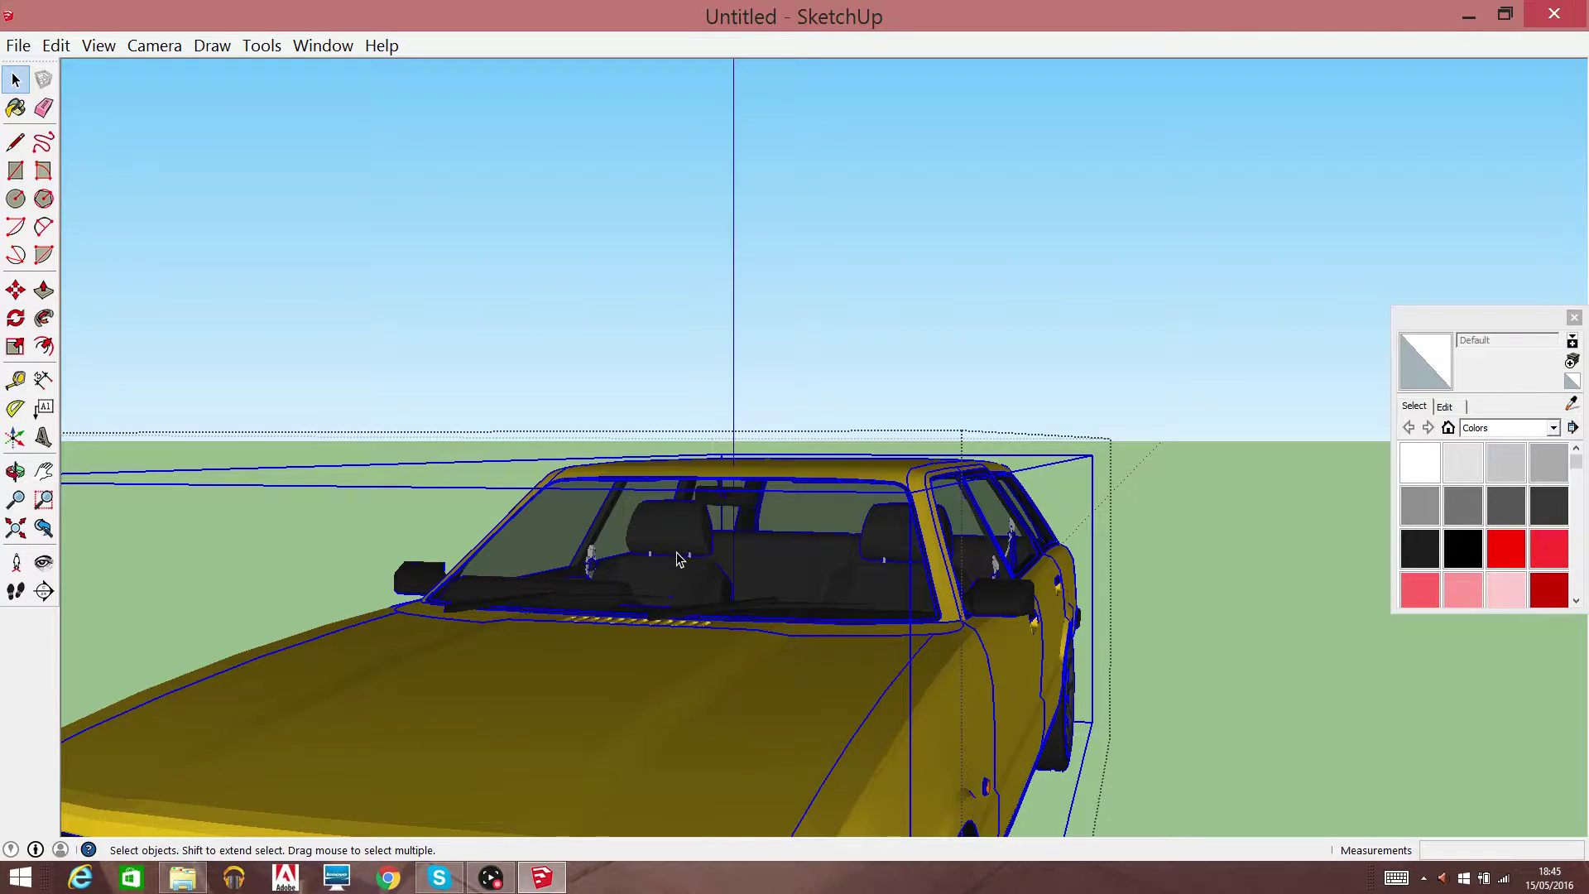
double_click(676, 559)
right_click(720, 550)
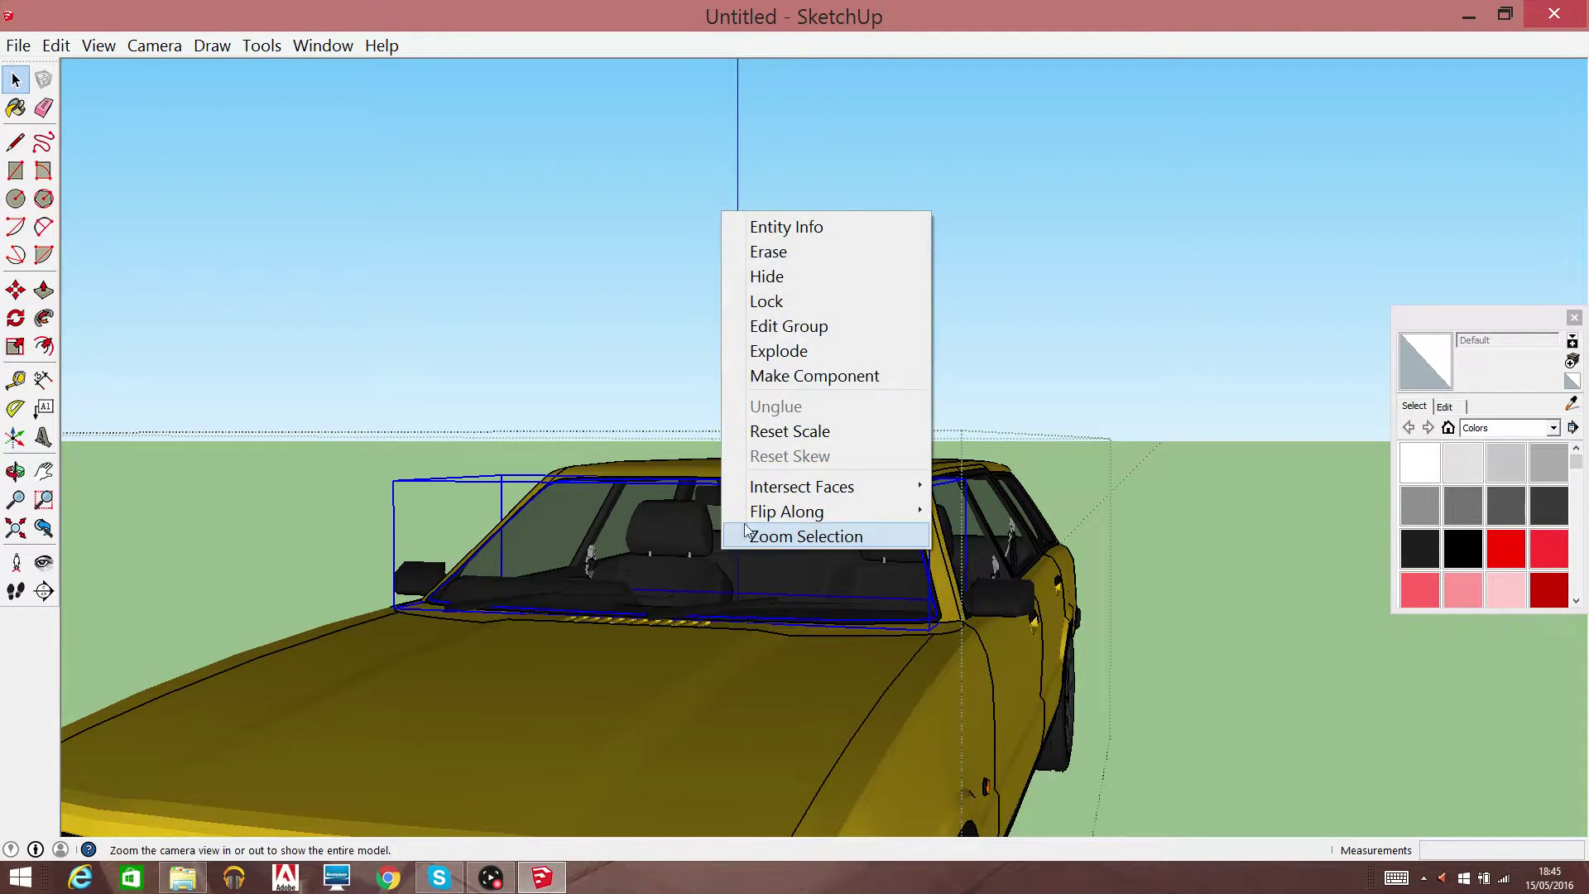
left_click(838, 253)
Erase the side mirror from the door component
right_click(991, 599)
left_click(980, 601)
double_click(992, 602)
left_click(993, 606)
right_click(994, 609)
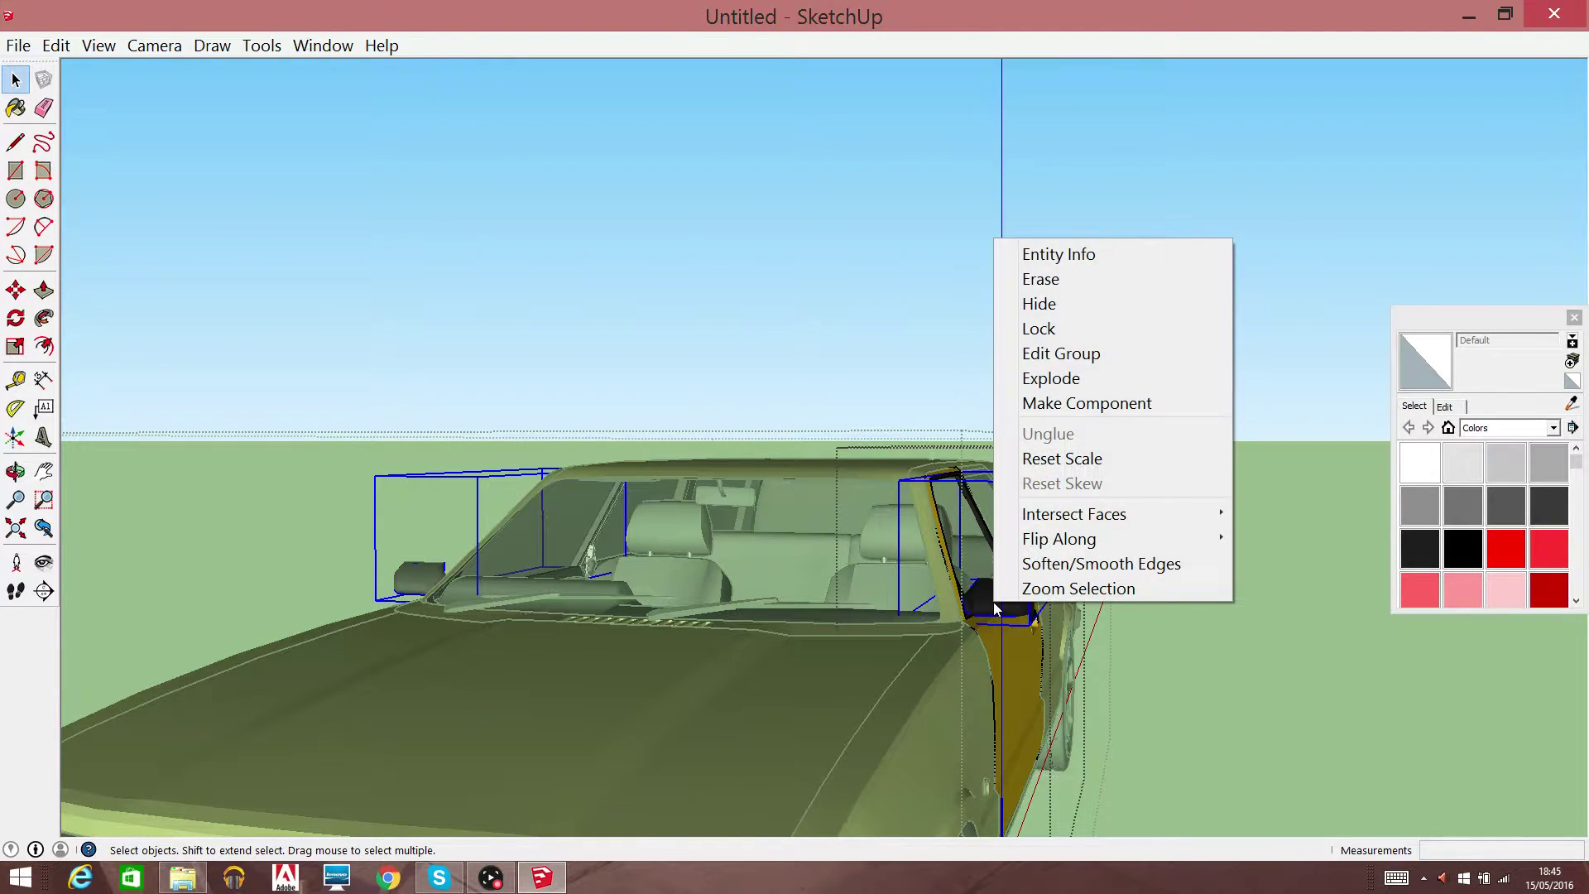
left_click(1062, 280)
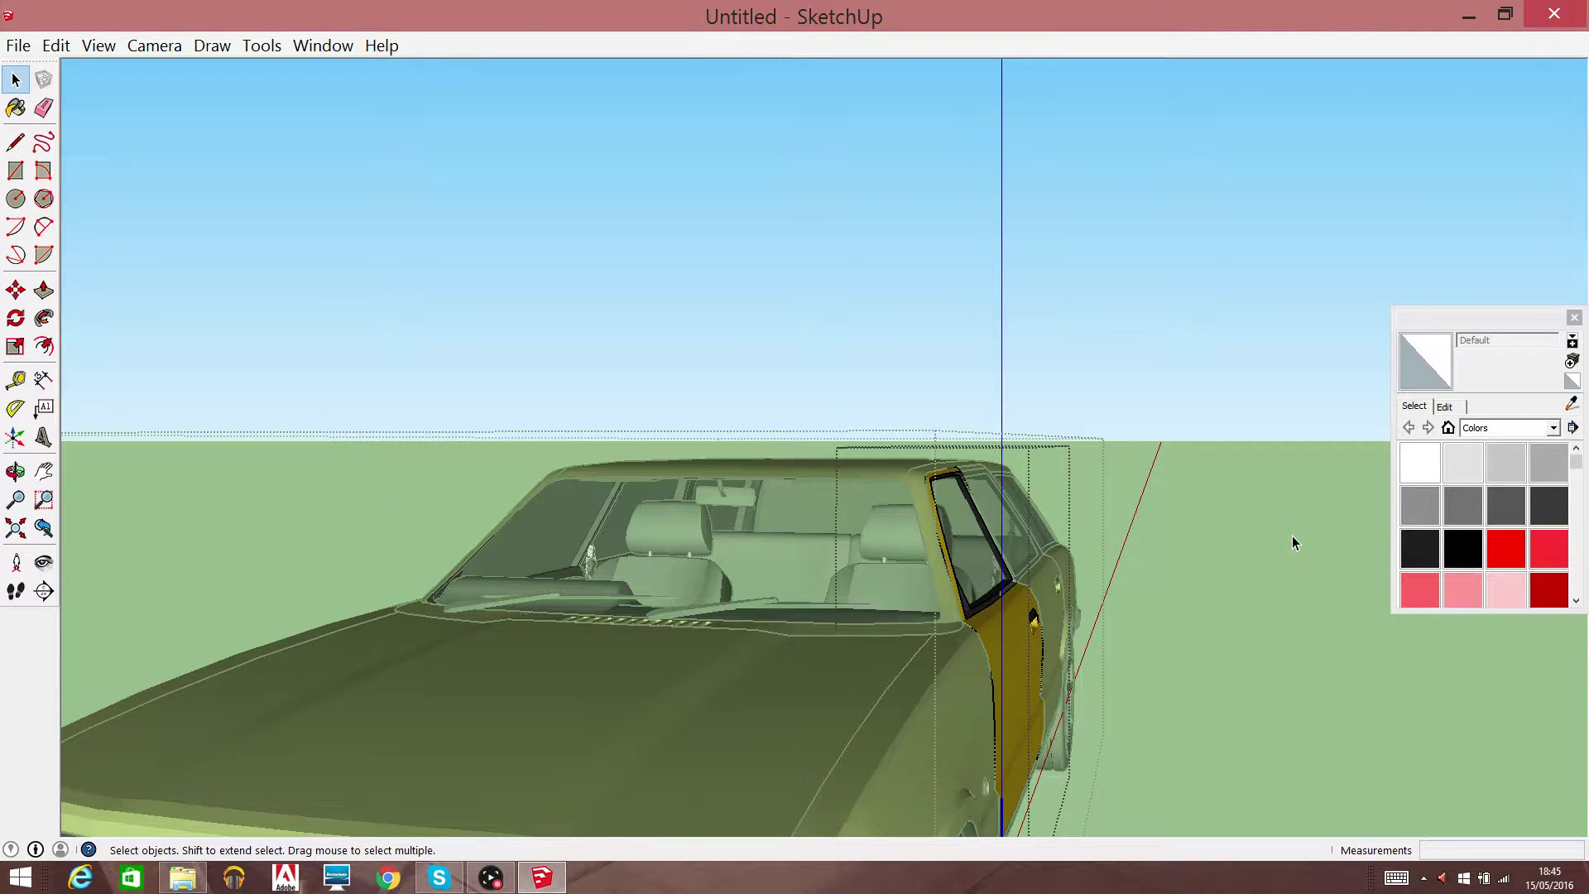
left_click(1293, 535)
Erase the side window from the car body group
left_click(972, 556)
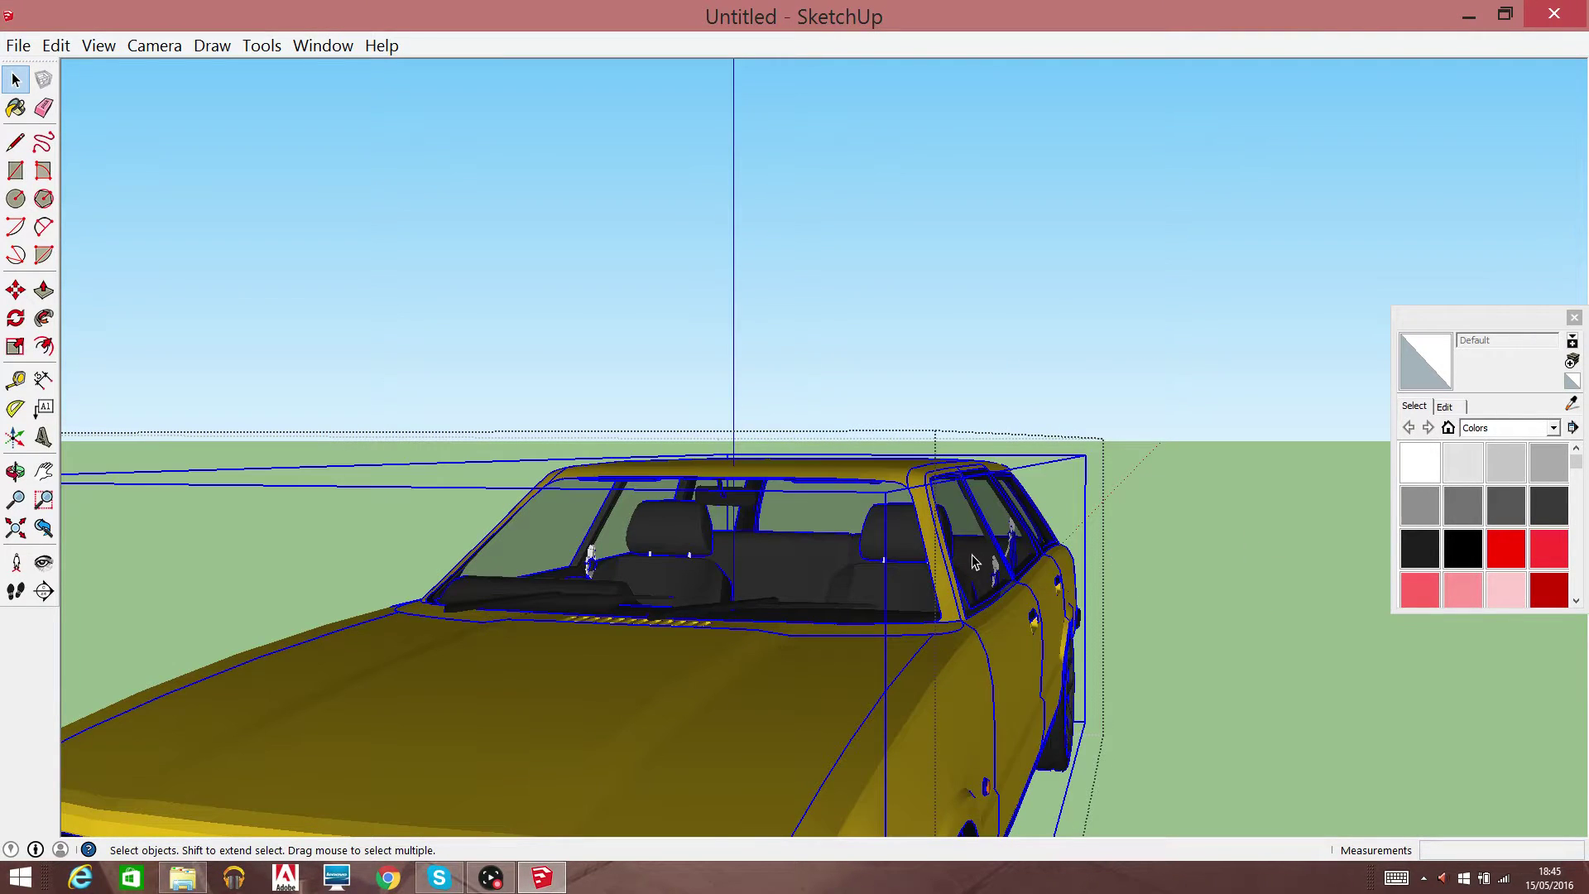
double_click(971, 555)
left_click(972, 555)
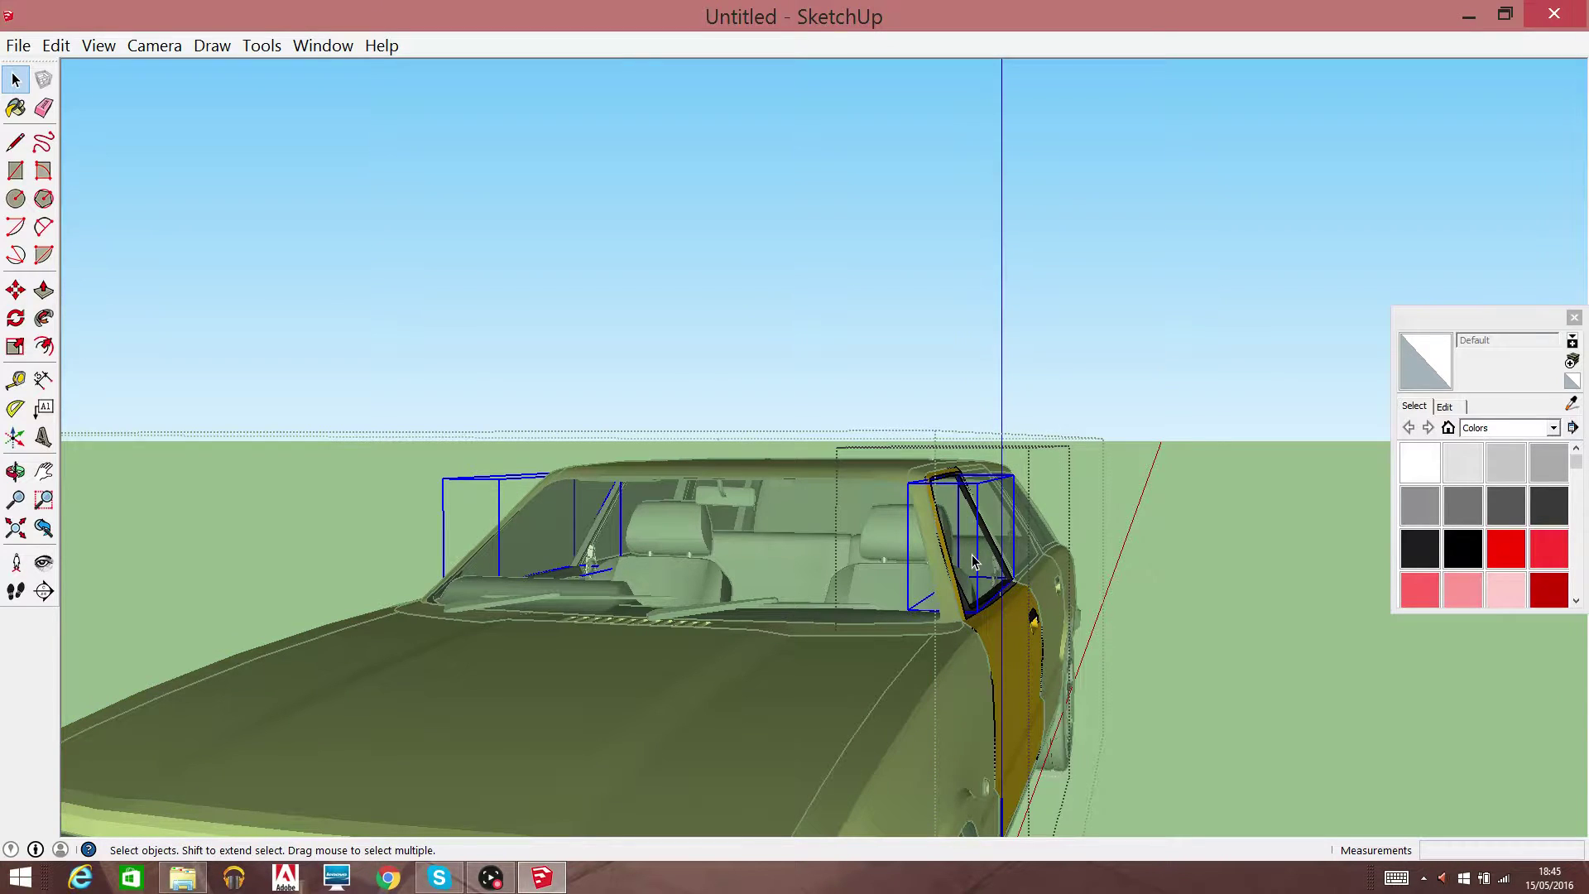
right_click(971, 554)
left_click(1071, 232)
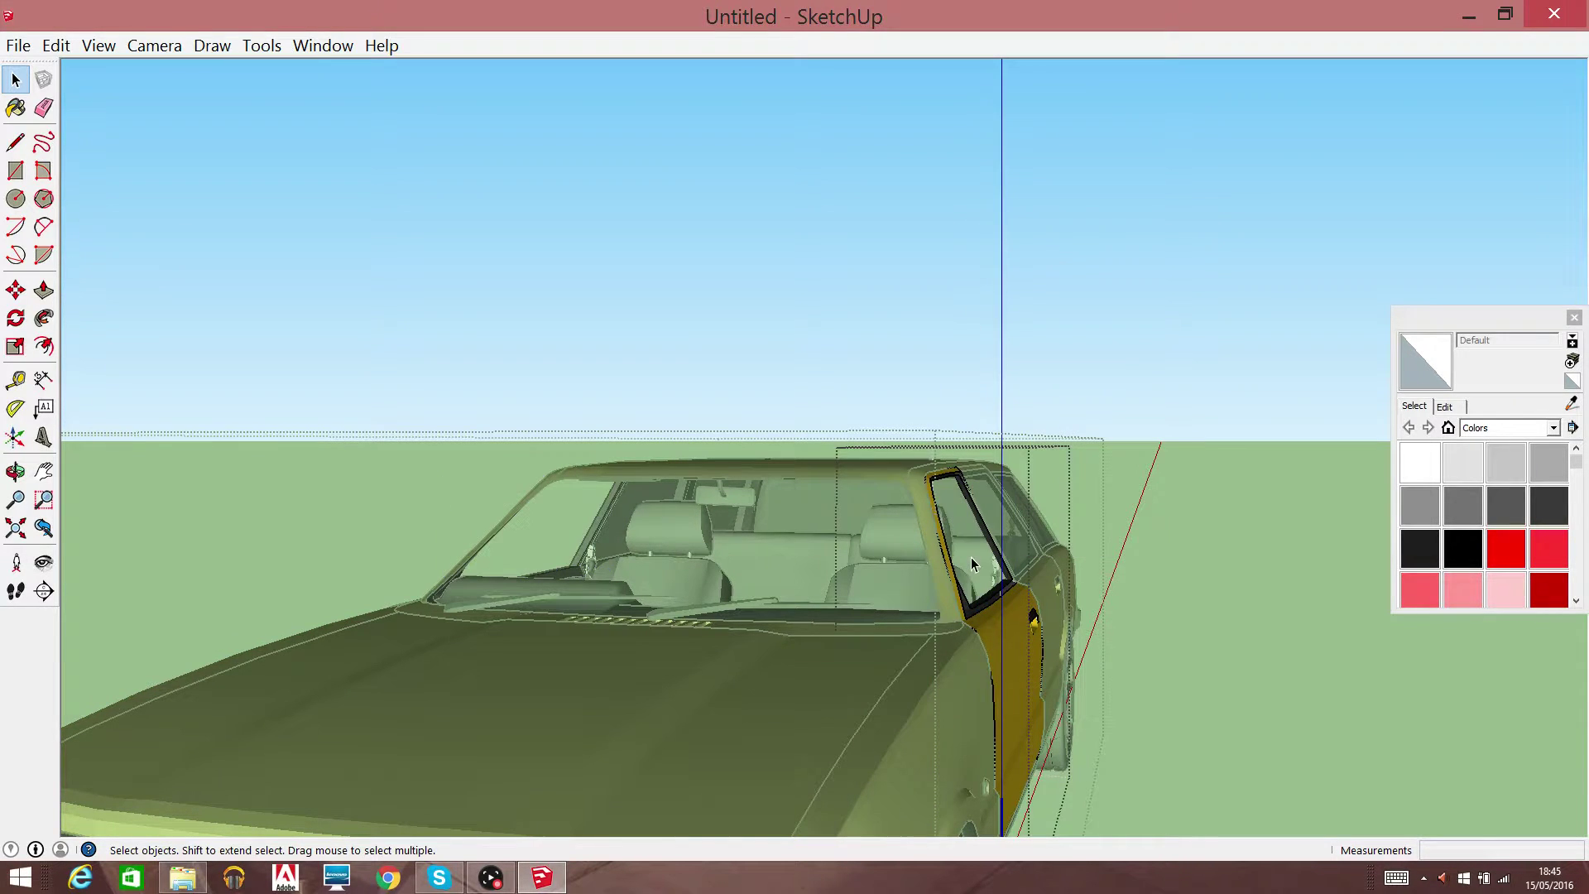
Erase the door frame and chosen frame parts, then leave the car group
double_click(1010, 530)
right_click(1005, 528)
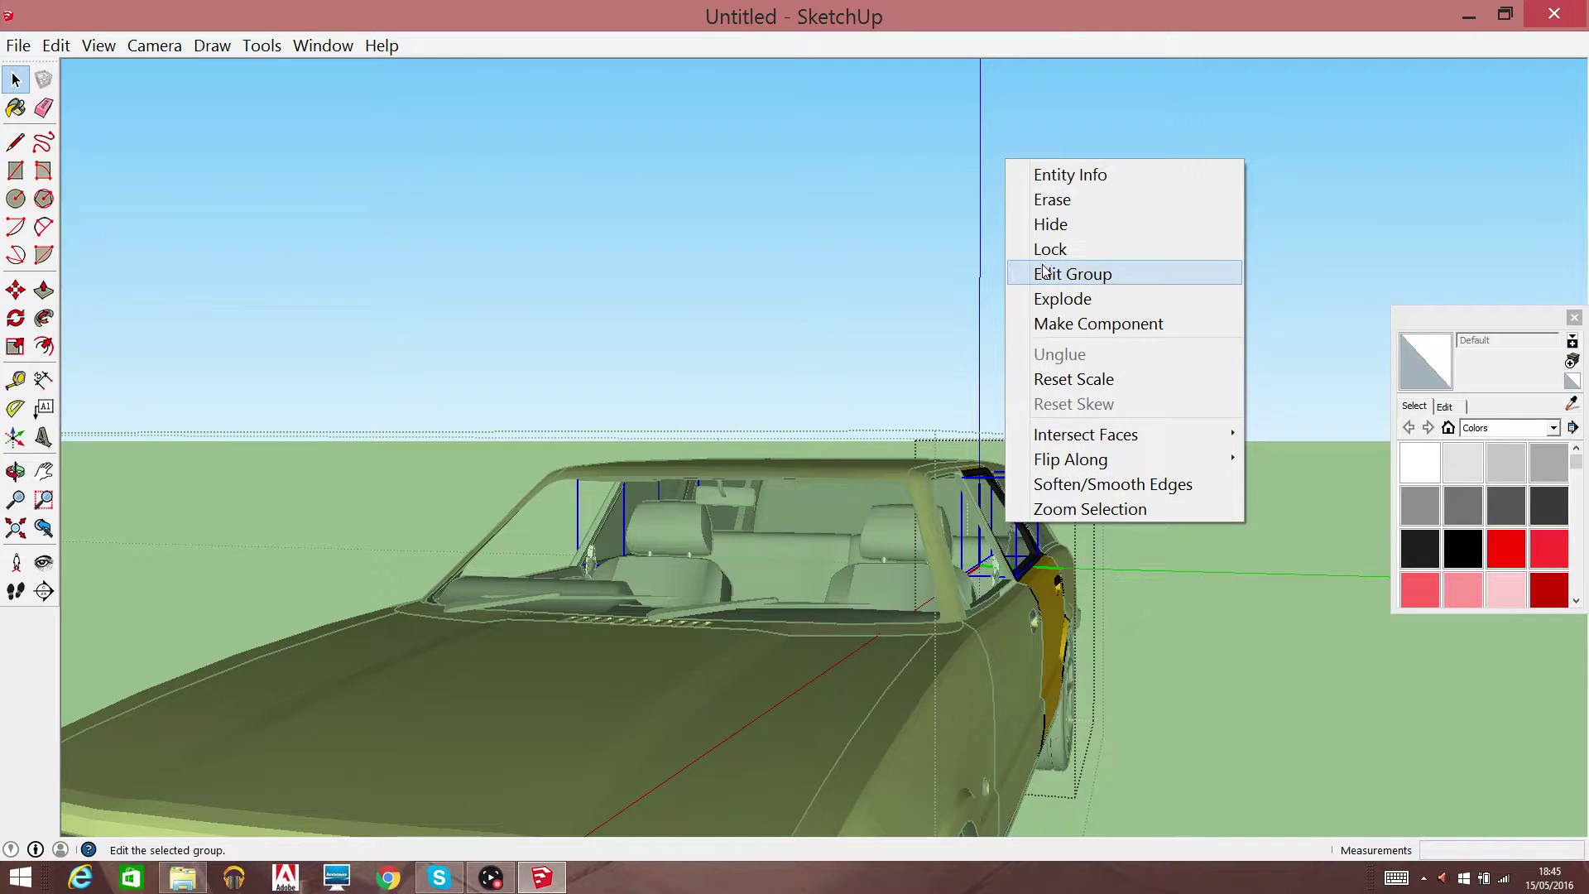
left_click(1089, 202)
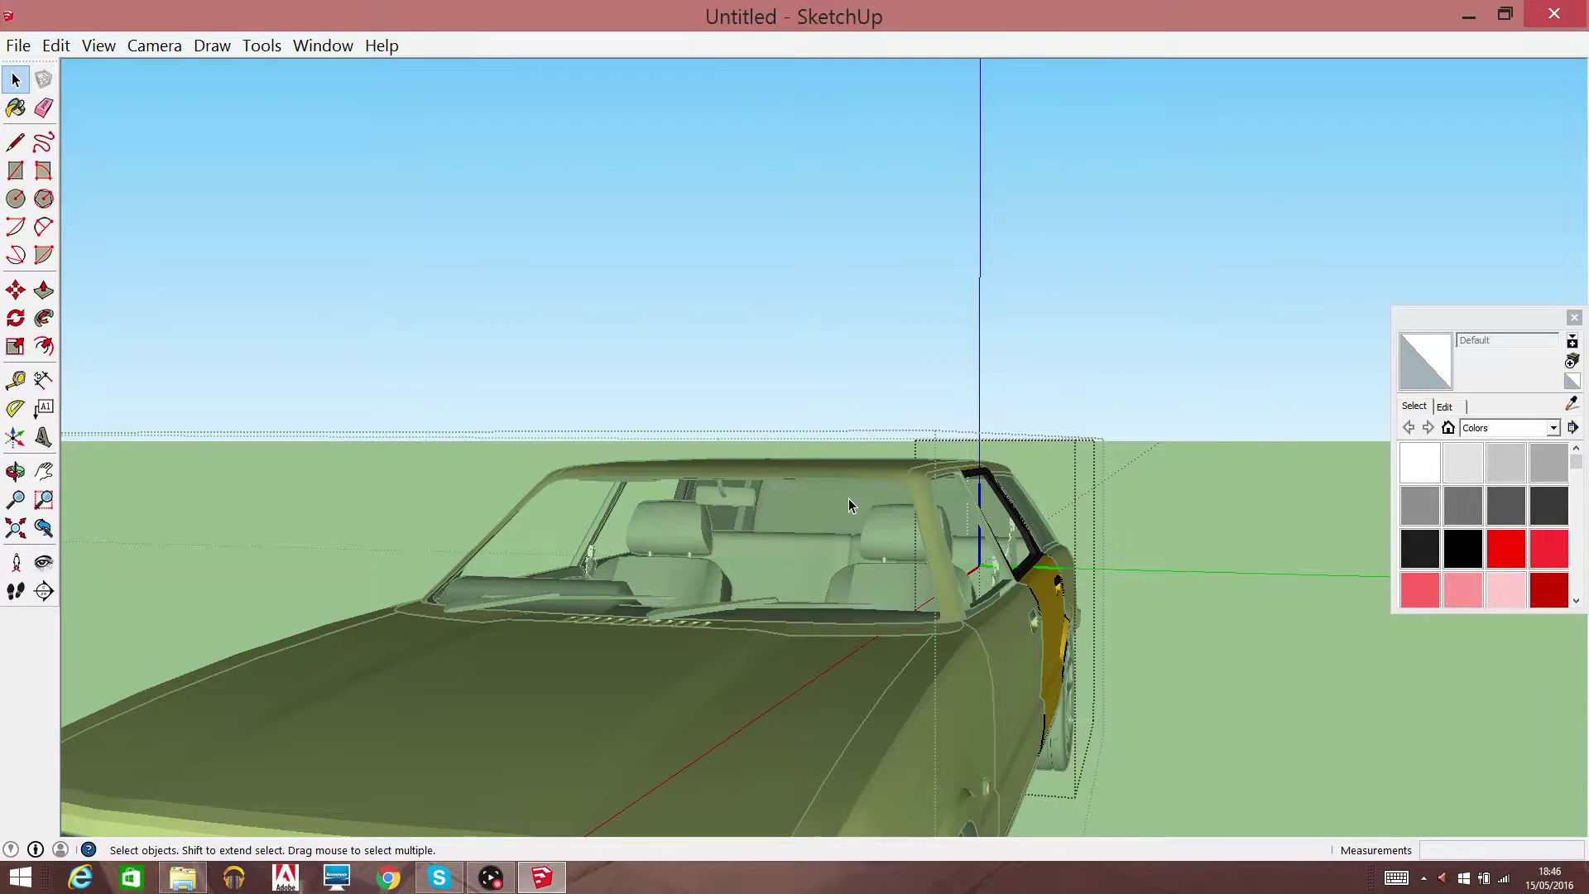
left_click(850, 505)
double_click(850, 504)
right_click(848, 503)
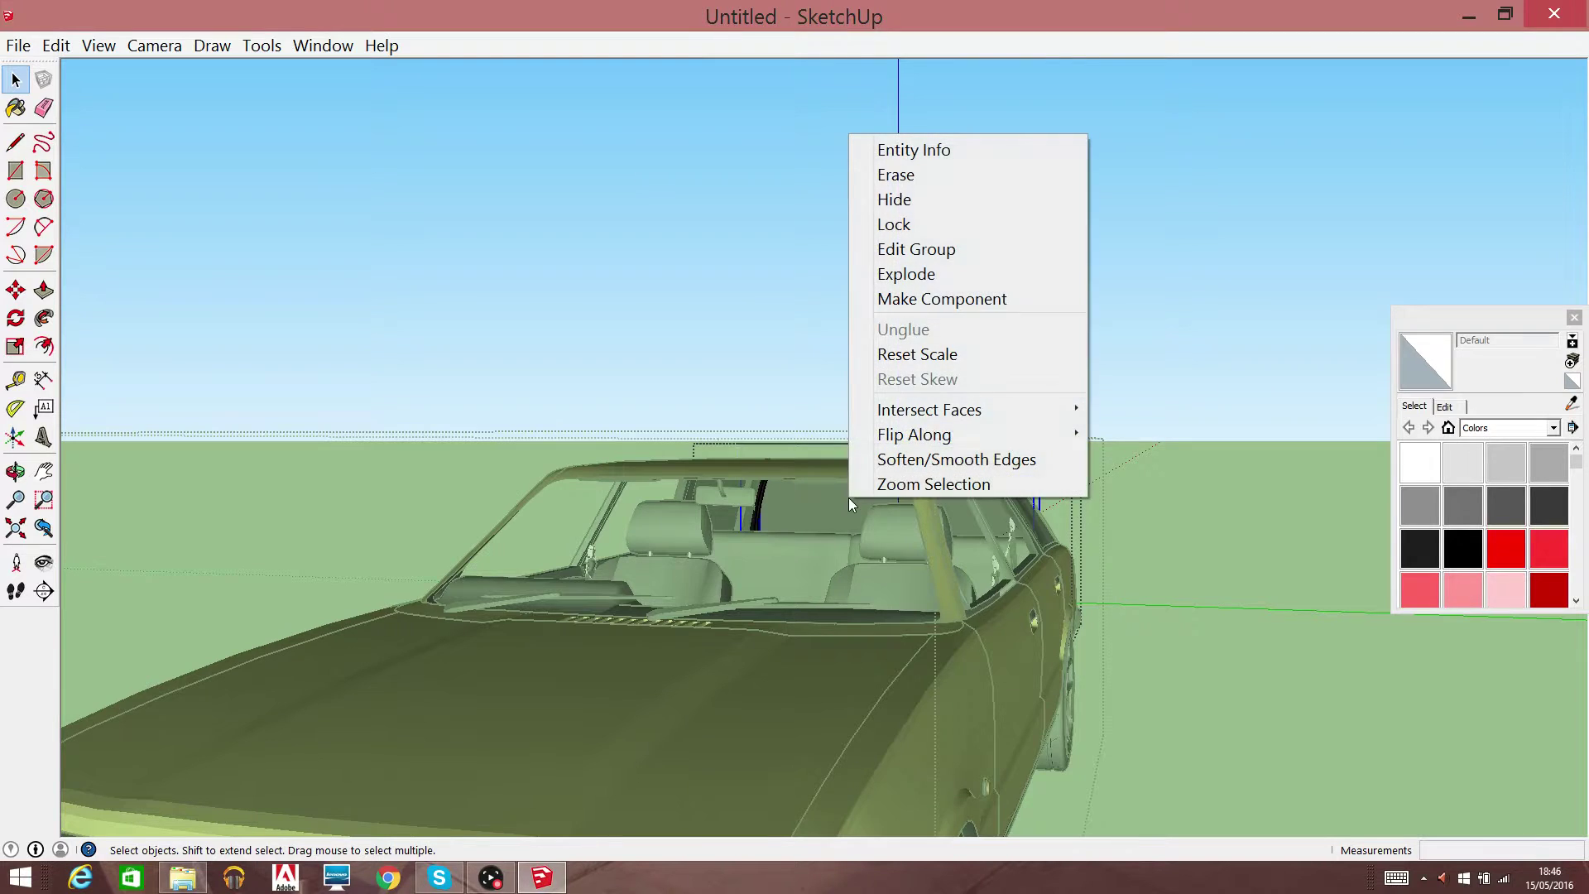
left_click(942, 179)
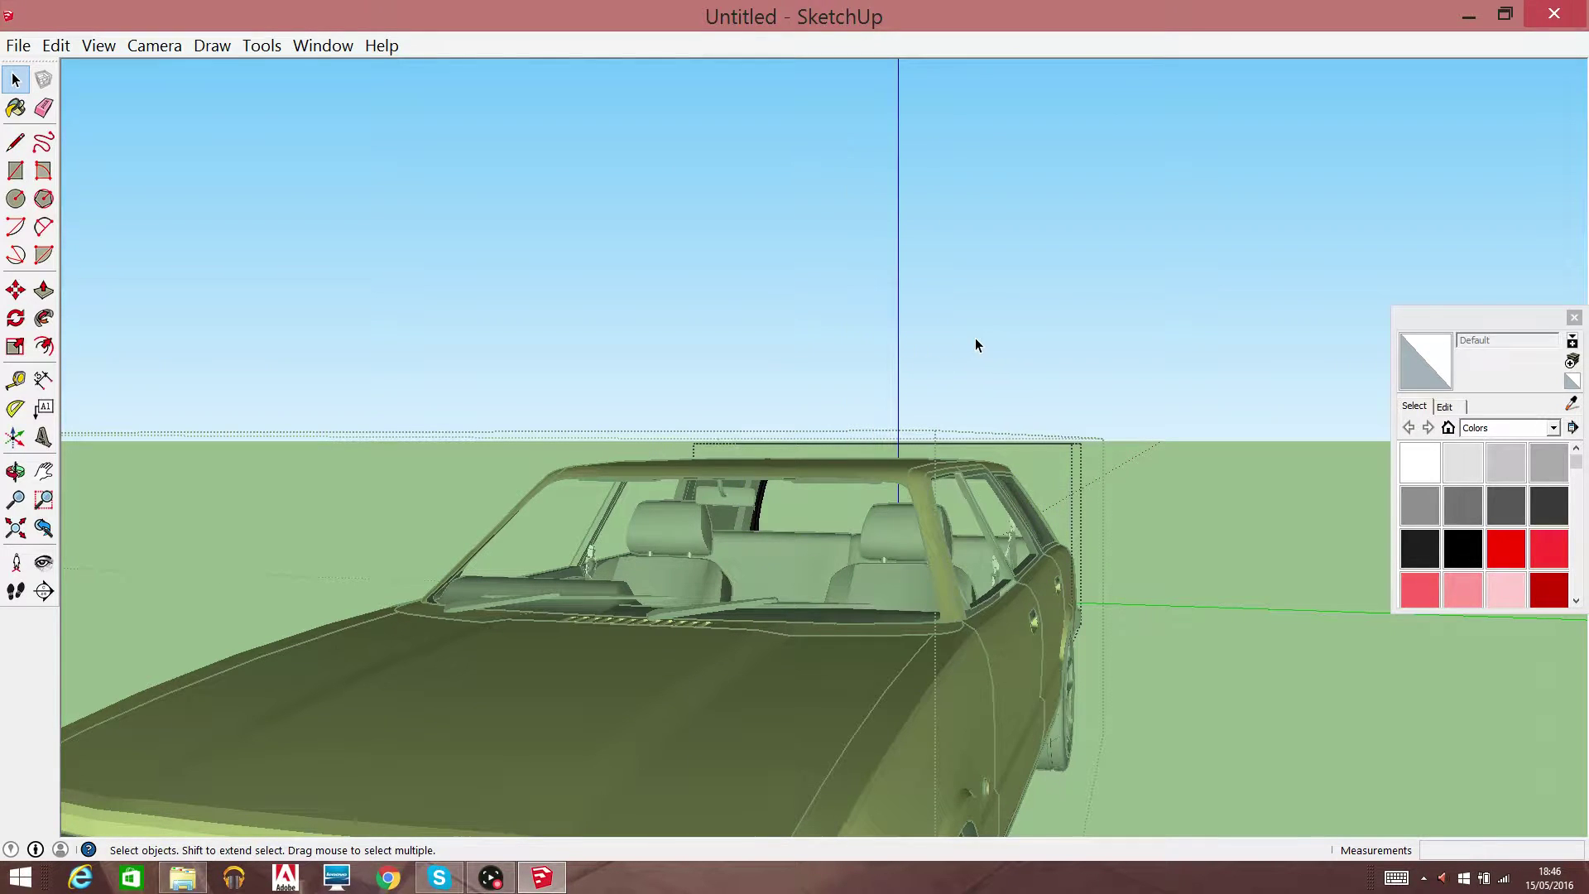
left_click(975, 338)
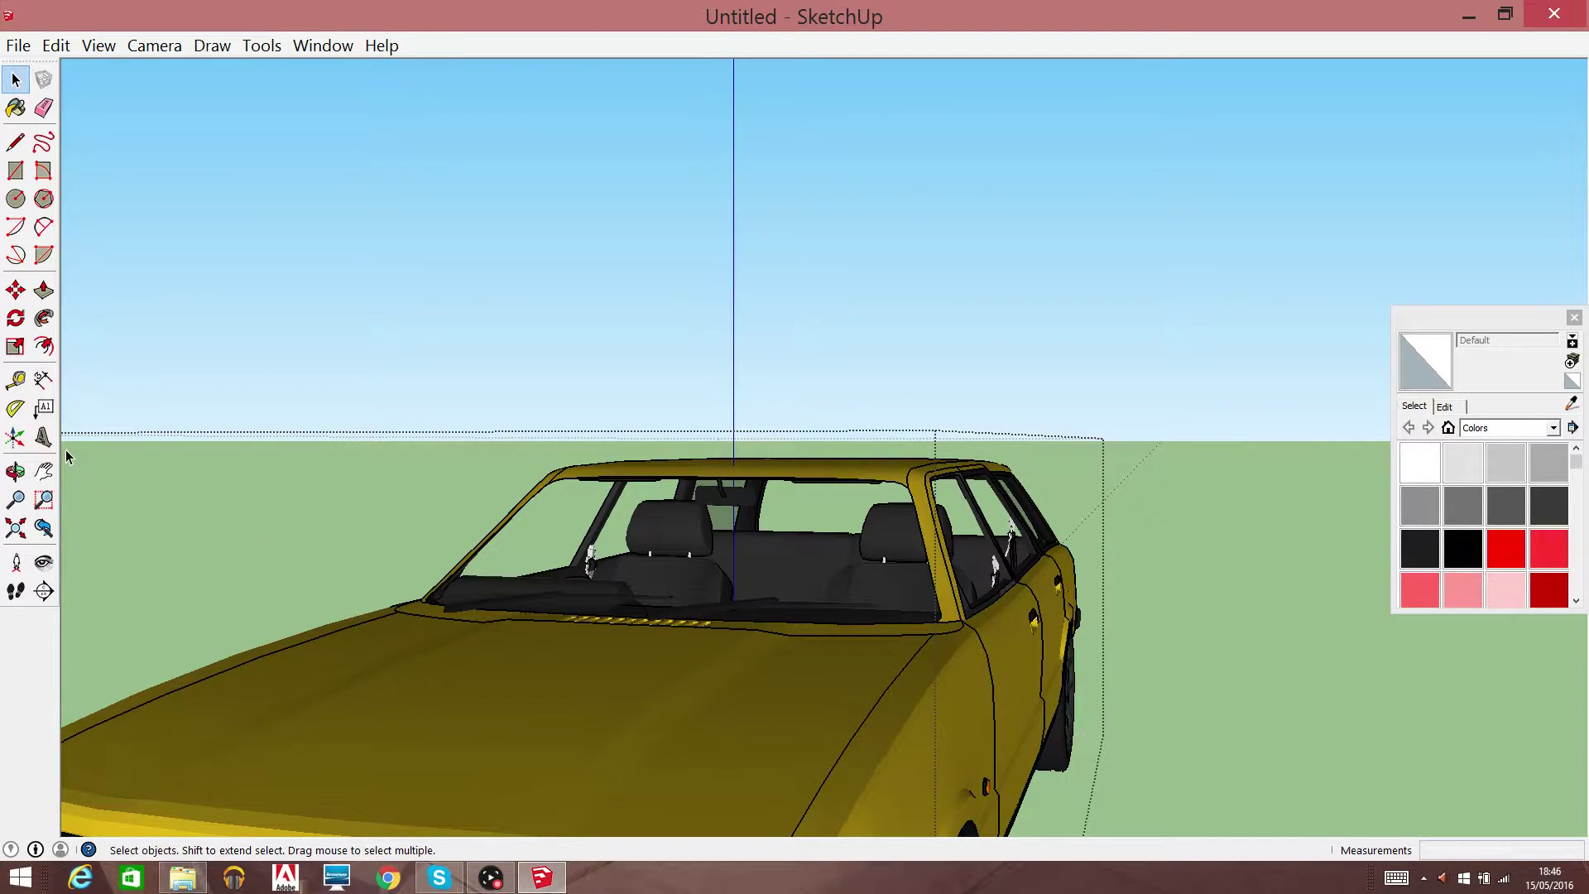
left_click(44, 471)
Pan and look around to frame the car's side in the view
mouse_move(557, 503)
left_mouse_down()
mouse_move(435, 595)
mouse_move(334, 604)
mouse_move(657, 309)
mouse_move(533, 278)
mouse_move(323, 419)
left_mouse_up()
mouse_move(1247, 386)
left_mouse_down()
mouse_move(975, 504)
mouse_move(918, 497)
left_mouse_up()
right_click(919, 497)
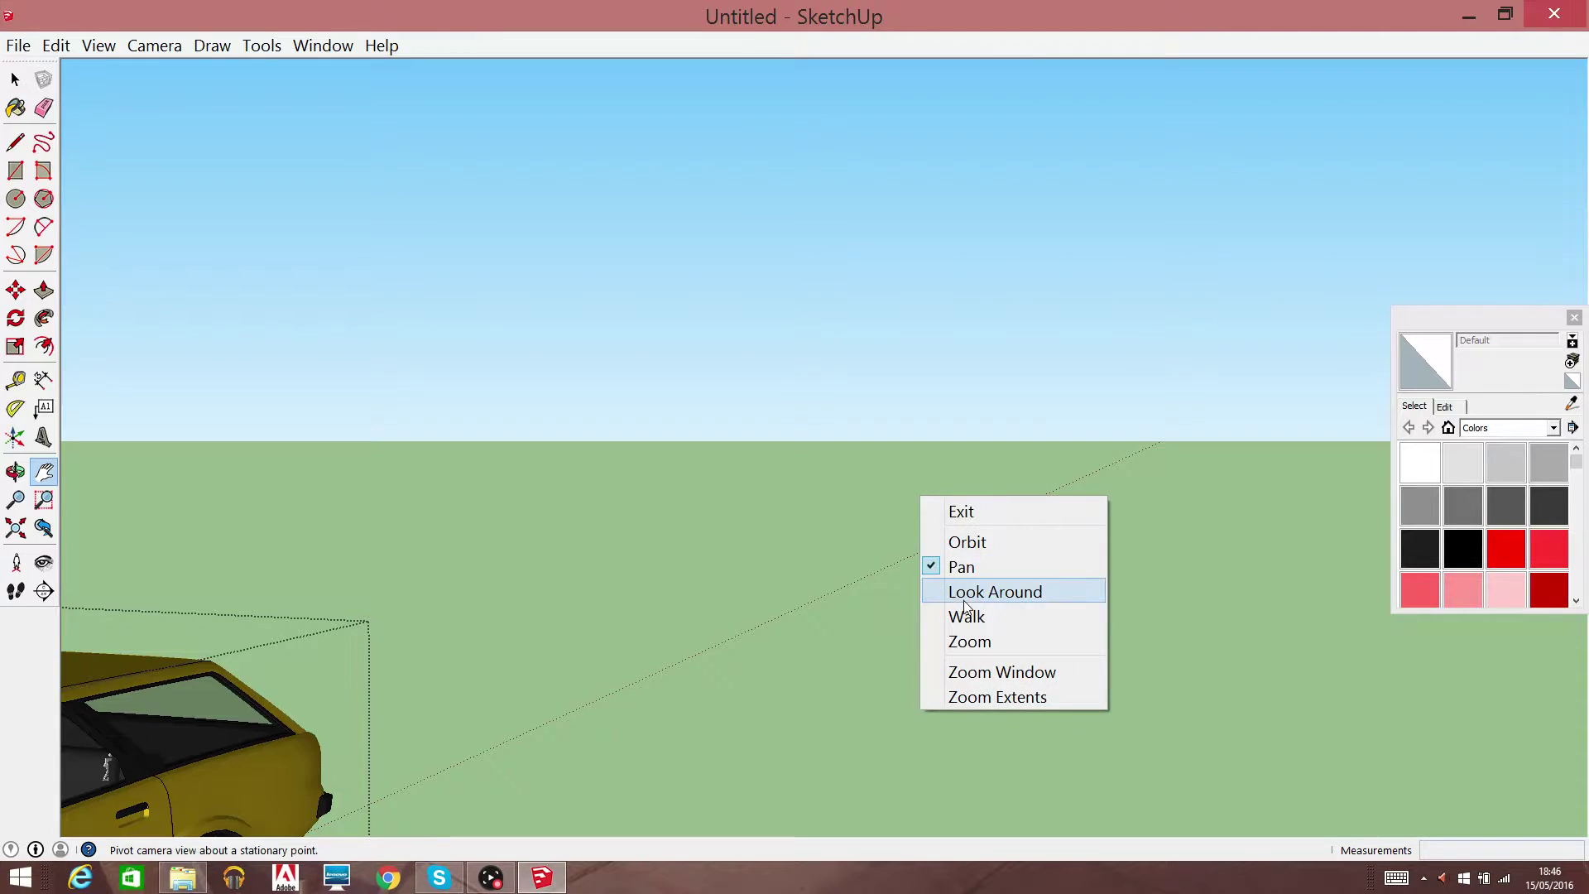
left_click(964, 600)
left_click_drag(964, 600, 458, 719)
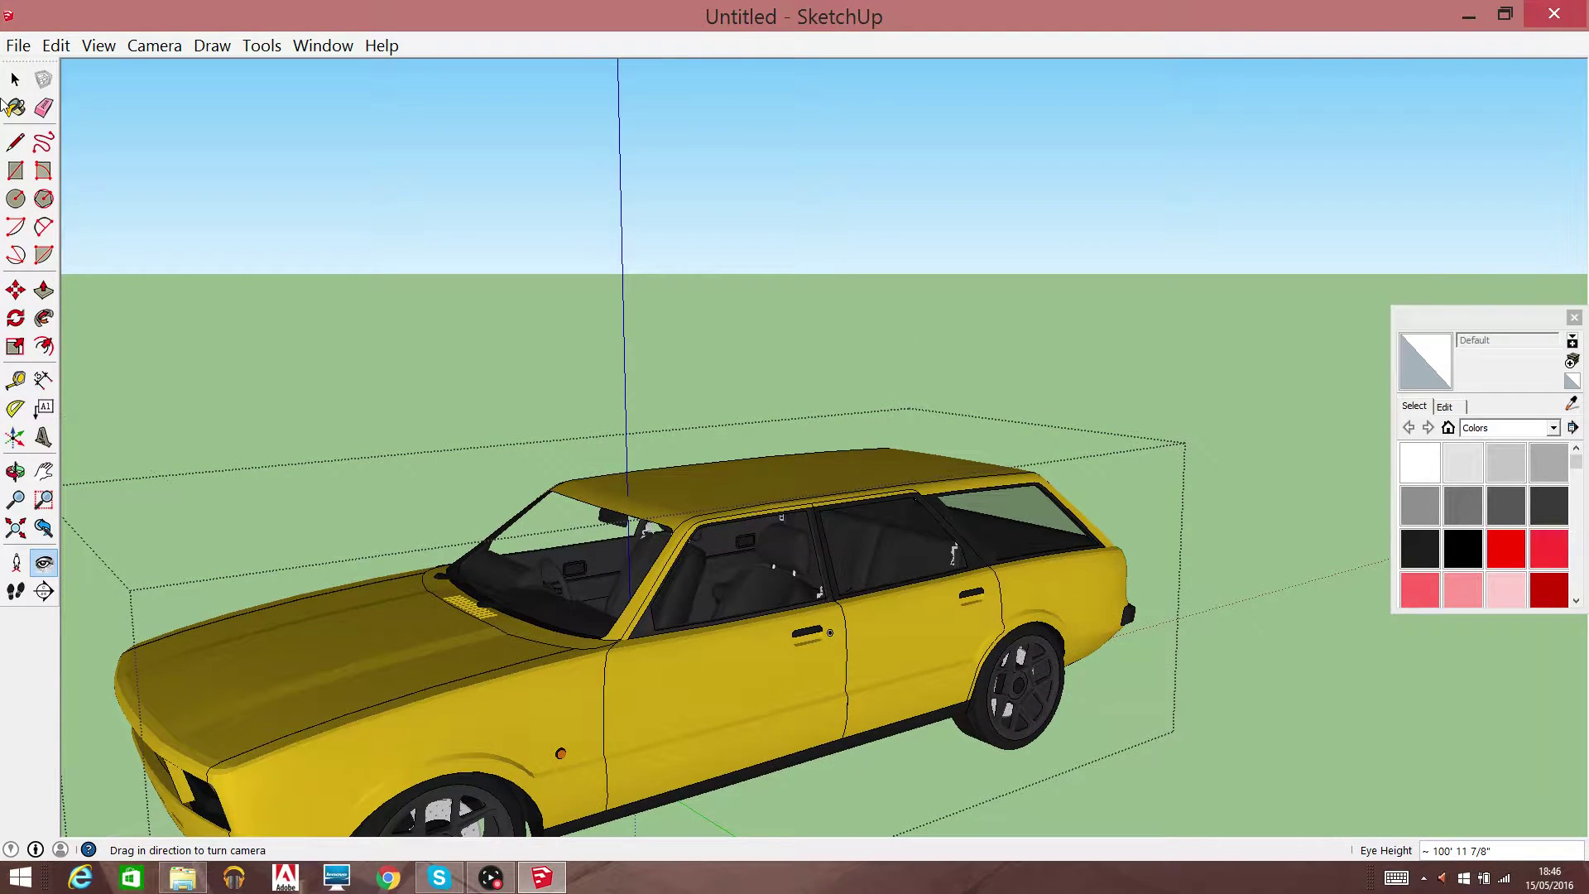
Erase the rear window group, exit, then reopen the car group
left_click(15, 79)
left_click(974, 555)
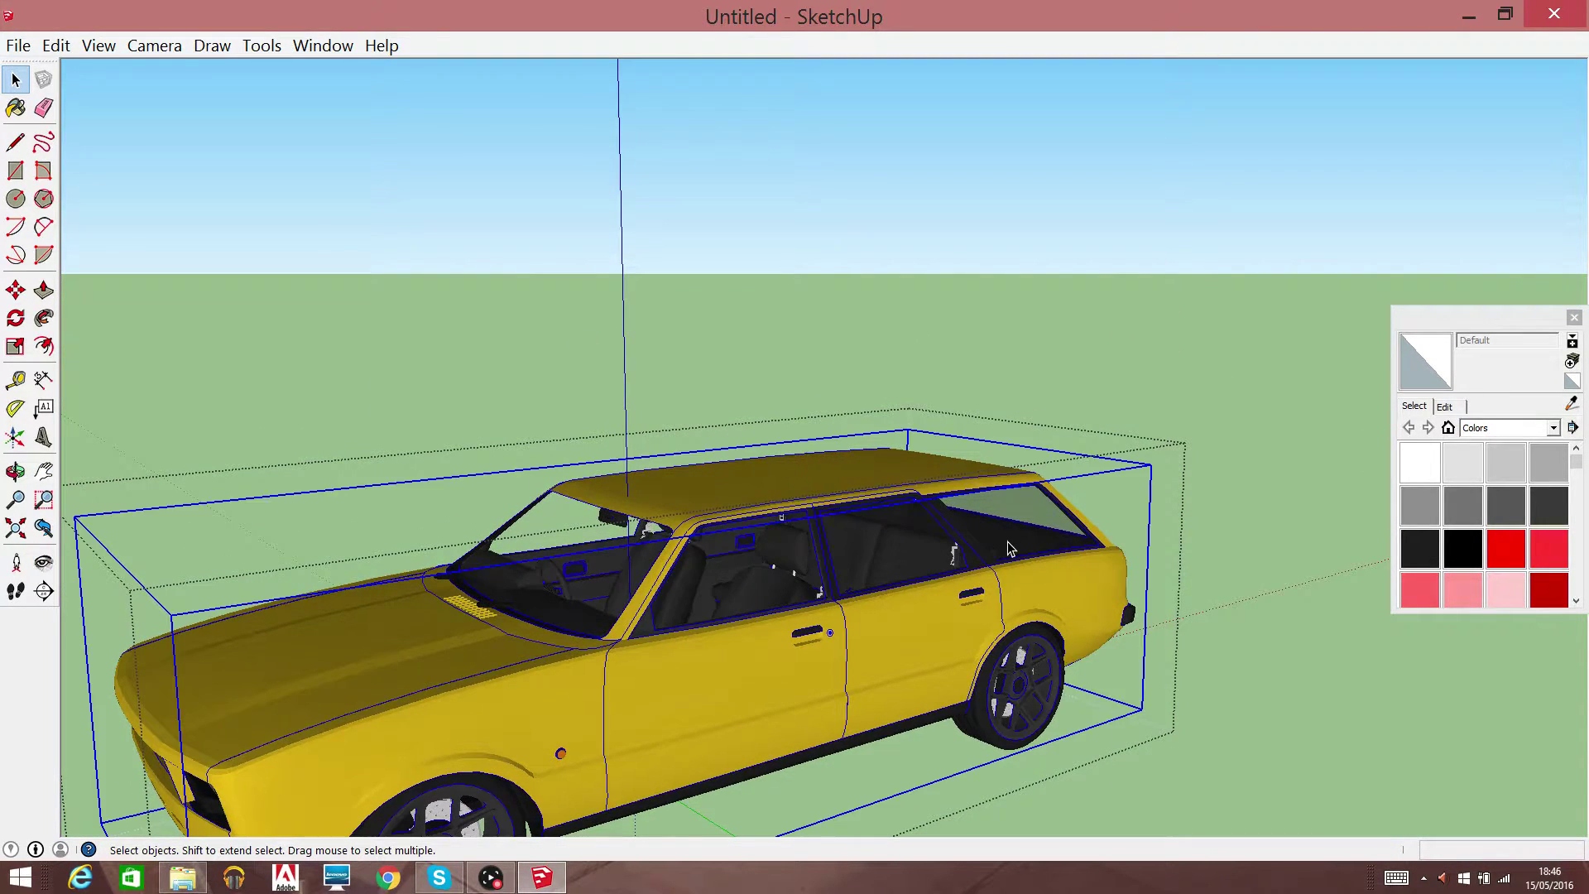
left_click(1006, 541)
left_click(1006, 542)
right_click(1017, 538)
left_click(1091, 211)
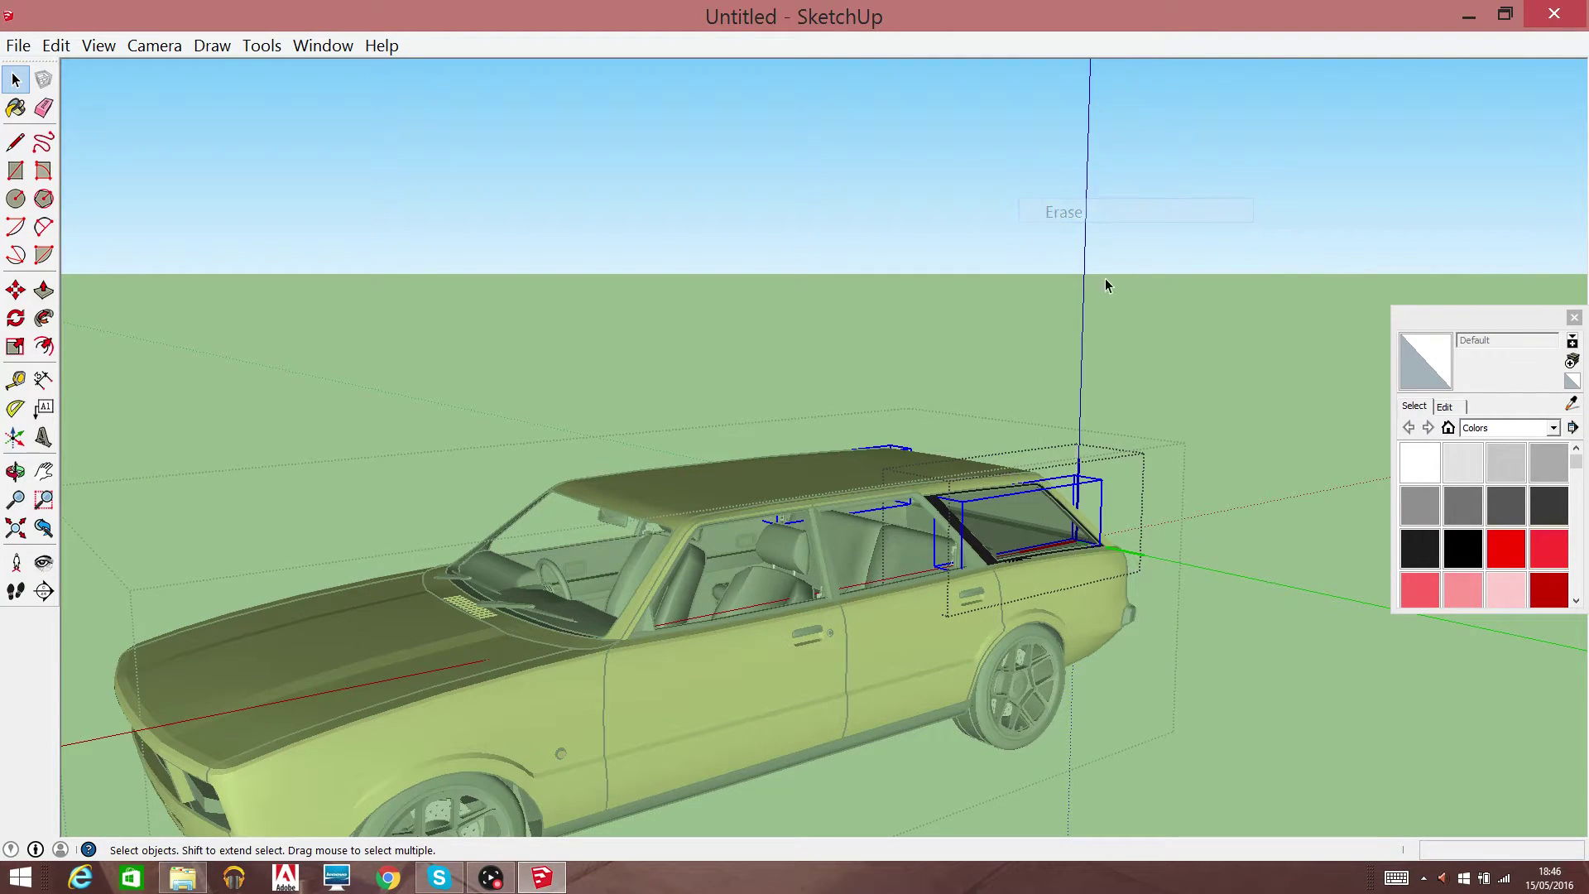
left_click(1190, 399)
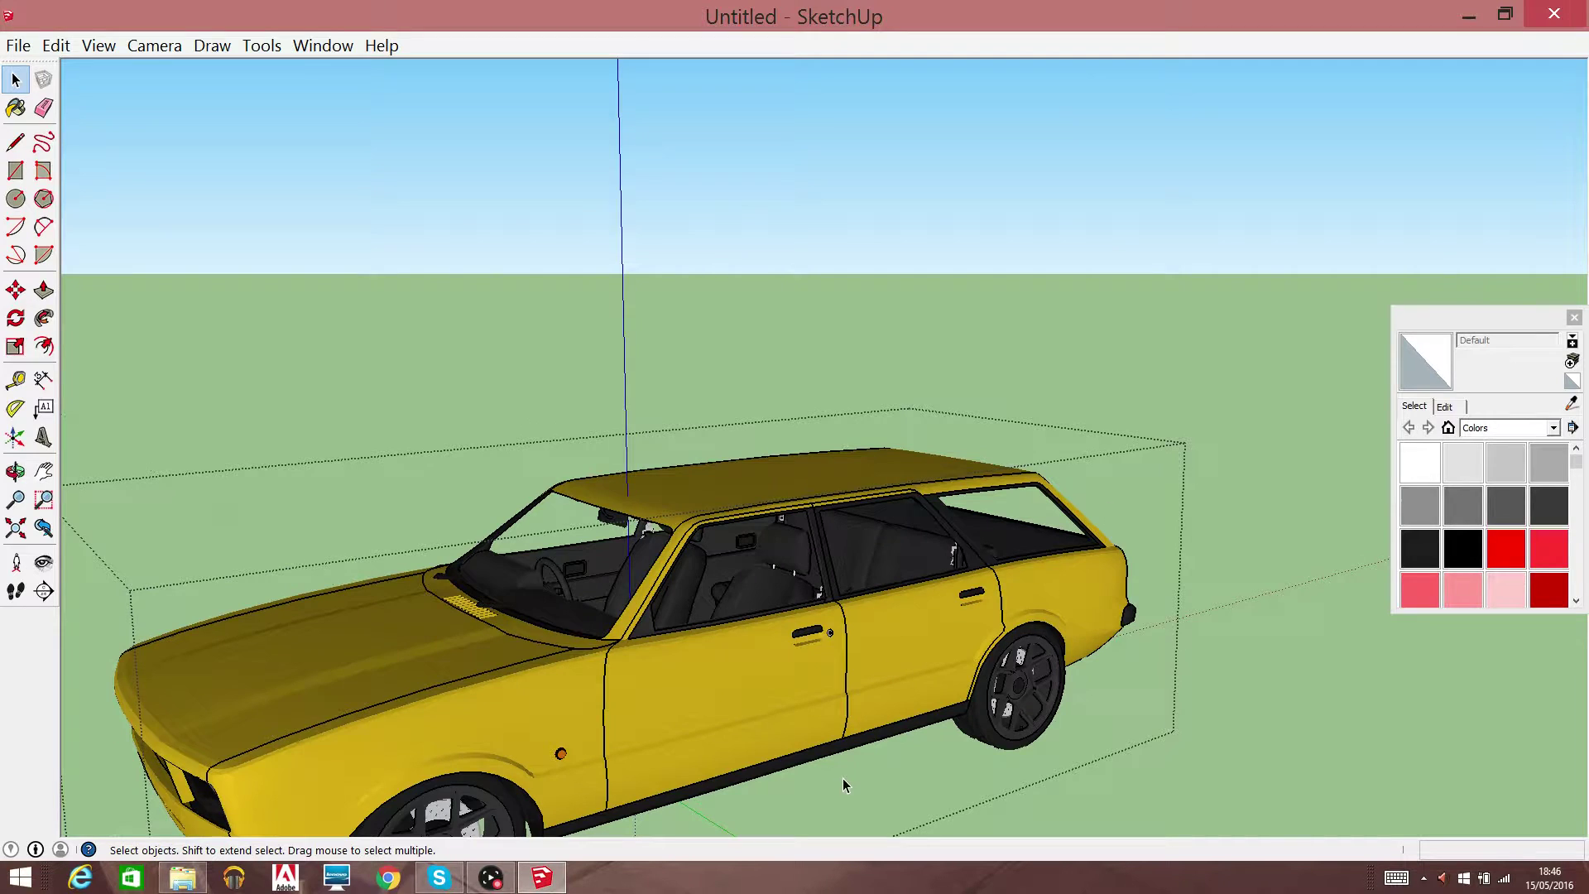
left_click(555, 754)
double_click(563, 756)
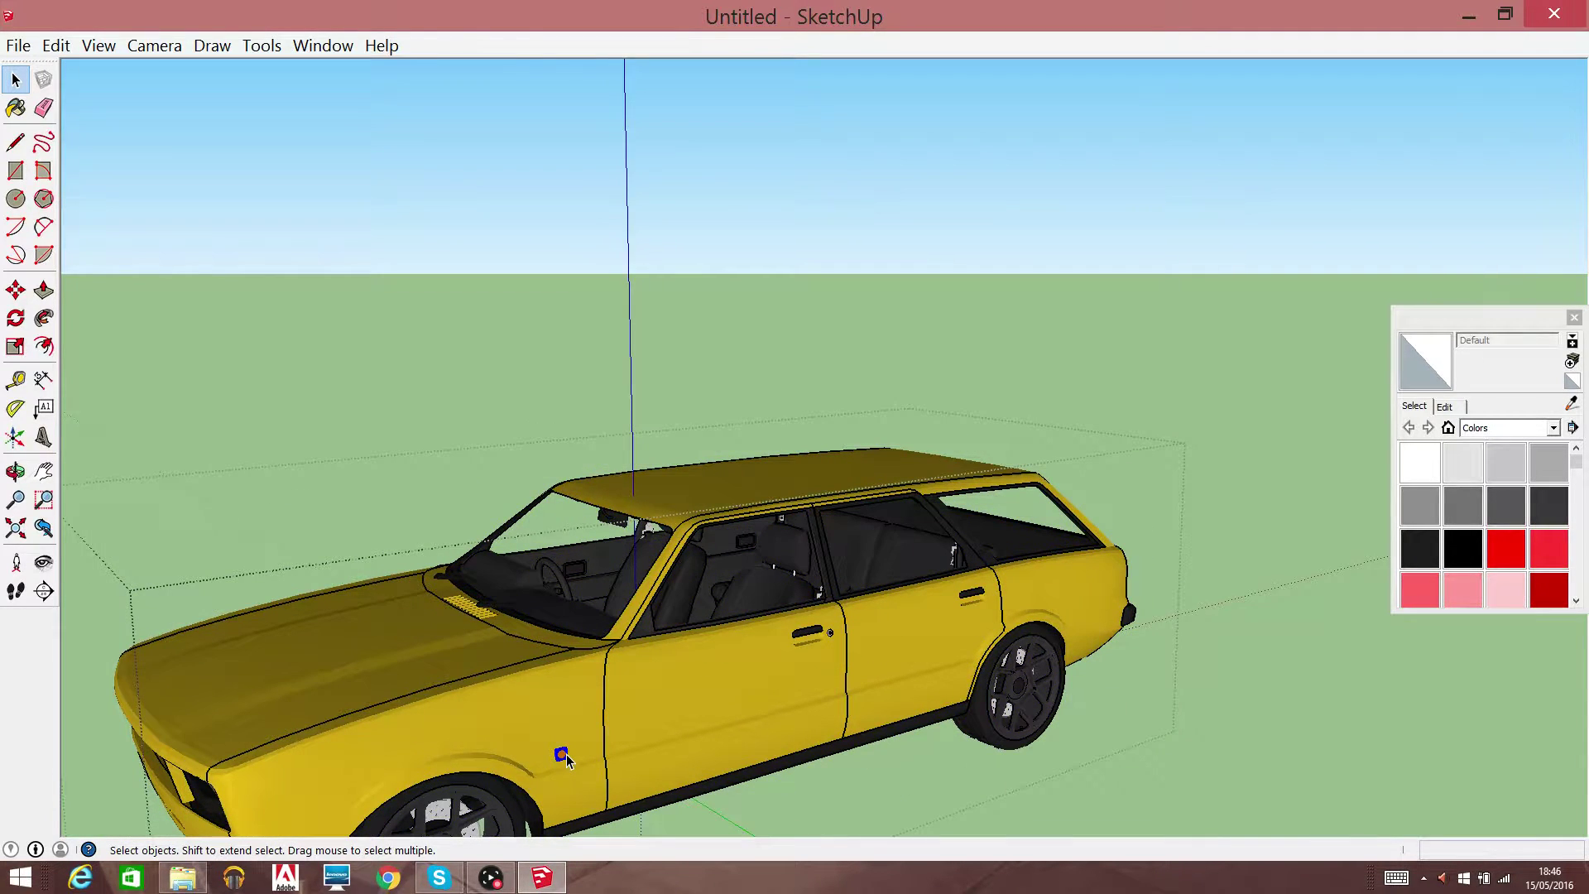
Erase the small front-wing side marker and pan the car to the left
right_click(562, 753)
left_click(596, 287)
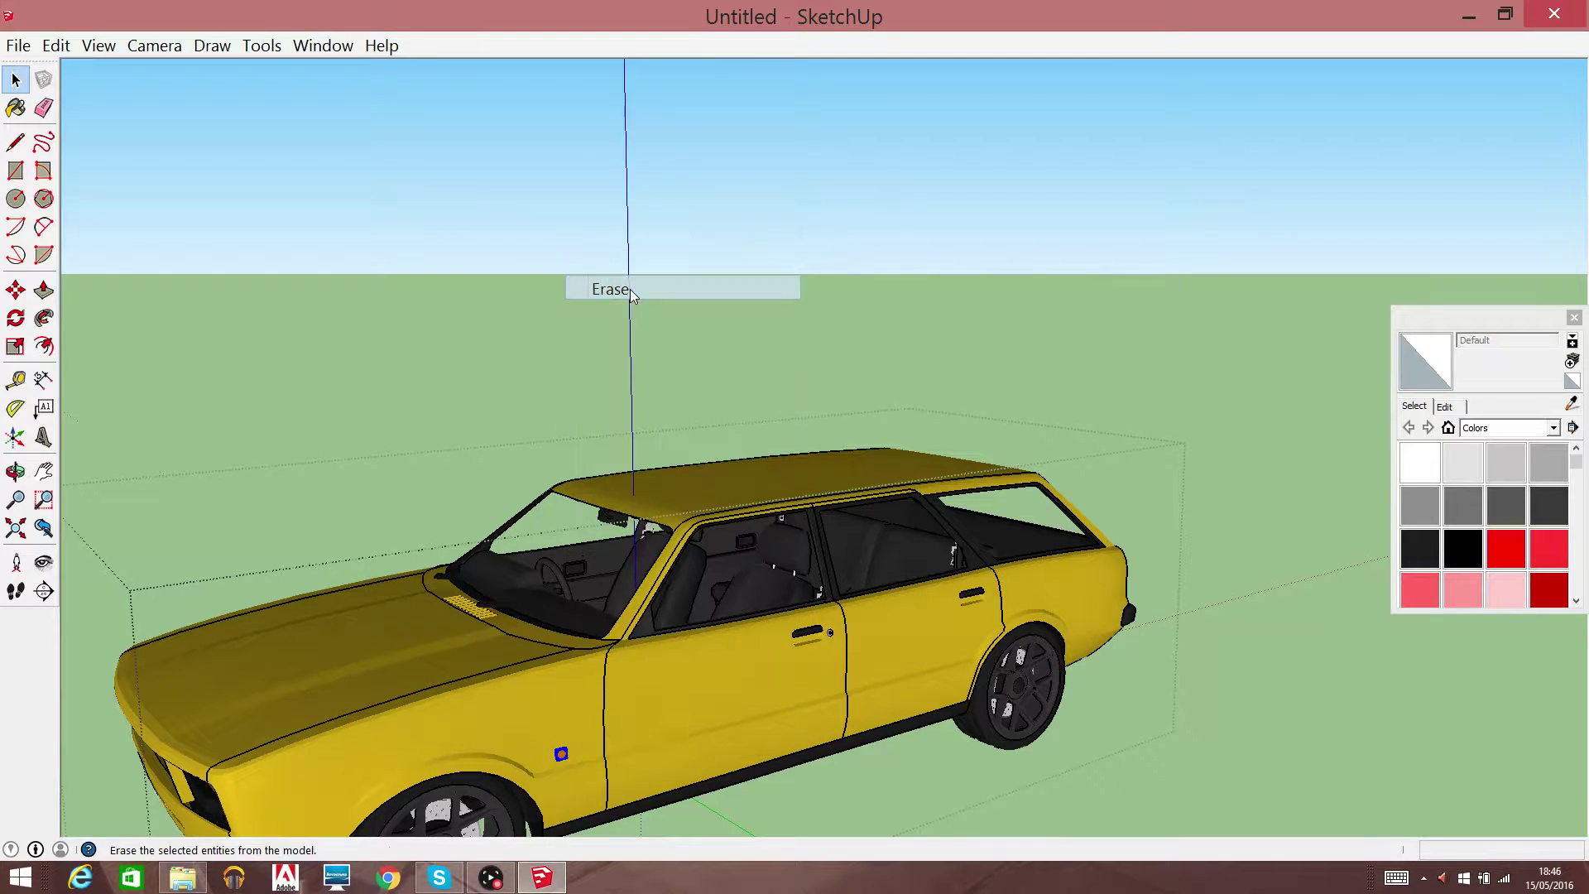
left_click(50, 478)
left_click_drag(519, 628, 135, 632)
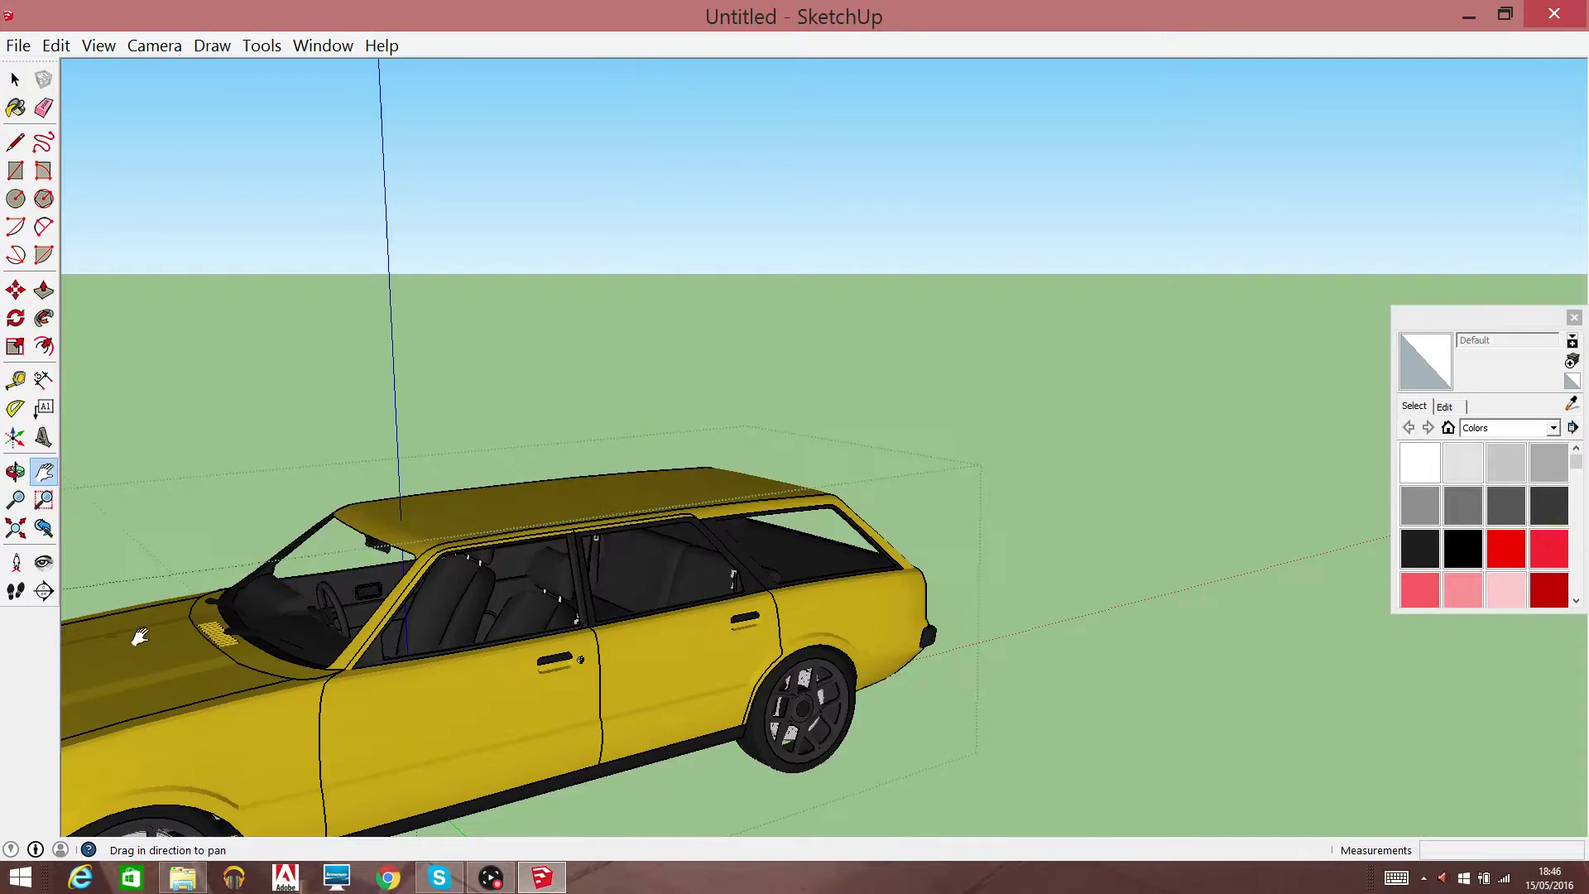
mouse_move(874, 644)
left_mouse_down()
mouse_move(677, 664)
mouse_move(483, 645)
left_mouse_up()
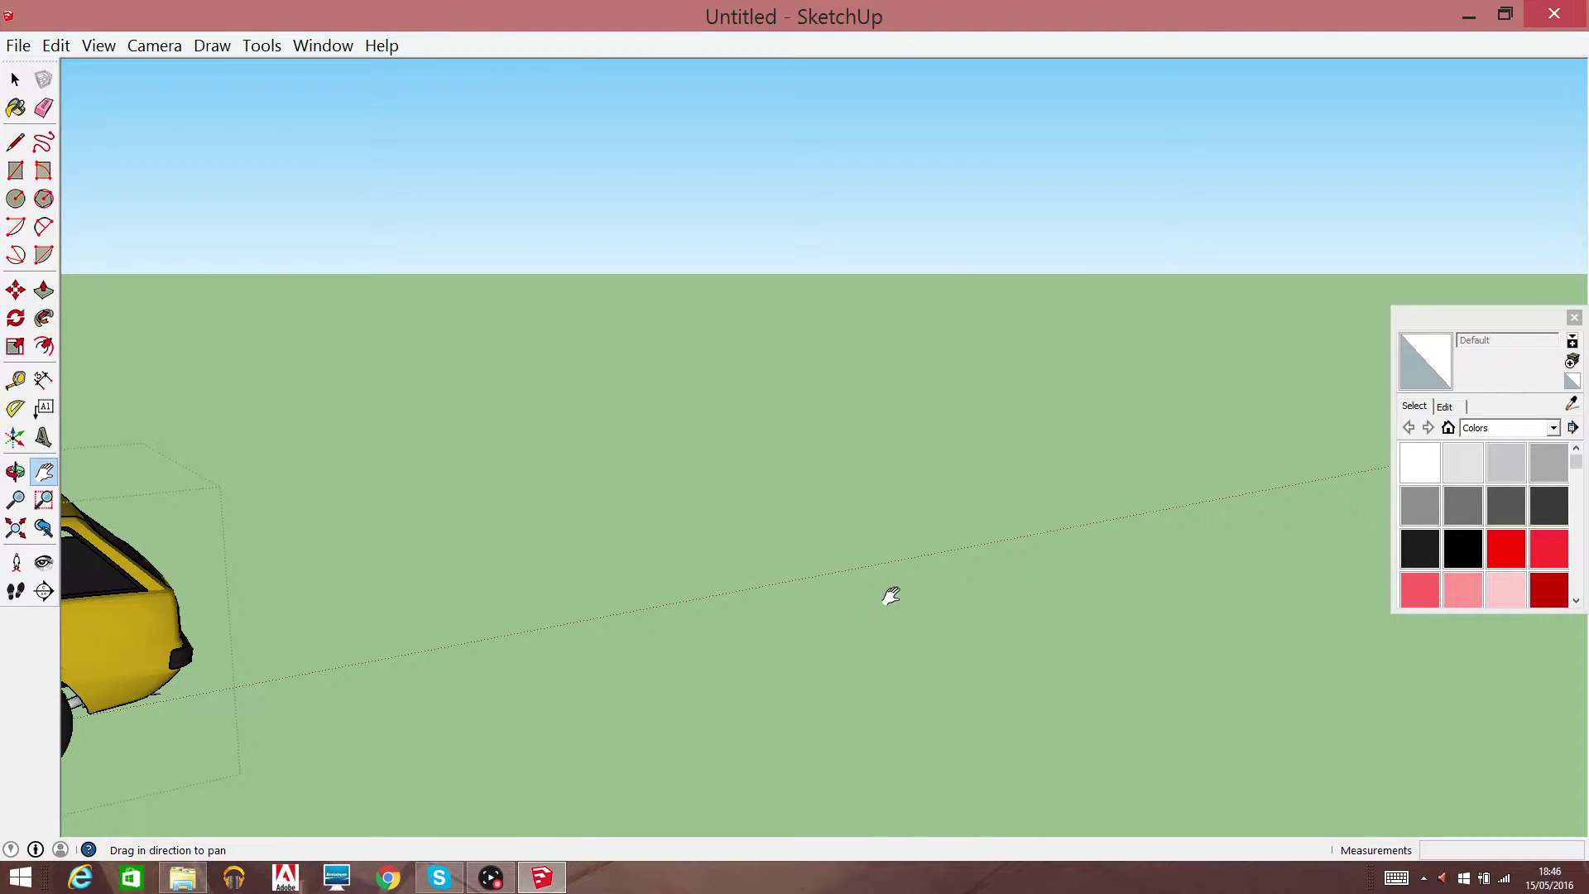
left_click_drag(891, 596, 553, 607)
Look around and pan until the car's rear is centred in view
right_click(562, 610)
left_click(655, 699)
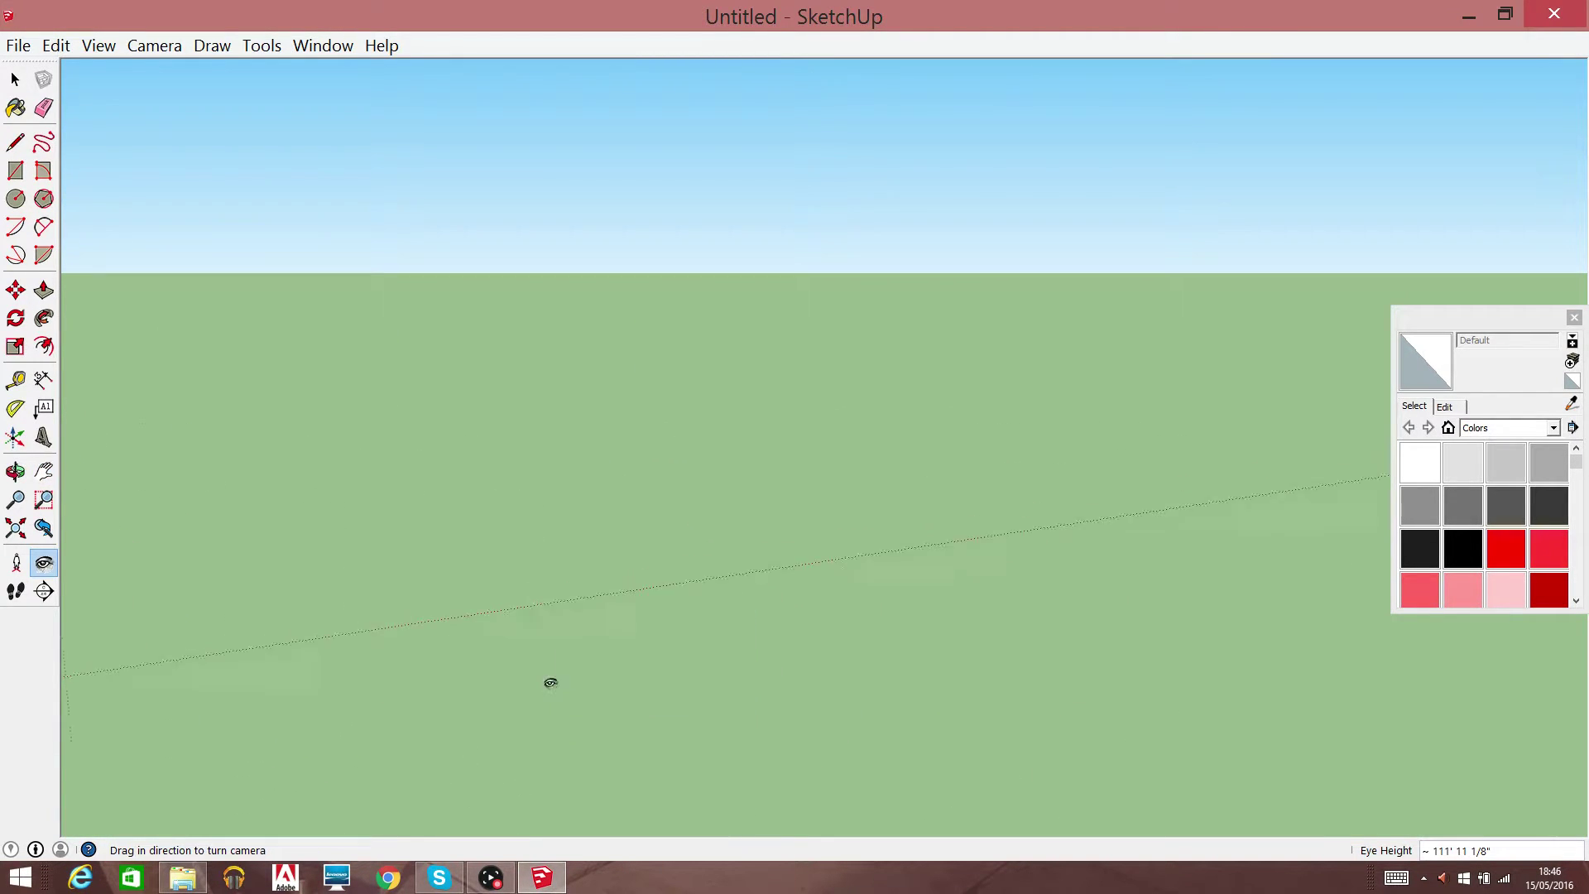
left_click_drag(550, 683, 156, 688)
mouse_move(650, 618)
left_mouse_down()
mouse_move(471, 610)
mouse_move(451, 589)
mouse_move(401, 631)
mouse_move(69, 688)
left_mouse_up()
left_click_drag(1002, 477, 631, 383)
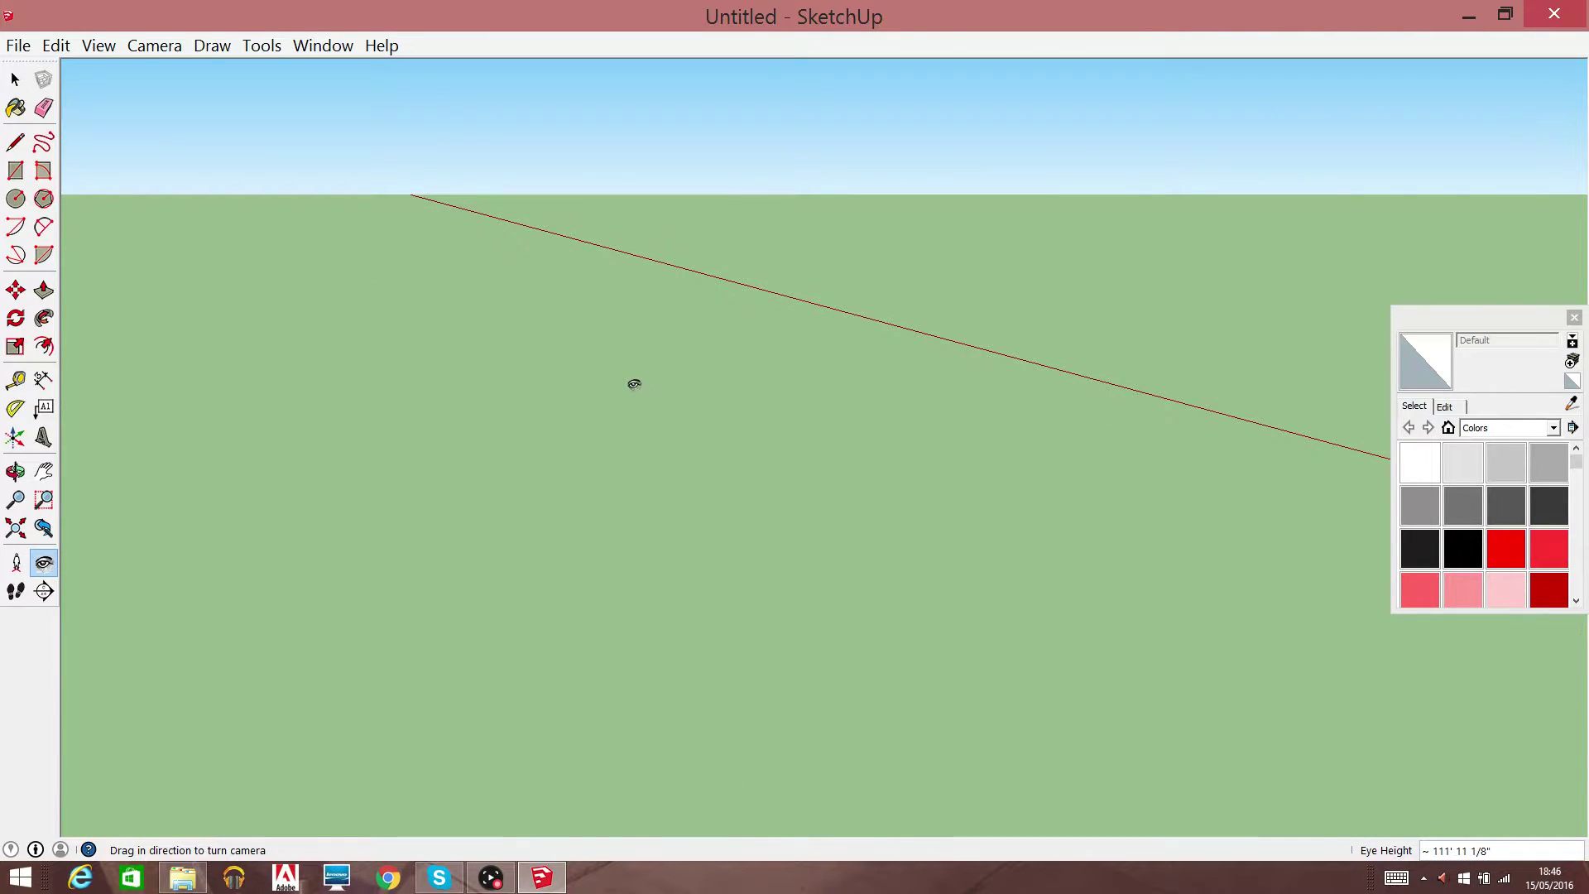
right_click(633, 386)
left_click(677, 455)
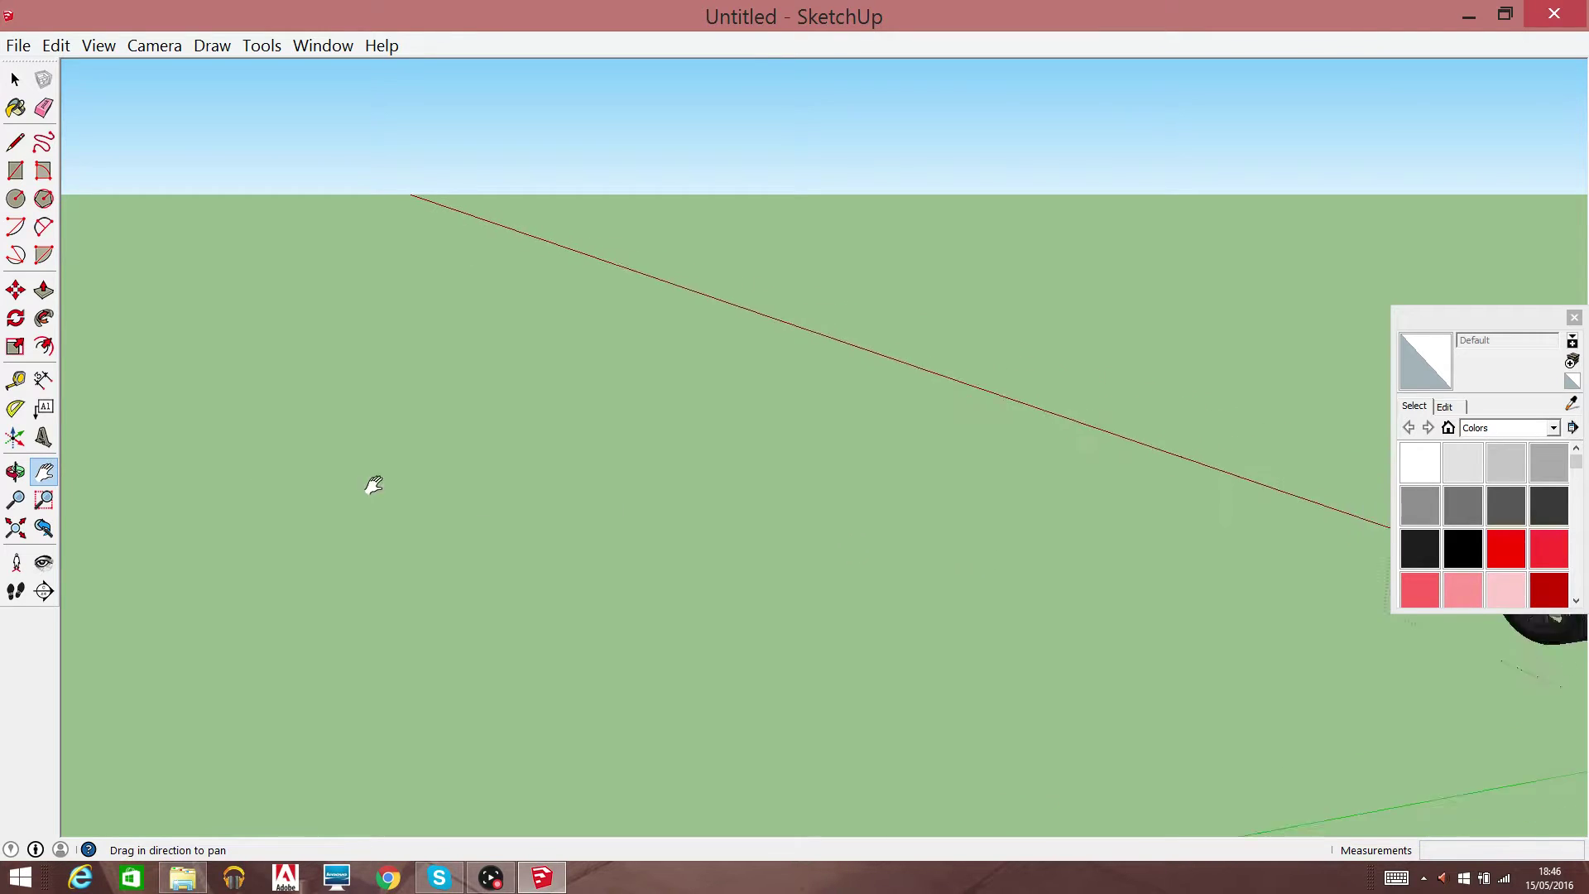
mouse_move(781, 542)
left_mouse_down()
mouse_move(153, 426)
mouse_move(226, 420)
left_mouse_up()
Erase the left and right tail lights
left_click(15, 80)
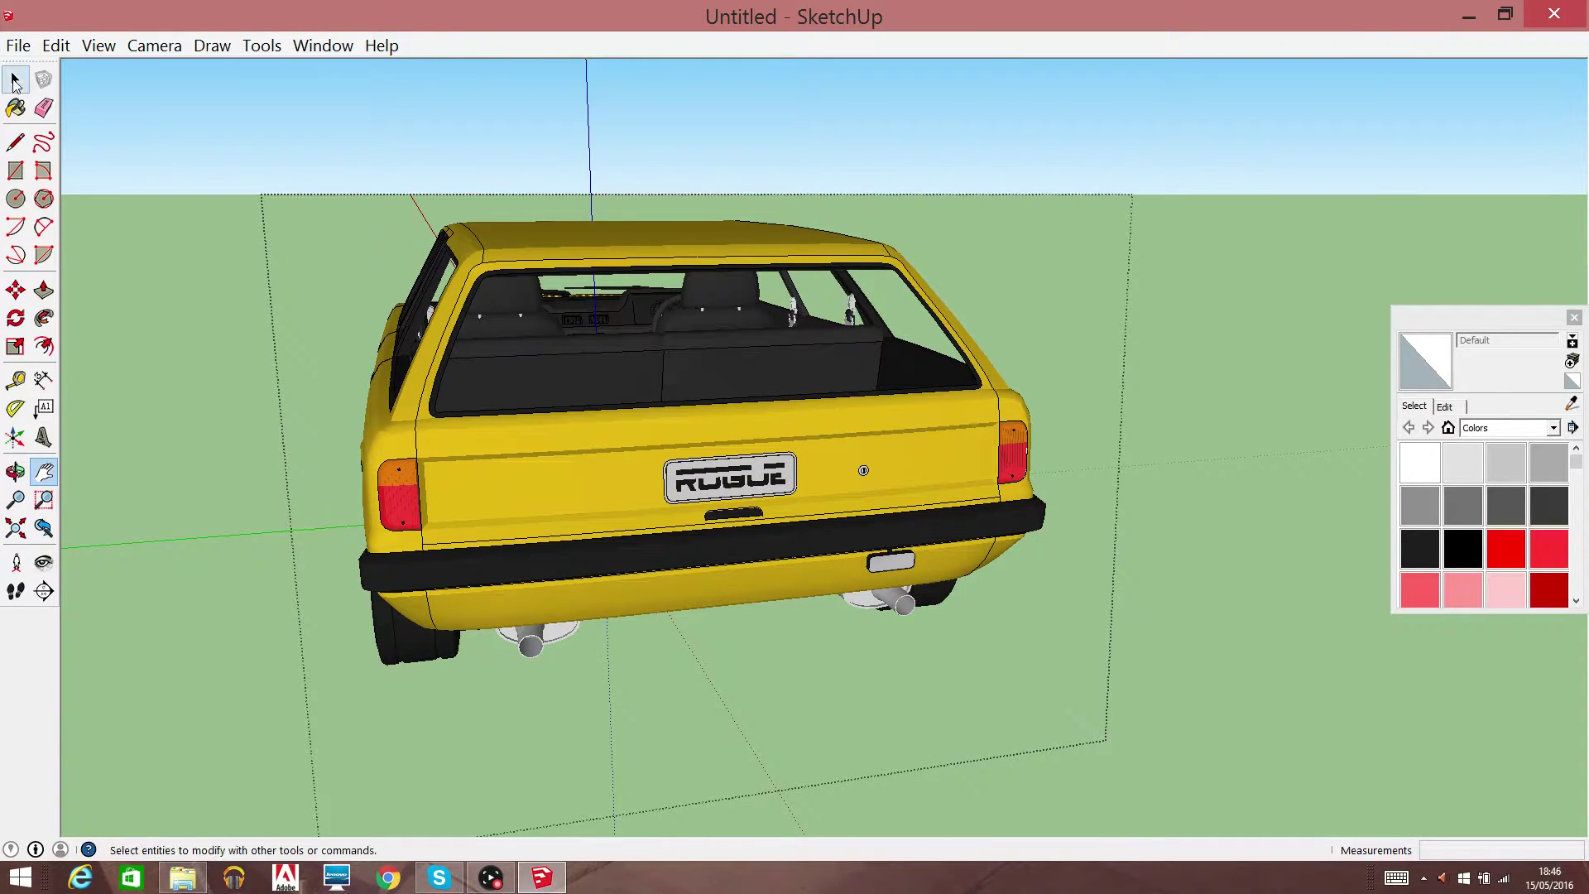
left_click(390, 502)
right_click(391, 501)
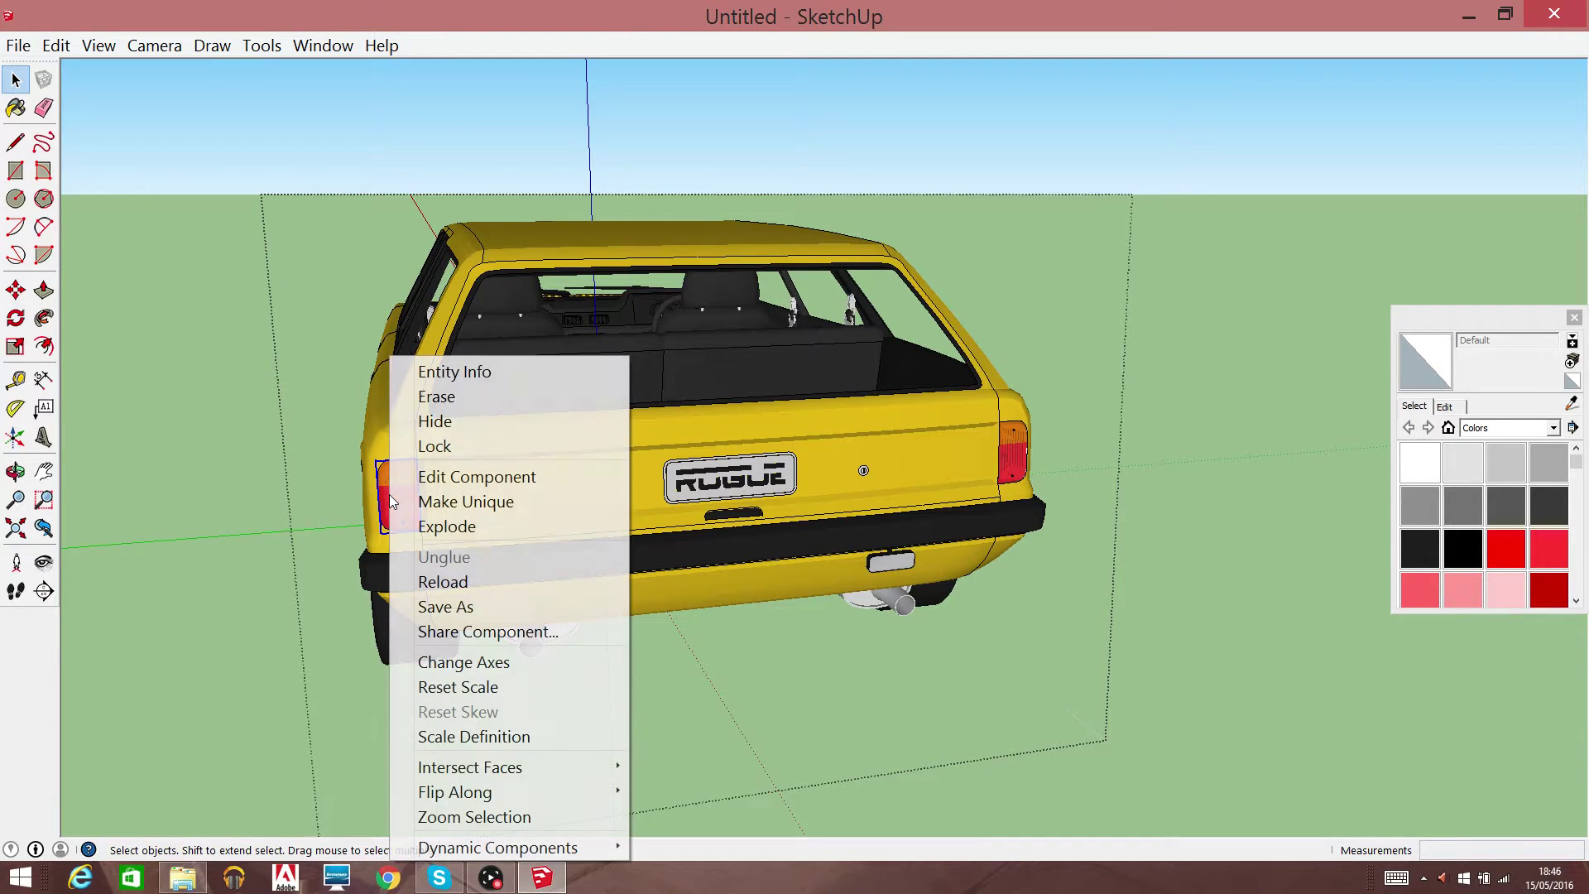
left_click(413, 394)
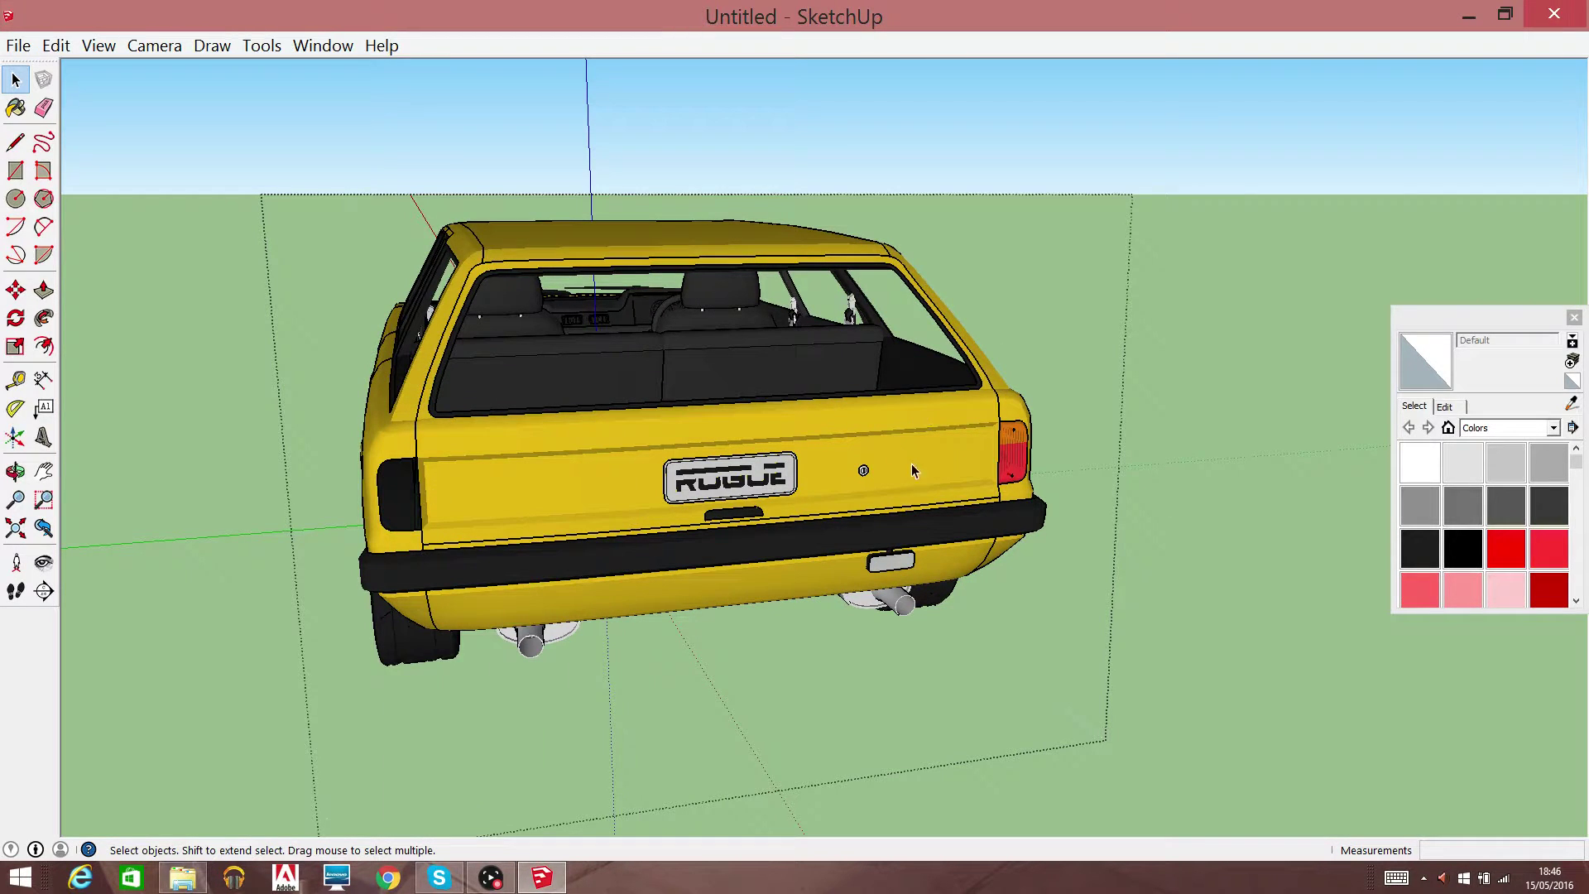
right_click(1006, 452)
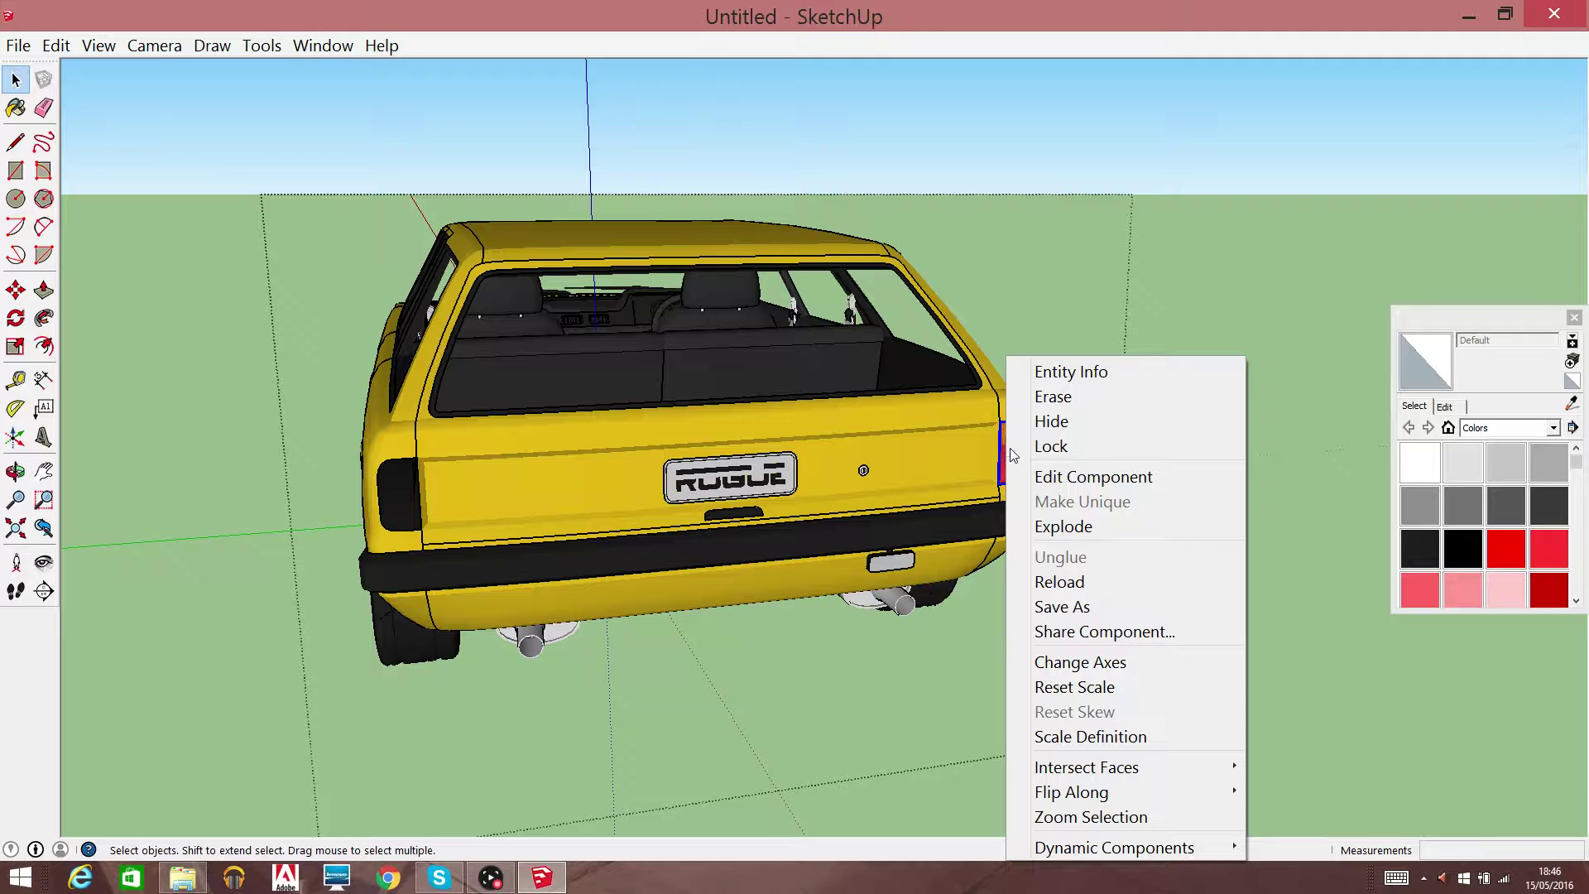
left_click(1056, 401)
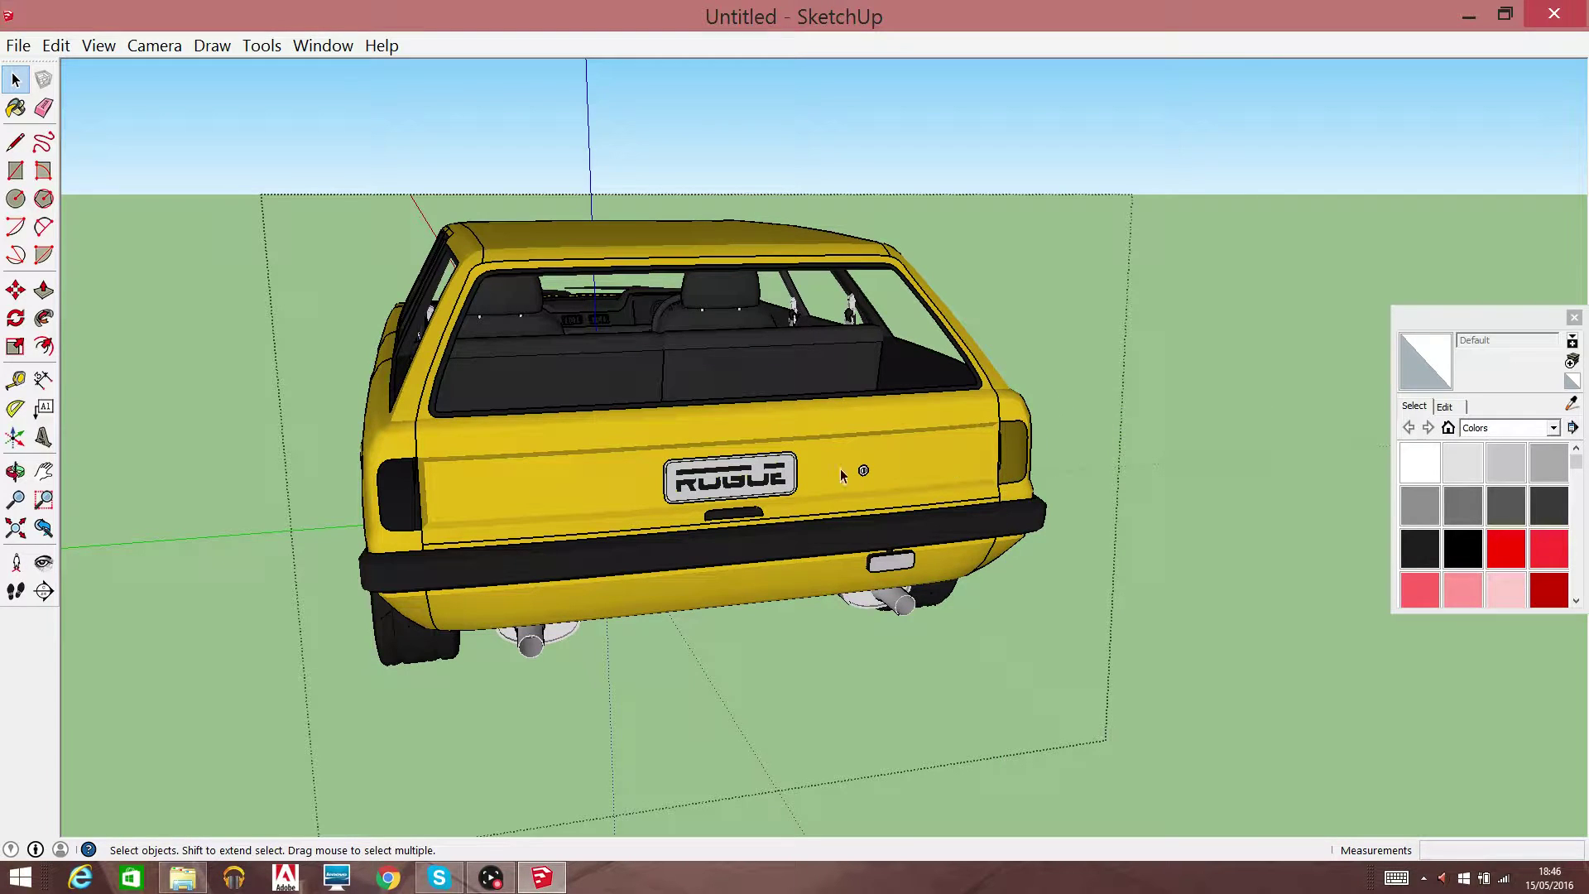
Inside the rear hatch group, erase the ROGUE number plate badge
left_click(746, 480)
right_click(744, 477)
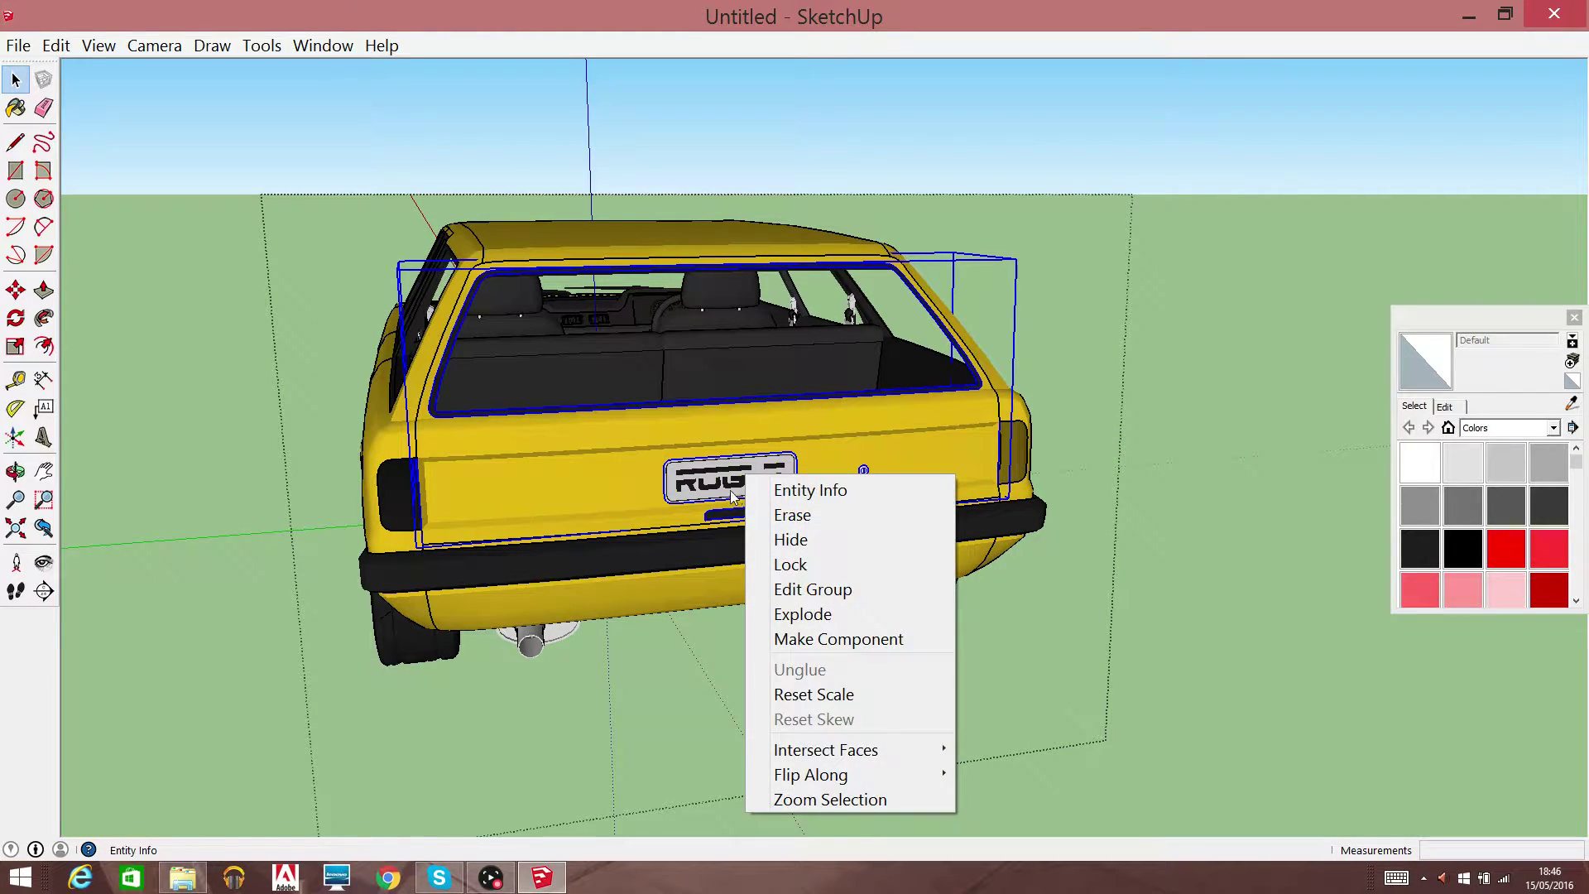
left_click(730, 489)
double_click(727, 485)
left_click(728, 485)
right_click(727, 485)
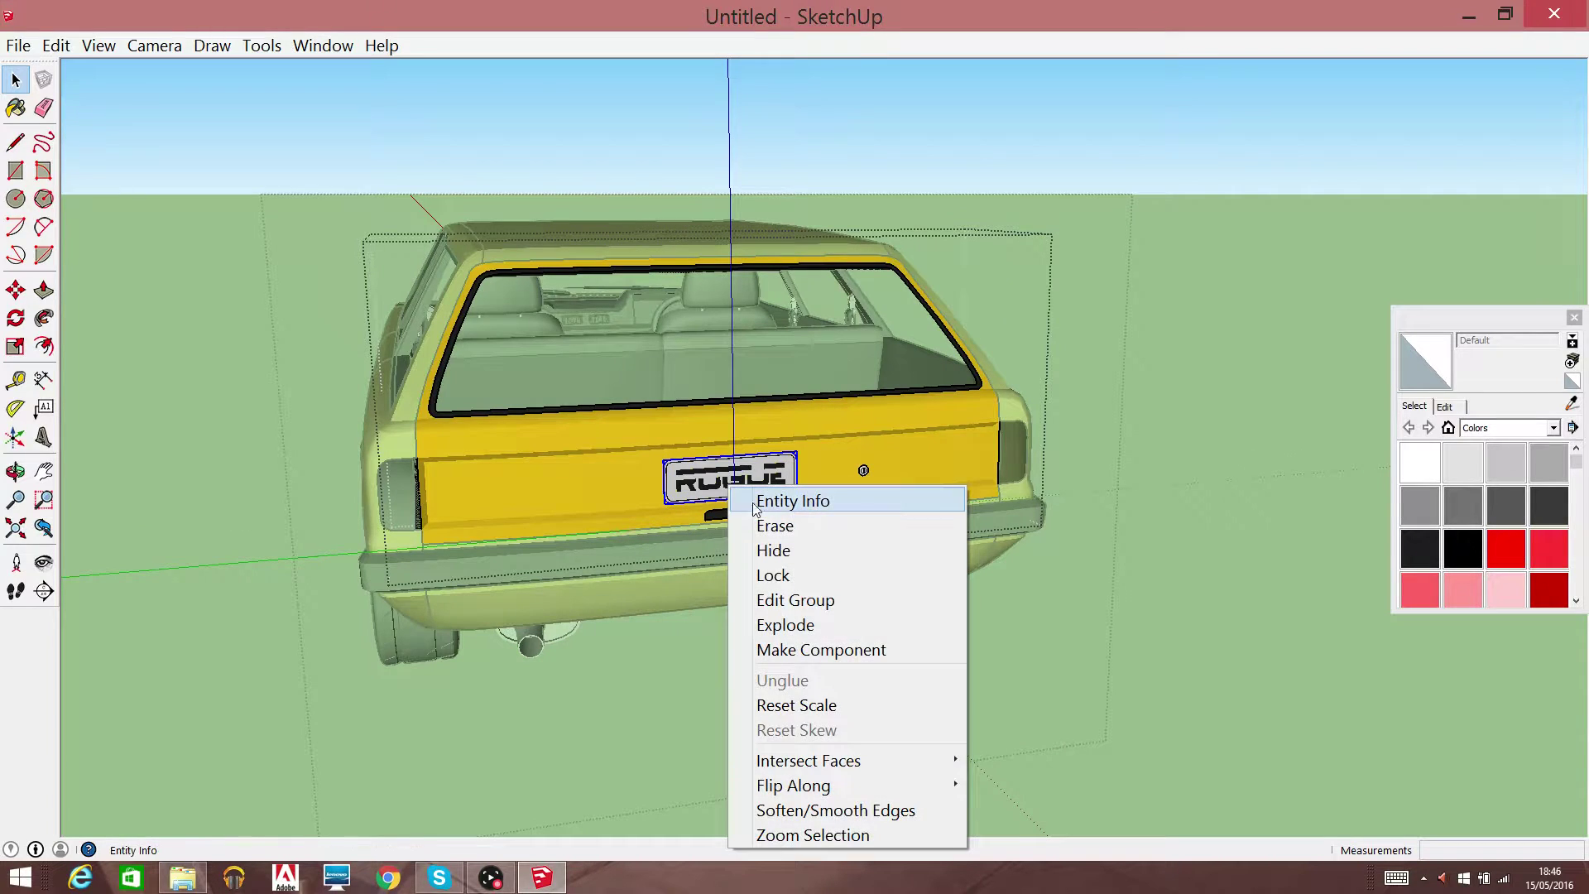
left_click(760, 527)
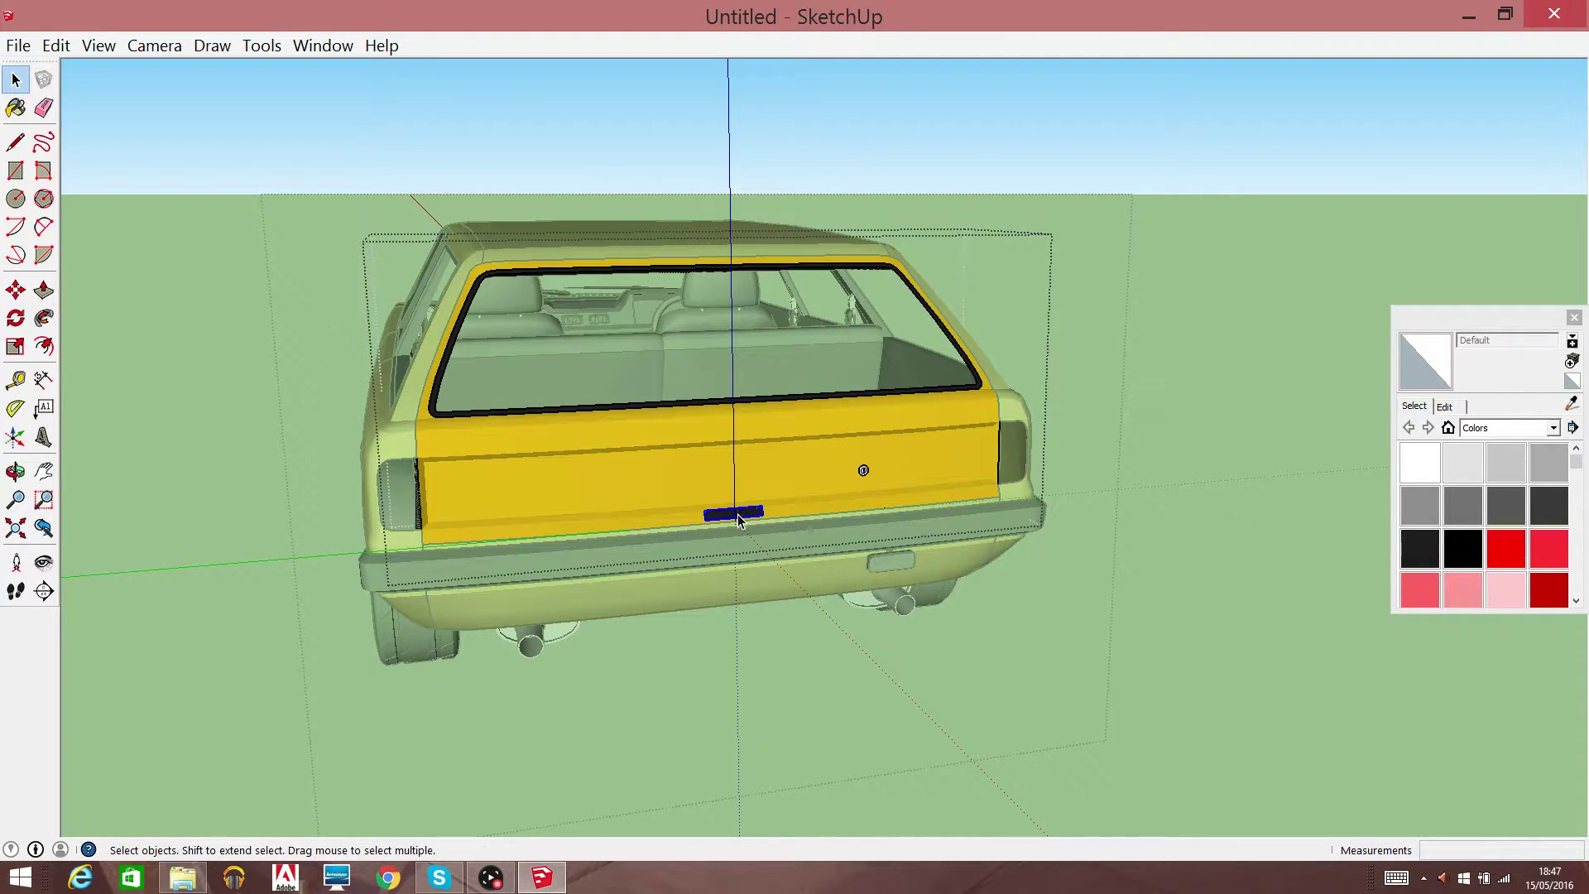
Erase the part under the plate and the small round badge on the hatch
right_click(737, 514)
left_click(865, 189)
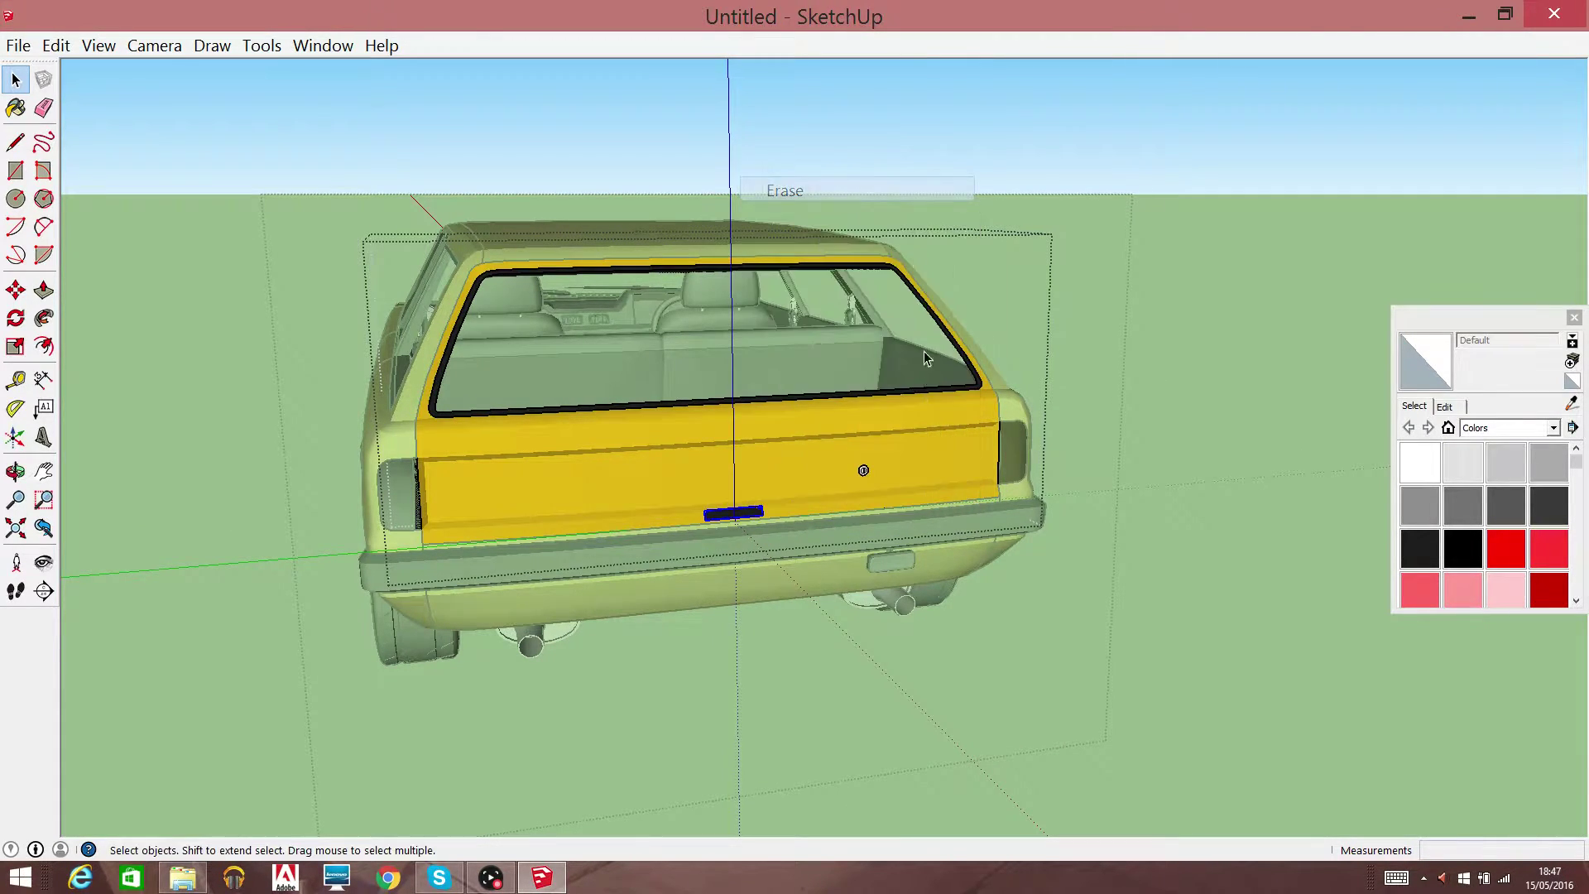
right_click(861, 472)
left_click(910, 372)
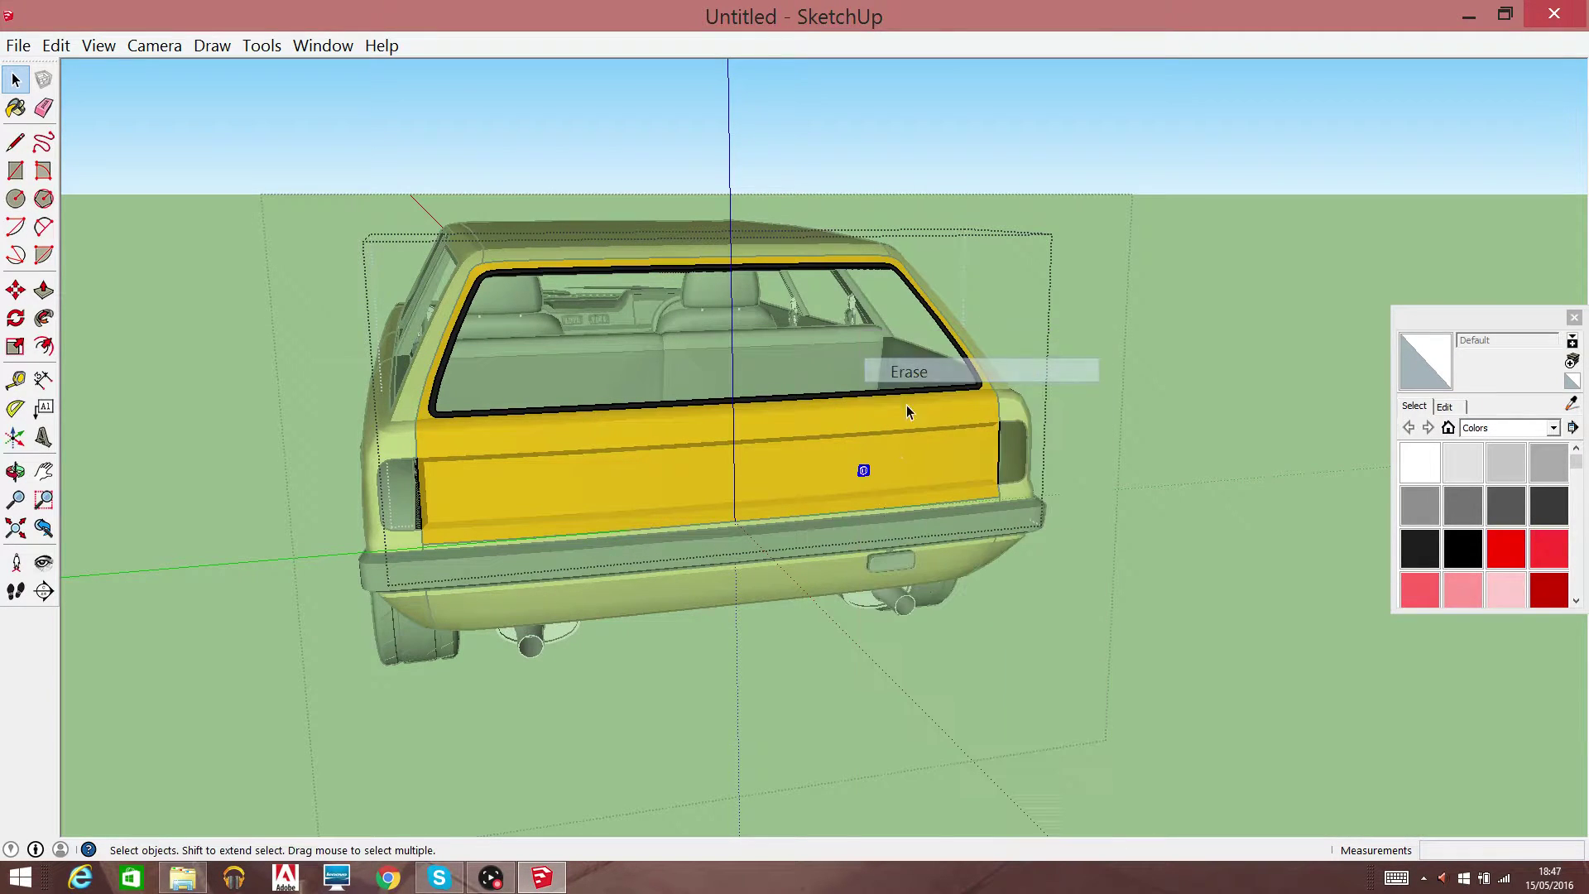
Erase the rear bumper and its remaining bumper strip
double_click(828, 534)
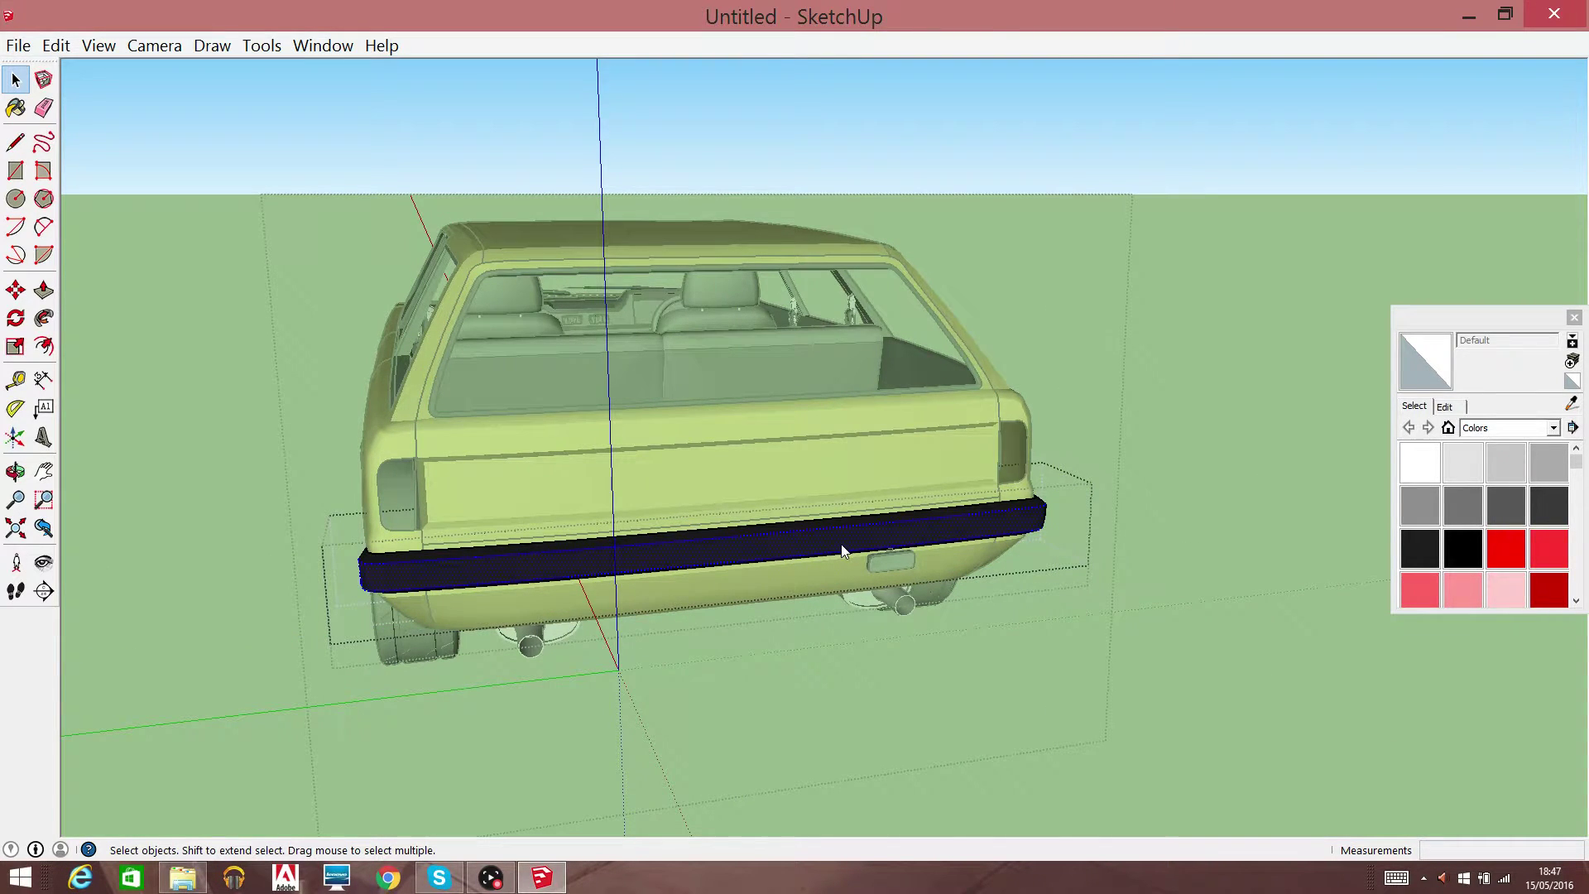
right_click(841, 546)
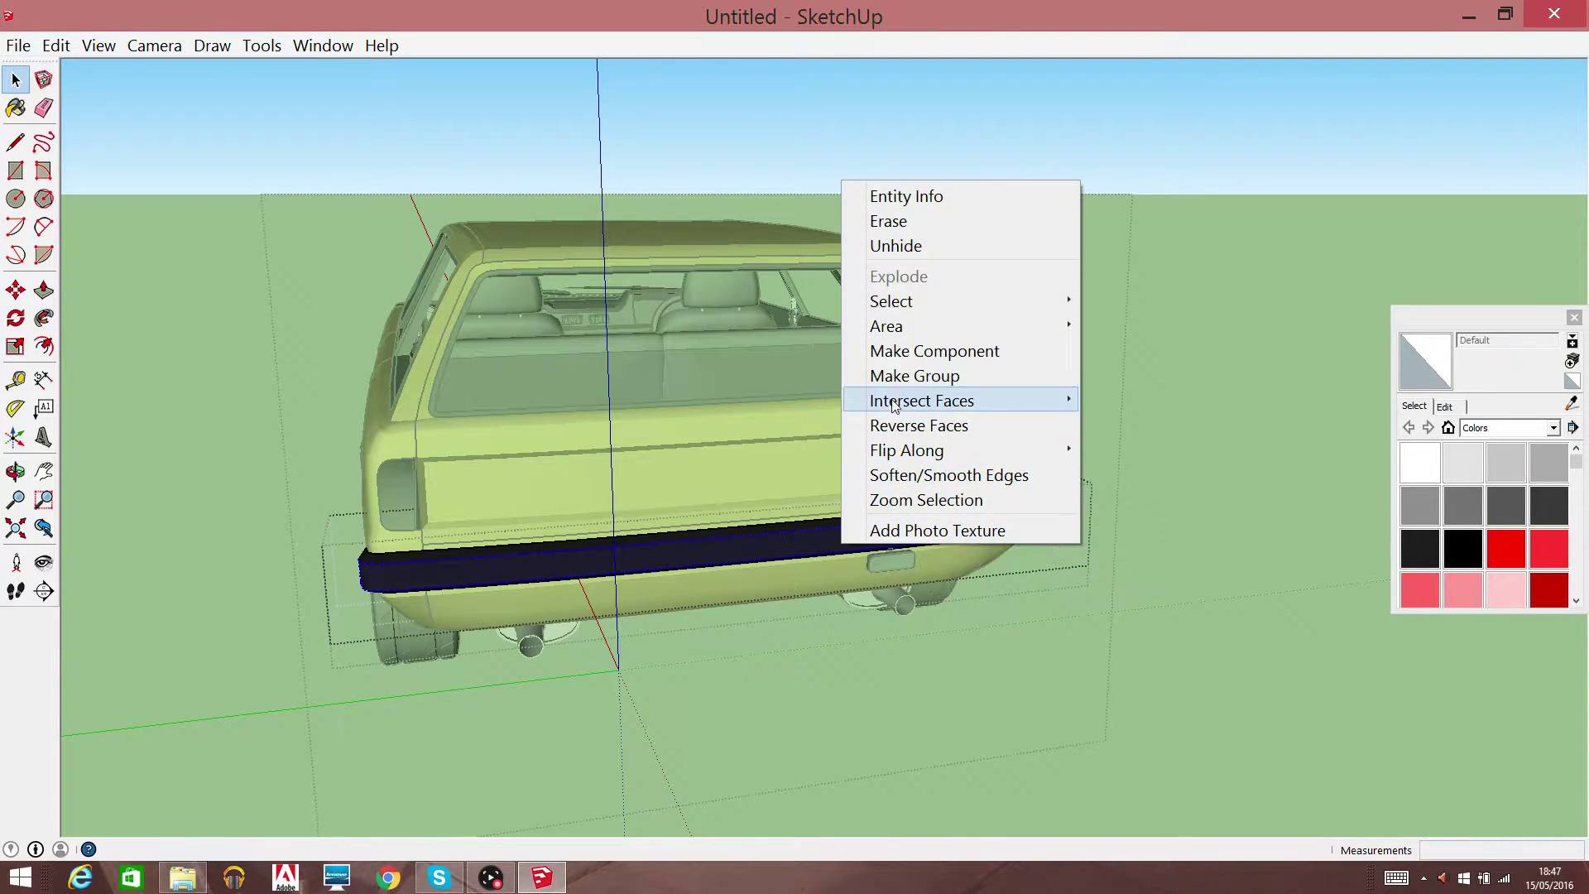
left_click(940, 220)
left_click(805, 527)
right_click(805, 527)
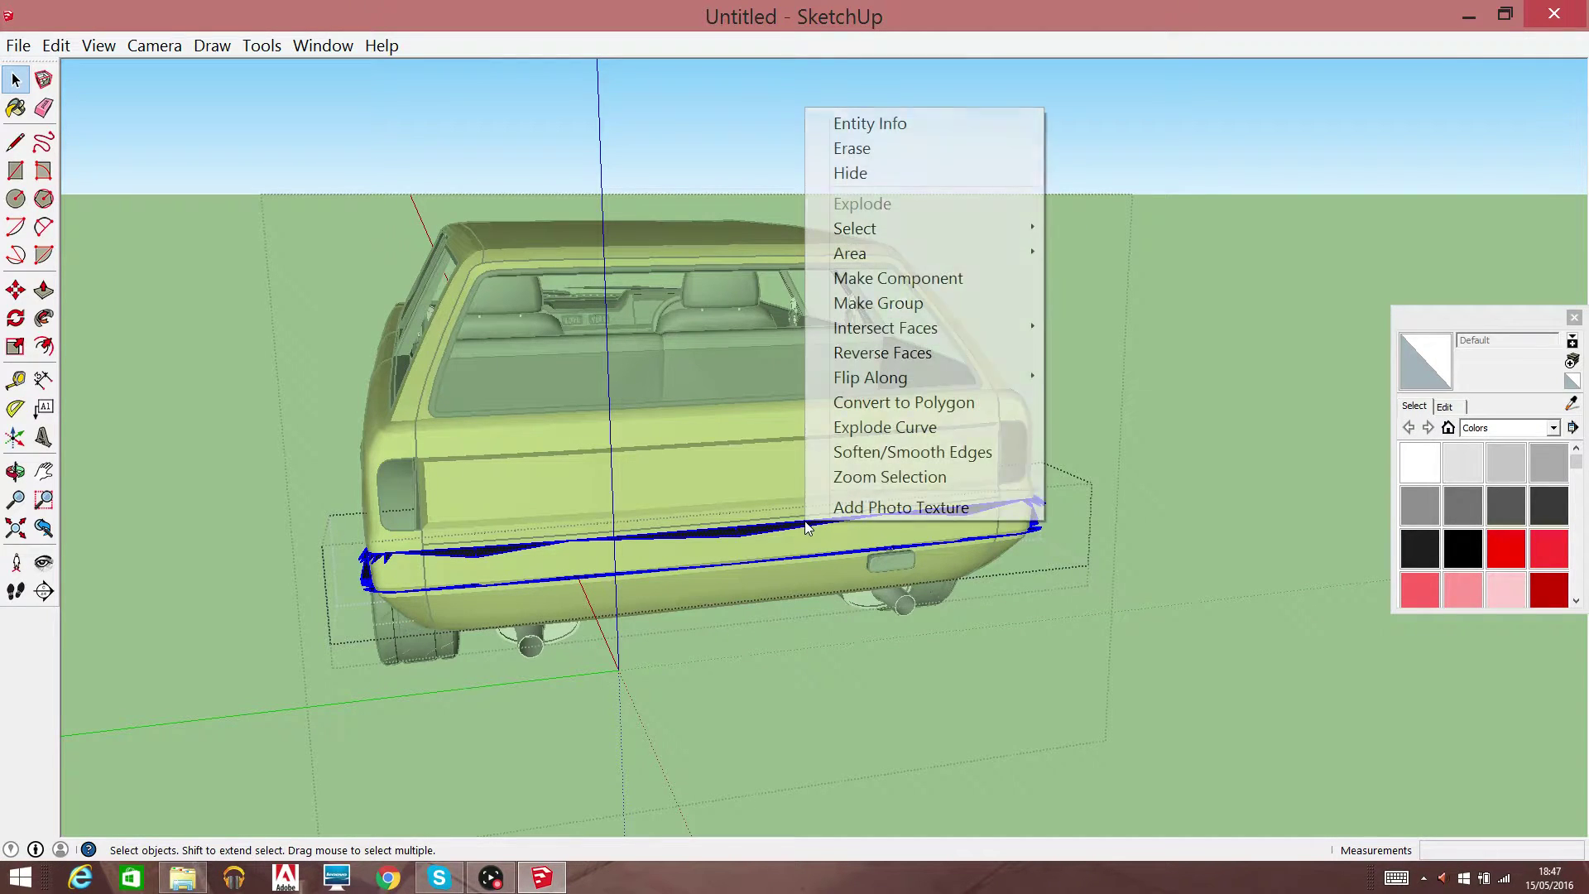
left_click(955, 154)
Erase the rear number plate light and exit group editing
double_click(883, 595)
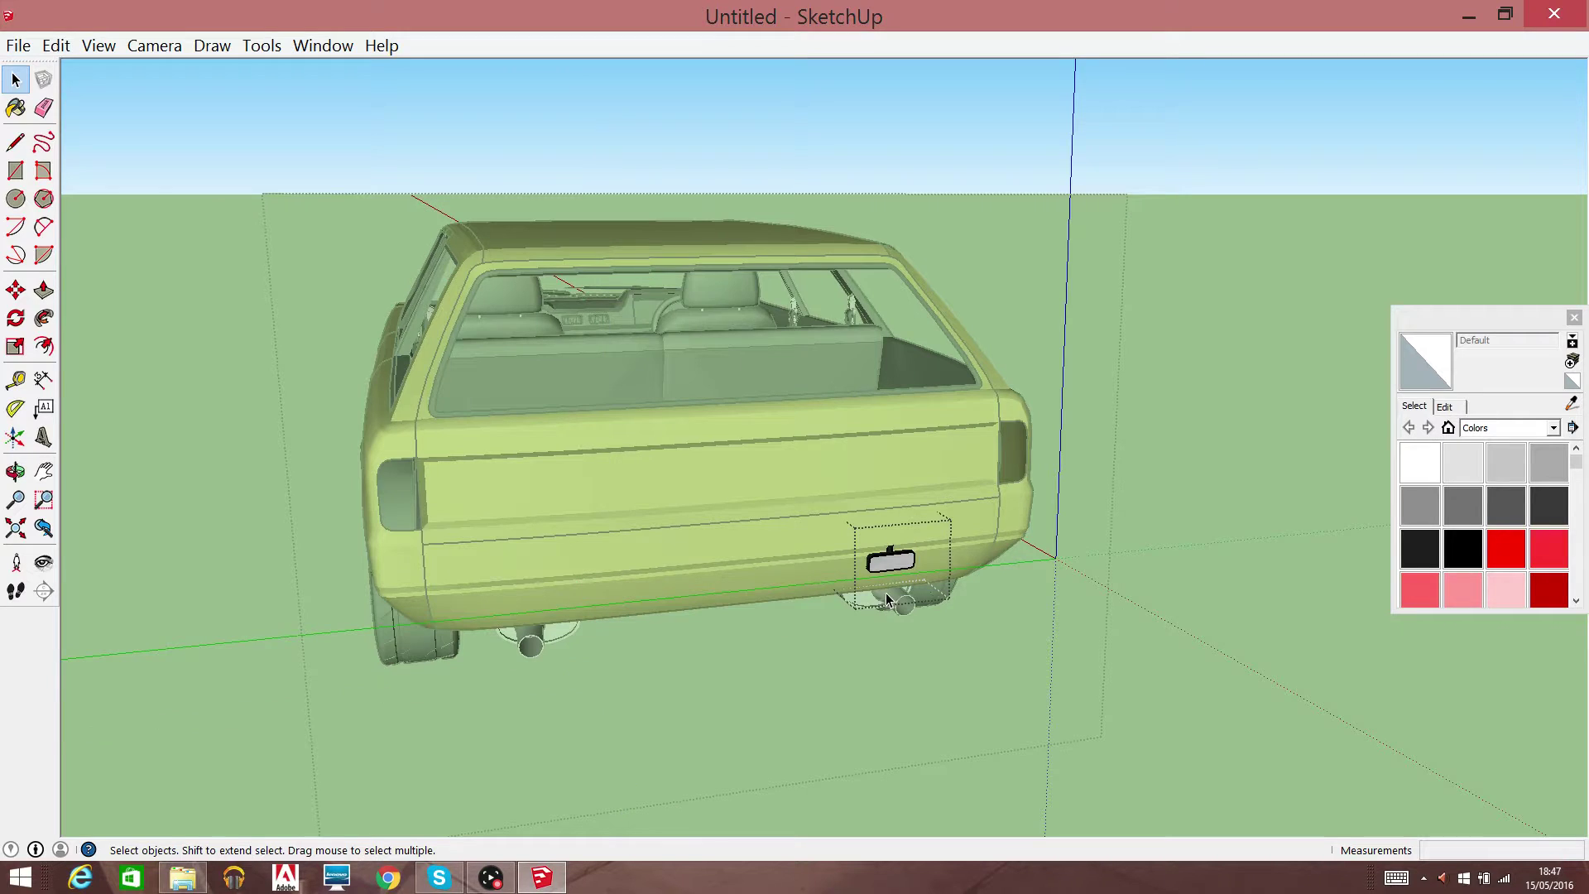
right_click(896, 558)
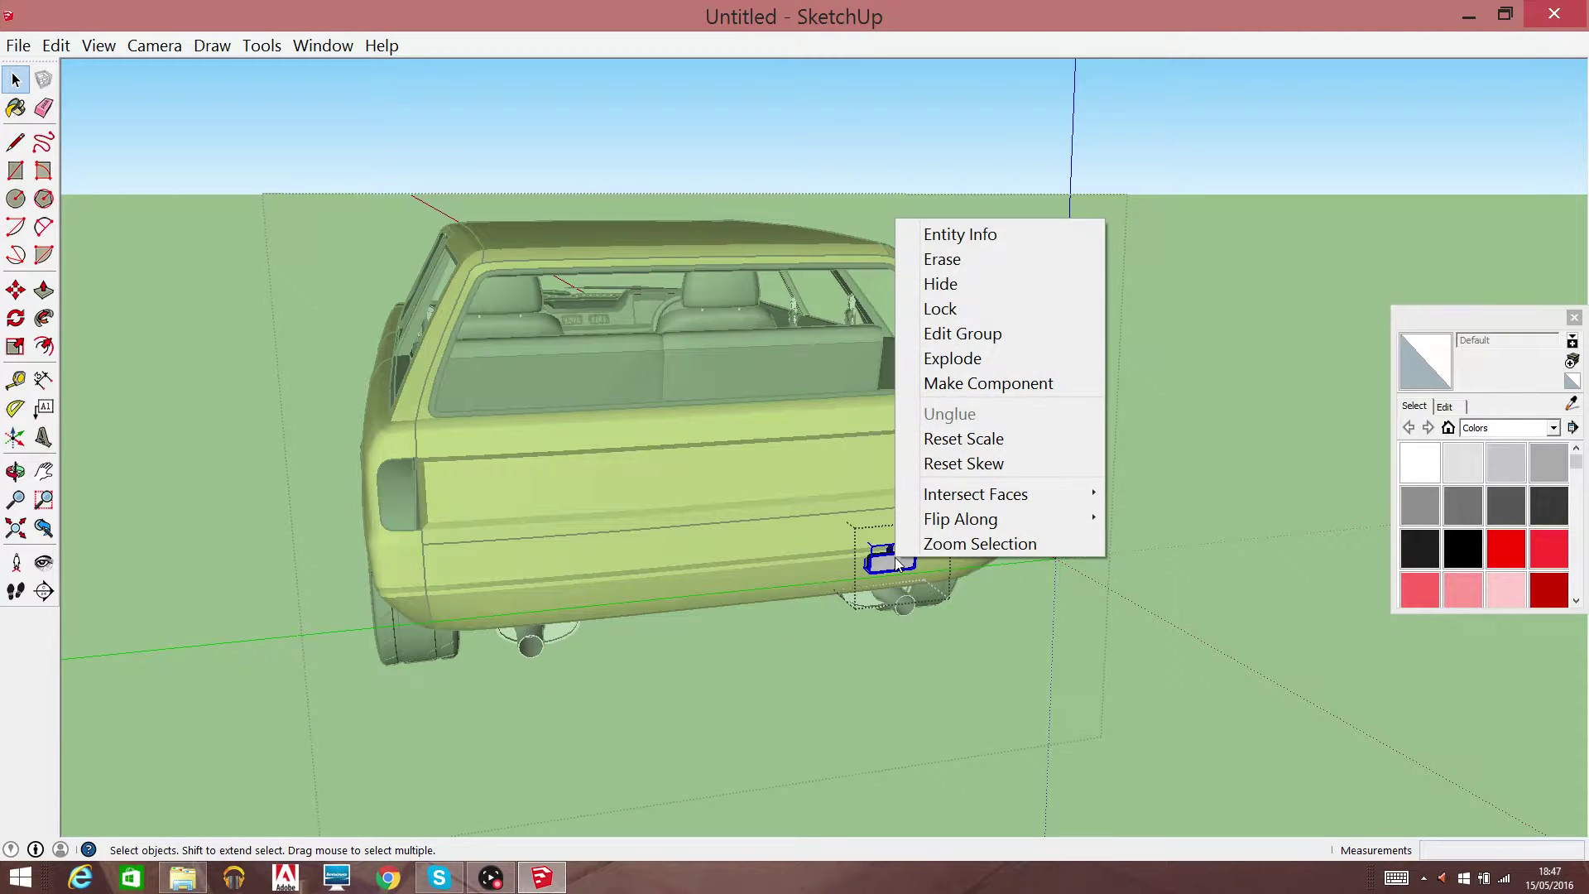
left_click(963, 259)
left_click(1213, 393)
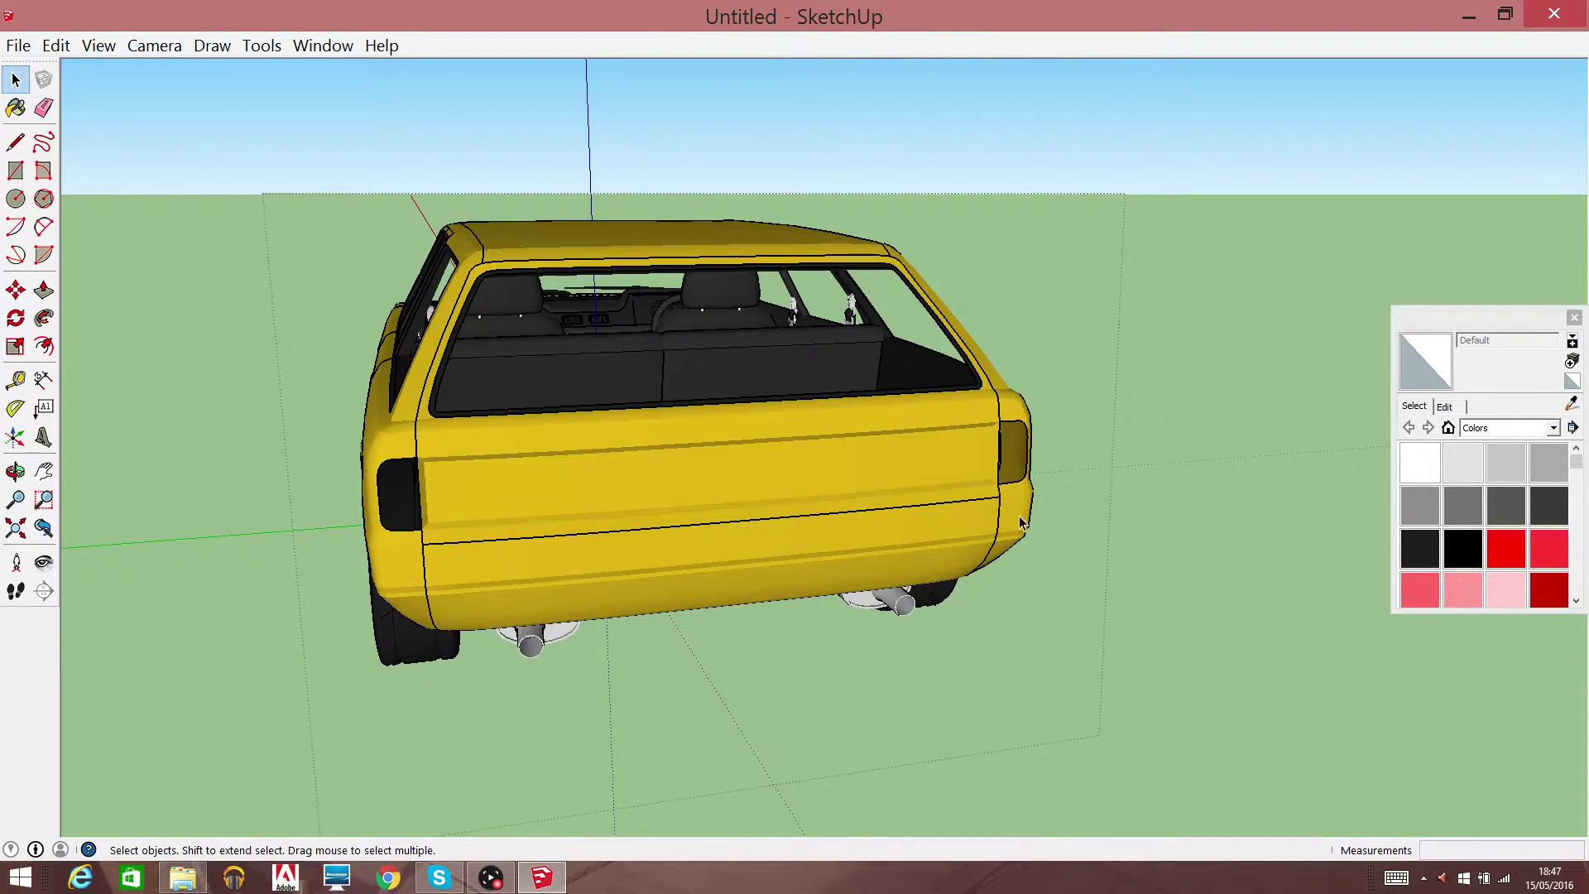
Drill down through the nested car groups and delete the exhaust sub-group
left_click(889, 604)
double_click(896, 602)
left_click(896, 602)
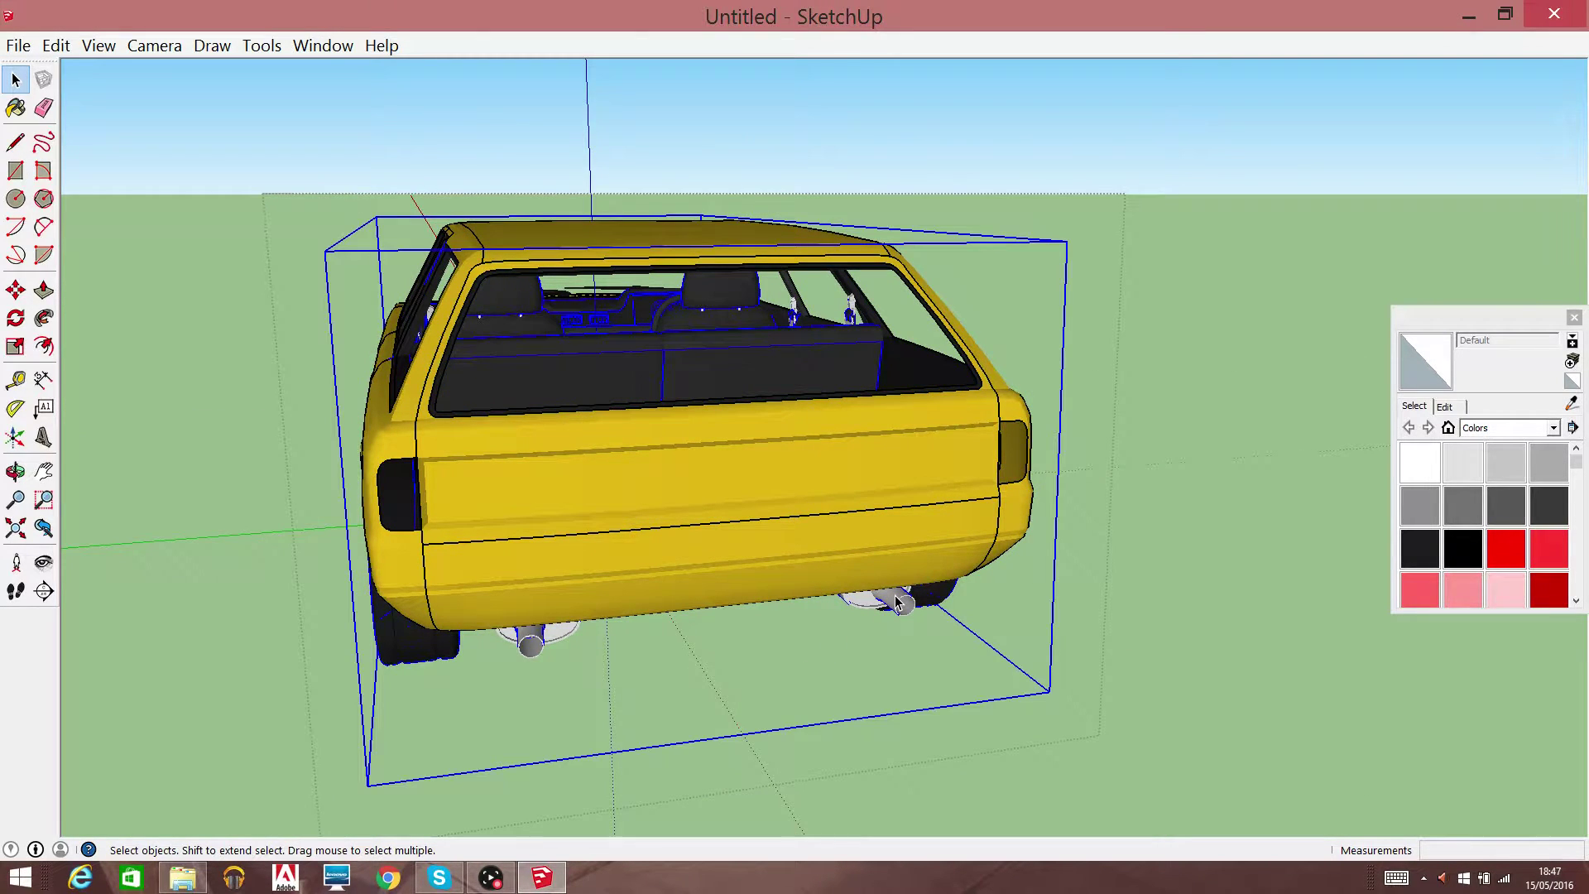
double_click(896, 602)
left_click(896, 603)
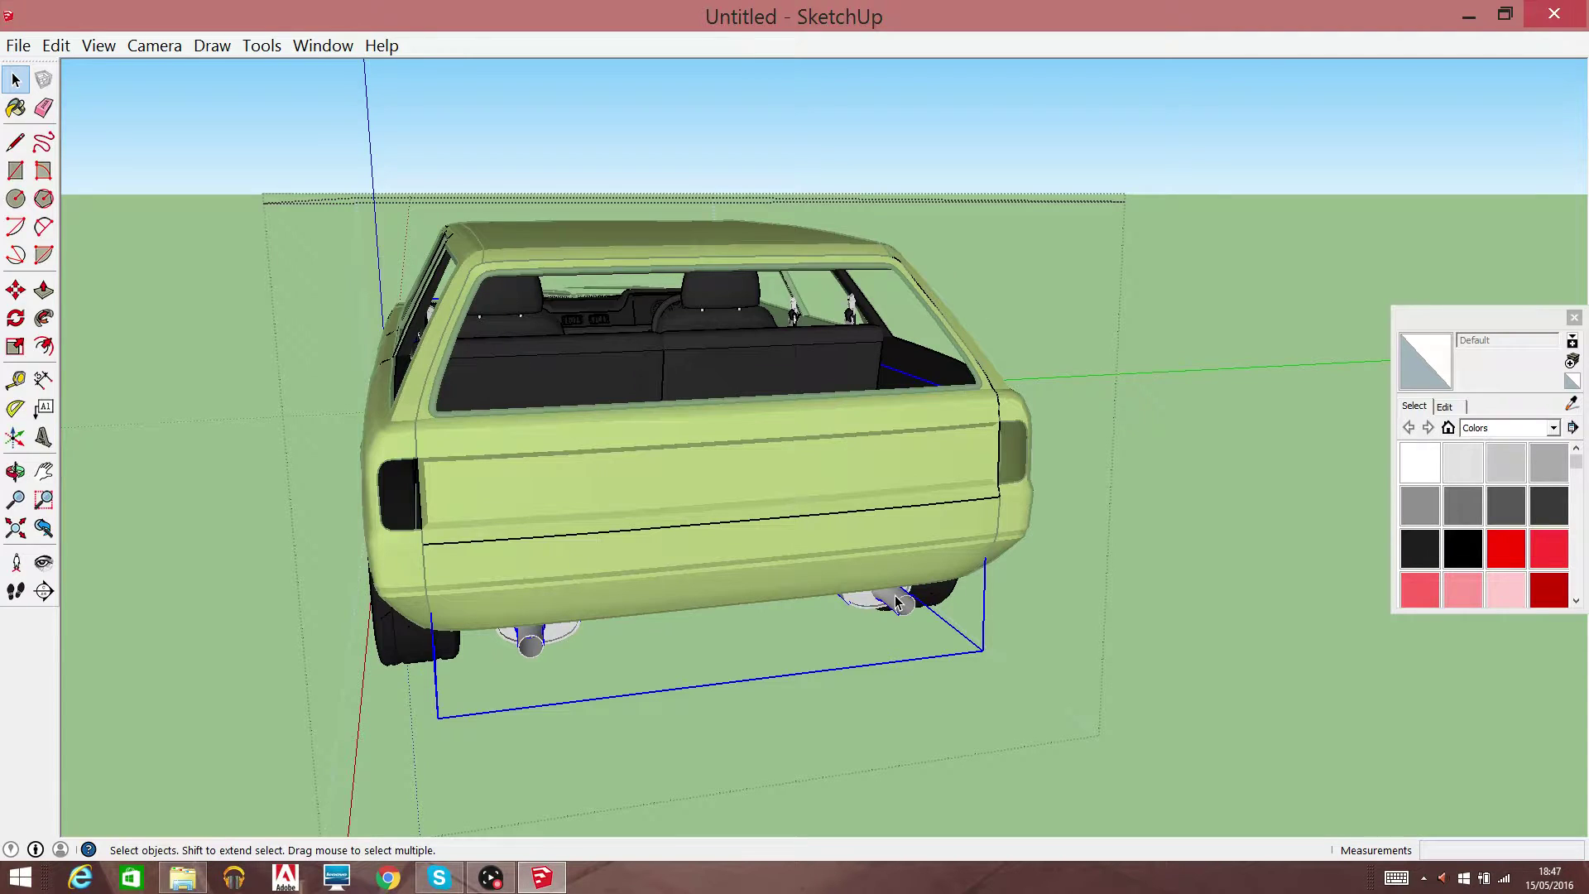
double_click(896, 603)
left_click(896, 602)
right_click(896, 602)
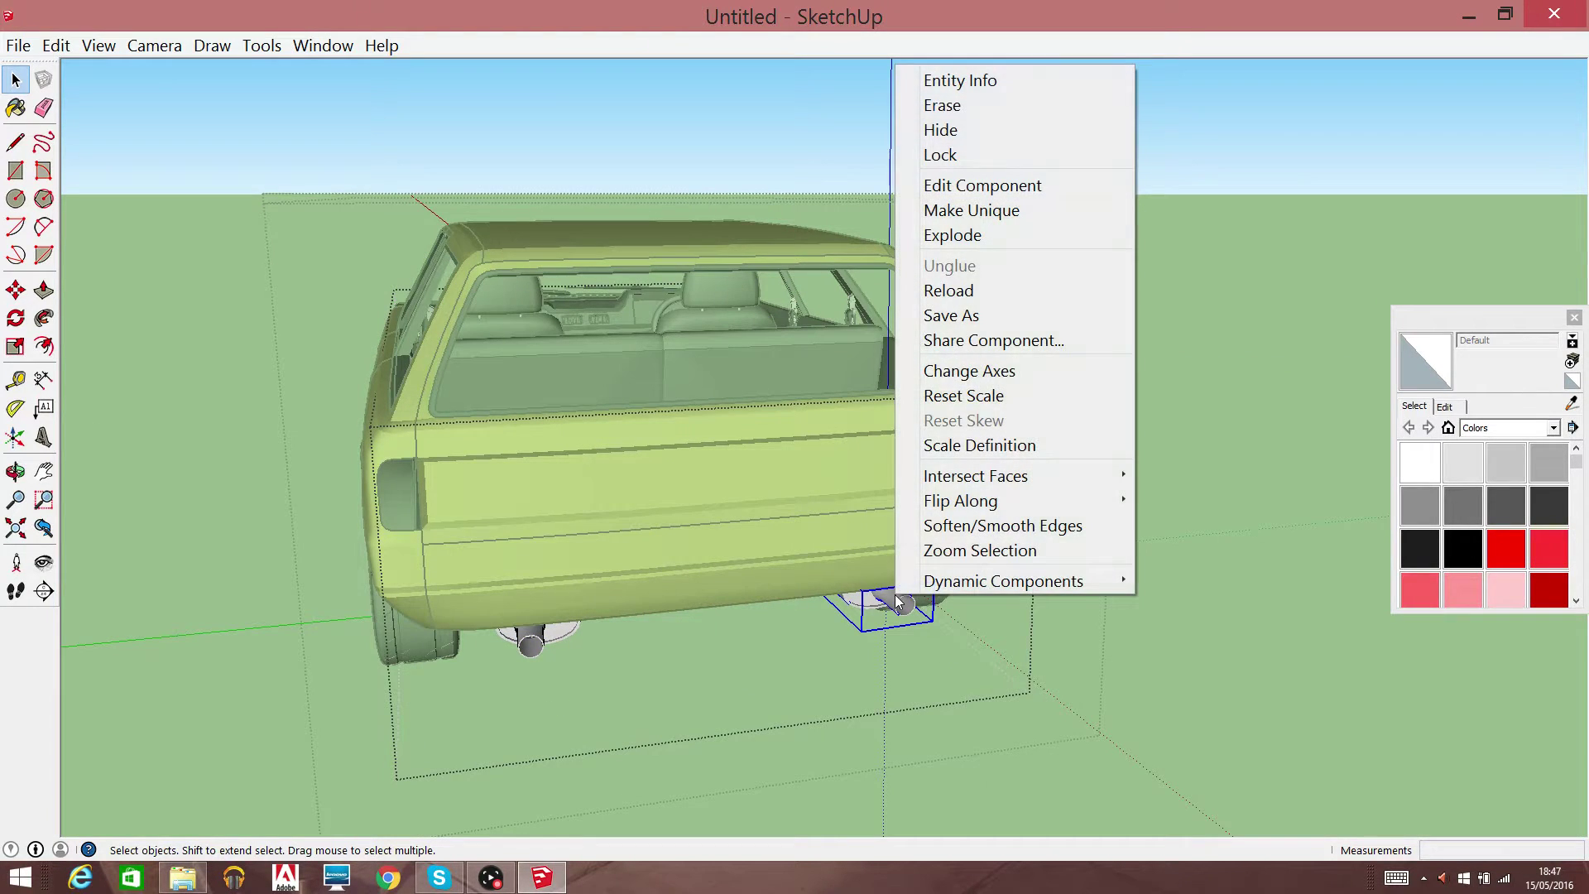
left_click(943, 102)
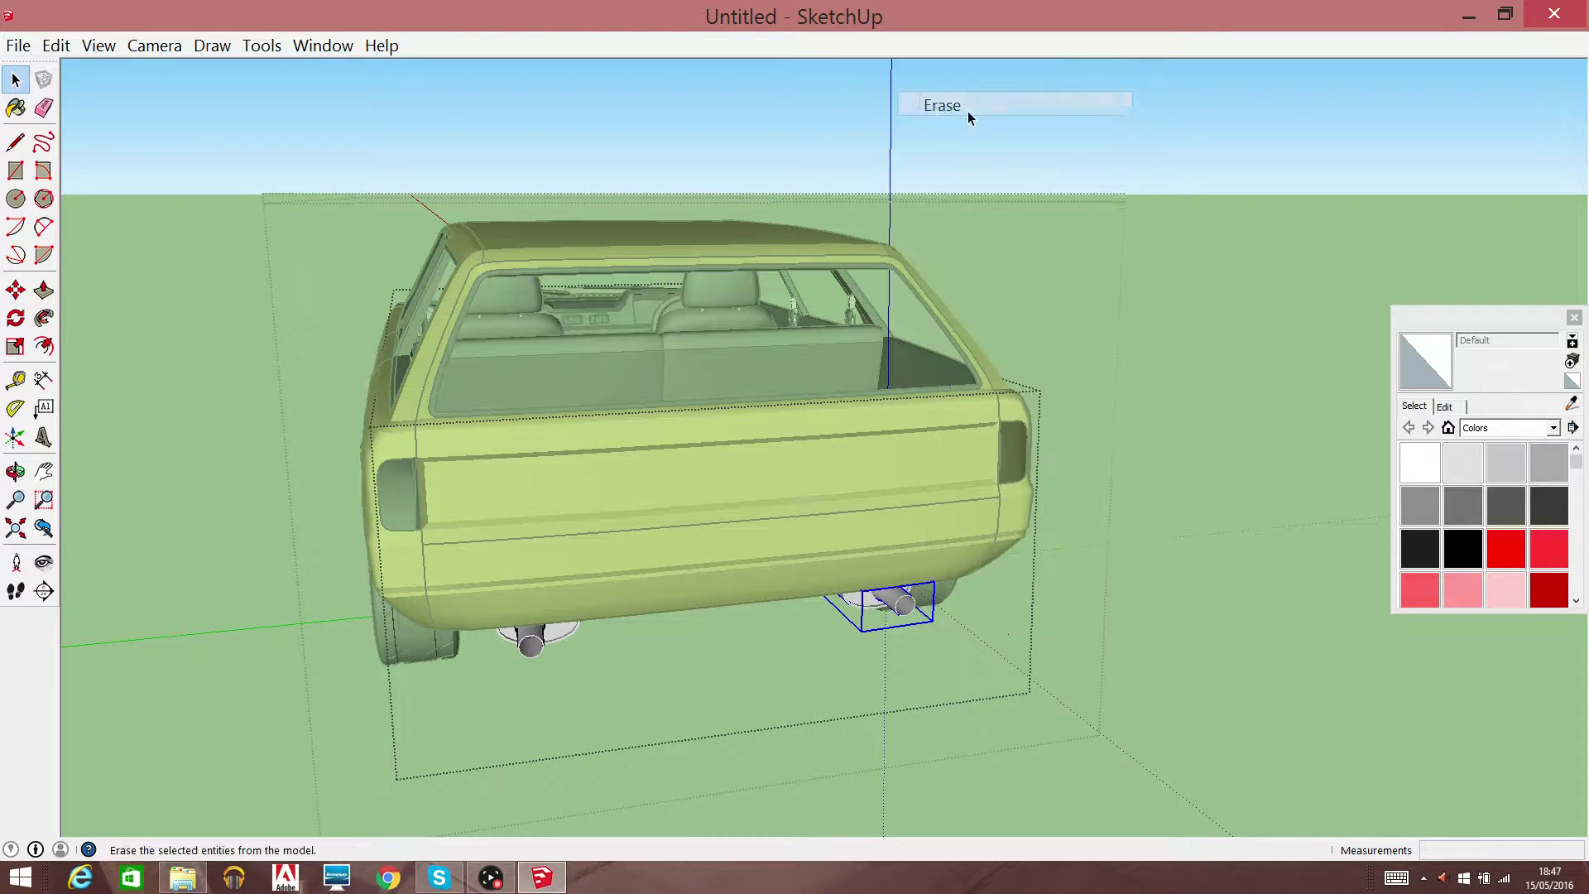
Erase all remaining exhaust geometry and return to the whole car
double_click(528, 634)
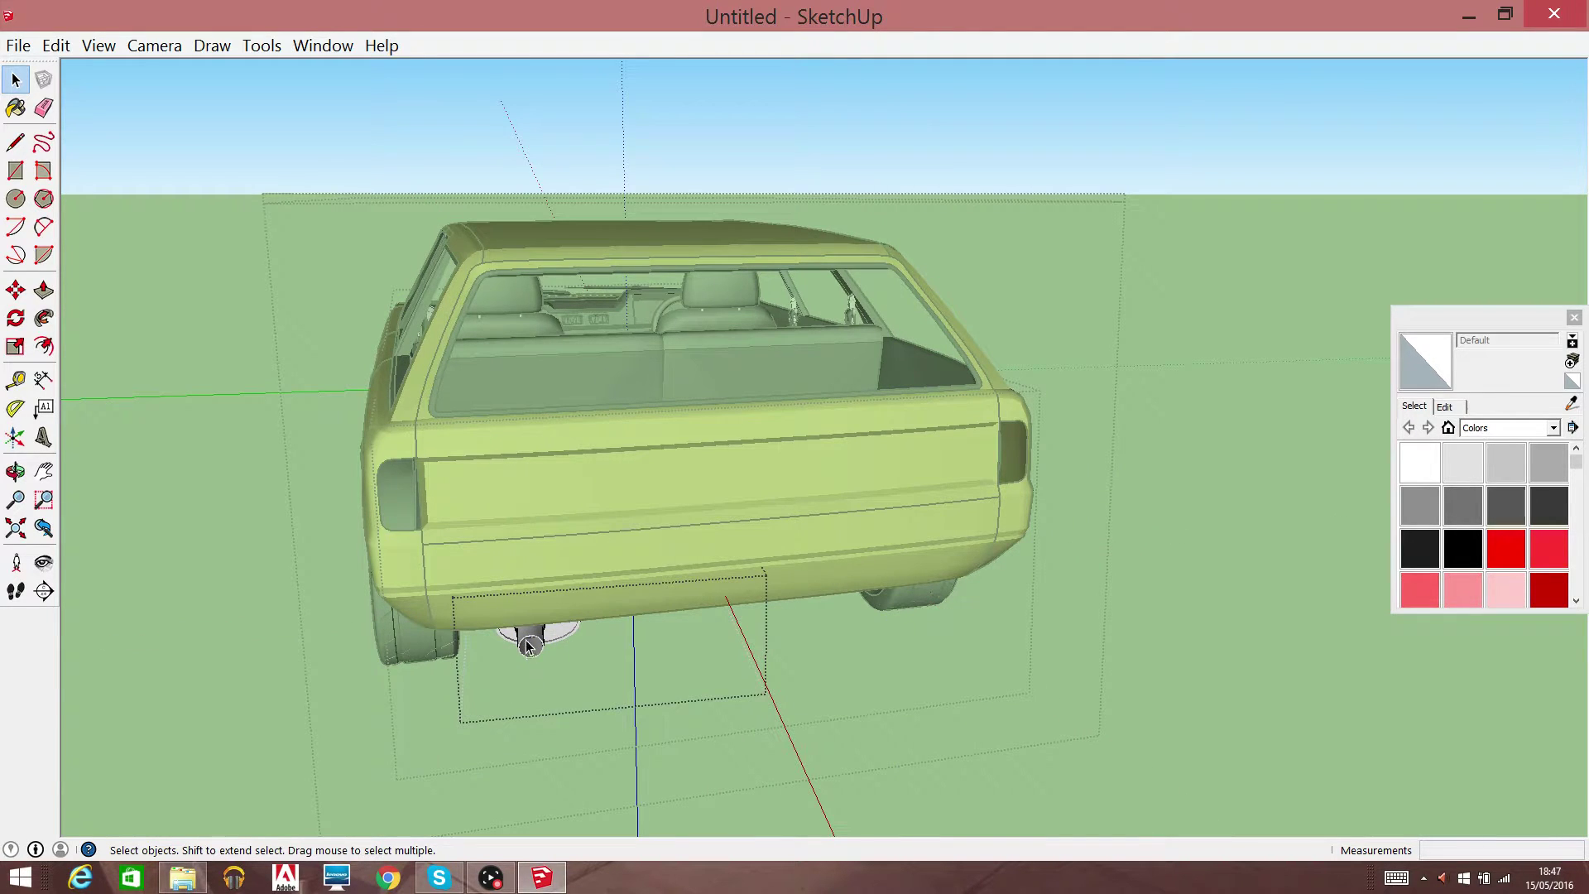
triple_click(528, 644)
right_click(528, 642)
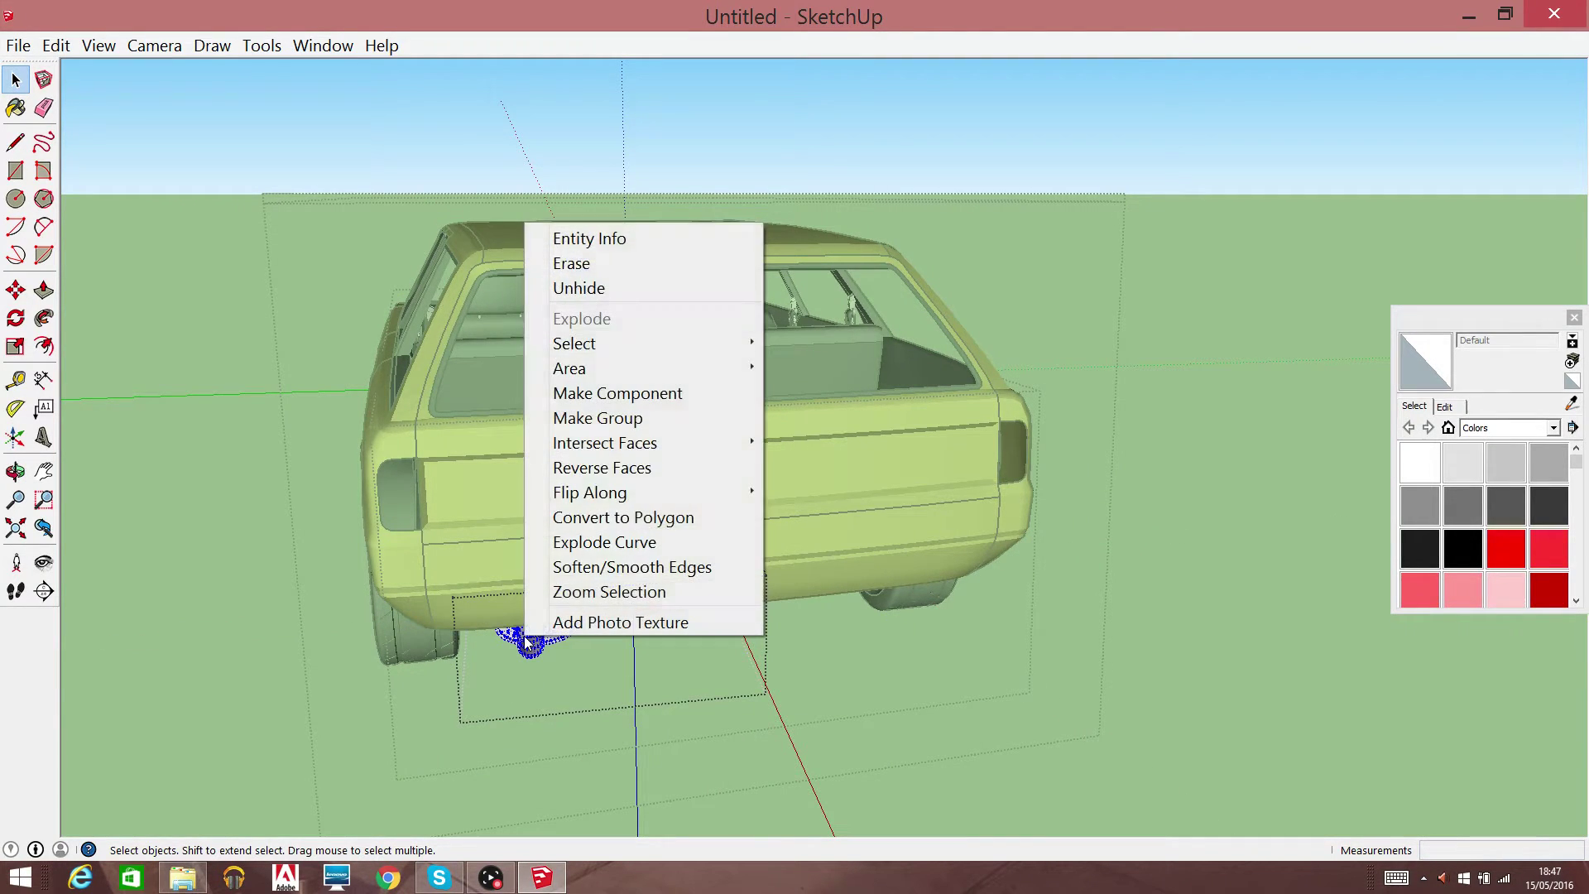
left_click(583, 273)
left_click(331, 696)
left_click(225, 624)
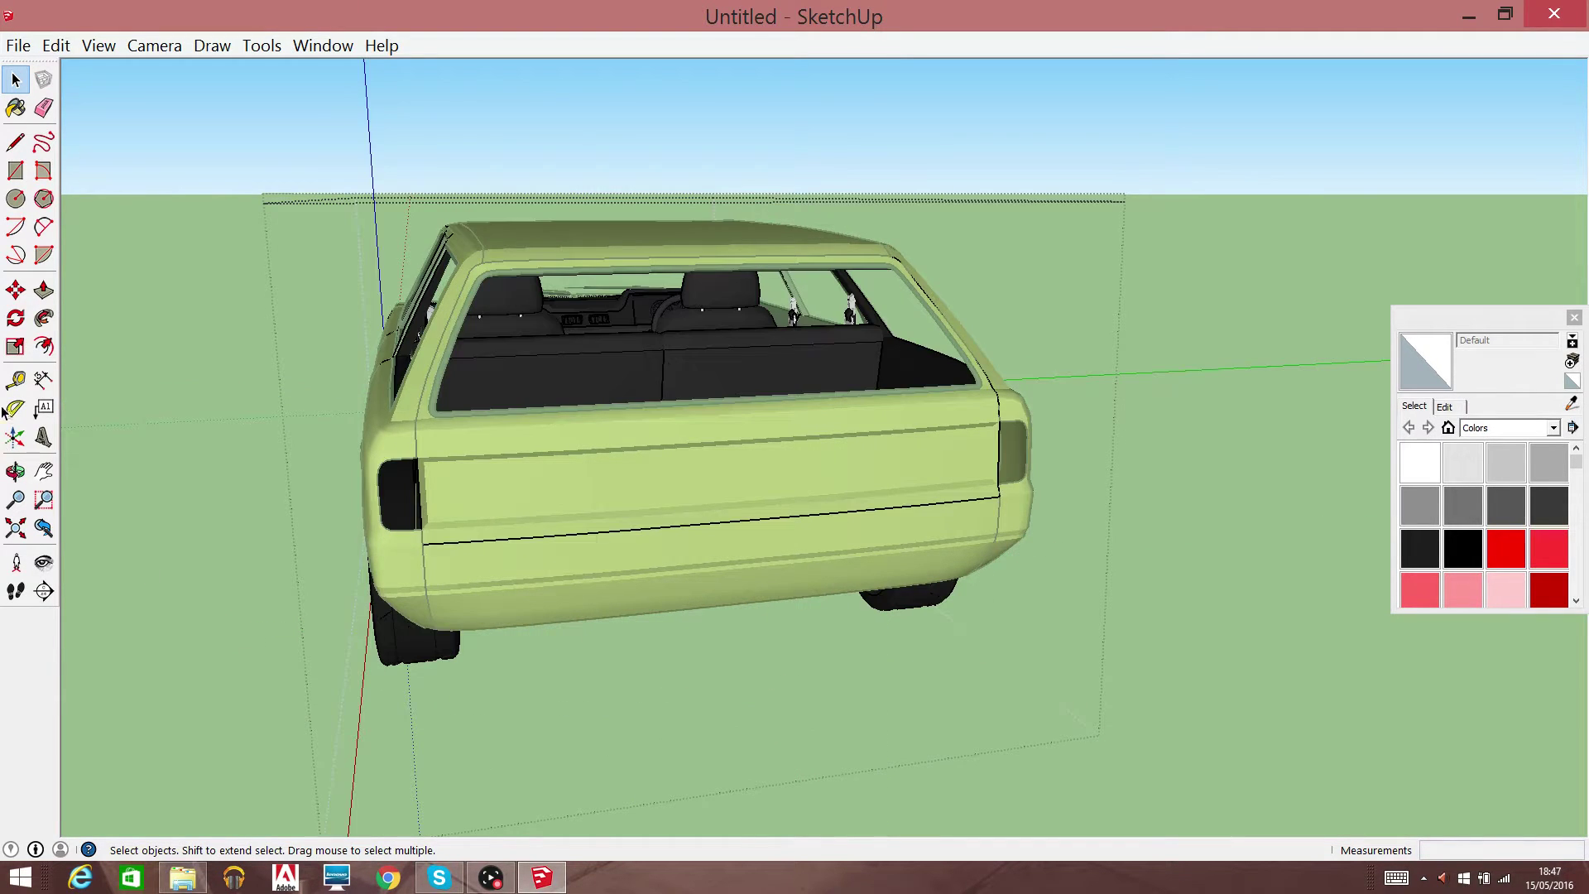
left_click(43, 472)
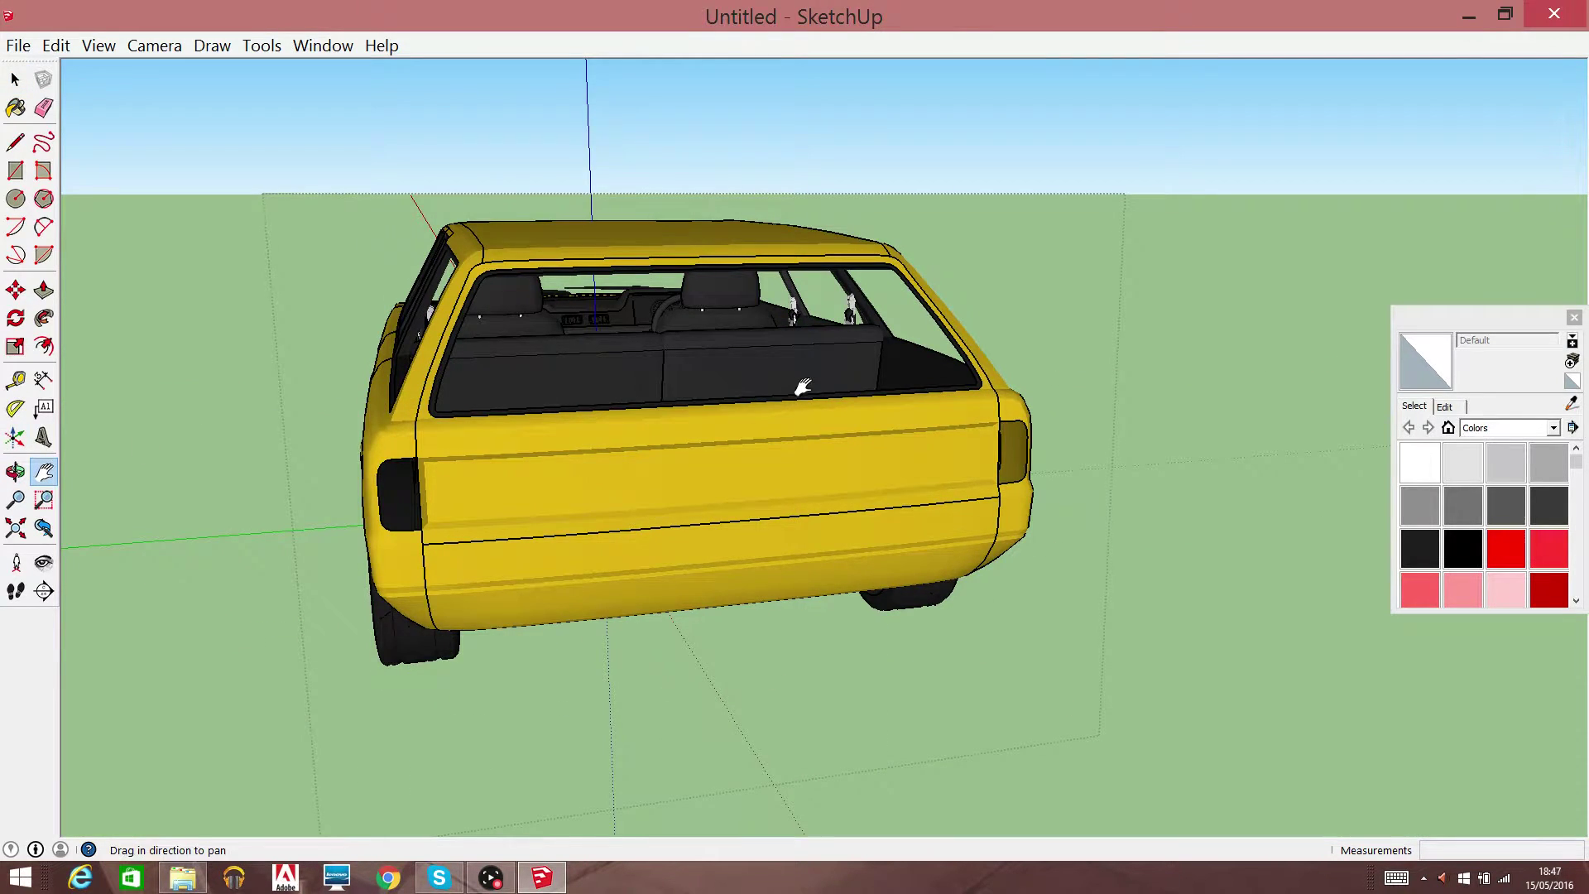
Pan, orbit and look around to view the car's side and roof from above
left_click_drag(803, 386, 861, 369)
scroll(422, 543, "up", 3)
left_click_drag(422, 543, 583, 461)
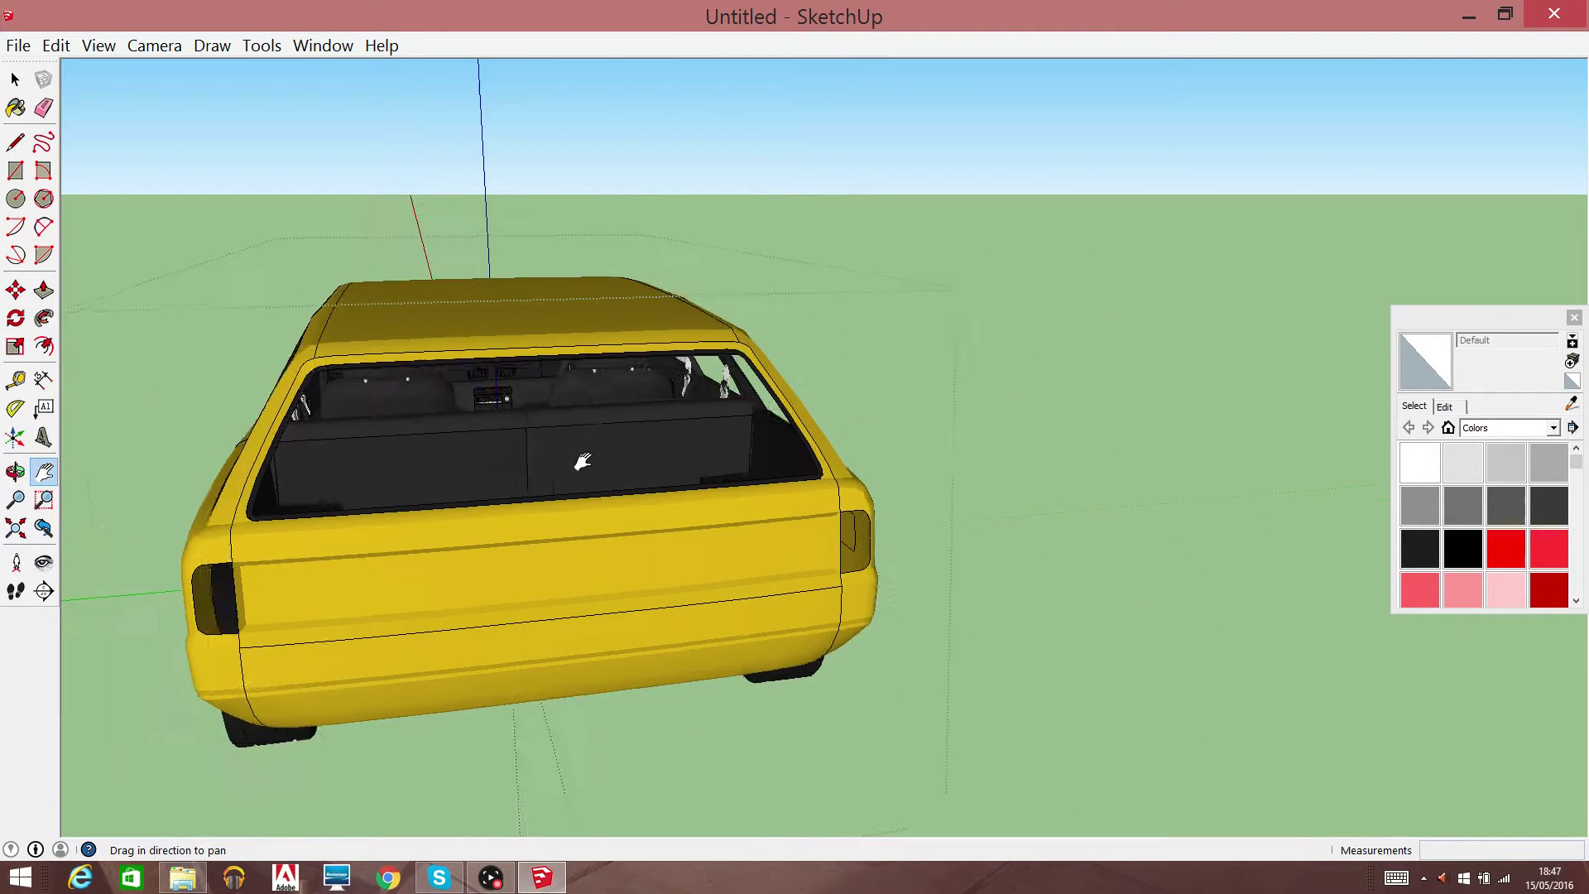
mouse_move(580, 460)
middle_mouse_down()
mouse_move(1018, 380)
mouse_move(1175, 433)
mouse_move(703, 494)
middle_mouse_up()
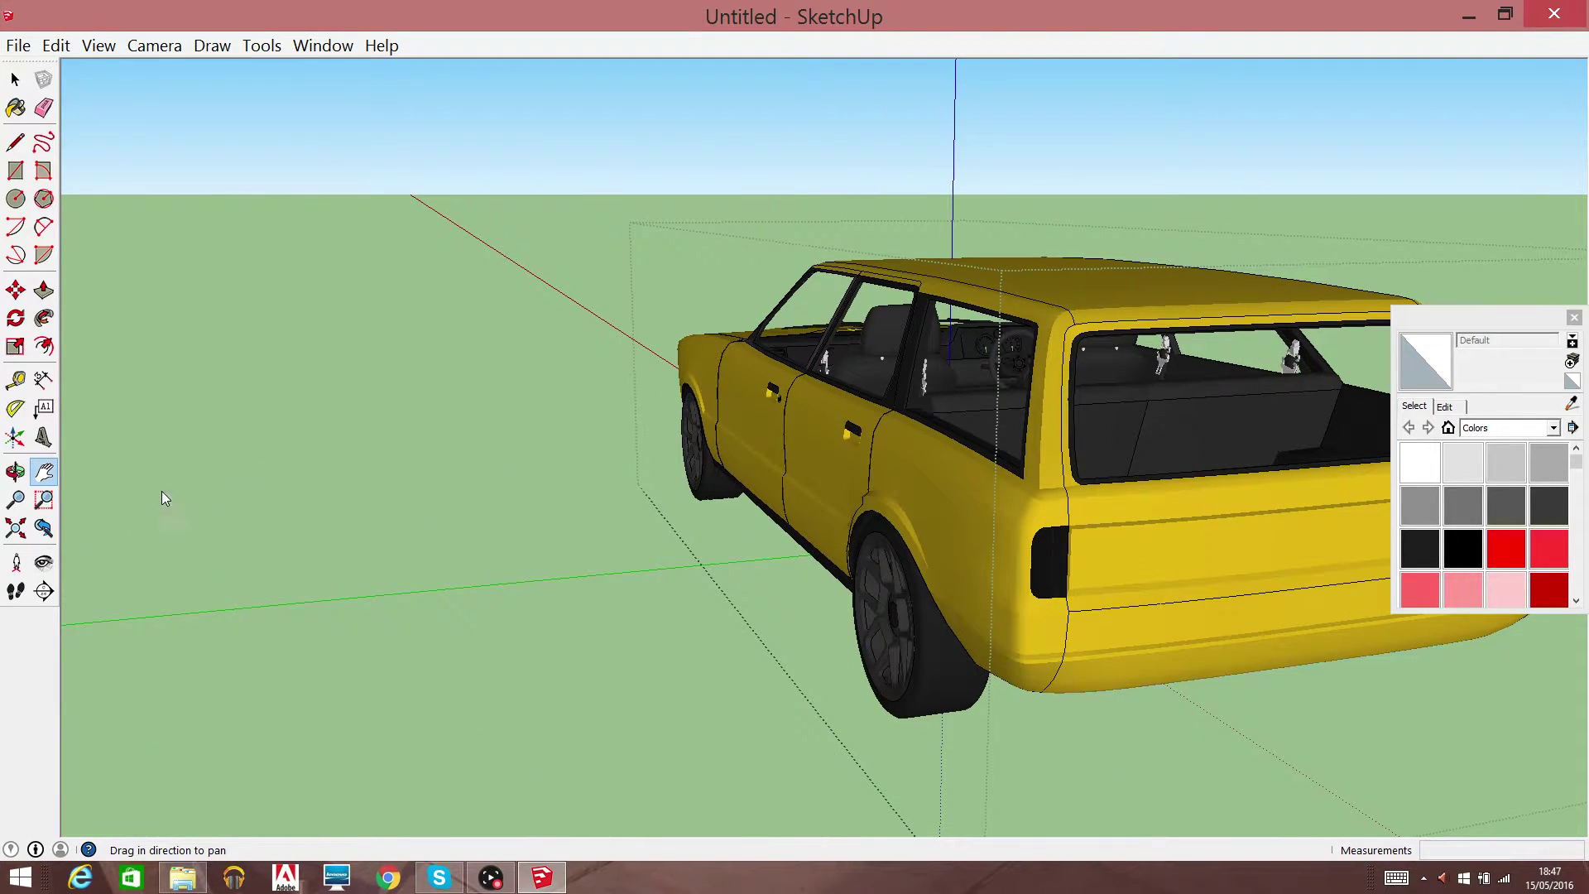
right_click(157, 490)
left_click(231, 590)
left_click_drag(166, 565, 1089, 592)
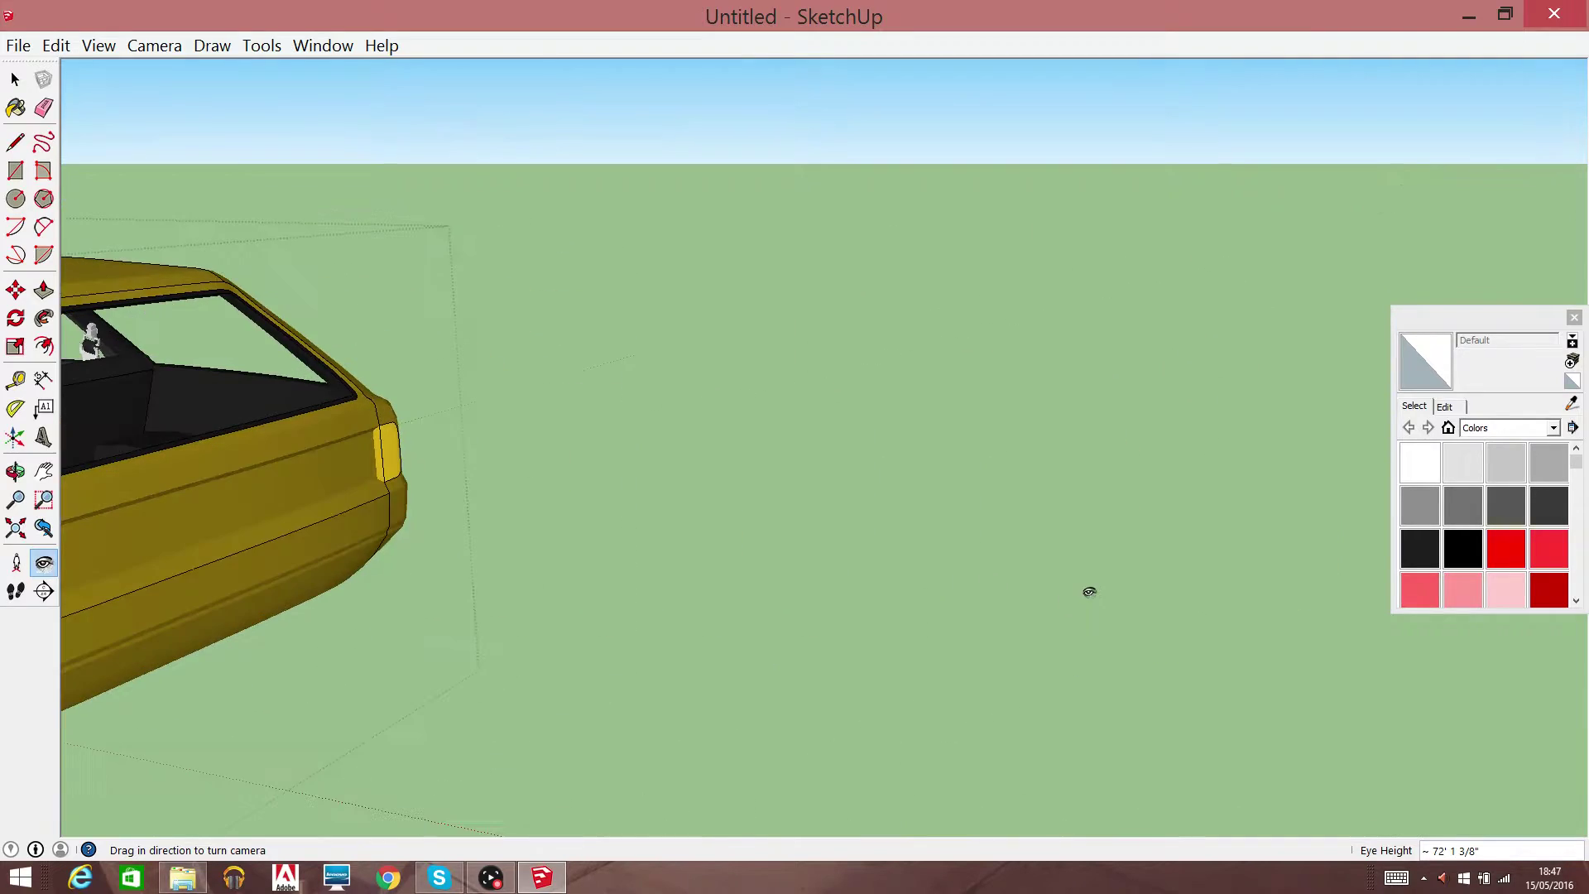
right_click(293, 490)
left_click(308, 563)
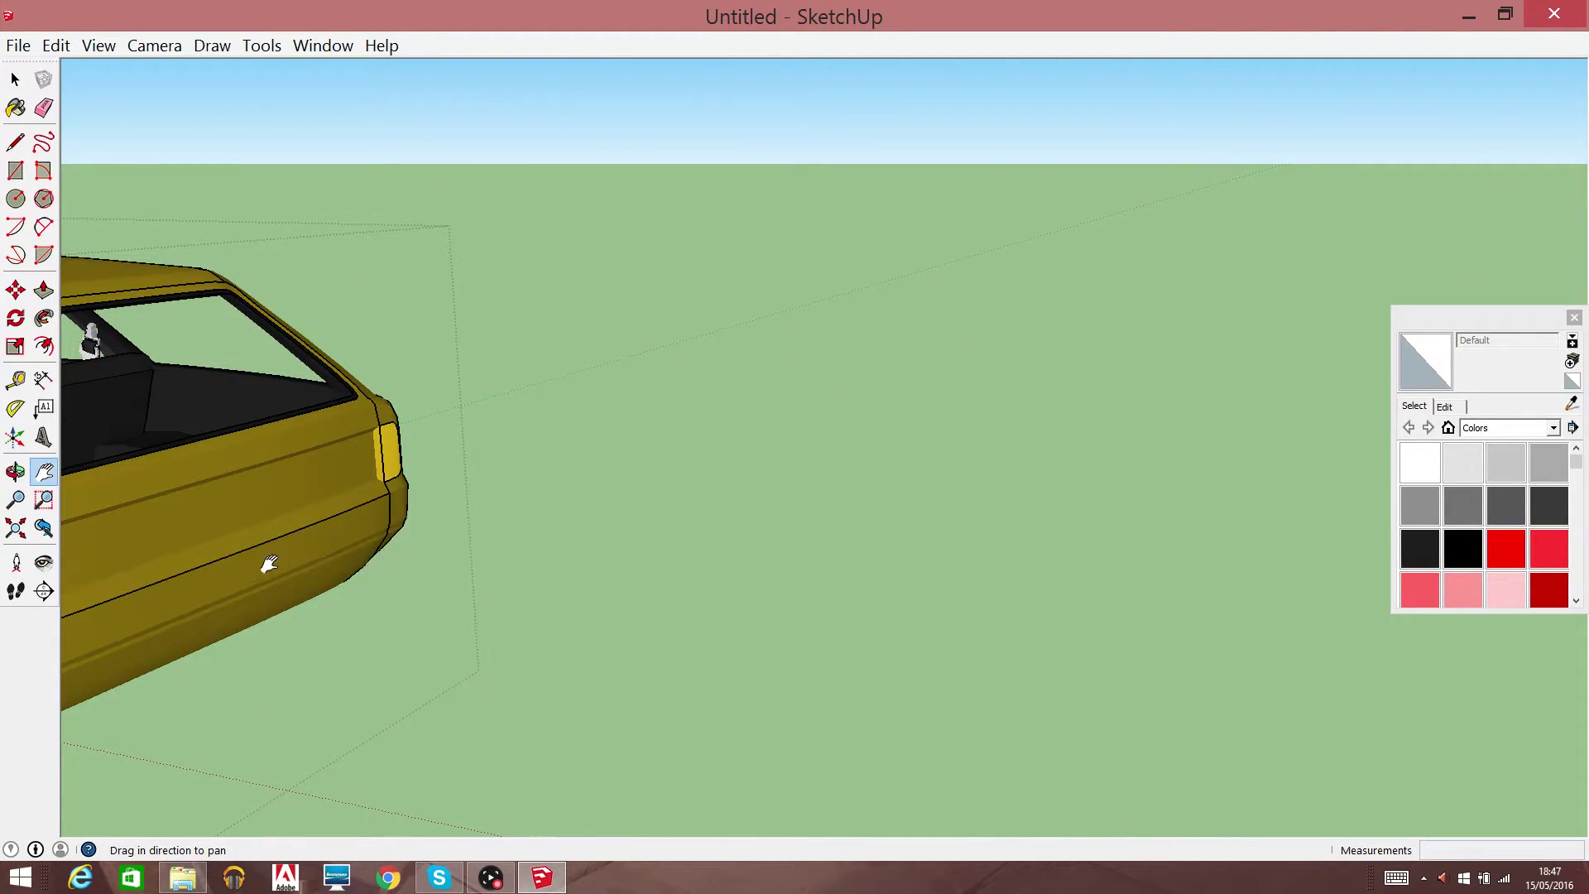
left_click_drag(265, 560, 1365, 391)
mouse_move(1366, 390)
middle_mouse_down()
mouse_move(1013, 340)
mouse_move(1082, 582)
mouse_move(1192, 660)
mouse_move(717, 699)
middle_mouse_up()
Drill into the car group and erase the front seat
left_click(16, 80)
left_click(490, 529)
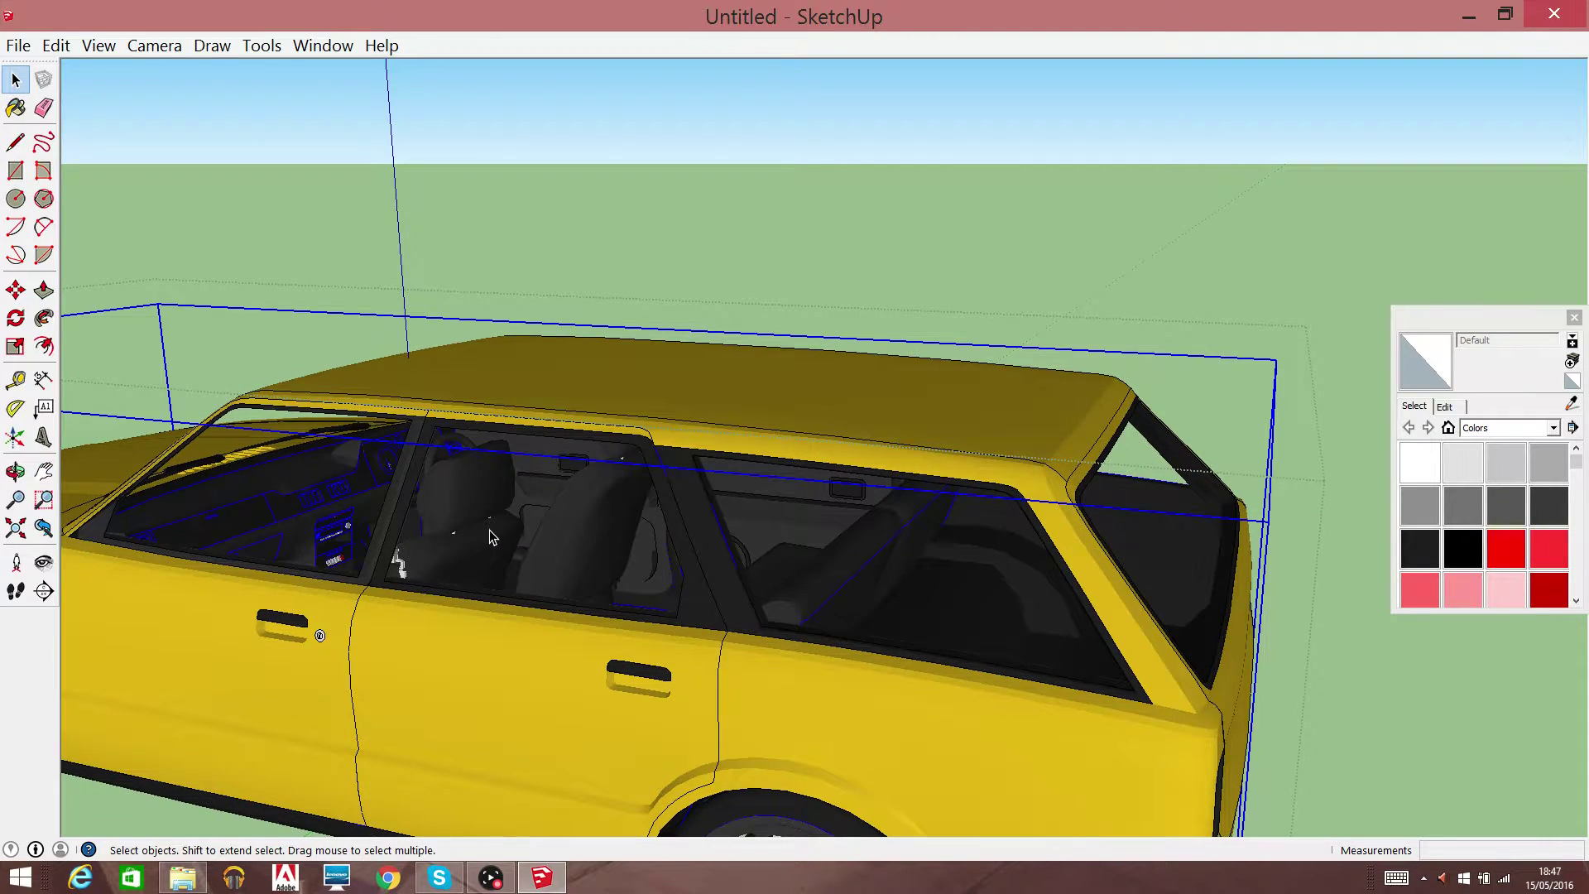
double_click(489, 530)
double_click(489, 531)
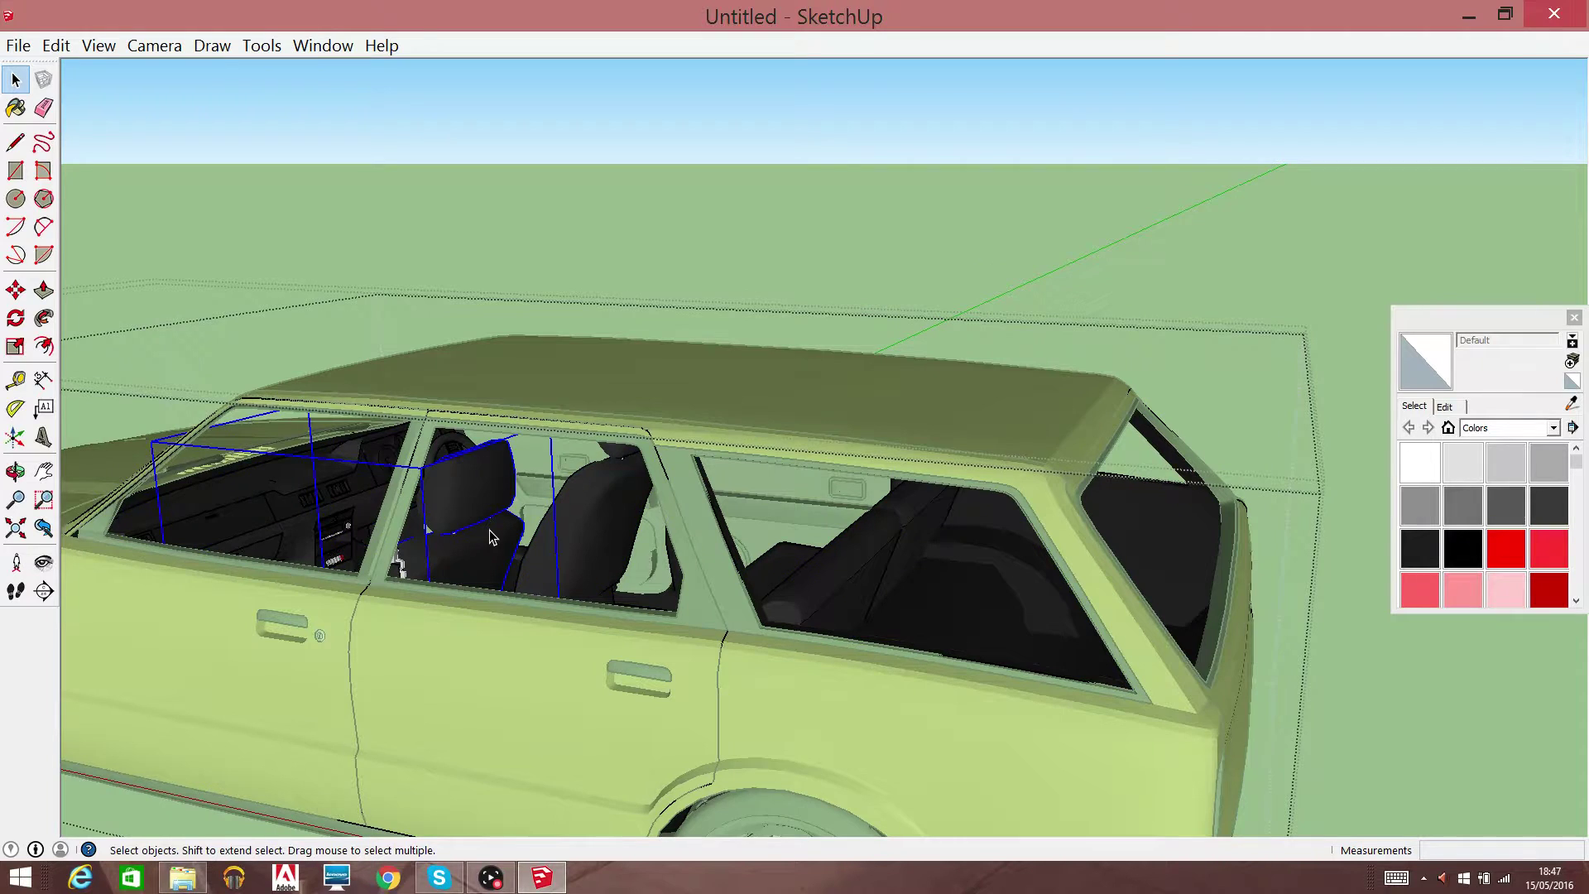
right_click(480, 544)
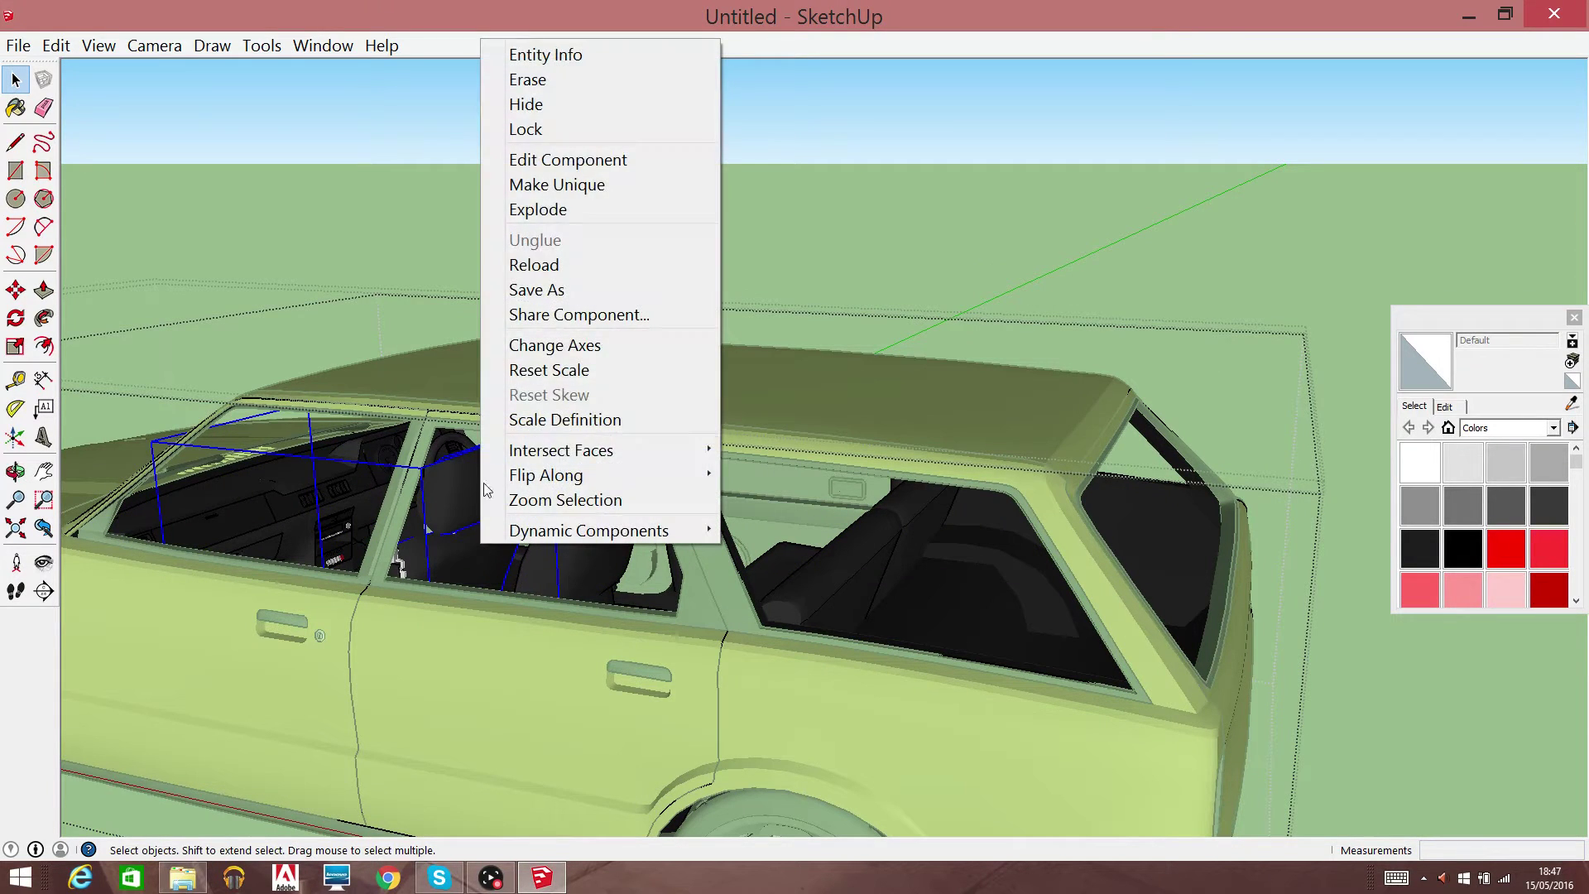
left_click(595, 79)
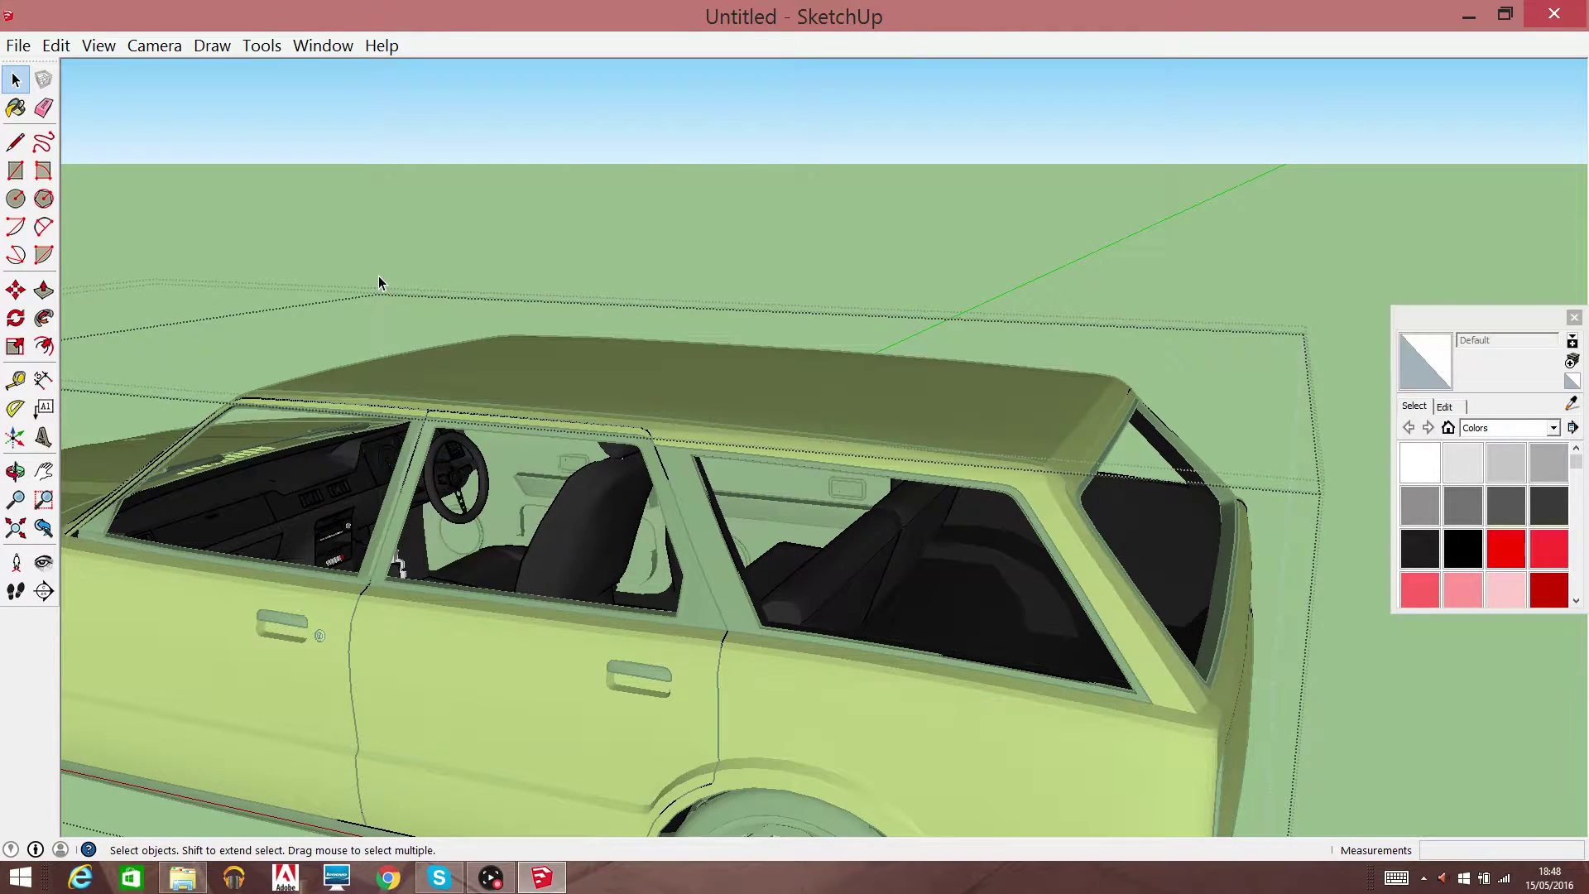
left_click(368, 346)
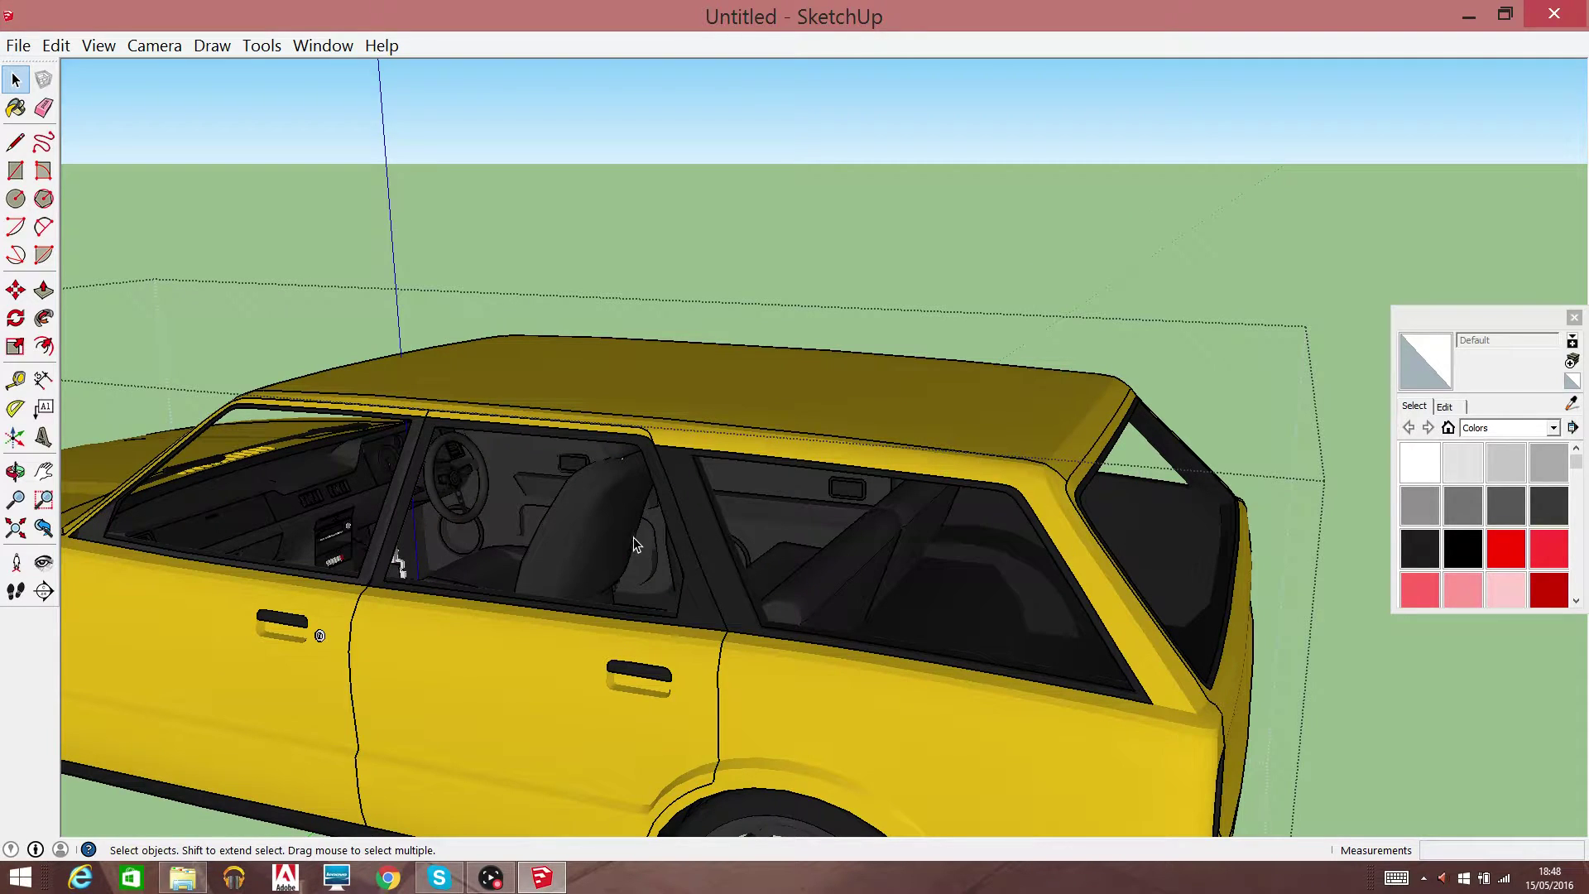
Open the interior group and erase the nested rear seat group
left_click(823, 567)
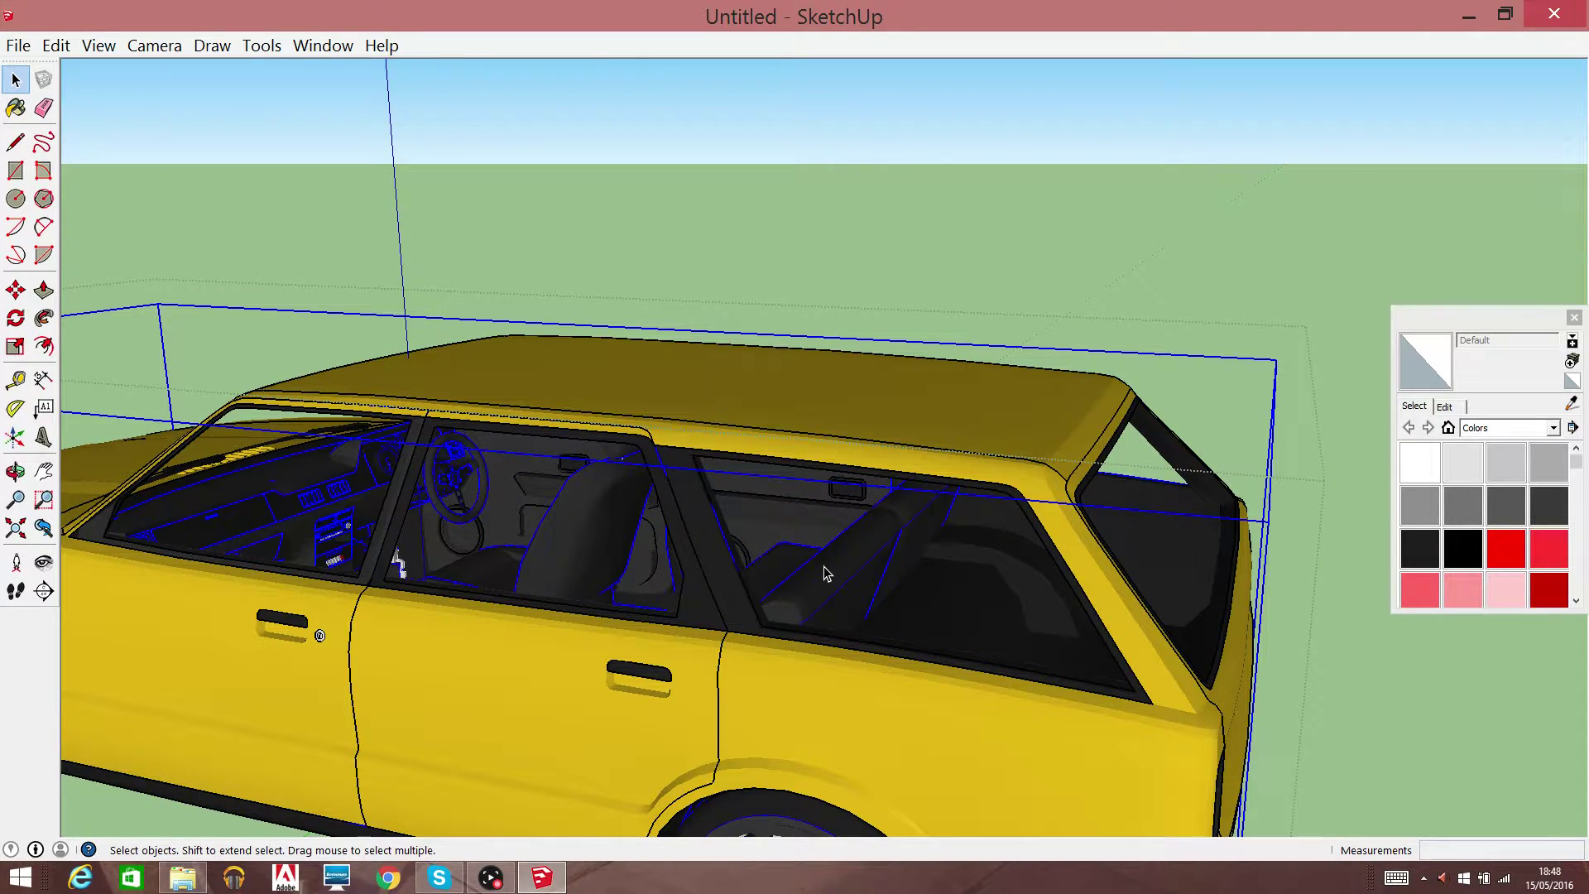
double_click(825, 571)
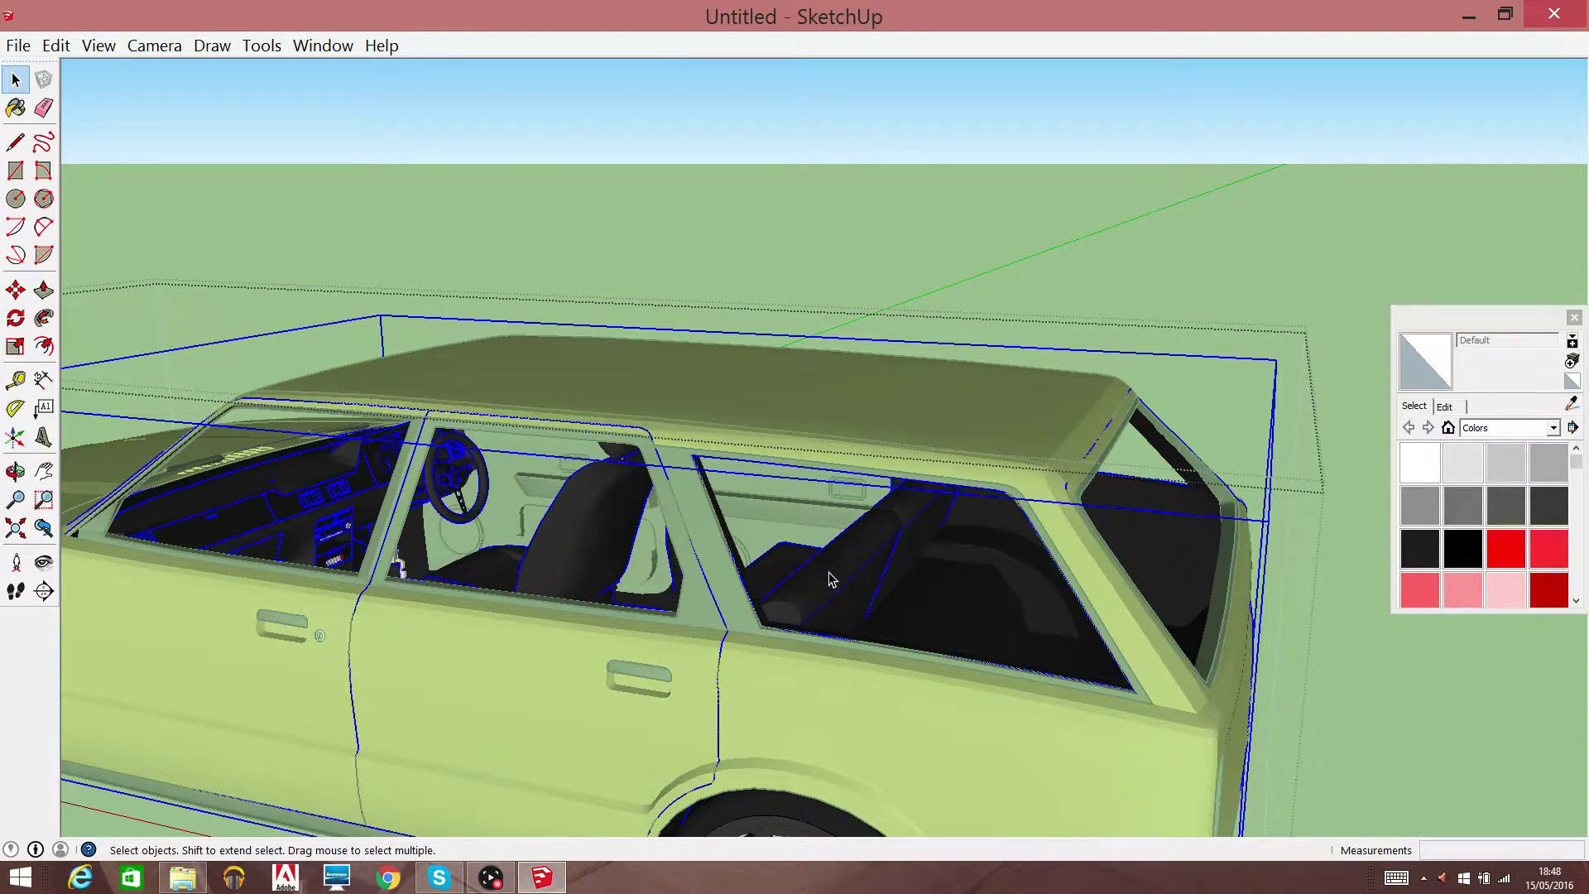
double_click(830, 578)
right_click(832, 578)
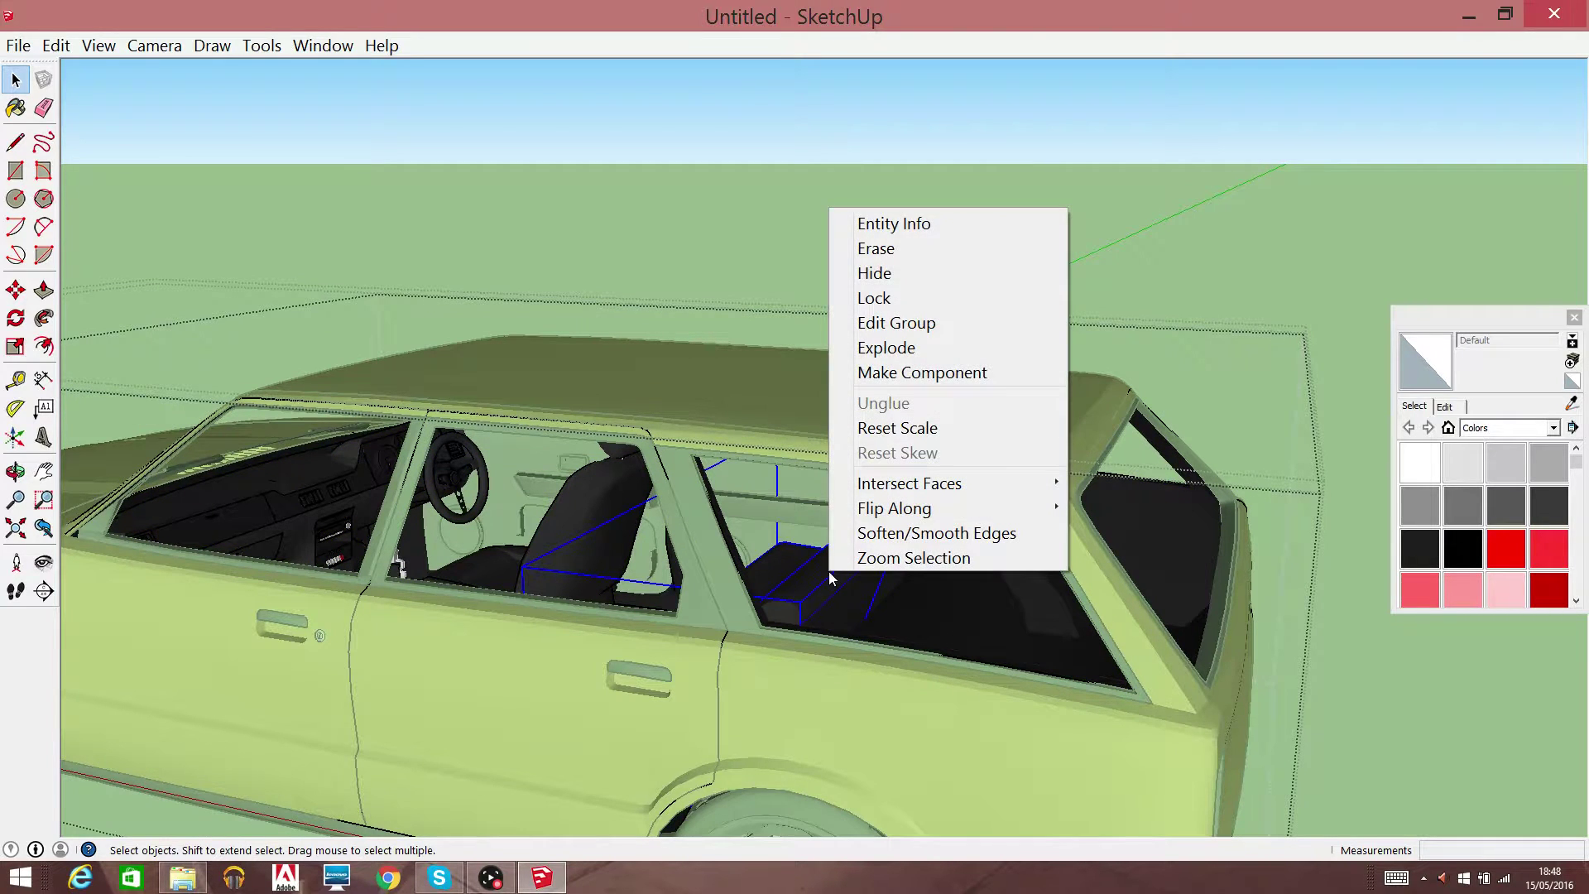
left_click(912, 251)
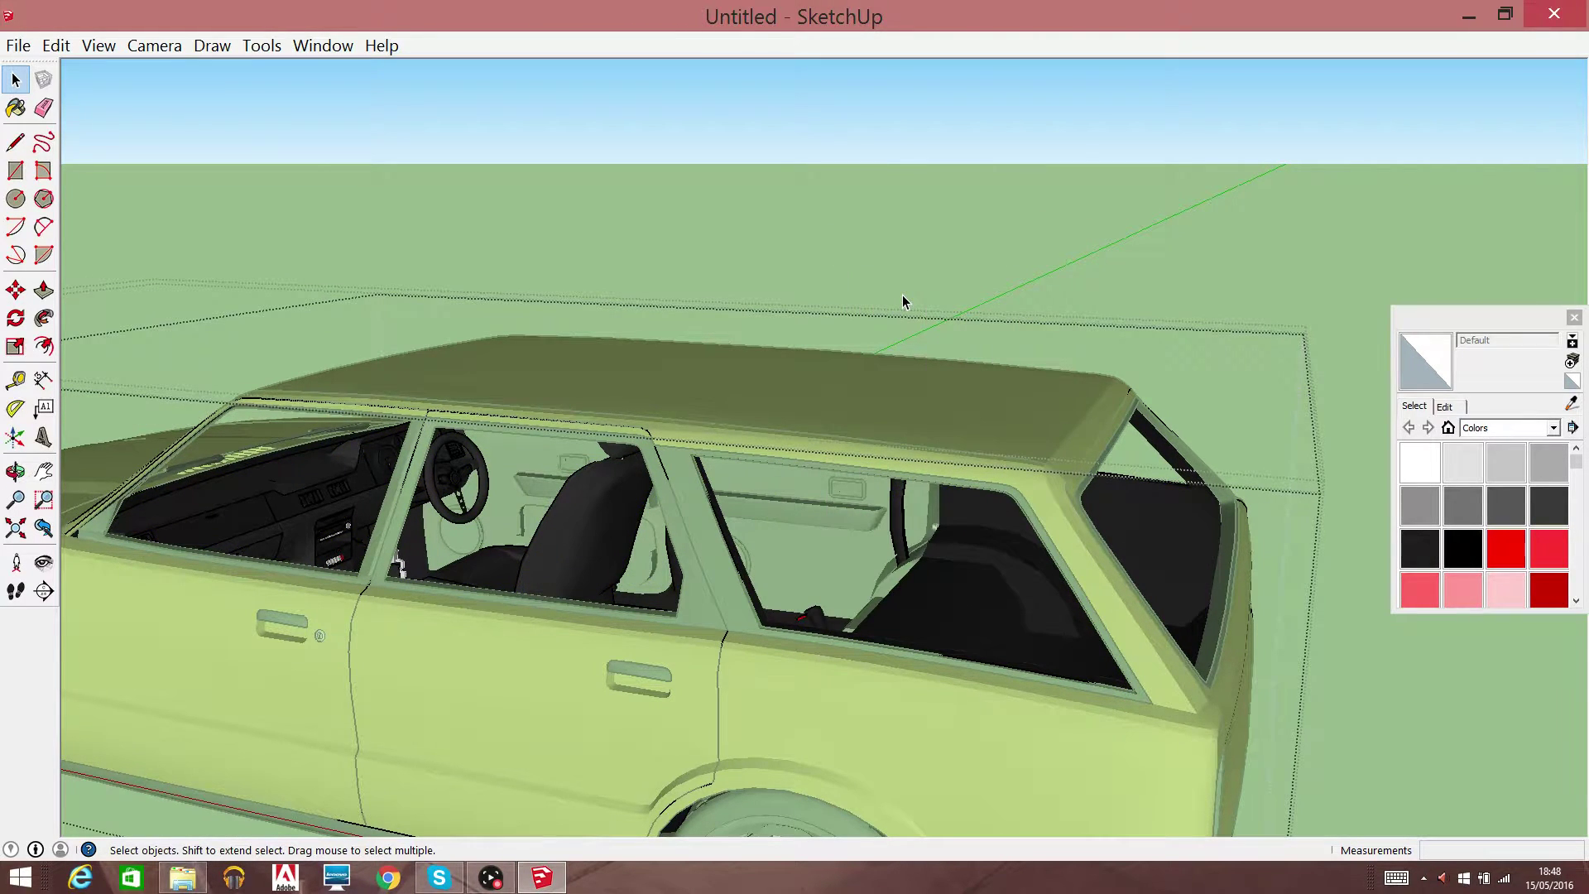
left_click(478, 600)
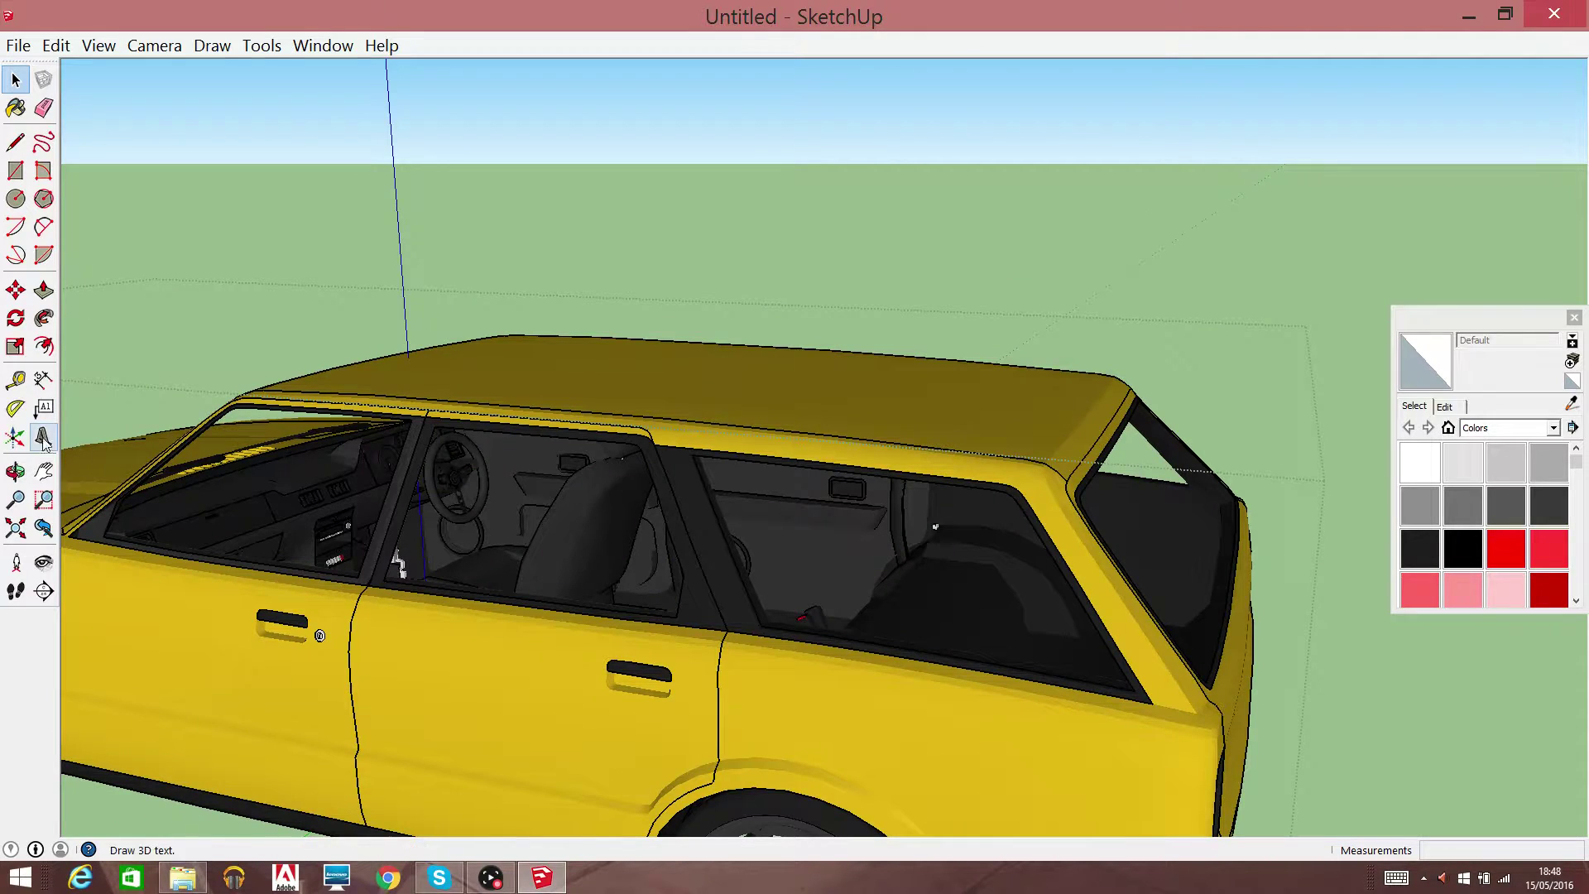
left_click(44, 471)
right_click(755, 507)
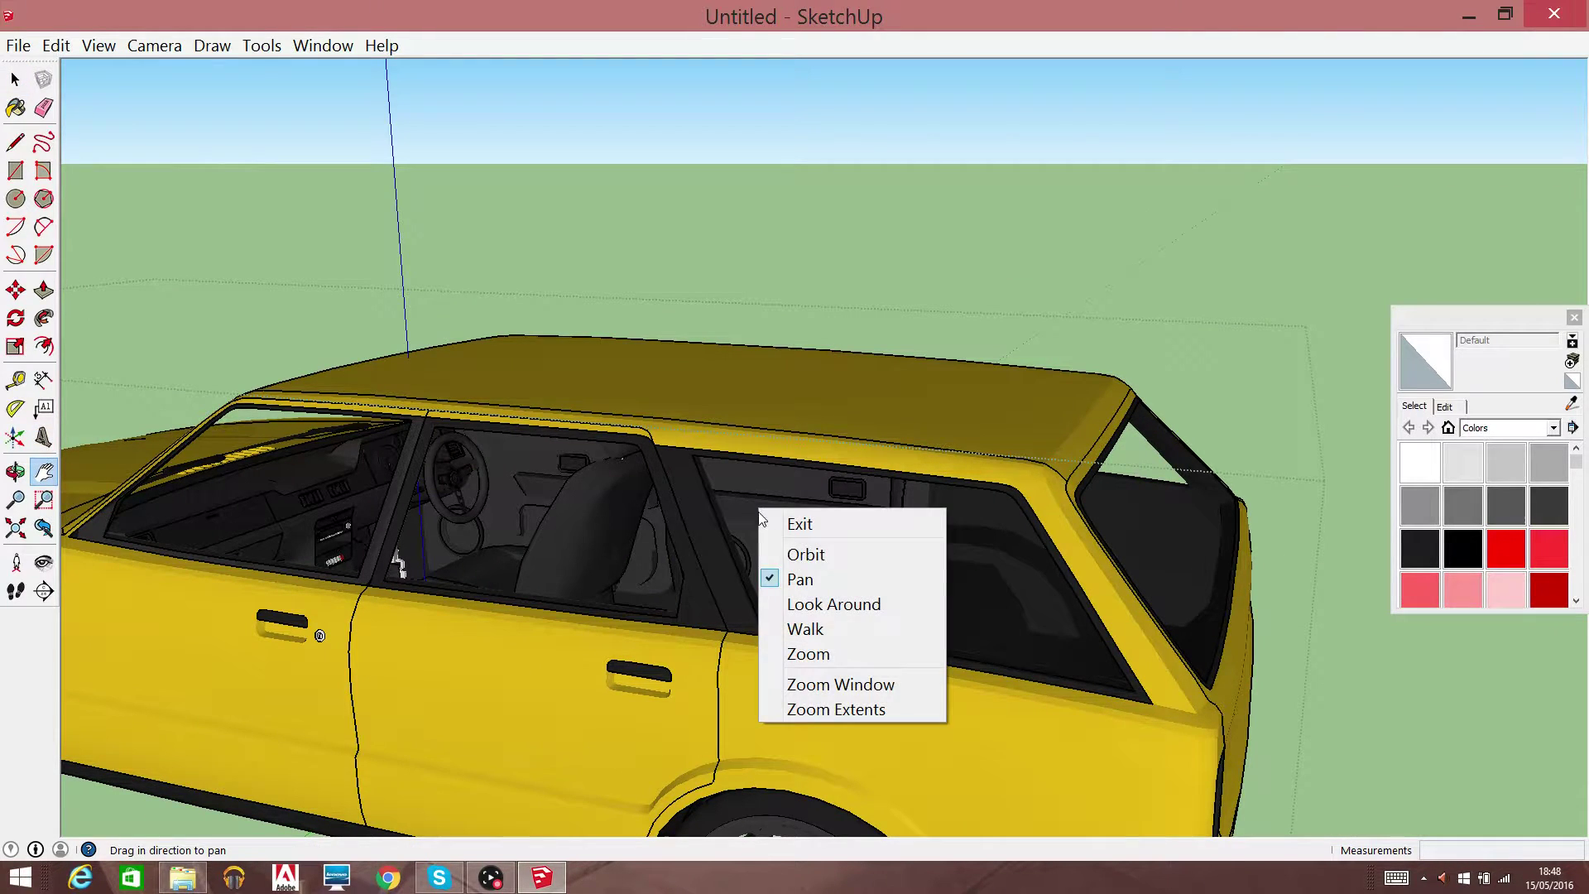
Zoom and pan inside the car to the inner door panel, then open it for editing
right_click(818, 654)
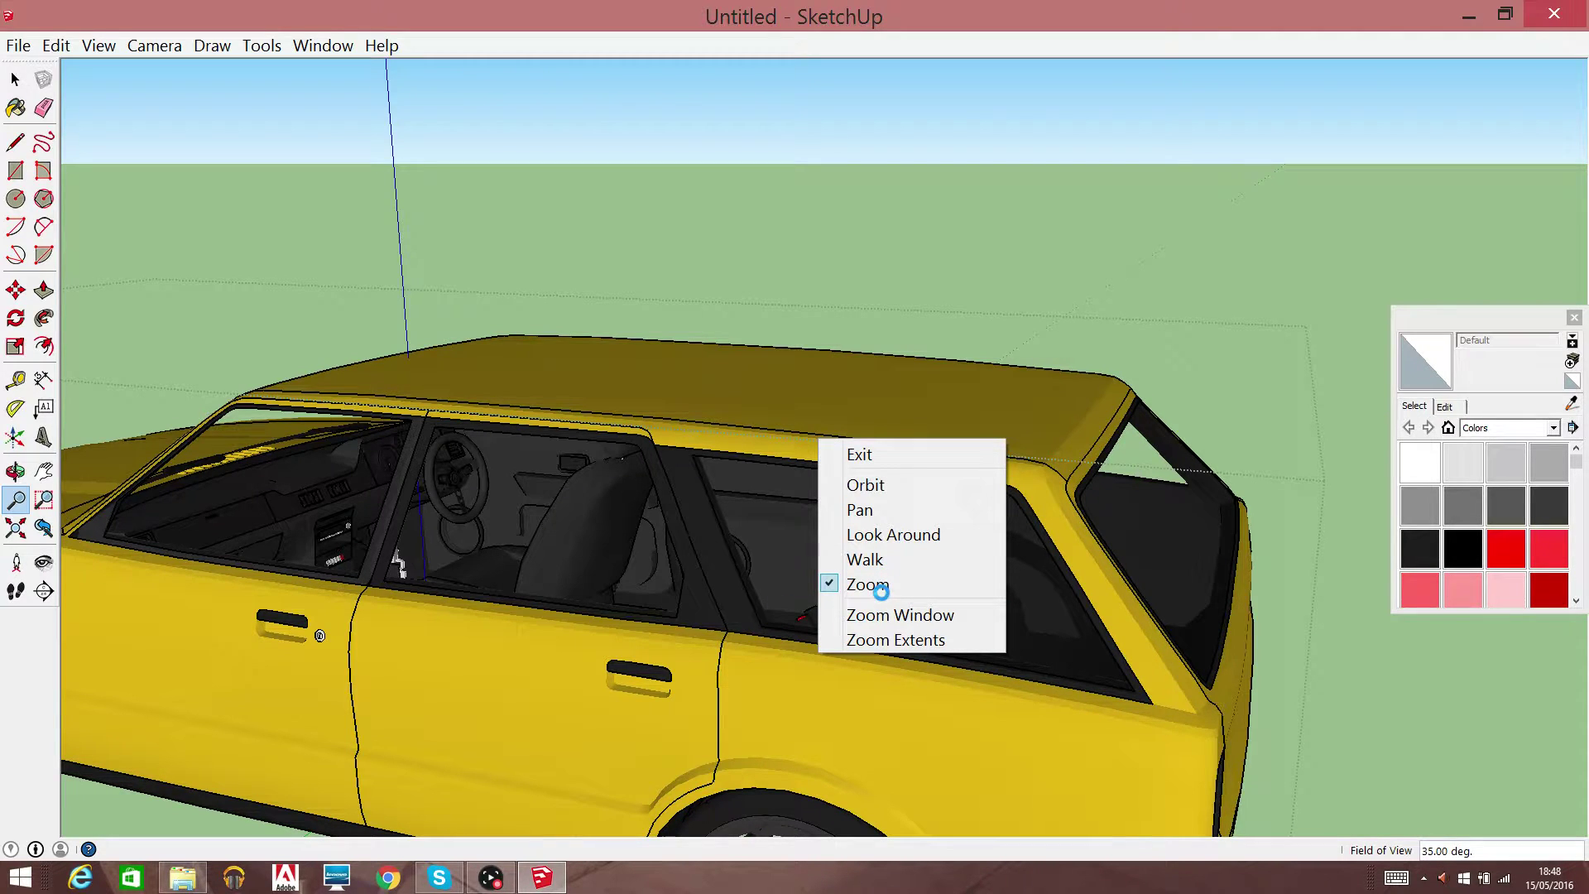
left_click(880, 591)
left_click_drag(740, 756, 865, 461)
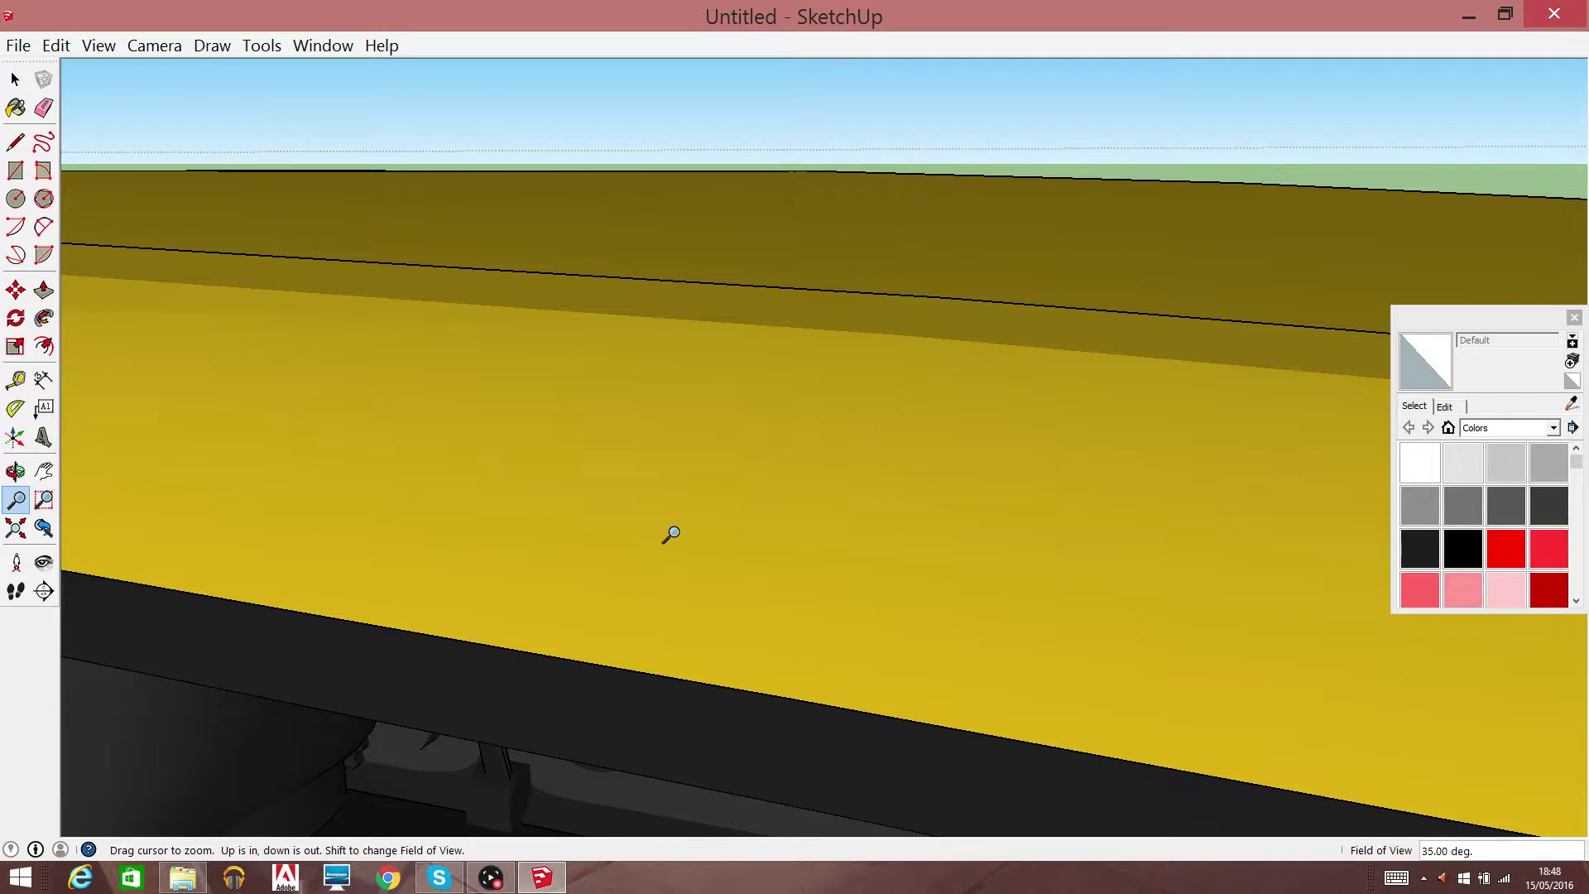
right_click(672, 534)
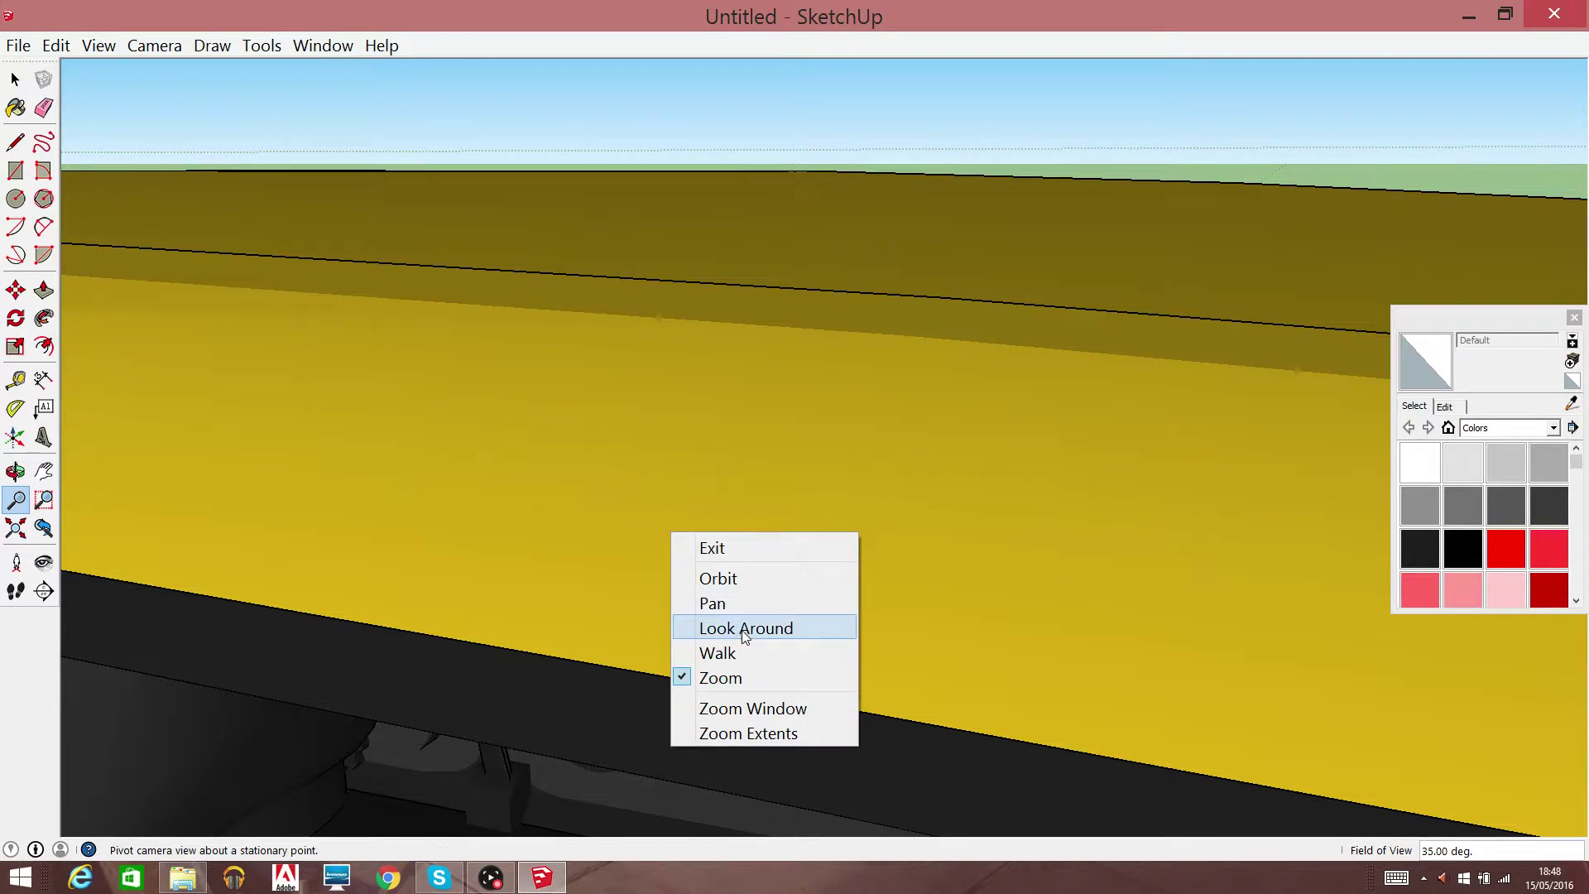
left_click(728, 605)
mouse_move(728, 609)
left_mouse_down()
mouse_move(887, 297)
mouse_move(912, 220)
mouse_move(880, 213)
left_mouse_up()
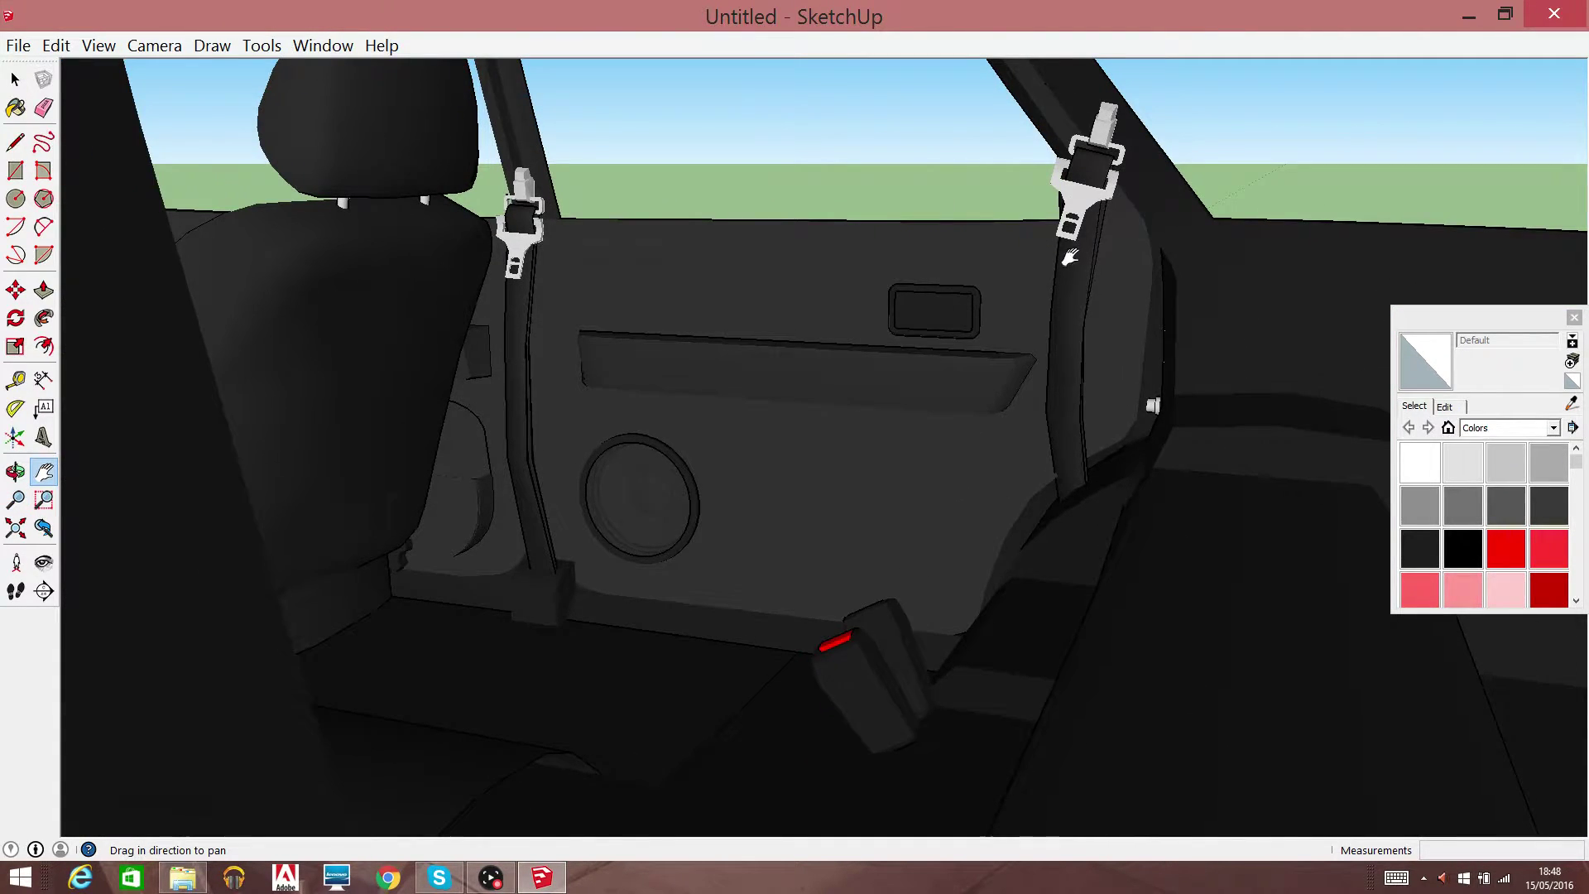
left_click_drag(1070, 257, 867, 481)
left_click(15, 78)
double_click(742, 351)
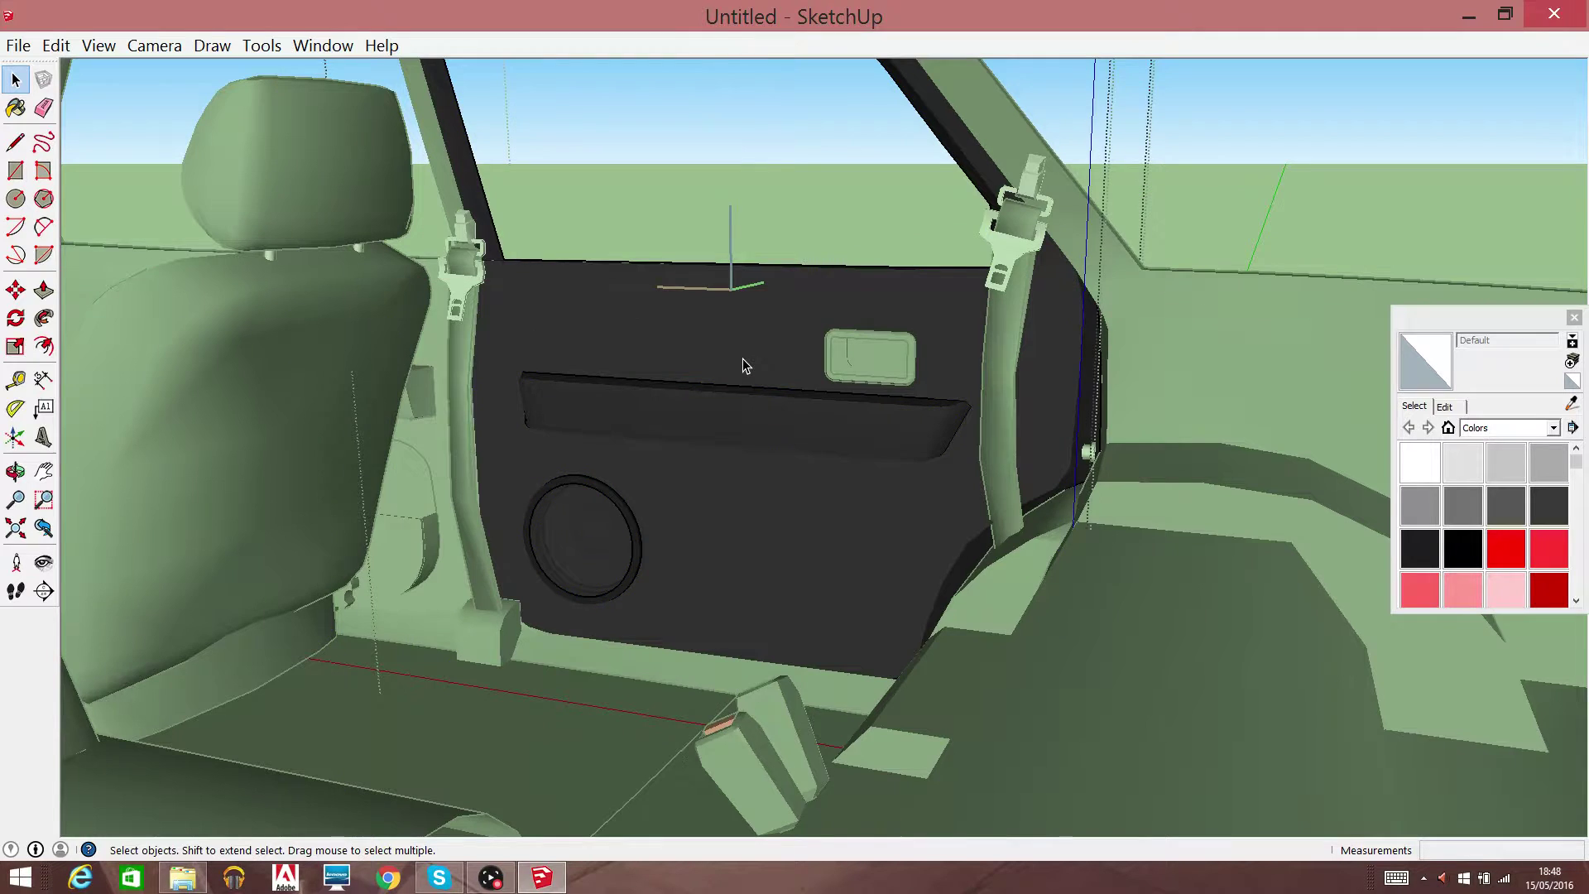
Erase the door panel face plus the dark armrest face and its outline
left_click(743, 357)
right_click(742, 357)
left_click(777, 401)
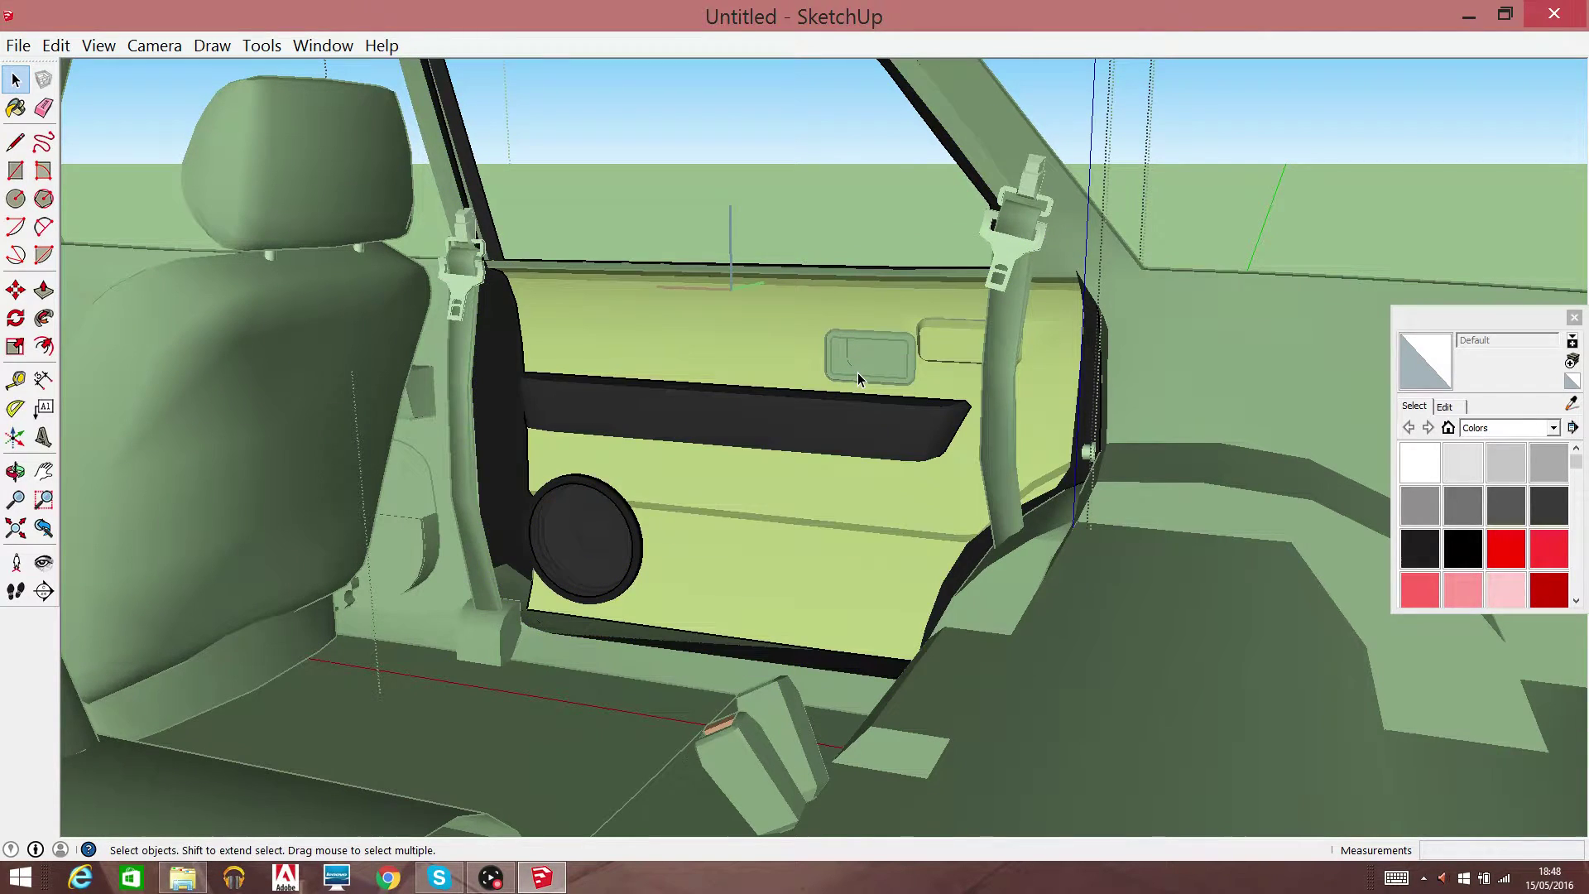
left_click(960, 403)
left_click(898, 419)
right_click(898, 419)
left_click(941, 457)
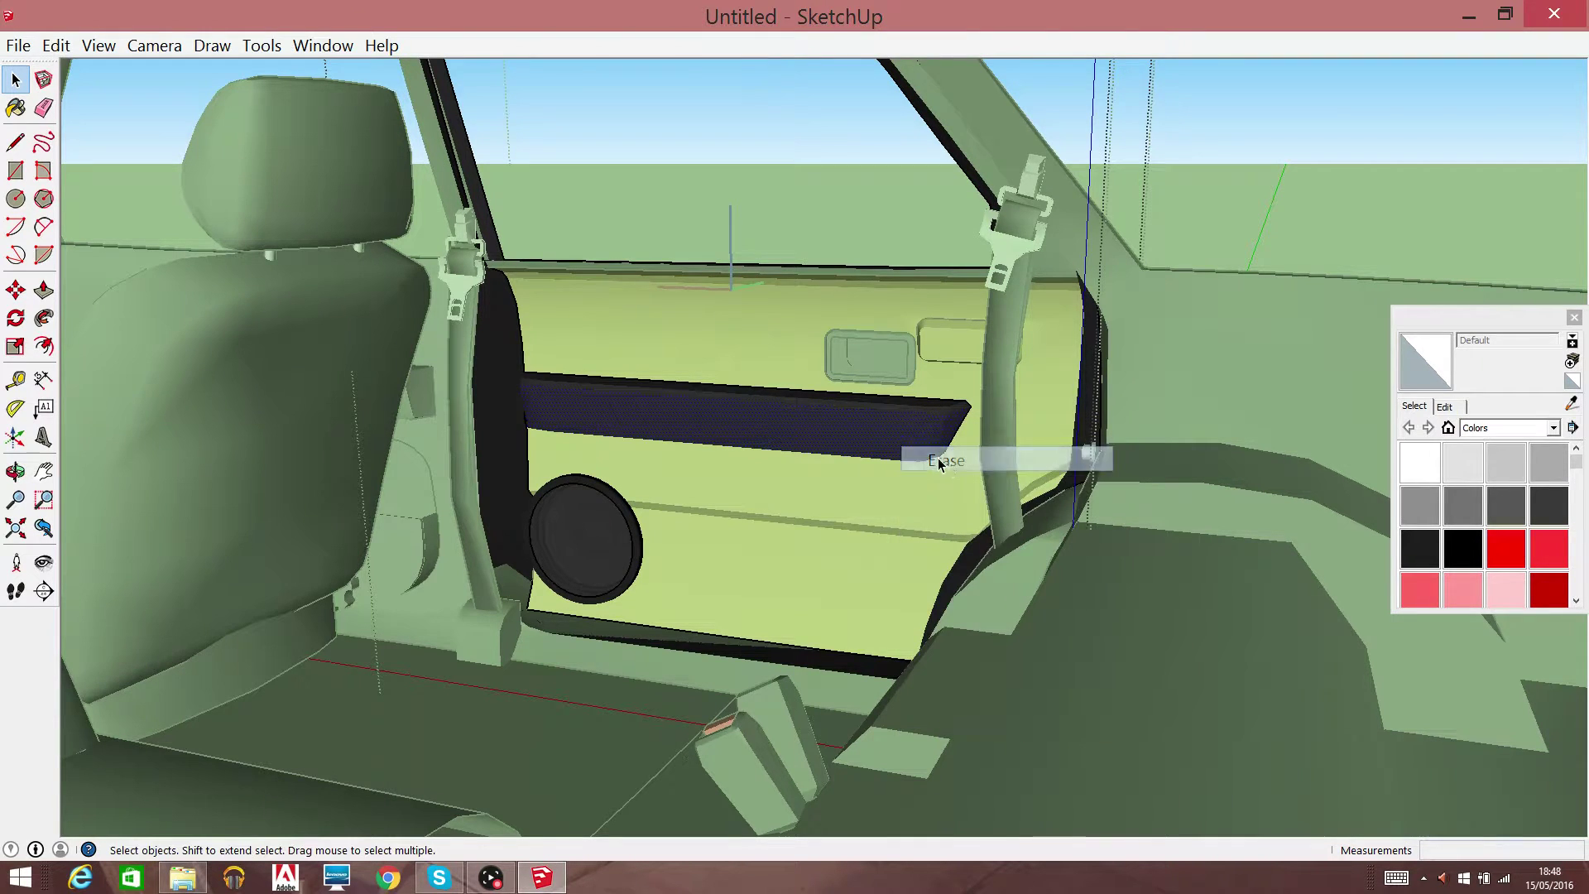
left_click(924, 414)
right_click(924, 414)
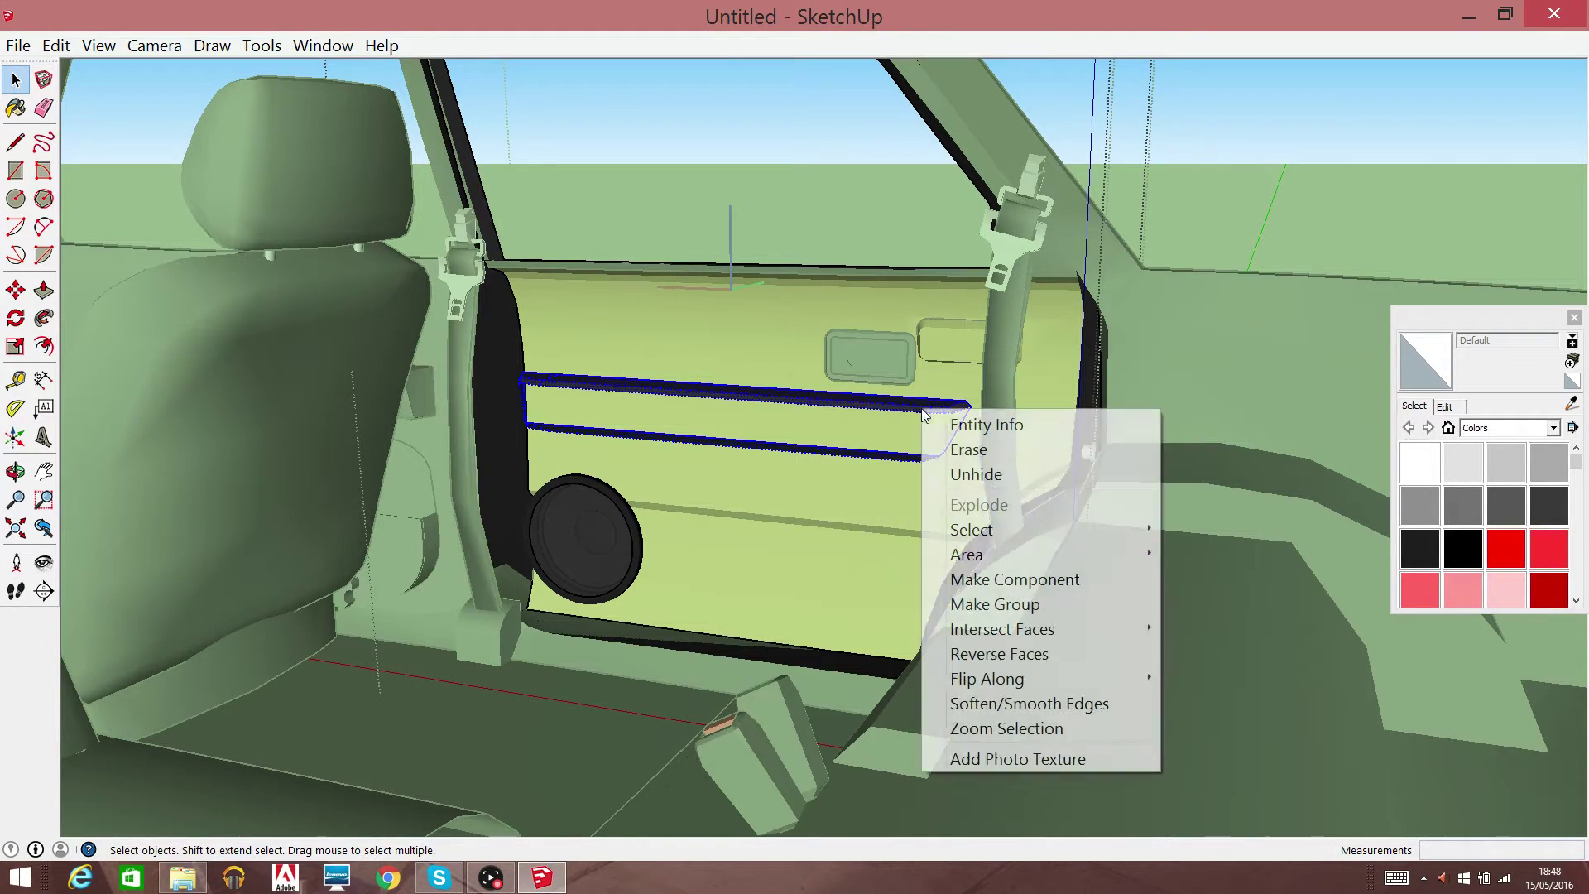
left_click(960, 448)
Erase the door speaker component
left_click(613, 517)
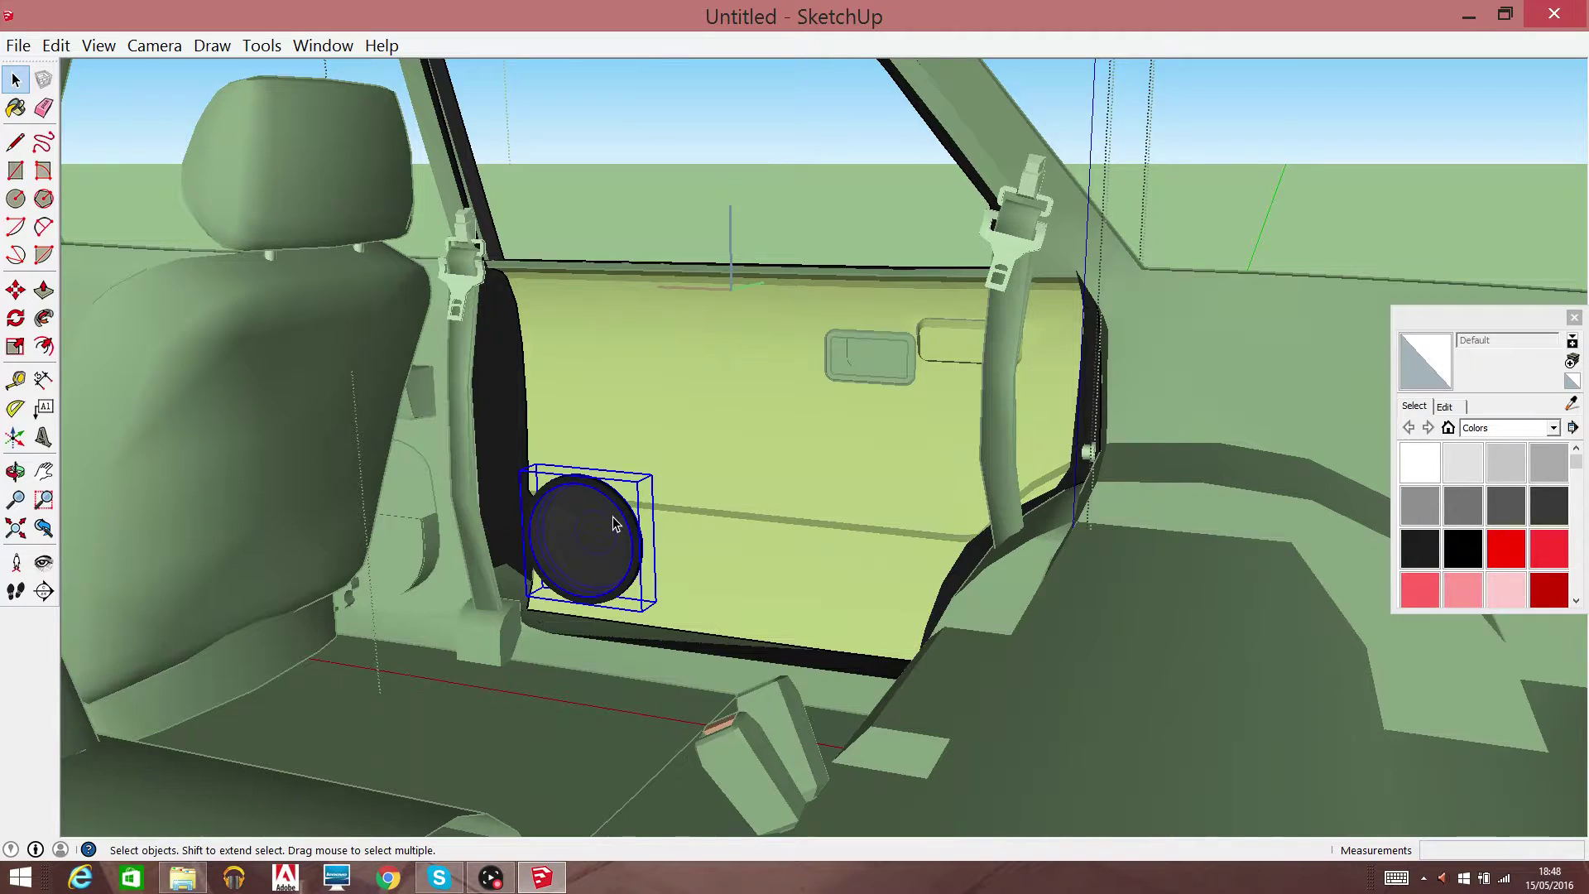
double_click(612, 516)
left_click(613, 516)
left_click(696, 547)
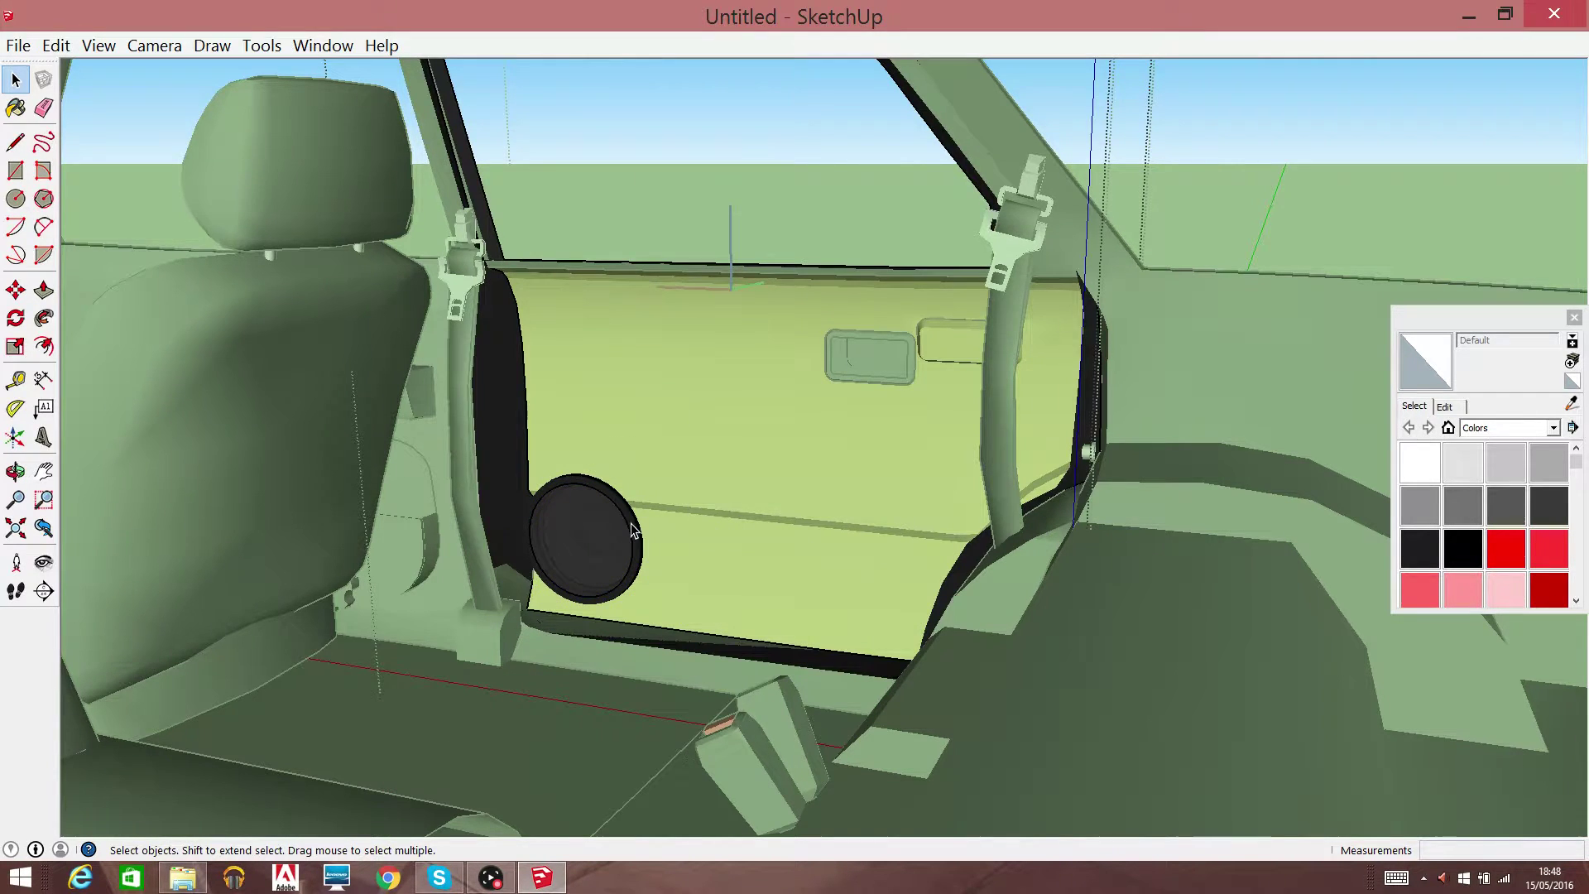
left_click(607, 534)
right_click(607, 536)
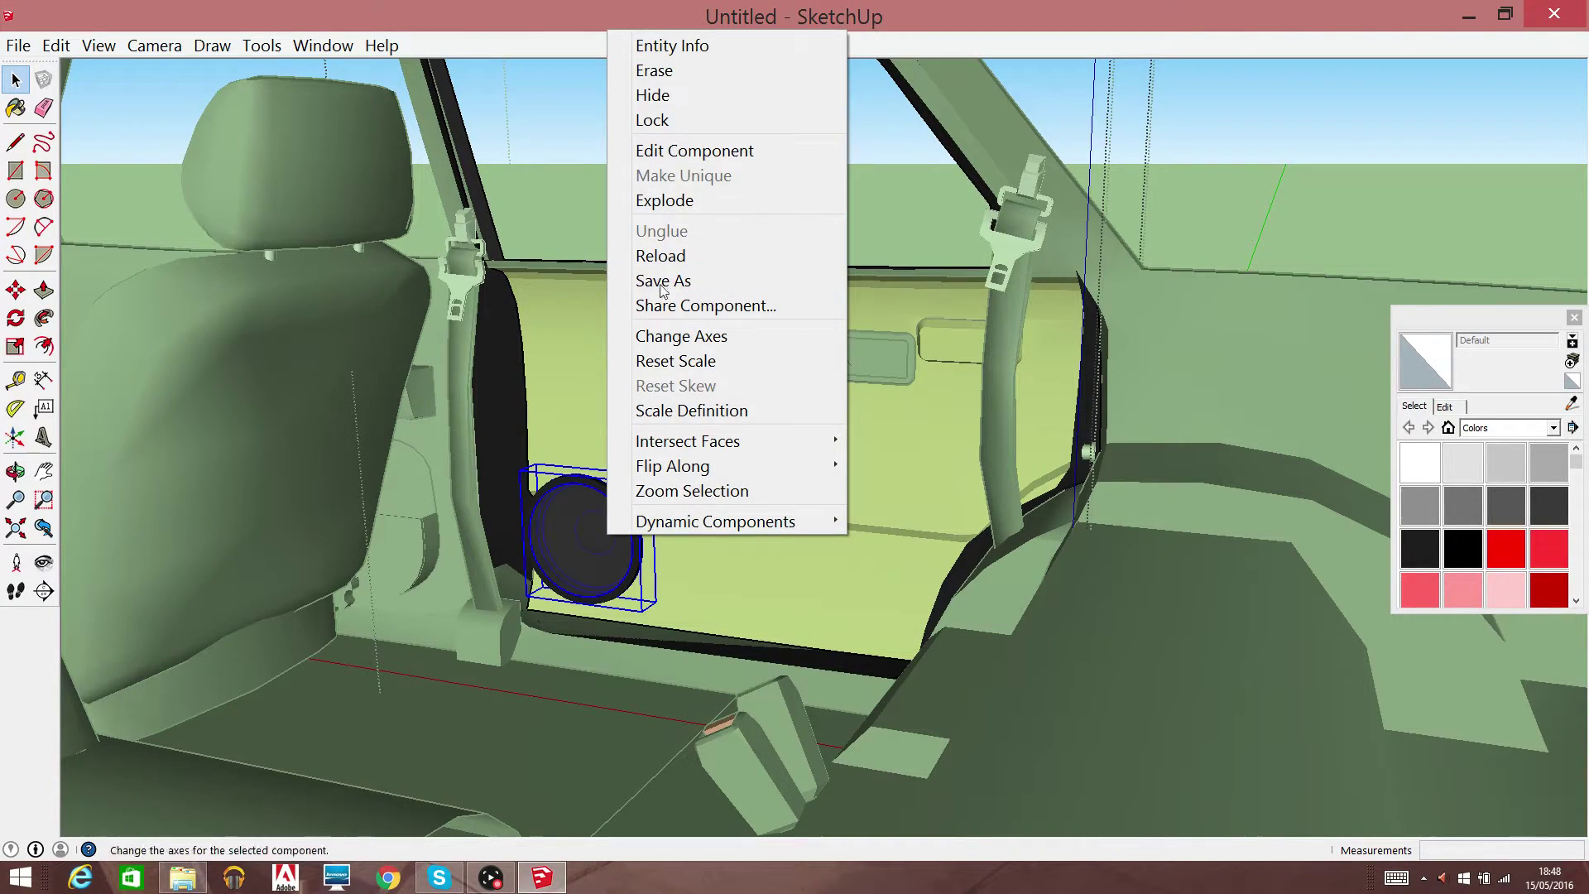
left_click(695, 73)
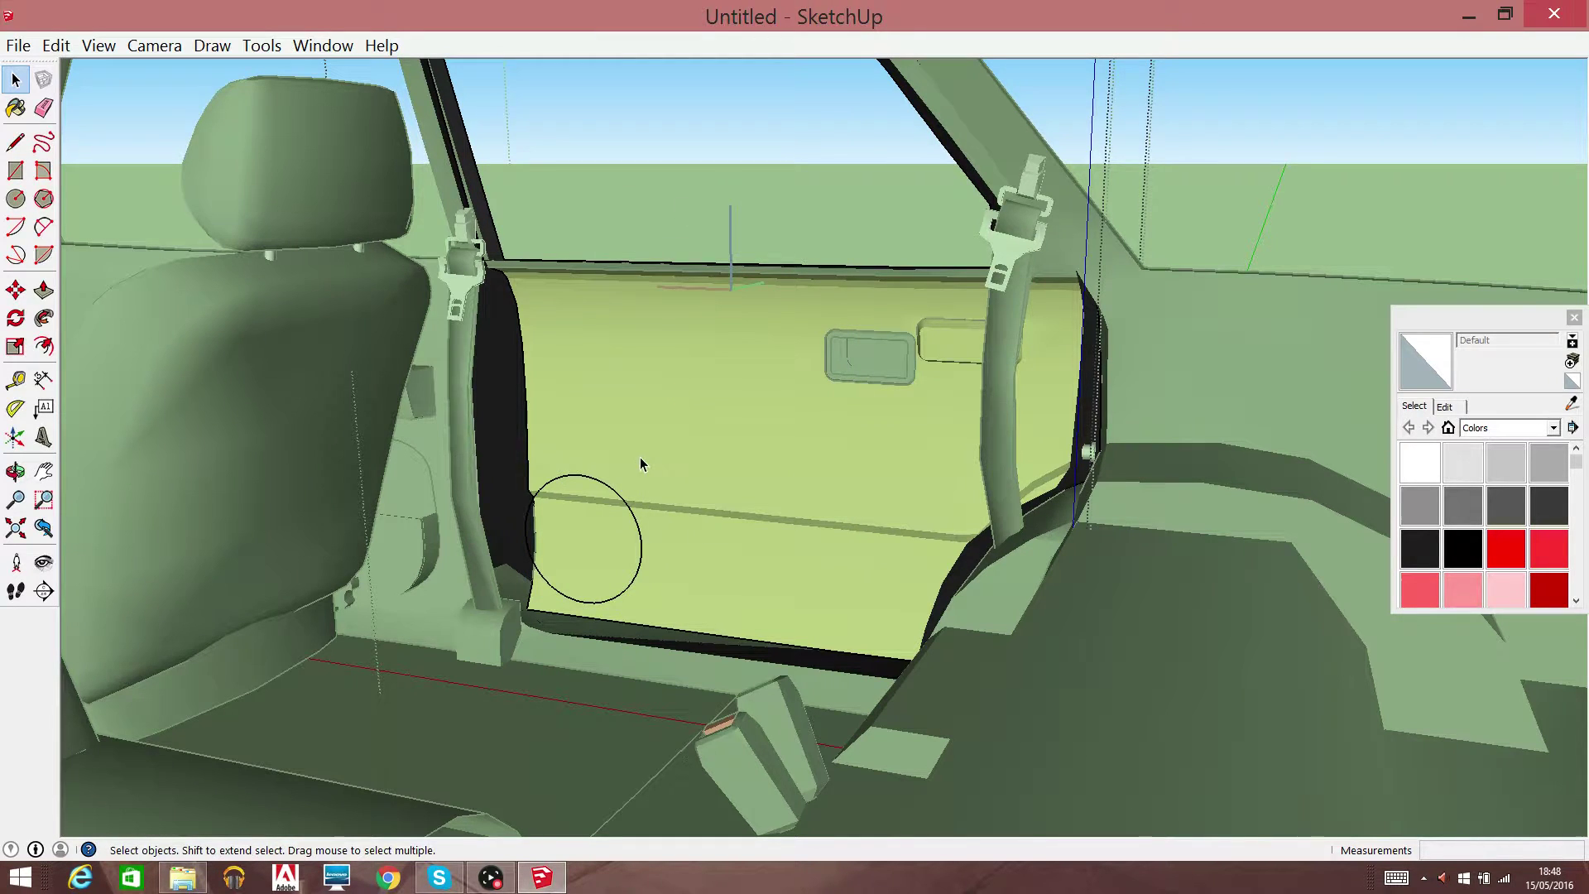
Delete the circle on the door and the black panel in the handle recess
right_click(623, 503)
left_click(654, 536)
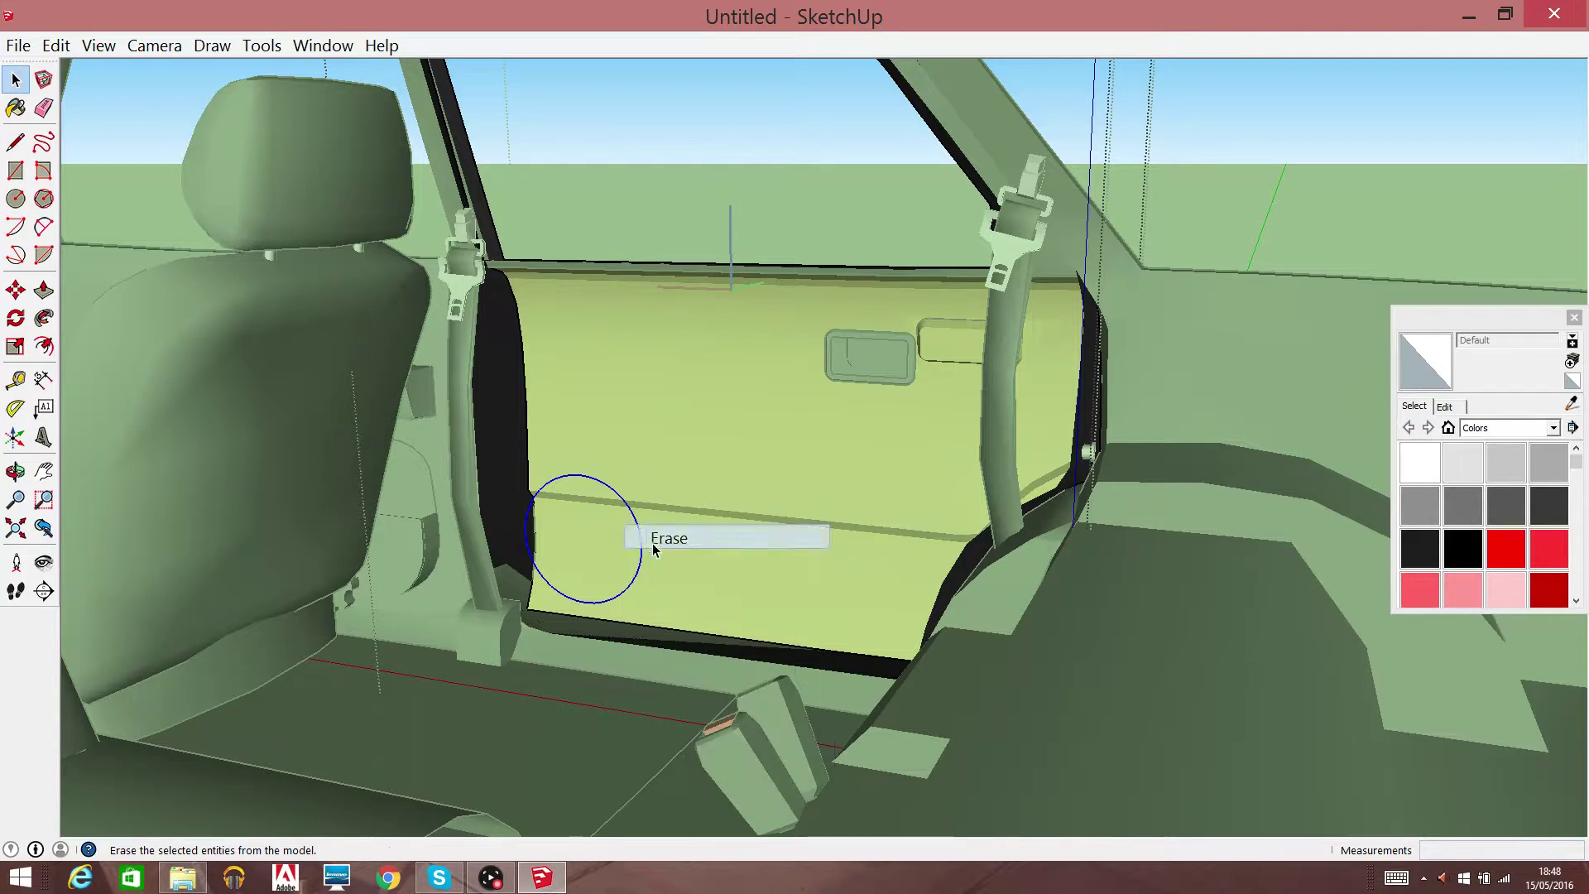
double_click(888, 351)
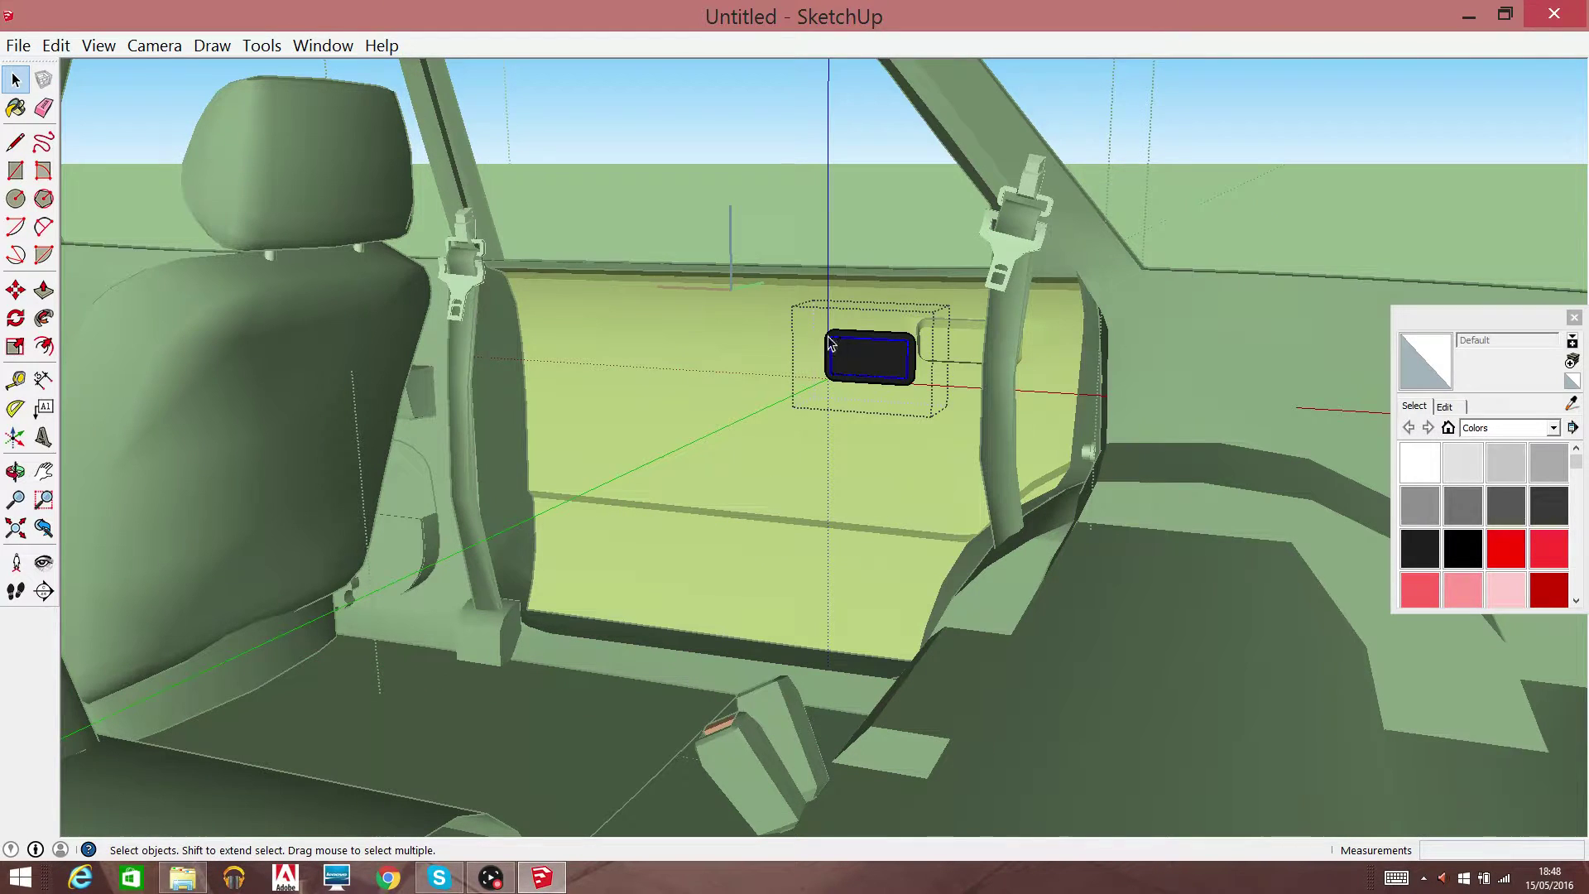
left_click(872, 360)
right_click(876, 358)
left_click(913, 393)
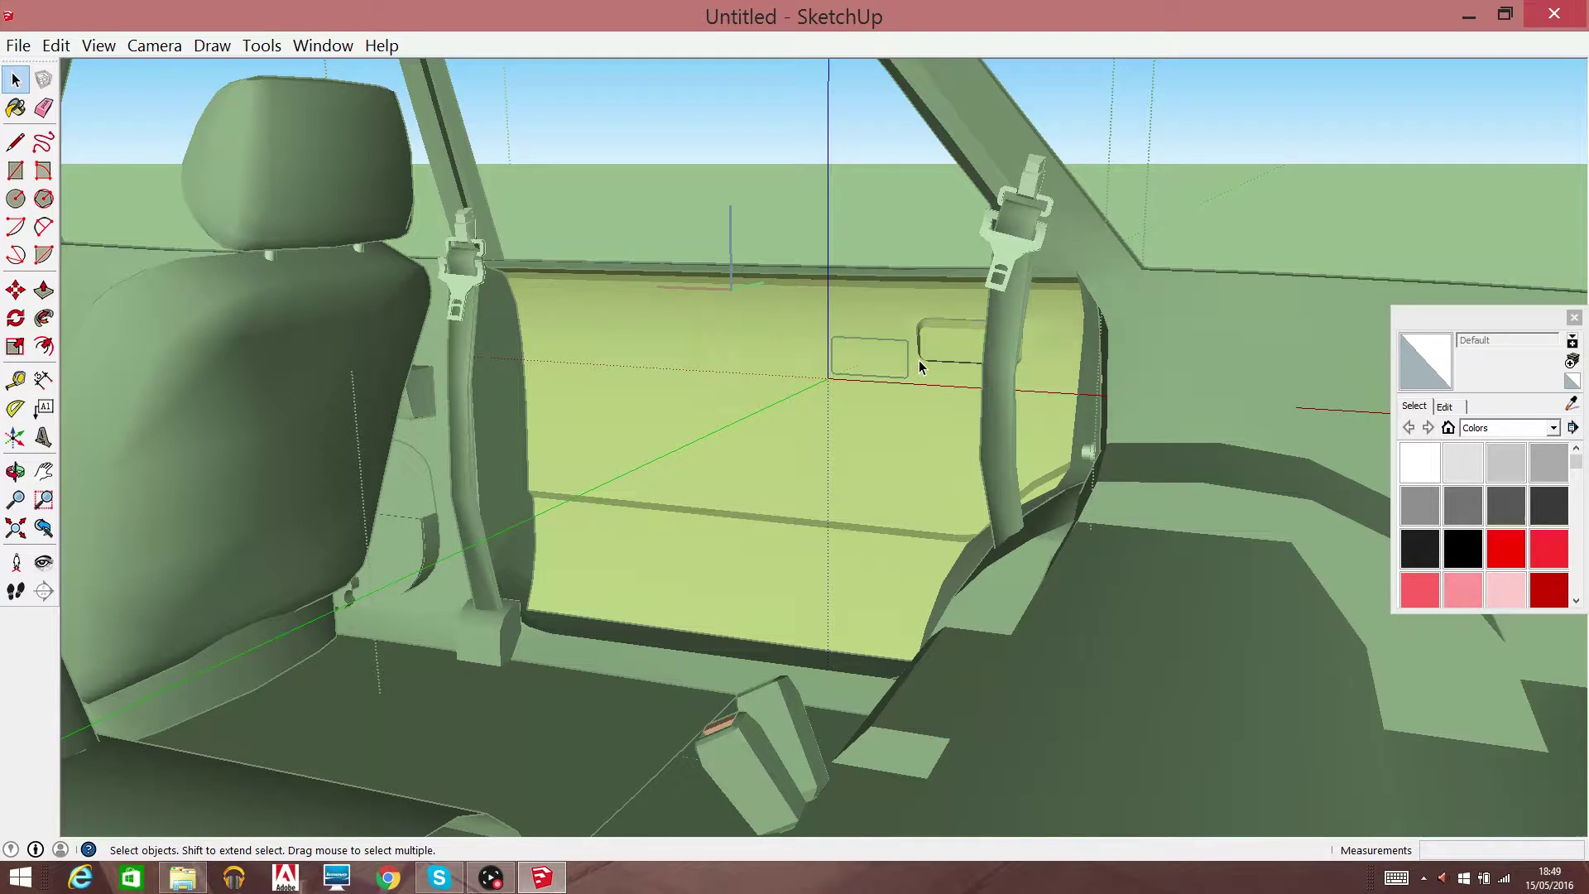
Delete the seatbelts on both the right-hand and left-hand pillars
left_click(901, 437)
double_click(903, 376)
left_click(904, 376)
left_click(848, 494)
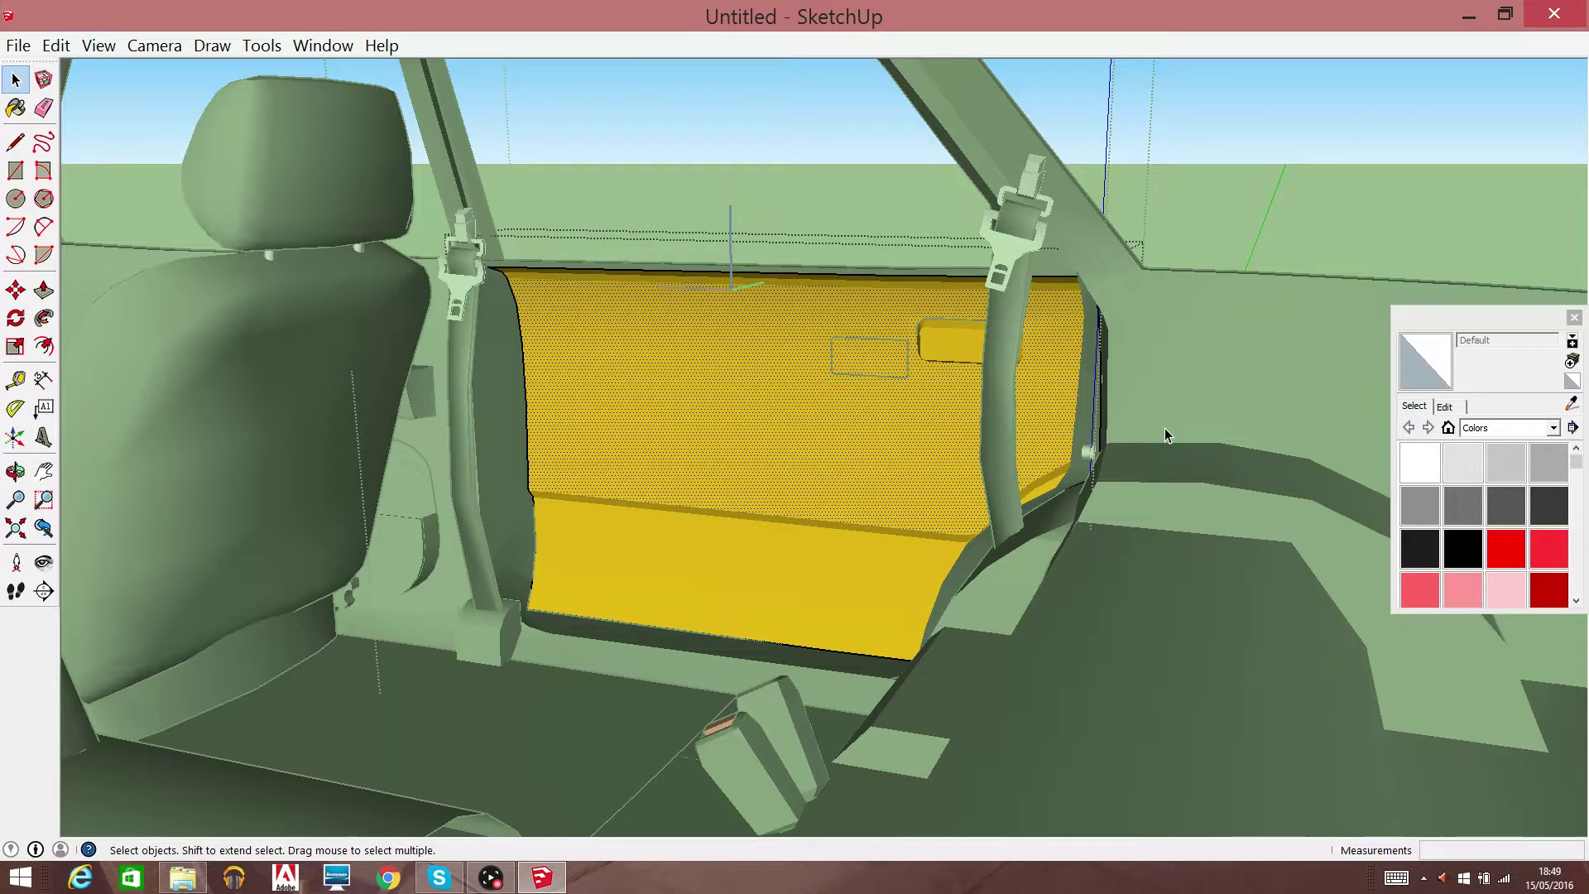
left_click(1031, 437)
triple_click(1001, 445)
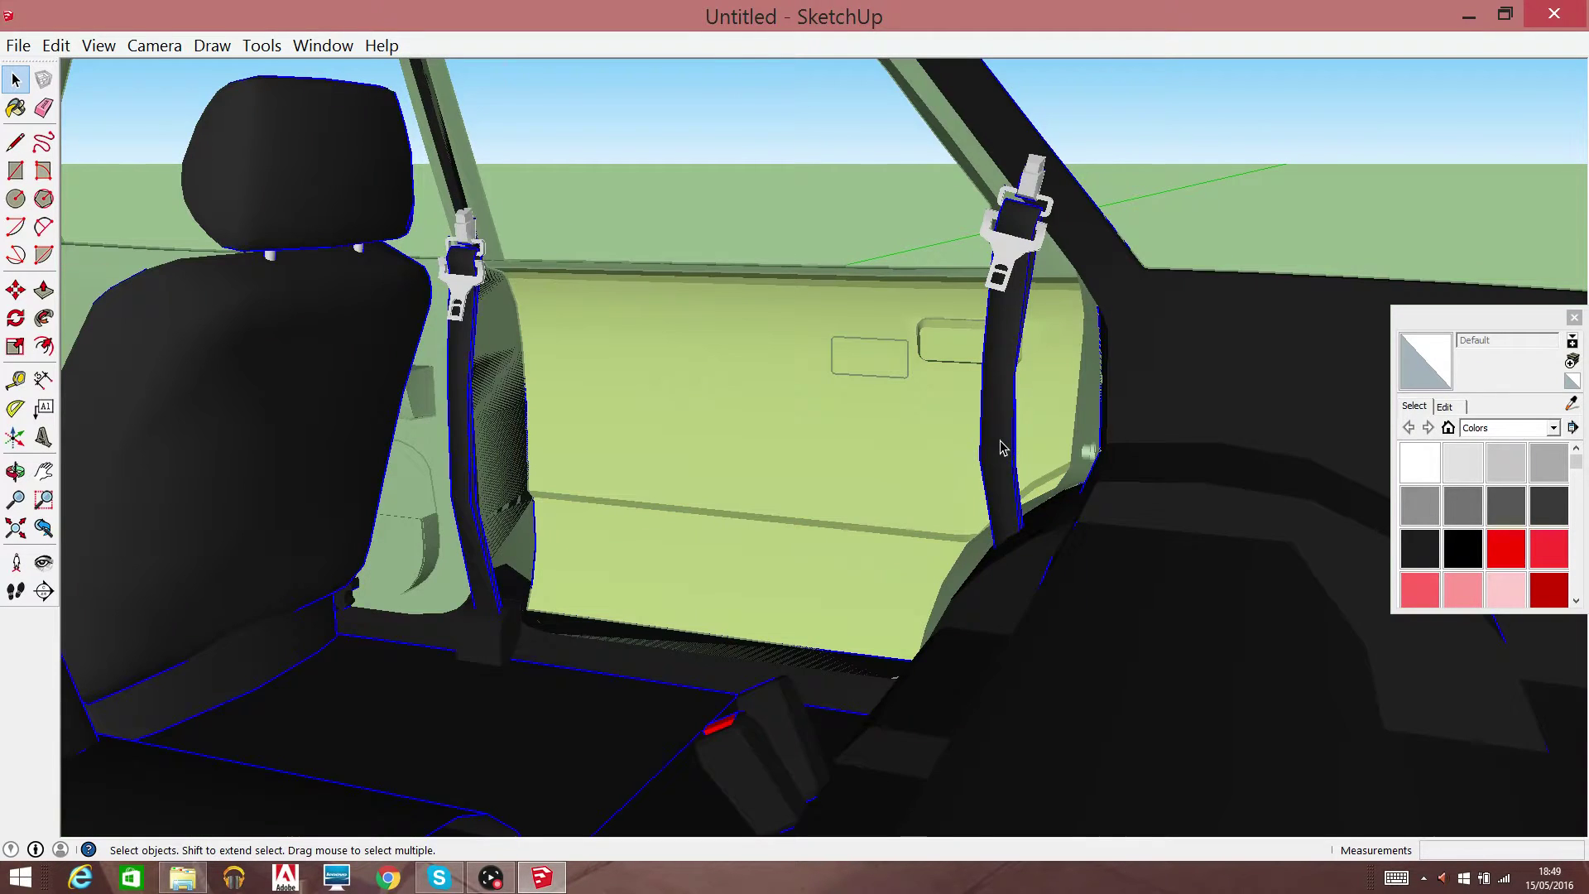
left_click(1001, 446)
right_click(1001, 447)
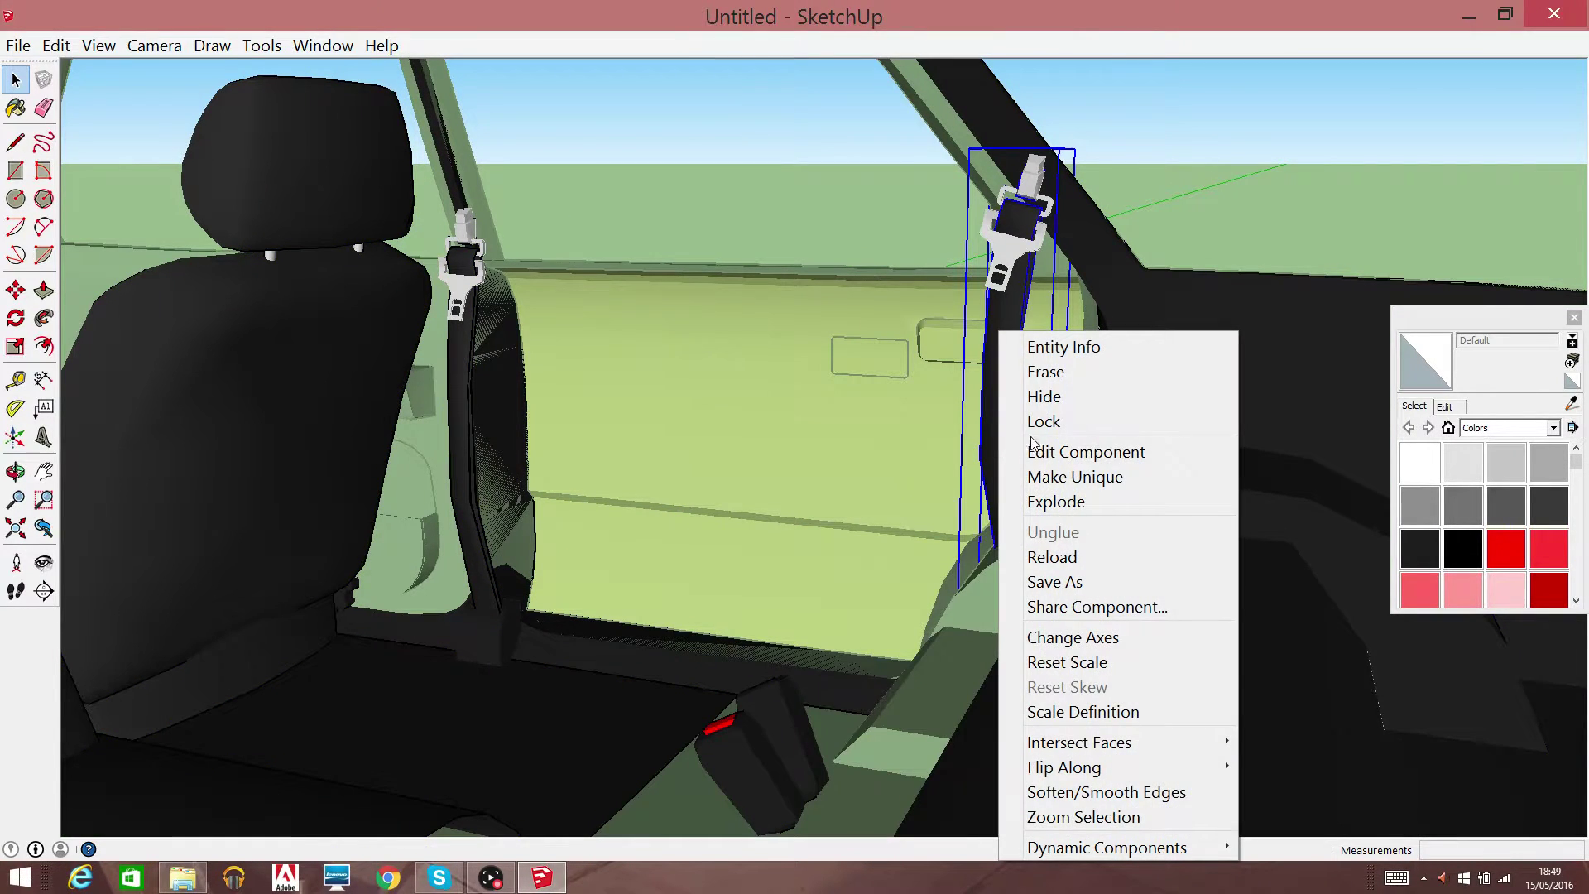
left_click(1041, 372)
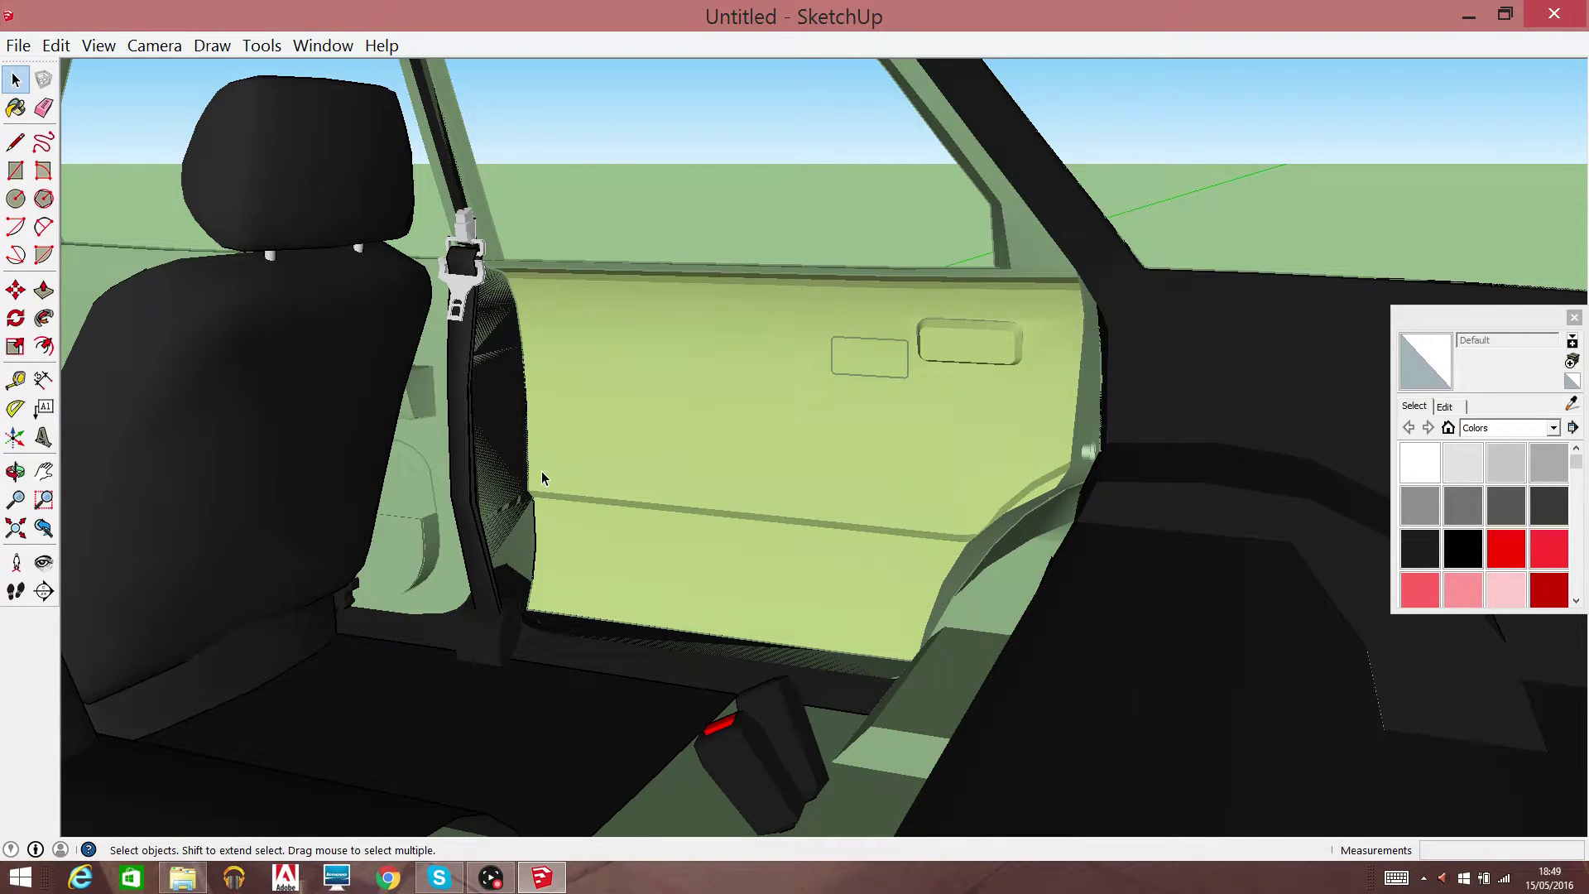
left_click(468, 485)
right_click(465, 485)
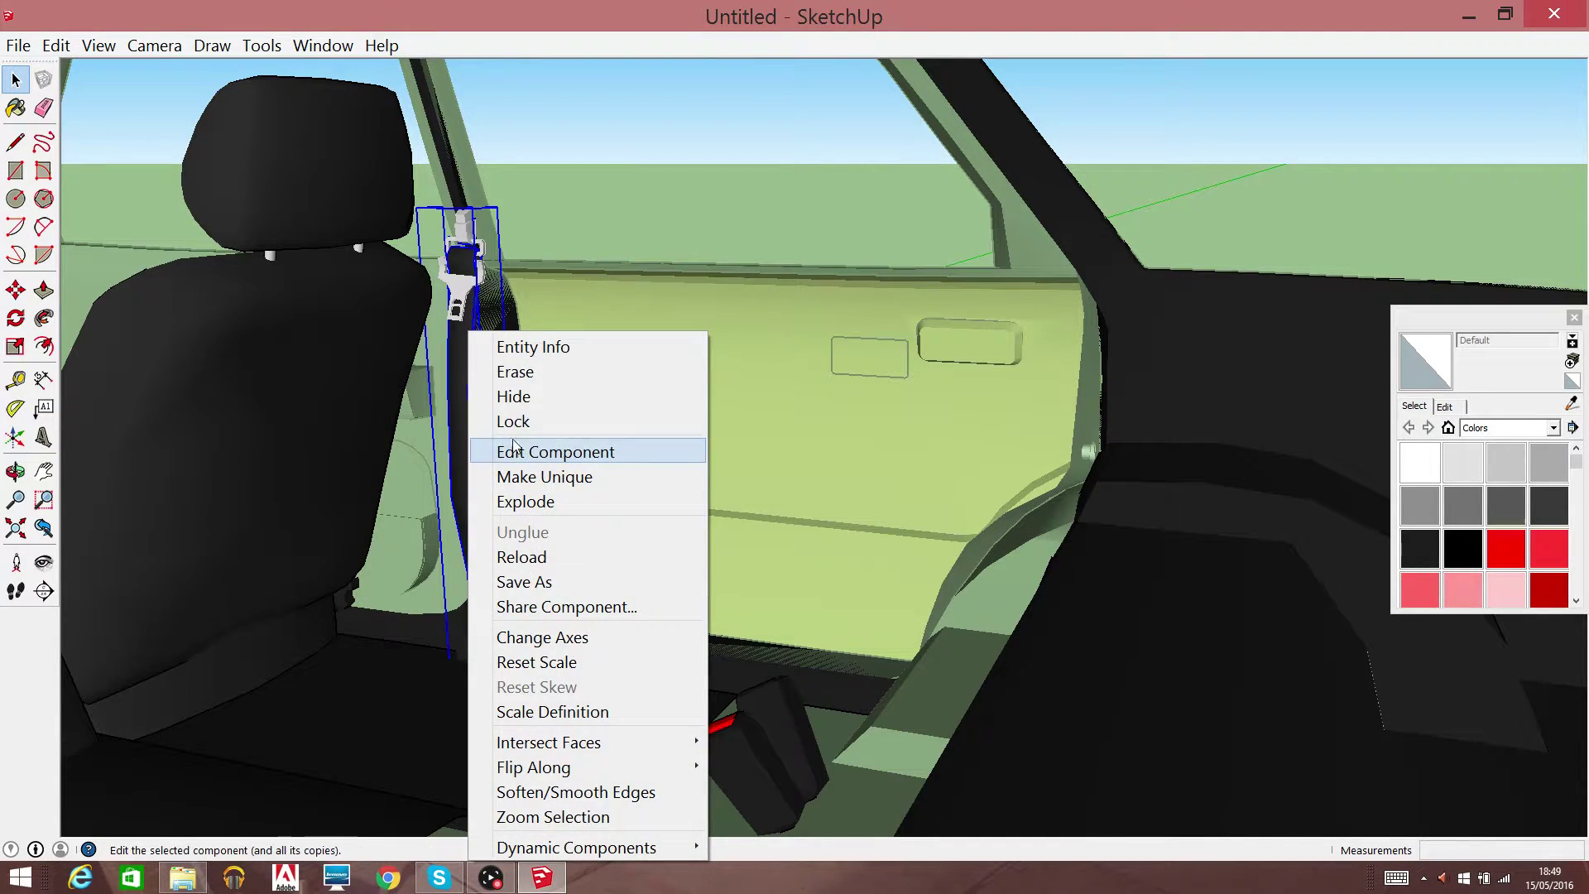
left_click(532, 377)
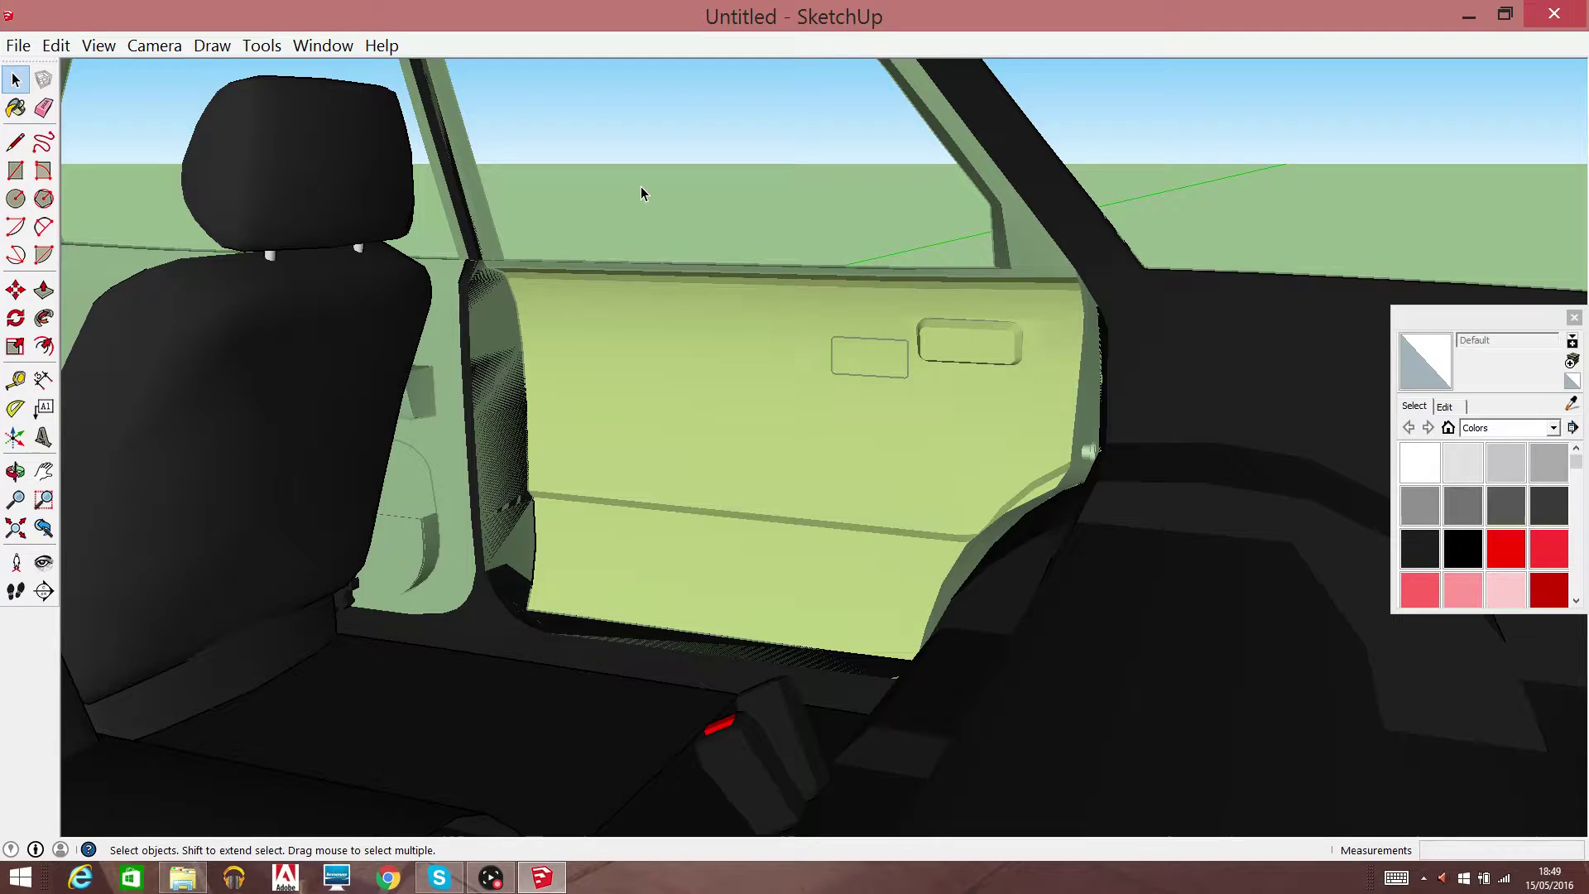
Inside the seat and floor group, delete the floor carpet and the lever by the seat
left_click(761, 746)
double_click(763, 750)
key("Delete")
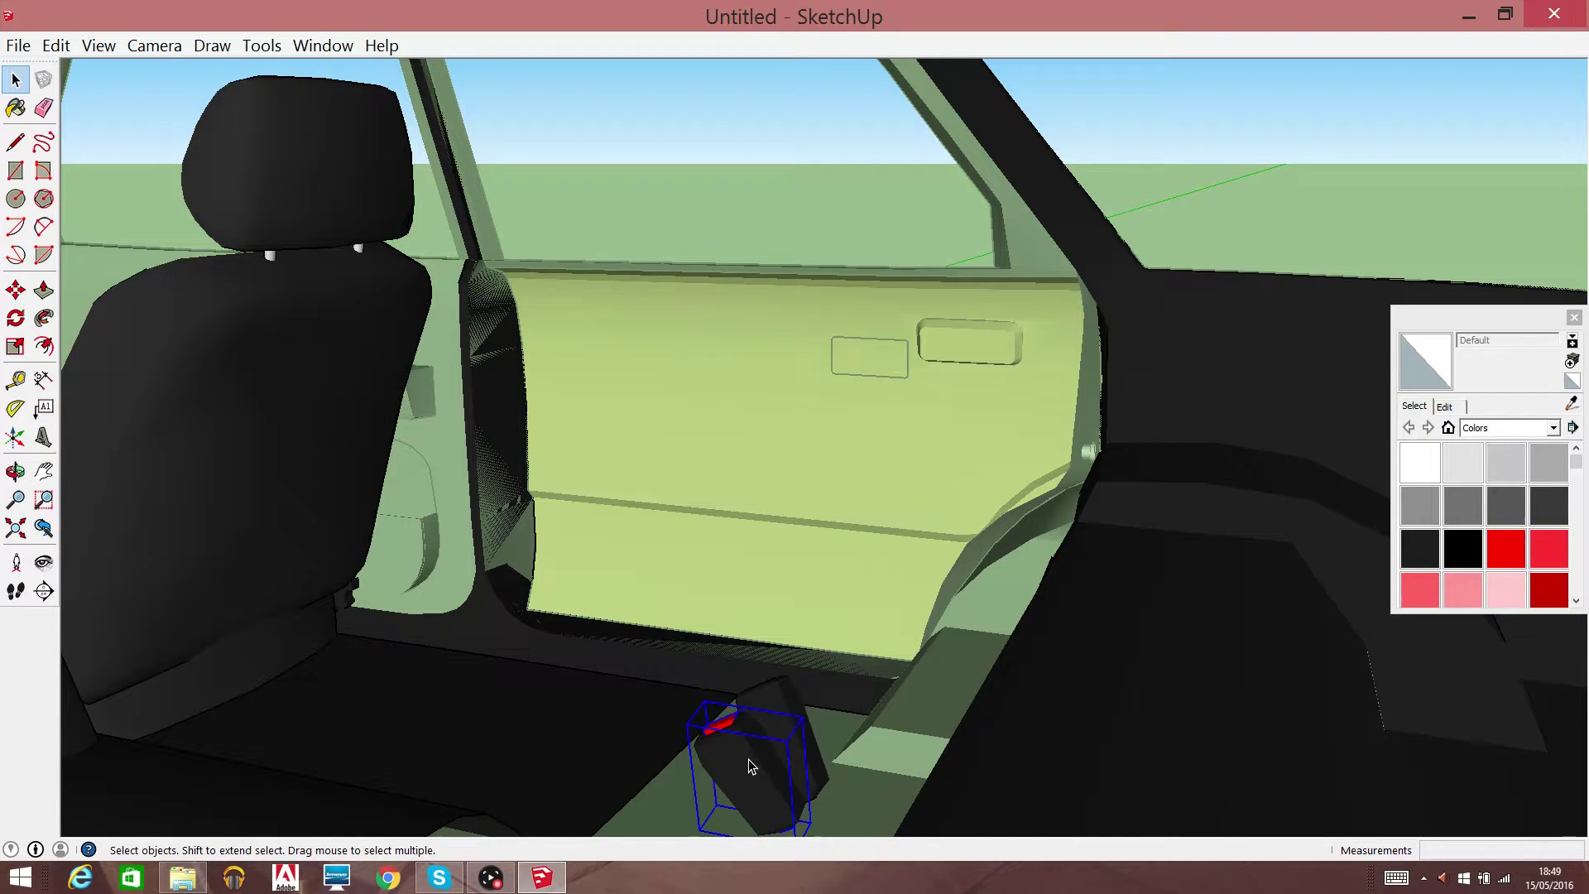
right_click(748, 758)
left_click(792, 268)
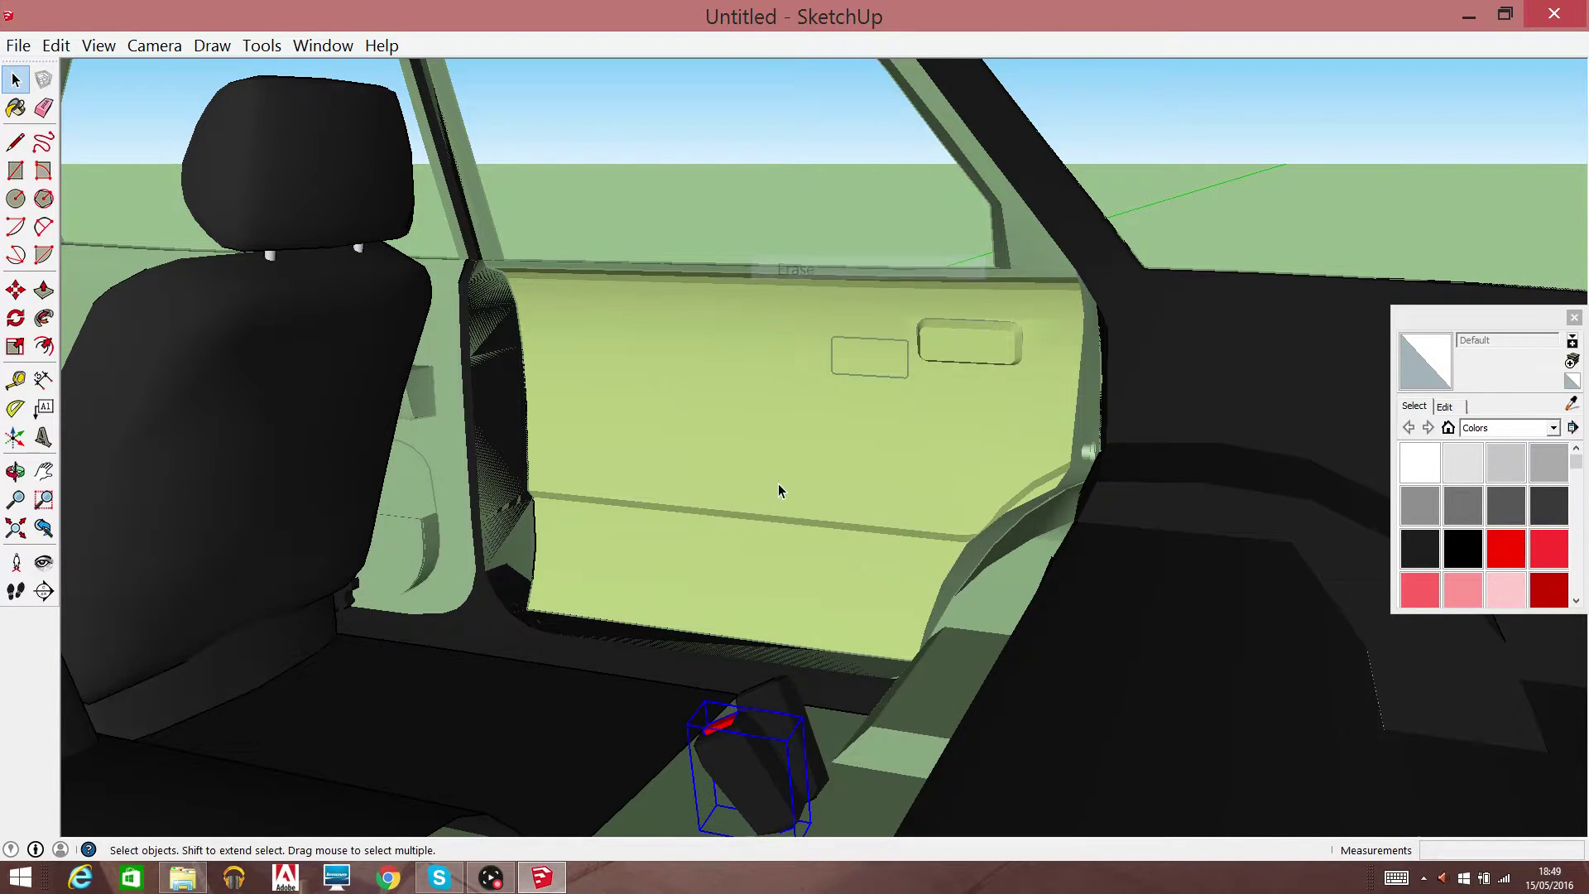
left_click(780, 760)
right_click(778, 769)
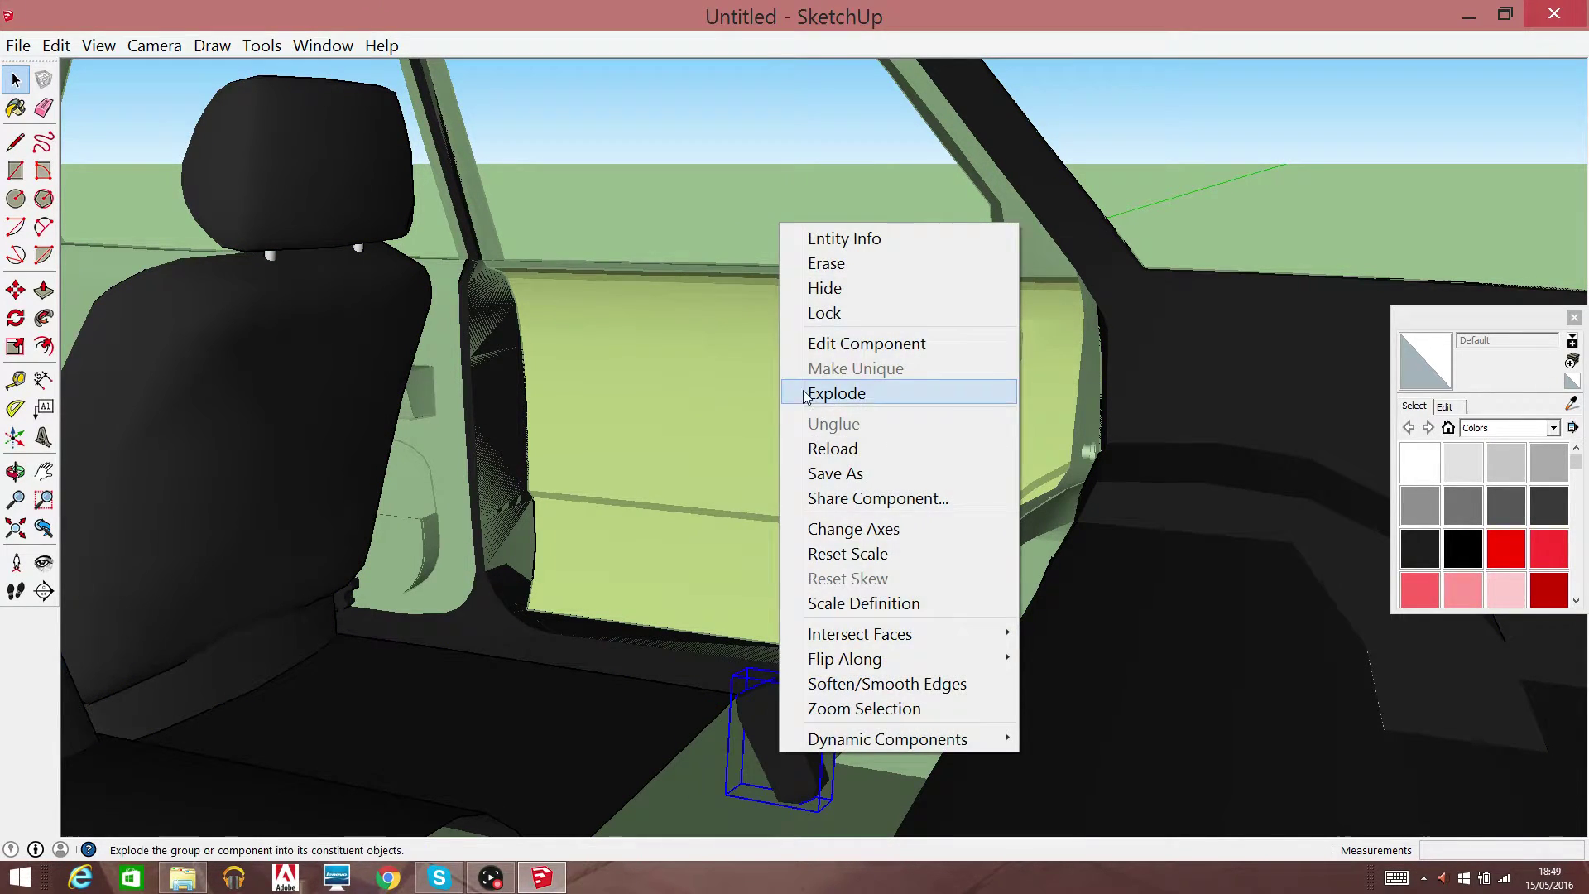
left_click(853, 270)
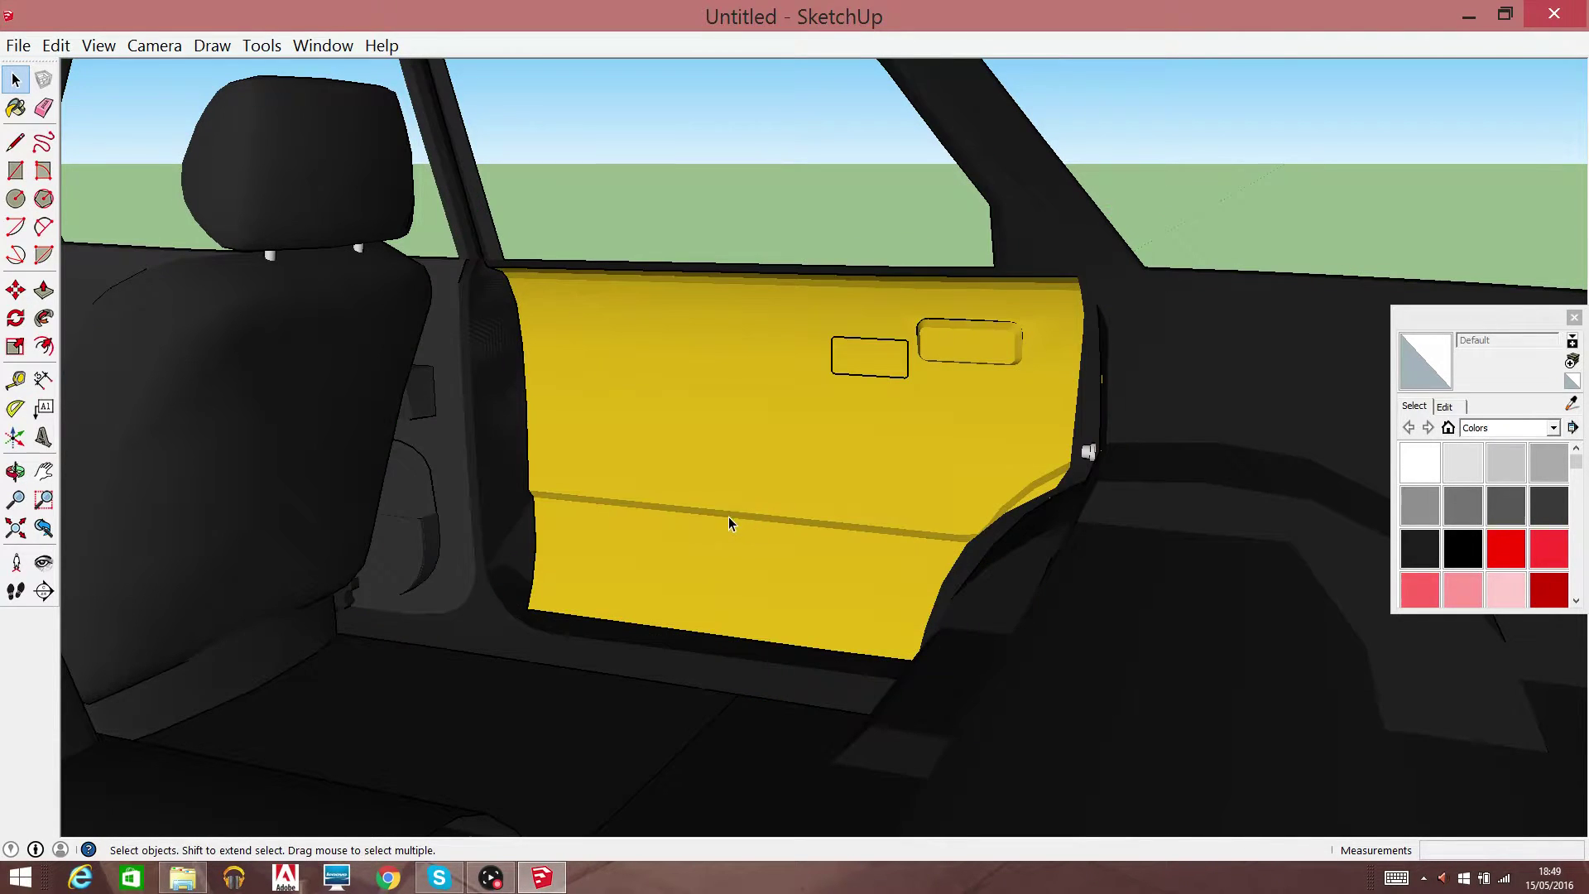
Clear the door selection and close the door component
left_click(775, 490)
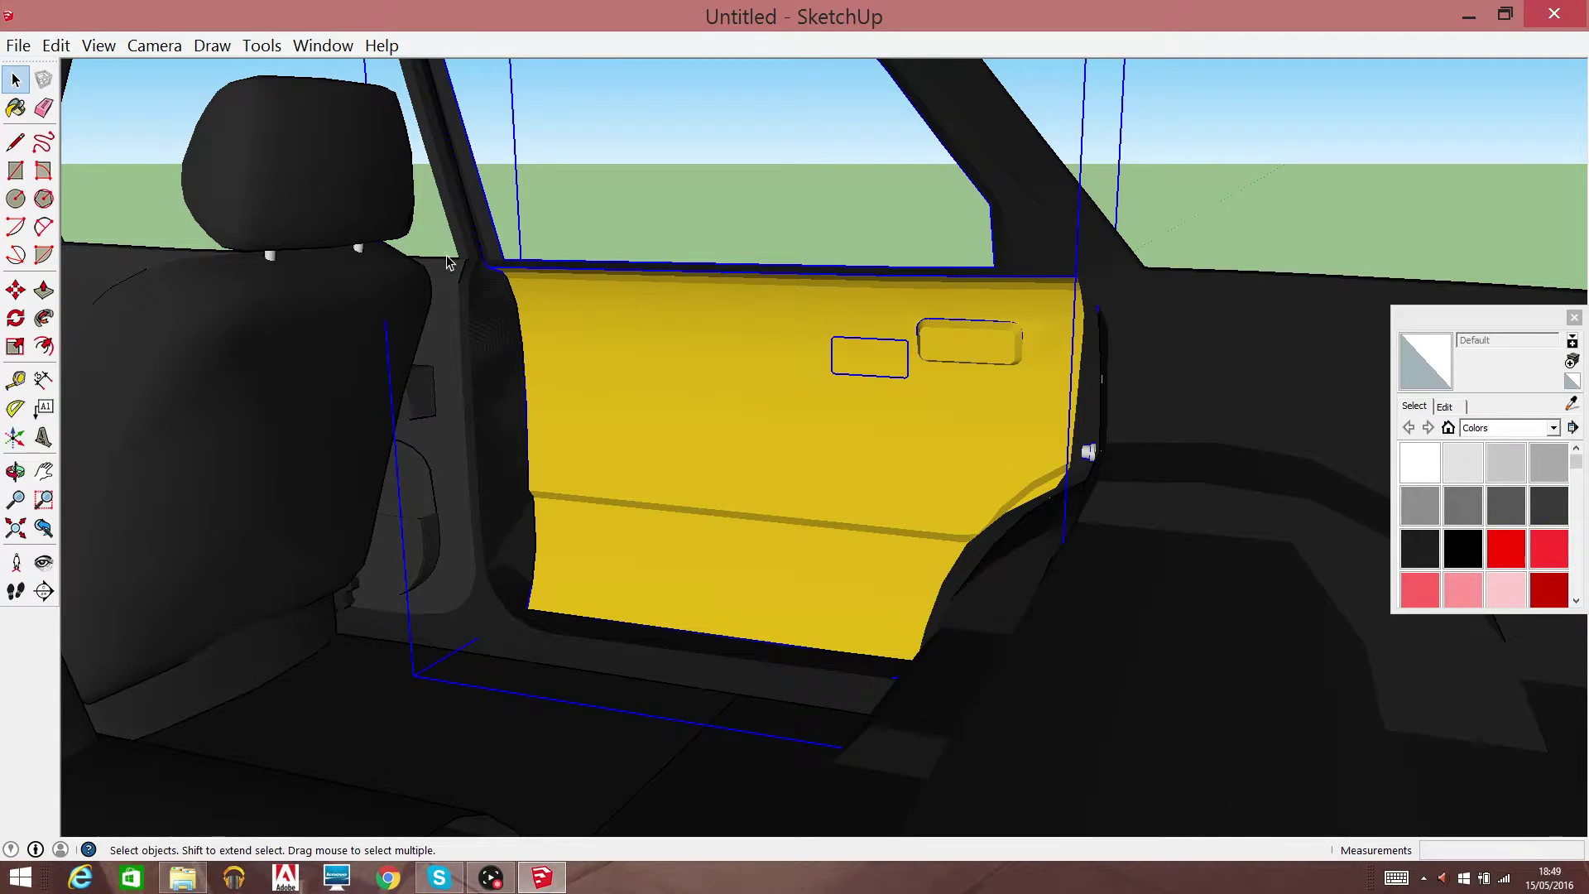
left_click(677, 155)
right_click(683, 211)
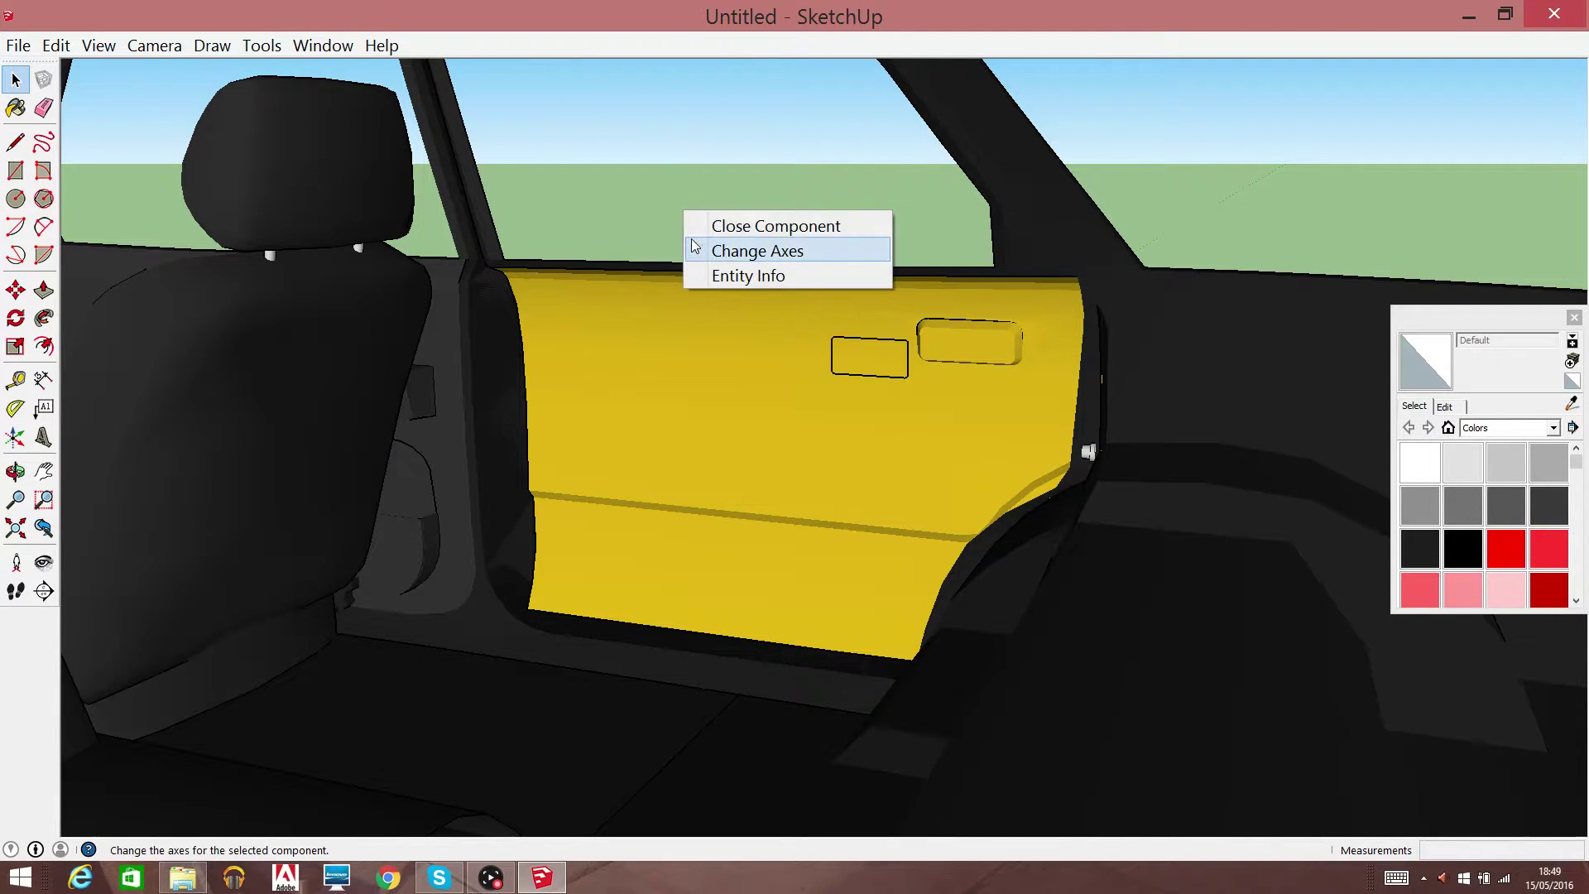
left_click(681, 169)
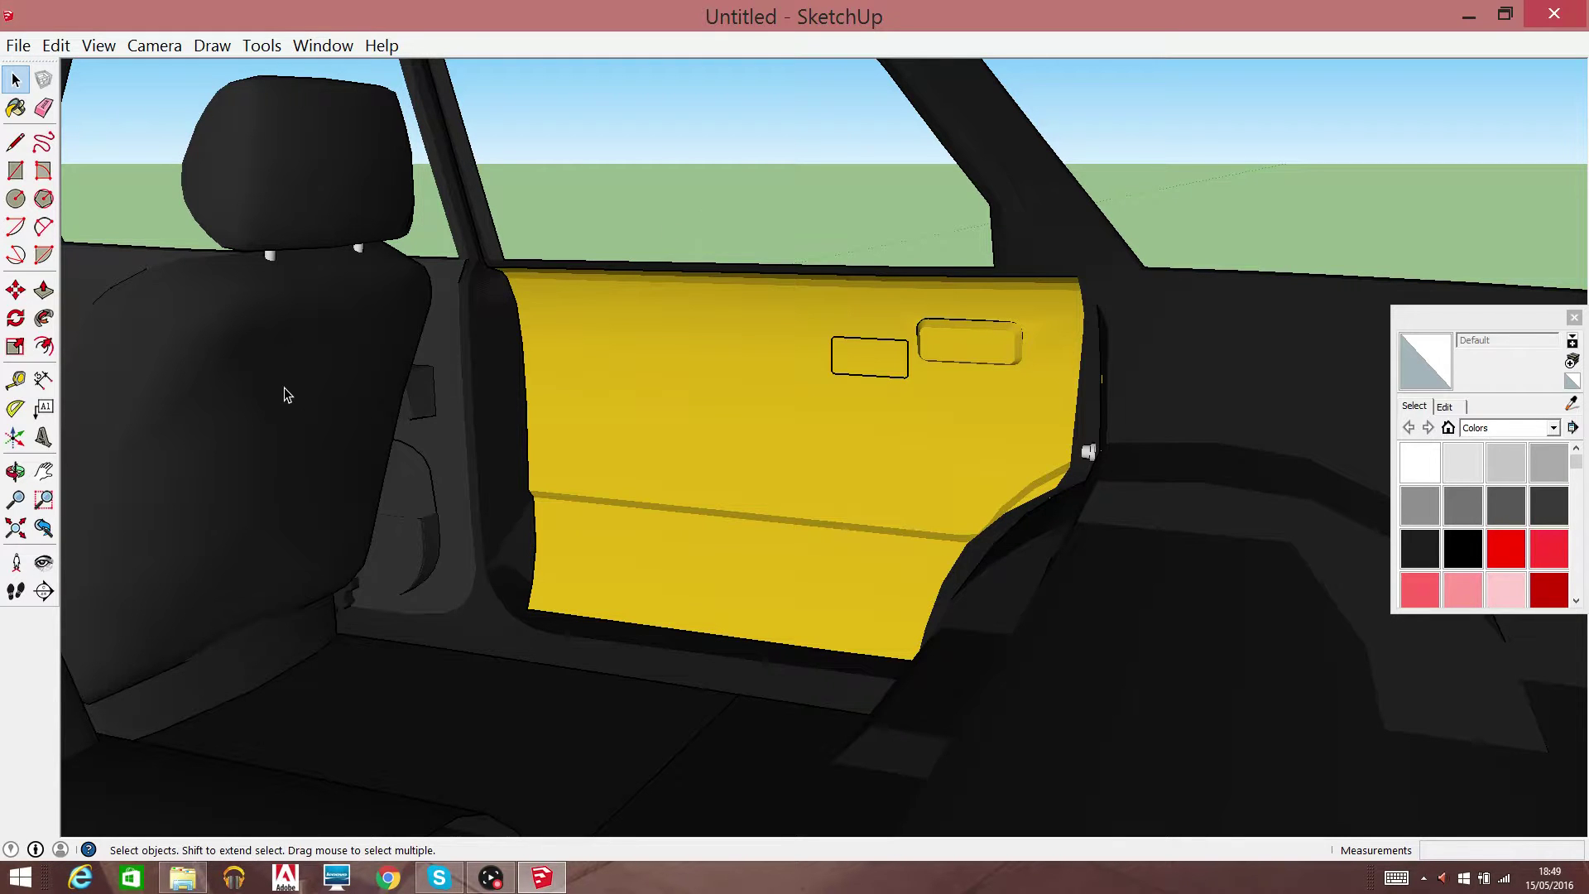
Pan onto the yellow door and look around toward the window and pillar
left_click(43, 471)
mouse_move(595, 312)
left_mouse_down()
mouse_move(485, 453)
mouse_move(542, 476)
left_mouse_up()
scroll(557, 482, "down", 3)
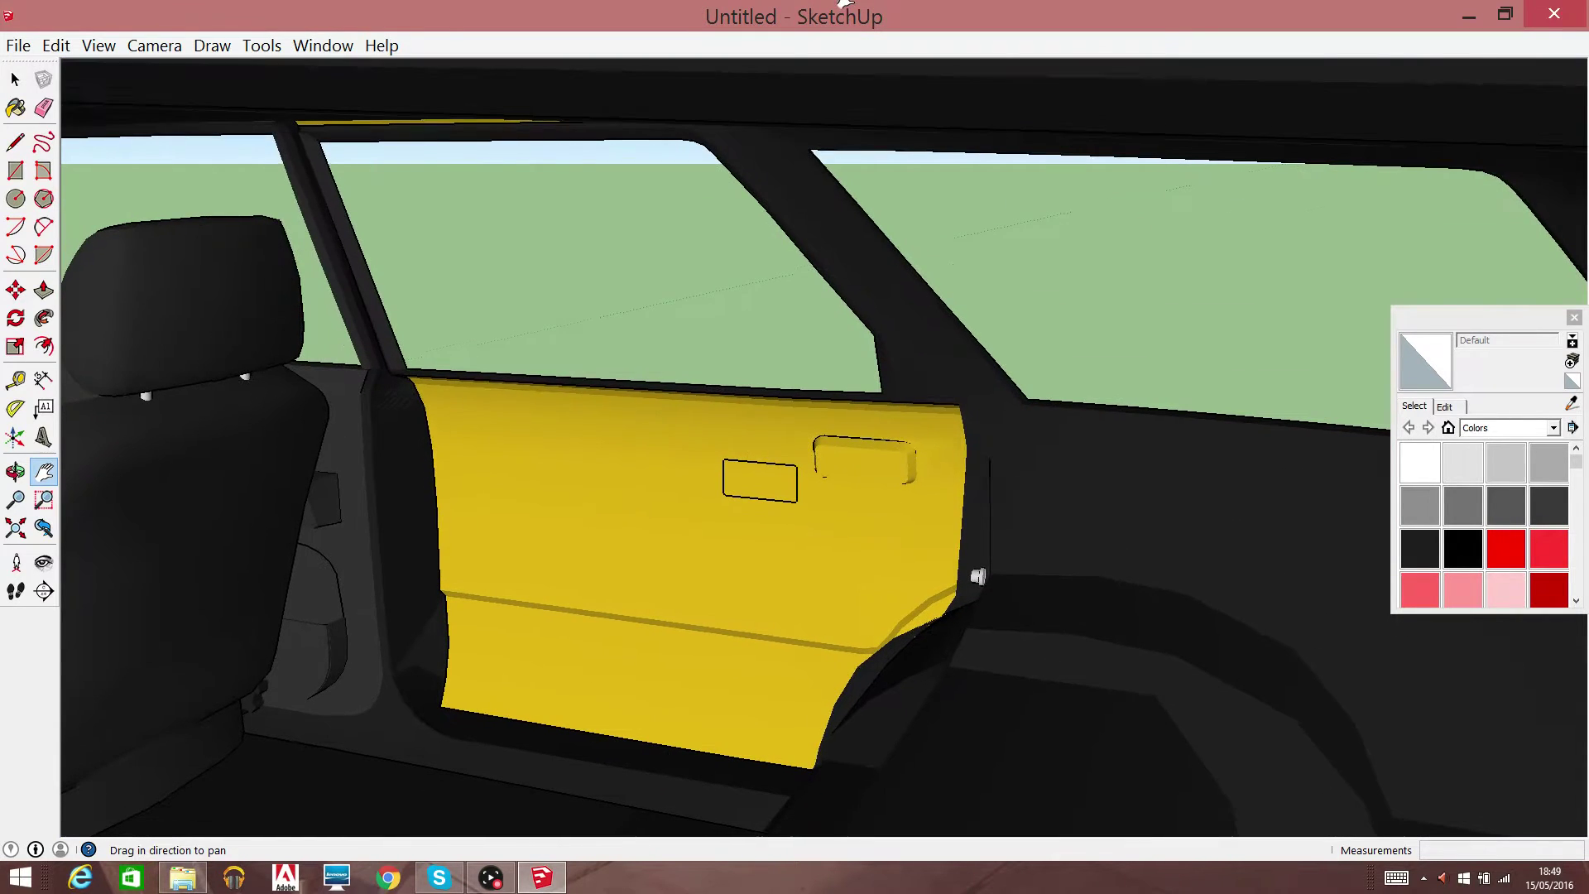
right_click(668, 400)
left_click(710, 500)
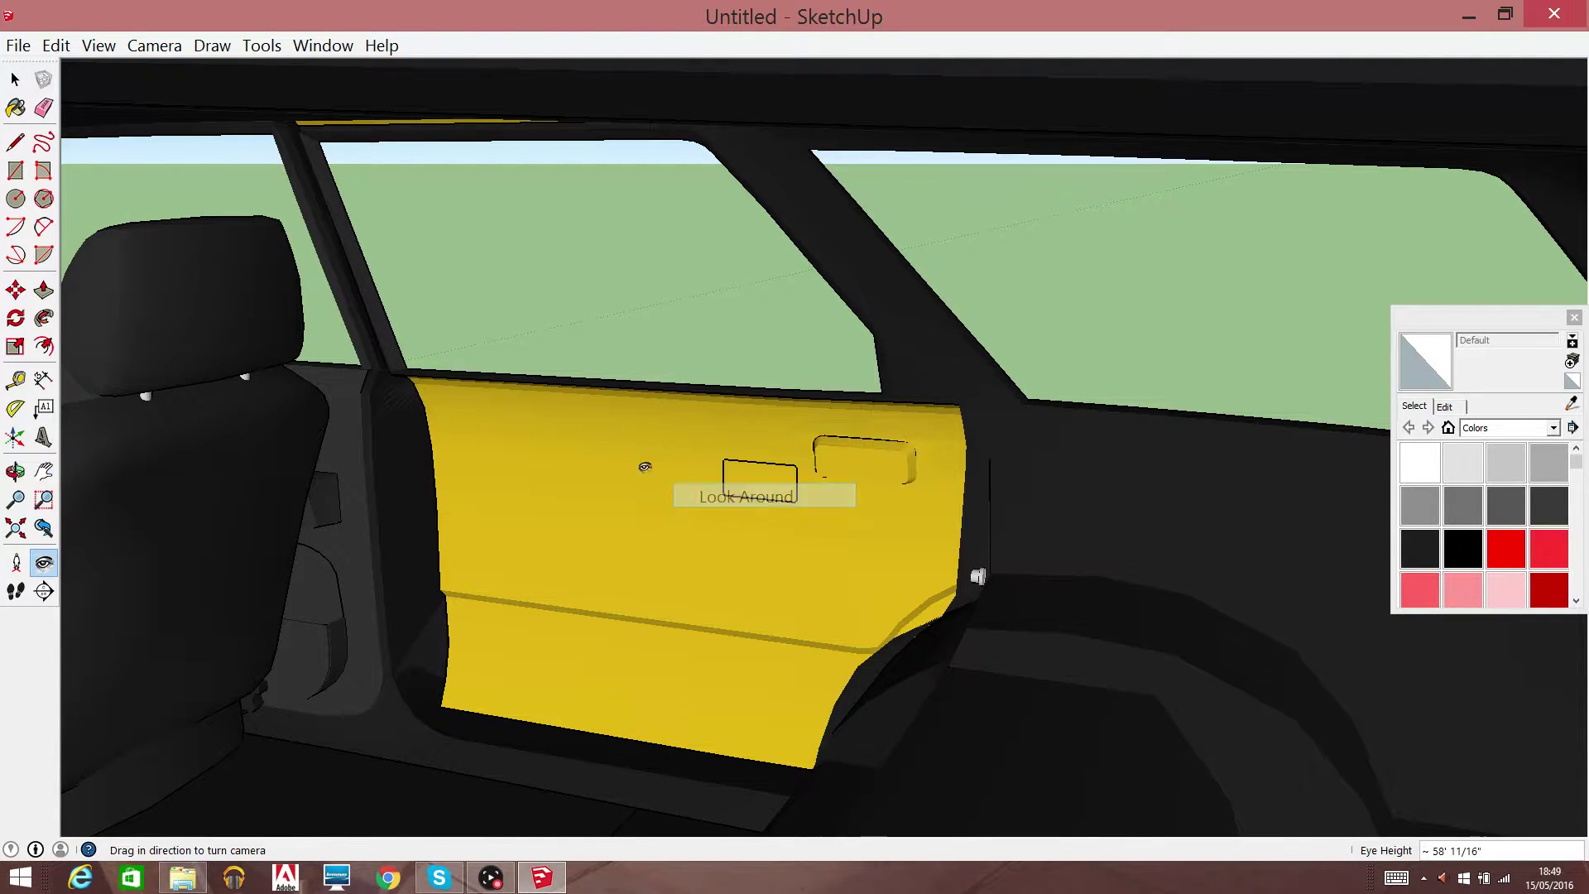
right_click(646, 463)
left_click(939, 354)
mouse_move(1036, 314)
left_mouse_down()
mouse_move(234, 632)
mouse_move(1022, 389)
left_mouse_up()
Pan and zoom close on the pillar, then select the black trim face with its edges
right_click(1023, 389)
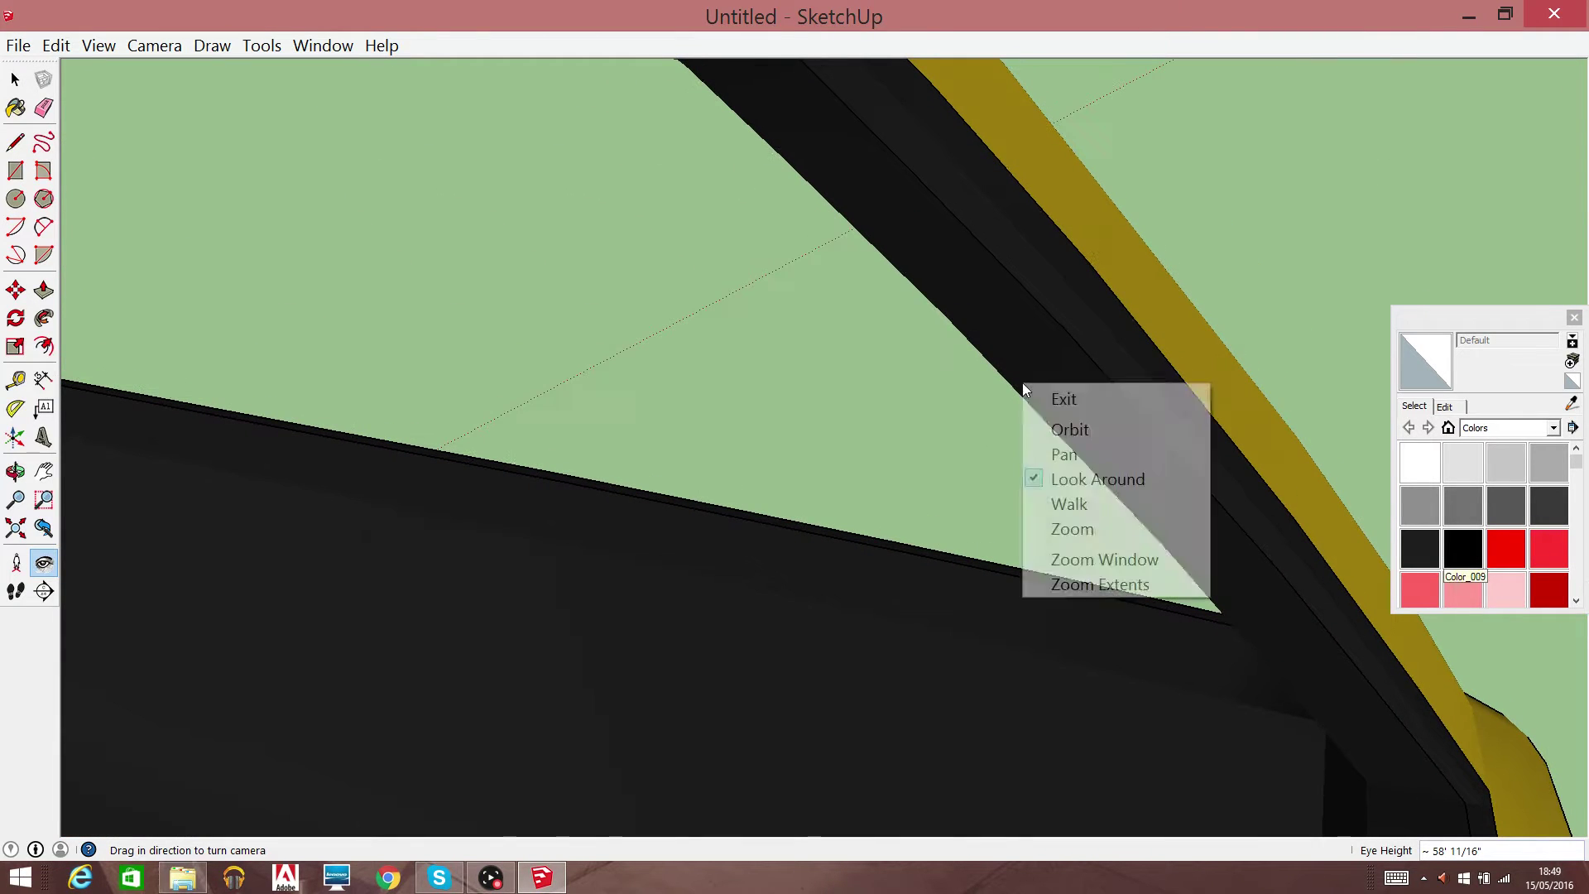
left_click(1063, 455)
mouse_move(817, 451)
left_mouse_down()
mouse_move(1337, 312)
mouse_move(968, 245)
left_mouse_up()
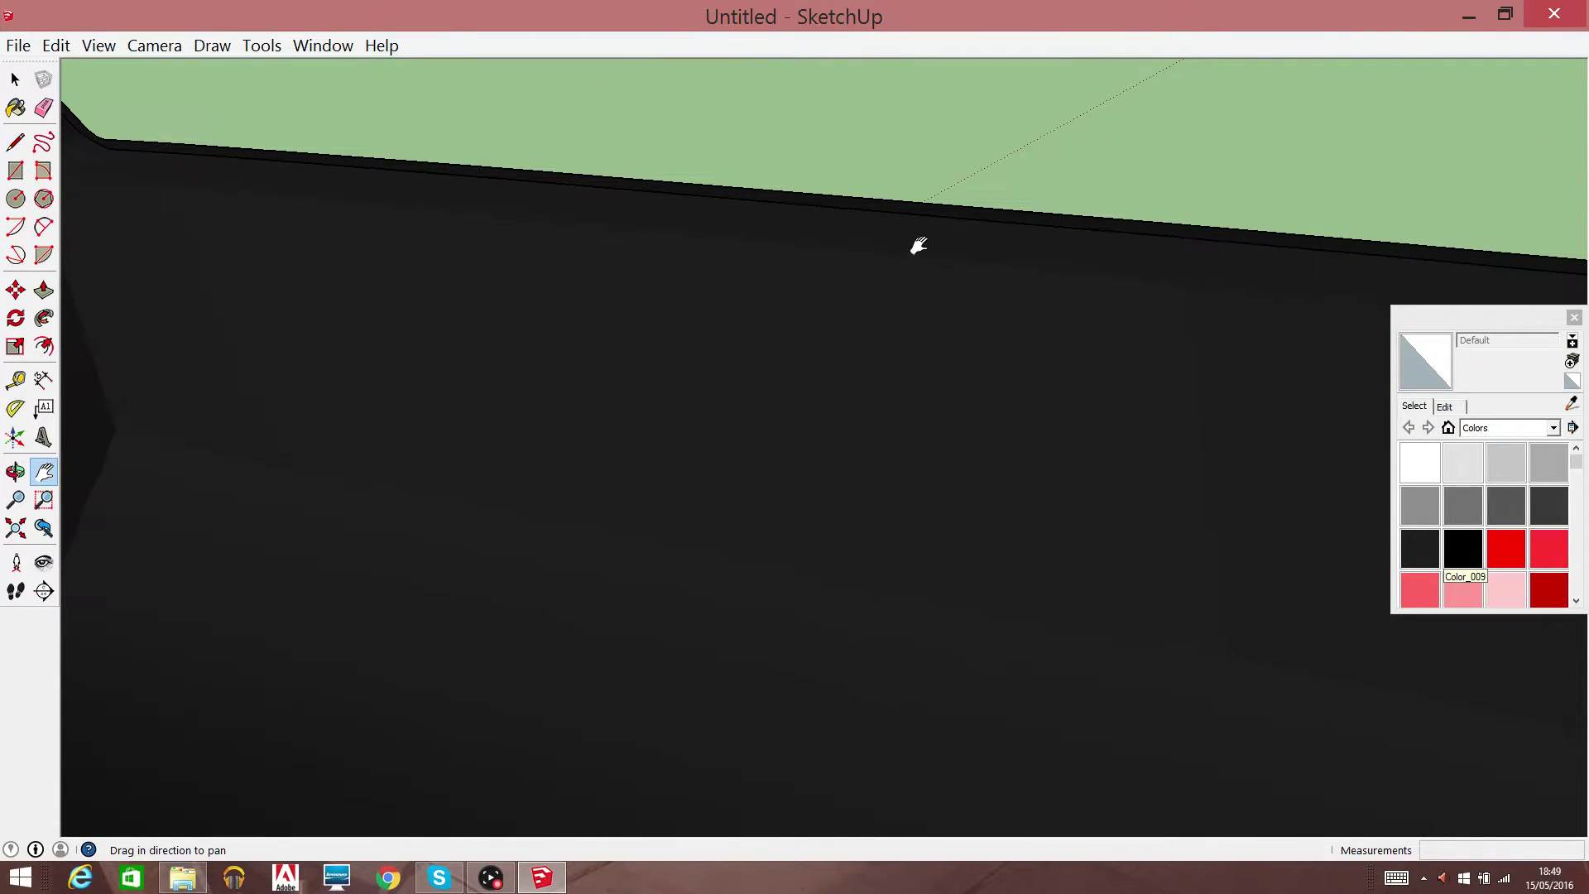
right_click(905, 245)
left_click(966, 391)
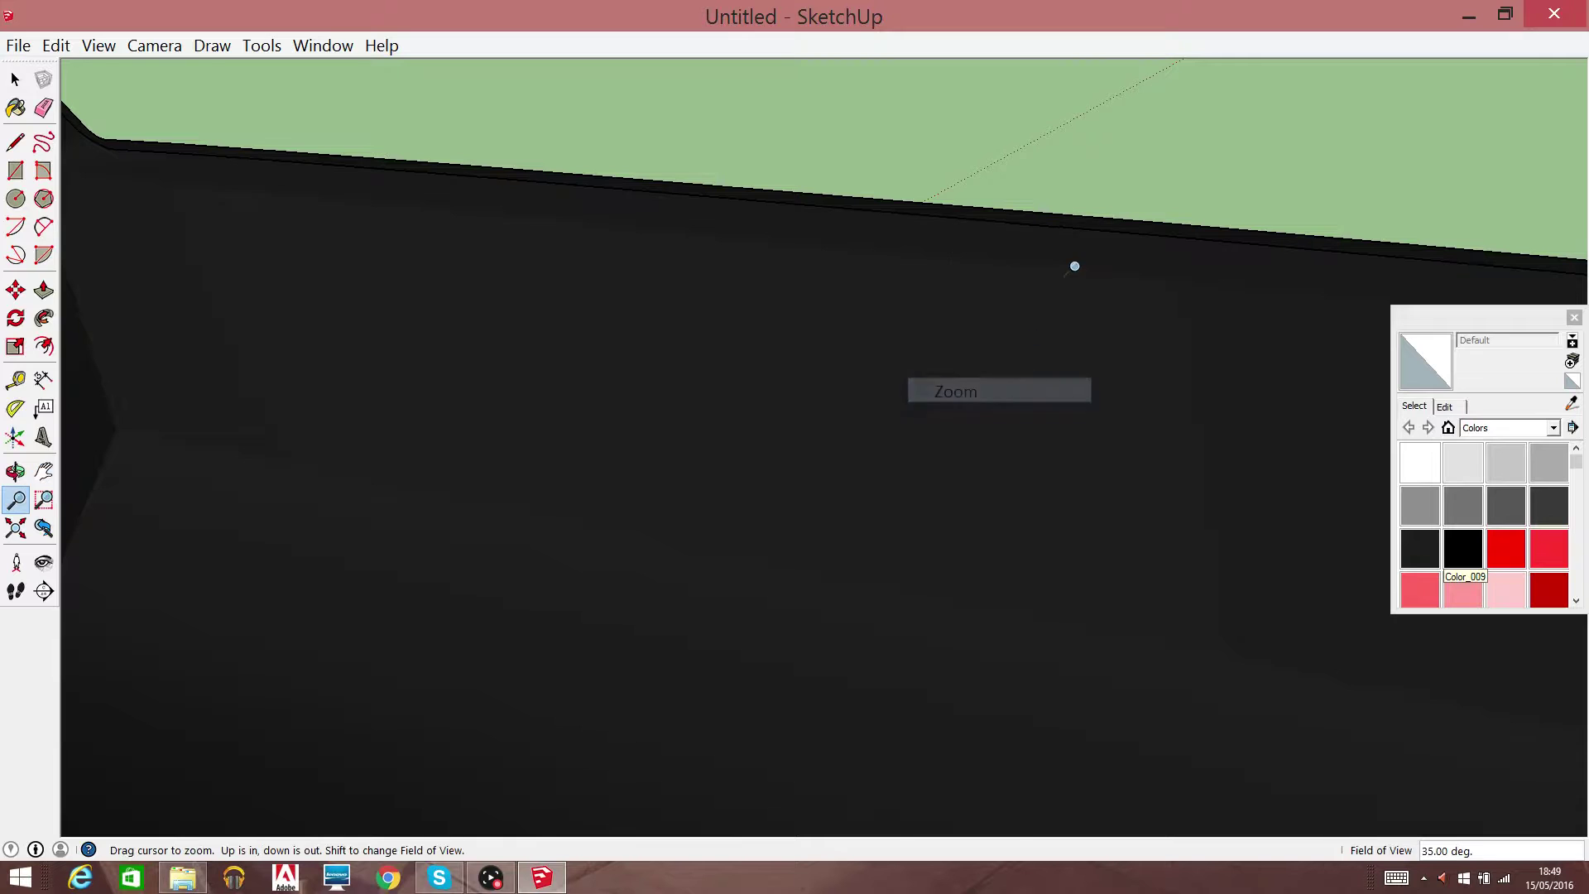
left_click_drag(1074, 265, 911, 511)
right_click(861, 531)
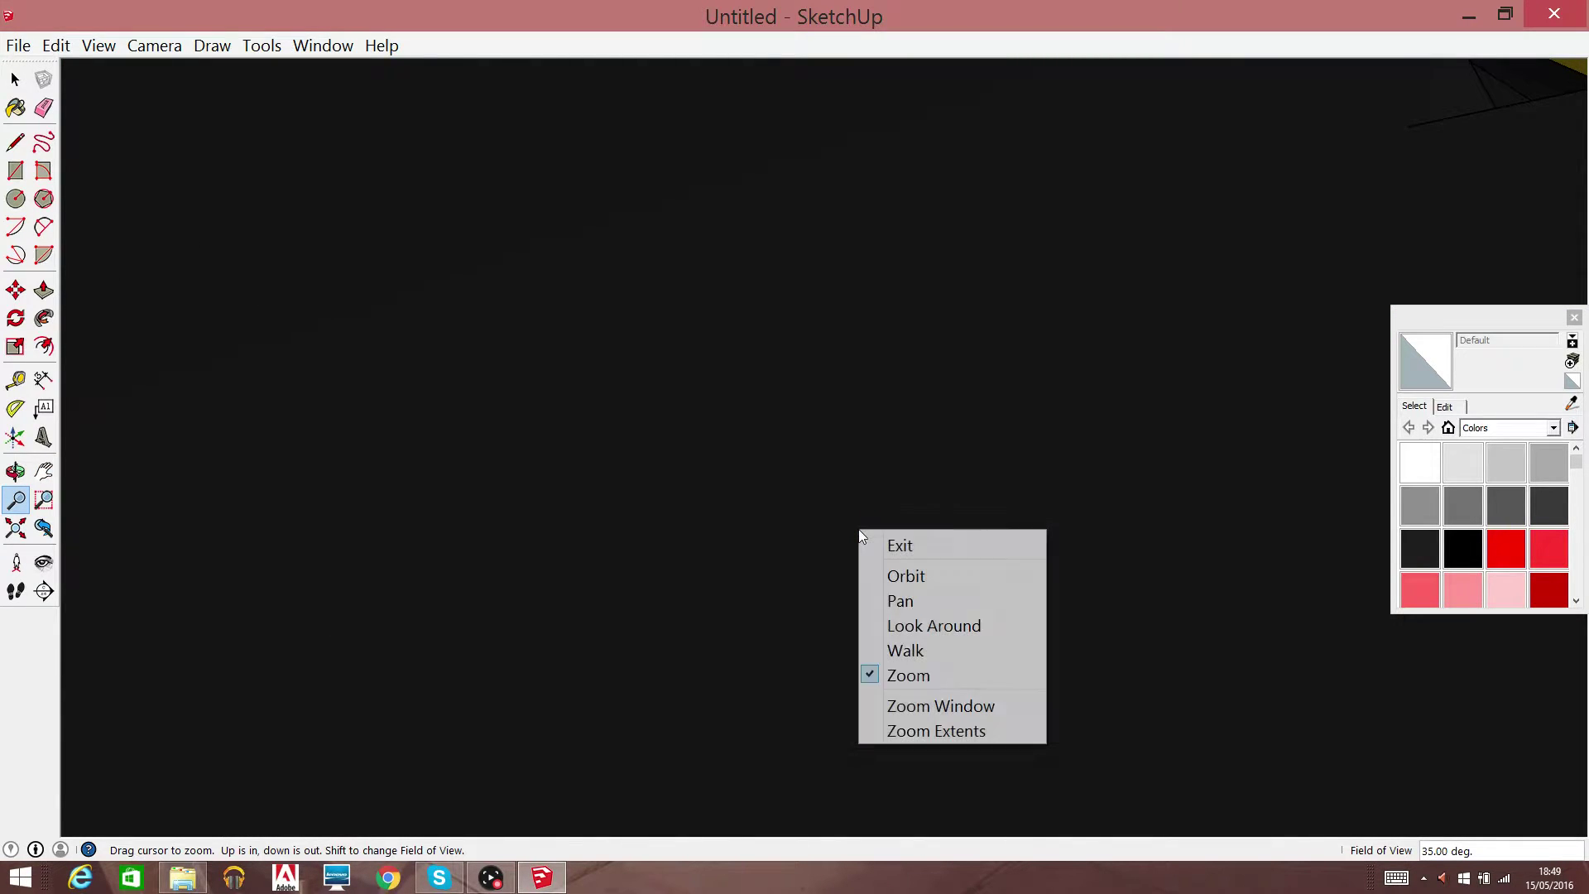
left_click(913, 599)
mouse_move(791, 499)
left_mouse_down()
mouse_move(1320, 97)
mouse_move(965, 432)
mouse_move(1379, 209)
mouse_move(1159, 319)
mouse_move(1256, 288)
mouse_move(1266, 113)
mouse_move(1120, 100)
mouse_move(1039, 347)
mouse_move(1046, 465)
left_mouse_up()
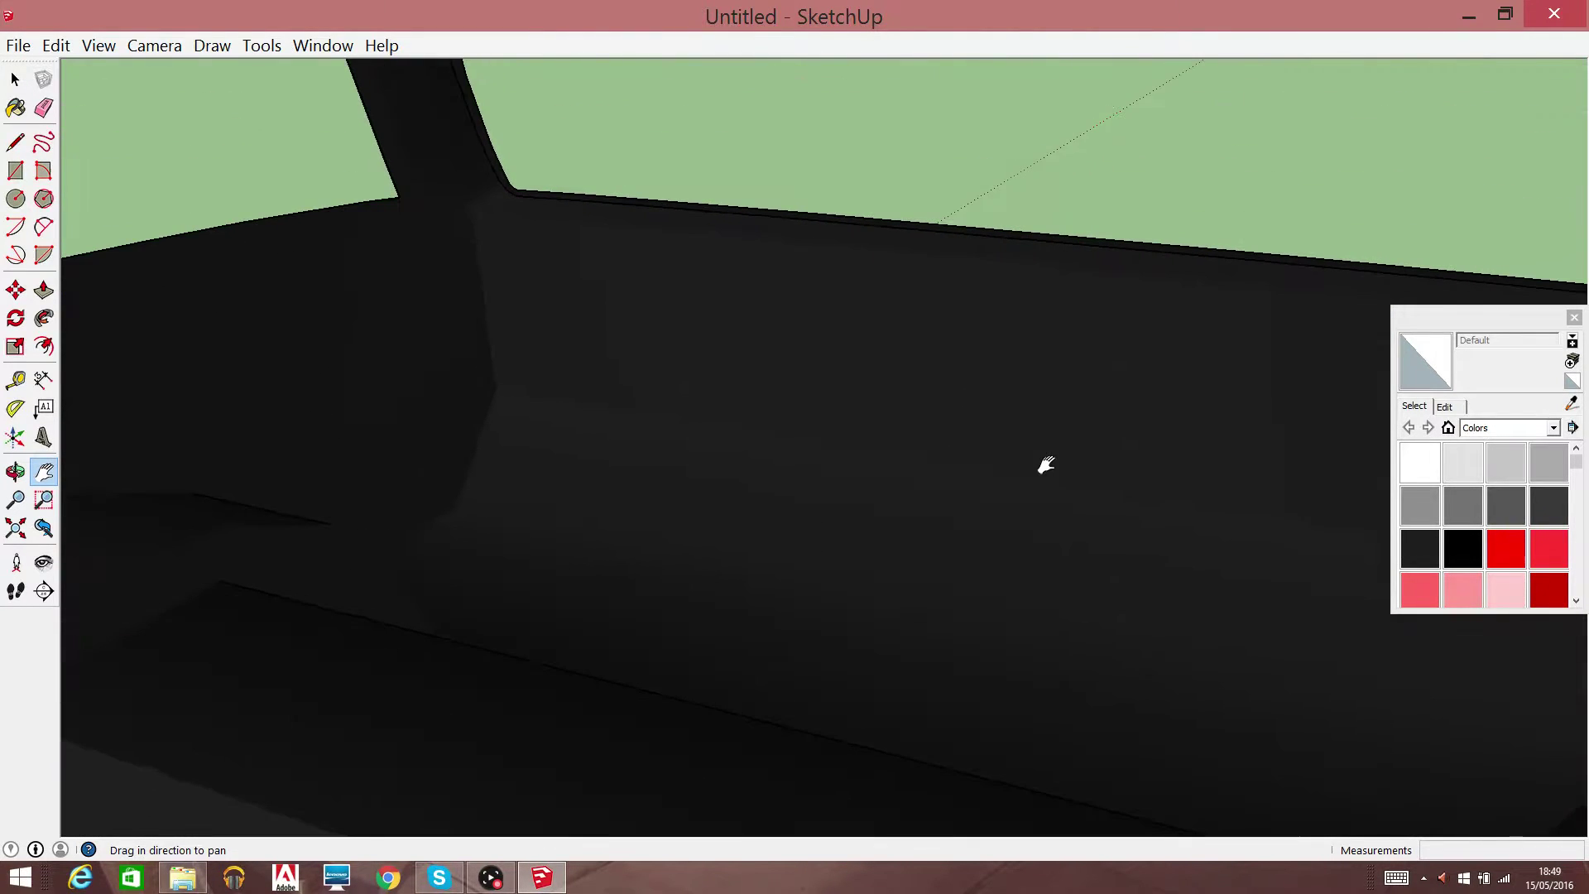
left_click(15, 79)
double_click(250, 267)
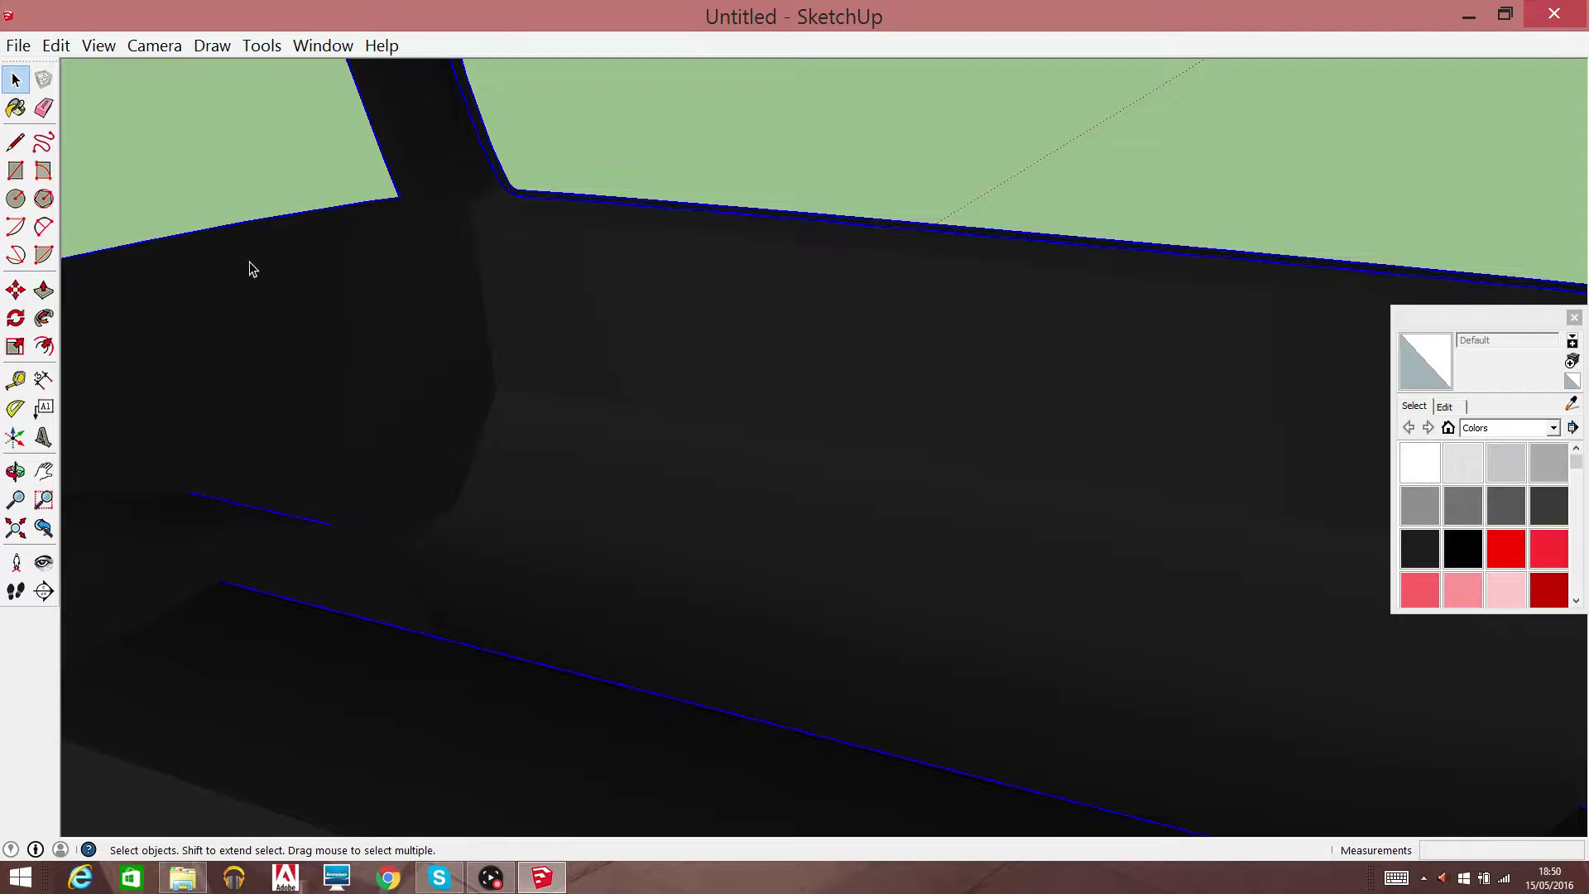
Delete the selected dark trim face and select the dark pillar face
left_click(253, 269)
key("Delete")
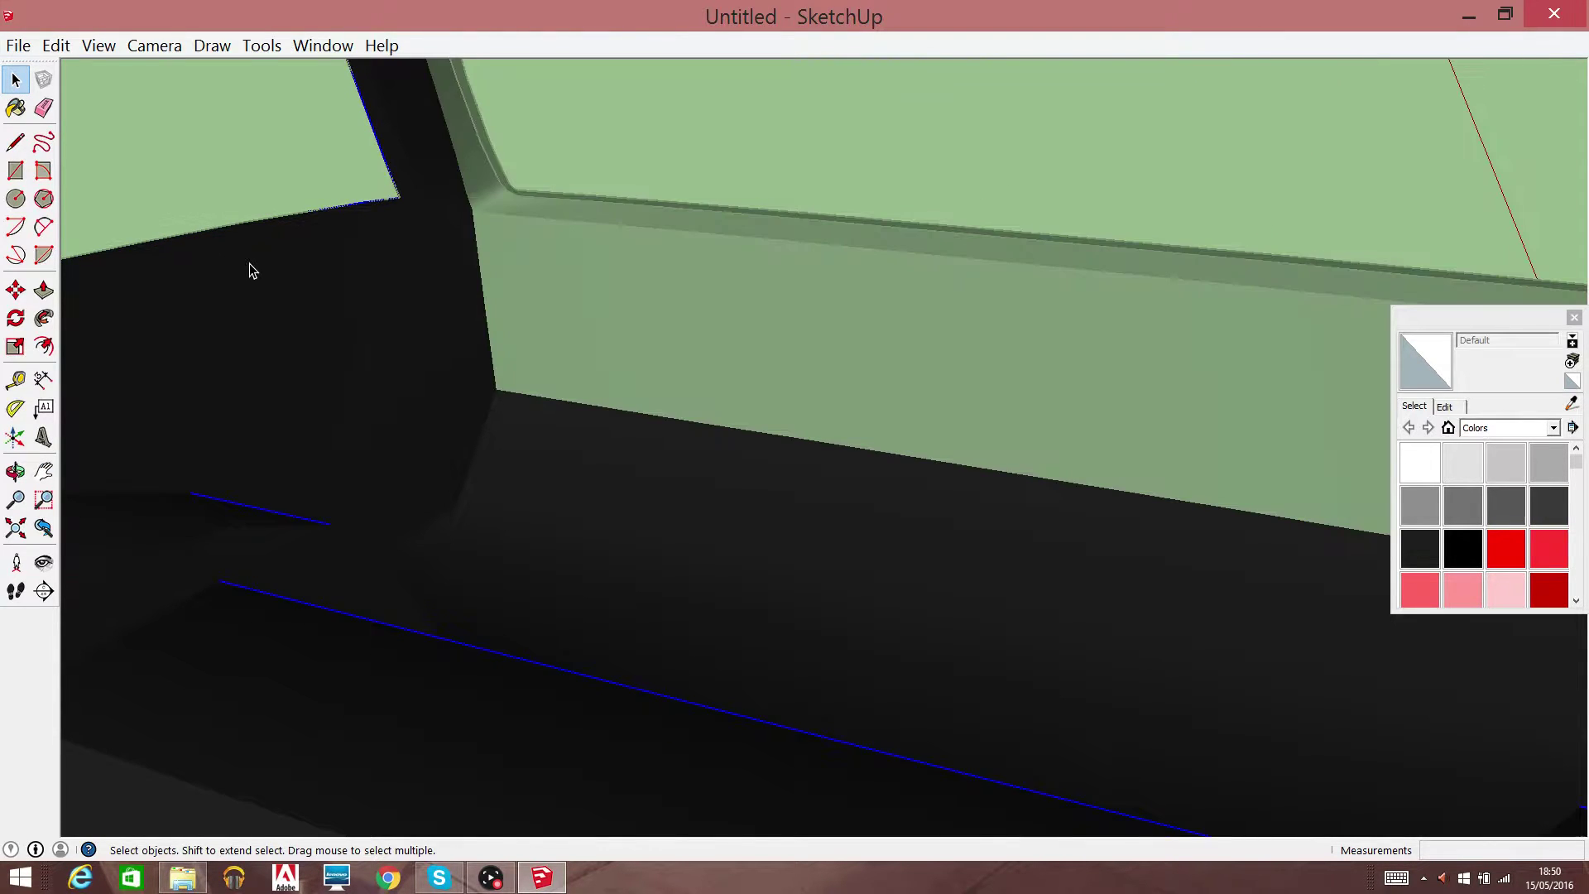
left_click(253, 281)
right_click(252, 291)
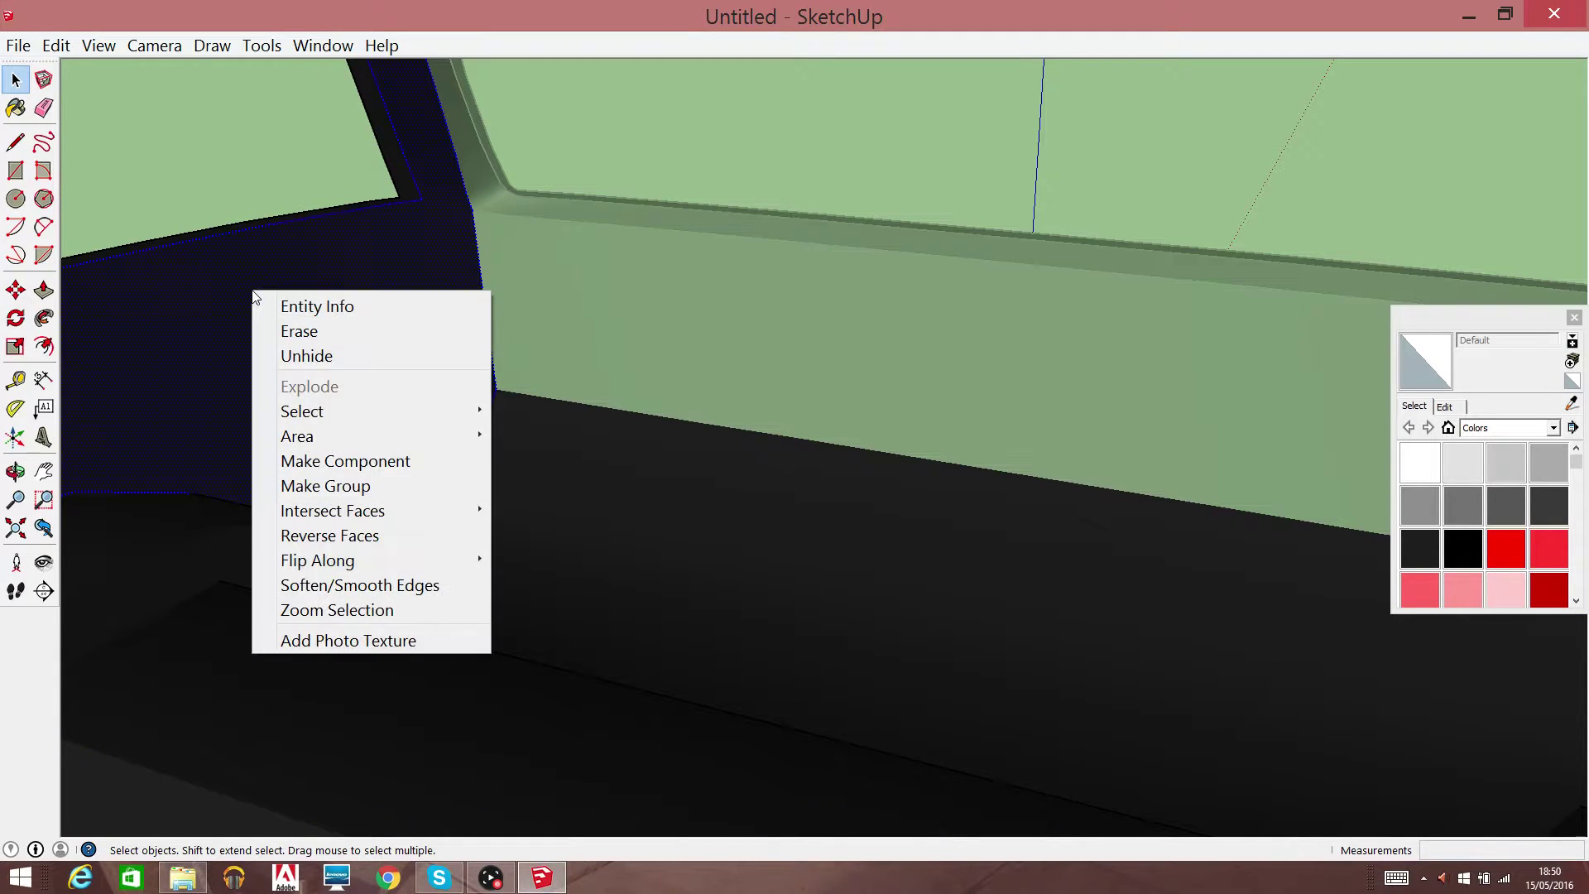
left_click(10, 82)
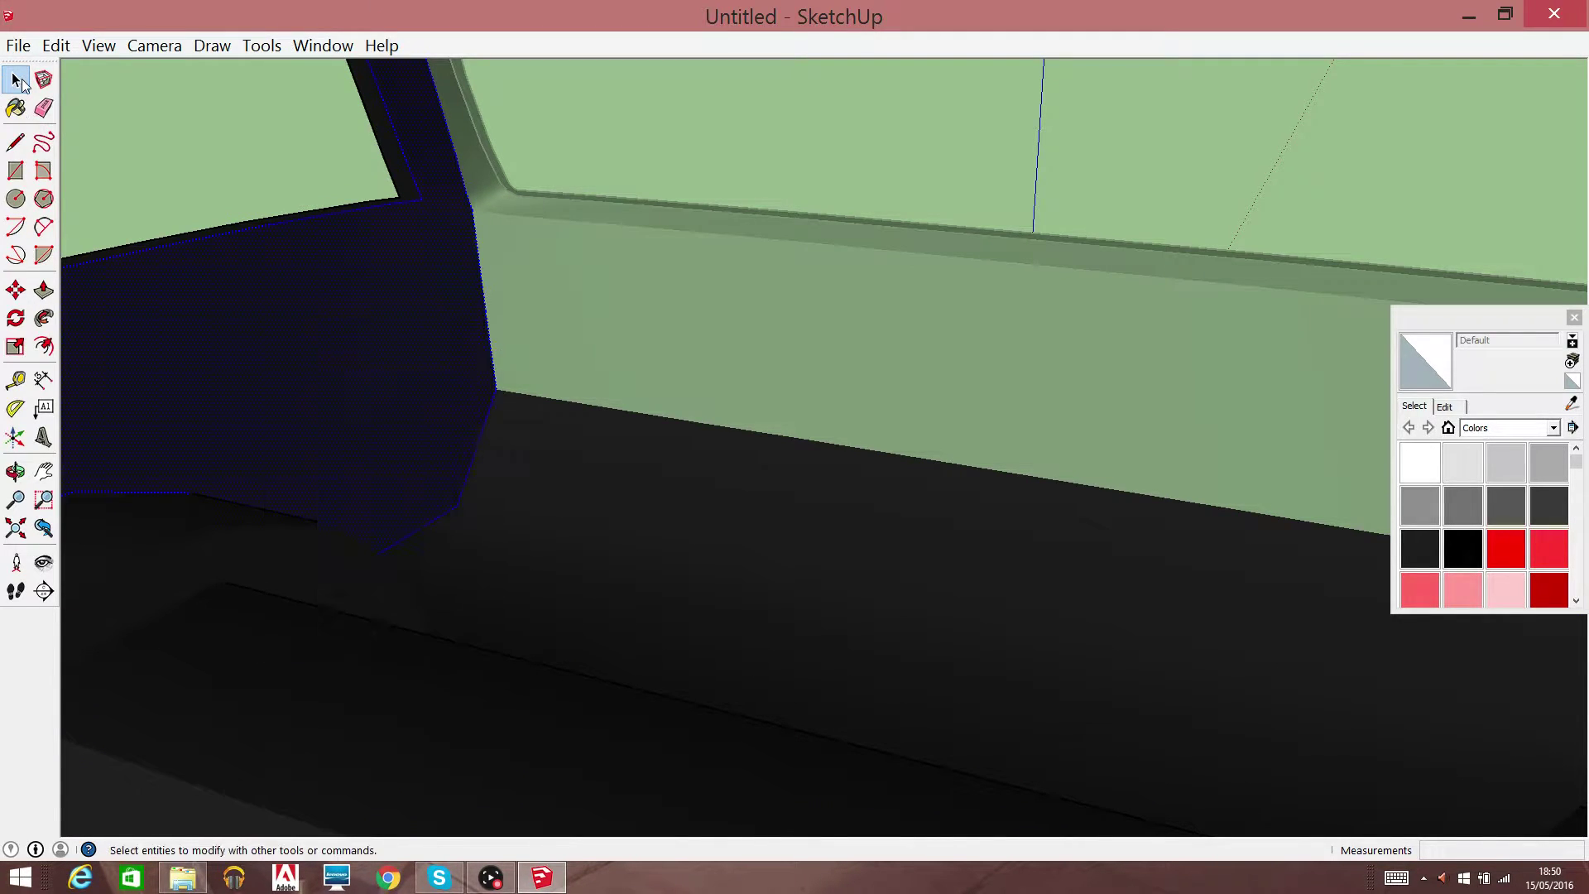
Look around from the door past the dashboard to the right-side door and window
left_click(43, 471)
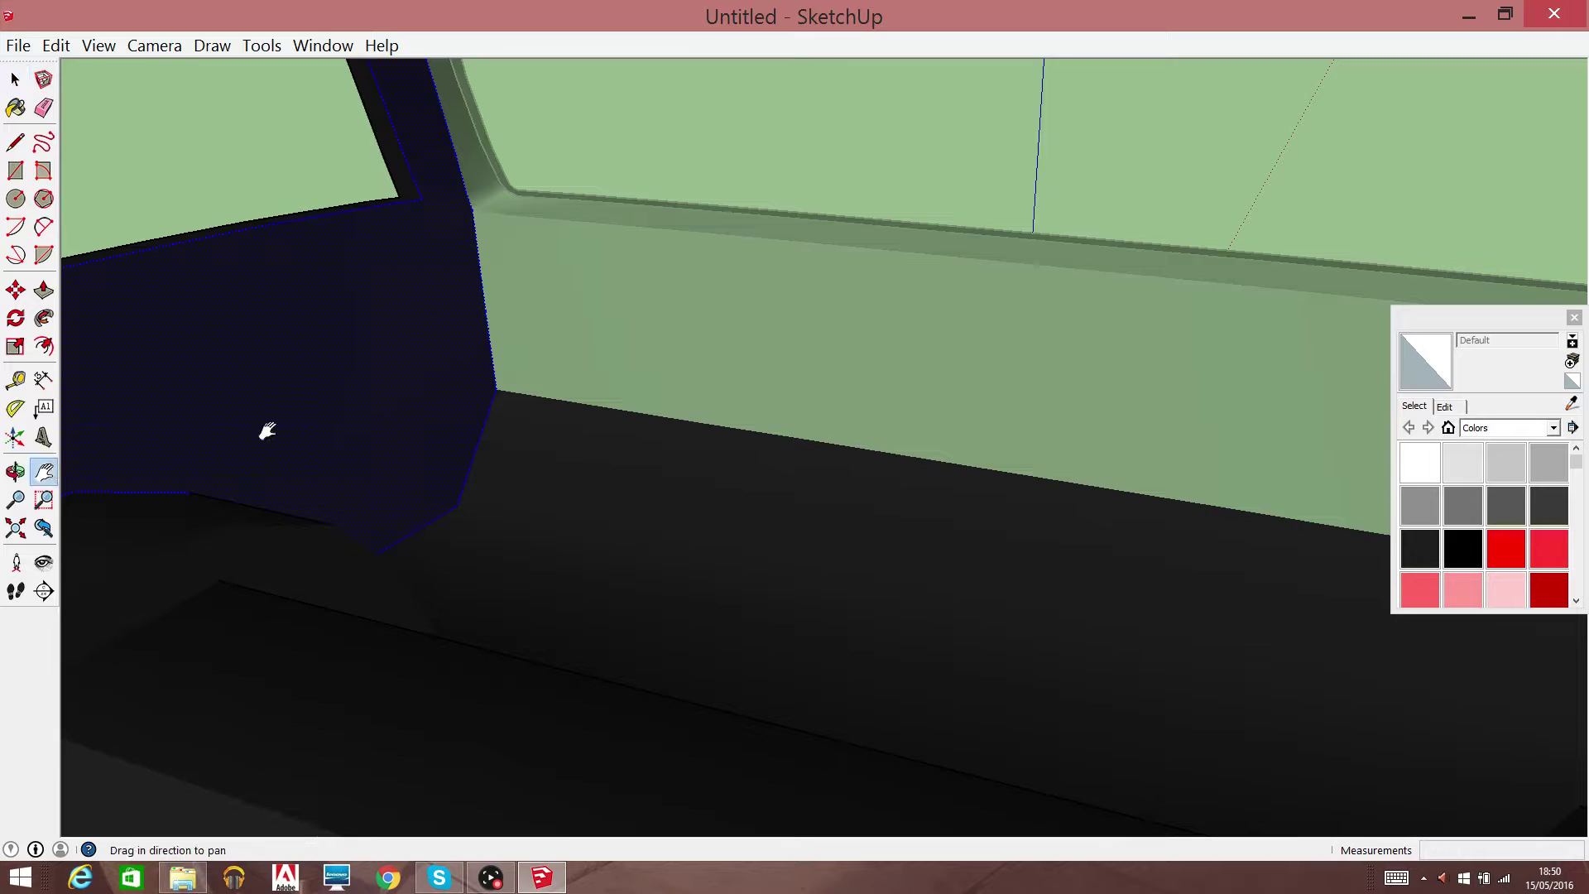
right_click(272, 431)
left_click(331, 528)
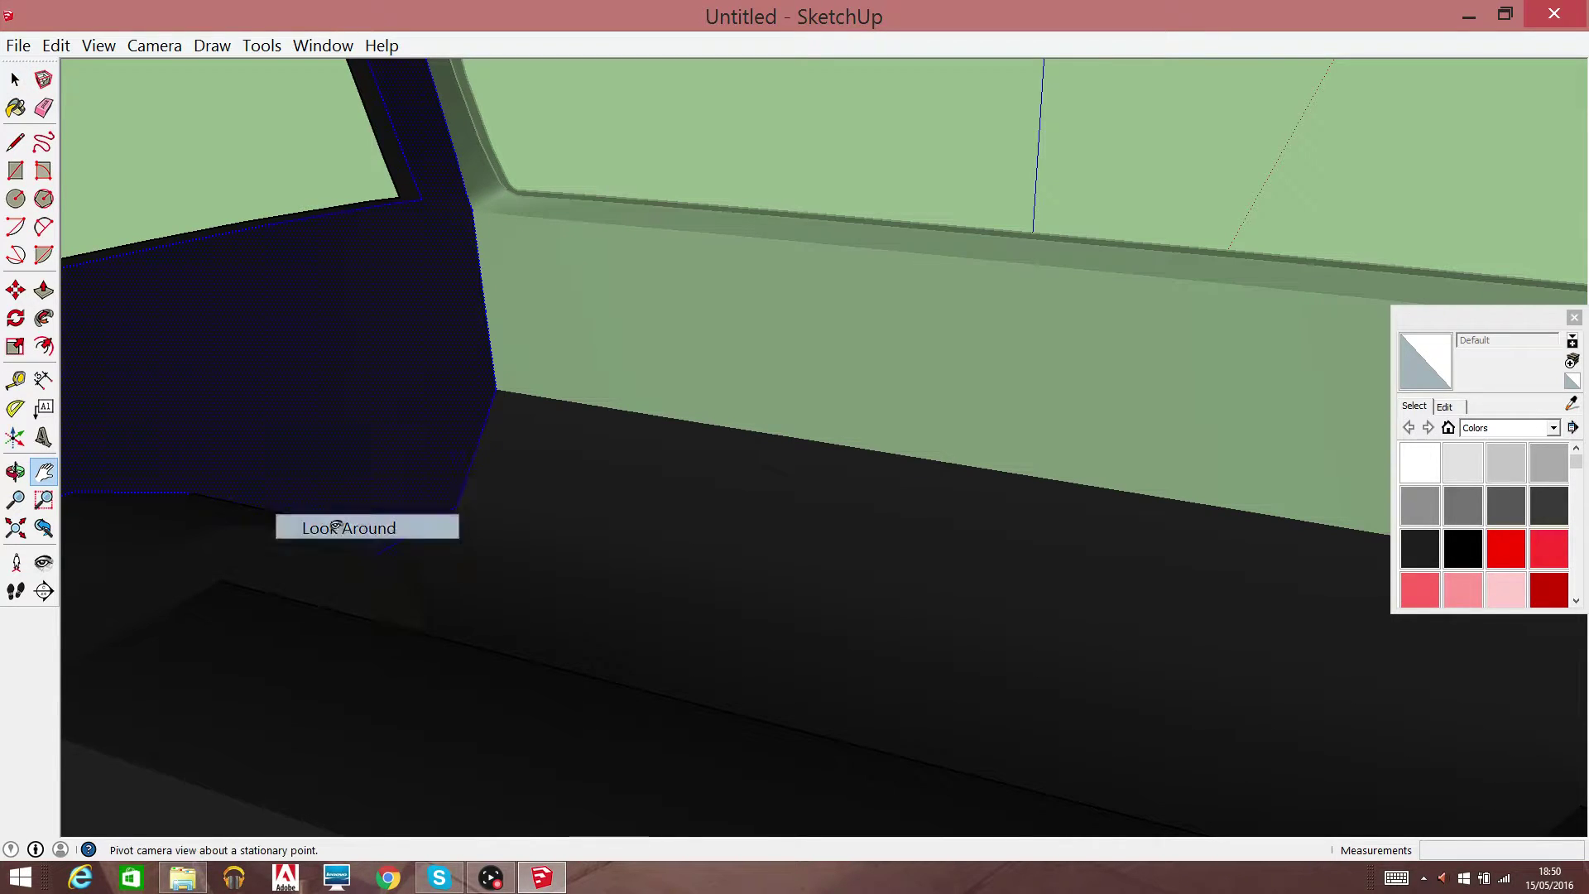
left_click_drag(337, 525, 3, 454)
mouse_move(892, 454)
left_mouse_down()
mouse_move(610, 547)
mouse_move(933, 819)
mouse_move(91, 455)
left_mouse_up()
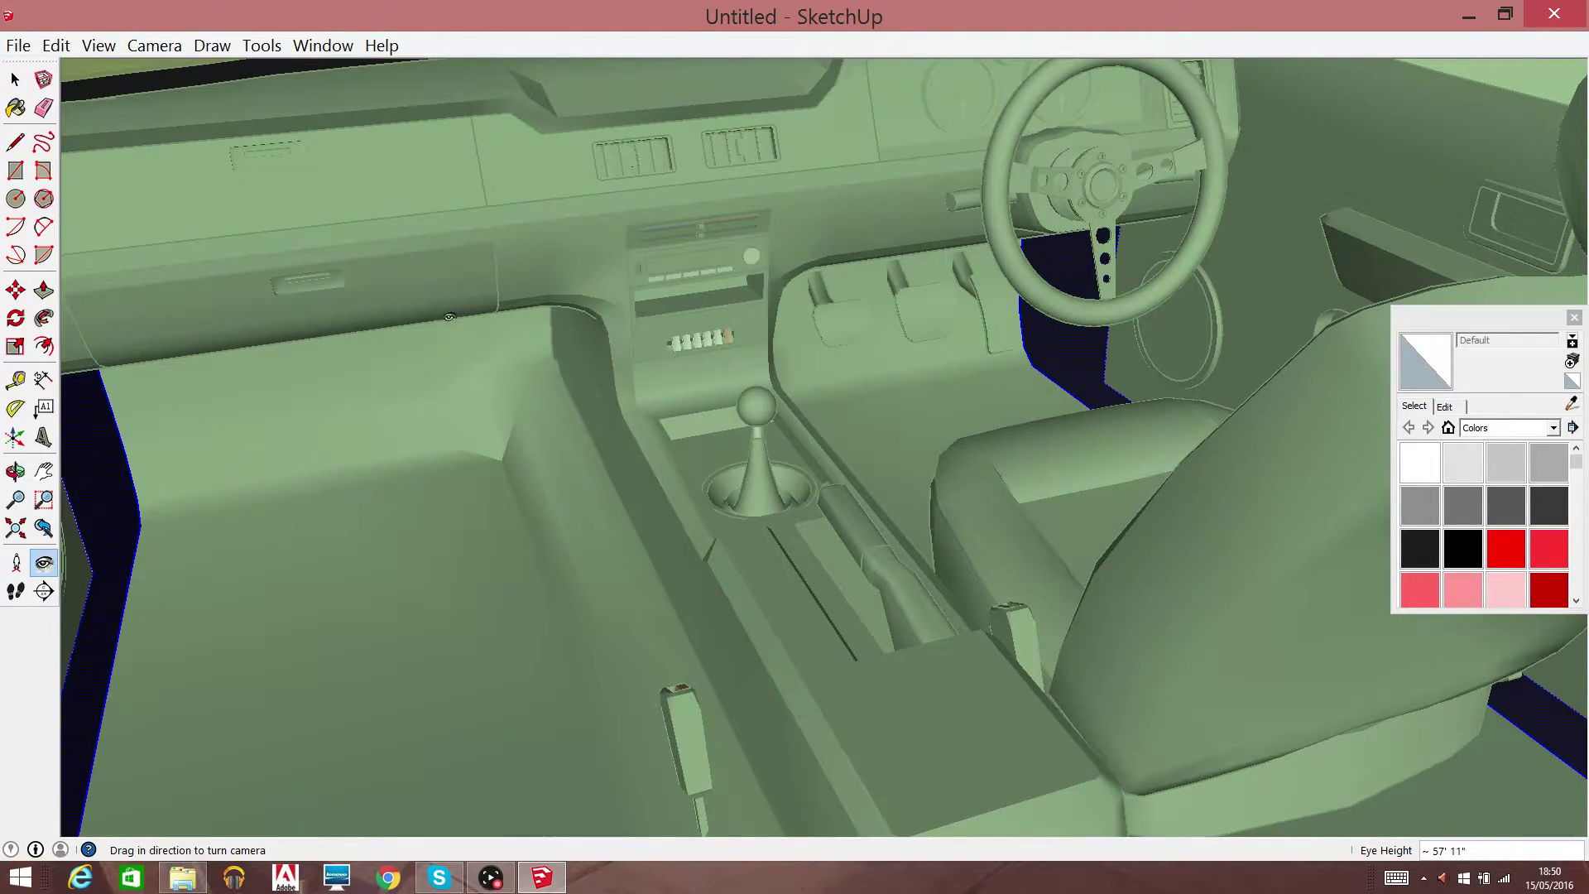
mouse_move(91, 455)
left_mouse_down()
mouse_move(1584, 113)
mouse_move(1440, 291)
mouse_move(1413, 218)
left_mouse_up()
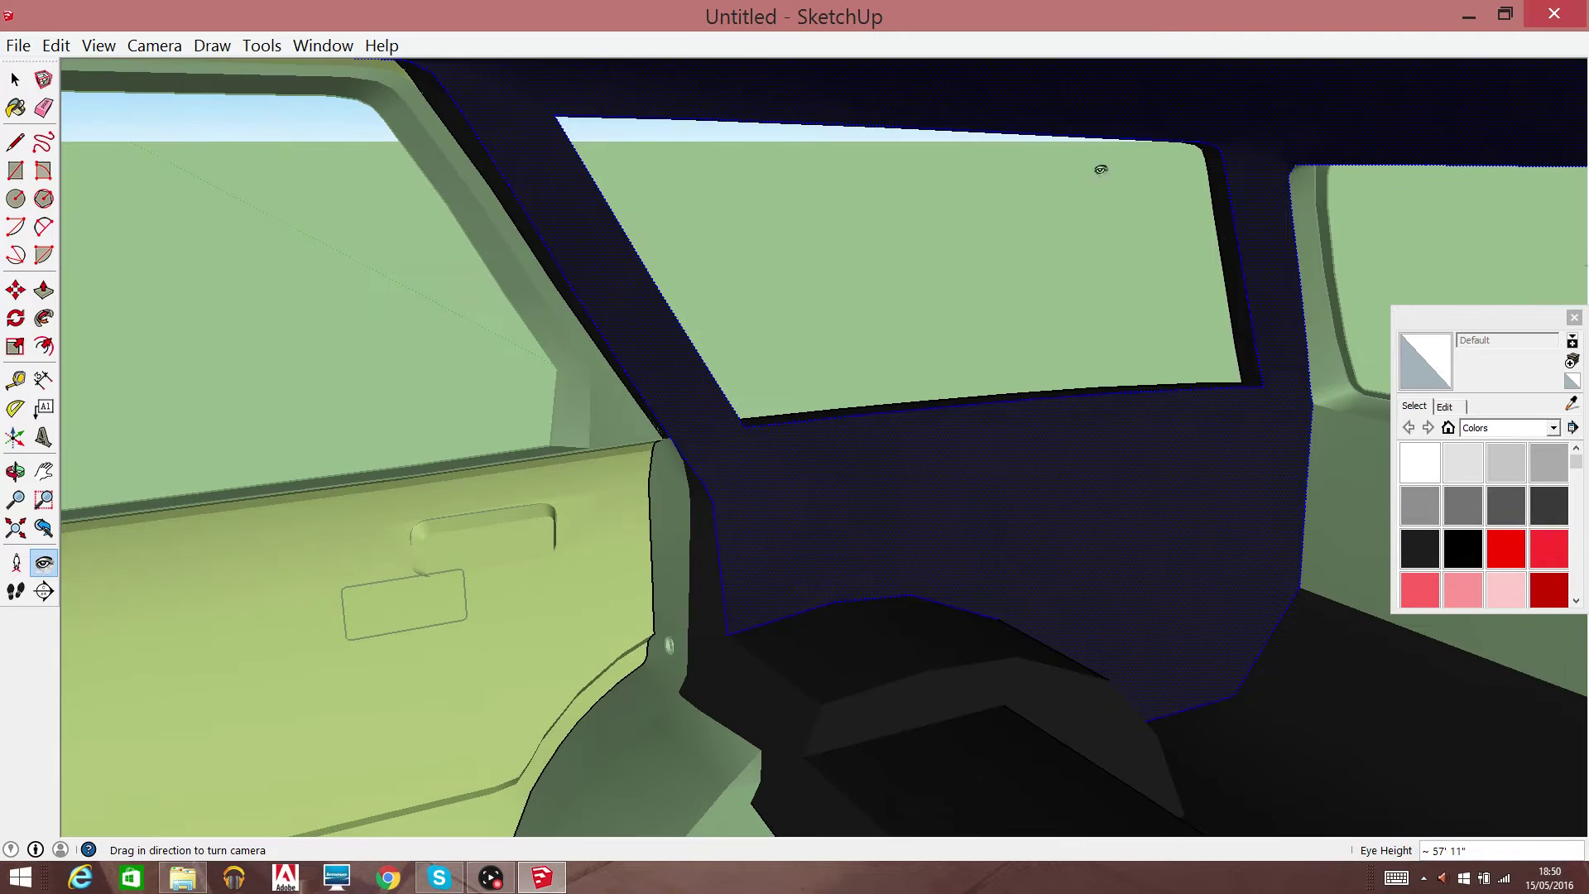
Erase the dark pillar trim, then enter the car group for editing
left_click(15, 79)
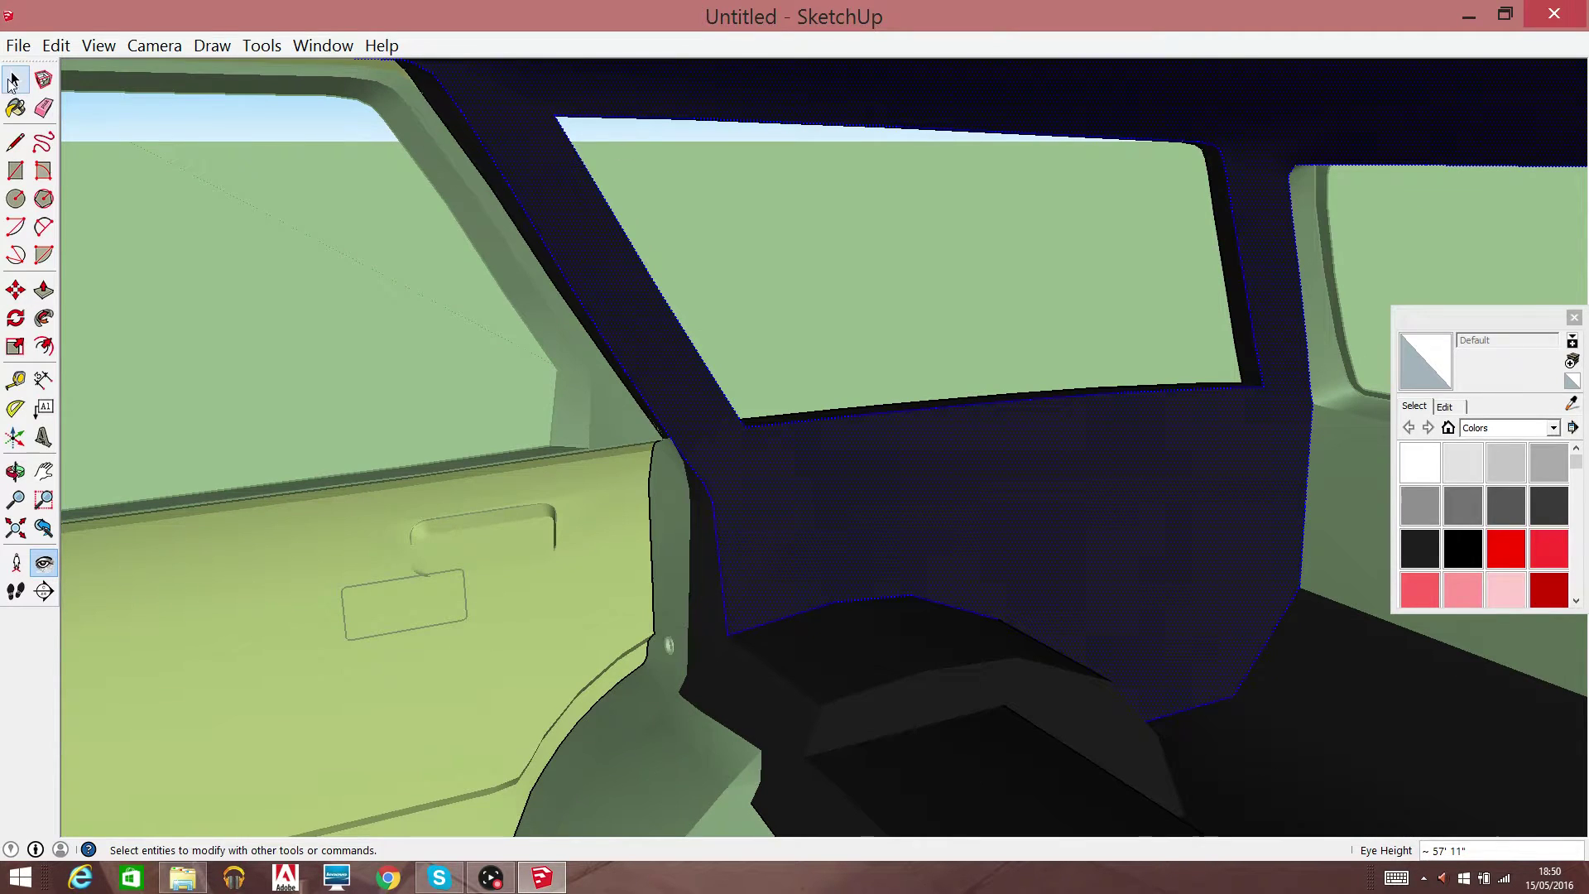
right_click(869, 530)
left_click(942, 205)
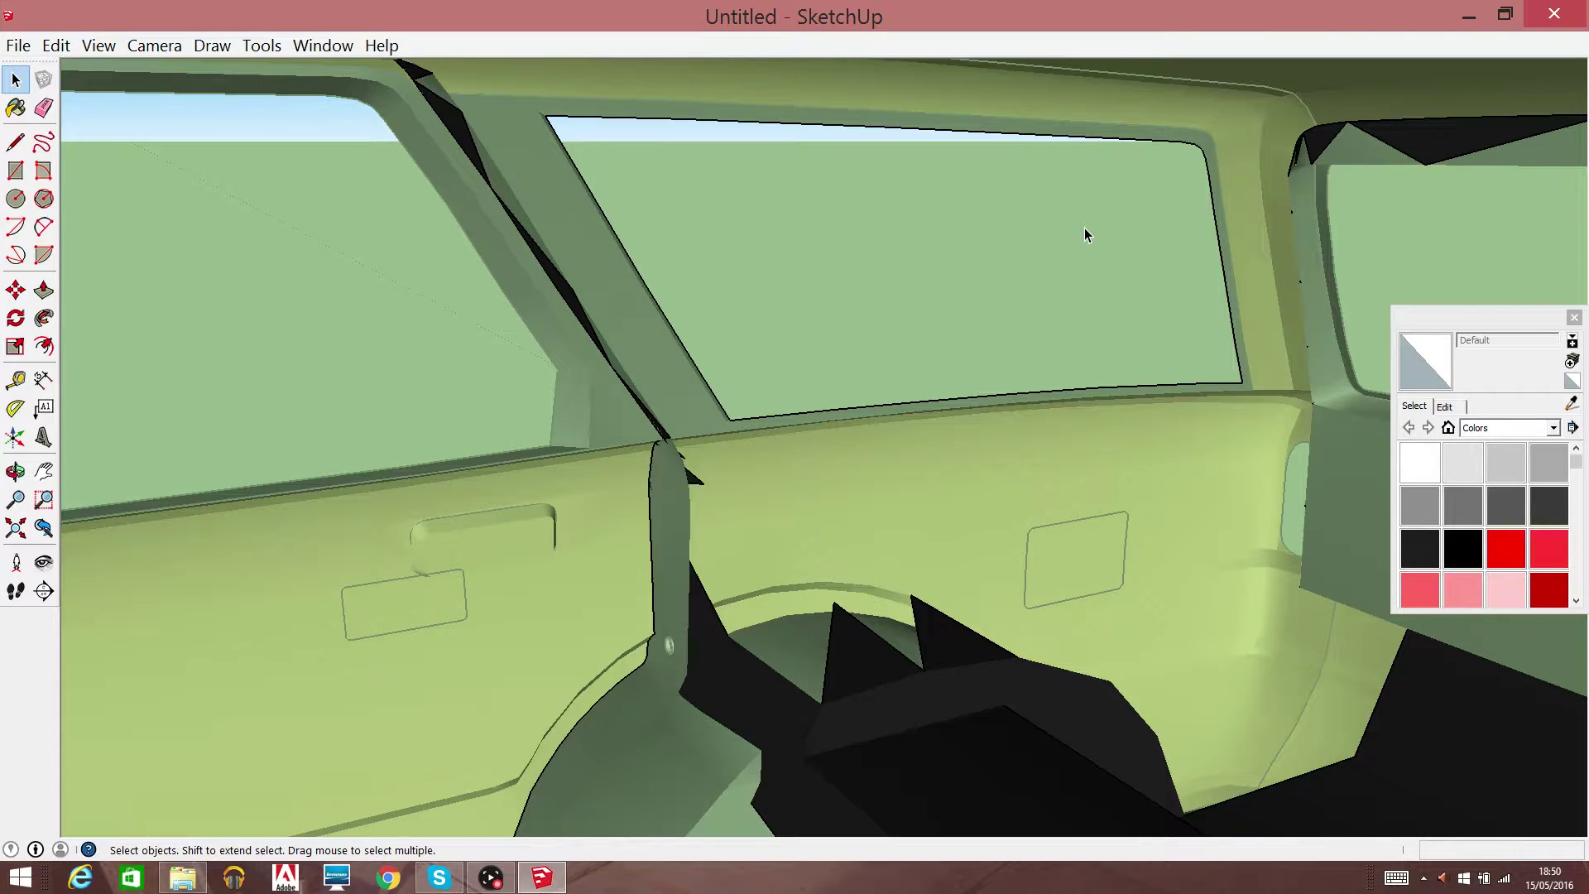
double_click(1430, 145)
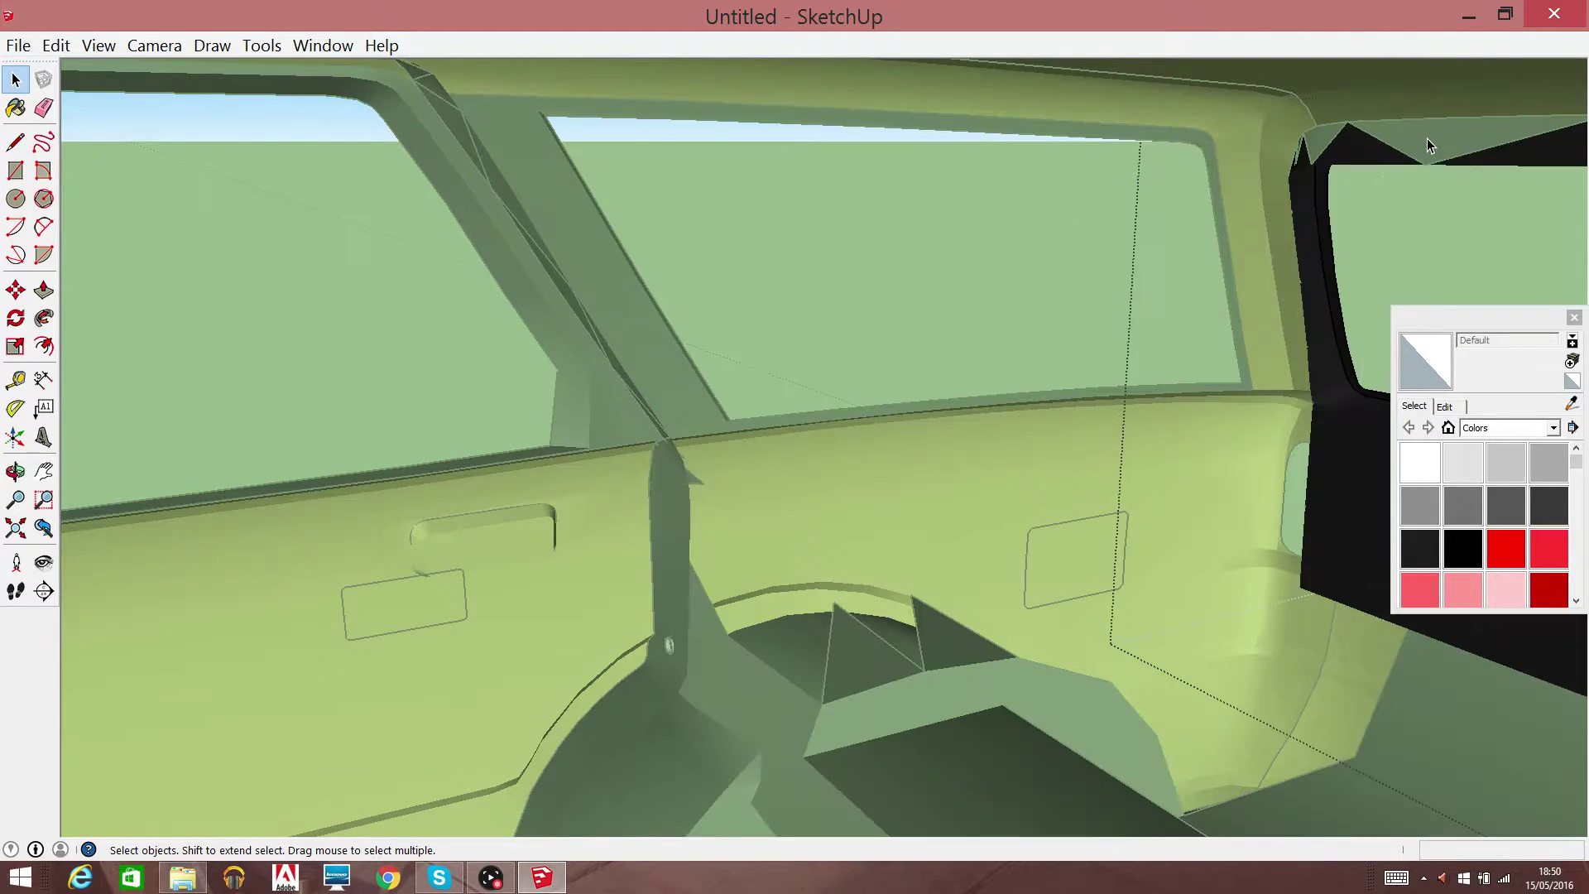
Enter the nested interior group and turn toward the panel below the rear window
double_click(1362, 141)
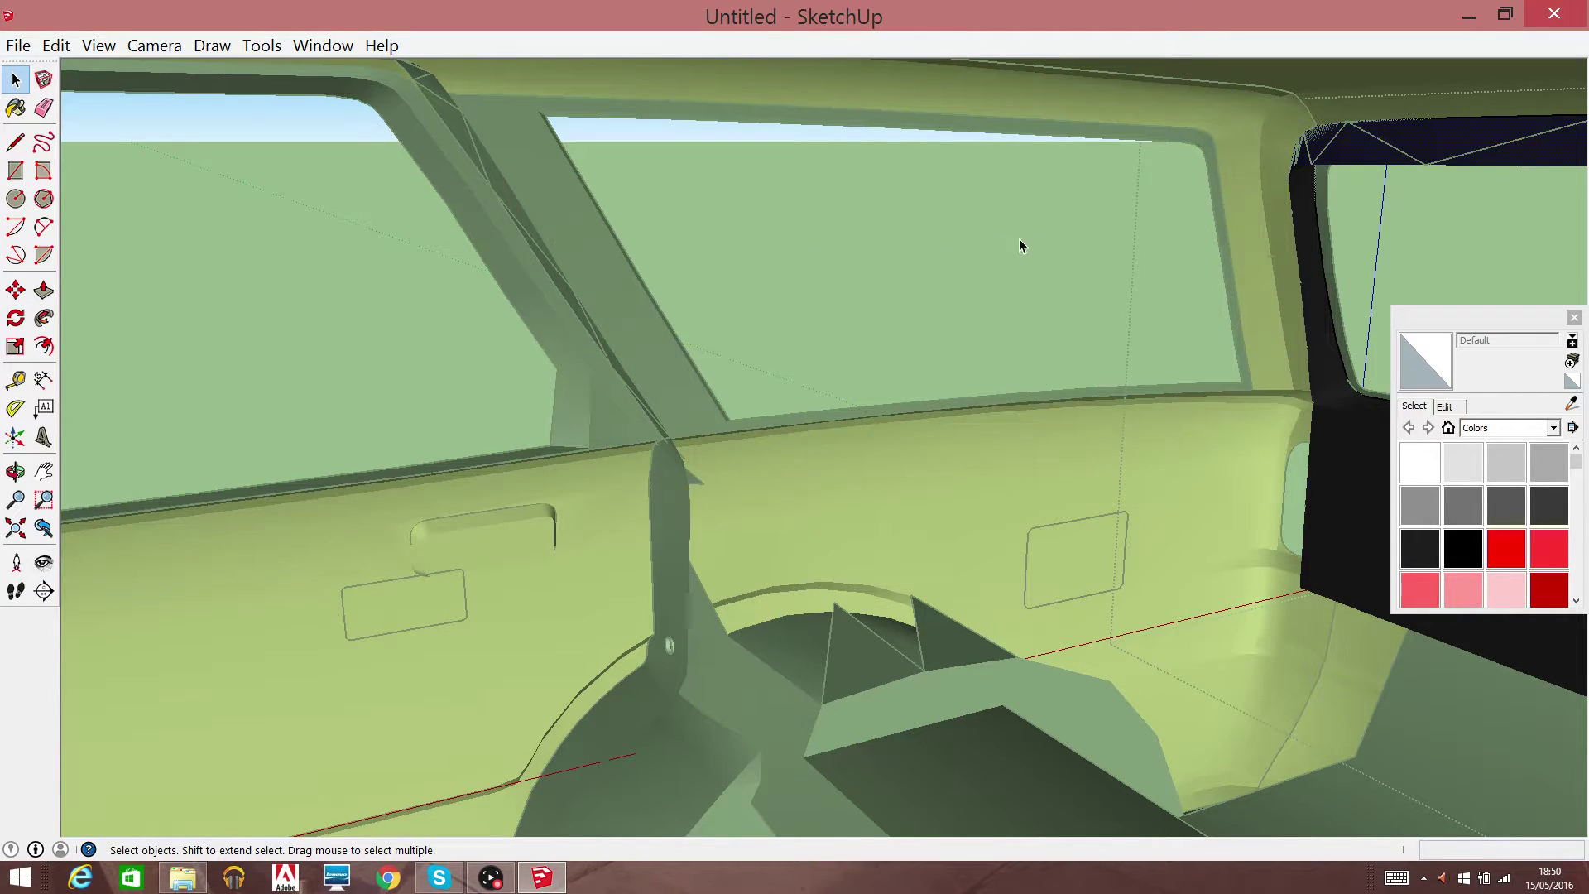
left_click(44, 470)
right_click(534, 356)
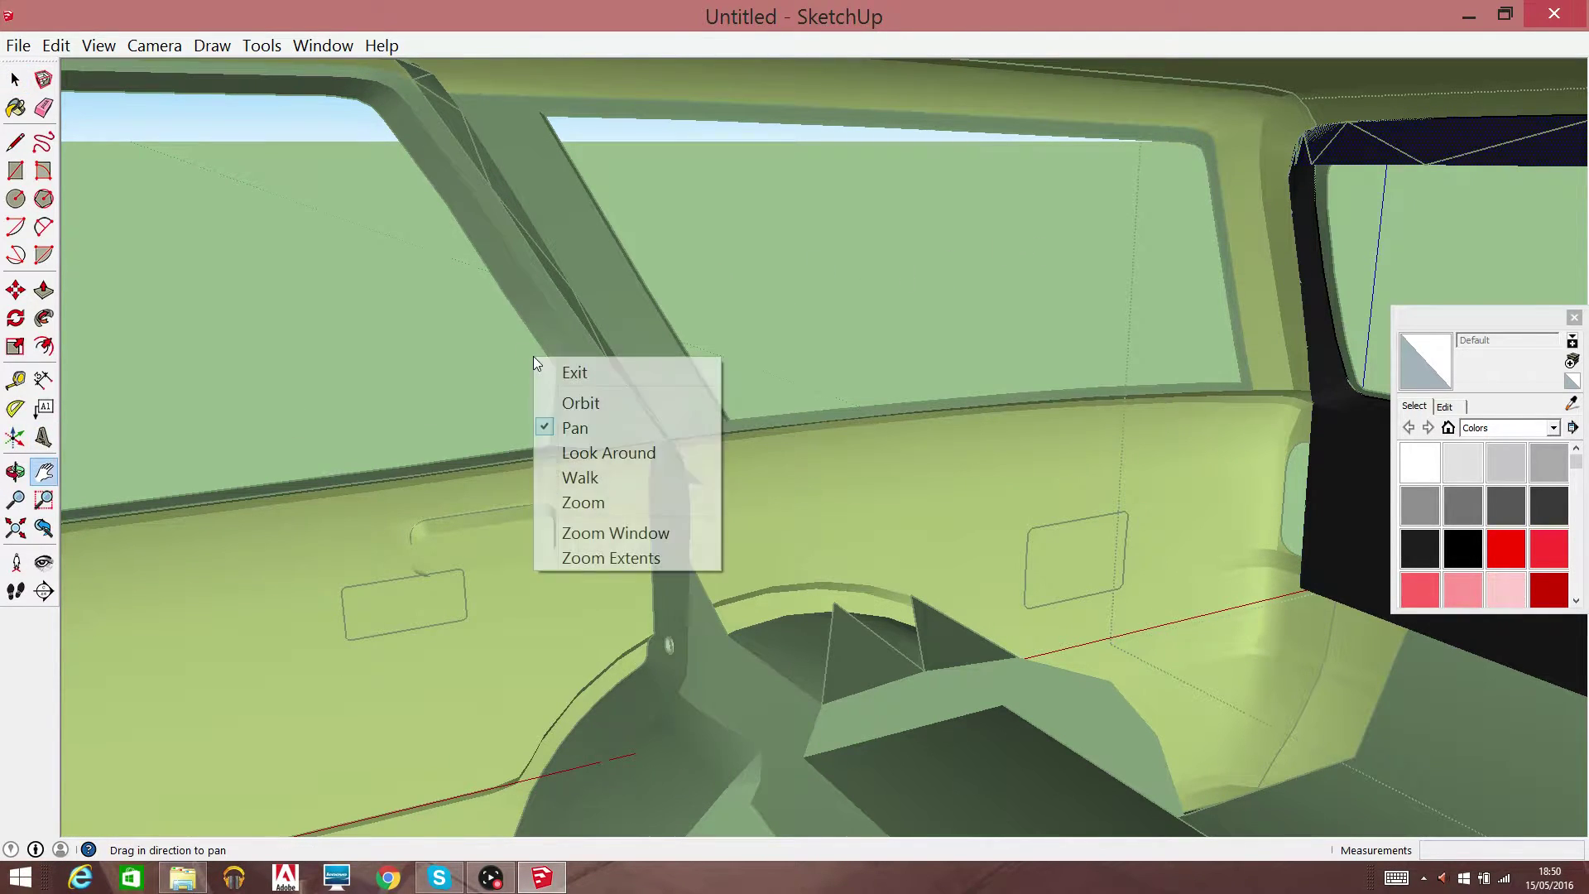
left_click(609, 453)
mouse_move(610, 451)
left_mouse_down()
mouse_move(265, 464)
mouse_move(2, 609)
mouse_move(709, 309)
mouse_move(10, 254)
mouse_move(6, 236)
left_mouse_up()
left_click(15, 79)
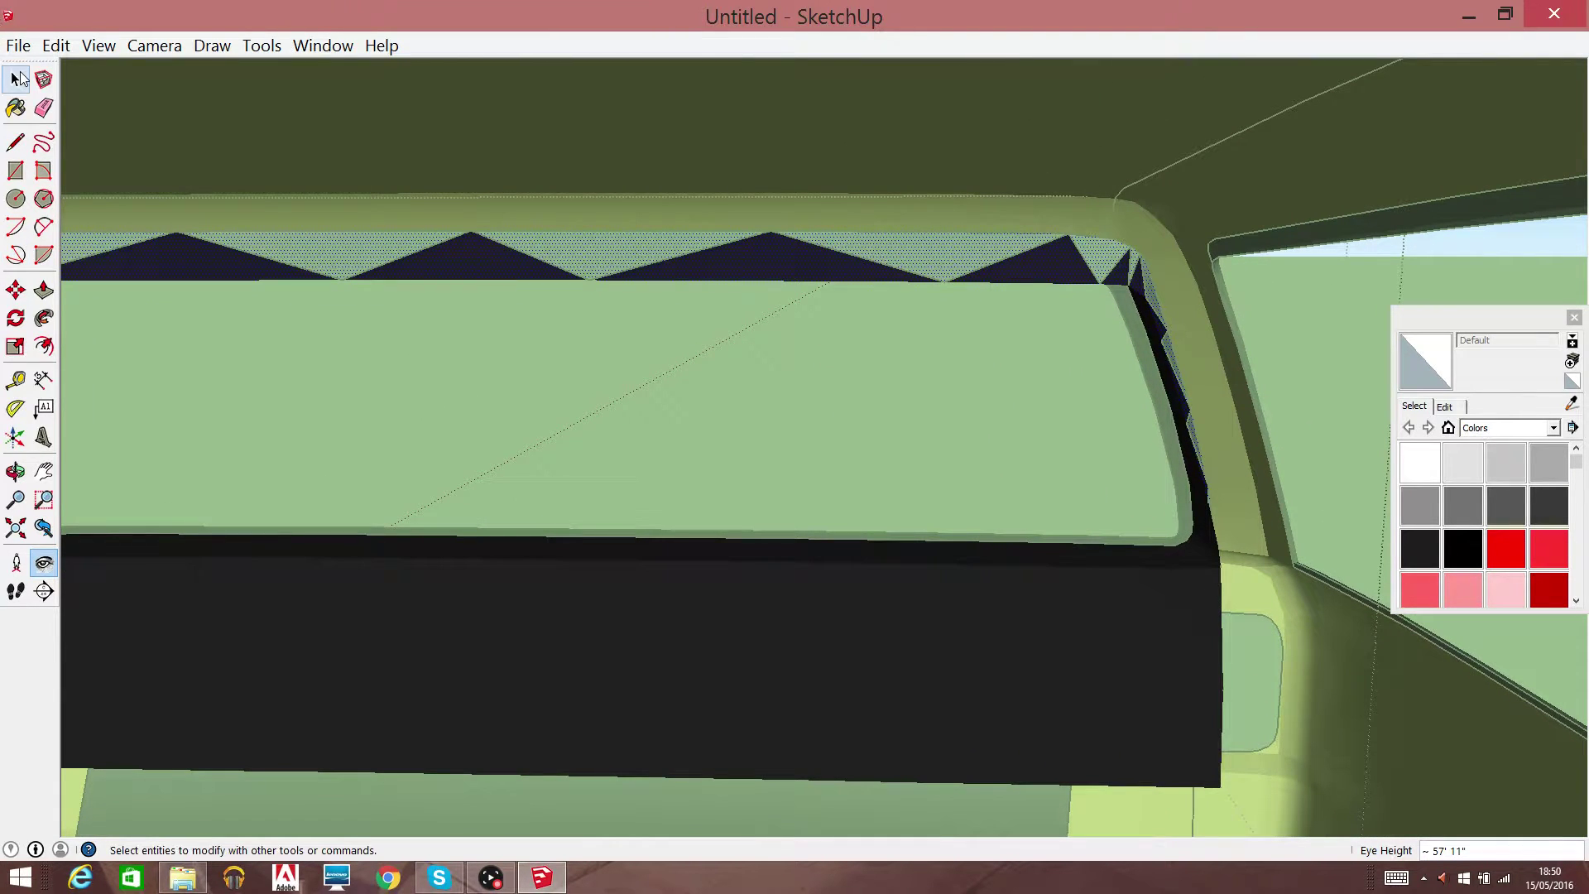
Erase the dark panel below the rear window and close the group
triple_click(329, 730)
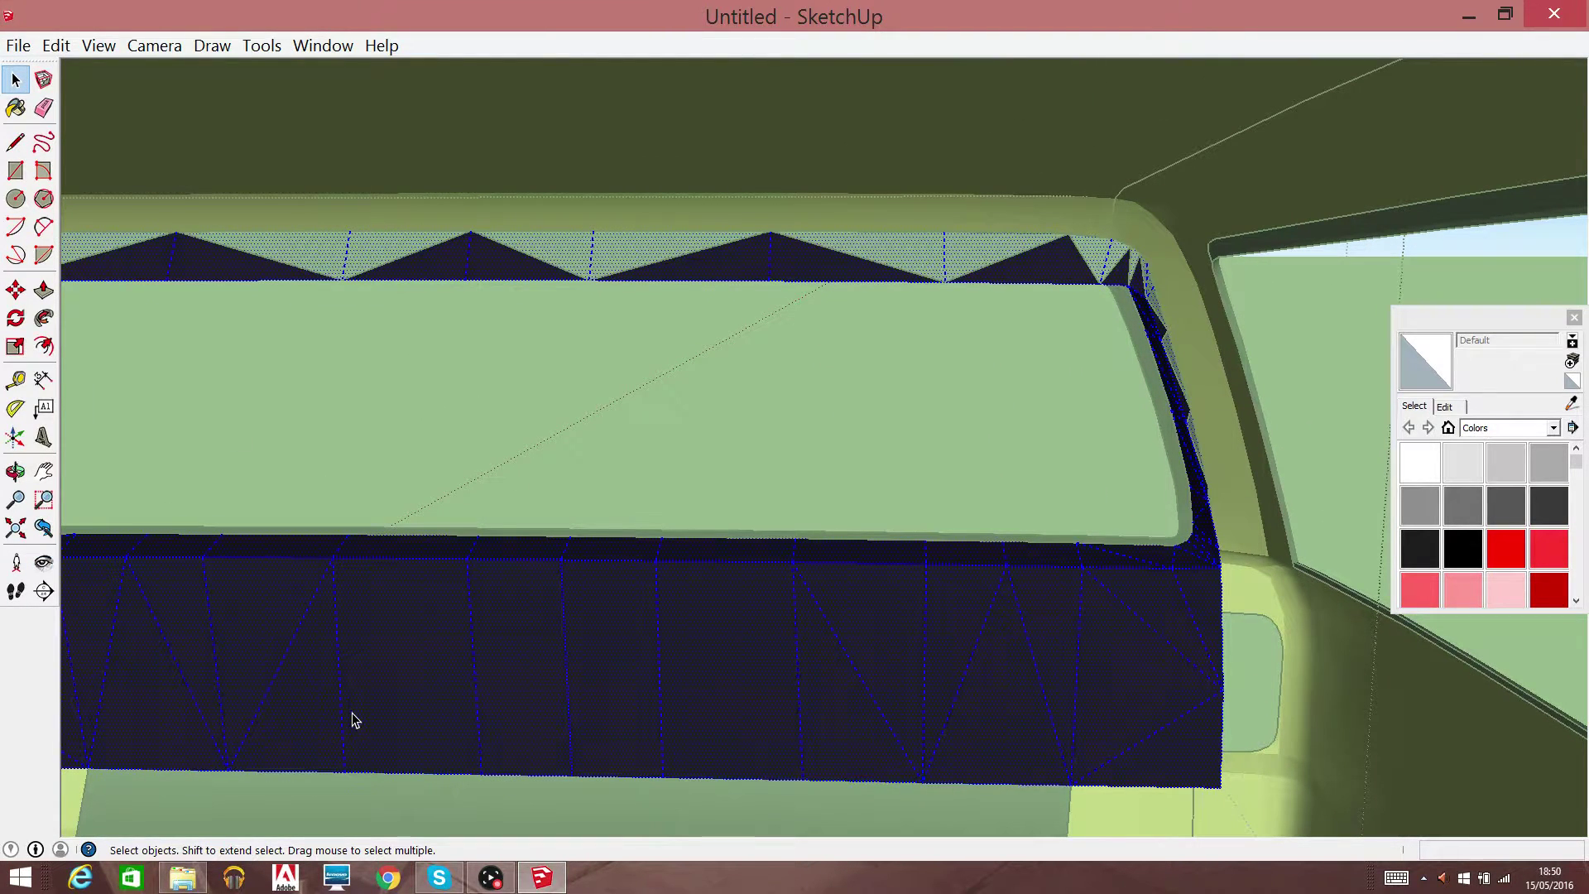
right_click(354, 720)
left_click(464, 393)
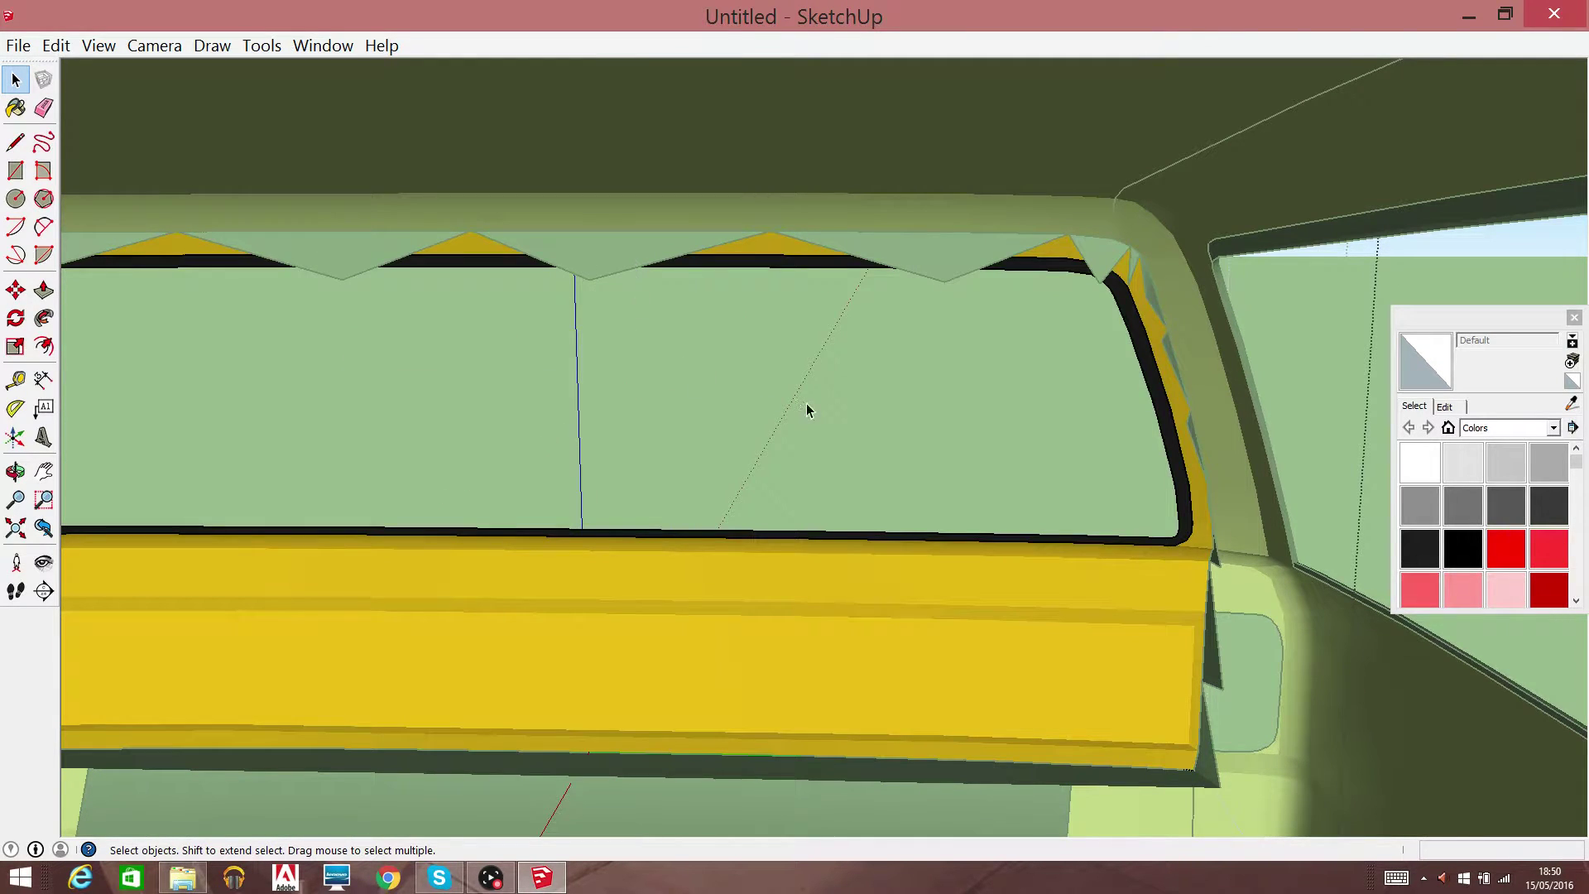
right_click(806, 404)
left_click(828, 418)
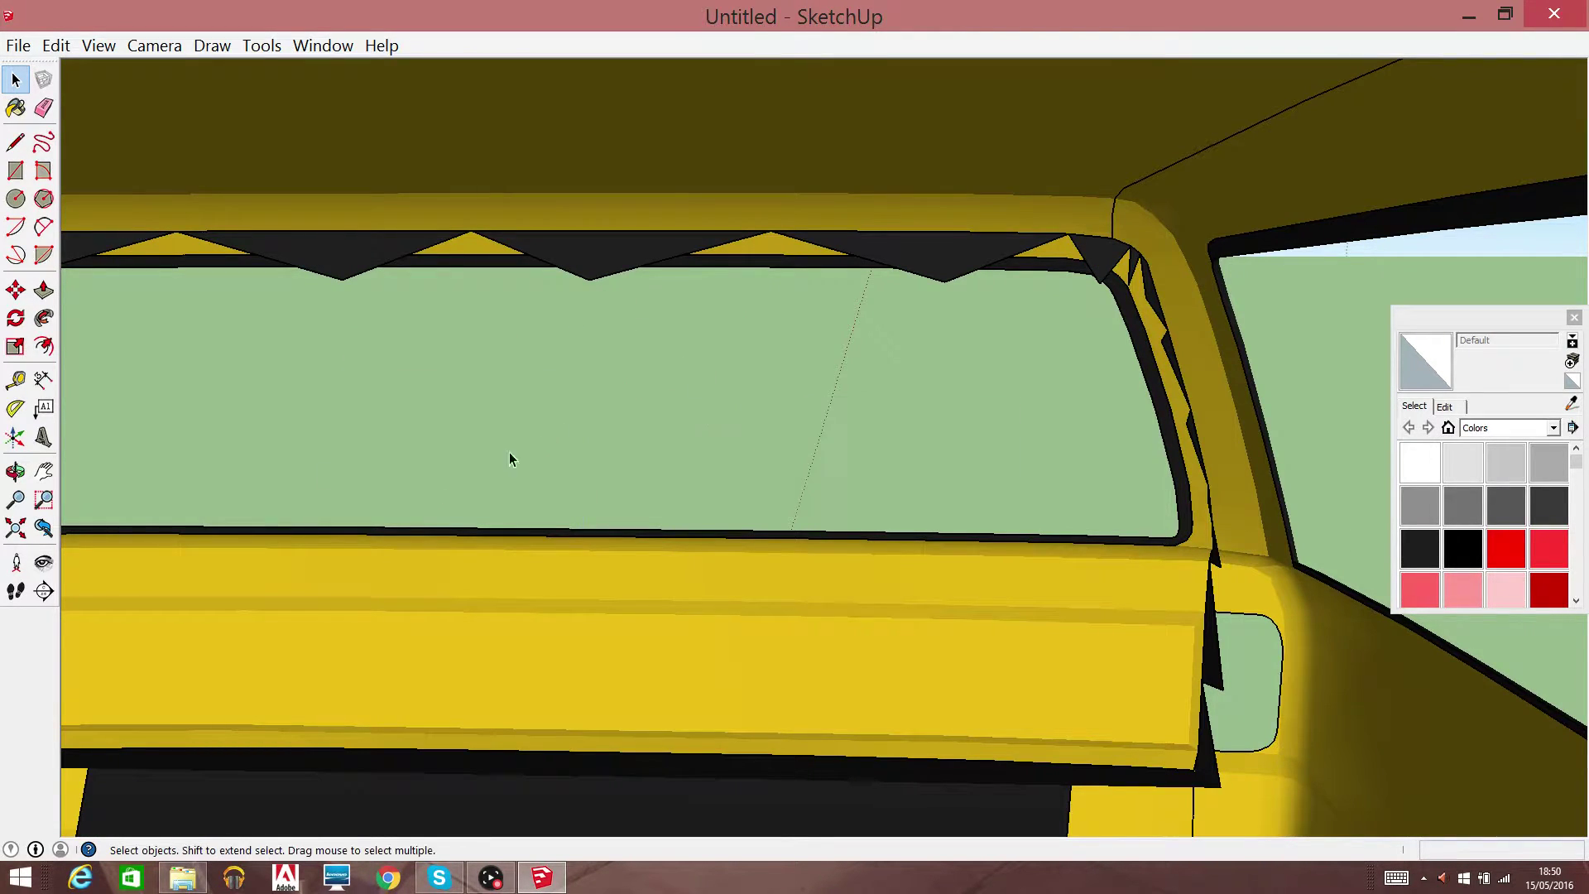
Turn to face the rear window and erase its jagged black trim
left_click(43, 471)
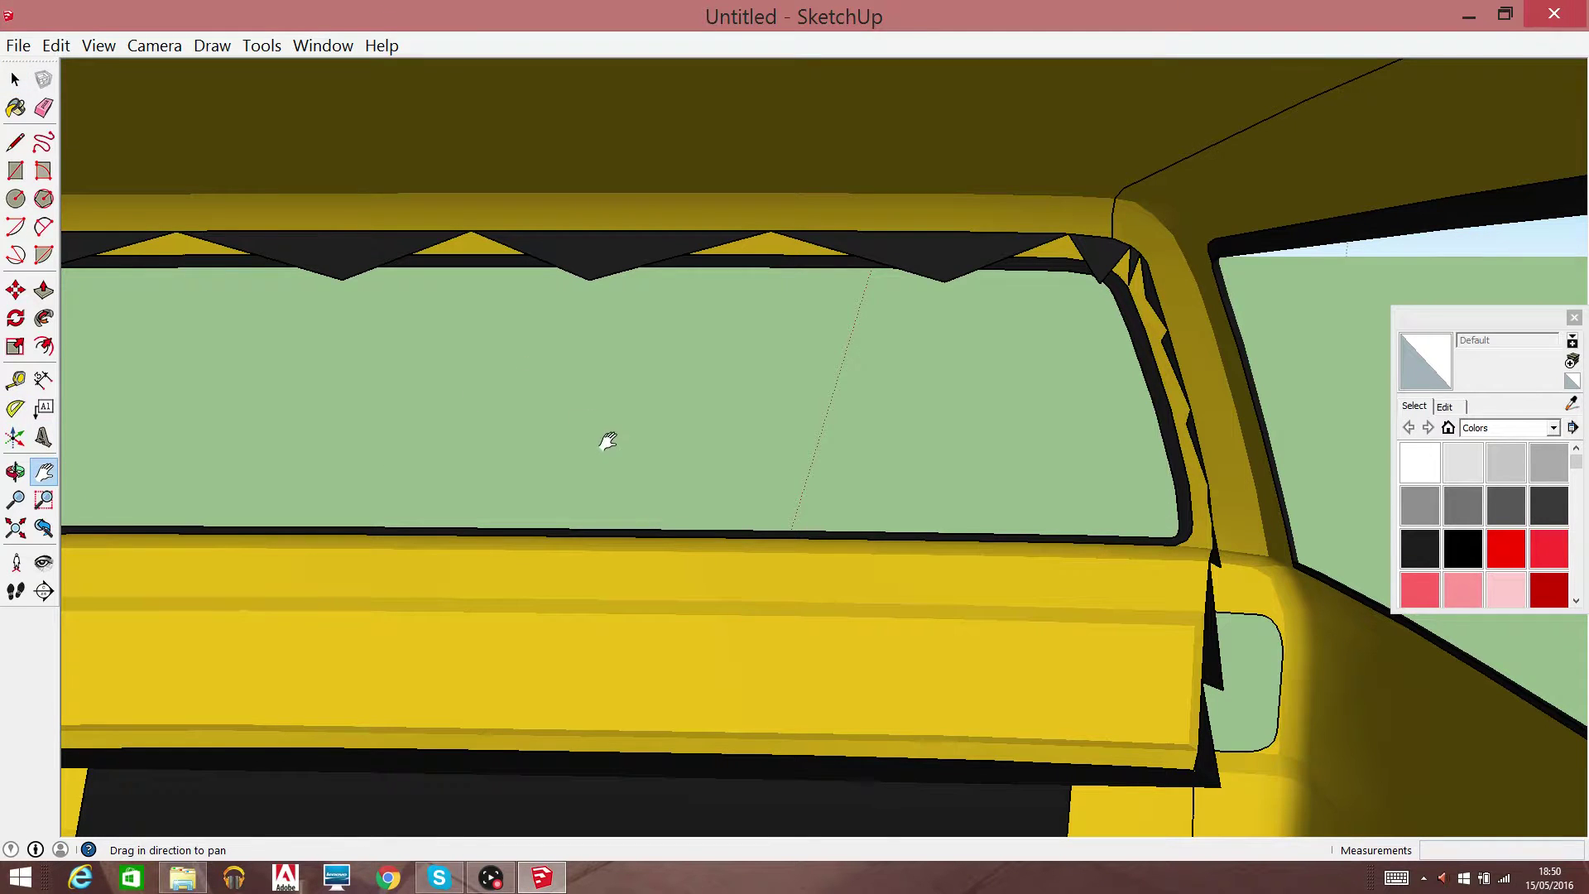
right_click(536, 419)
left_click(594, 518)
mouse_move(937, 465)
left_mouse_down()
mouse_move(5, 589)
mouse_move(2, 654)
mouse_move(596, 649)
mouse_move(828, 538)
mouse_move(1020, 490)
mouse_move(1465, 505)
mouse_move(1333, 497)
mouse_move(1379, 634)
mouse_move(1484, 763)
left_mouse_up()
key("space")
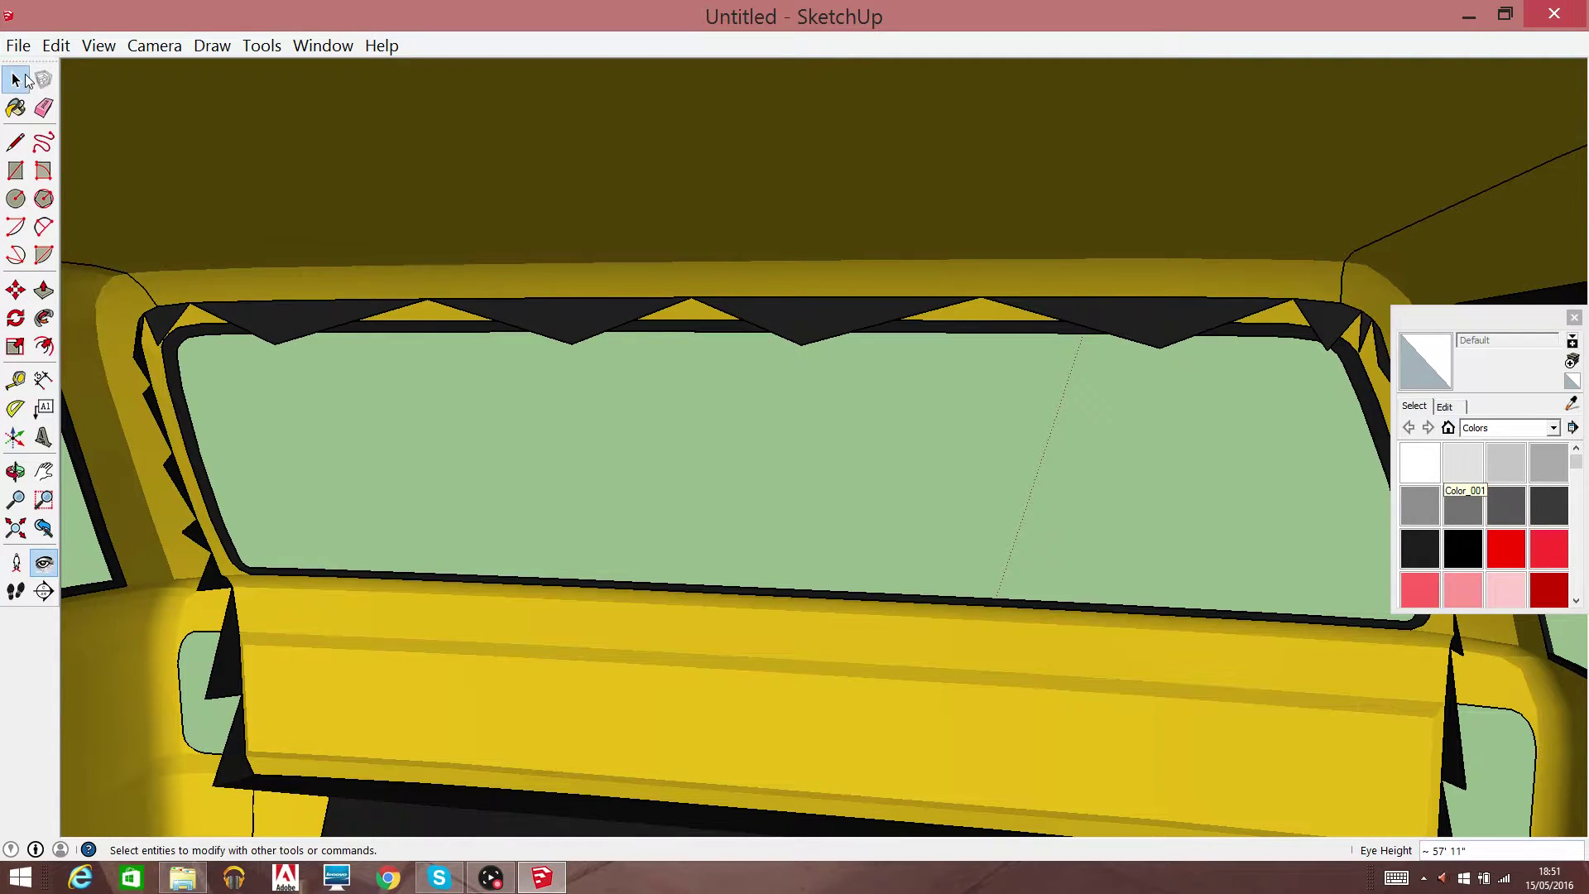
left_click(804, 313)
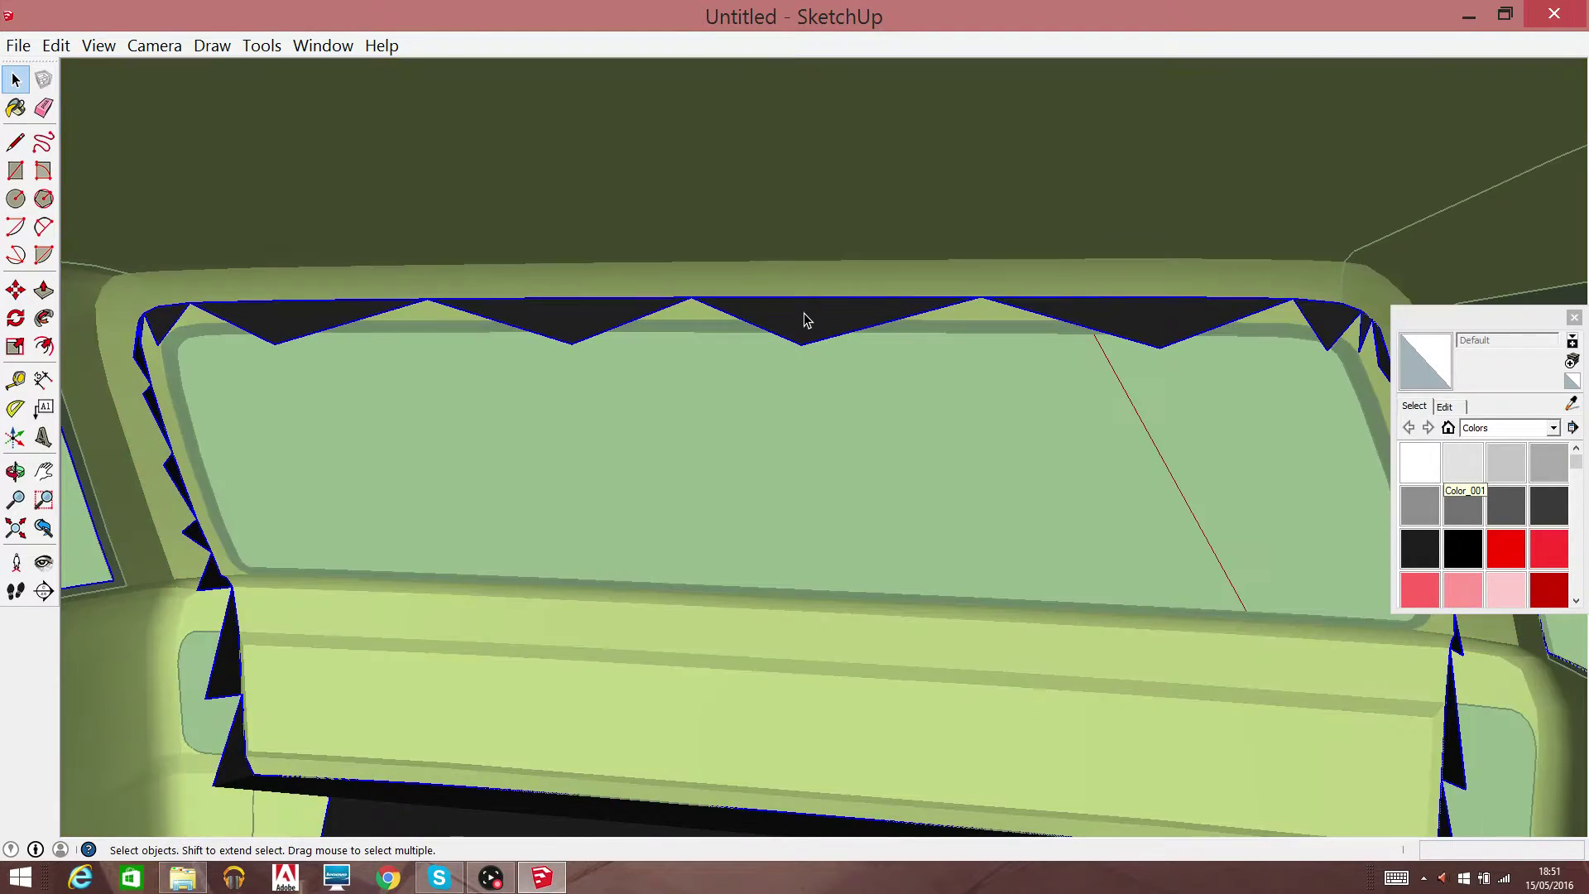
right_click(803, 313)
left_click(842, 354)
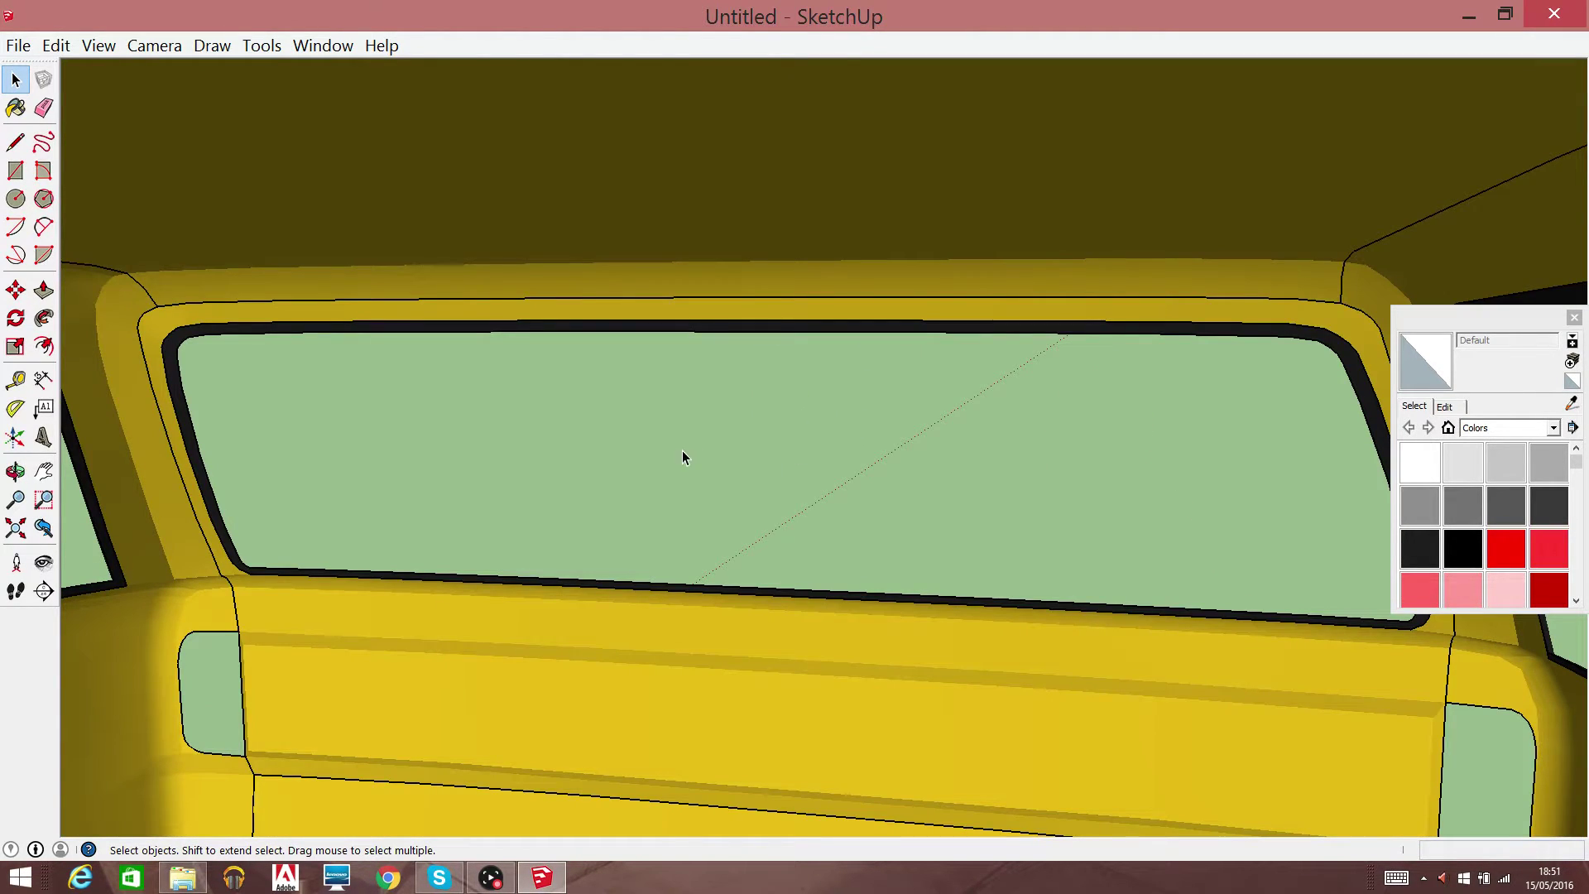
Look around downward toward the dark floor
left_click(43, 471)
right_click(713, 441)
left_click(799, 540)
mouse_move(841, 532)
left_mouse_down()
mouse_move(137, 597)
mouse_move(3, 826)
left_mouse_up()
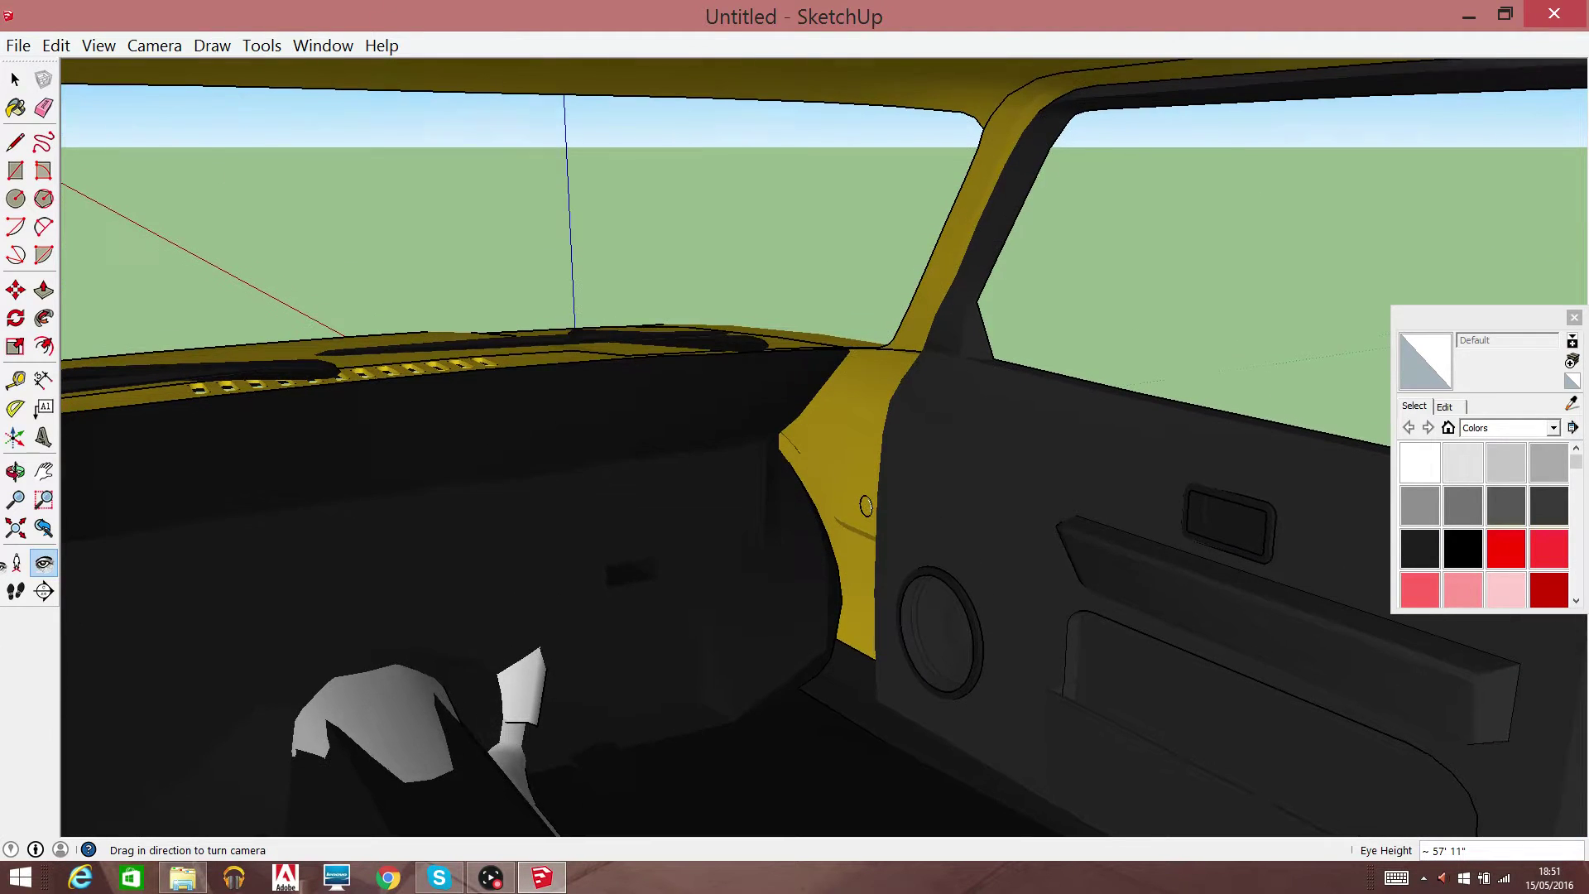
Use Edit > Undo repeatedly to undo the group closing and re-enter it
left_click_drag(4, 826, 16, 166)
left_click(15, 79)
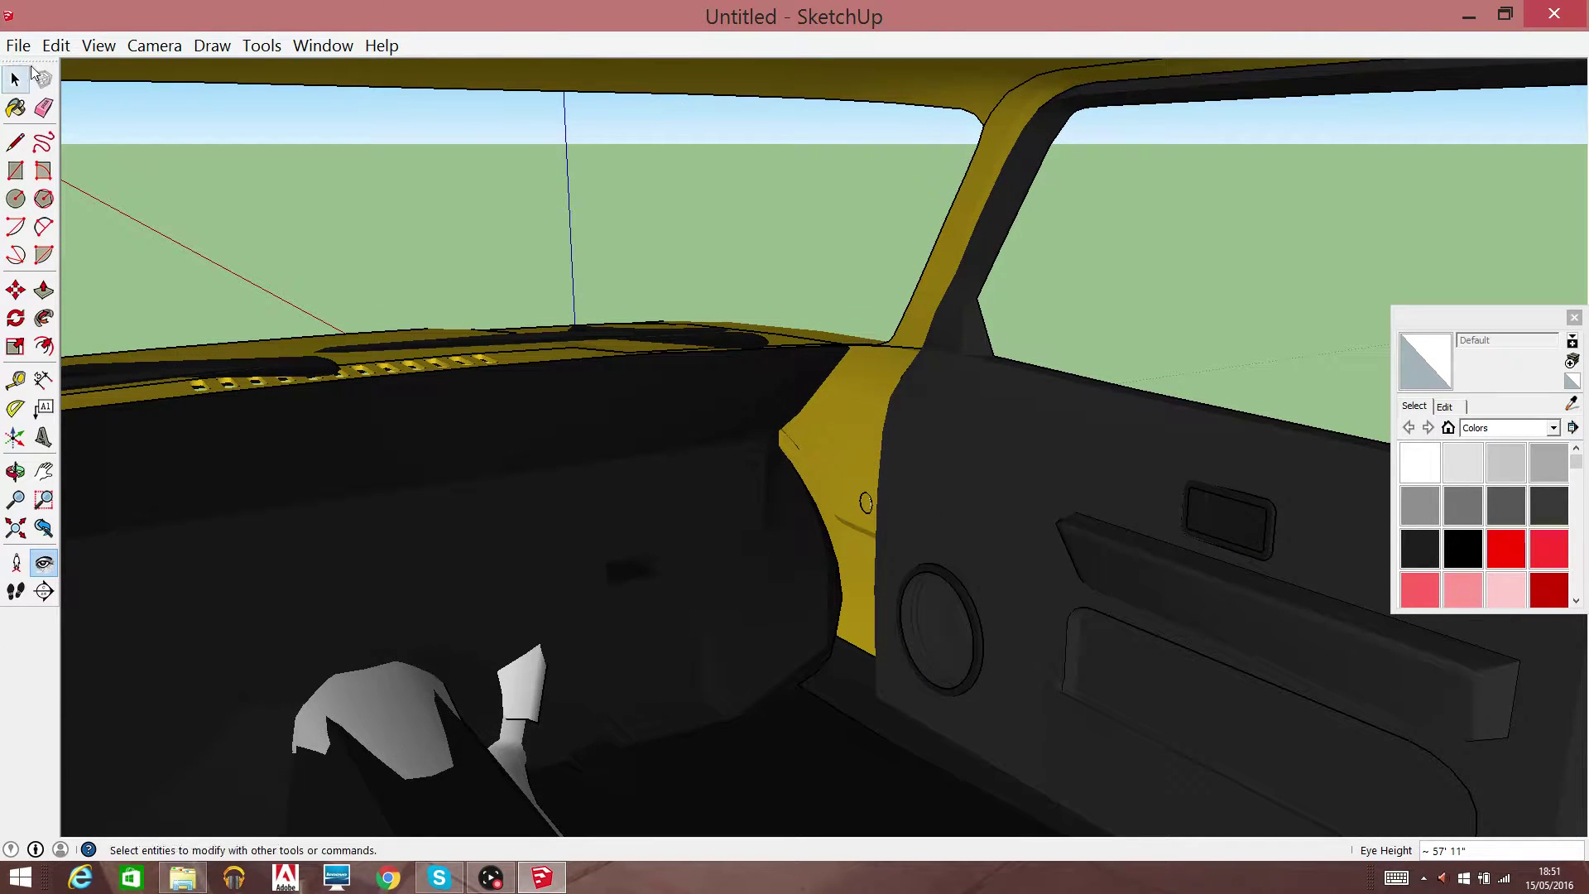
left_click(55, 45)
left_click(65, 67)
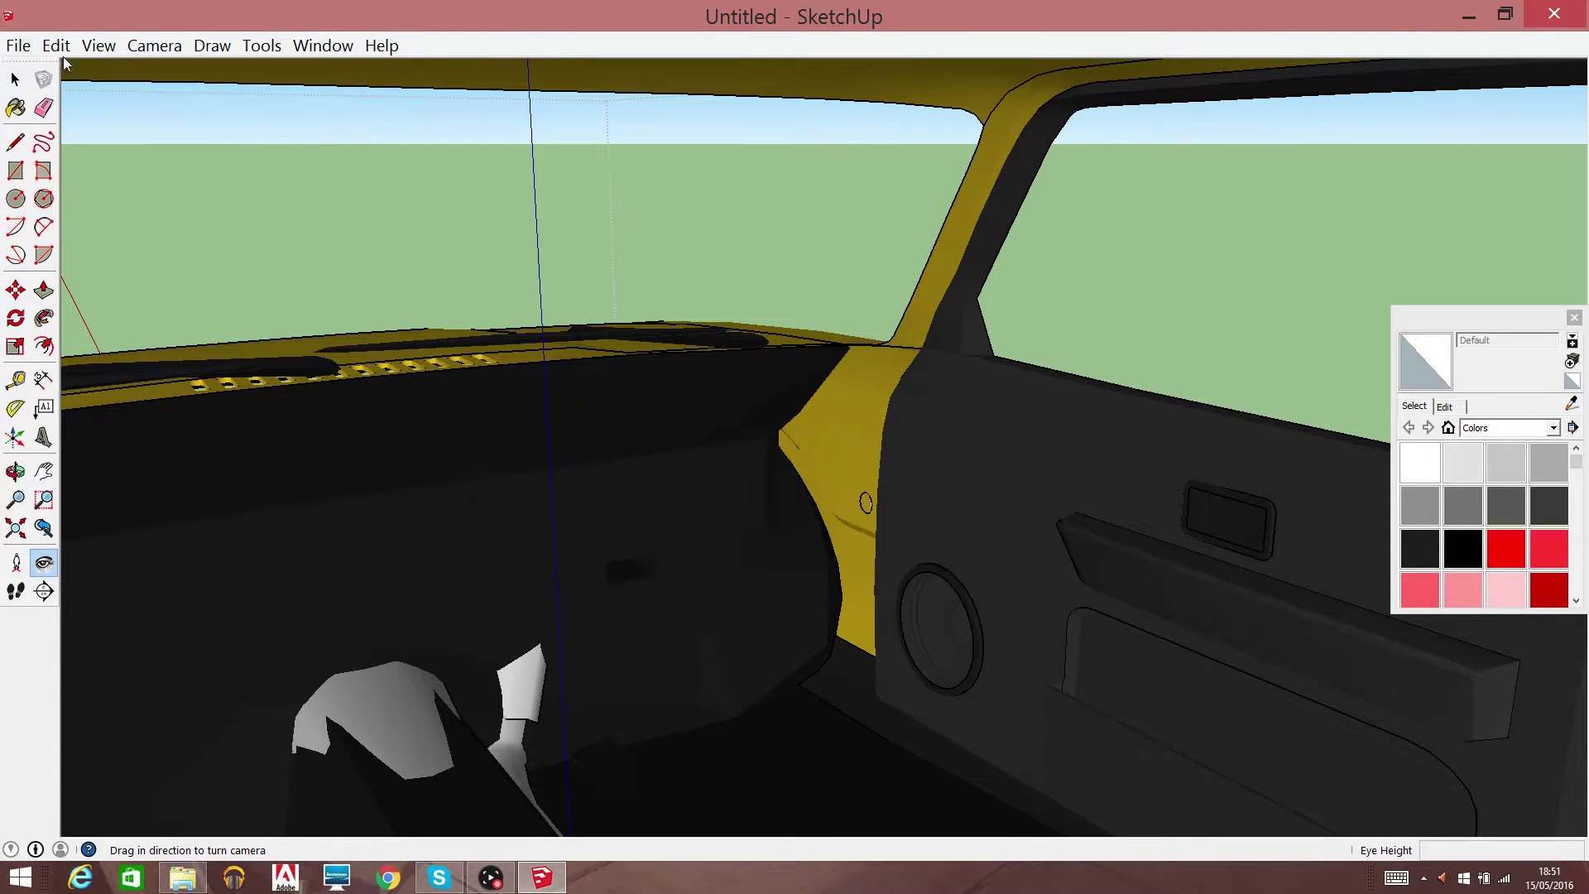
left_click(60, 48)
left_click(64, 73)
left_click(58, 46)
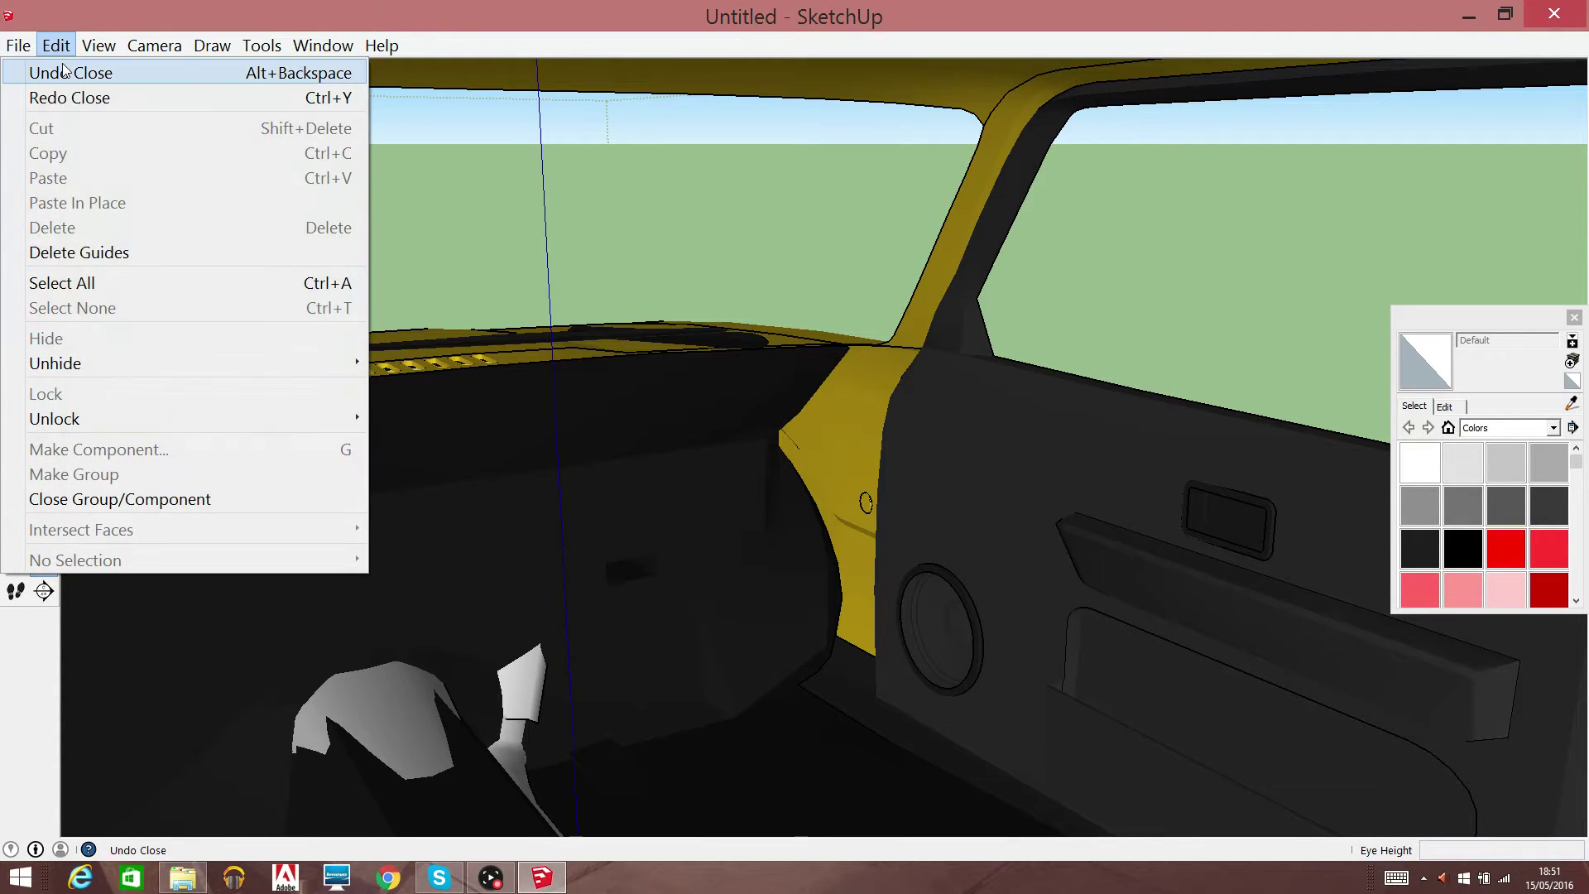
left_click(65, 73)
left_click(56, 45)
left_click(65, 73)
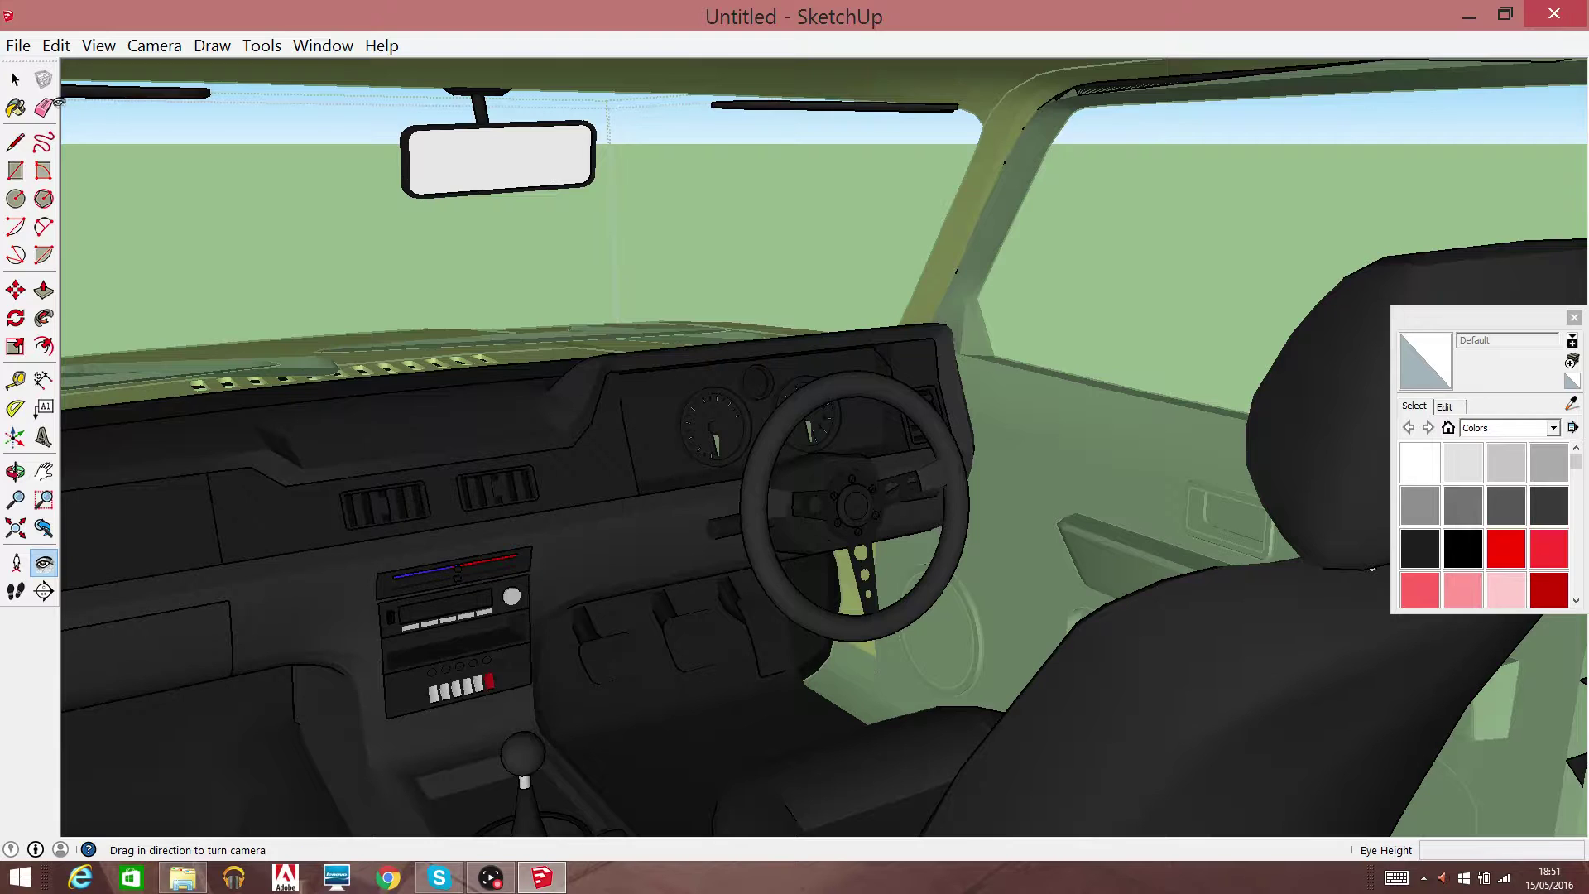
Enter the car body group and erase the door's inner panel surface
left_click_drag(188, 171, 198, 193)
left_click(15, 79)
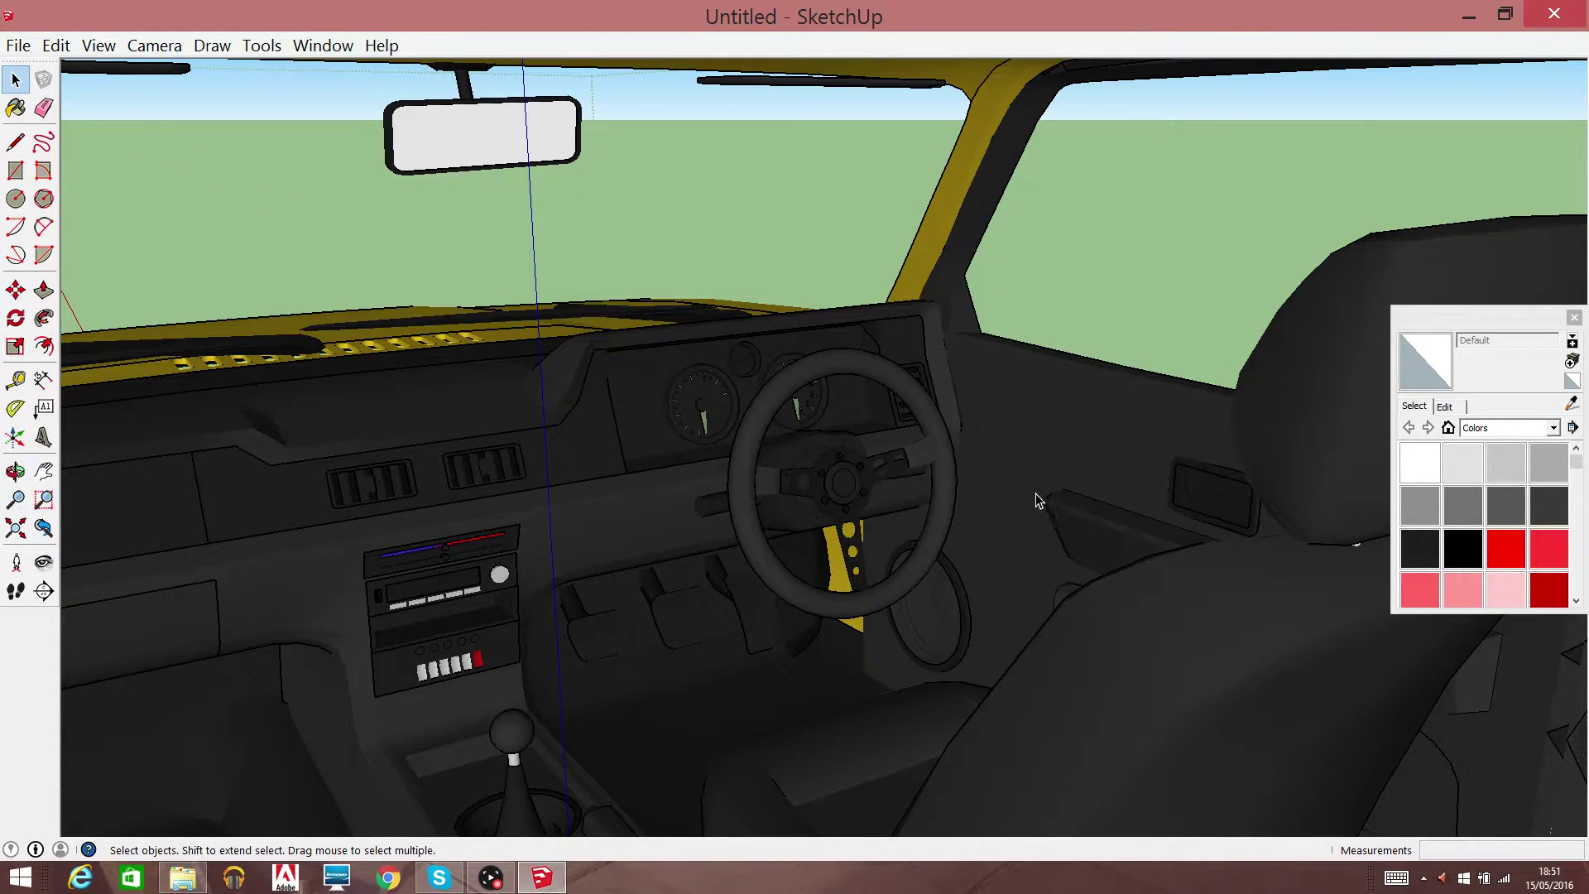
left_click(1034, 404)
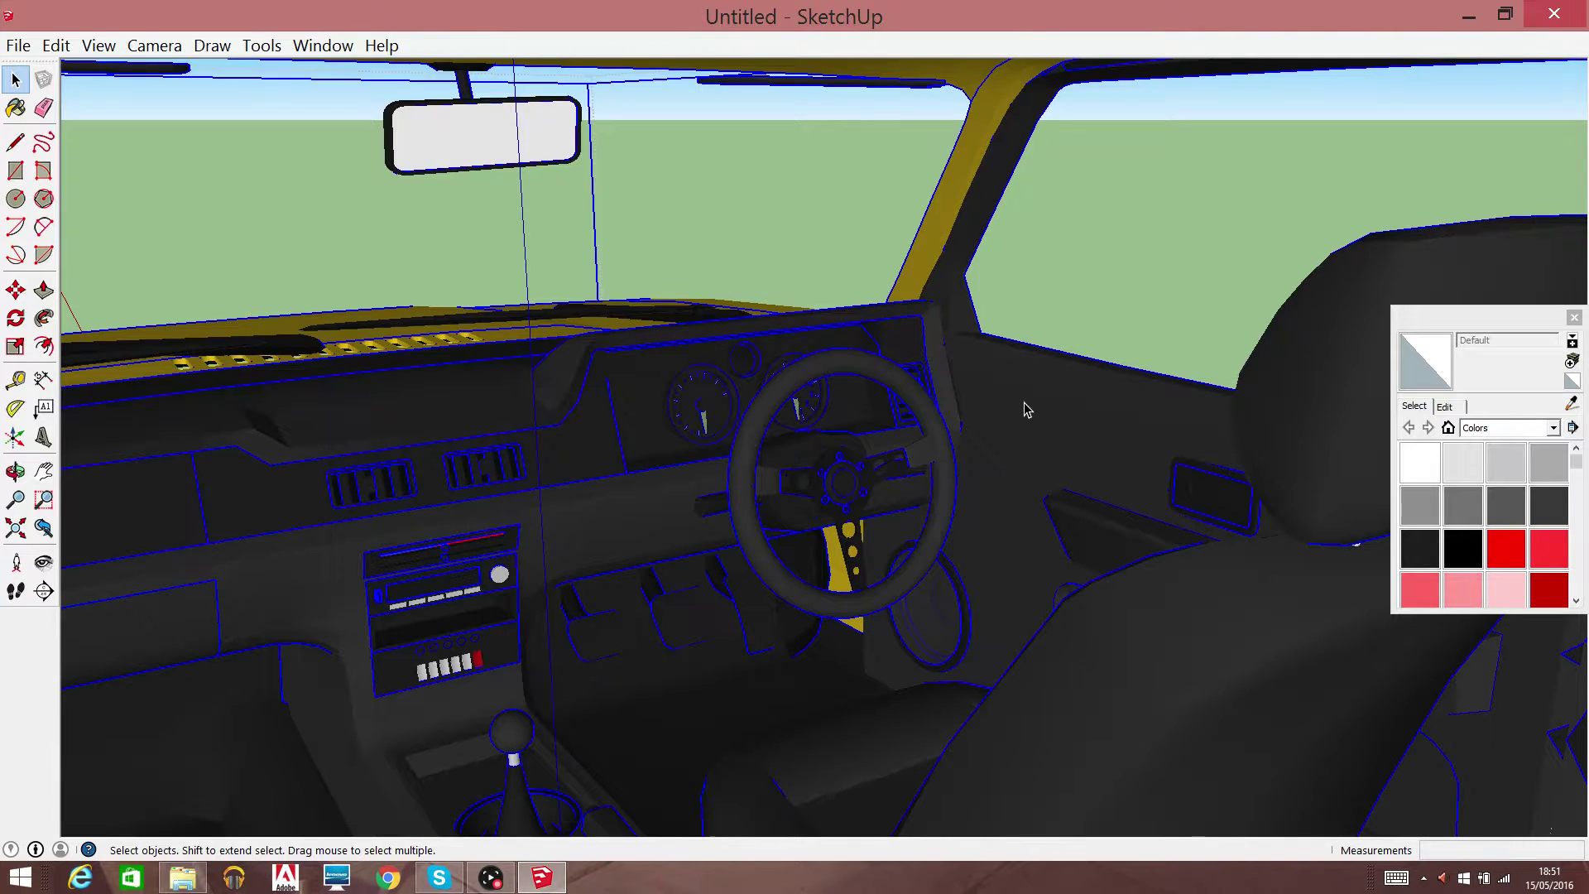
double_click(1035, 404)
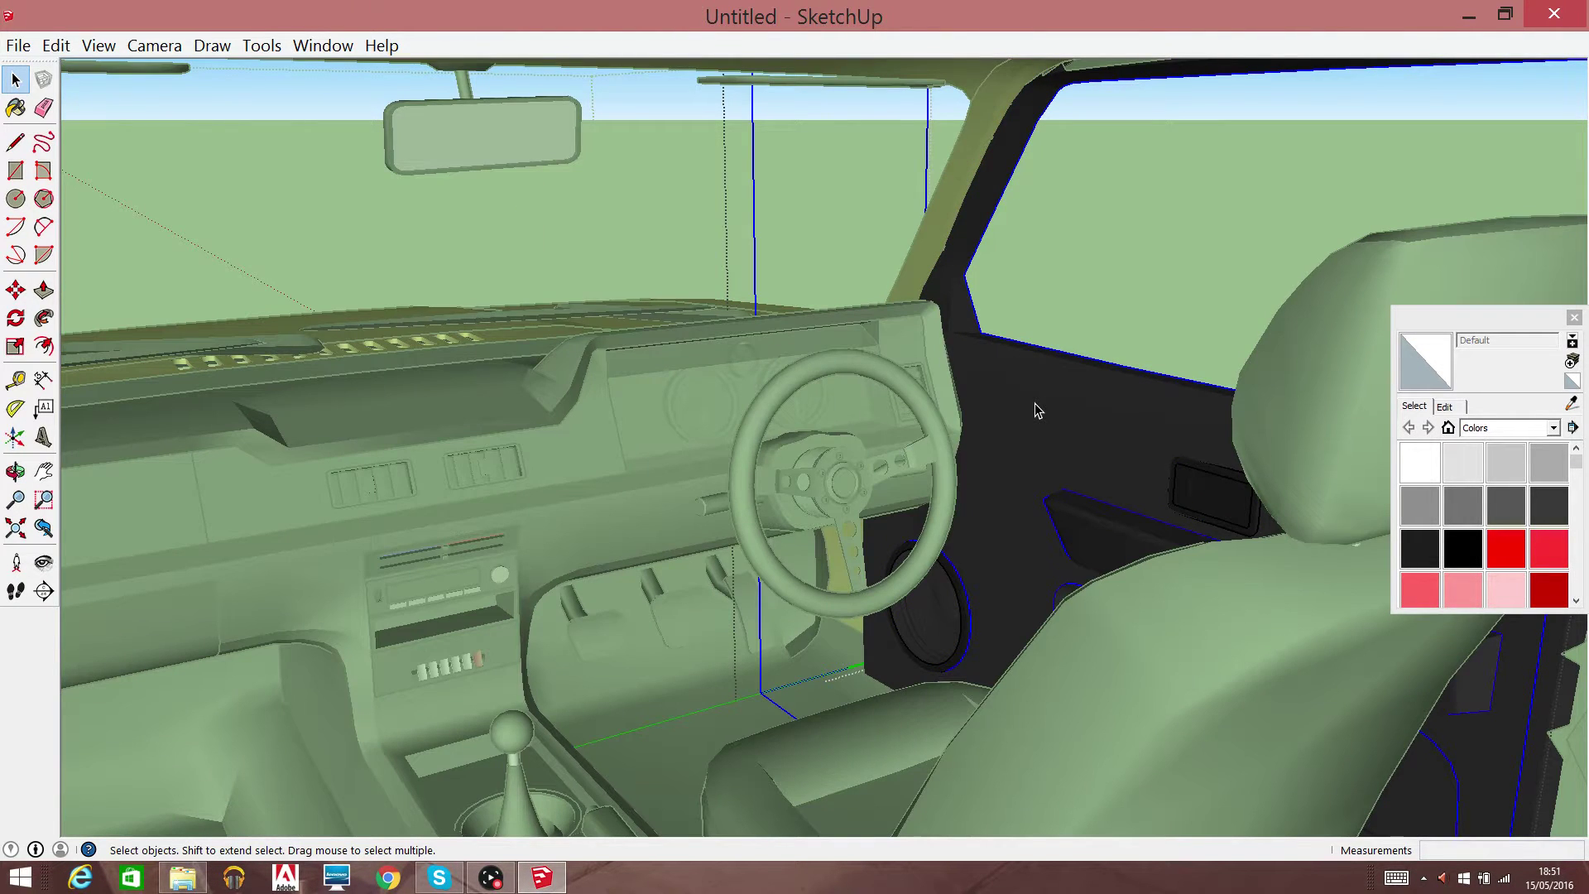
right_click(1041, 413)
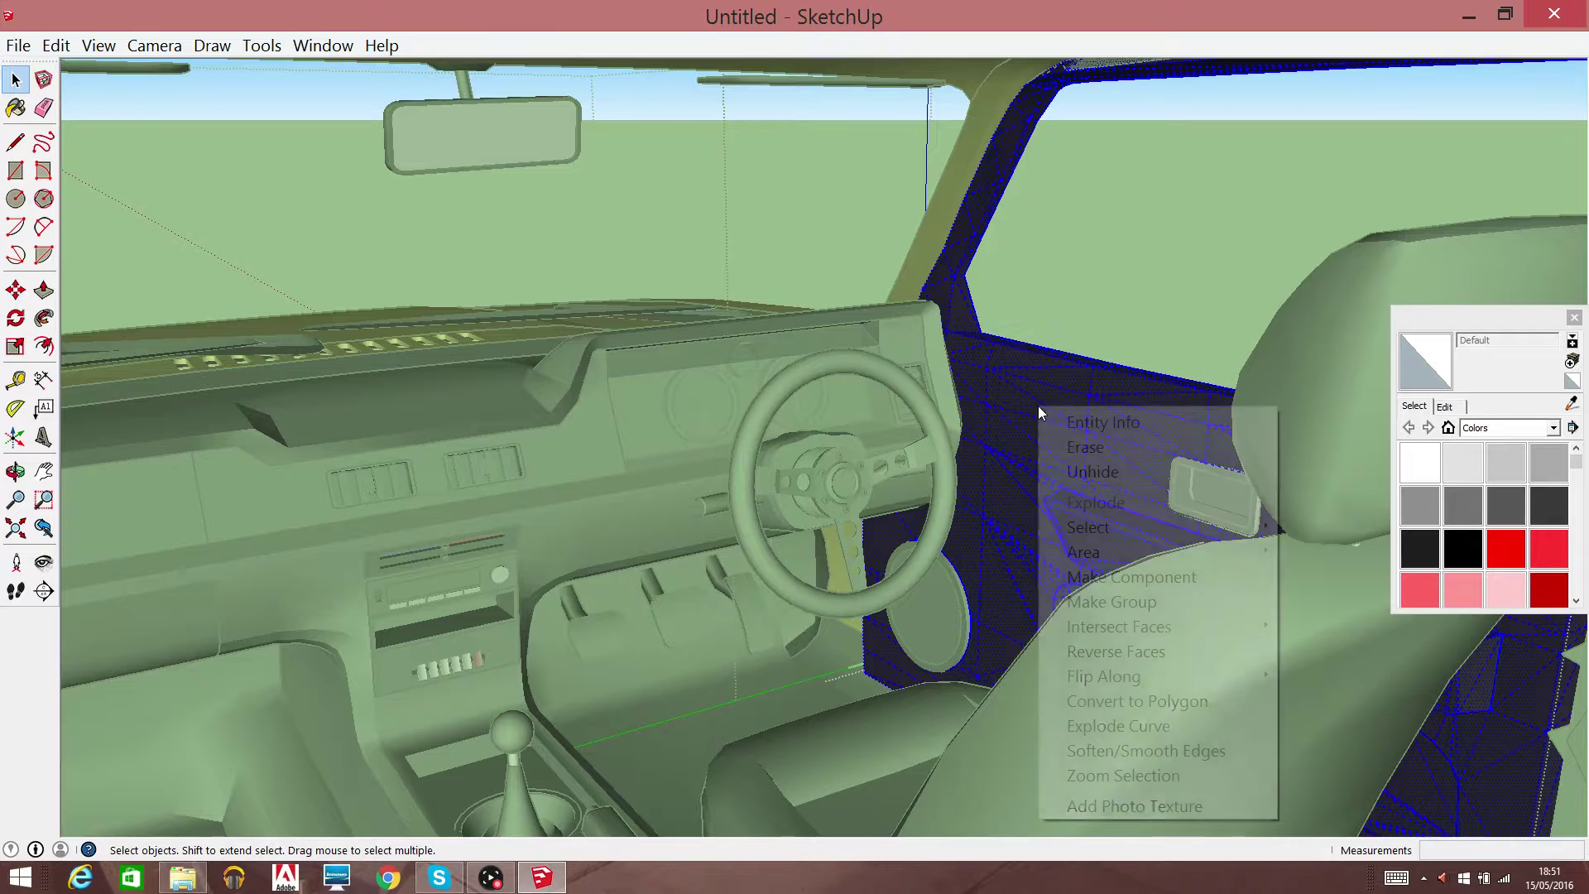
left_click(1084, 453)
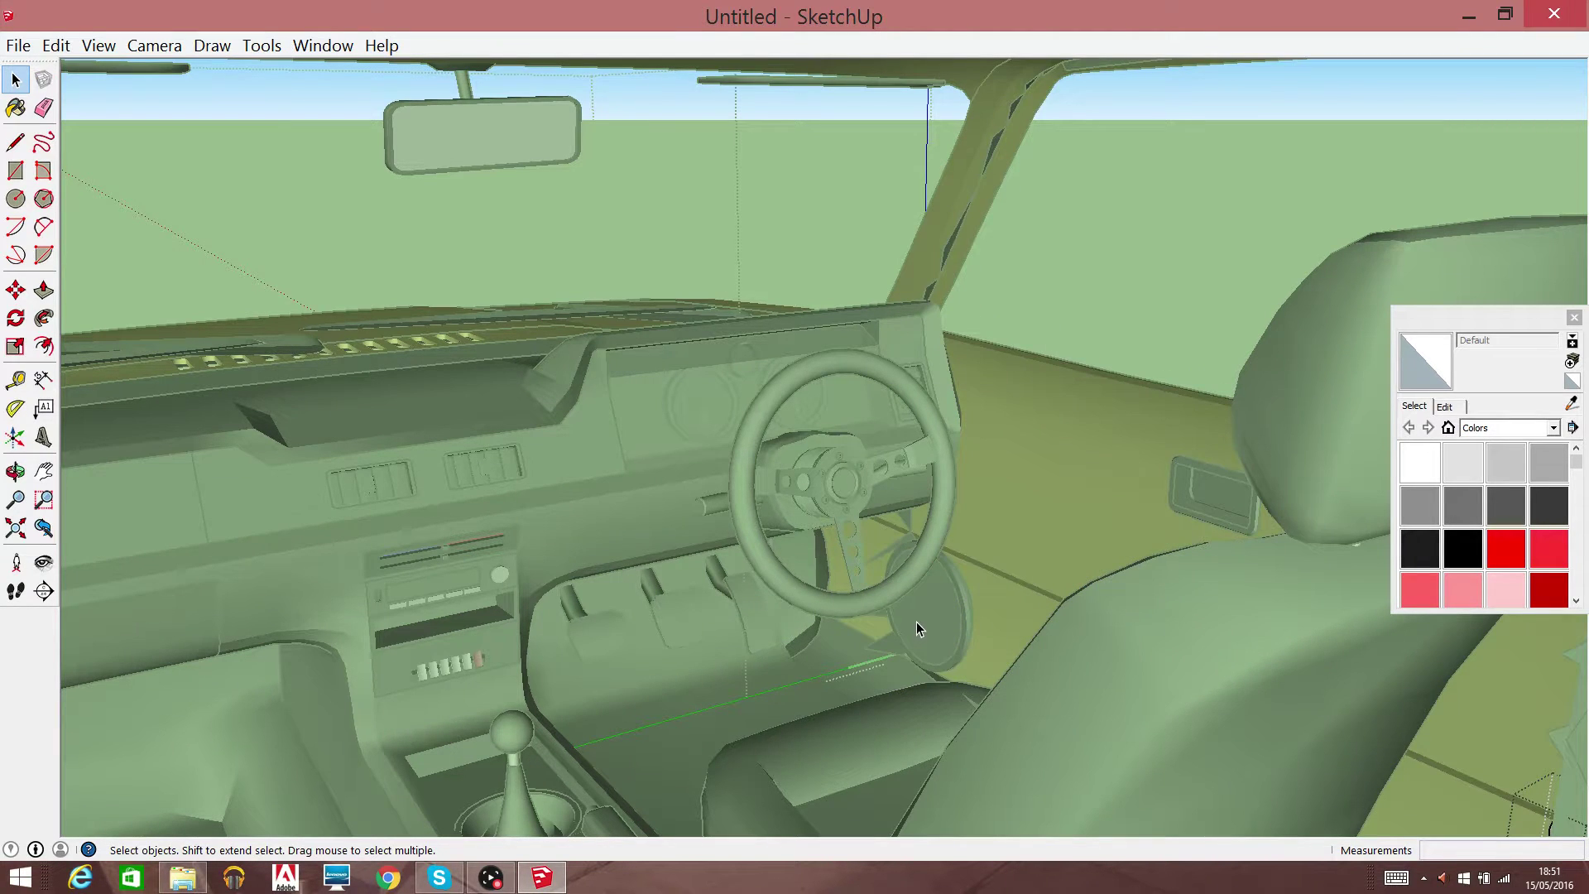
Erase the round door speaker and the black door pad
left_click(927, 622)
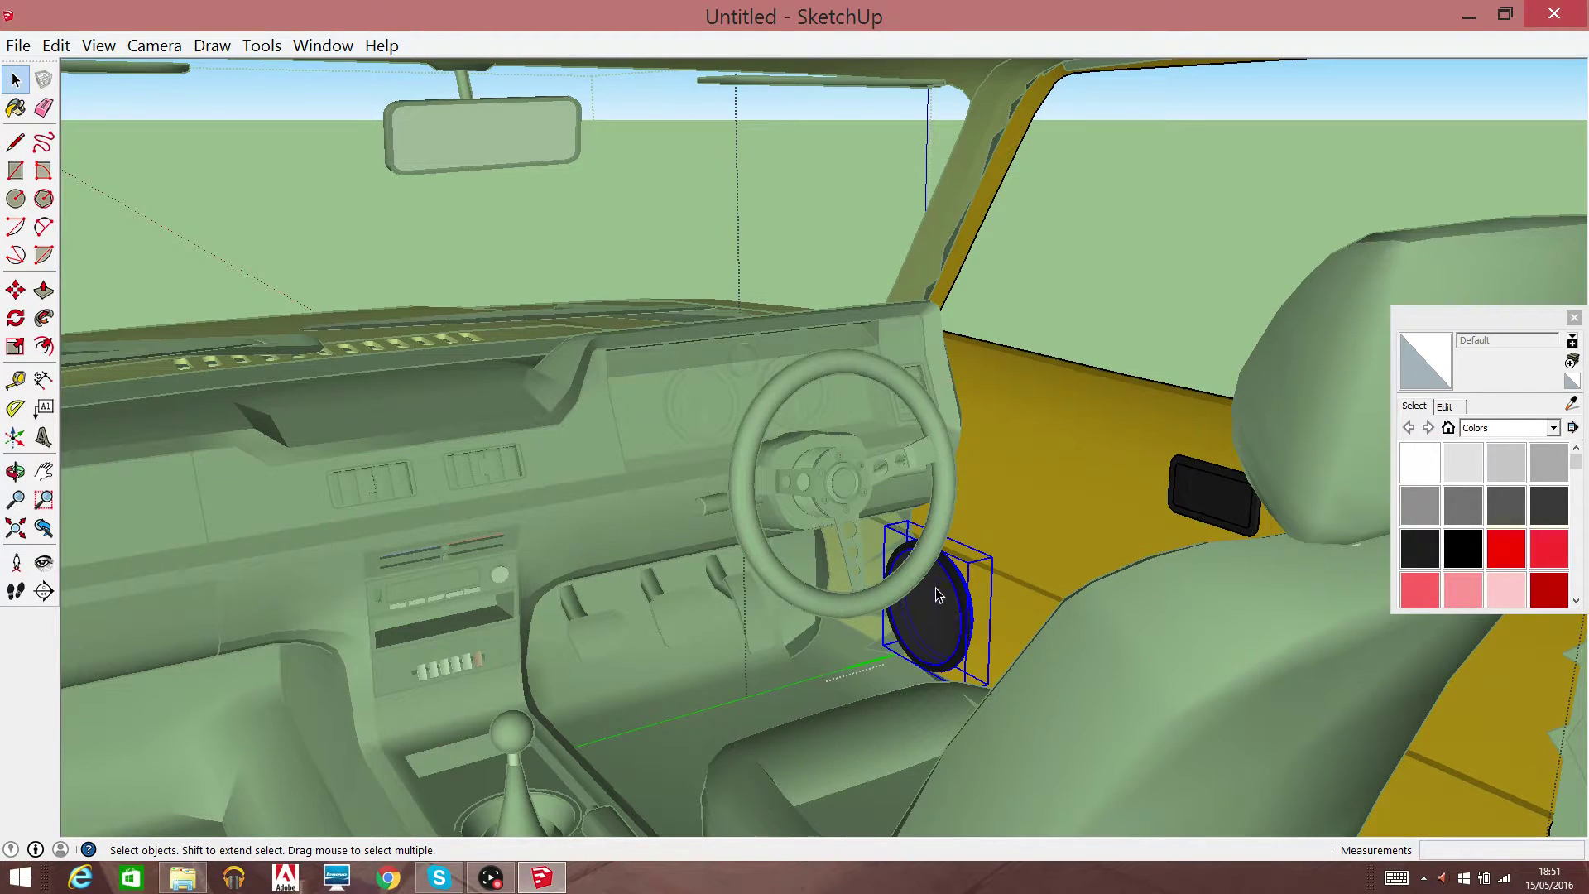
right_click(933, 614)
left_click(983, 122)
right_click(1196, 523)
left_click(1246, 537)
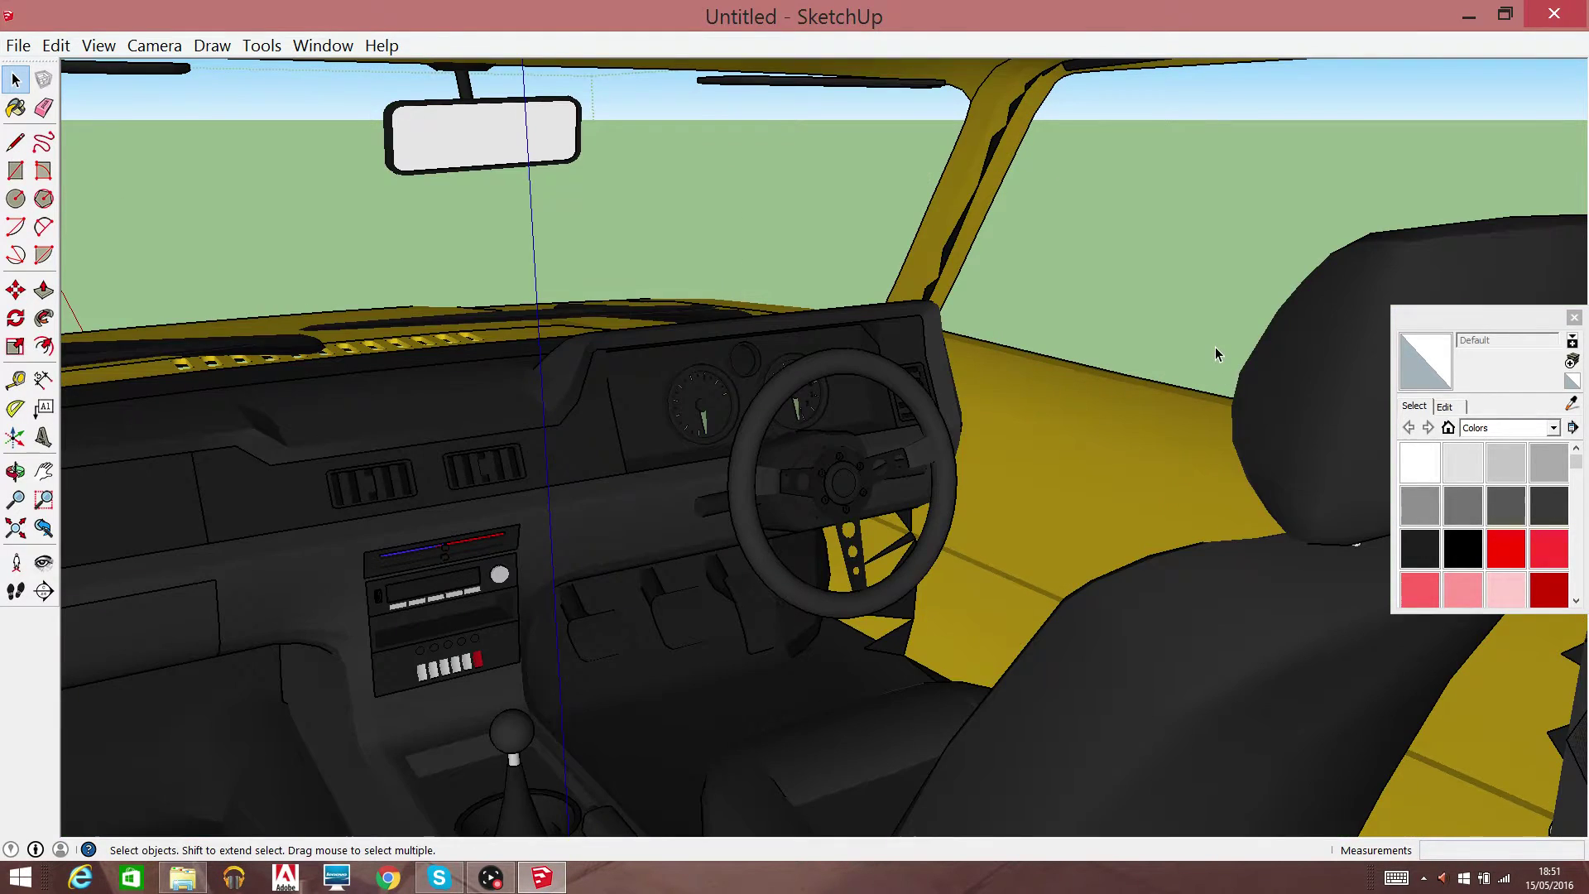
right_click(1177, 334)
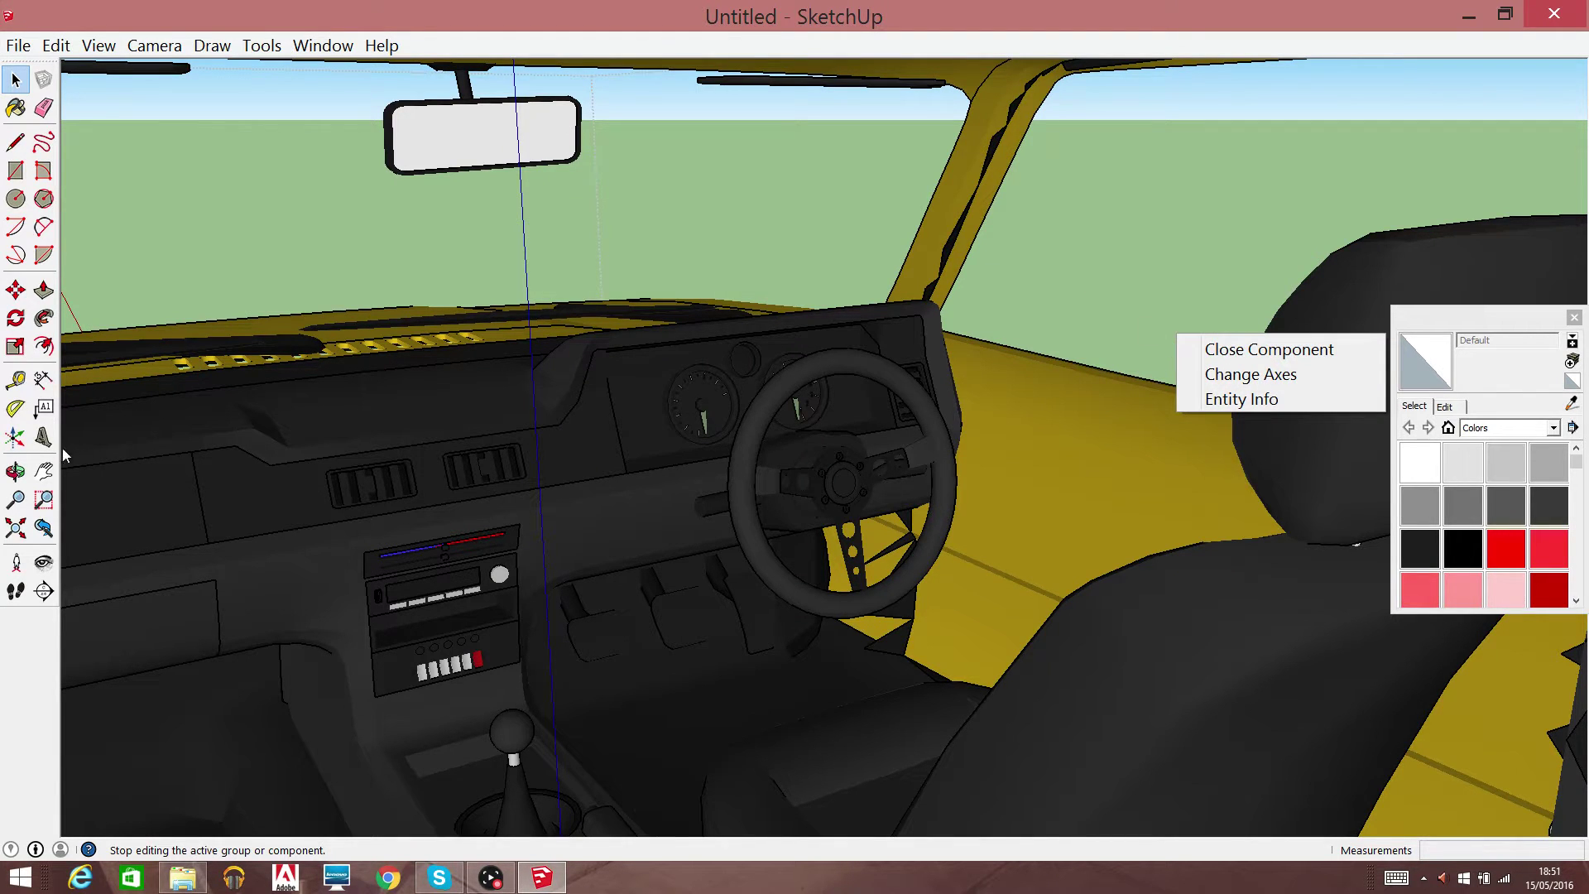
Look around toward the rear window
left_click(43, 471)
right_click(1056, 321)
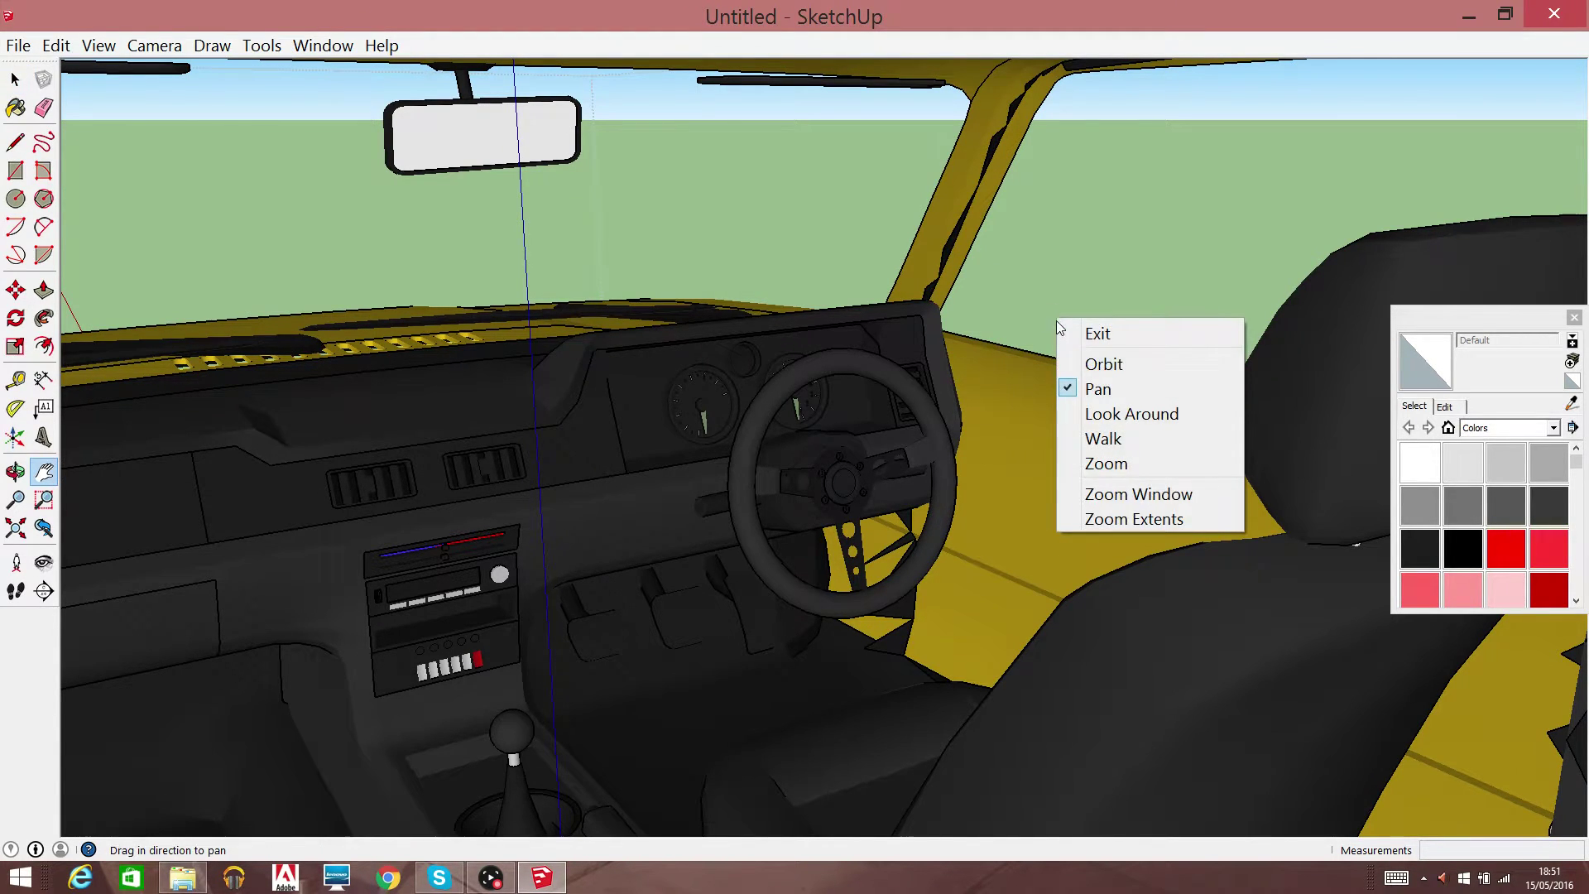
left_click(1113, 413)
mouse_move(1113, 413)
left_mouse_down()
mouse_move(568, 737)
mouse_move(744, 596)
mouse_move(894, 521)
mouse_move(1134, 596)
mouse_move(681, 446)
left_mouse_up()
left_click(15, 79)
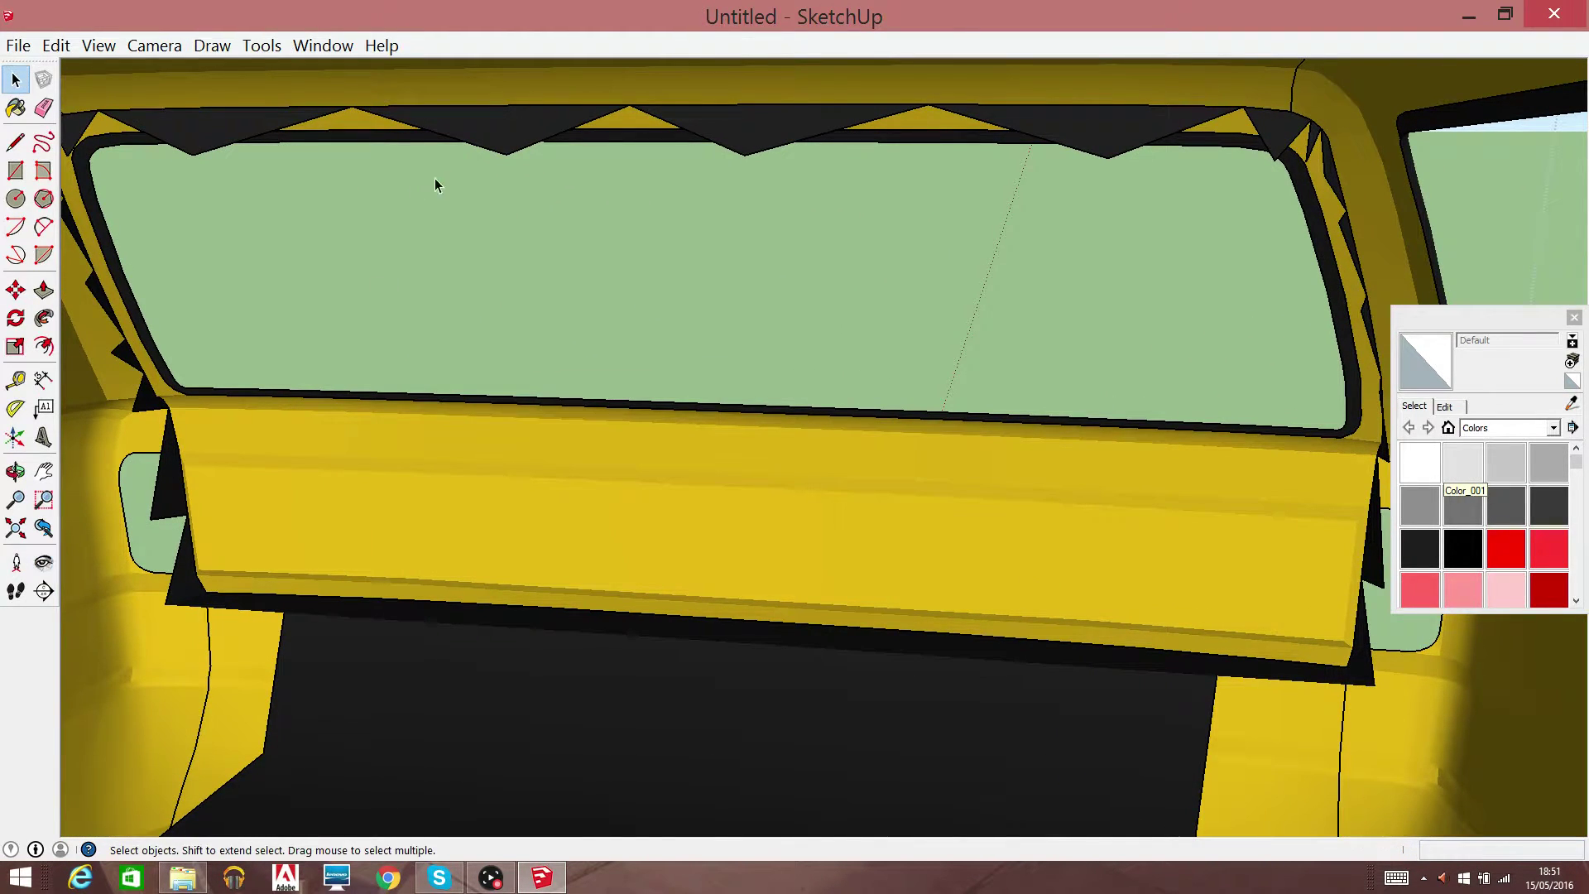
triple_click(497, 111)
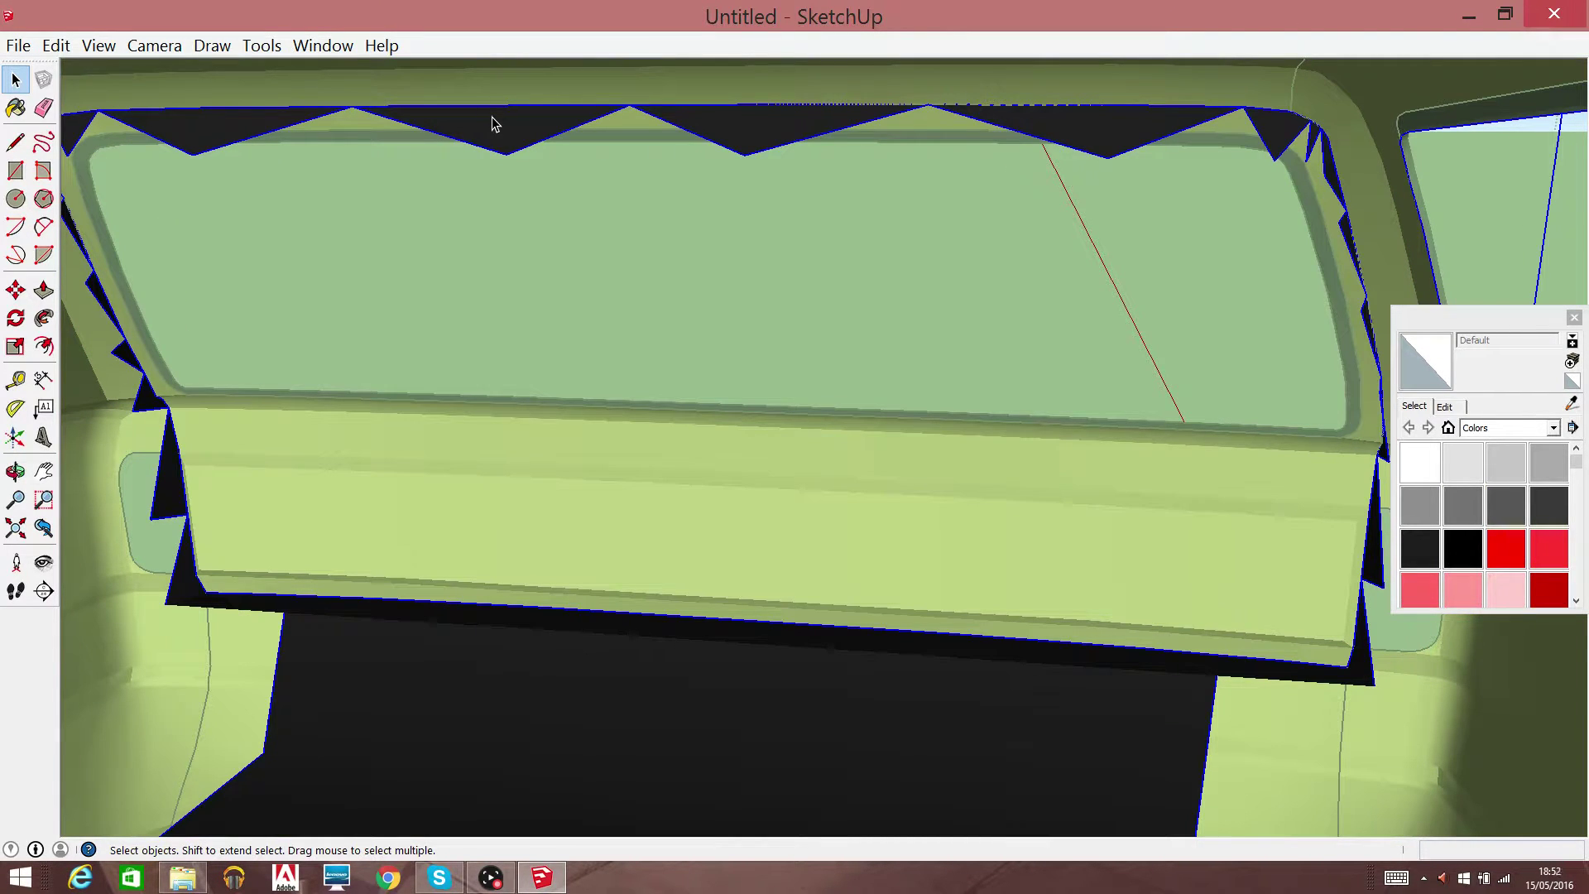
scroll(450, 169, "up", 1)
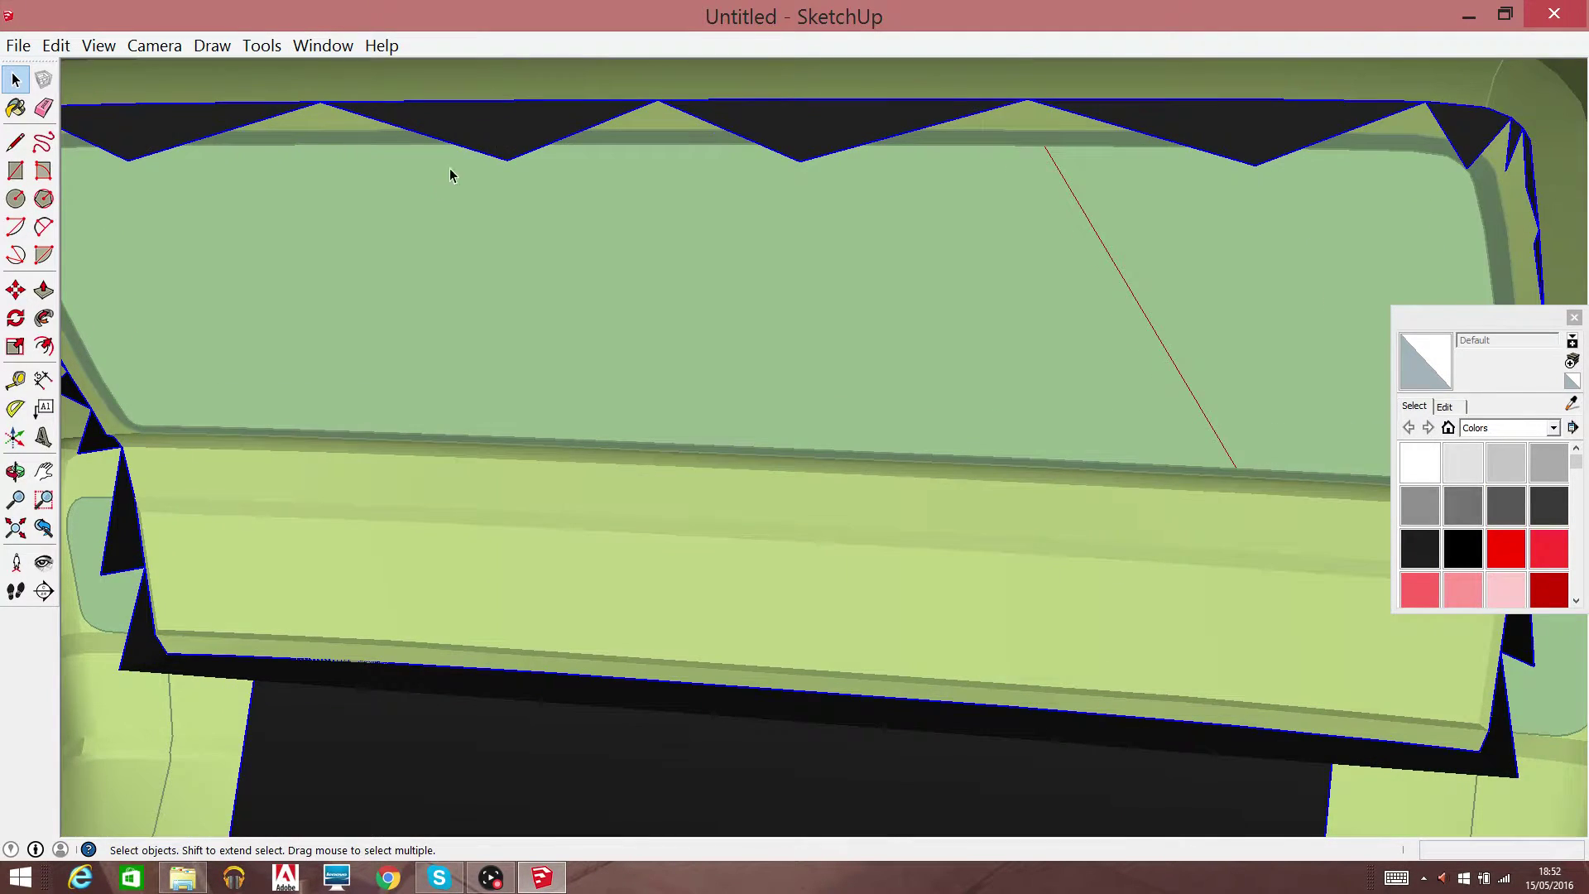
right_click(40, 485)
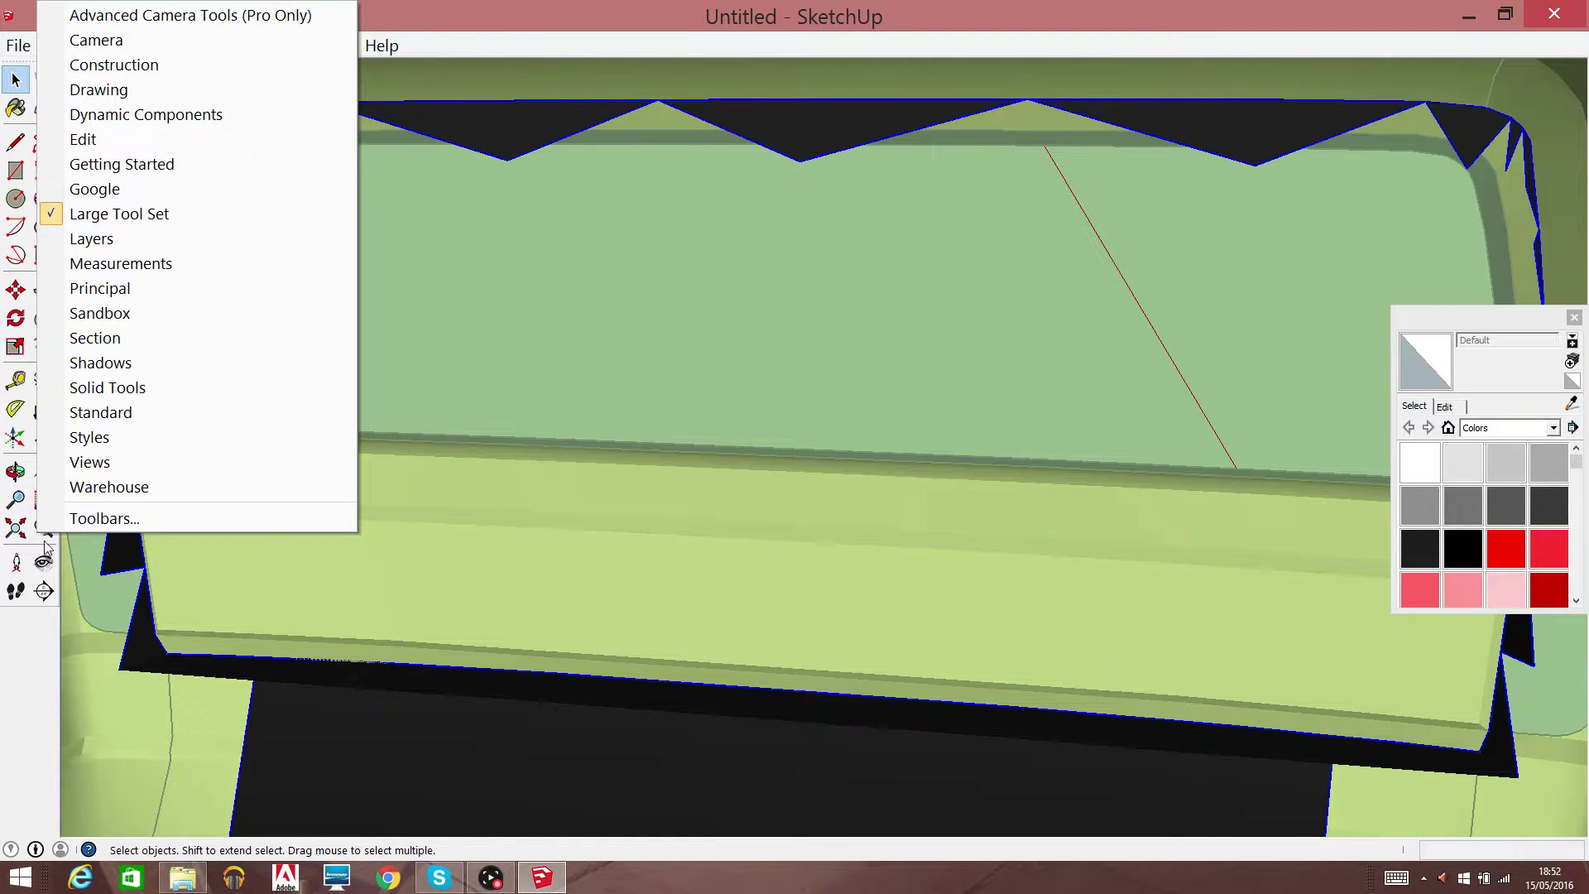
left_click(51, 667)
left_click(44, 472)
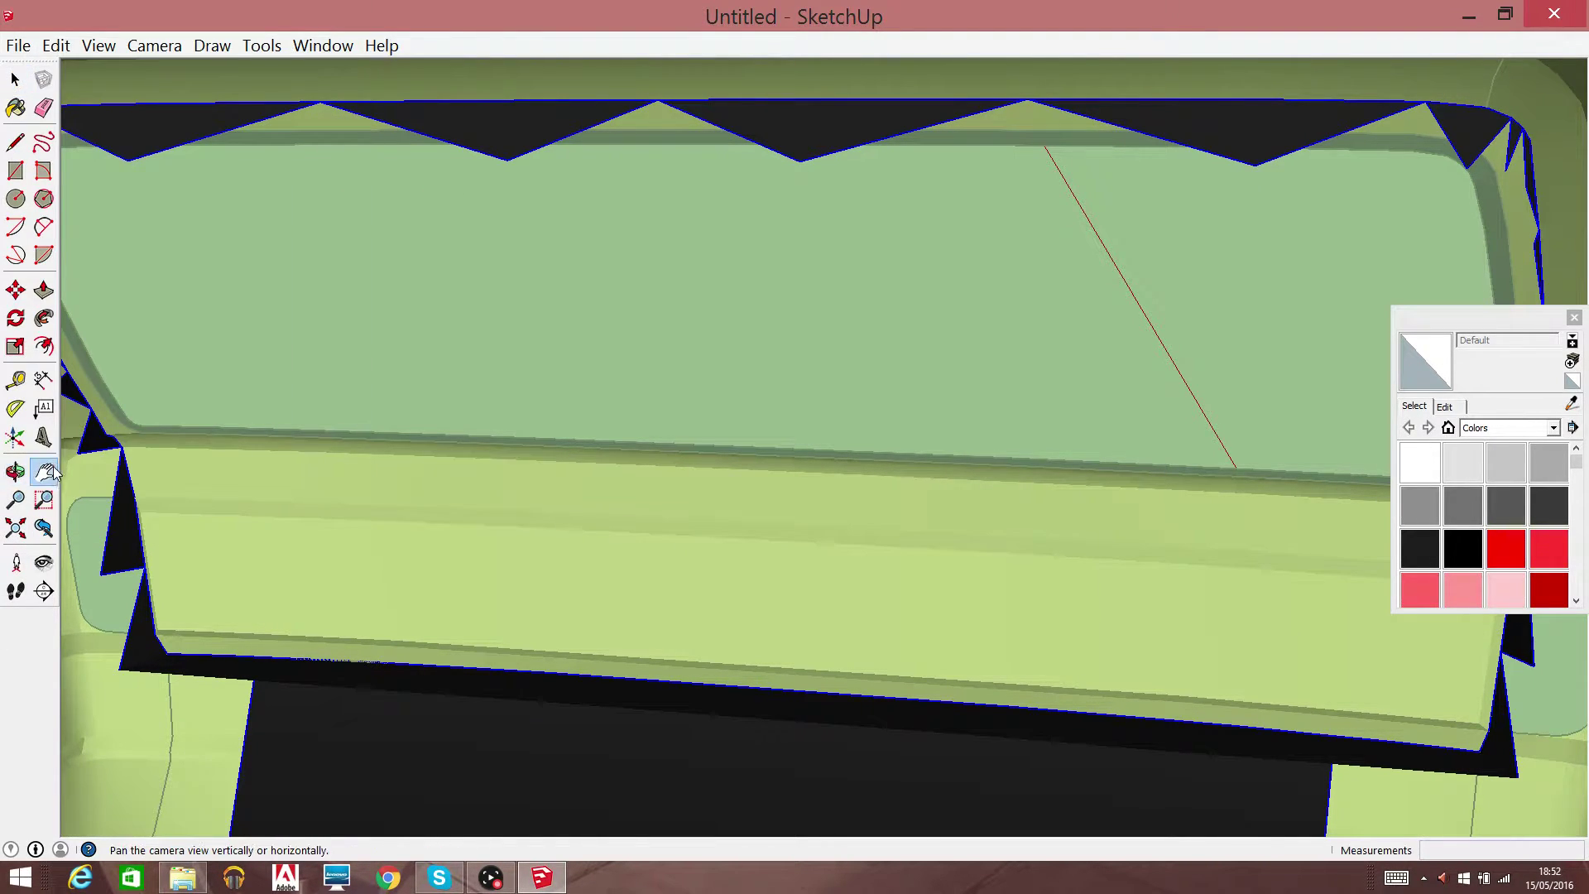
right_click(416, 366)
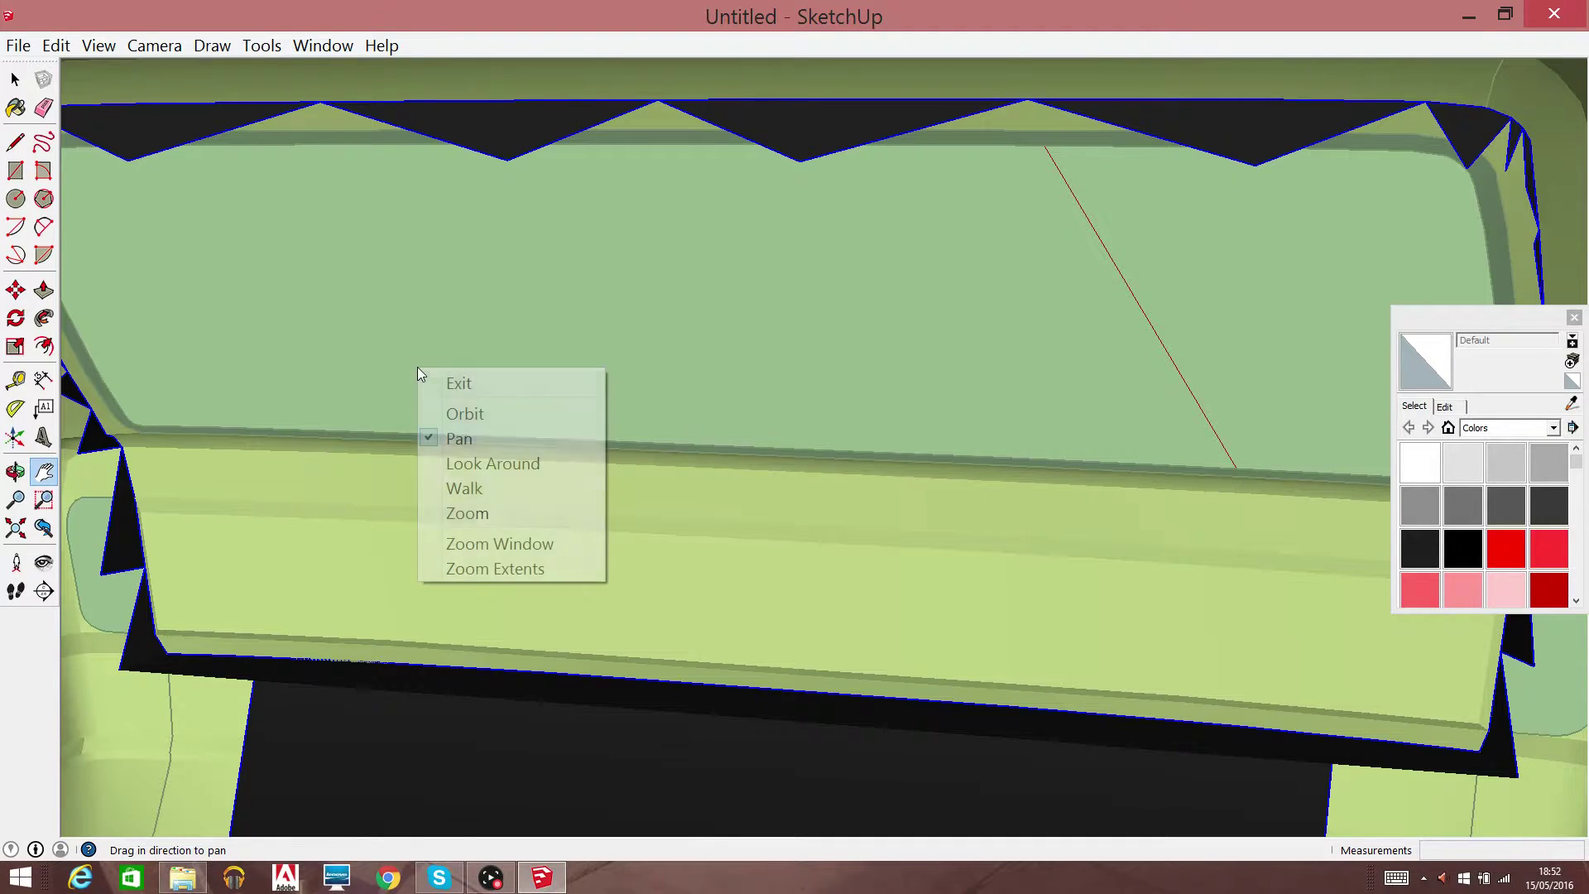
left_click(554, 462)
mouse_move(688, 472)
left_mouse_down()
mouse_move(733, 461)
mouse_move(416, 500)
mouse_move(855, 461)
mouse_move(413, 439)
mouse_move(745, 580)
mouse_move(1104, 362)
mouse_move(1214, 358)
left_mouse_up()
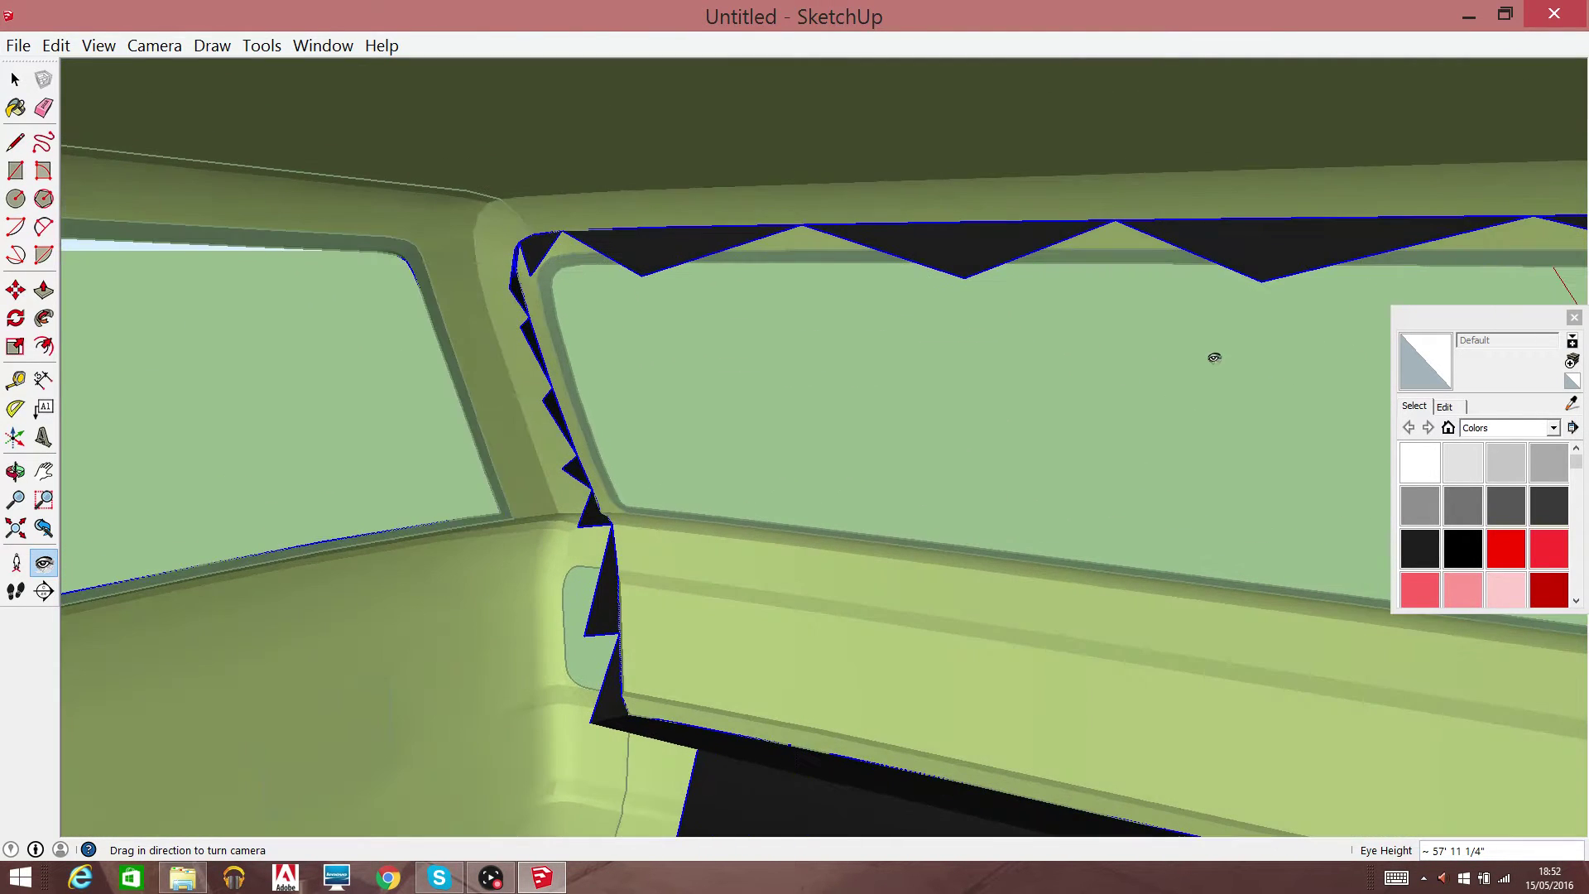
left_click(12, 78)
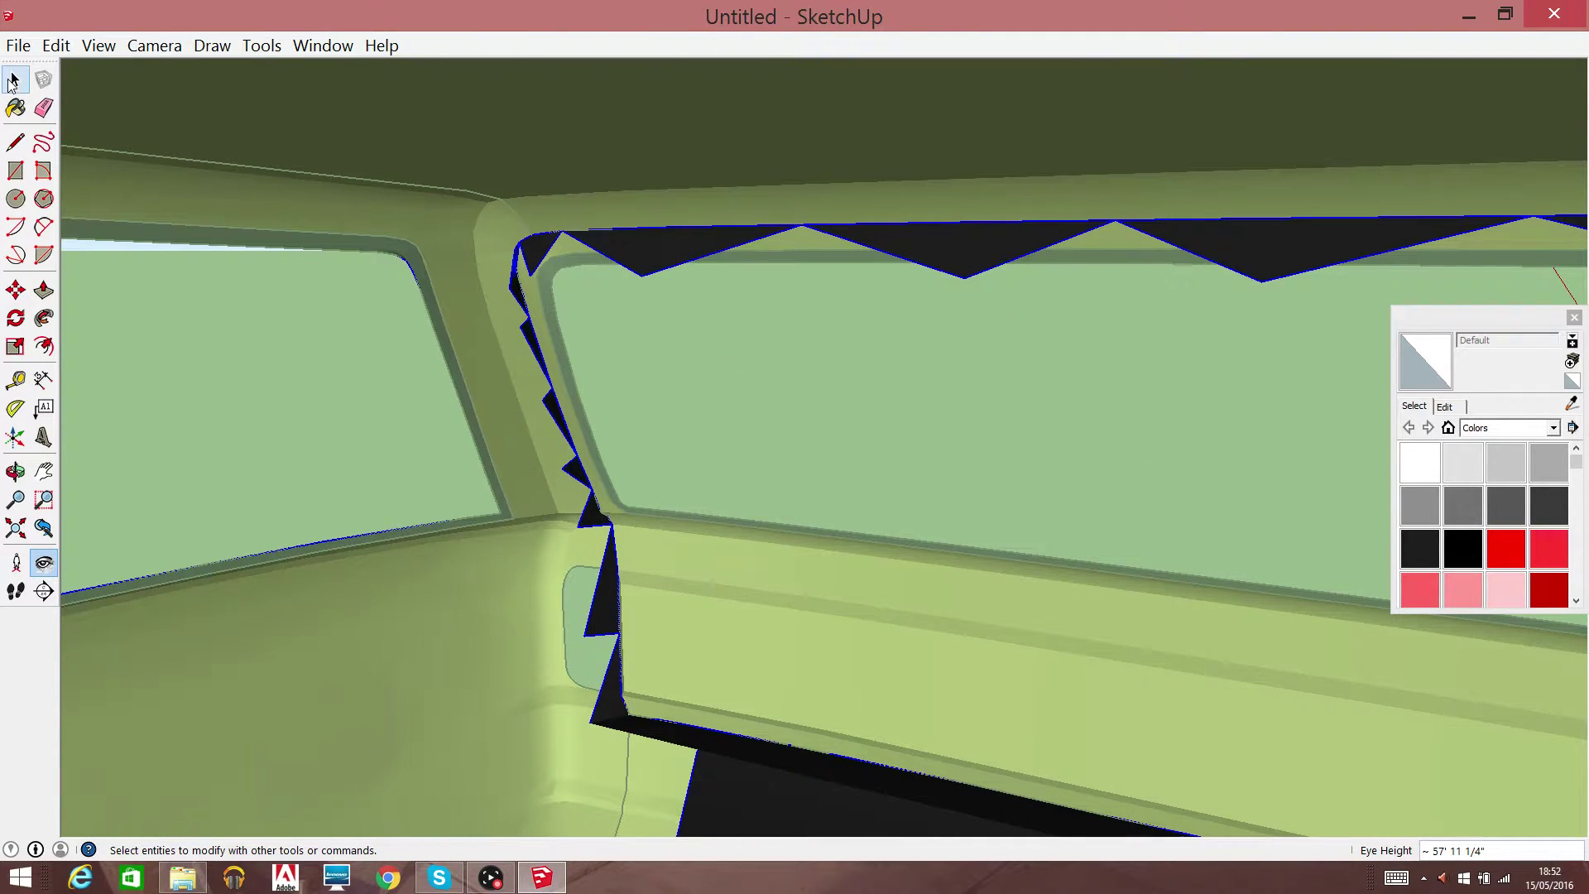
triple_click(698, 257)
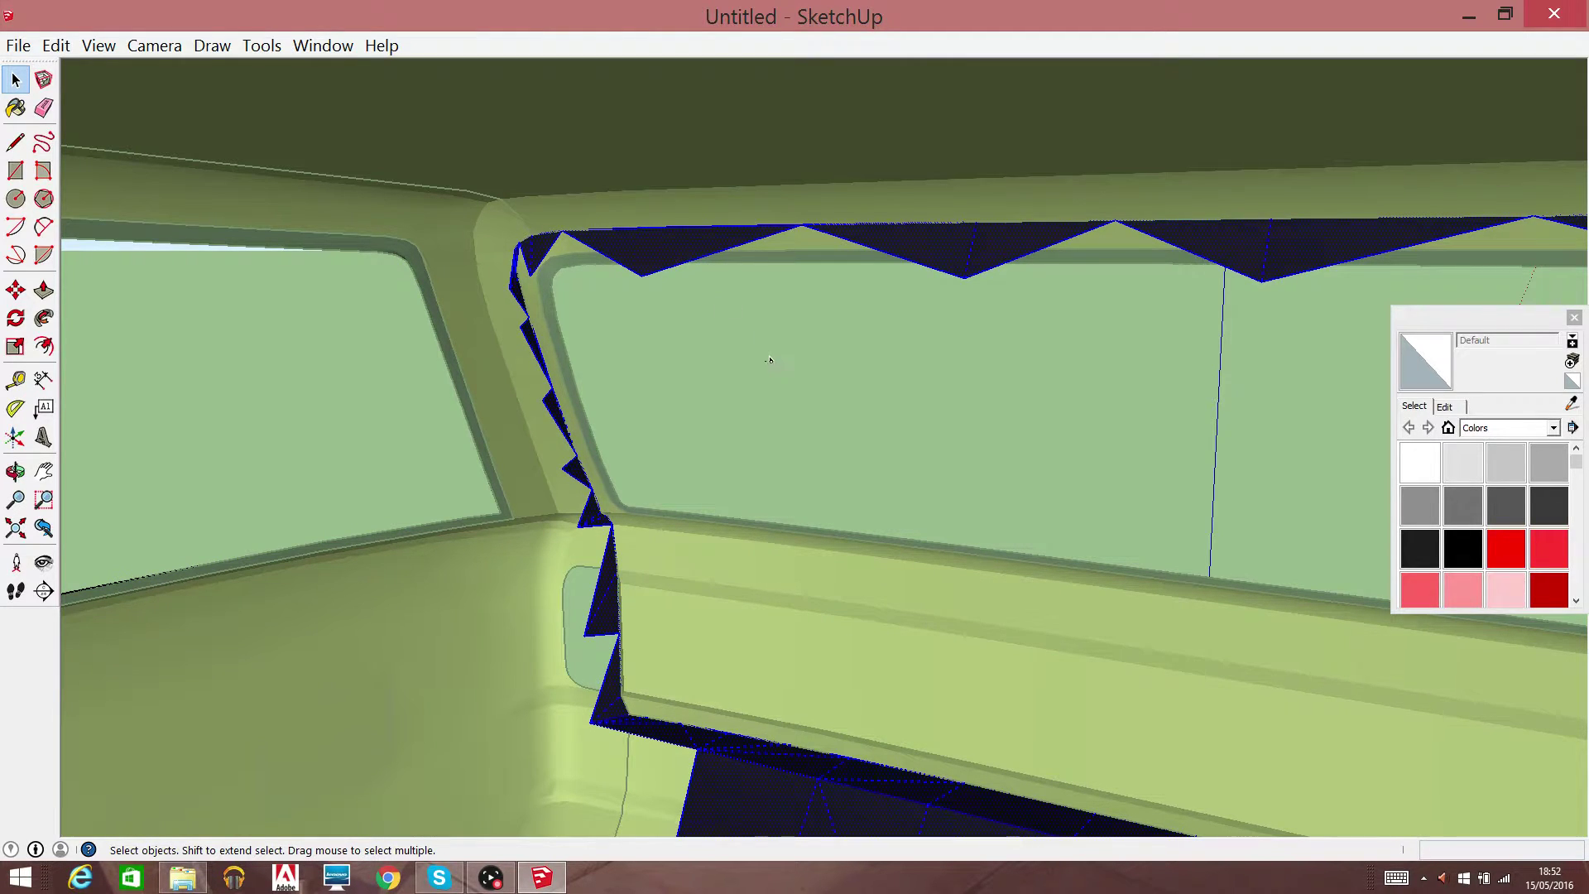
right_click(769, 360)
right_click(668, 263)
left_click(663, 263)
triple_click(649, 241)
right_click(37, 475)
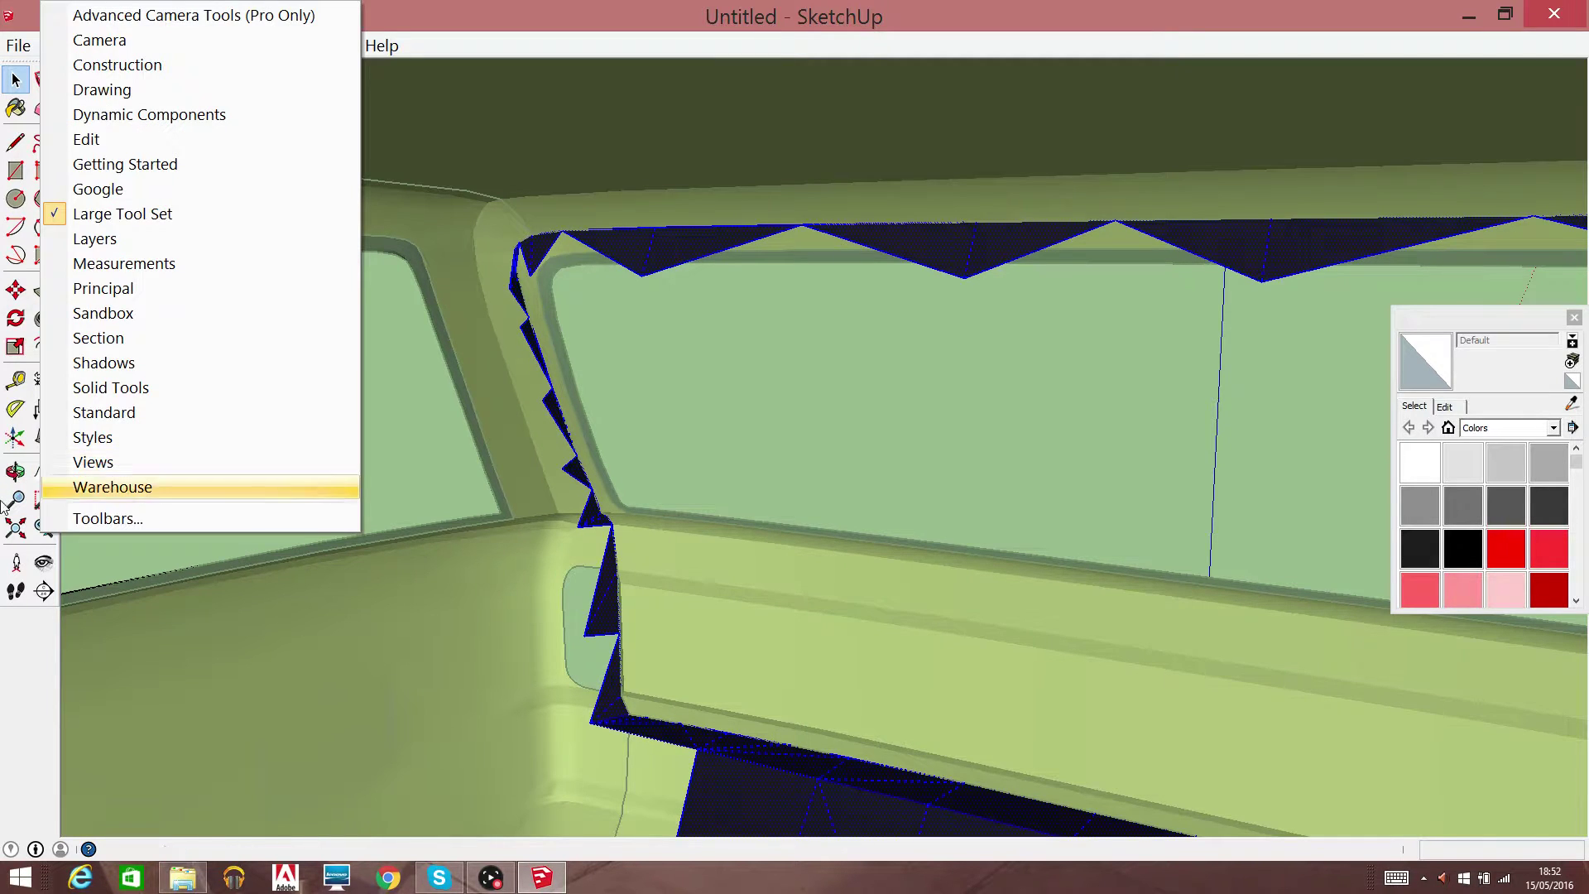
right_click(34, 480)
left_click(28, 669)
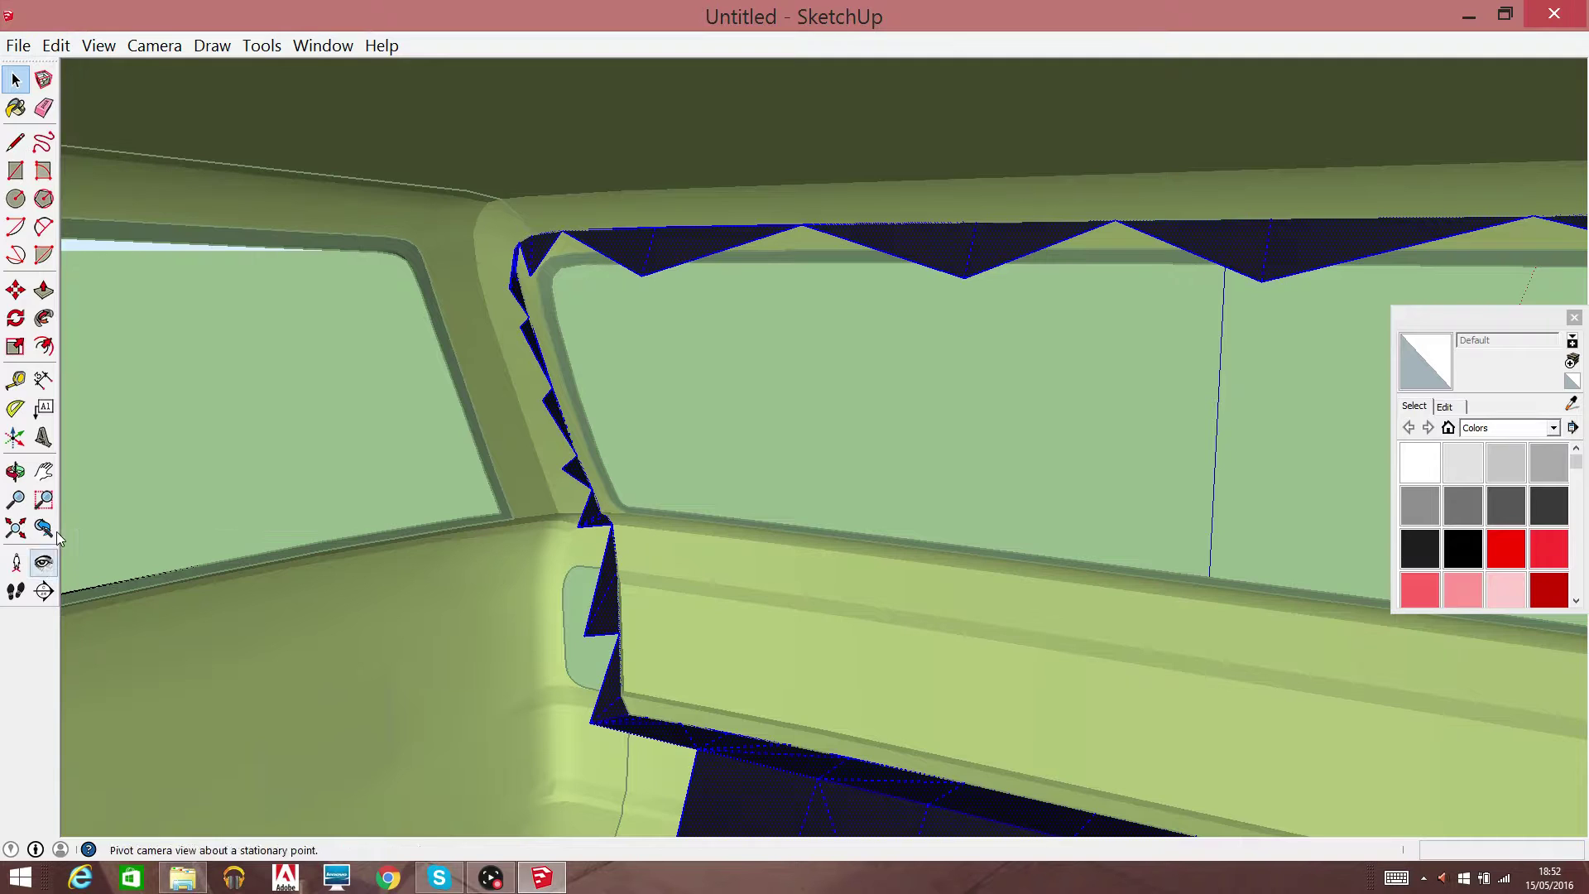
left_click(43, 471)
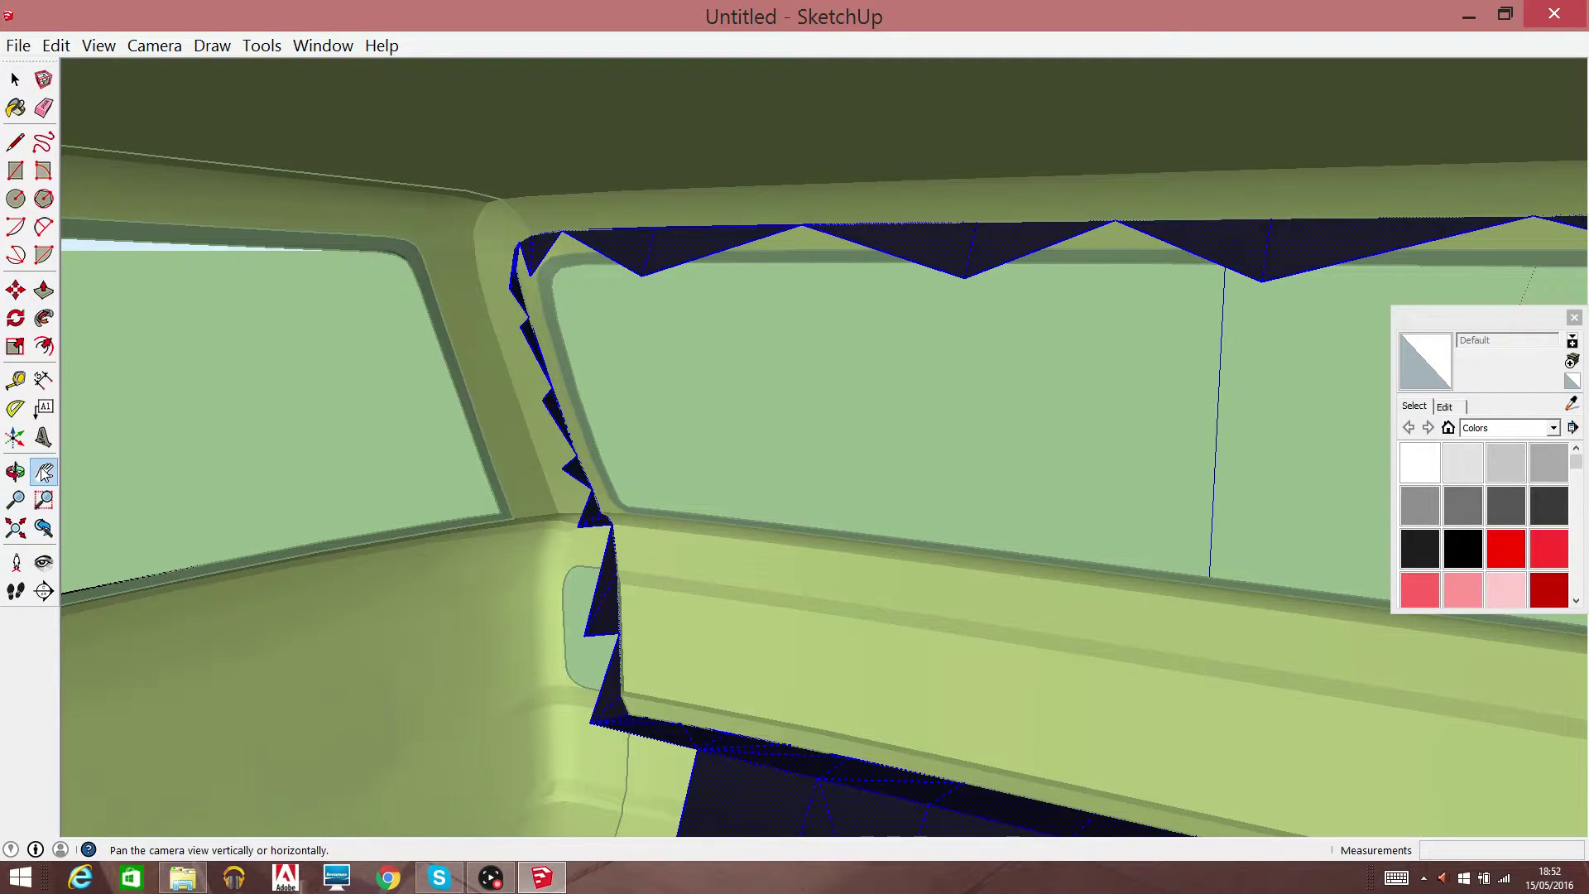
right_click(190, 441)
left_click(237, 536)
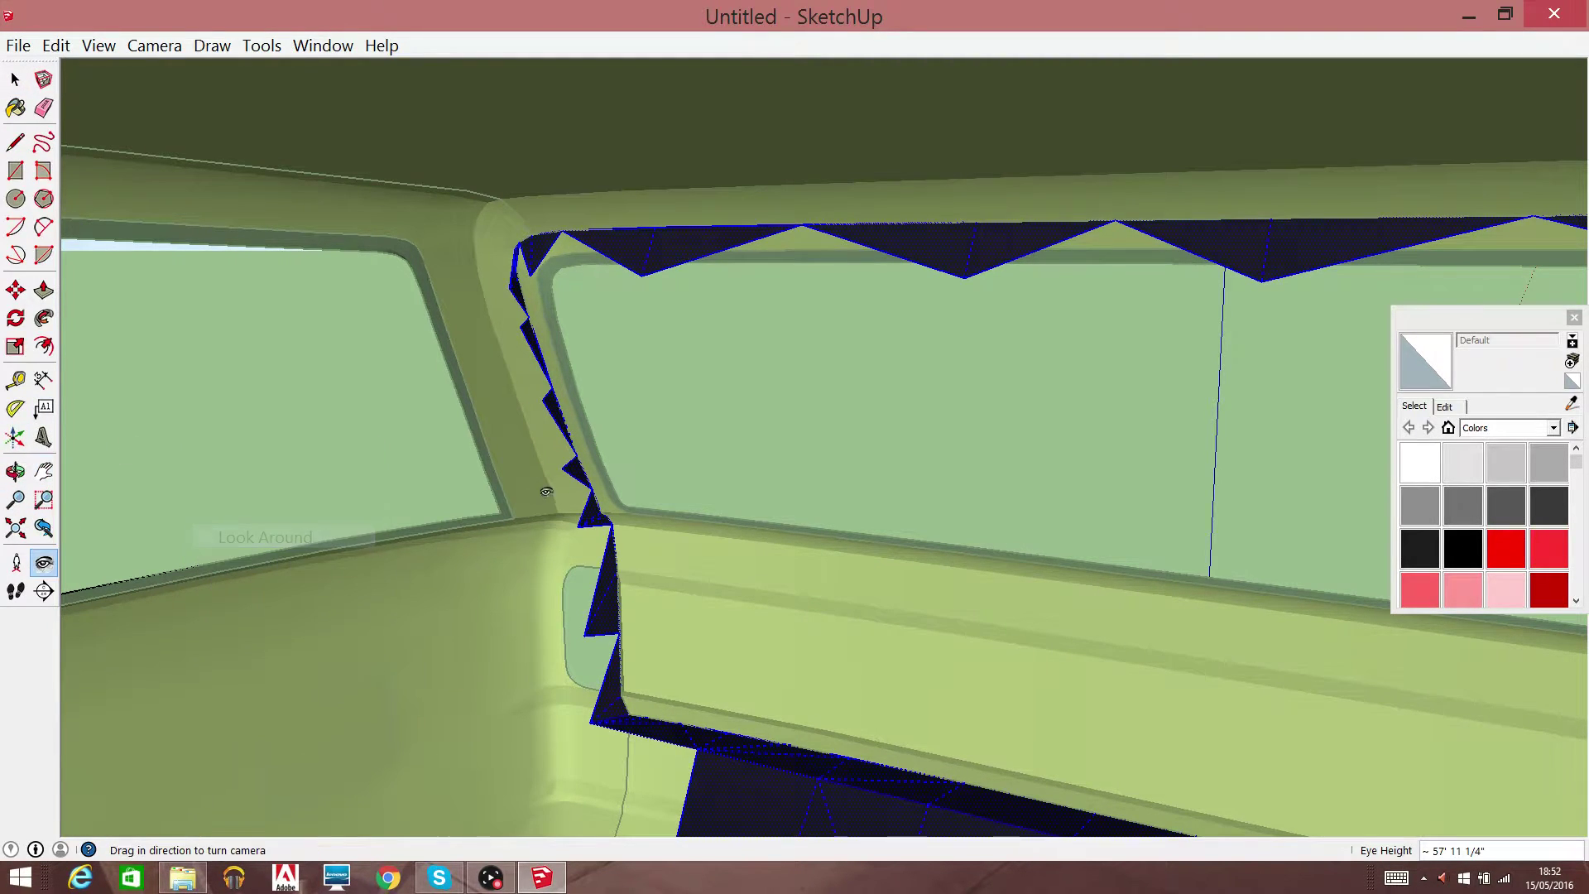
left_click_drag(237, 537, 797, 440)
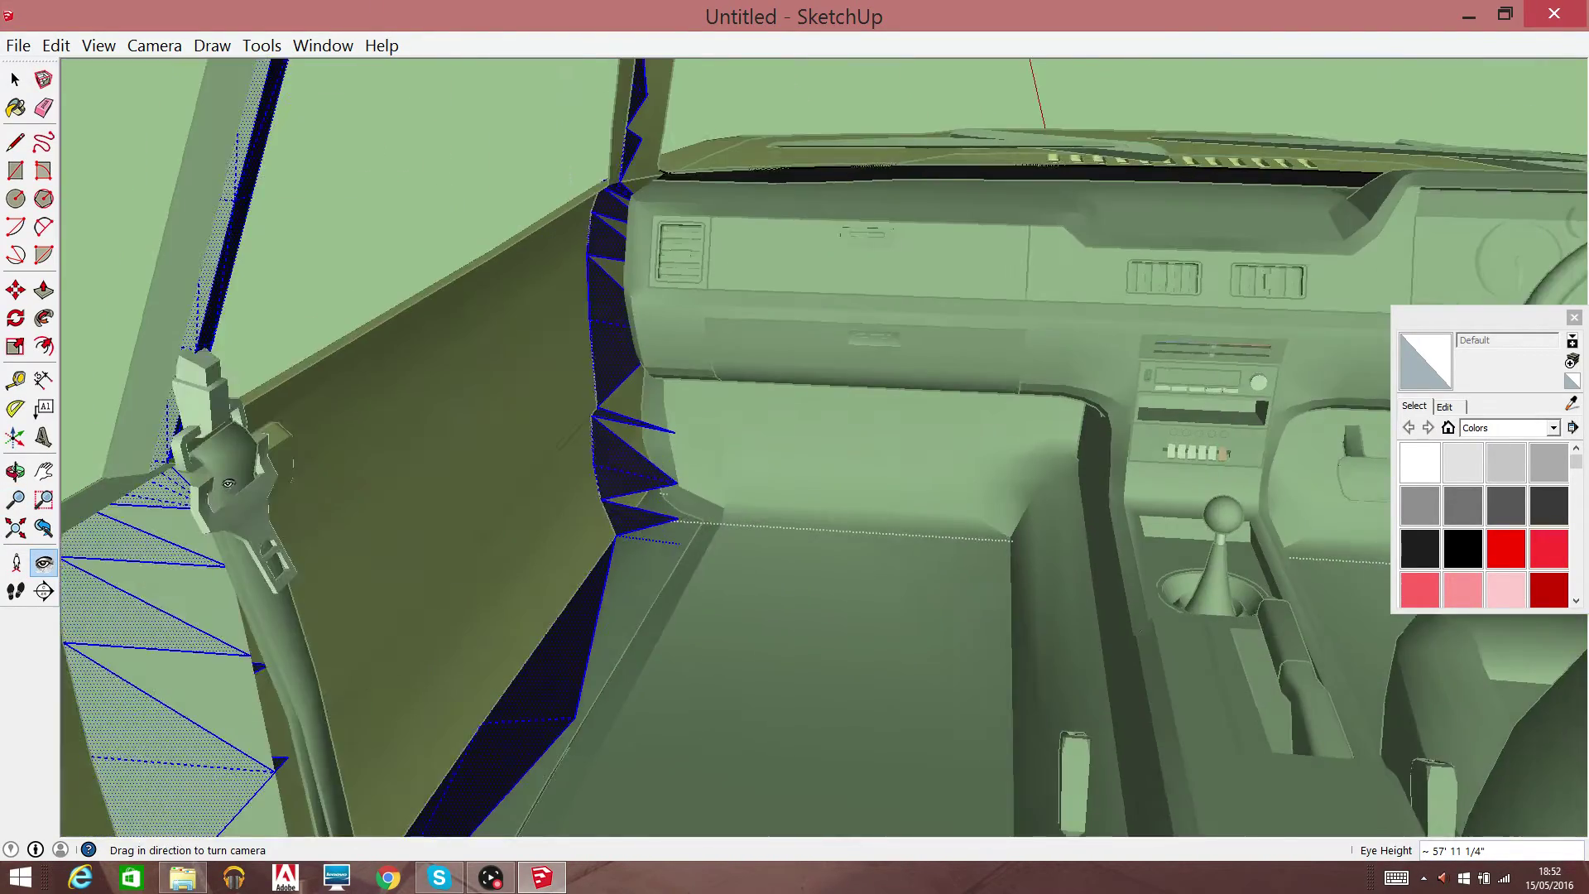
Turn to the side window's upper edge and erase the black zig-zag trim face
left_click_drag(796, 440, 1583, 383)
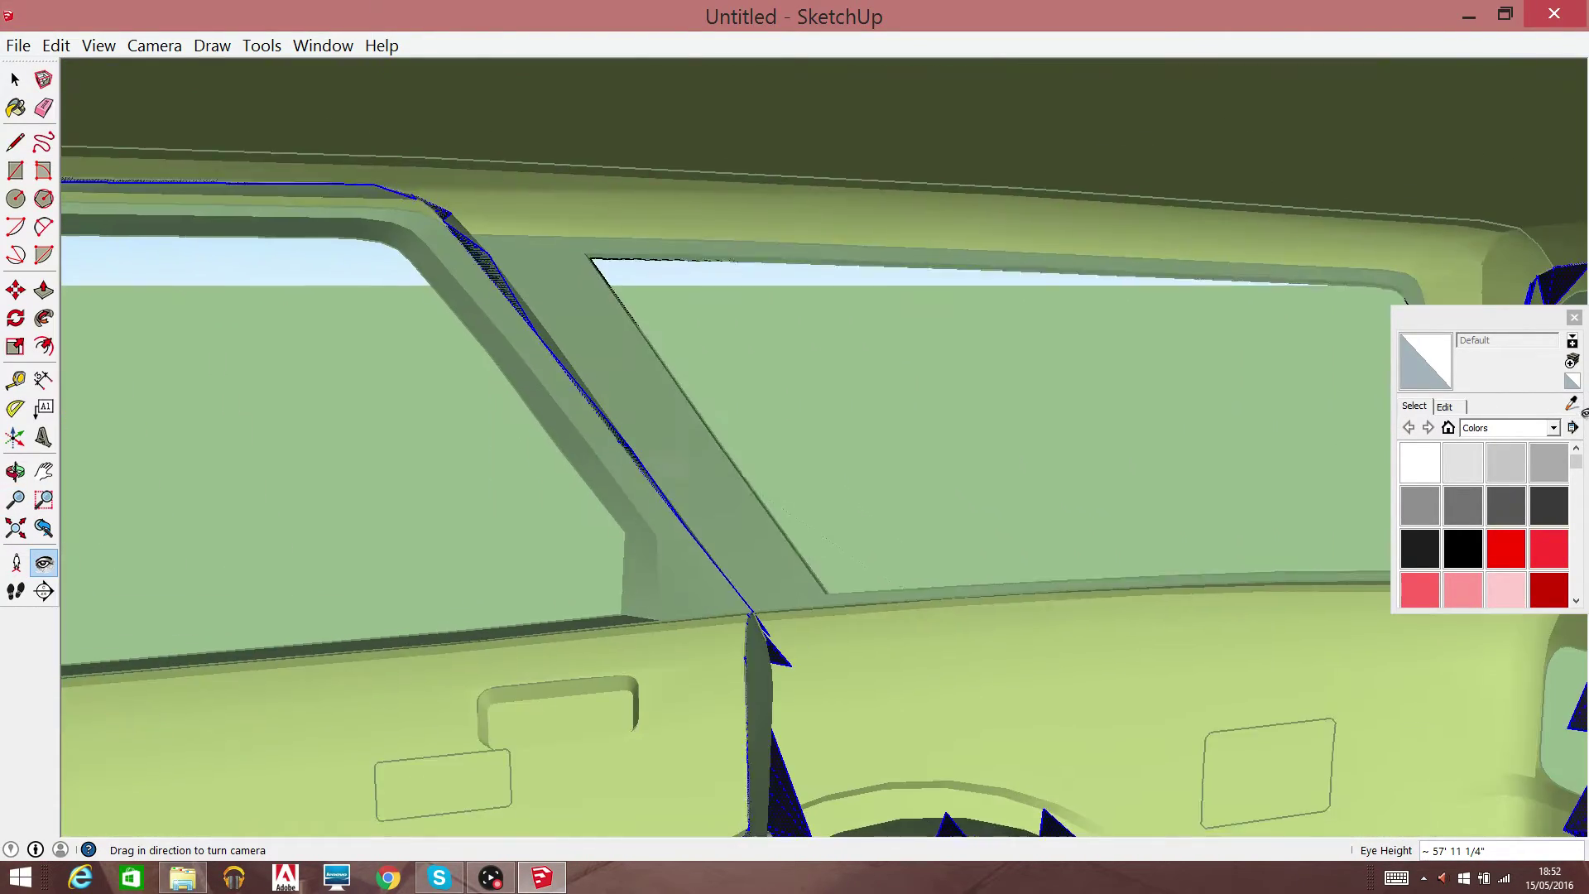
mouse_move(969, 479)
left_mouse_down()
mouse_move(128, 624)
mouse_move(1298, 549)
left_mouse_up()
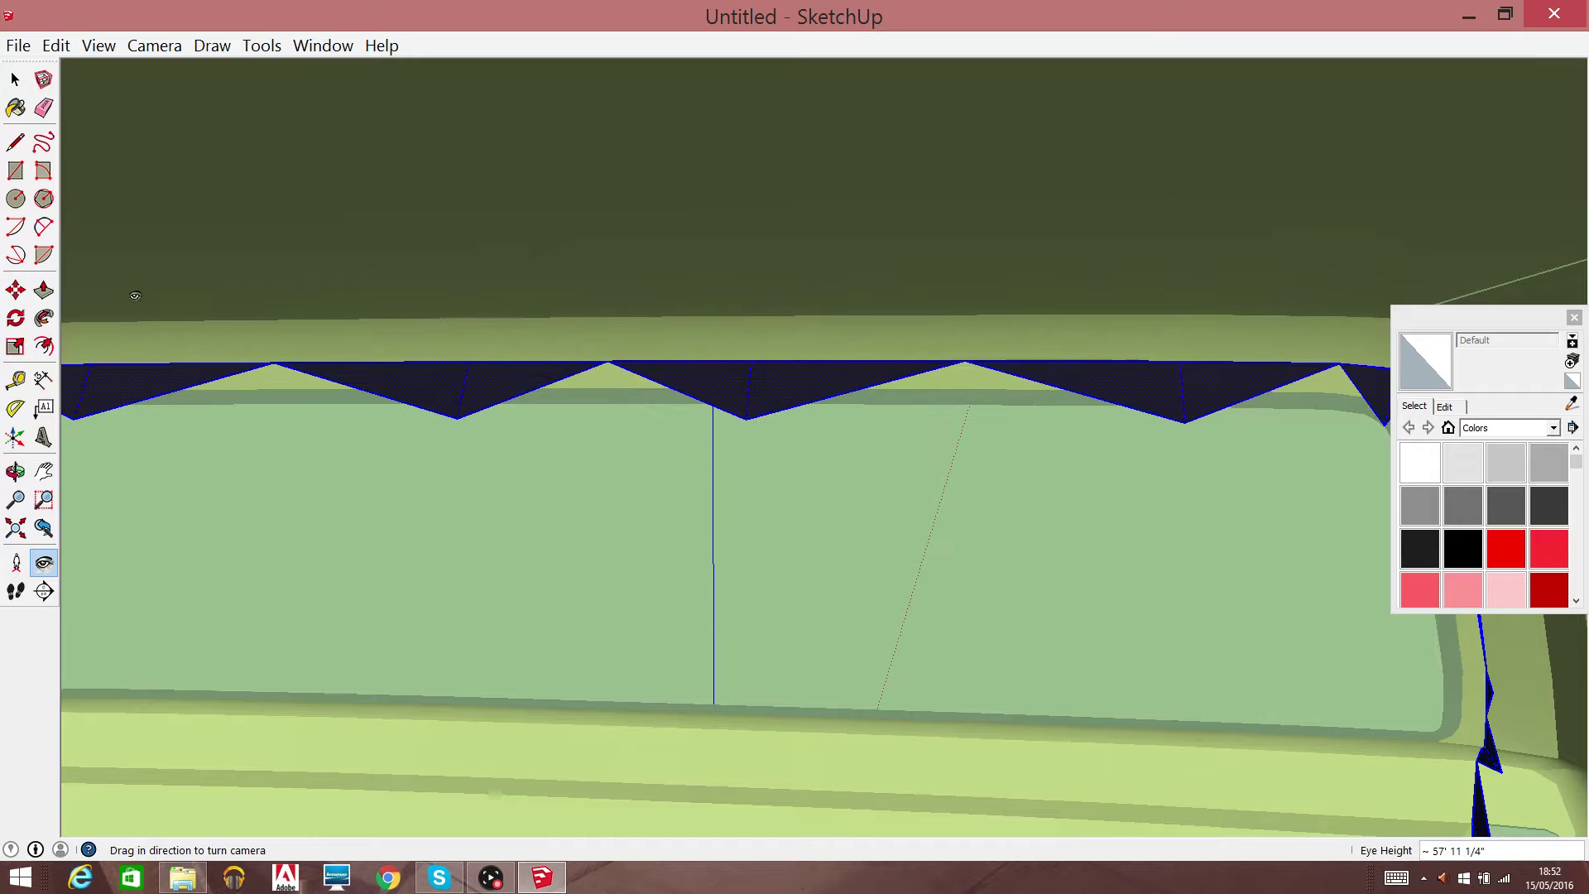
left_click(15, 79)
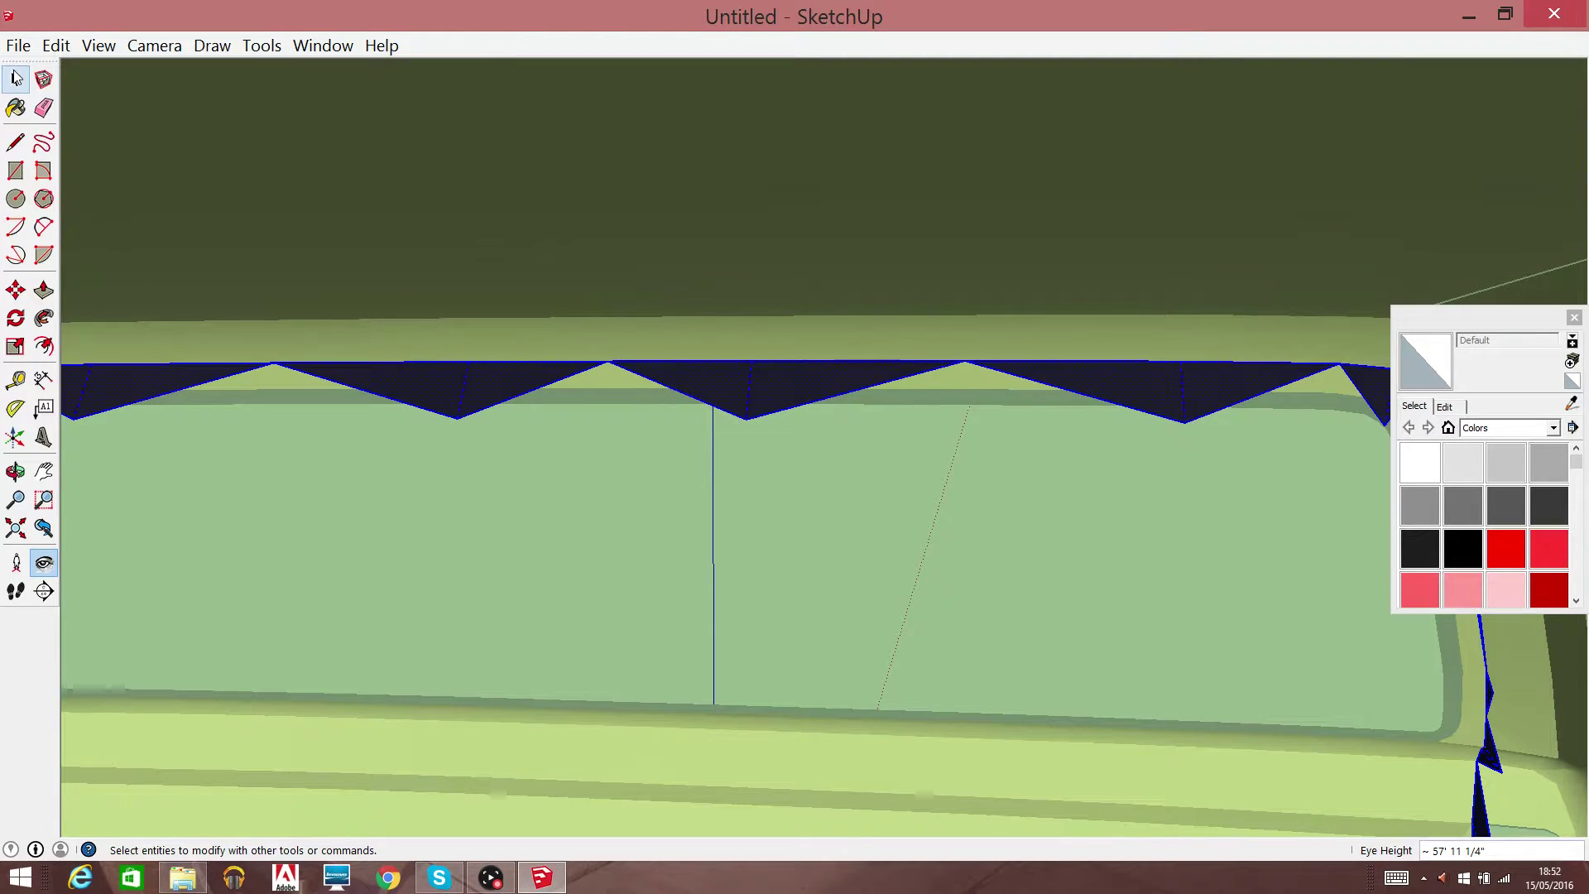
right_click(454, 399)
left_click(499, 433)
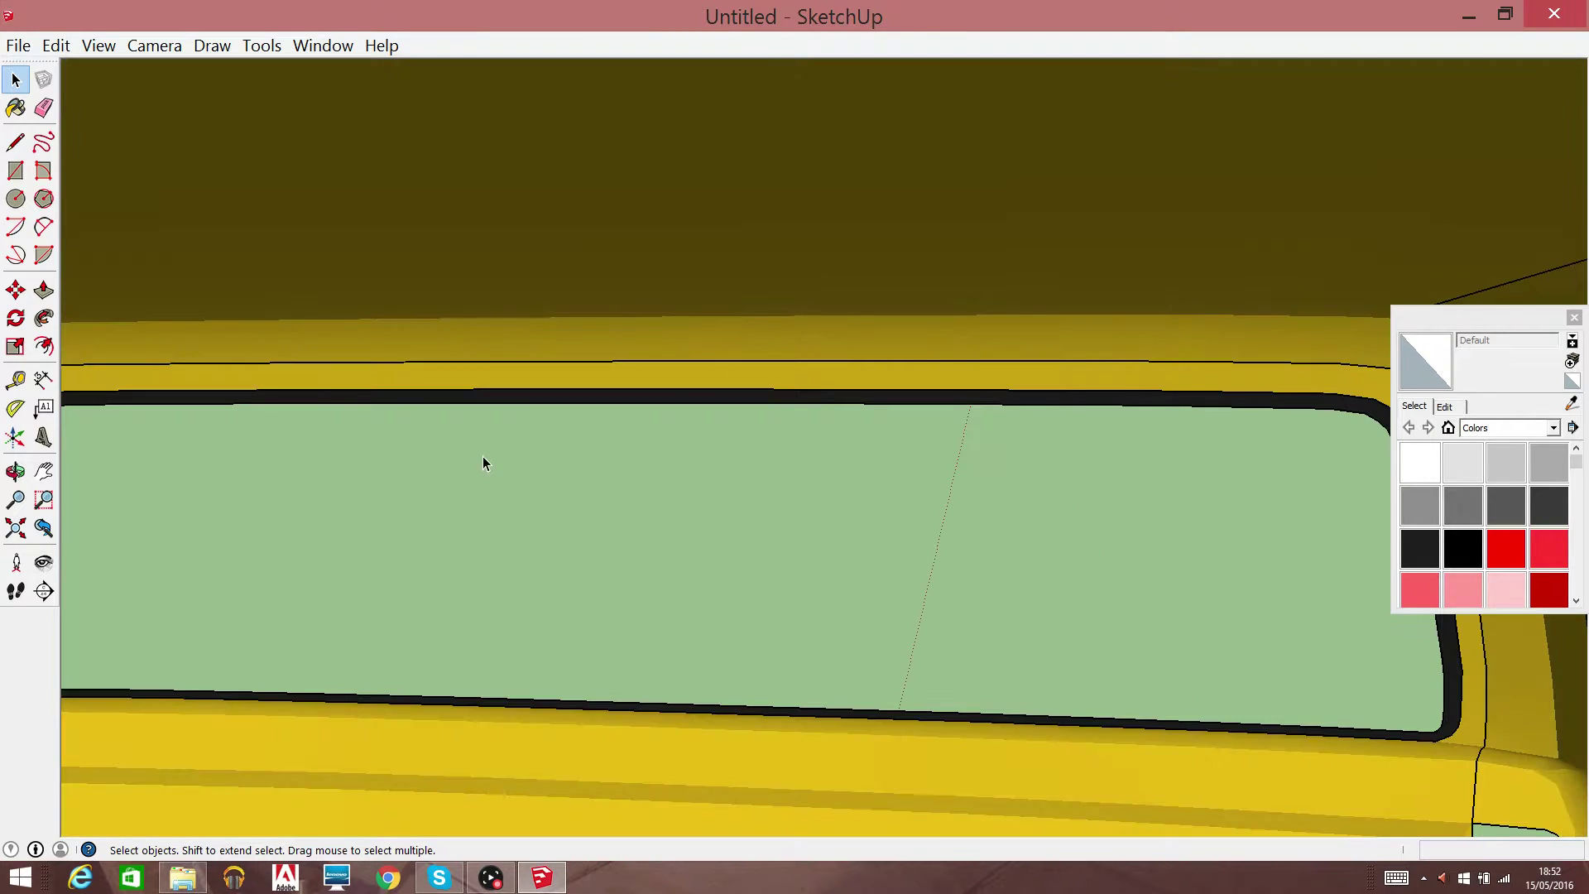
Look around to the yellow door and wheel arch
left_click(43, 471)
right_click(462, 531)
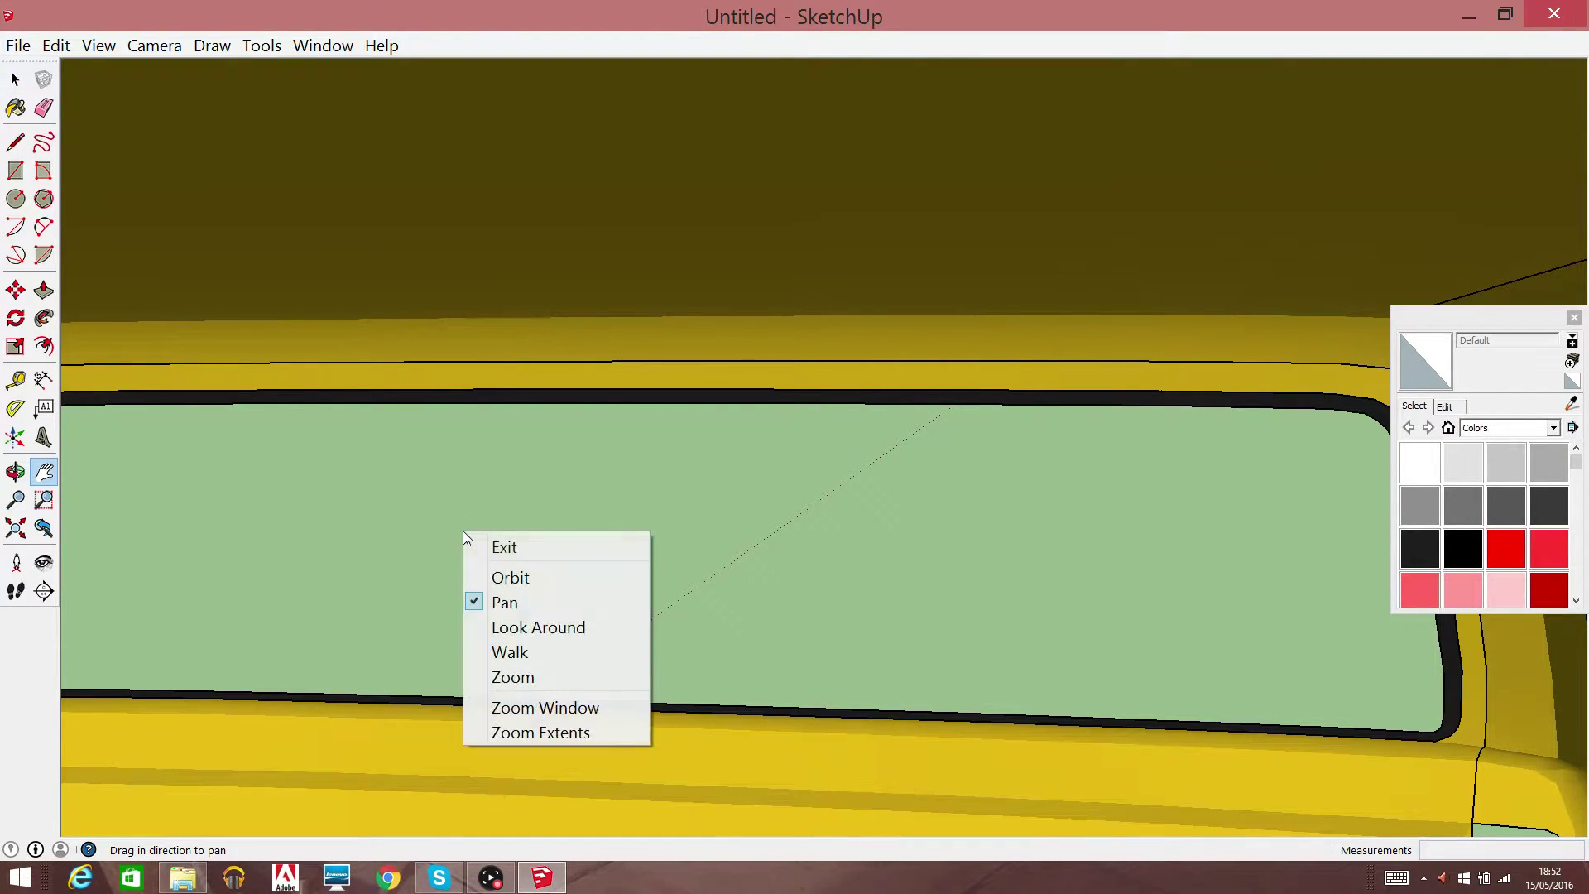
left_click(539, 626)
mouse_move(752, 602)
left_mouse_down()
mouse_move(122, 673)
mouse_move(755, 568)
mouse_move(940, 797)
left_mouse_up()
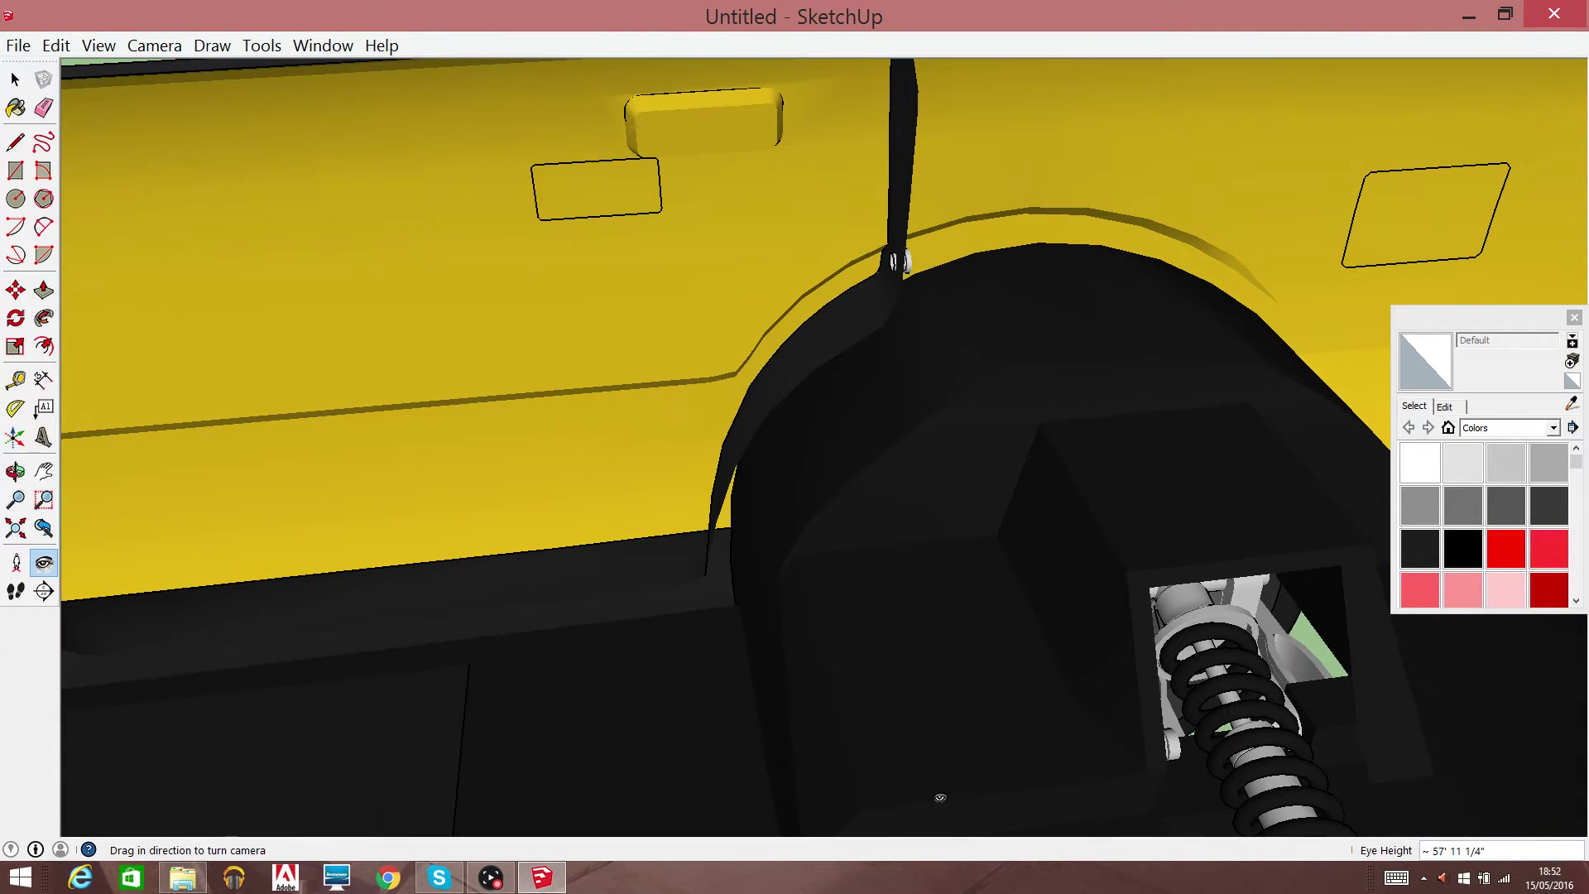
Enter the door component and erase the black trim strip along the door bottom
left_click(15, 79)
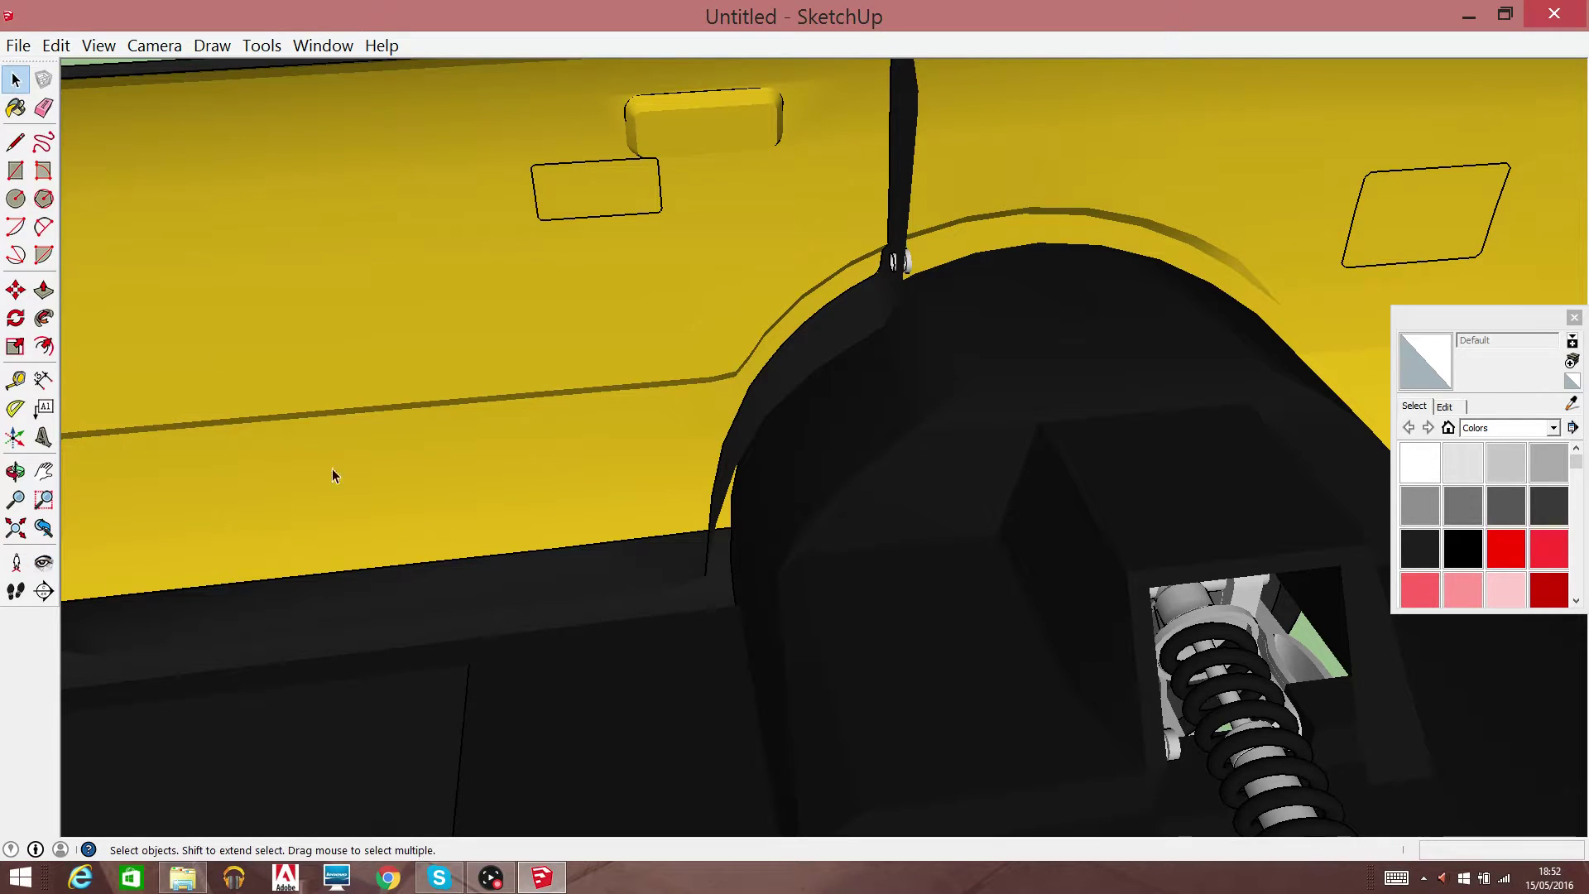
double_click(585, 576)
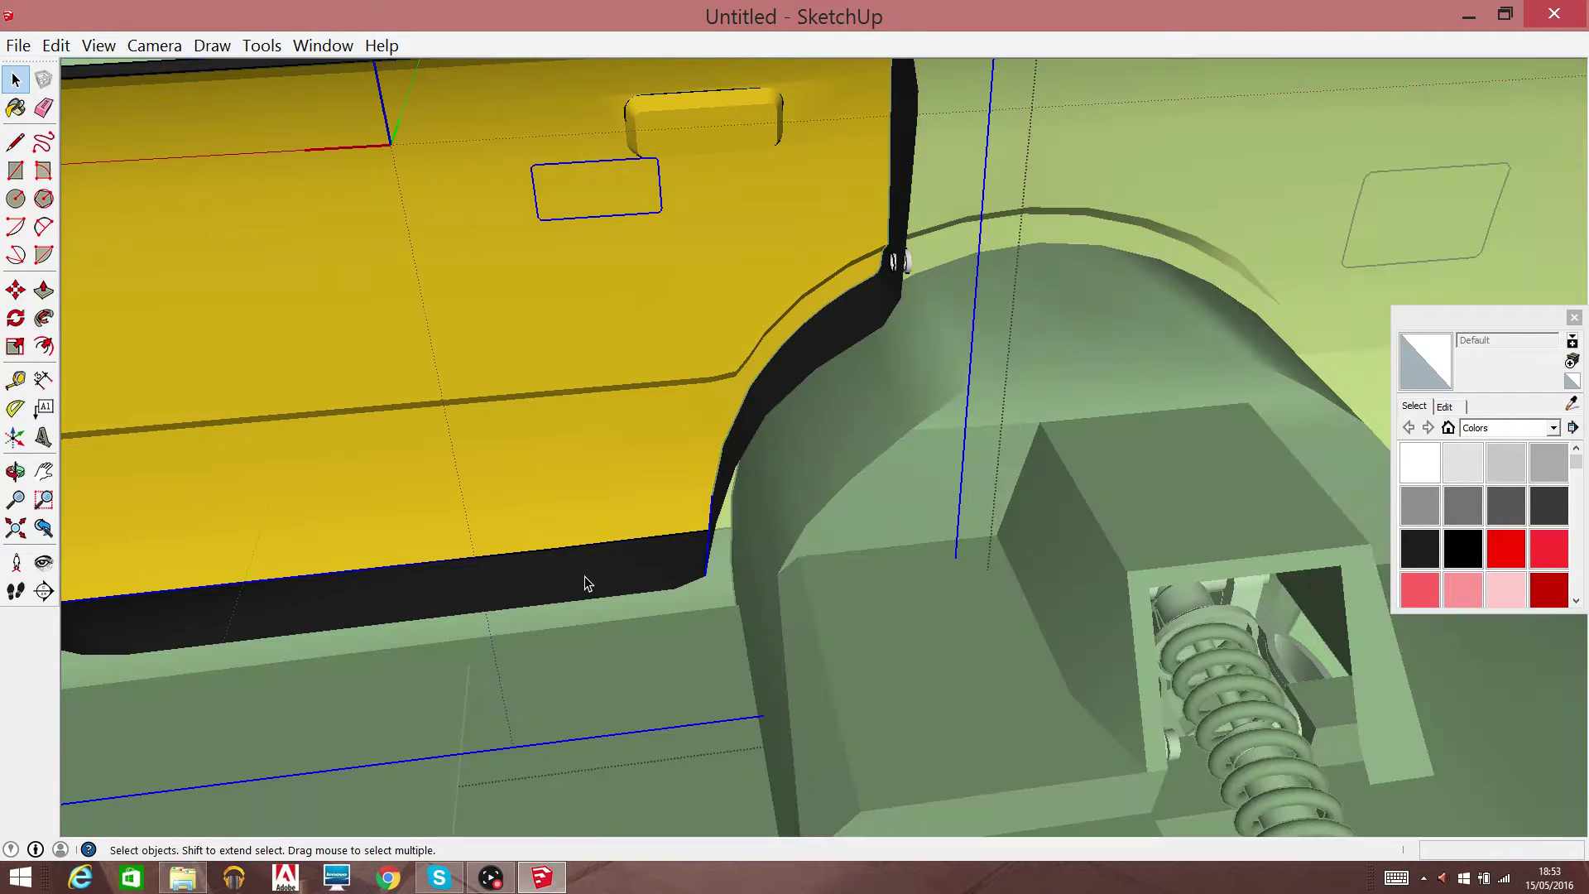
double_click(852, 331)
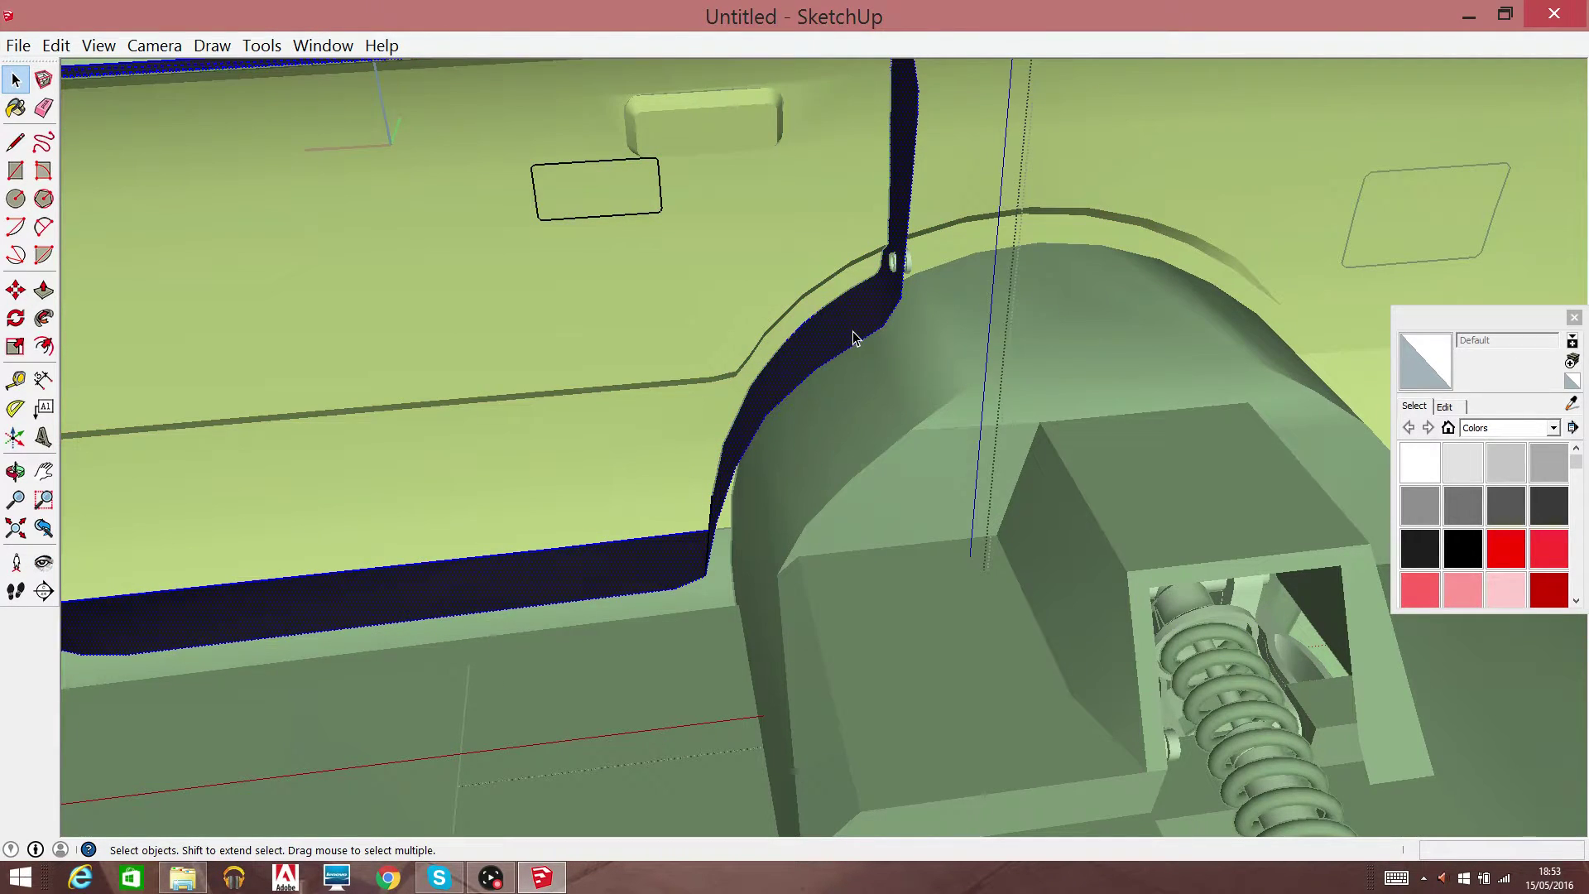
right_click(853, 333)
left_click(902, 367)
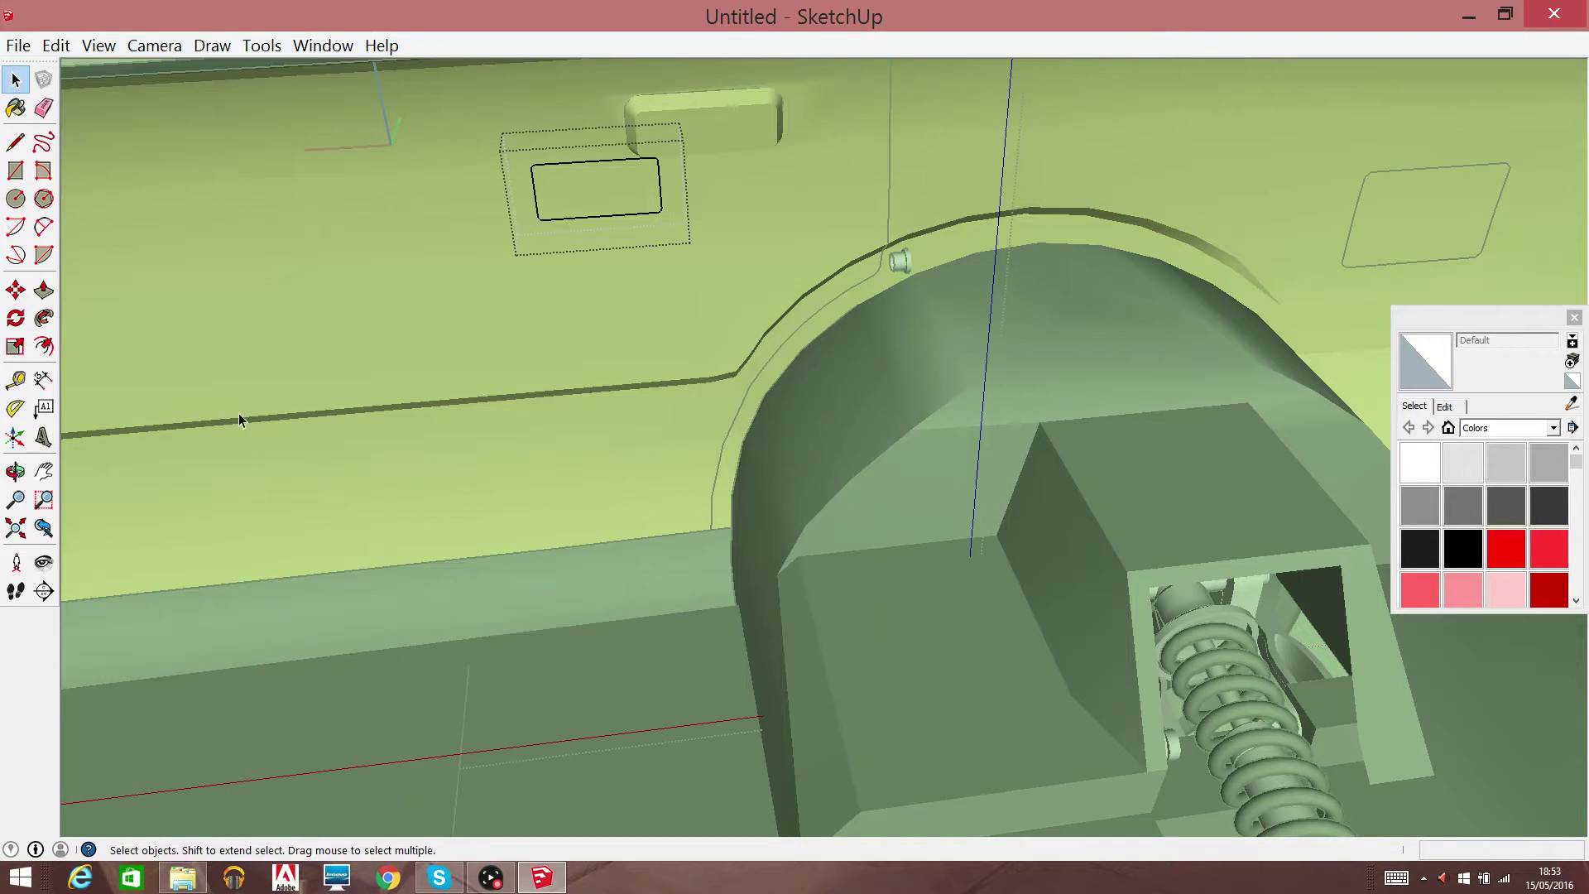
Pan and zoom around to settle the view on the wheel arch beside the door
left_click(44, 471)
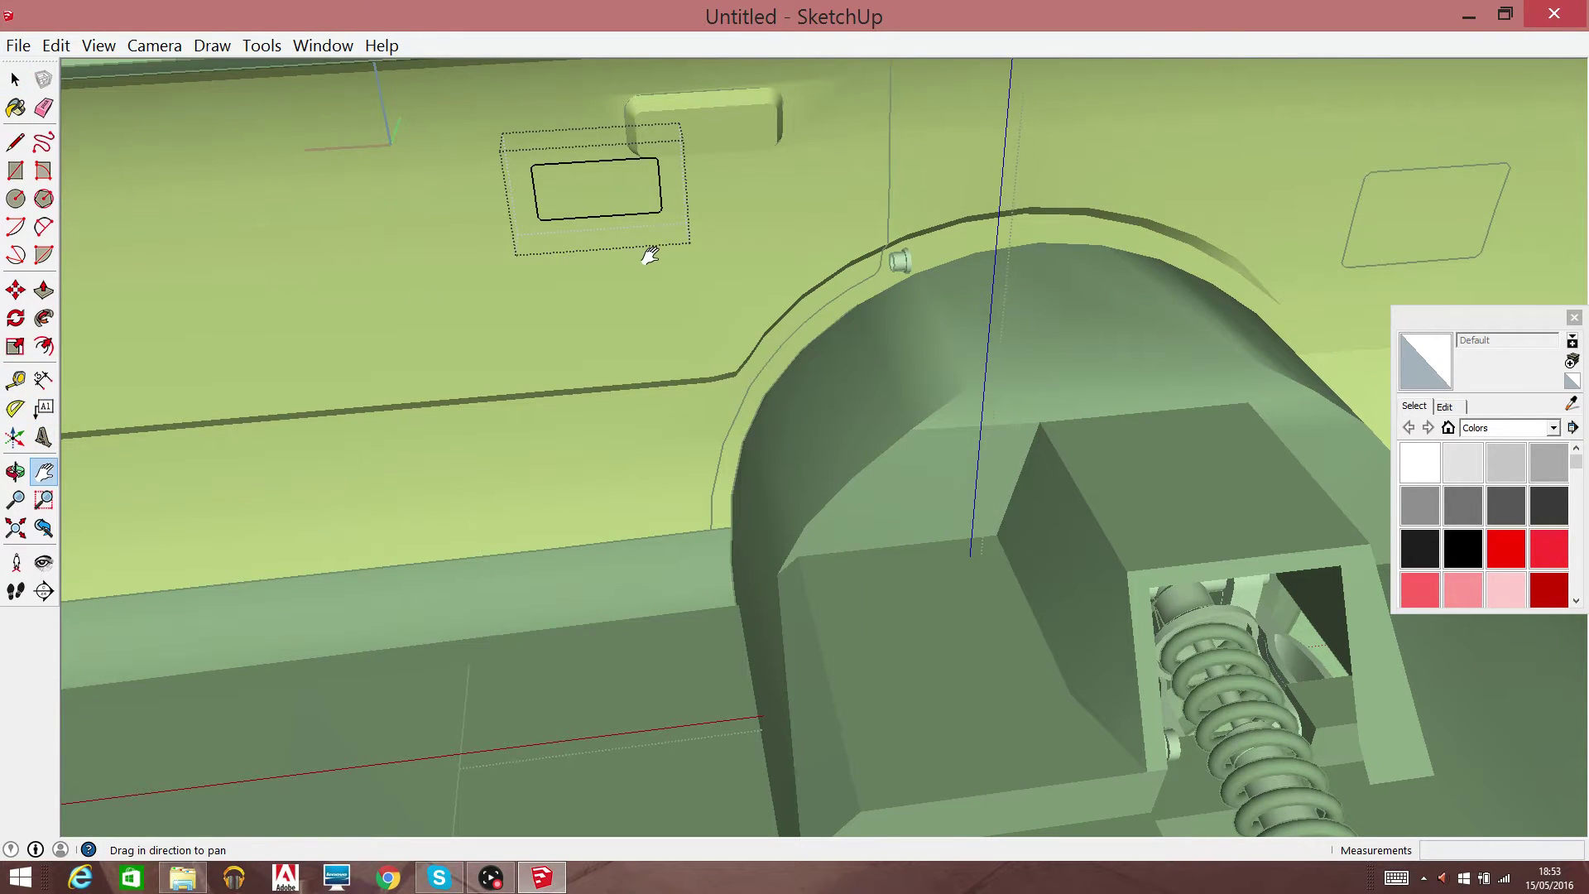
scroll(650, 255, "up", 5)
left_click_drag(748, 503, 1287, 167)
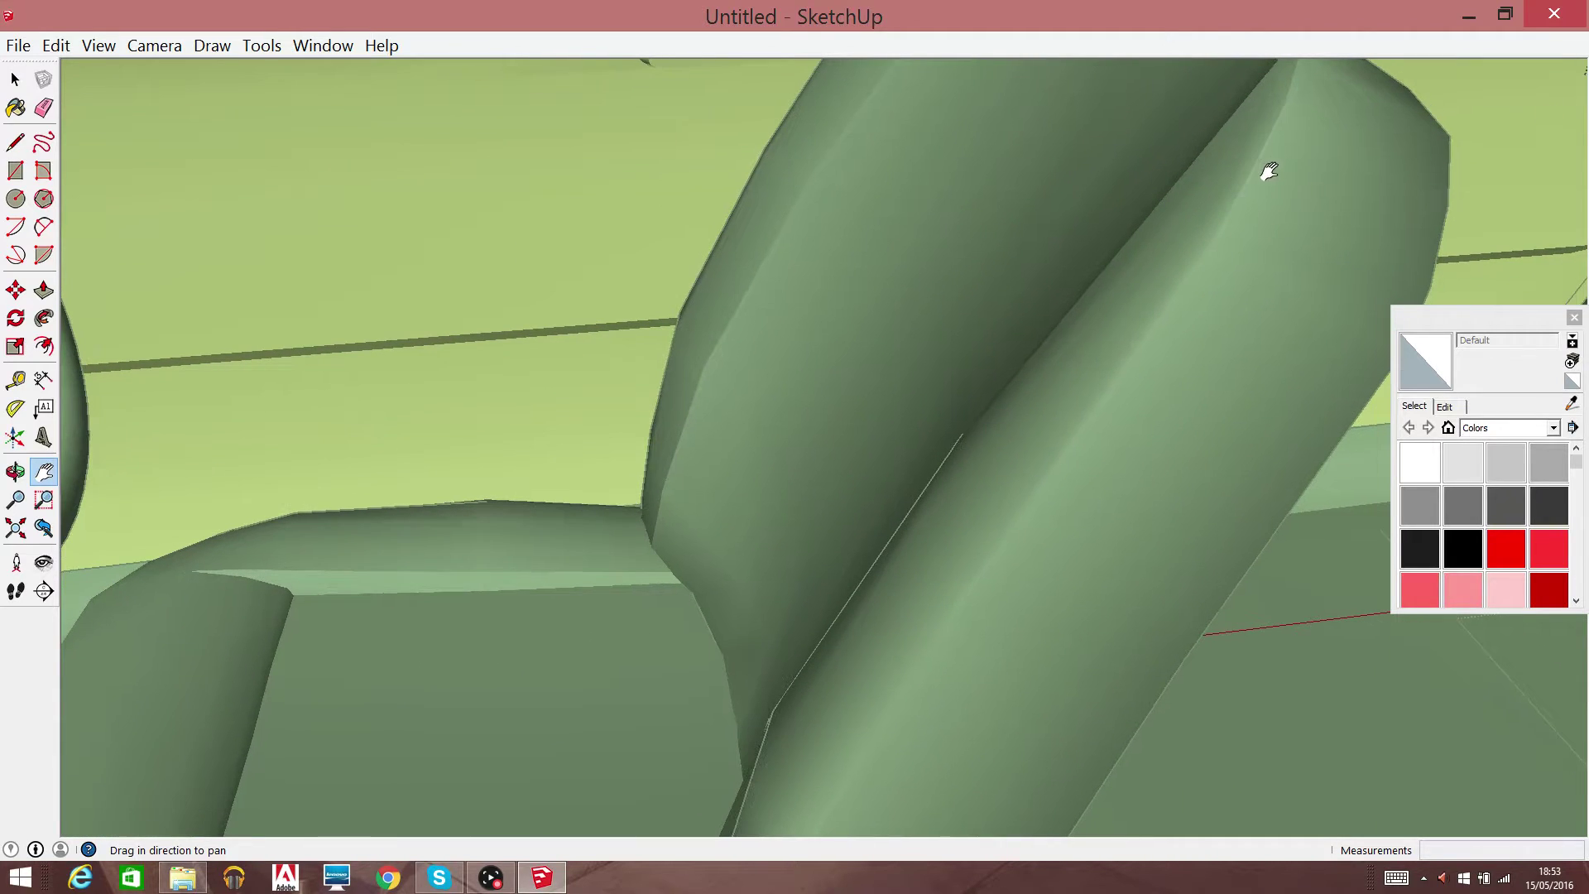
scroll(1275, 165, "down", 5)
middle_click_drag(1076, 248, 1110, 241)
scroll(1110, 241, "up", 3)
left_click_drag(1054, 354, 1032, 354)
scroll(869, 546, "up", 3)
scroll(997, 220, "down", 3)
left_click_drag(998, 220, 1048, 361)
left_click(15, 79)
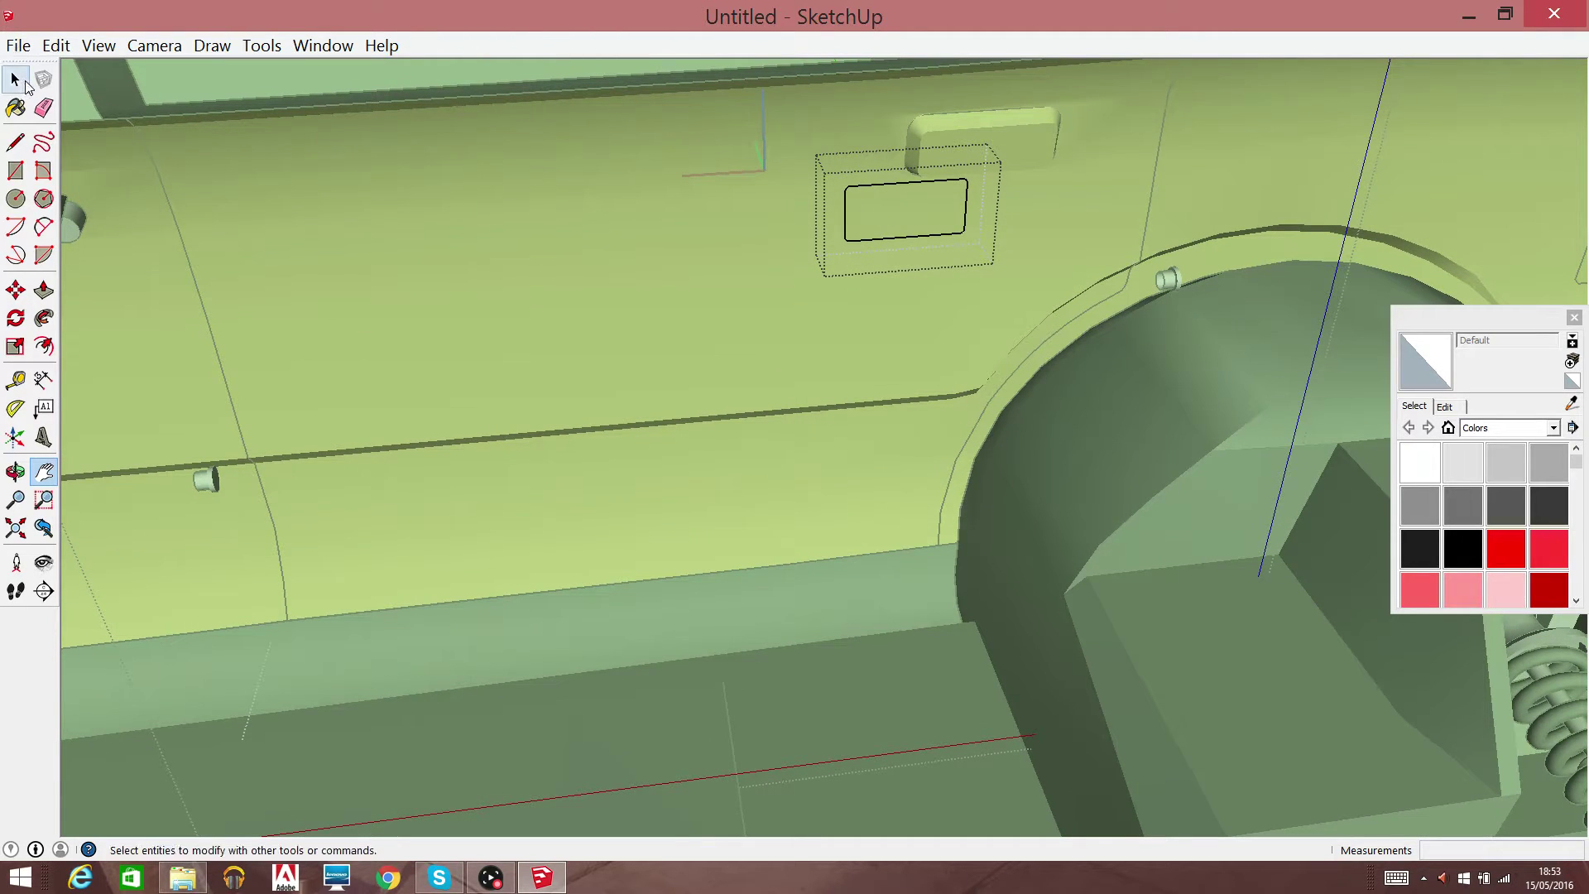
Erase the small cylinder marker on the door
left_click(206, 484)
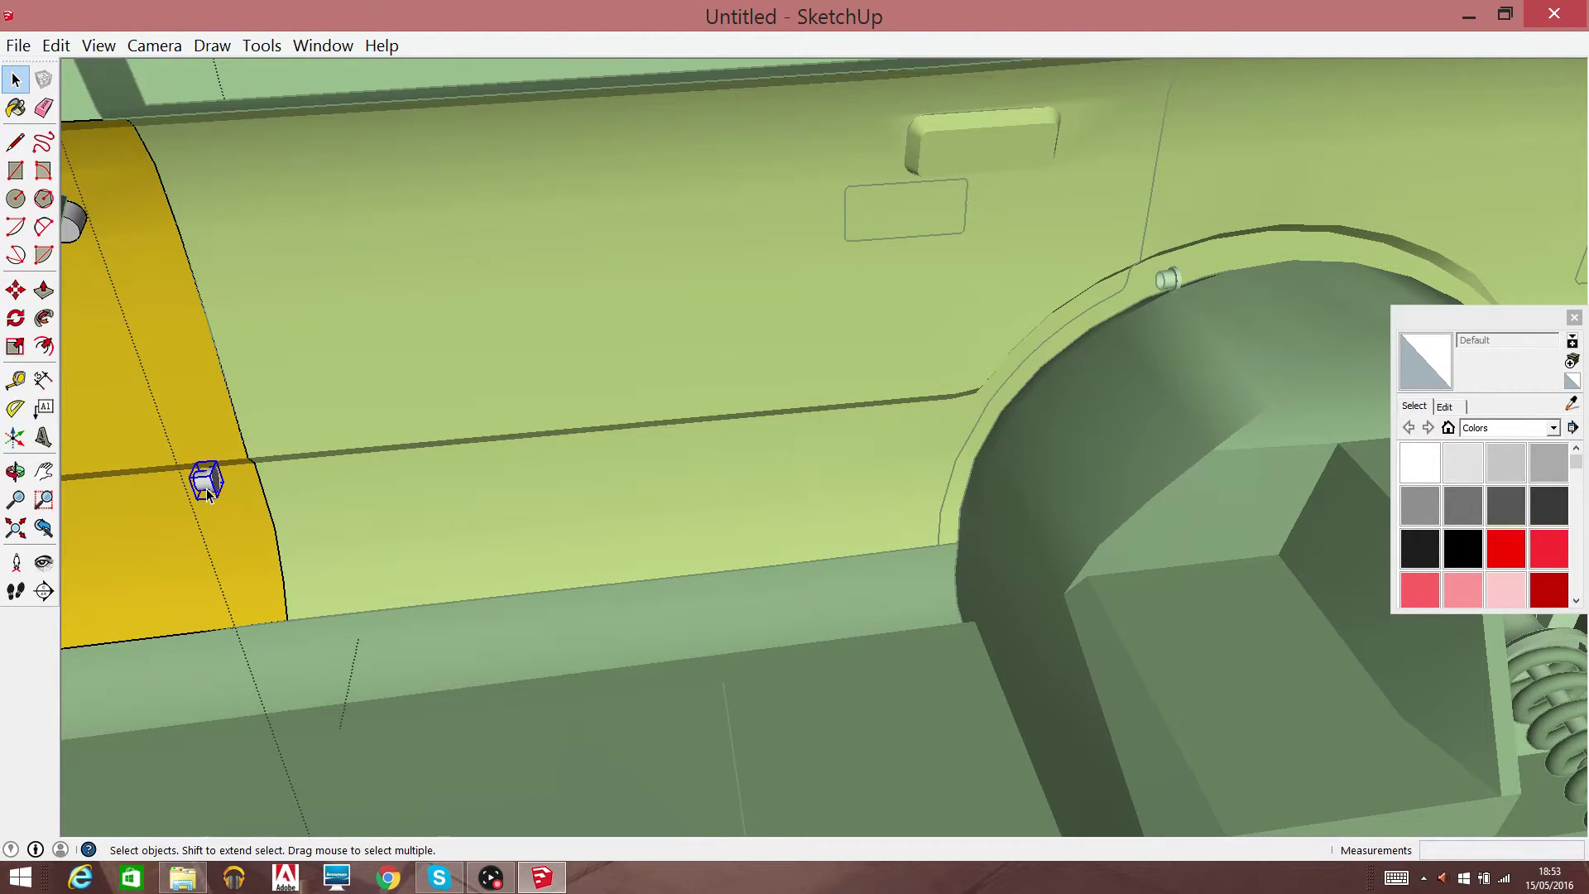
right_click(206, 487)
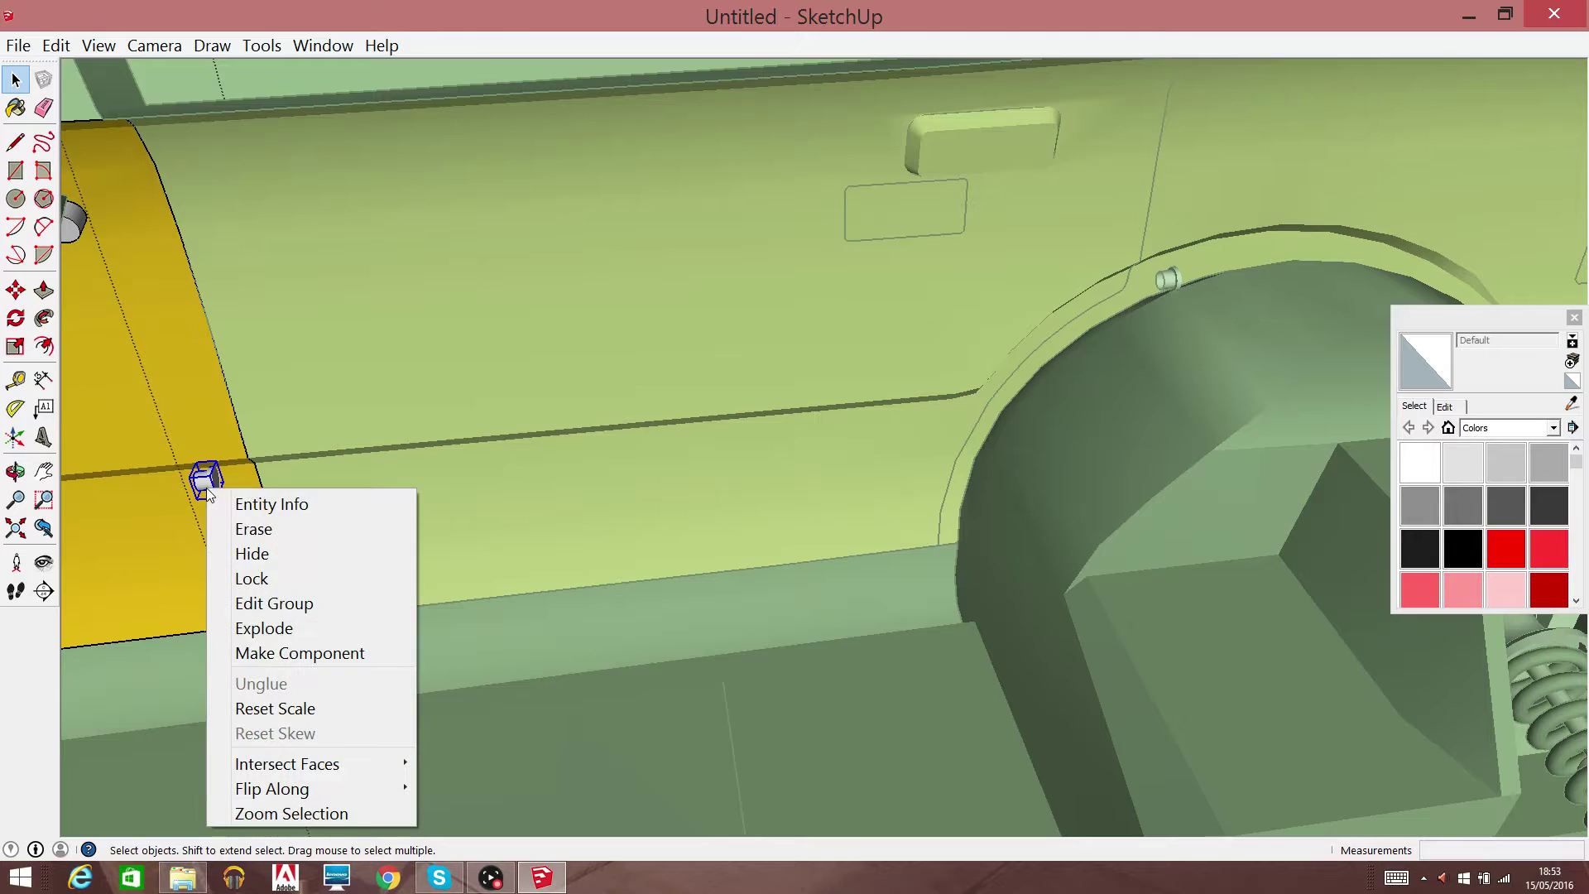
left_click(253, 524)
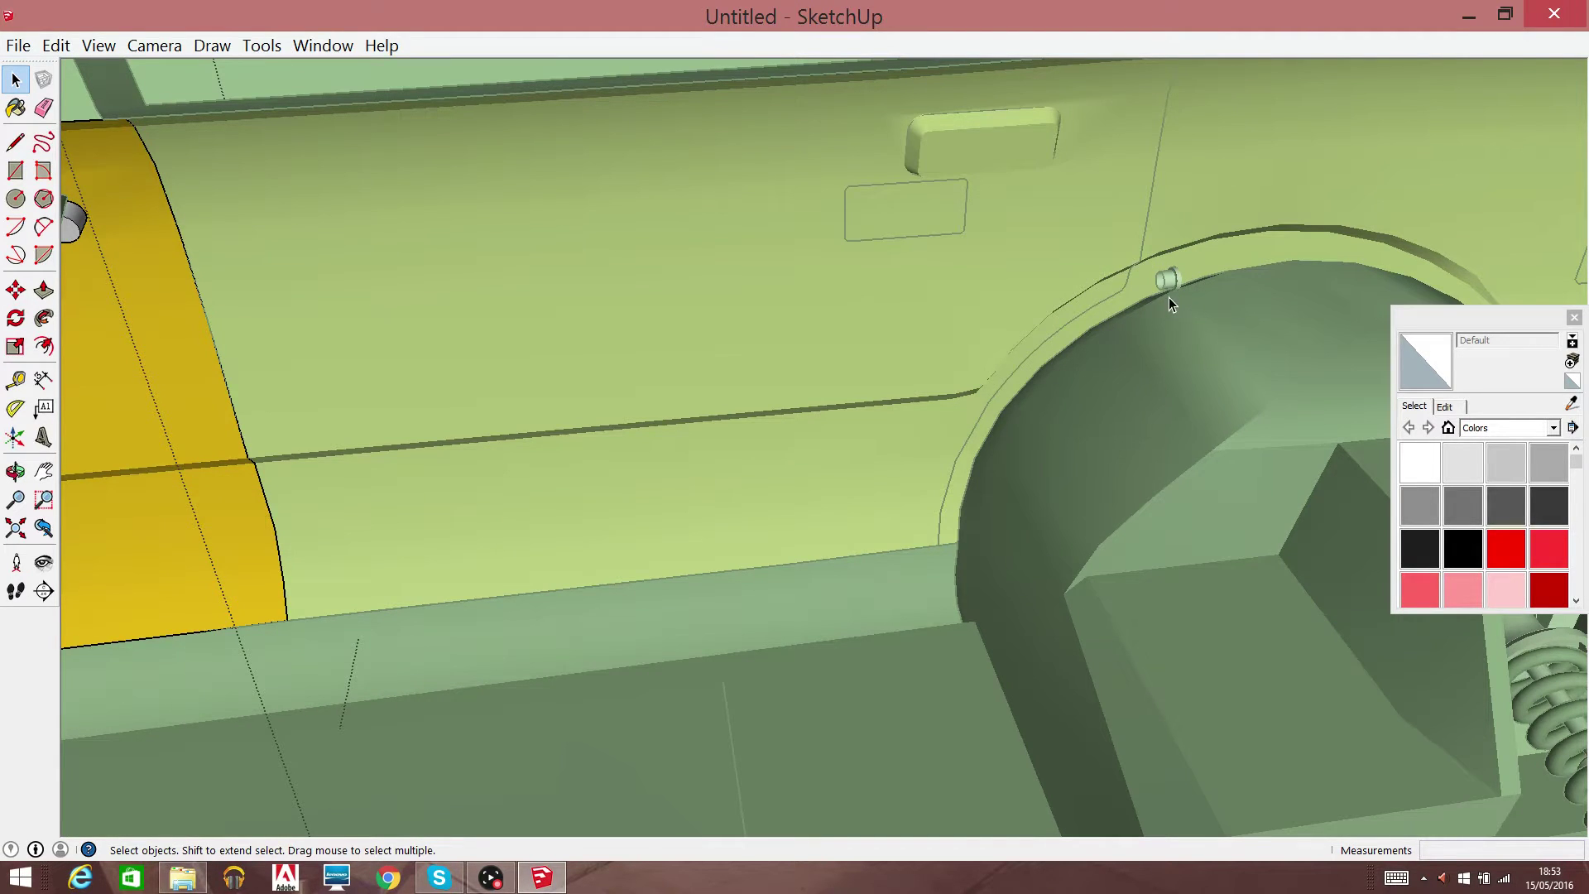
Enter the car body, erase the wheel-arch cylinder marker, and exit editing
left_click(1168, 296)
right_click(1170, 282)
left_click(1167, 282)
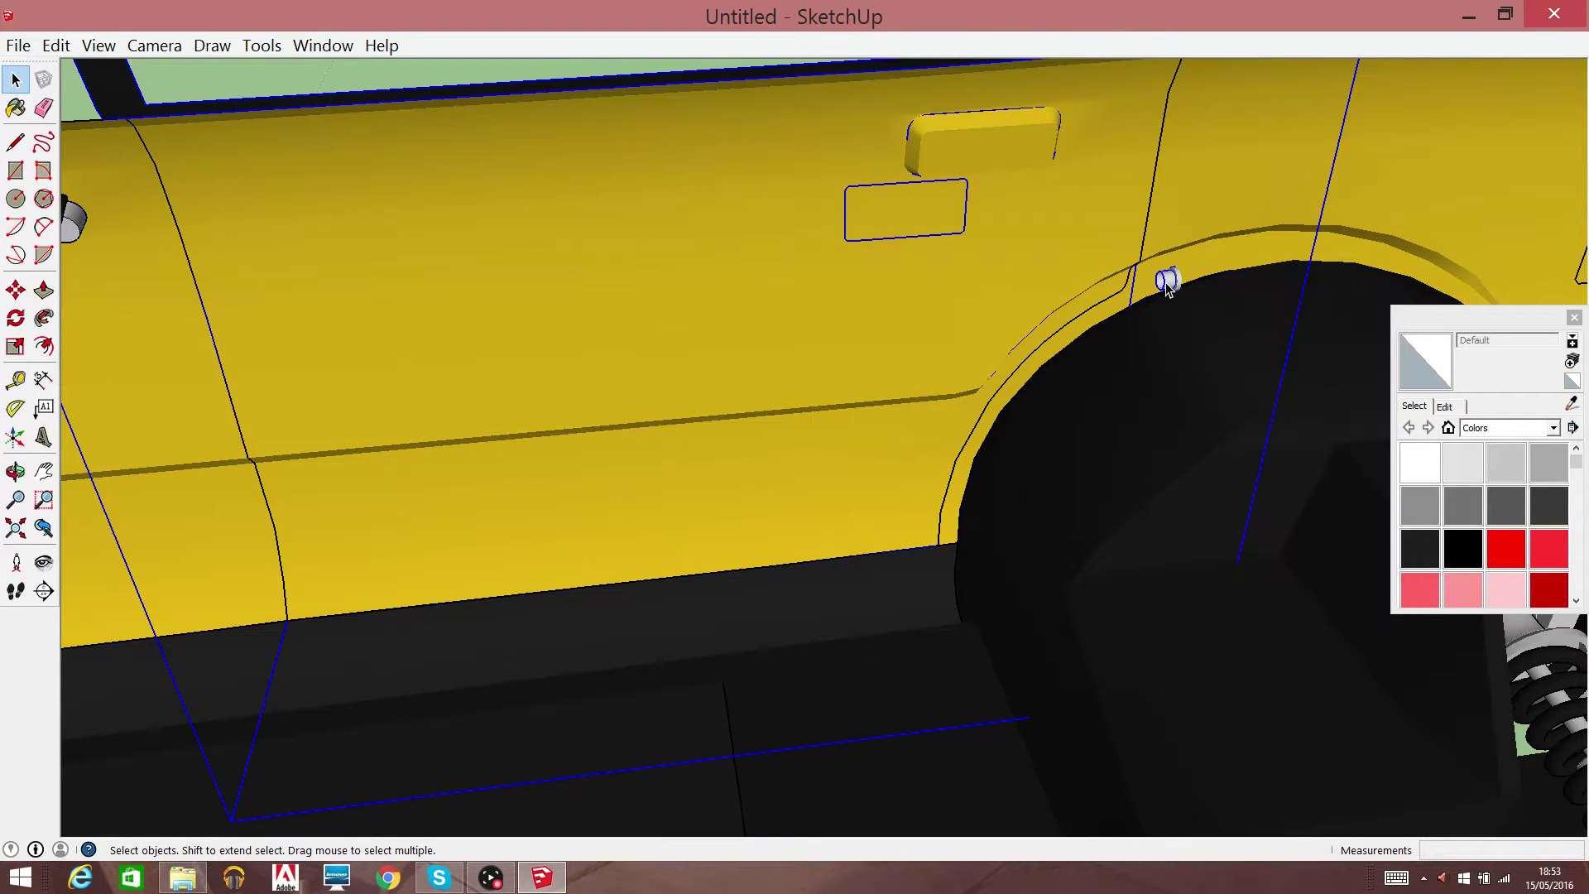
double_click(1167, 282)
left_click(1165, 282)
right_click(1165, 282)
left_click(1190, 325)
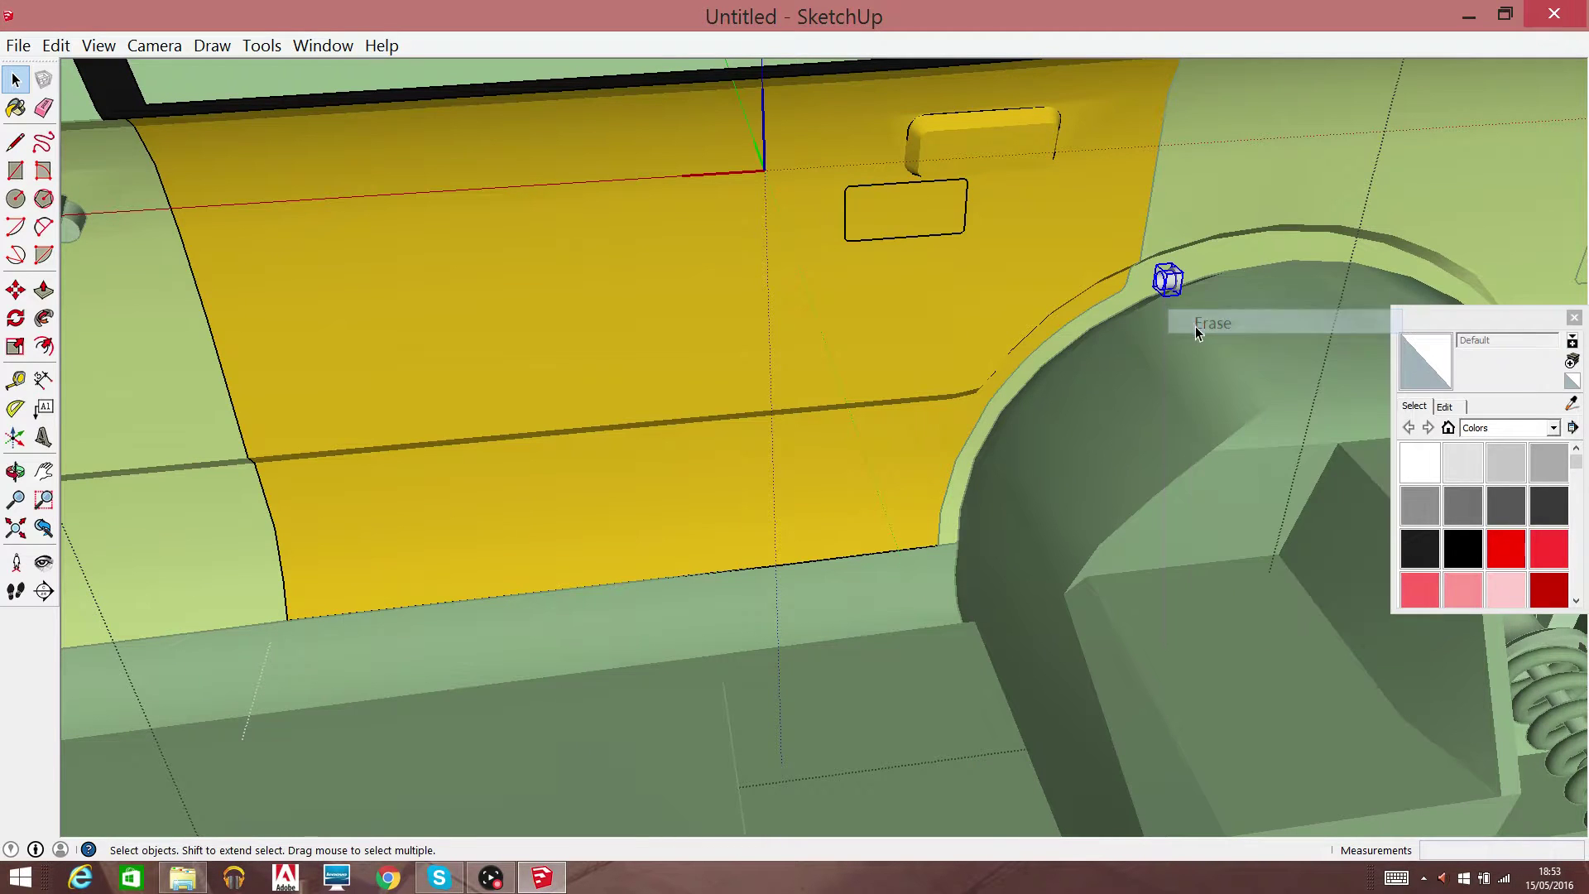
left_click(539, 63)
right_click(831, 206)
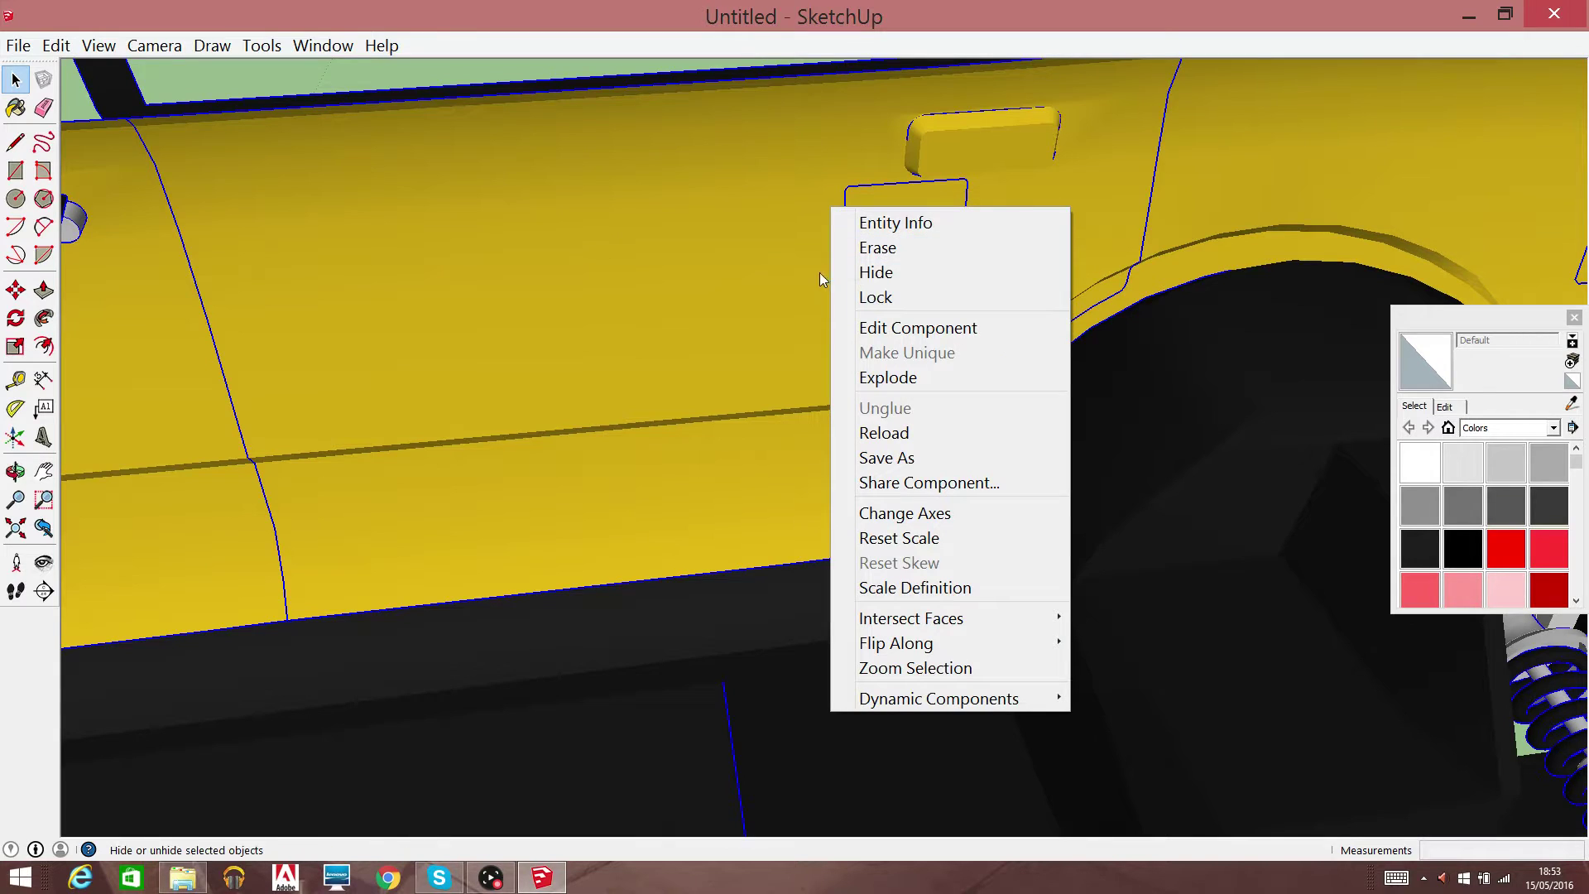
left_click(245, 76)
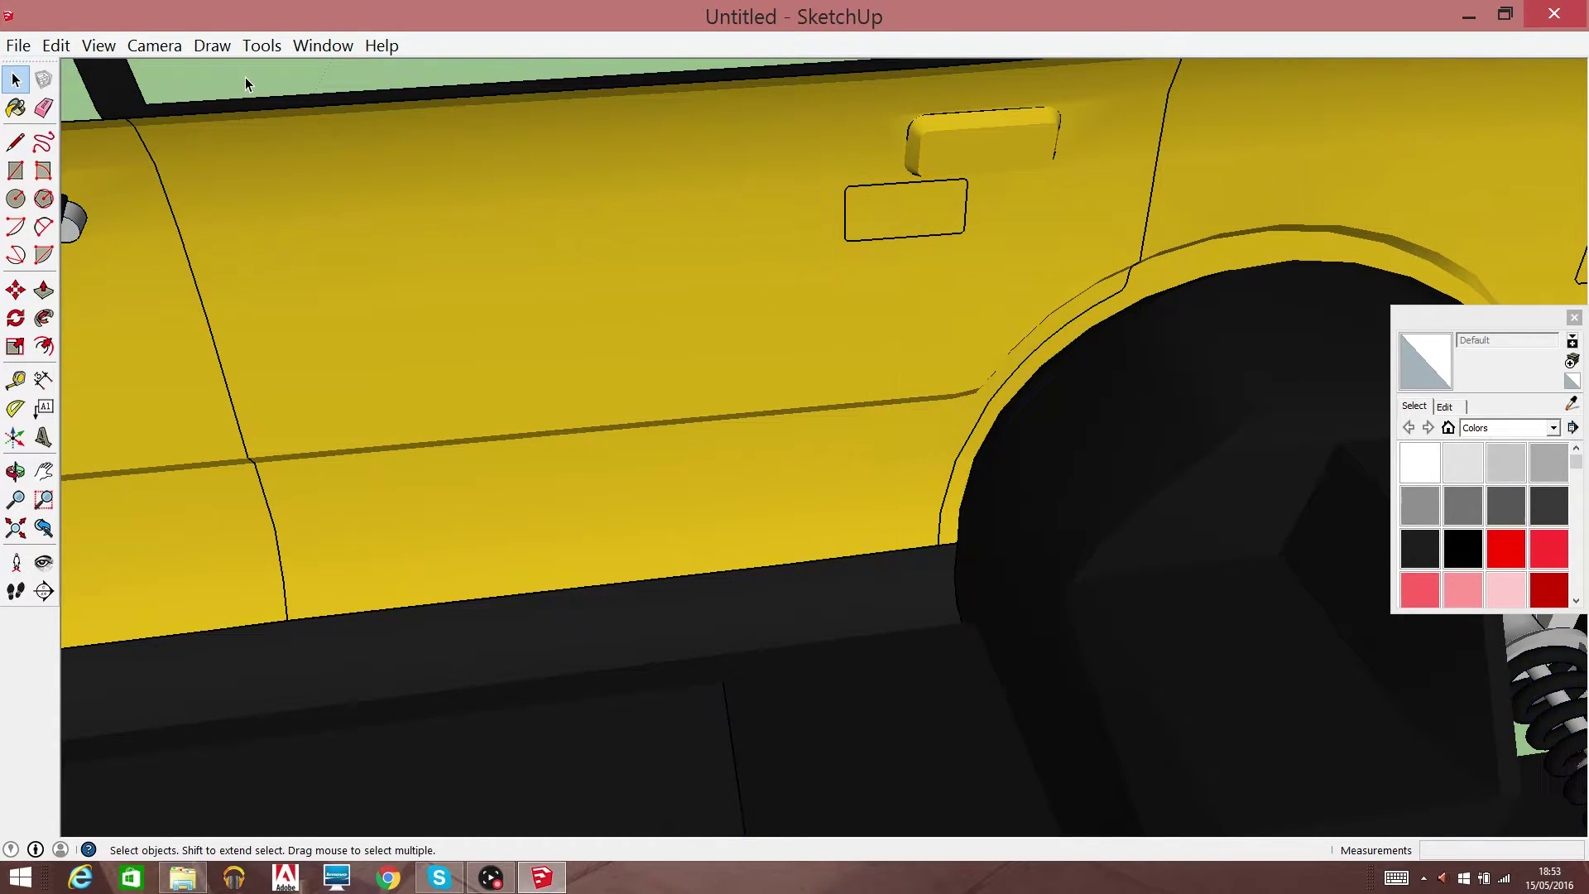
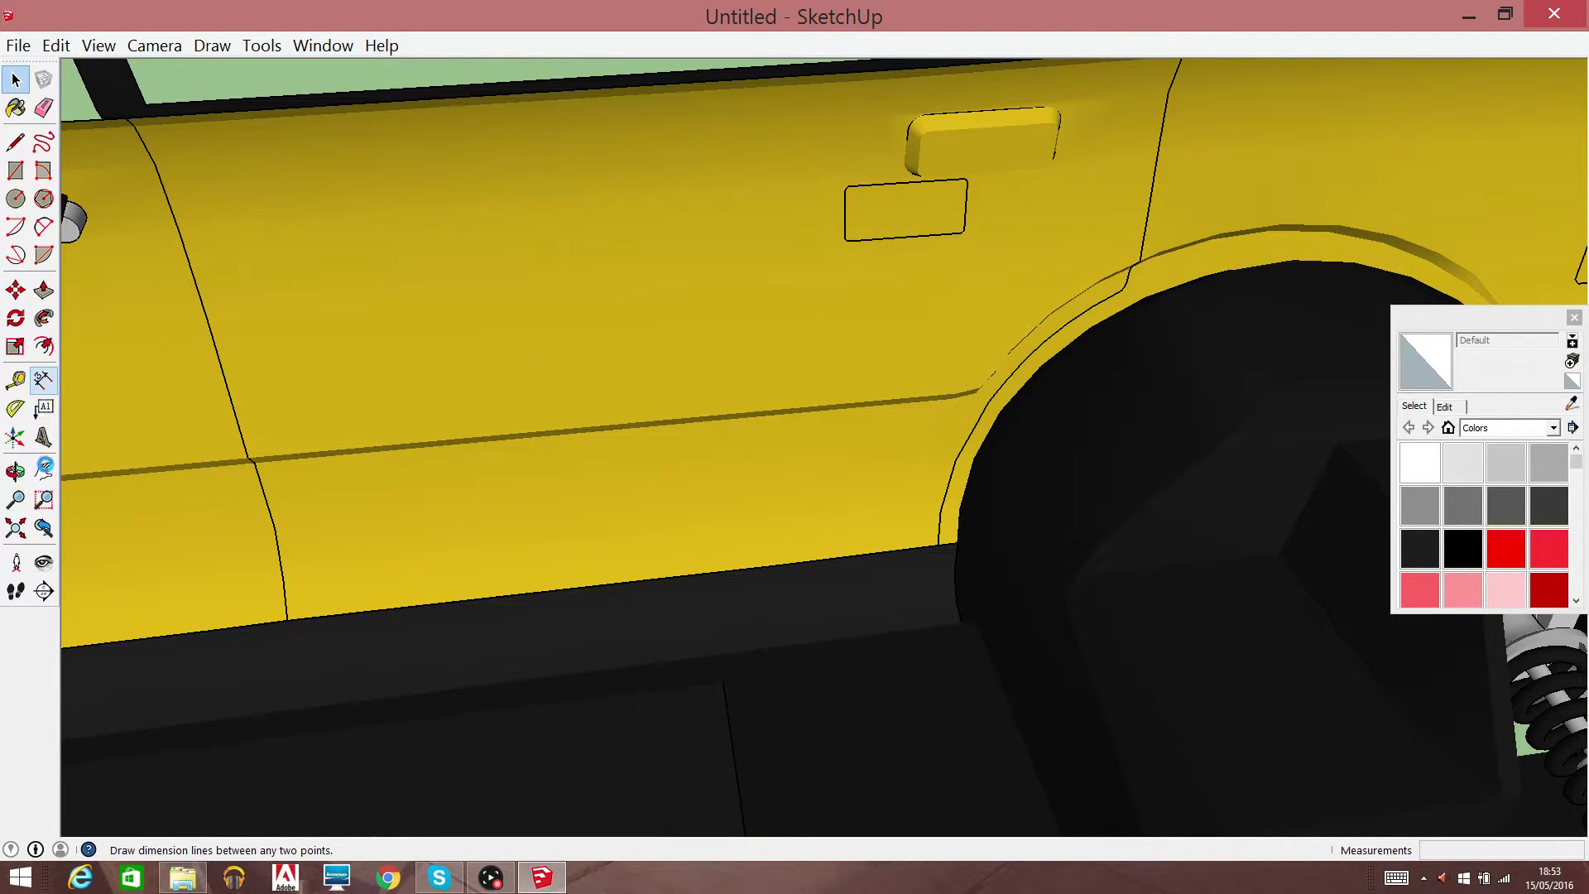
Pan along the yellow side door, then walk and look around inside to face the dashboard and steering wheel
left_click(532, 344)
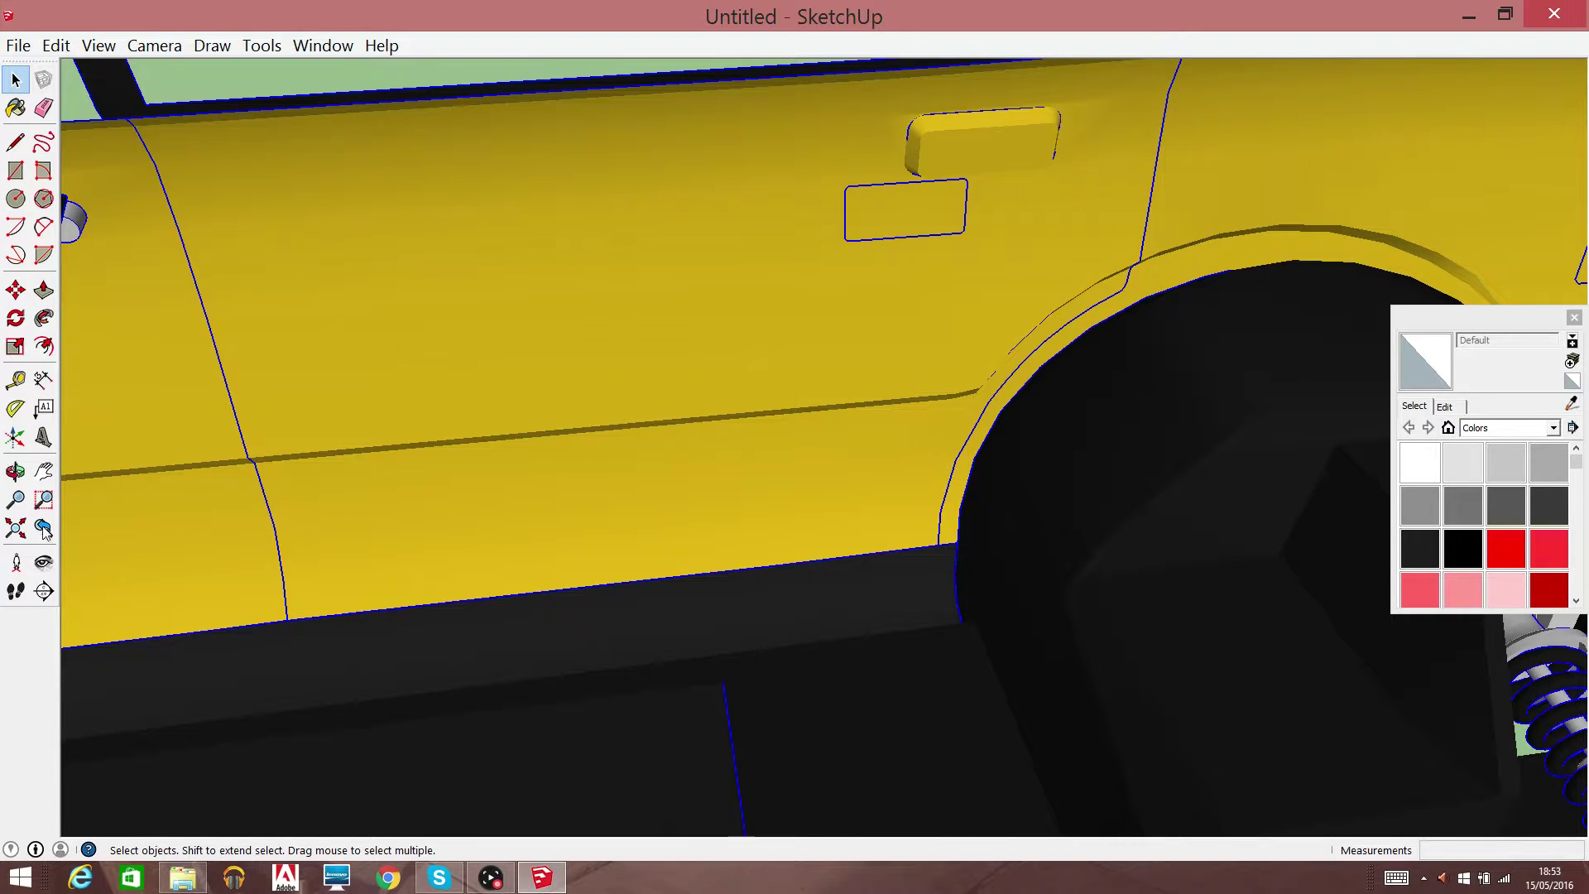
left_click(43, 471)
mouse_move(127, 422)
left_mouse_down()
mouse_move(408, 507)
mouse_move(277, 629)
mouse_move(177, 344)
mouse_move(135, 301)
left_mouse_up()
right_click(1199, 62)
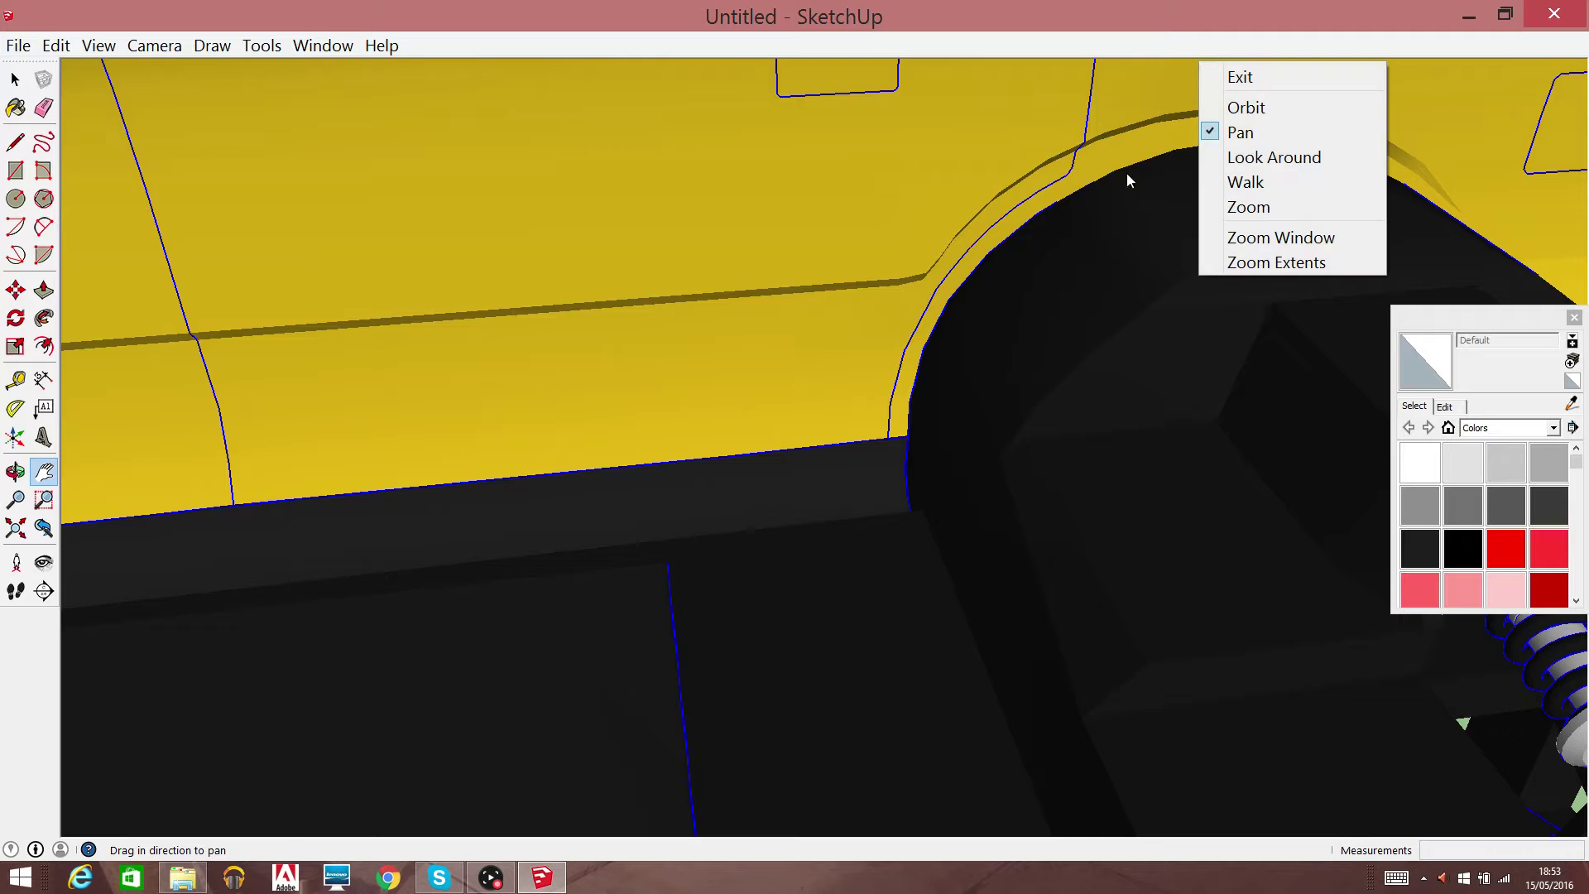
left_click(1301, 178)
right_click(1106, 233)
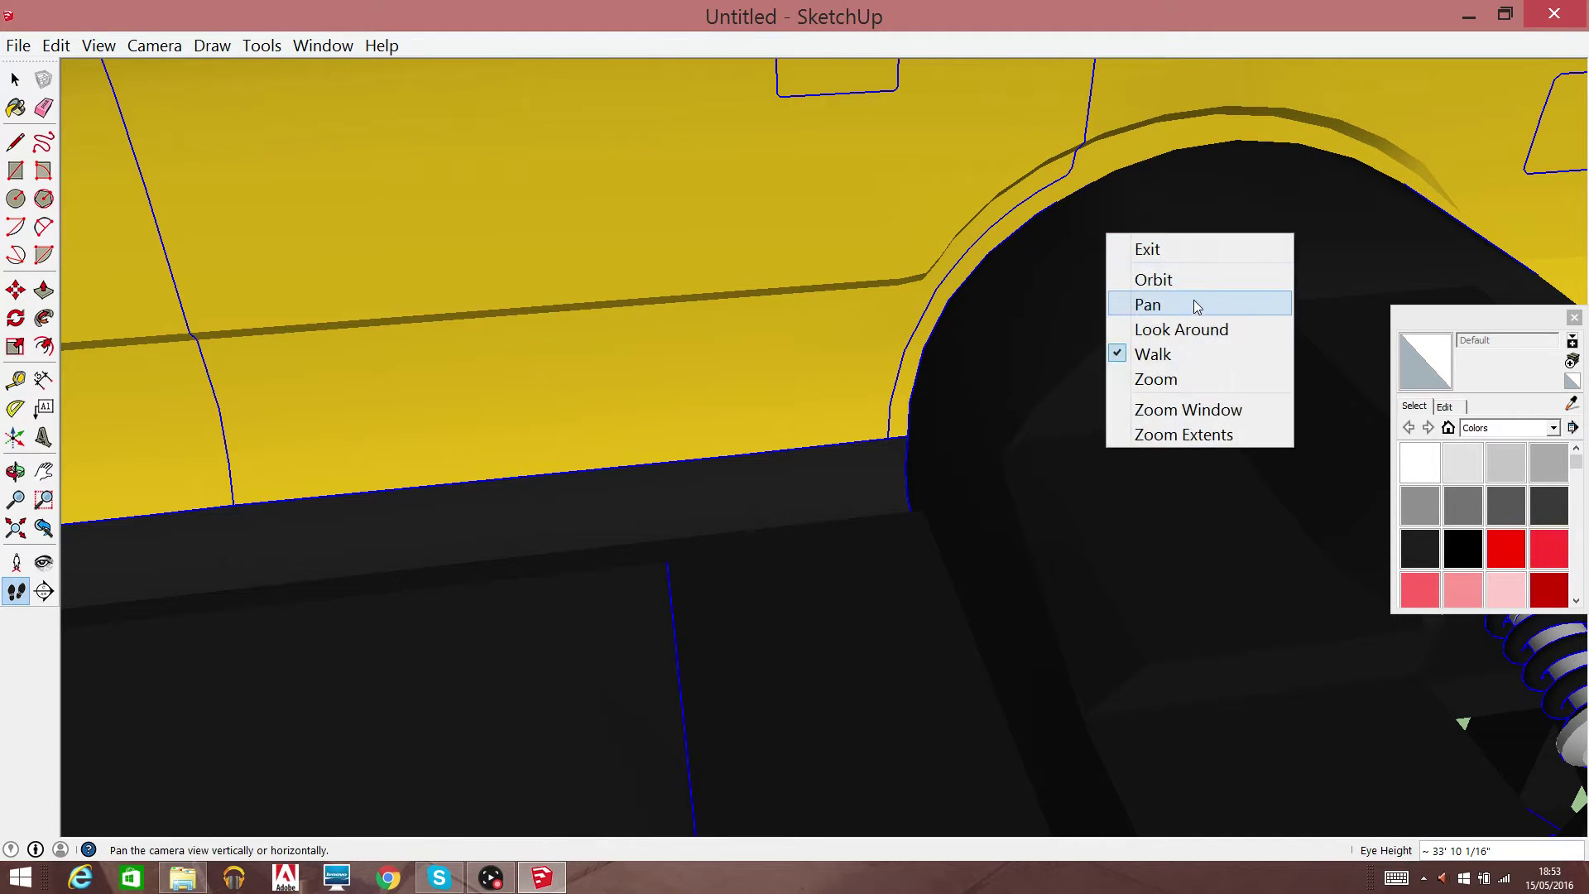
left_click(1181, 329)
mouse_move(567, 213)
left_mouse_down()
mouse_move(1064, 243)
mouse_move(445, 138)
mouse_move(586, 100)
left_mouse_up()
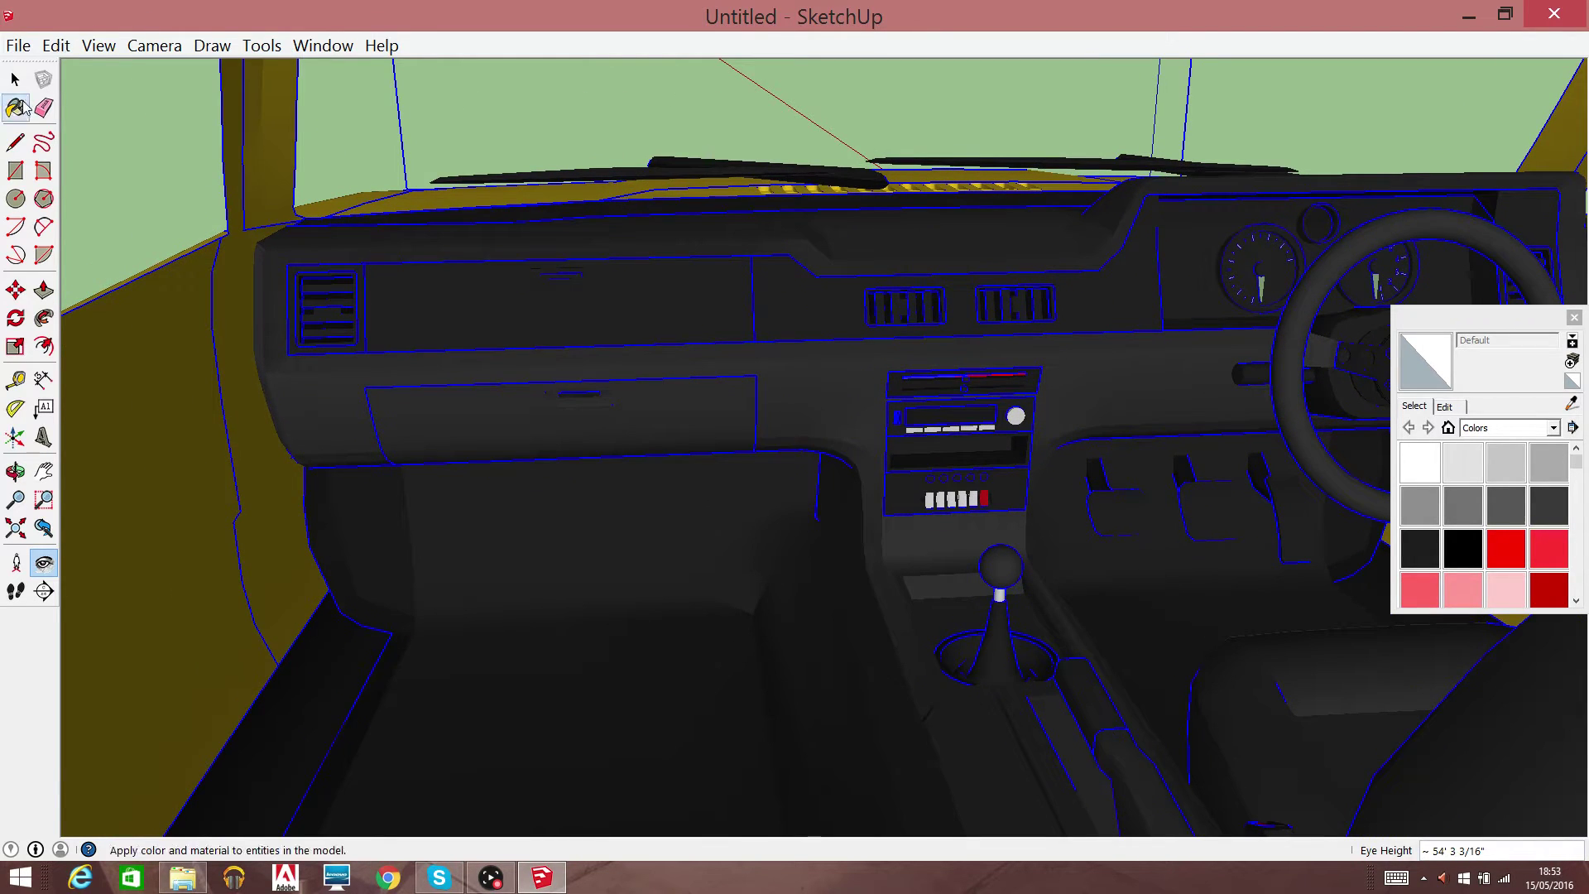
Erase the glove box part inside the dashboard group
left_click(15, 79)
left_click(534, 439)
double_click(533, 438)
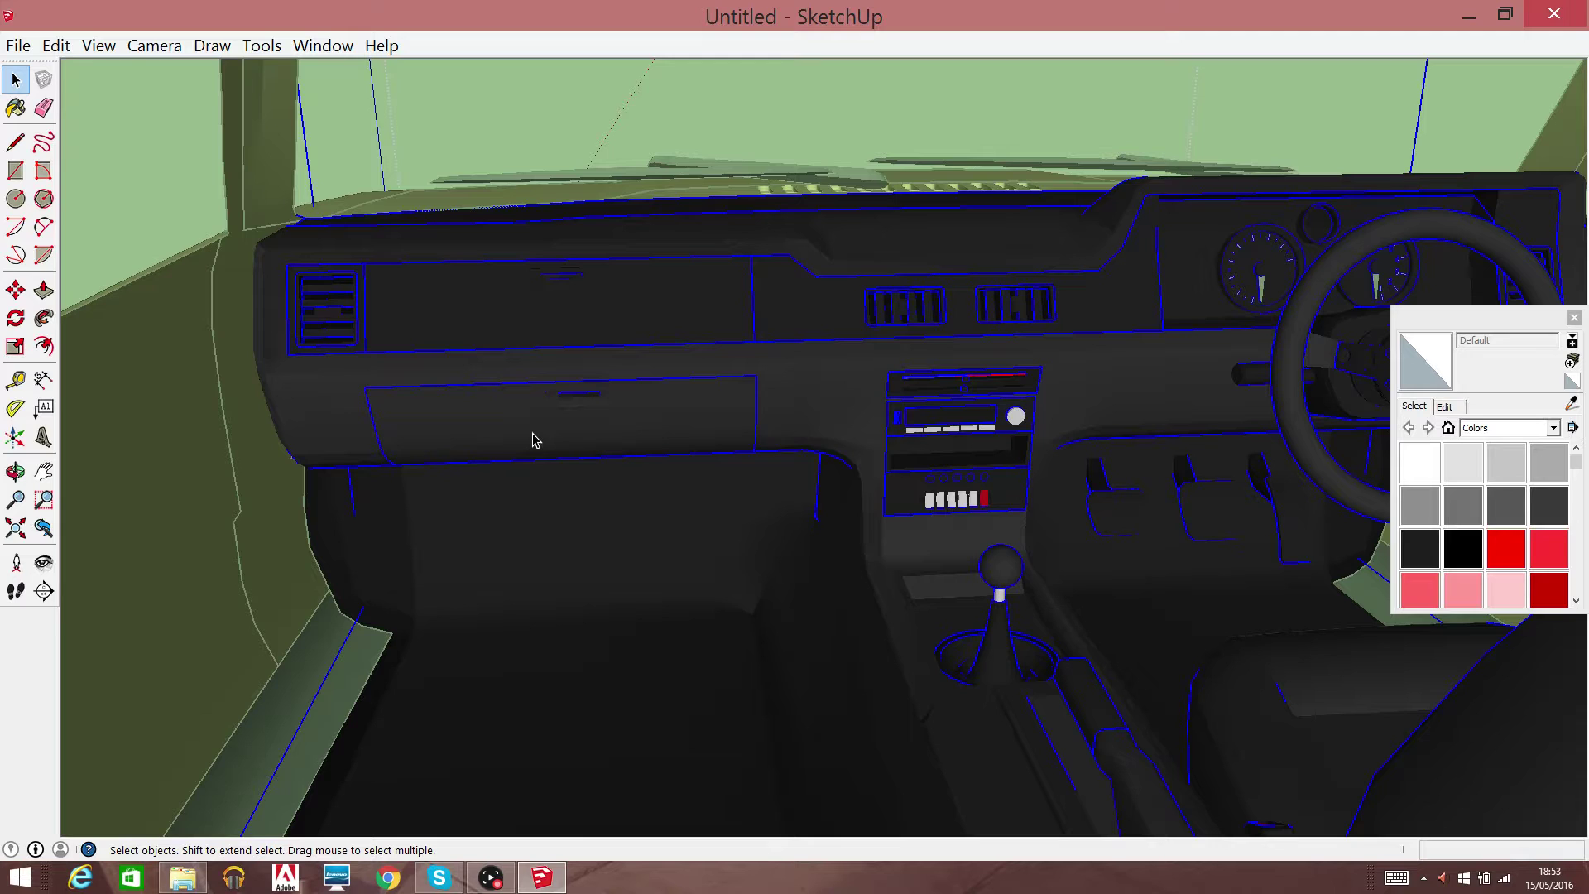
double_click(534, 438)
right_click(533, 434)
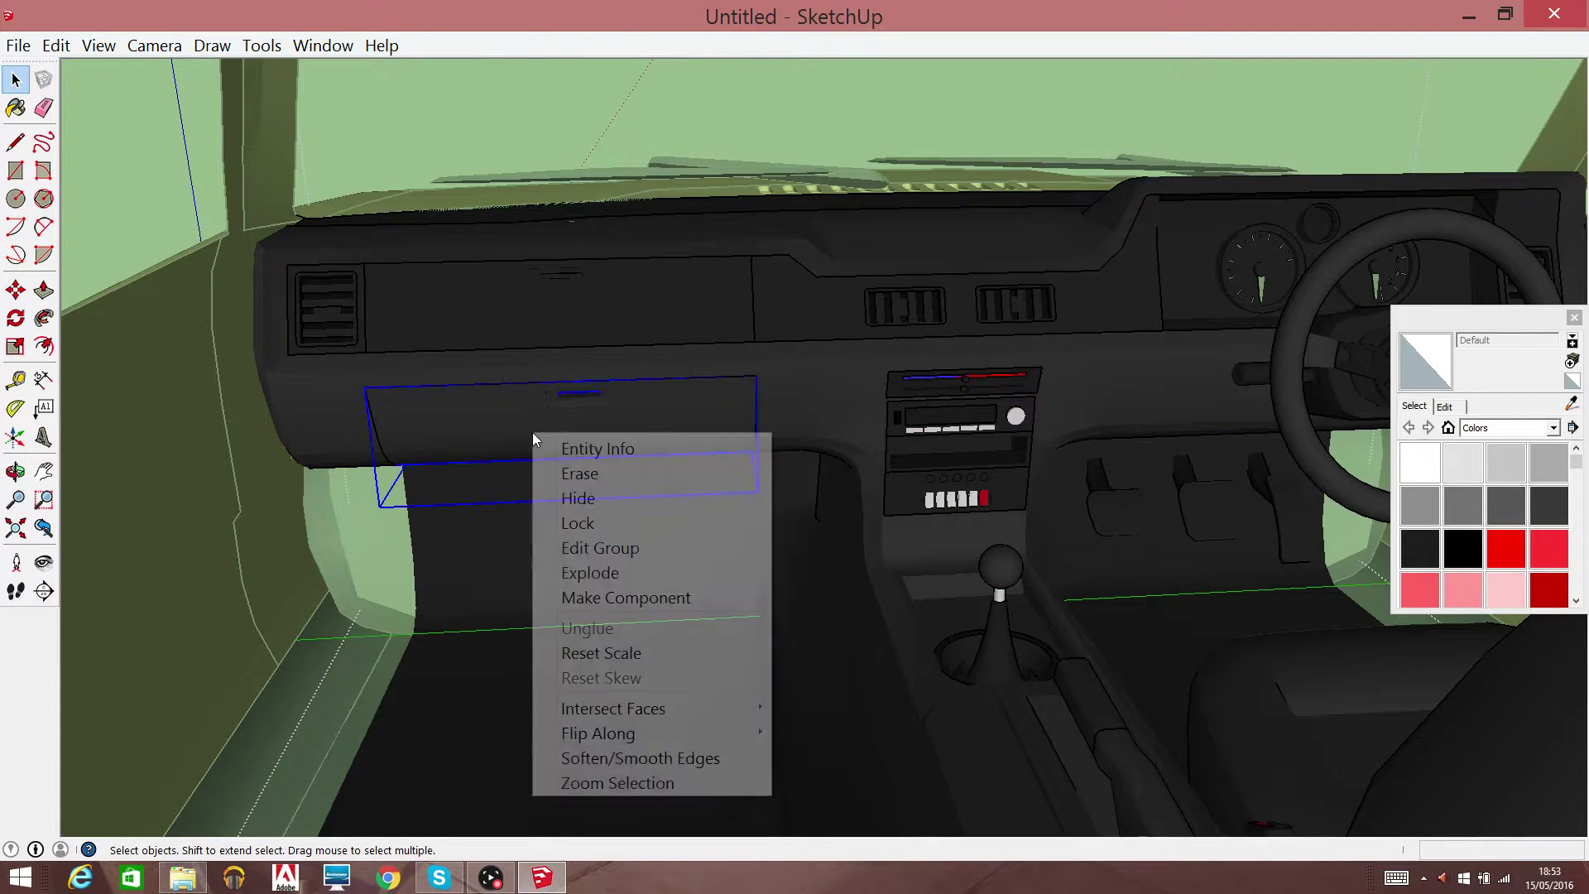
left_click(596, 466)
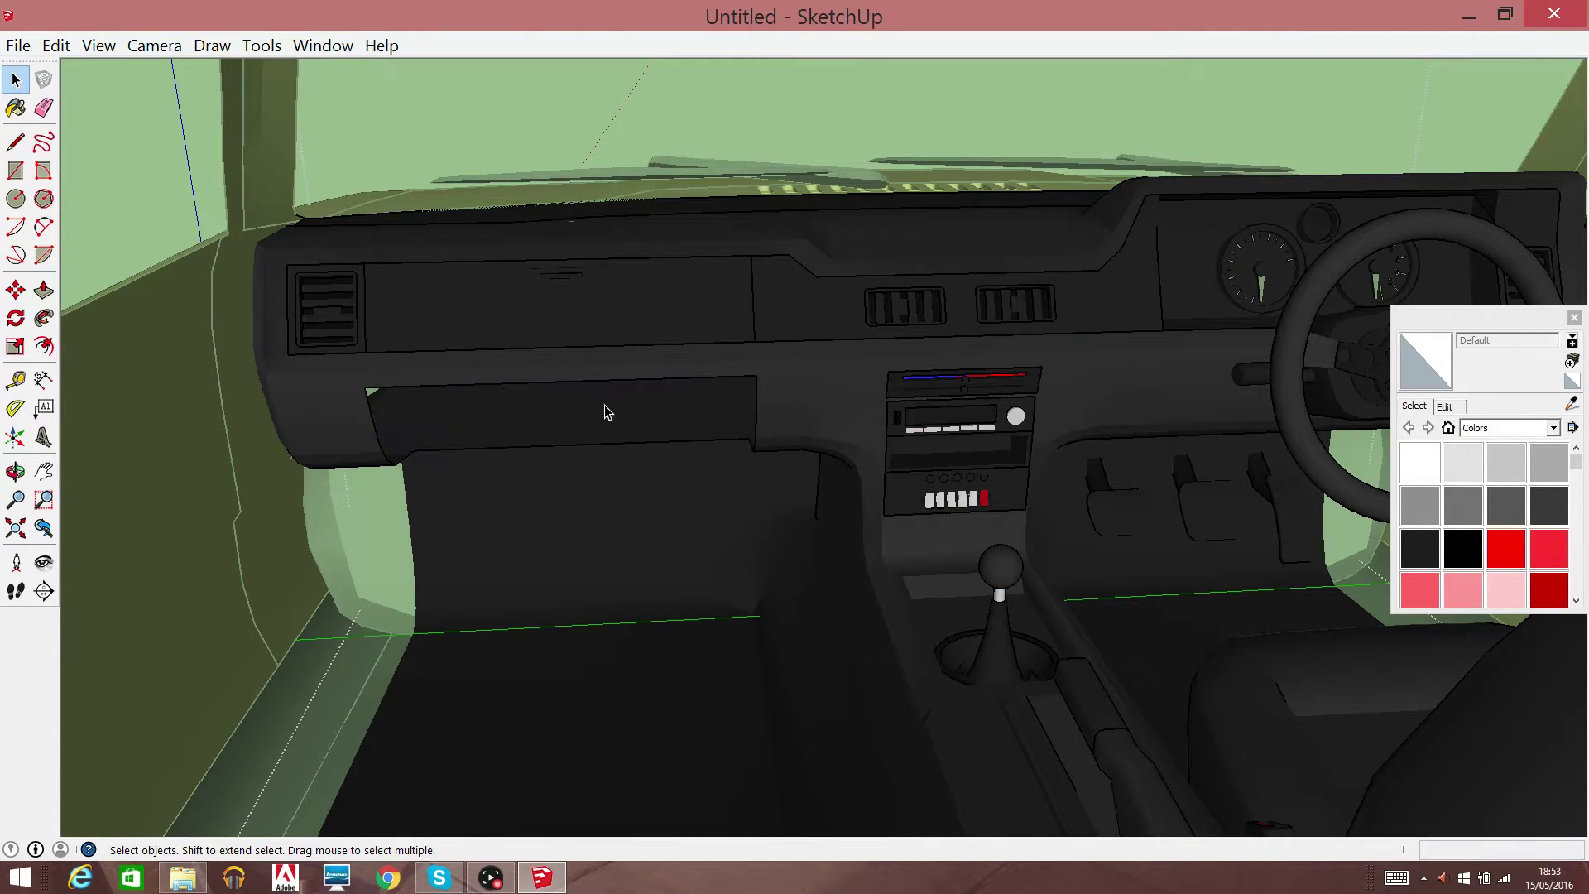
Erase the upper passenger-side dashboard panel
double_click(583, 318)
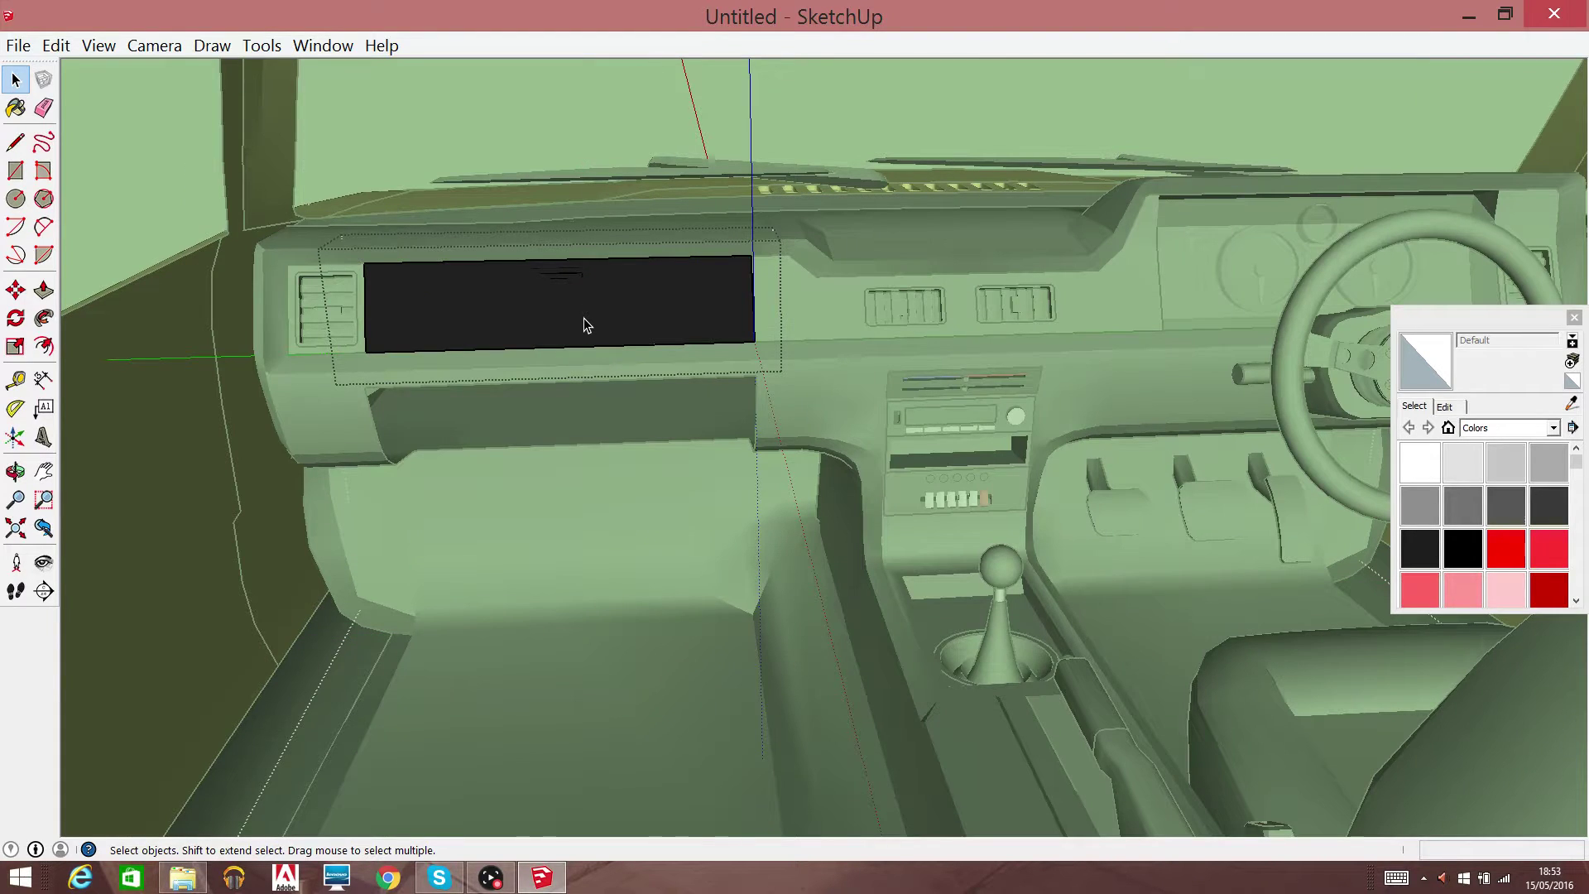
left_click(580, 319)
right_click(580, 319)
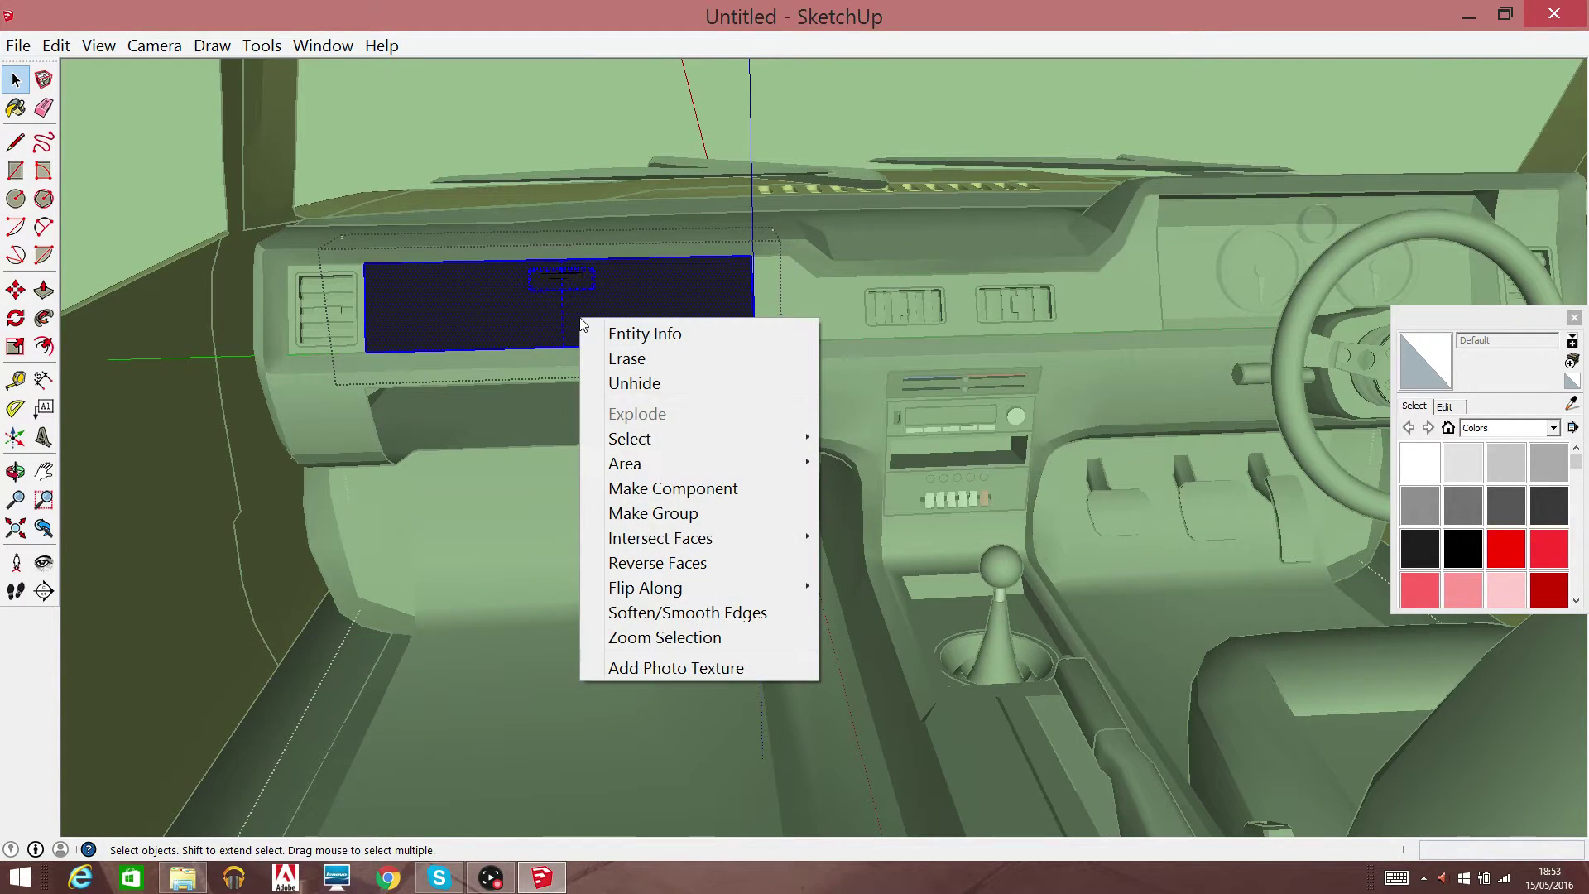
left_click(612, 356)
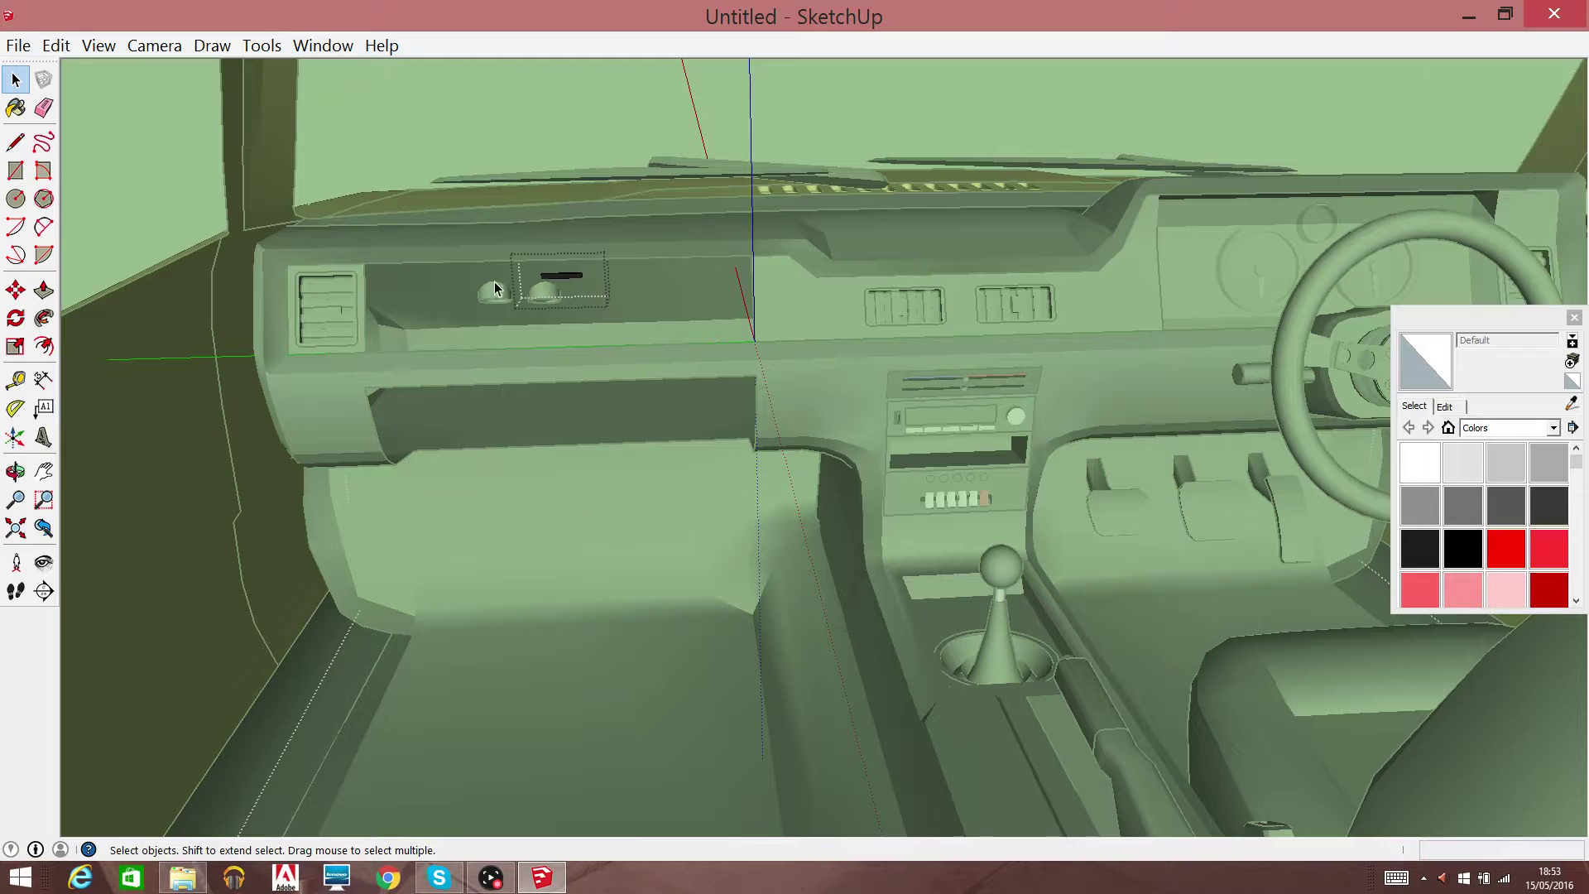
Erase the thin bar behind the panel, including its remaining segment
double_click(564, 278)
right_click(564, 279)
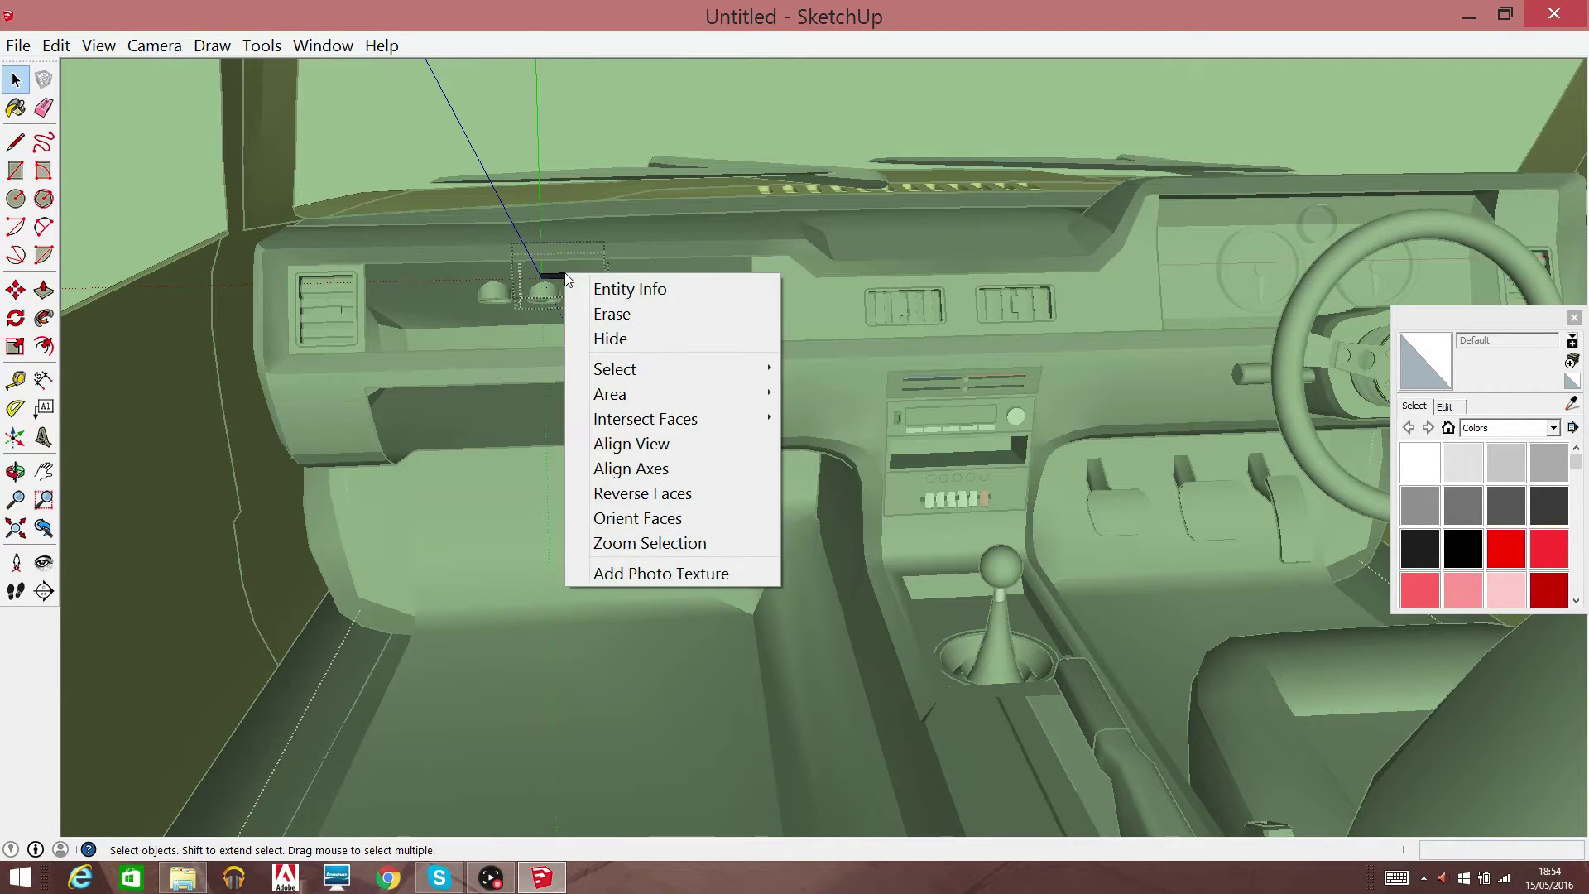
left_click(557, 286)
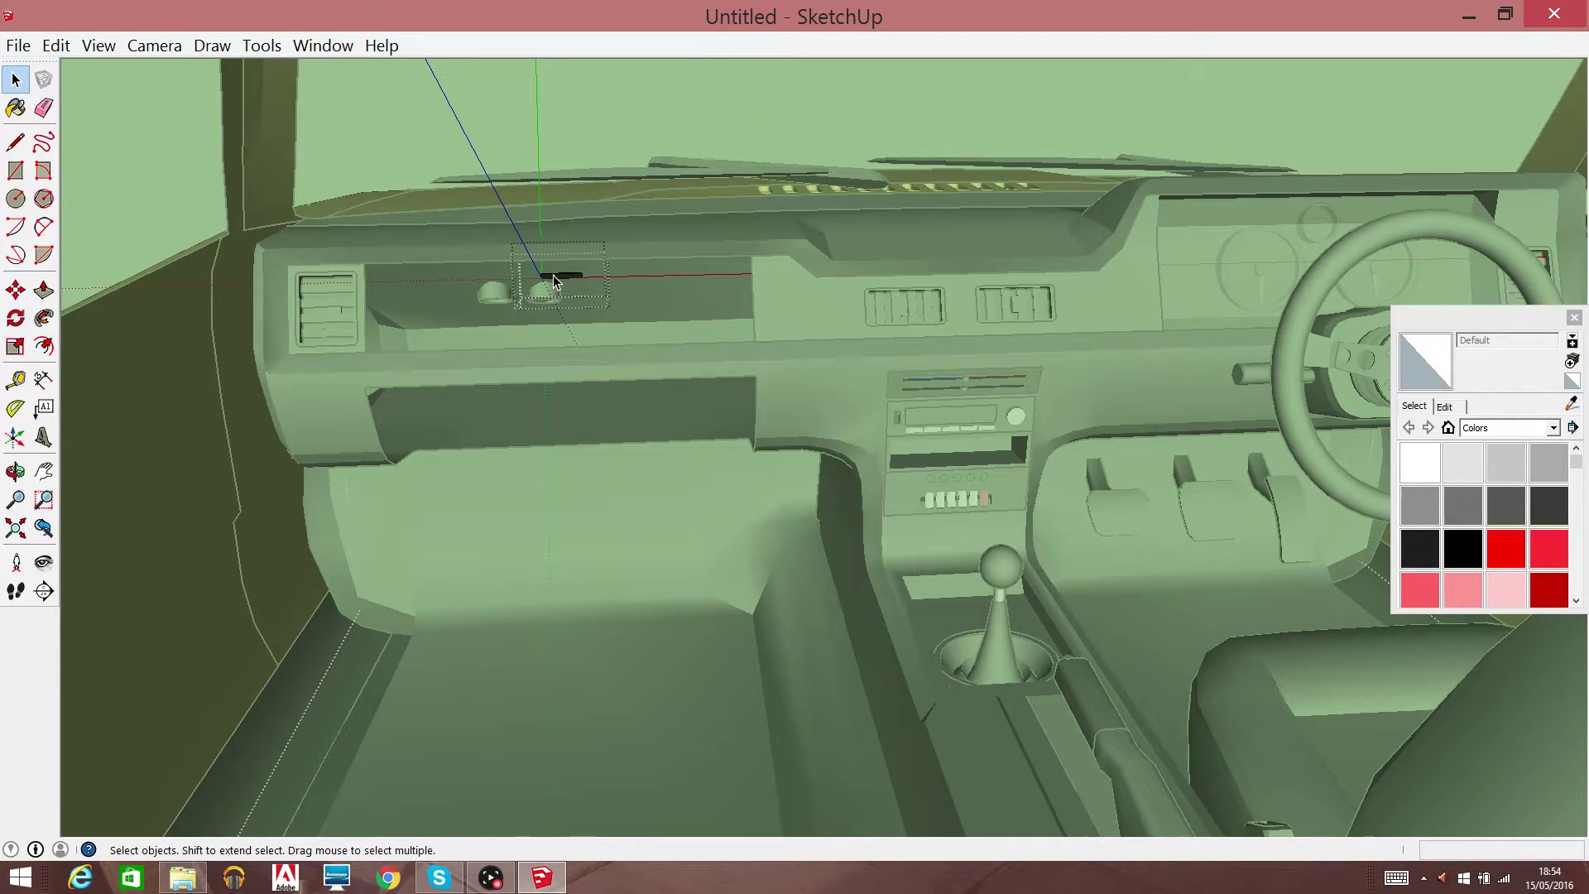
right_click(554, 283)
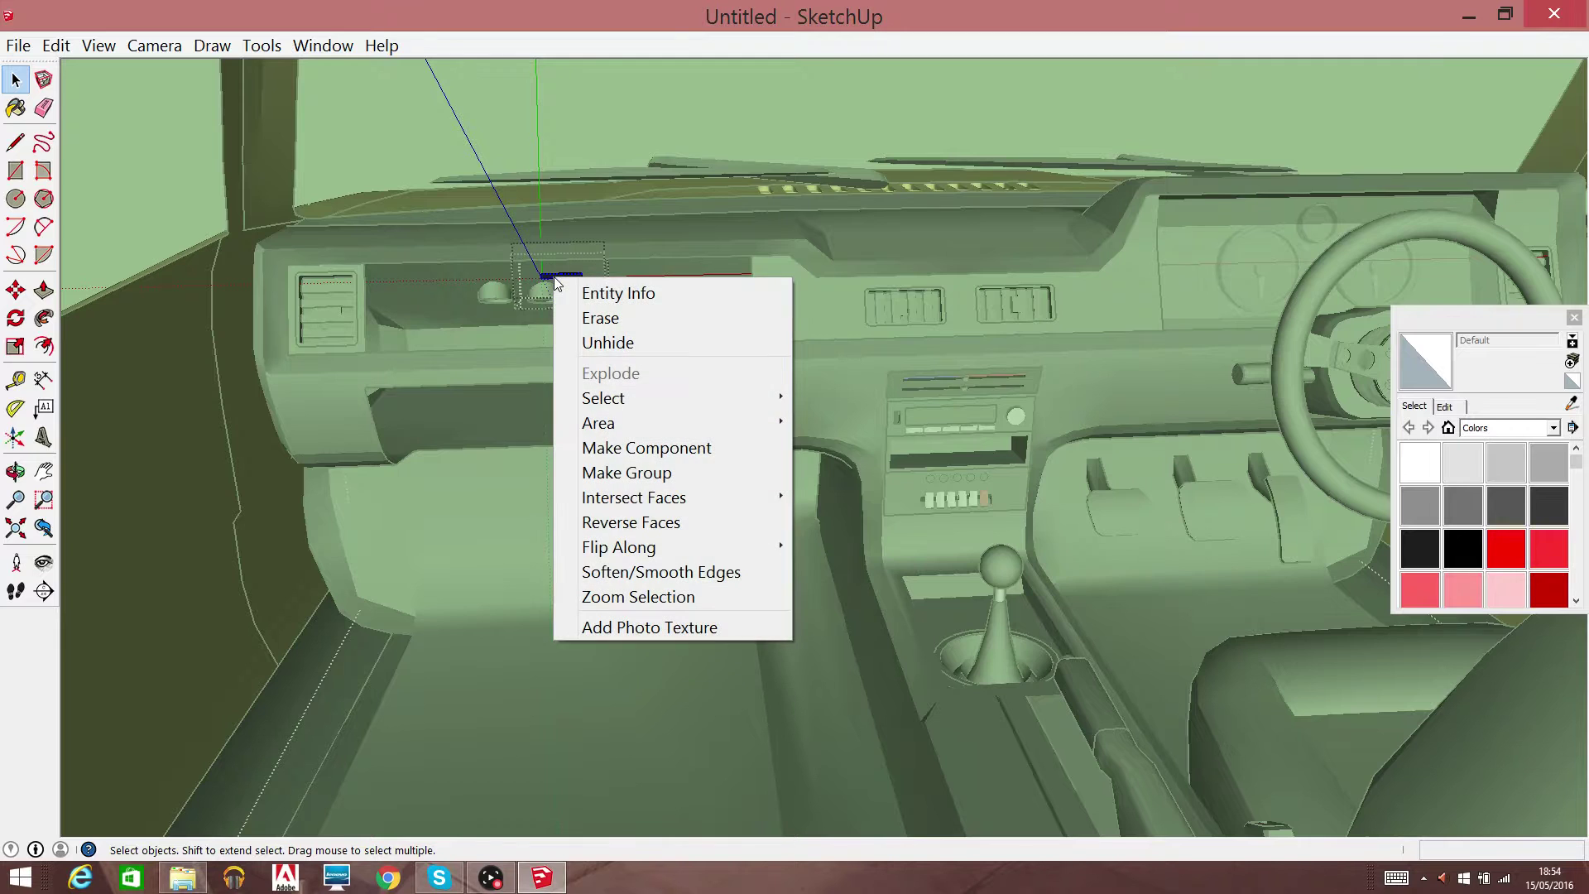
left_click(594, 321)
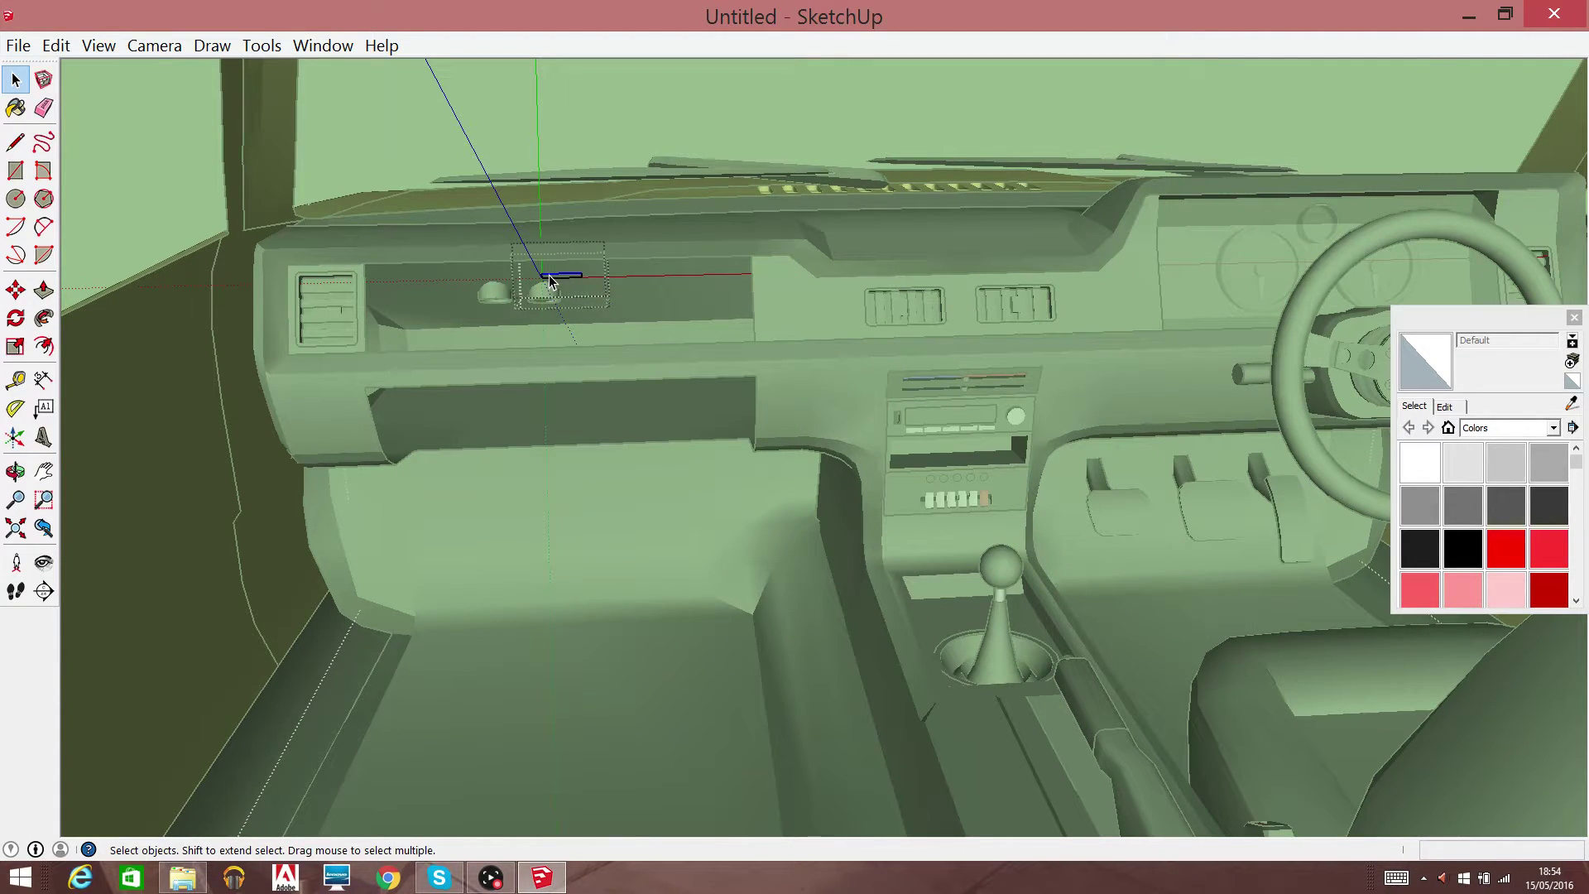
right_click(549, 281)
left_click(590, 312)
right_click(563, 283)
left_click(596, 315)
Erase the leftover small edge beside the two domes
left_click(580, 278)
right_click(582, 278)
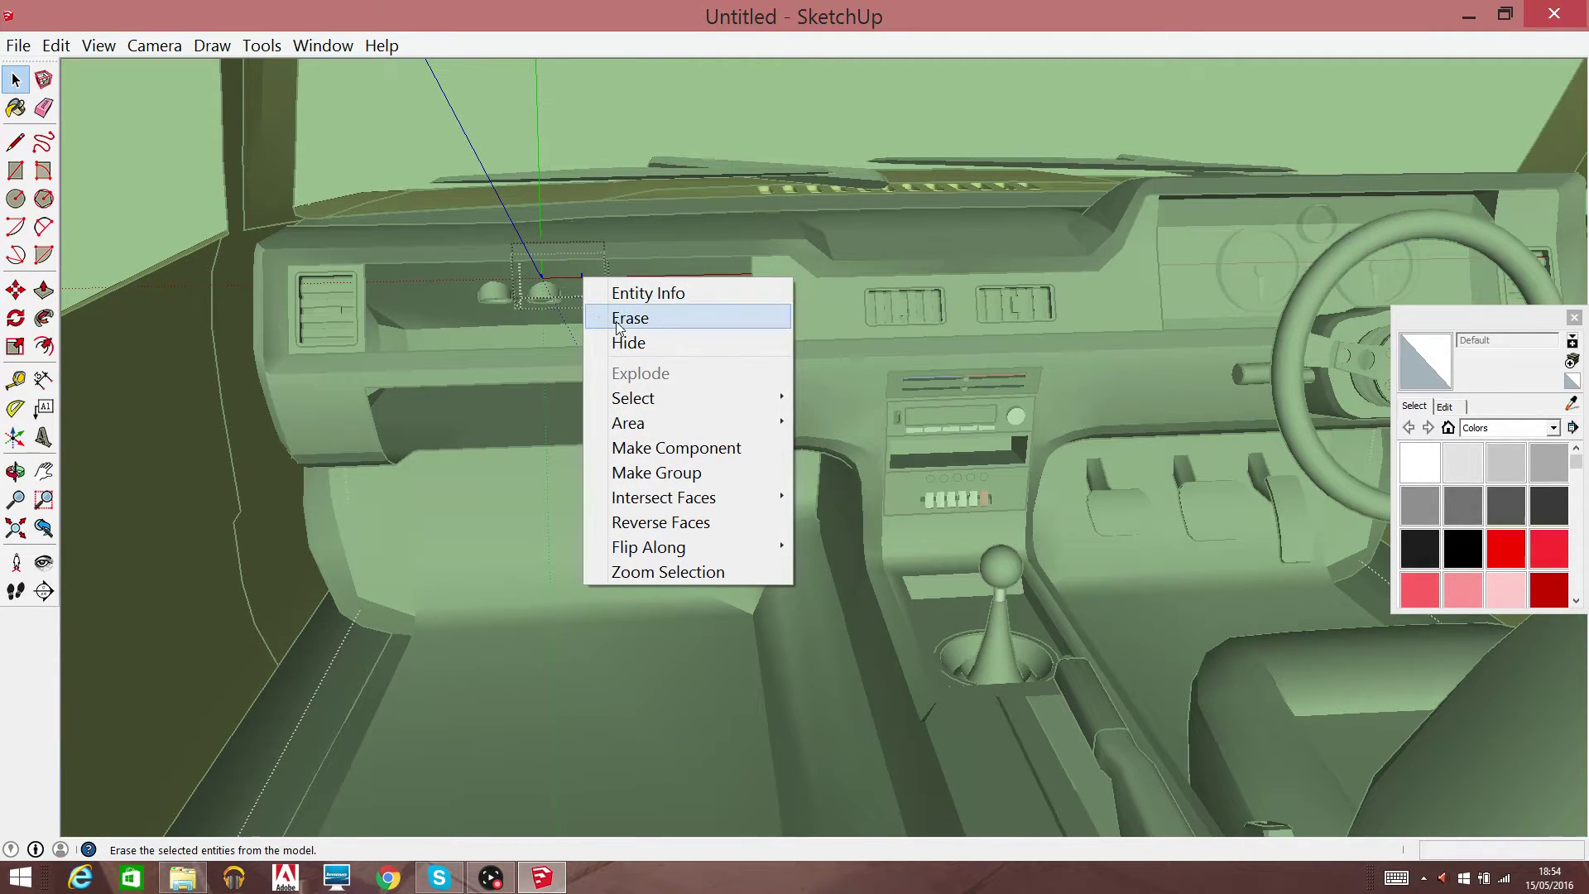
left_click(617, 321)
left_click(772, 310)
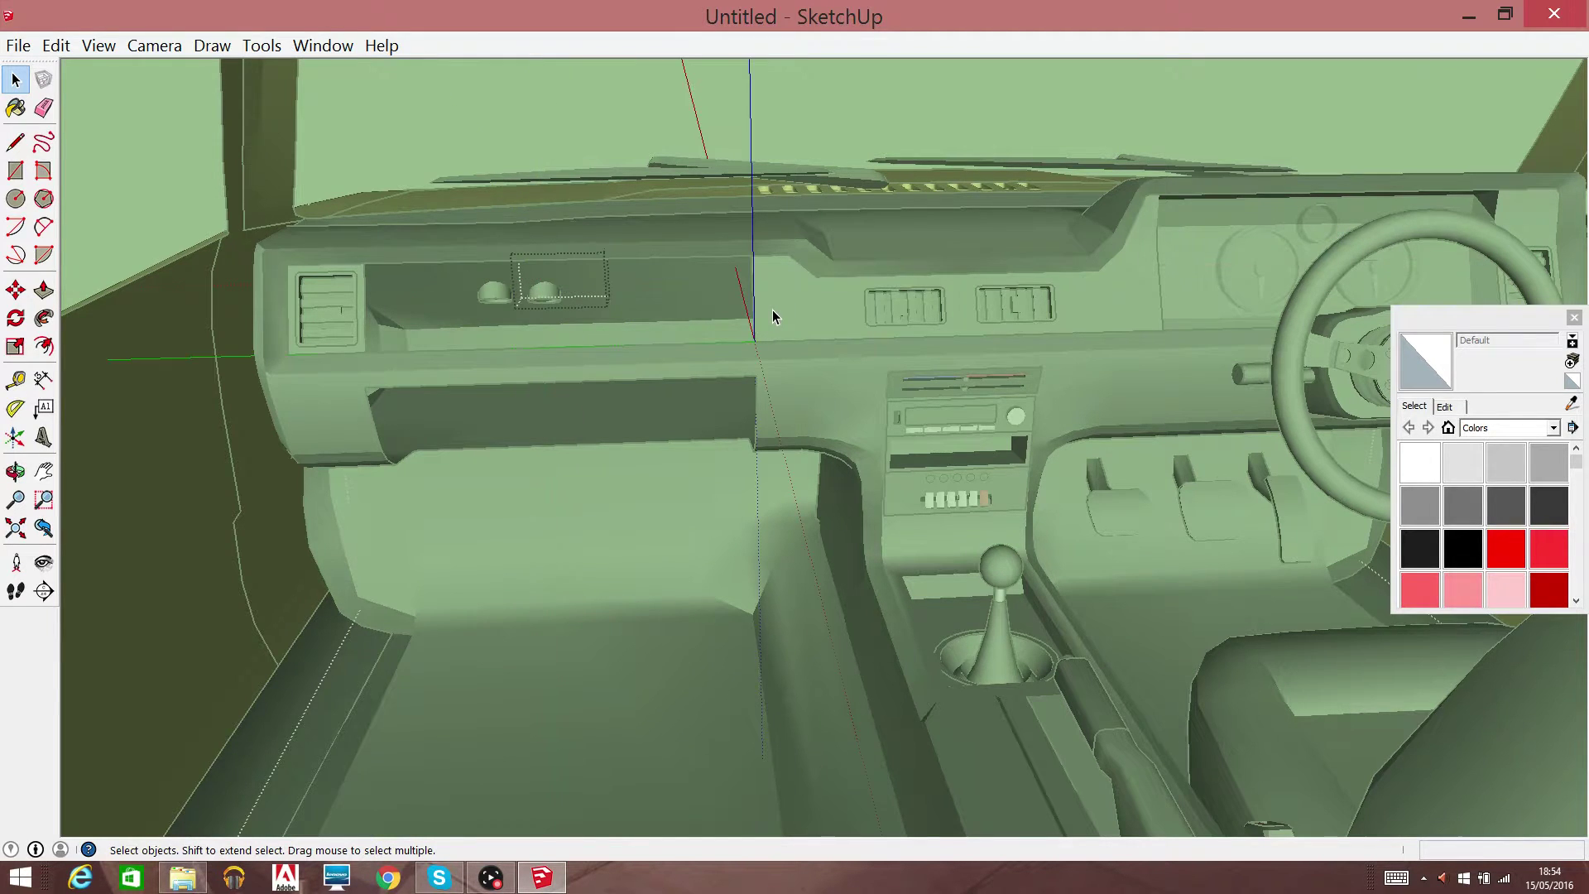
double_click(801, 311)
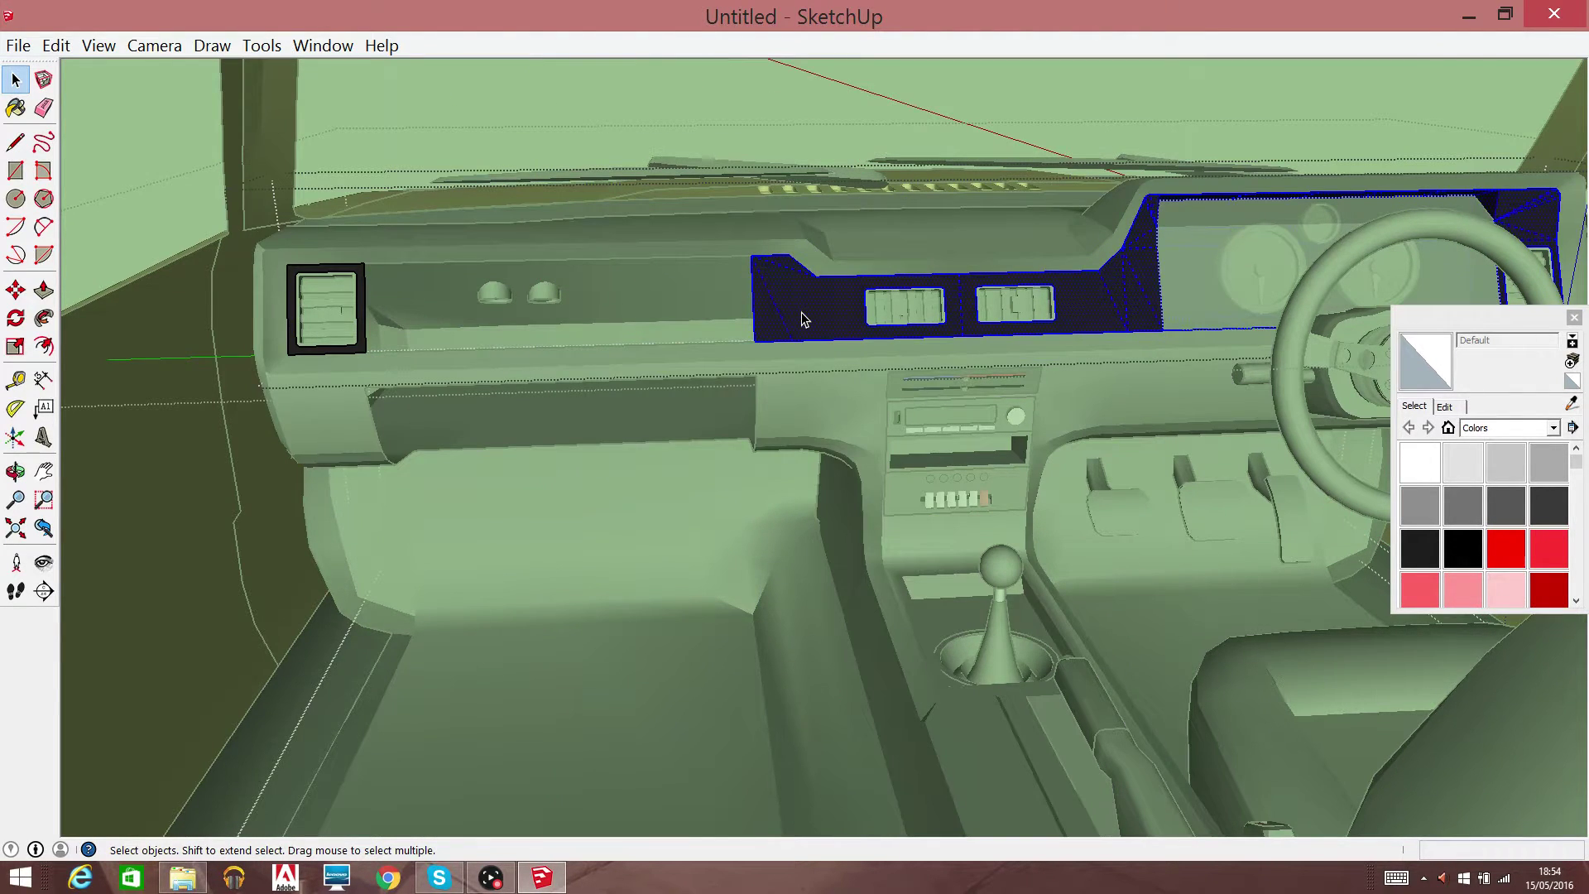
Erase the right-hand dashboard panel and the gauge cluster group
right_click(801, 312)
left_click(832, 348)
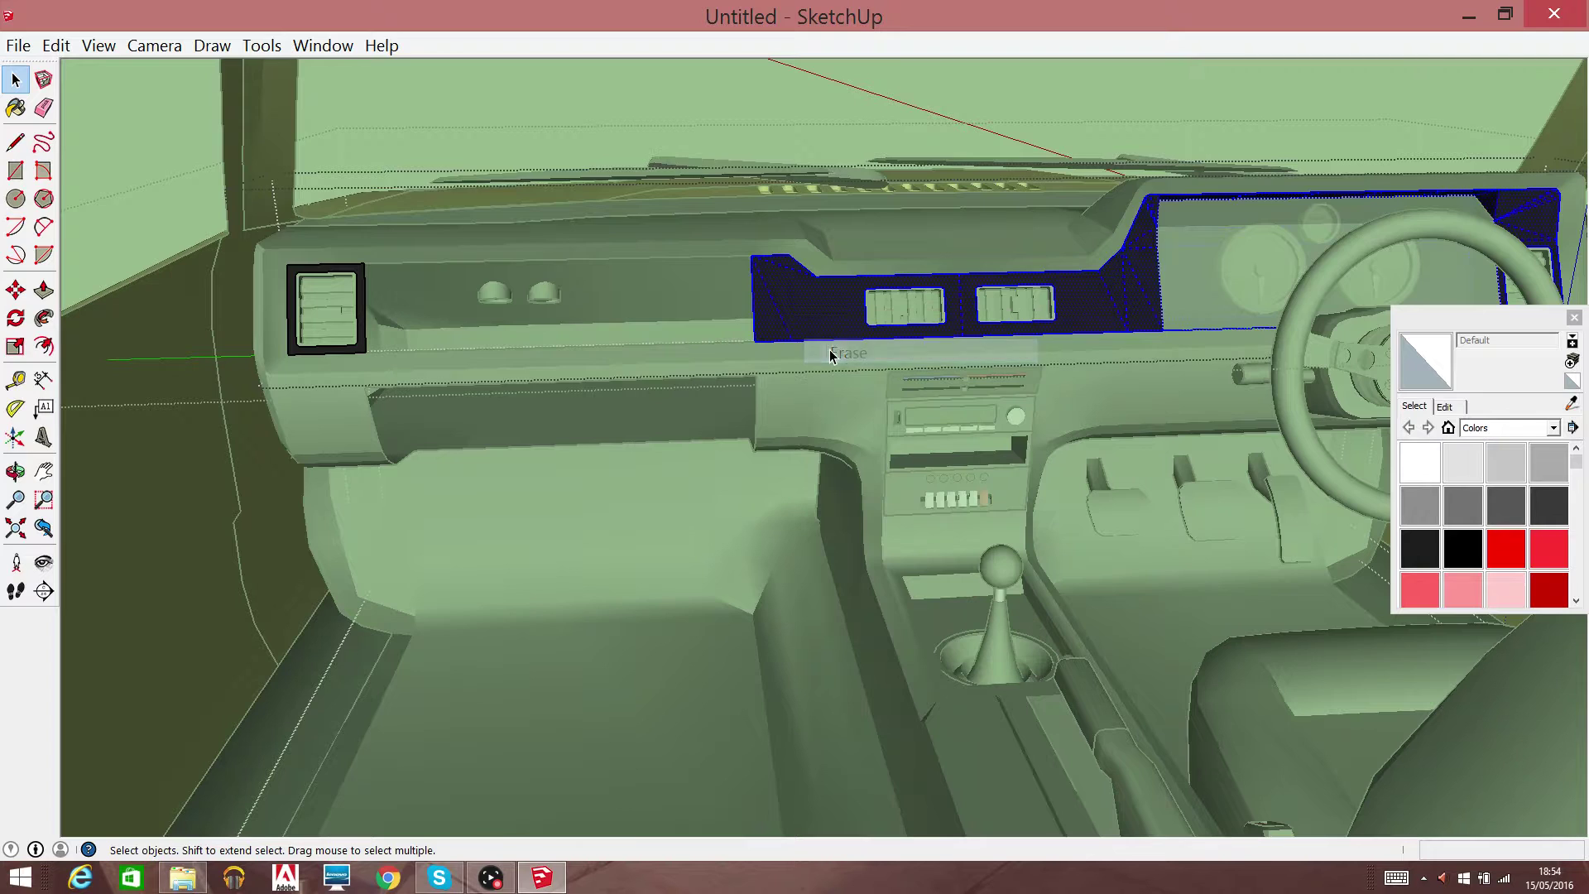
double_click(1197, 275)
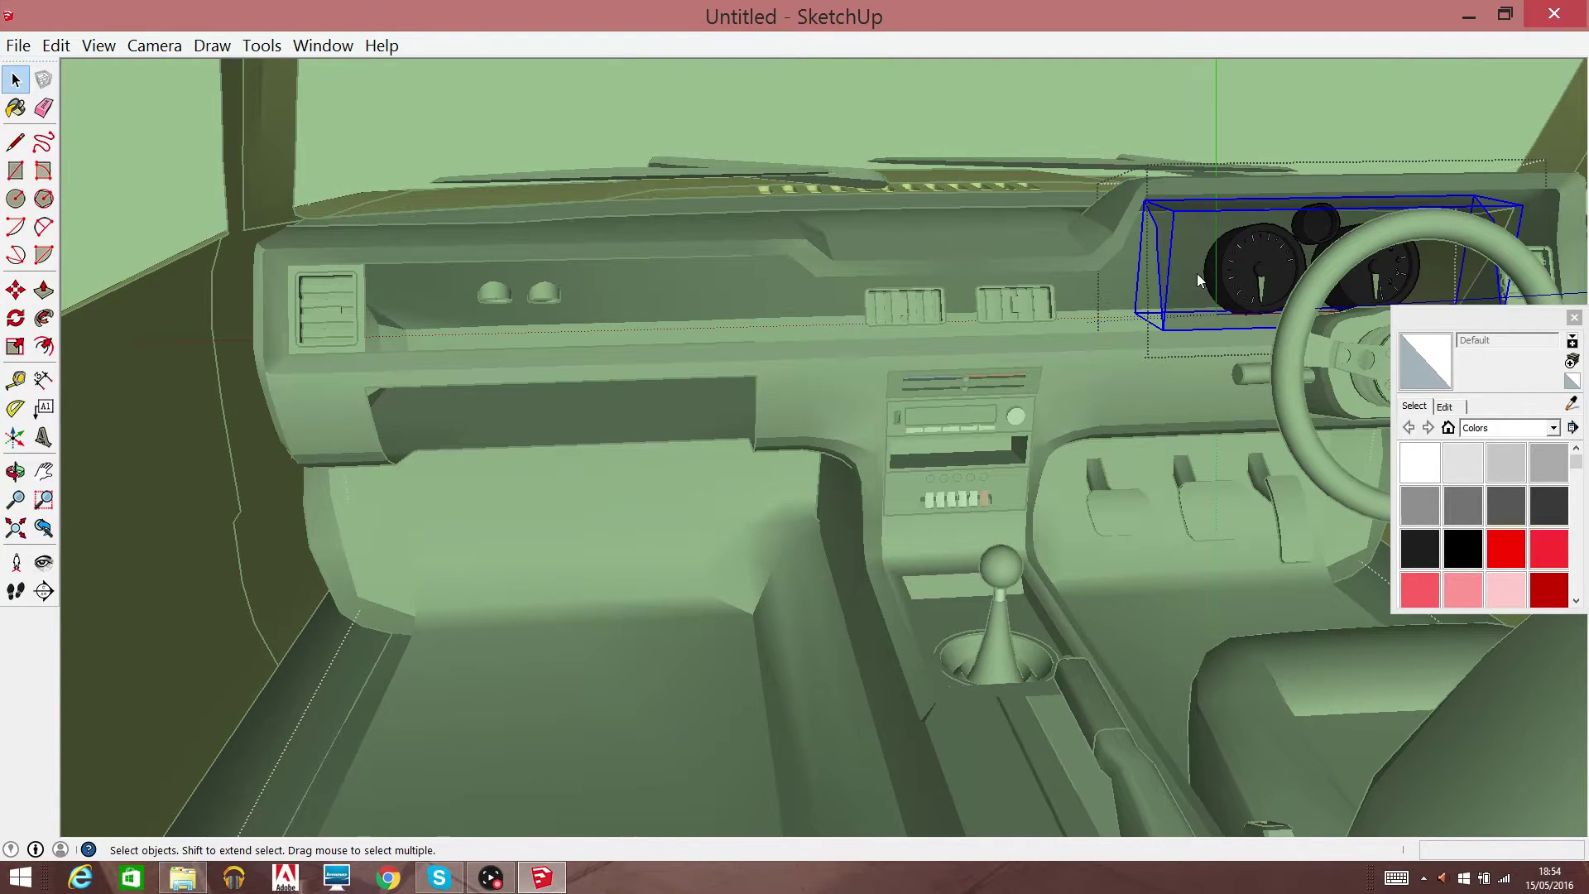
right_click(1199, 280)
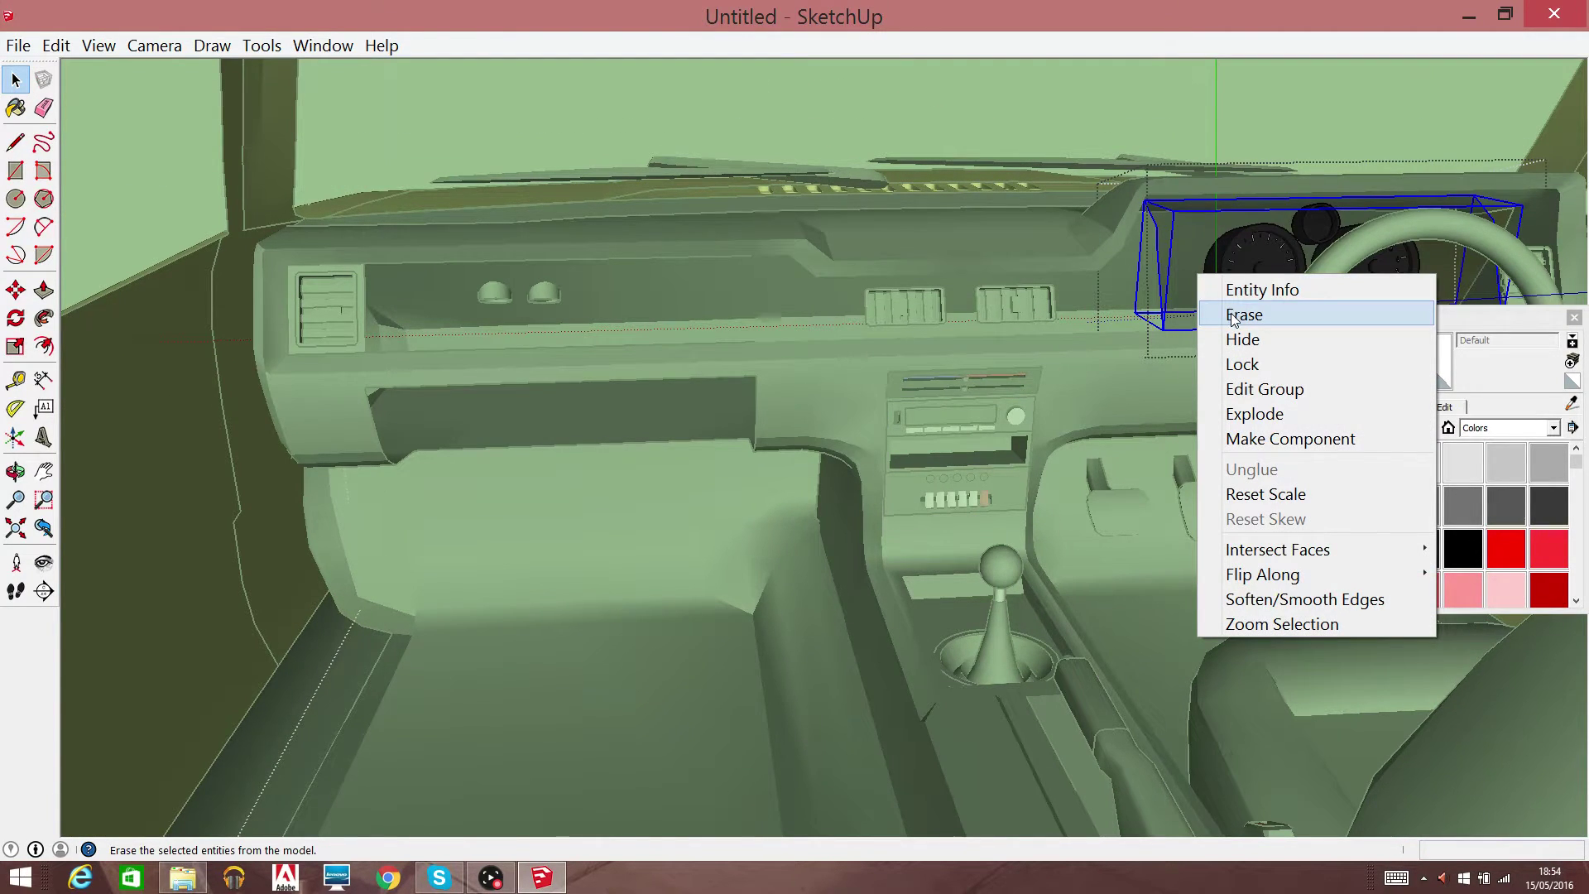
left_click(1234, 316)
Erase the three remaining instrument gauges, including the round black one
left_click(1248, 290)
right_click(1246, 284)
left_click(1275, 324)
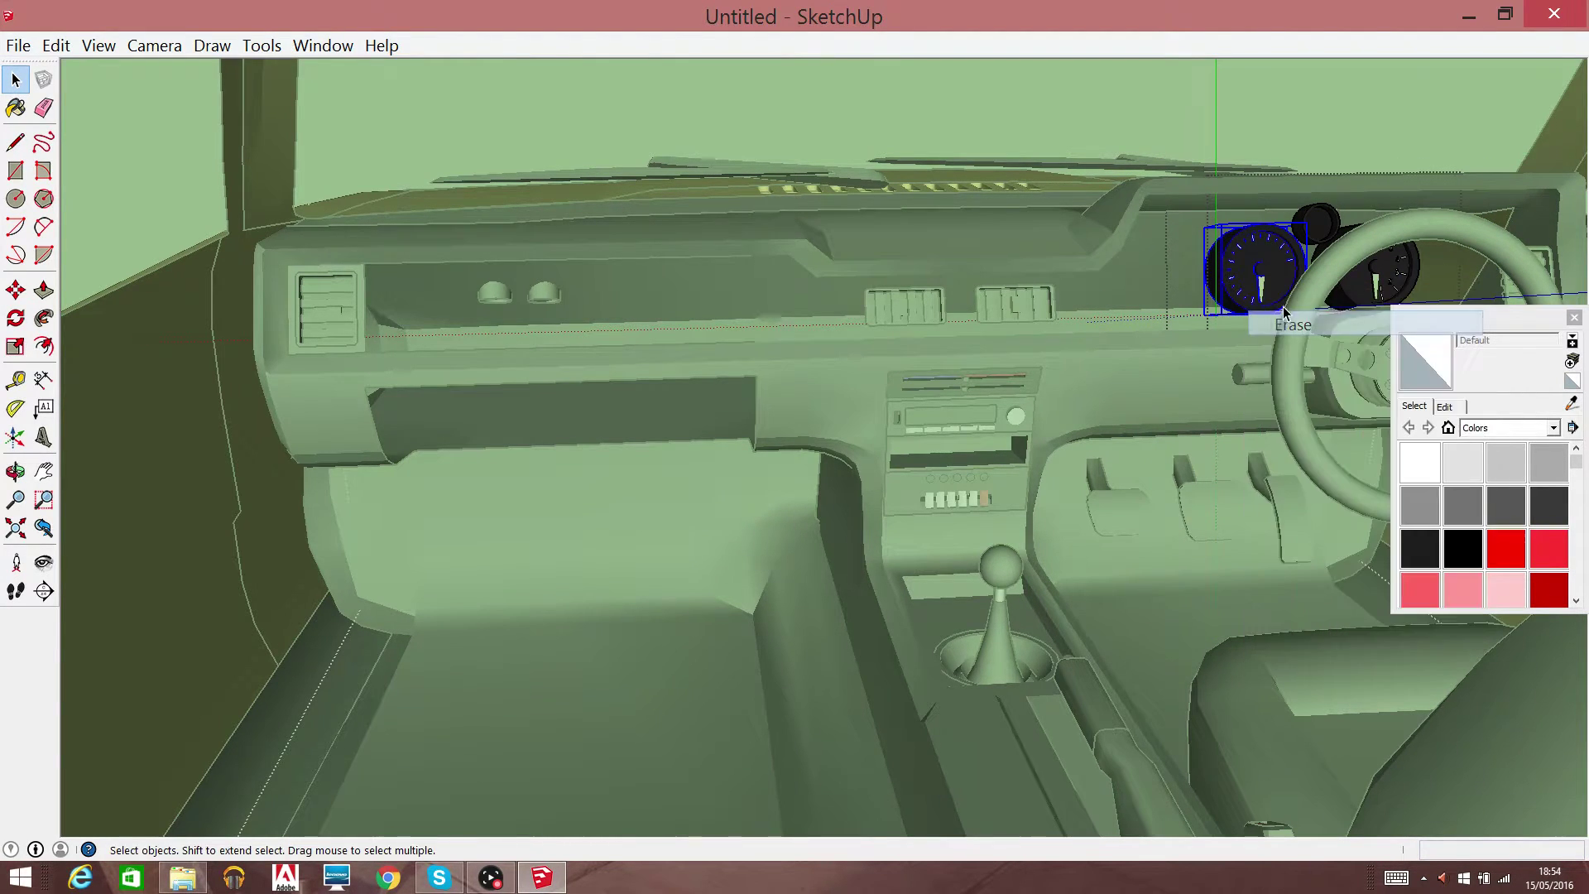
left_click(1309, 230)
right_click(1309, 230)
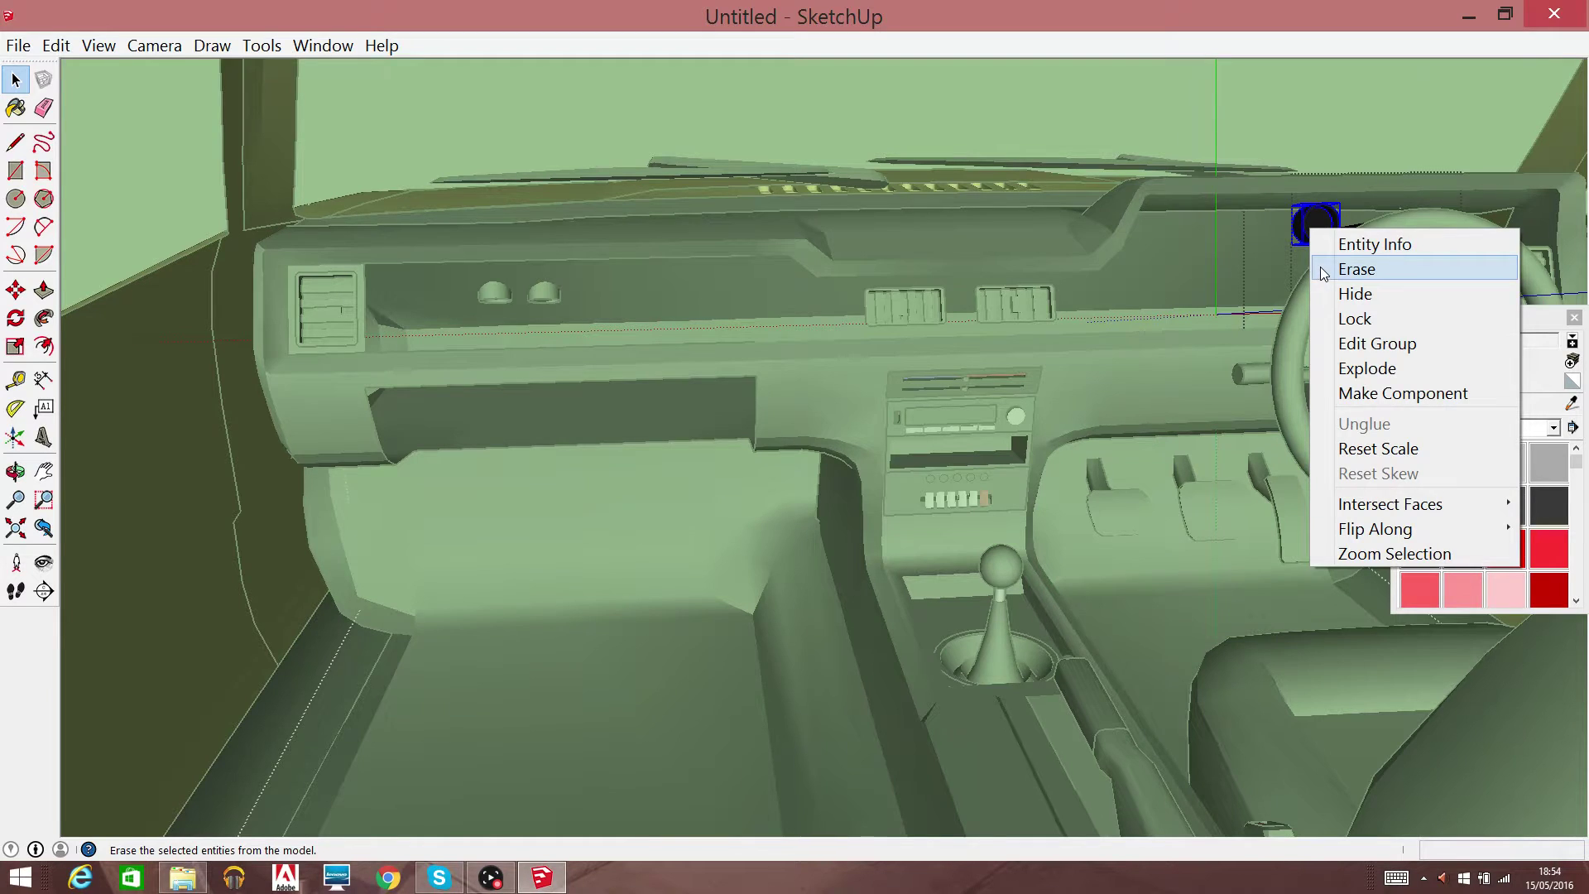
left_click(1320, 261)
left_click(1372, 284)
right_click(1321, 278)
left_click(1349, 326)
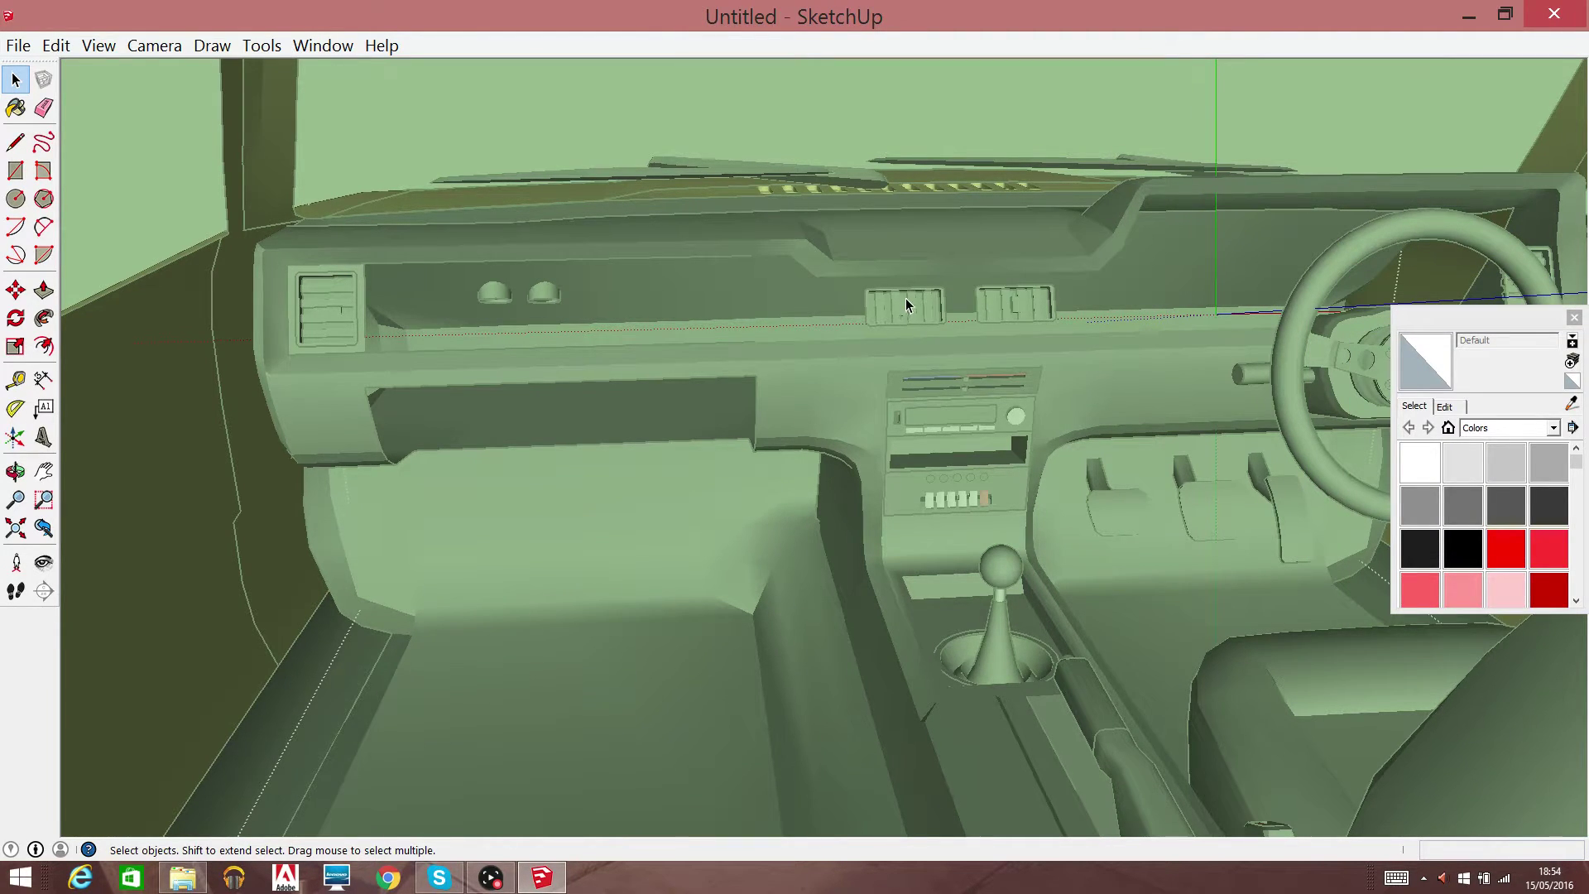
Erase the left and right central air vents
double_click(858, 296)
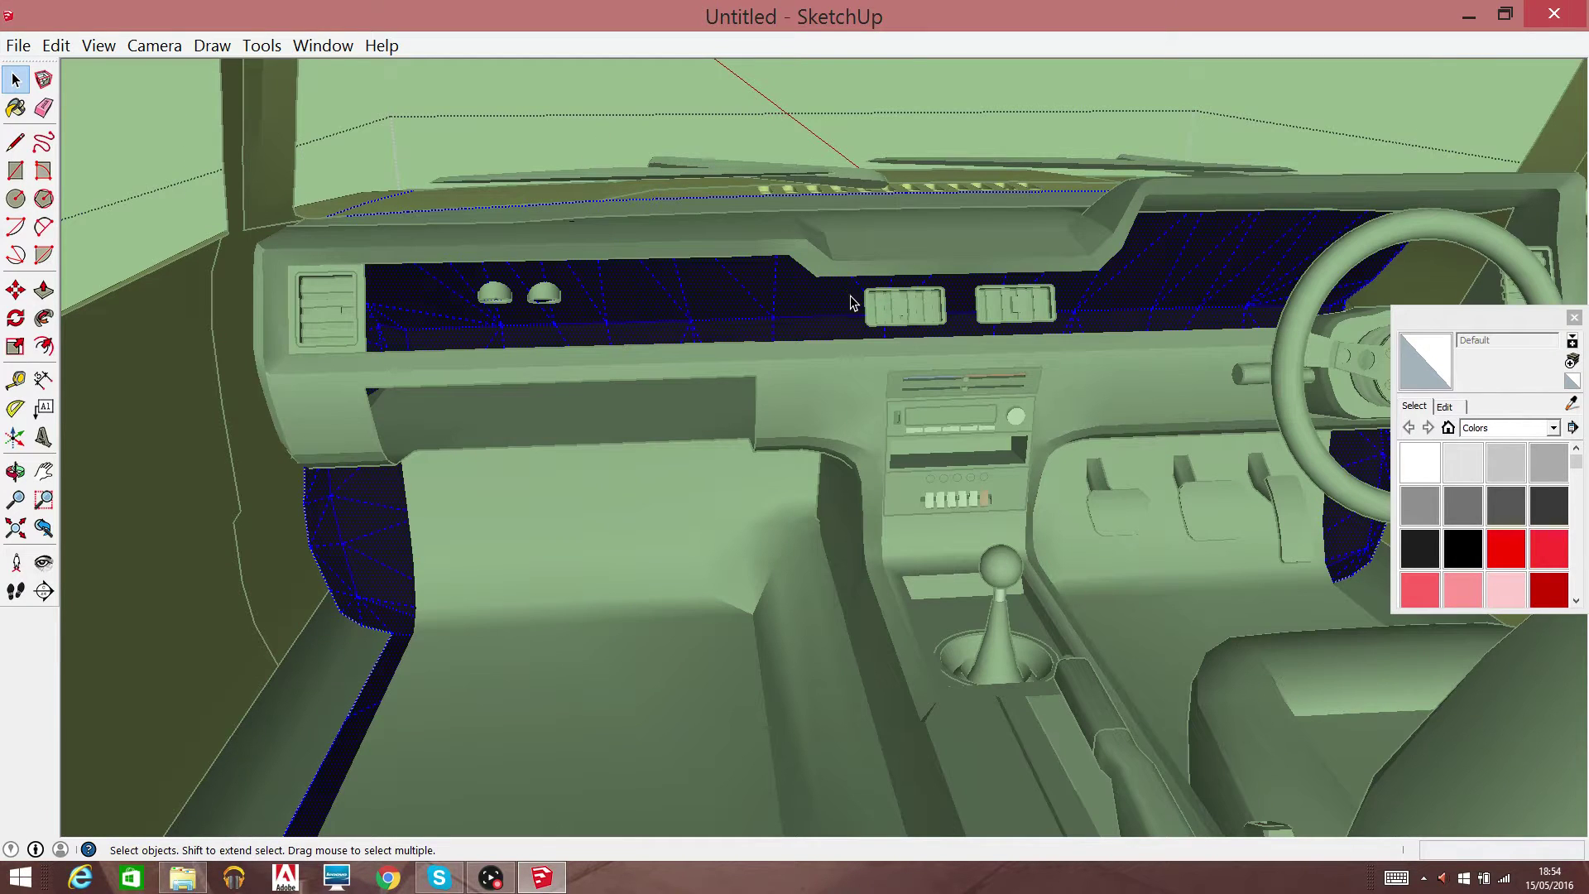
left_click(874, 295)
left_click(874, 295)
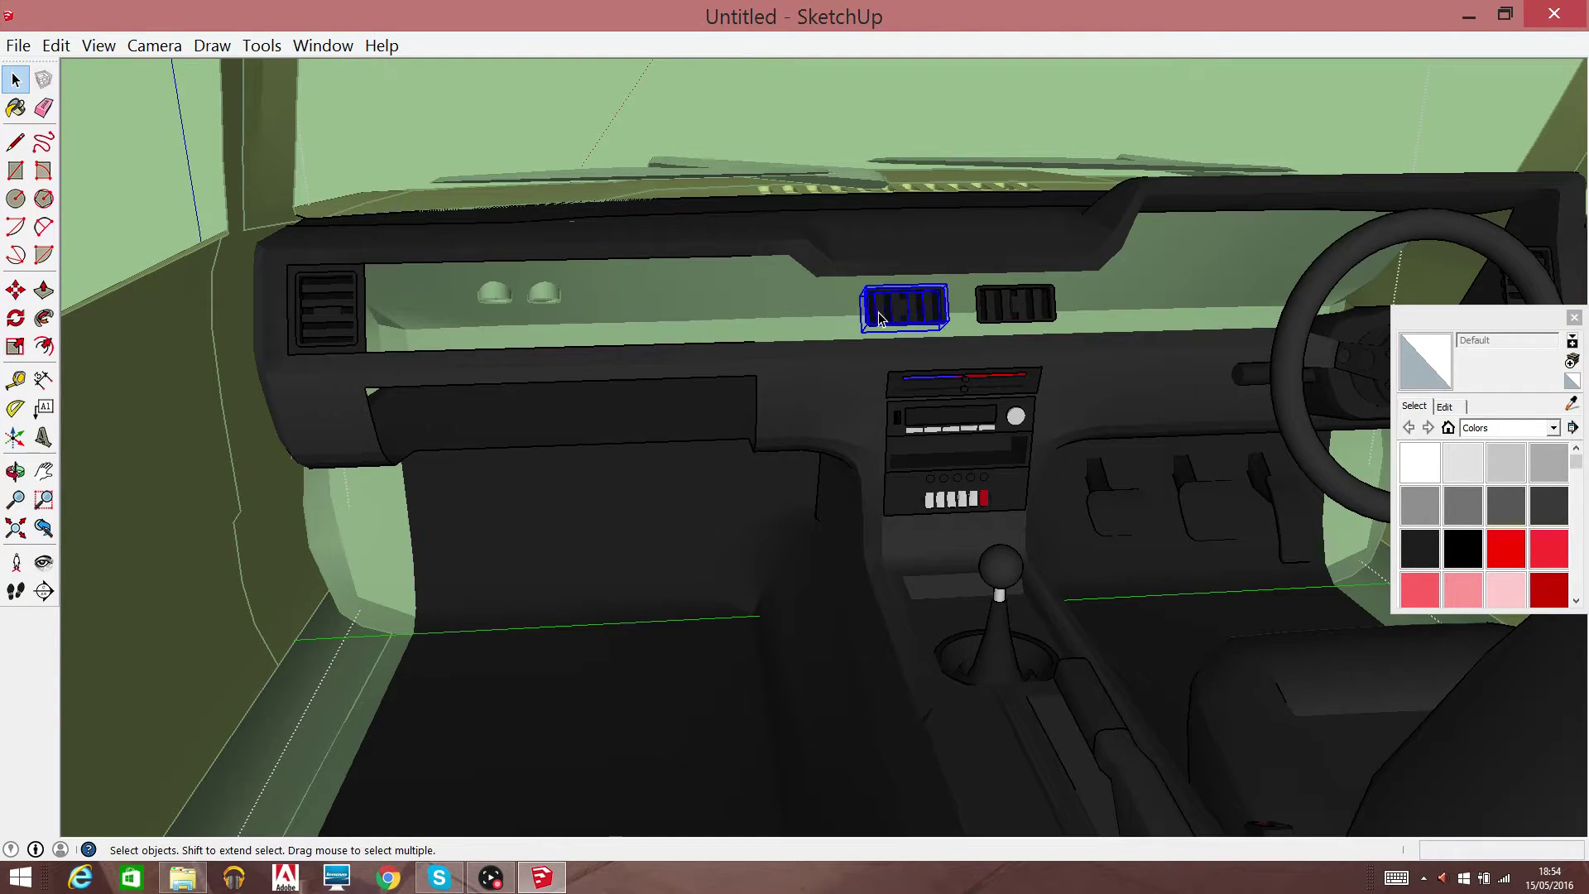
right_click(878, 311)
left_click(915, 350)
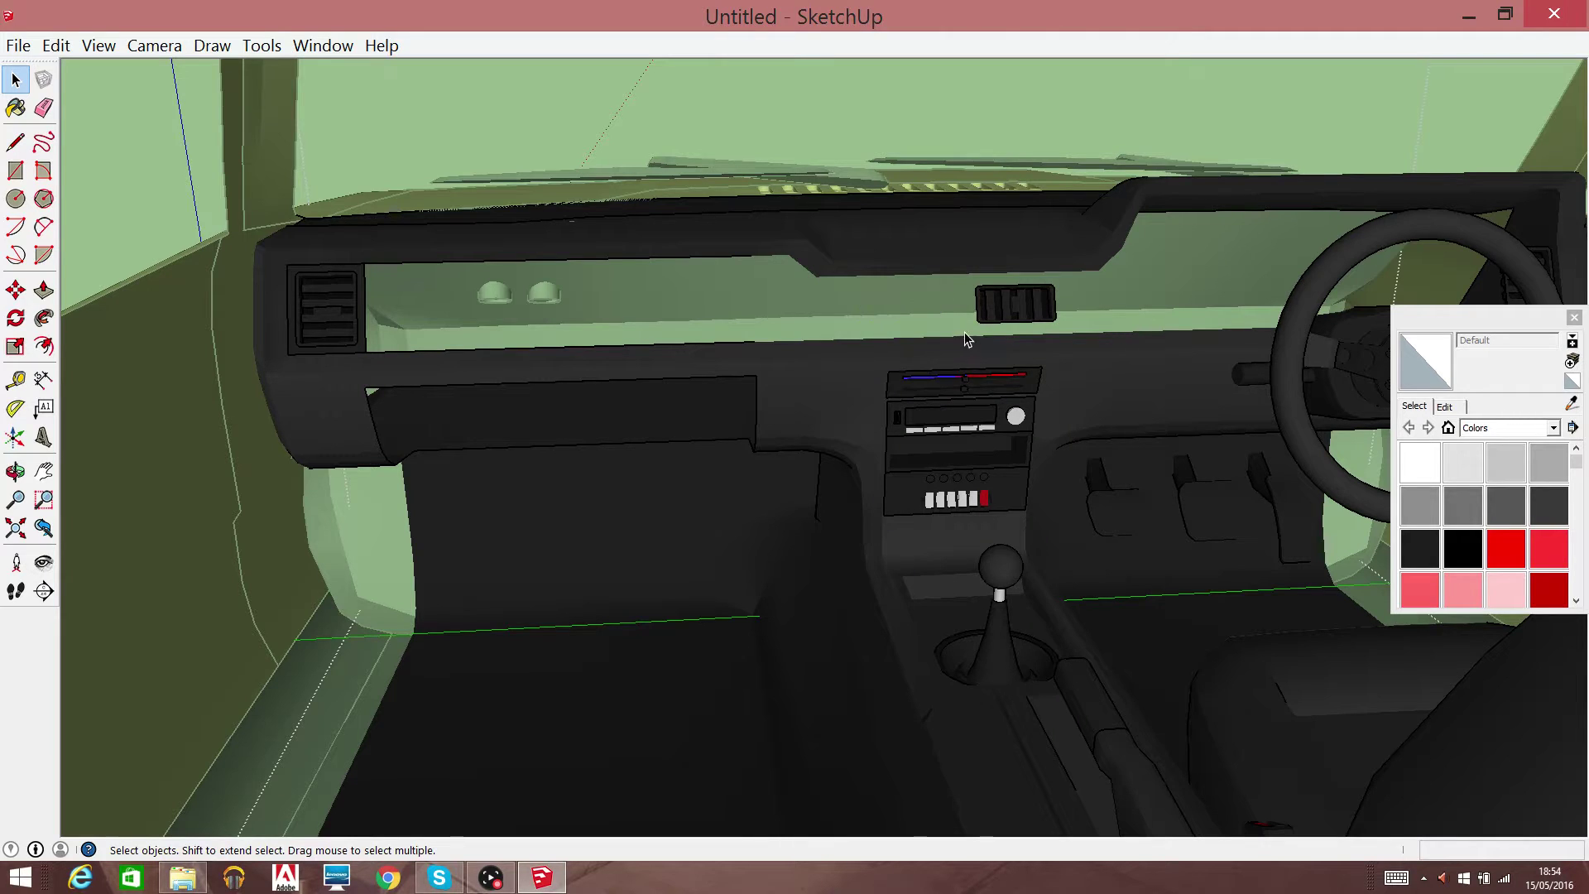
right_click(996, 319)
left_click(1034, 351)
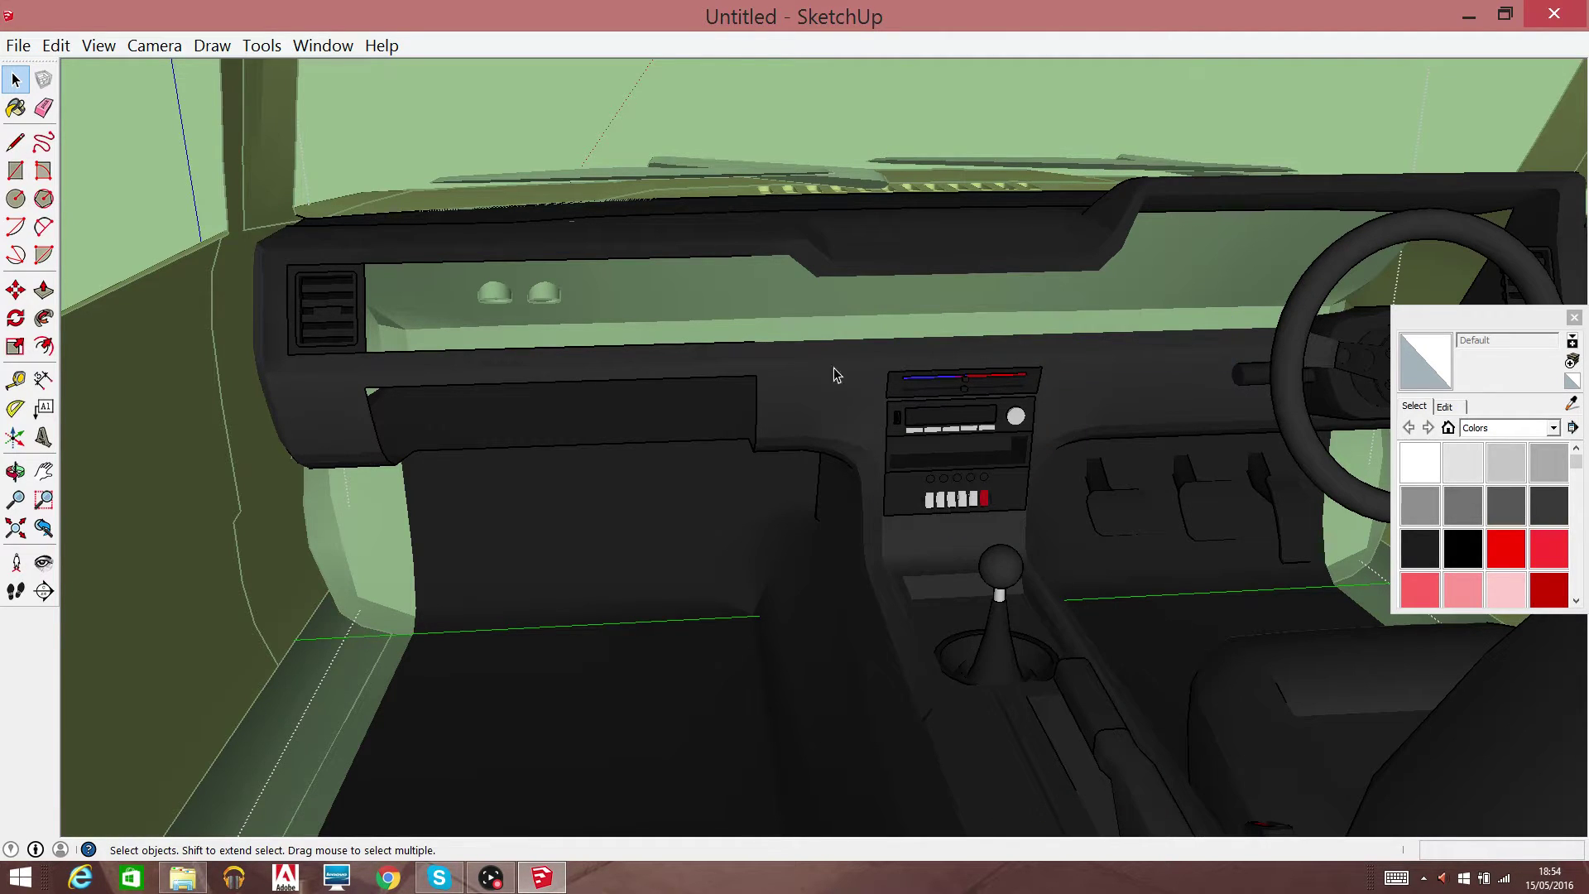
Erase both small domes in the passenger-side dashboard opening
left_click(482, 301)
double_click(489, 302)
left_click(494, 306)
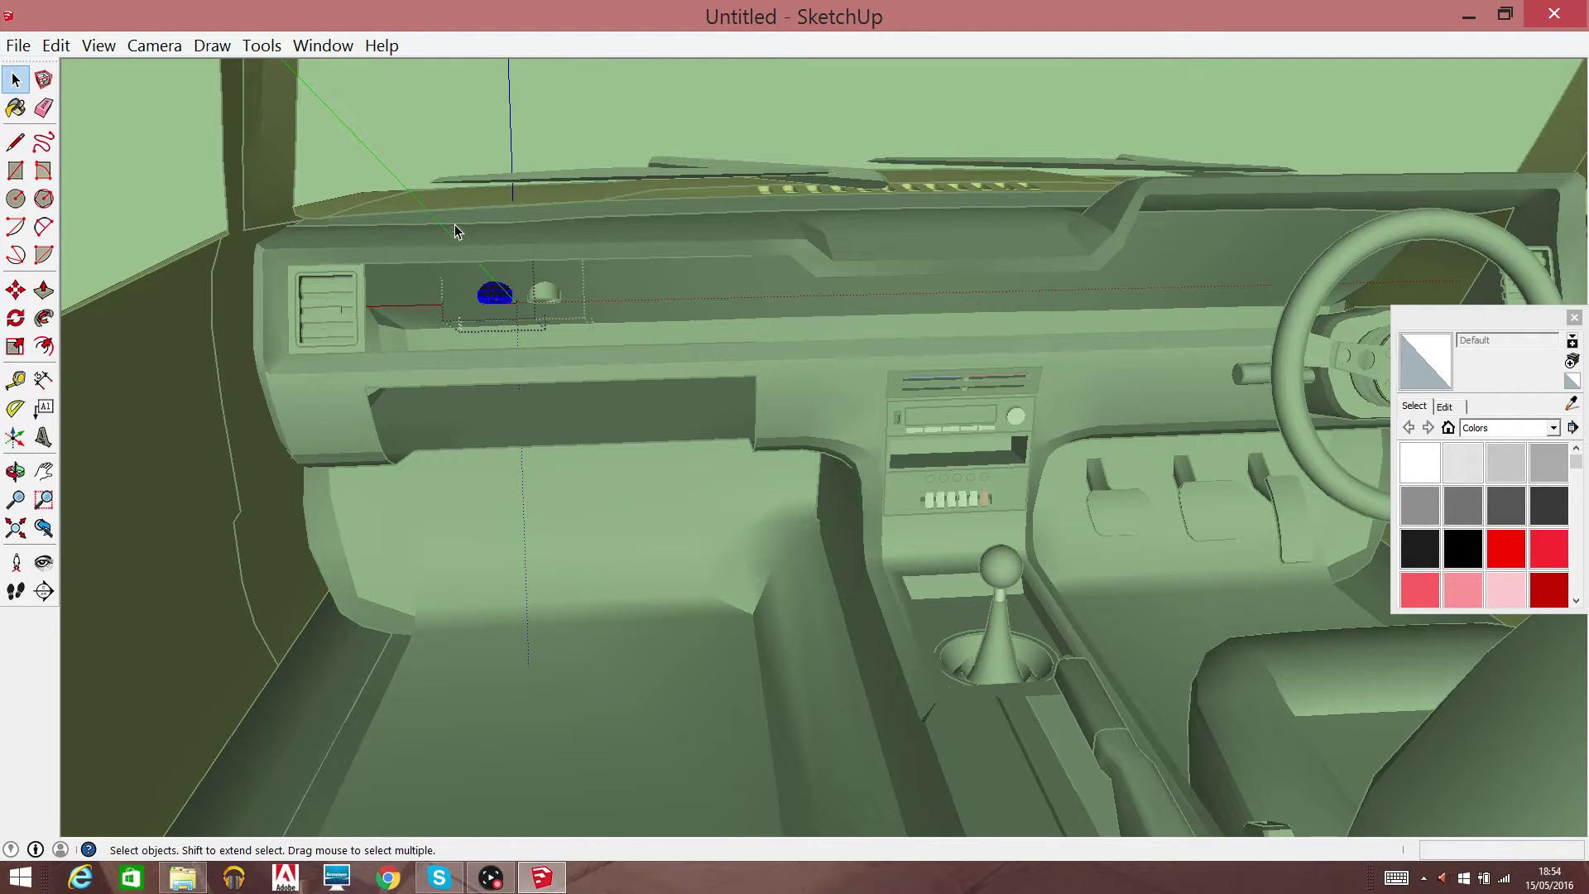
left_click(591, 315)
right_click(550, 295)
left_click(580, 313)
right_click(501, 303)
left_click(557, 348)
left_click(545, 295)
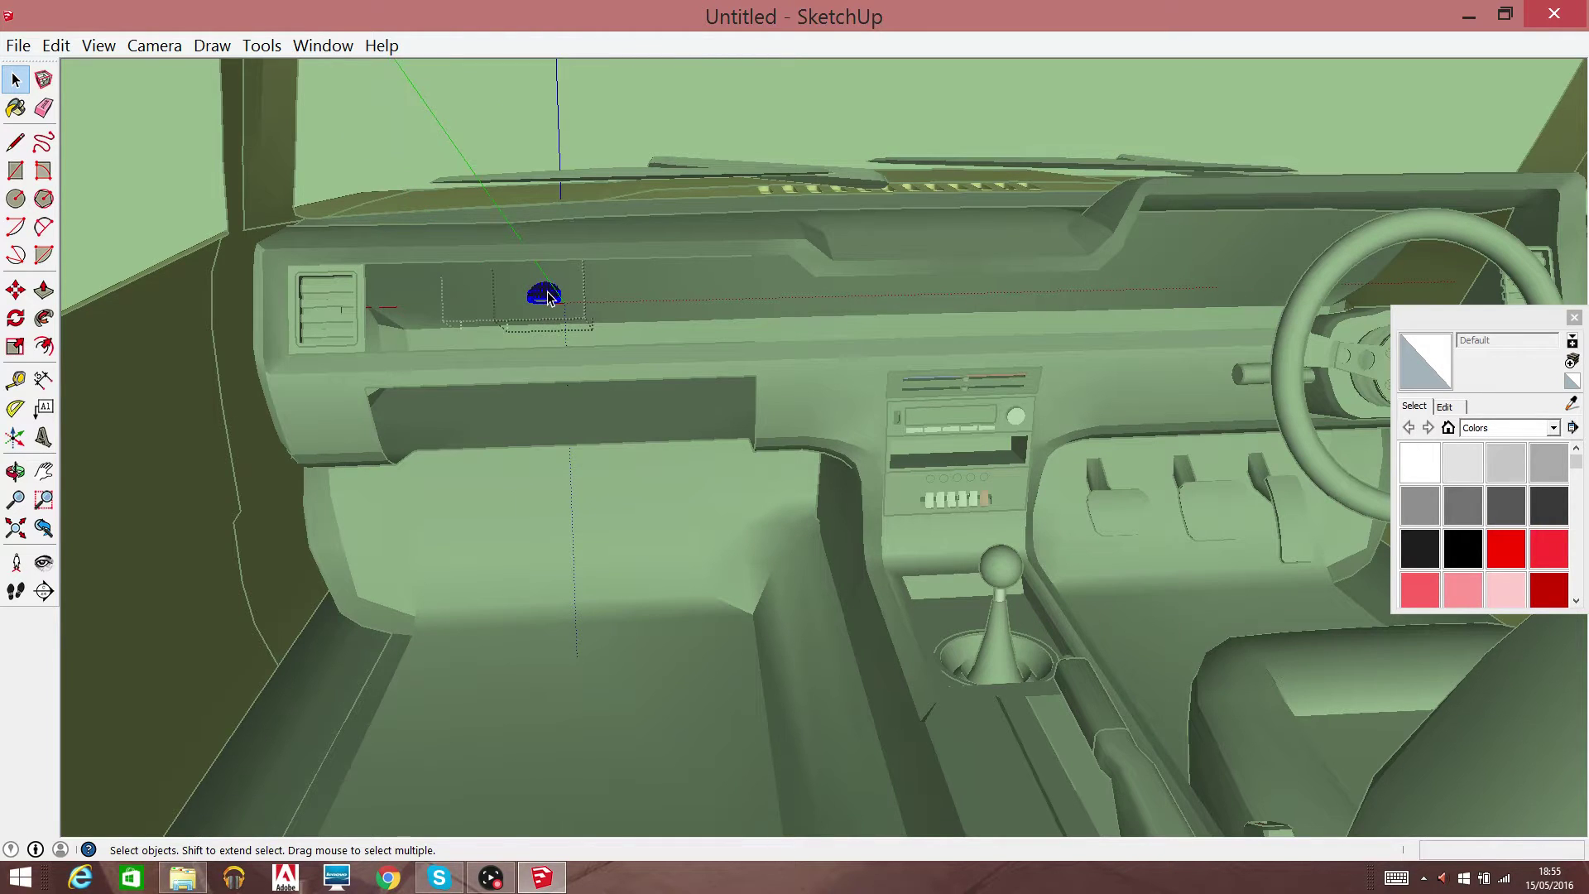
right_click(547, 291)
left_click(577, 331)
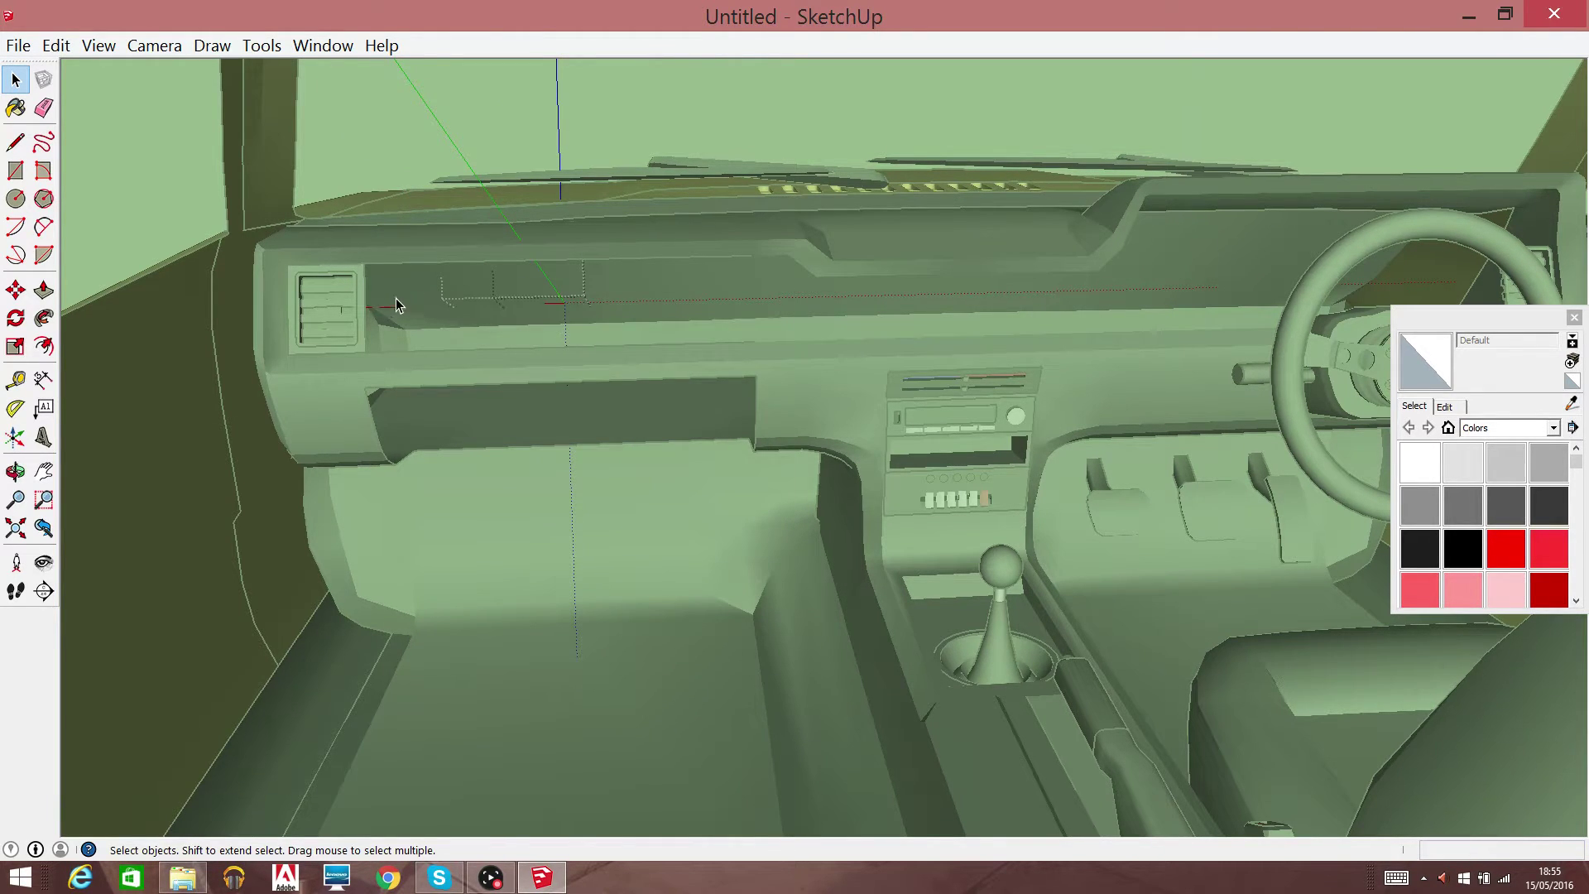
Open the far-left air vent group for editing
double_click(327, 317)
left_click(328, 321)
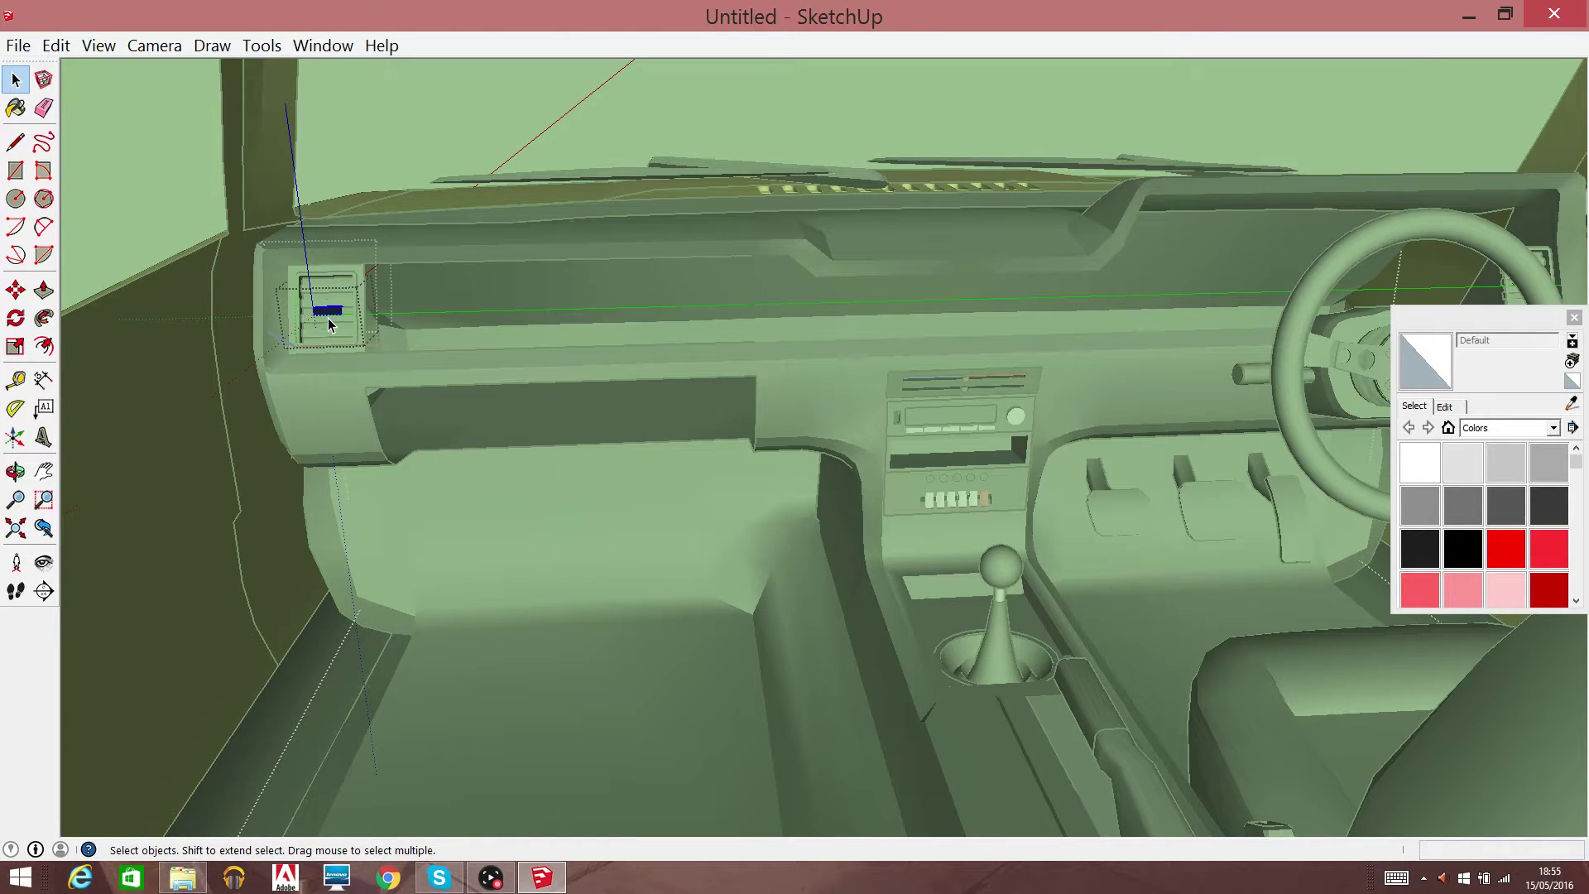
left_click(414, 300)
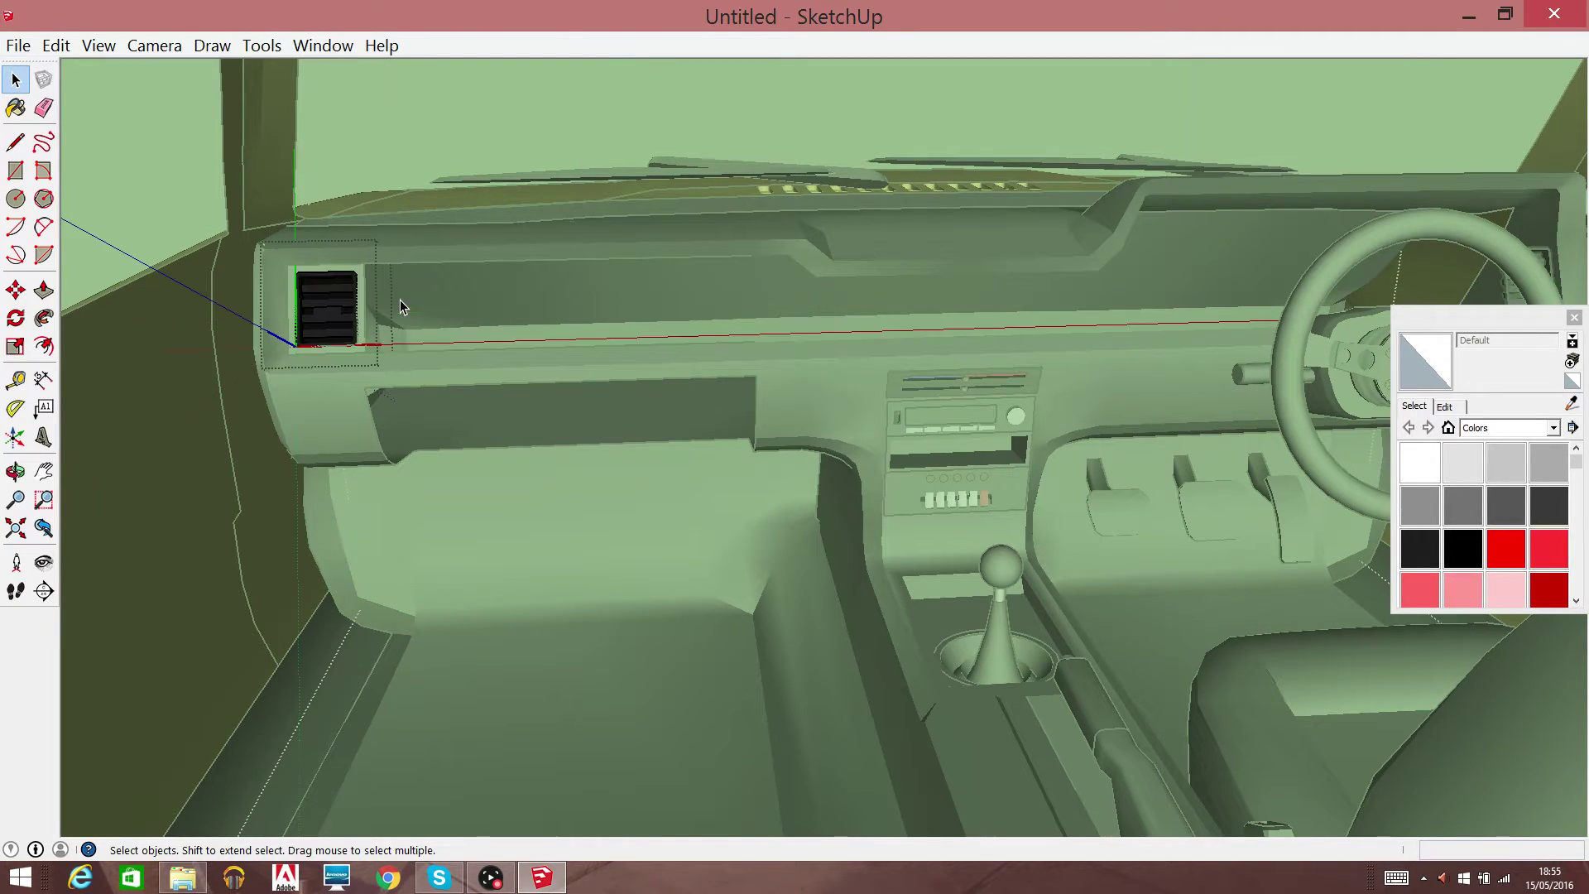
double_click(348, 307)
right_click(348, 308)
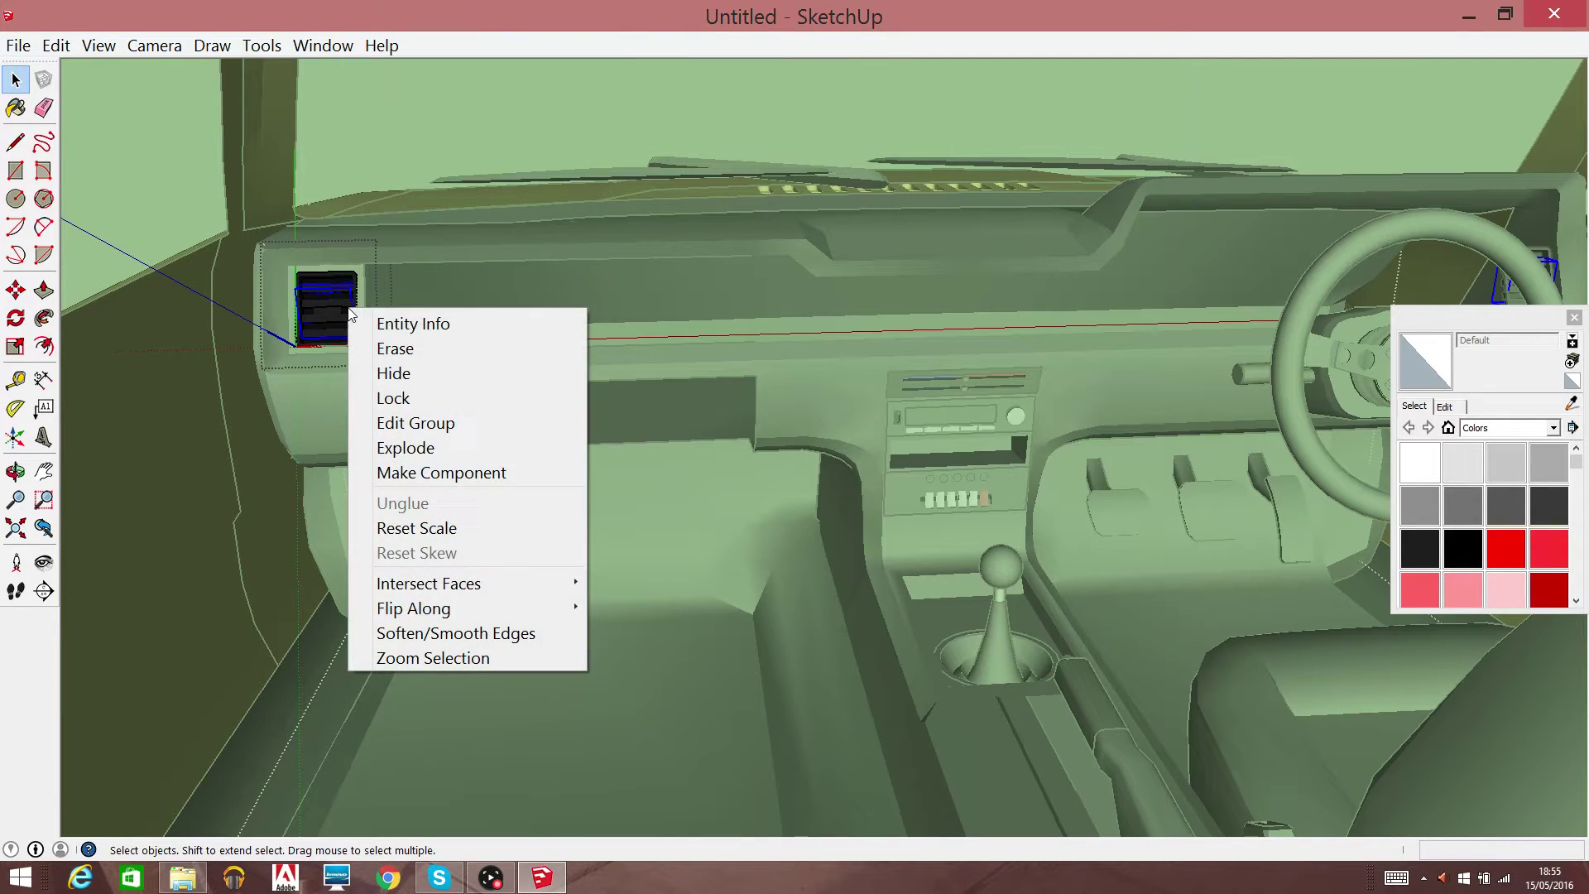
left_click(395, 348)
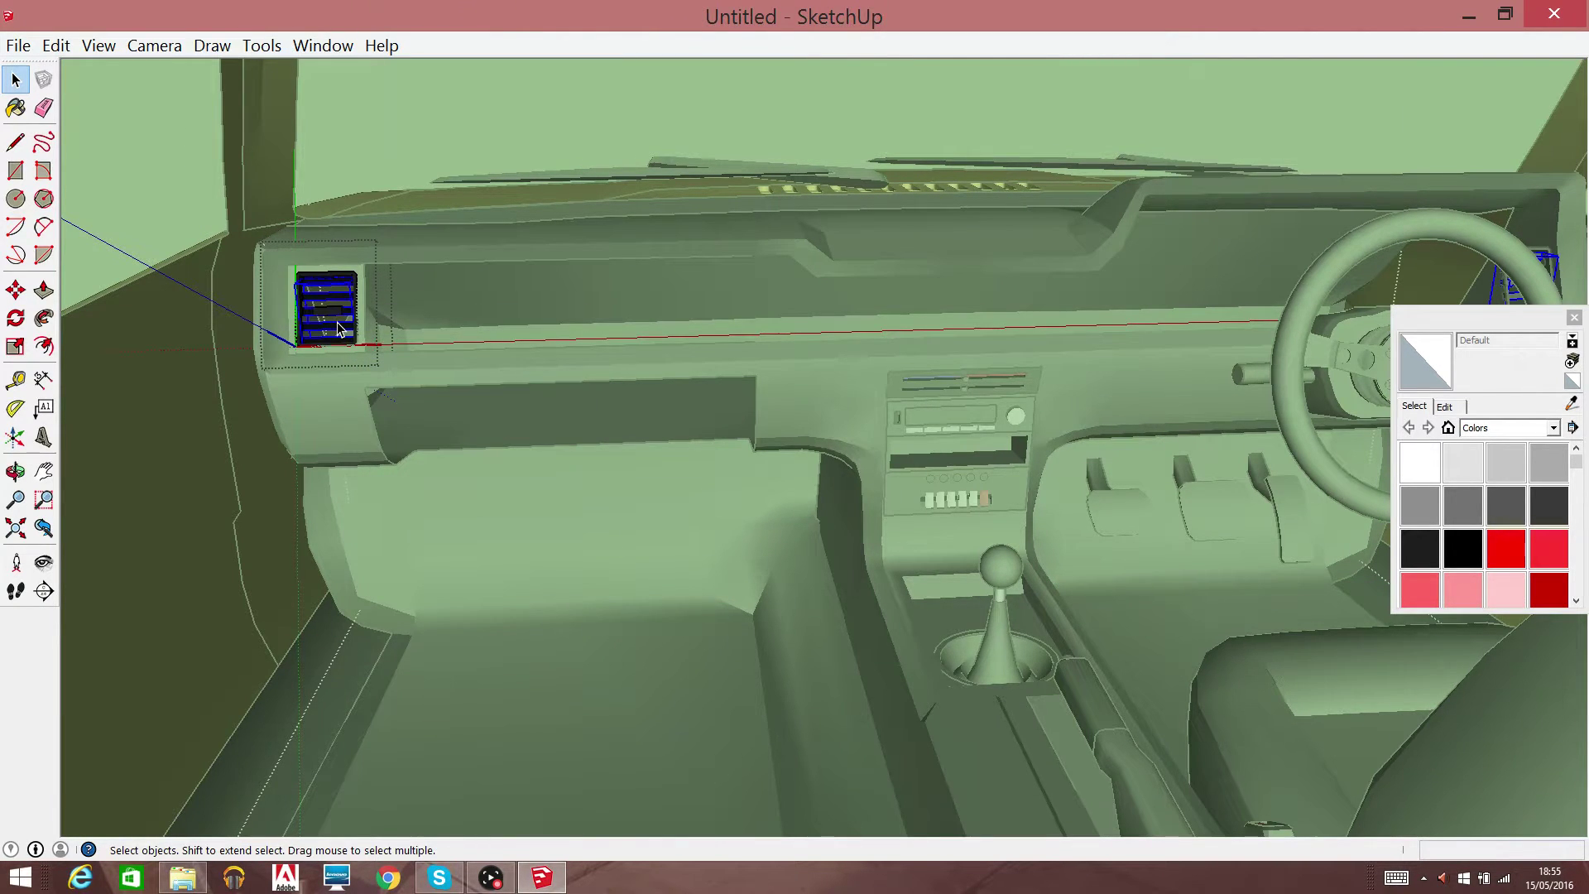
Erase the left vent's slat group and the last dark slat, then close the group
double_click(339, 329)
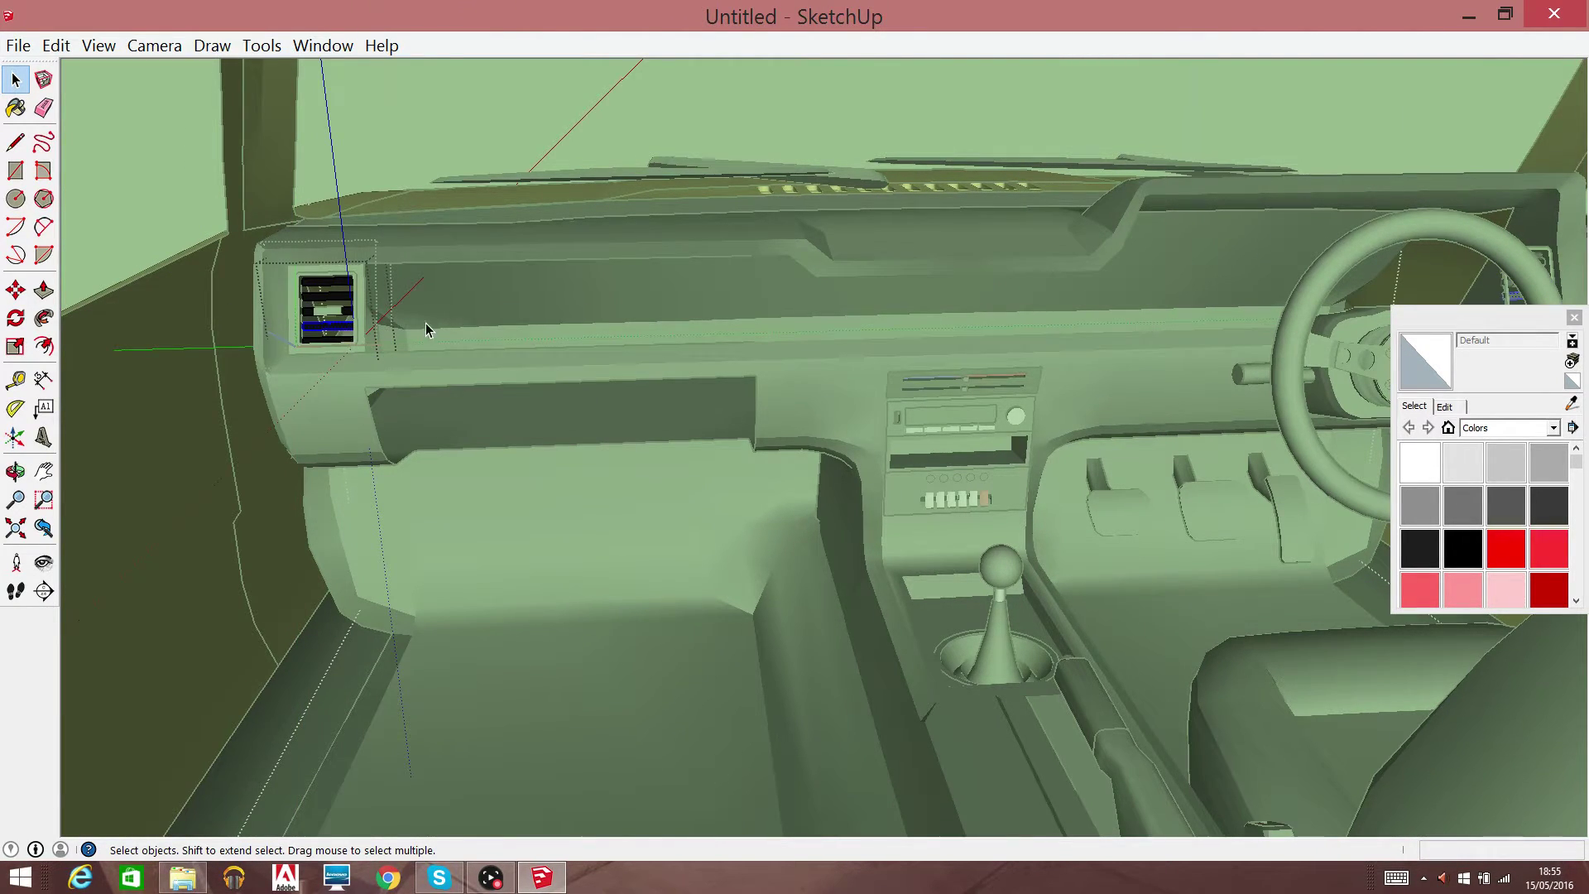
left_click(369, 325)
right_click(342, 325)
left_click(372, 365)
left_click(339, 320)
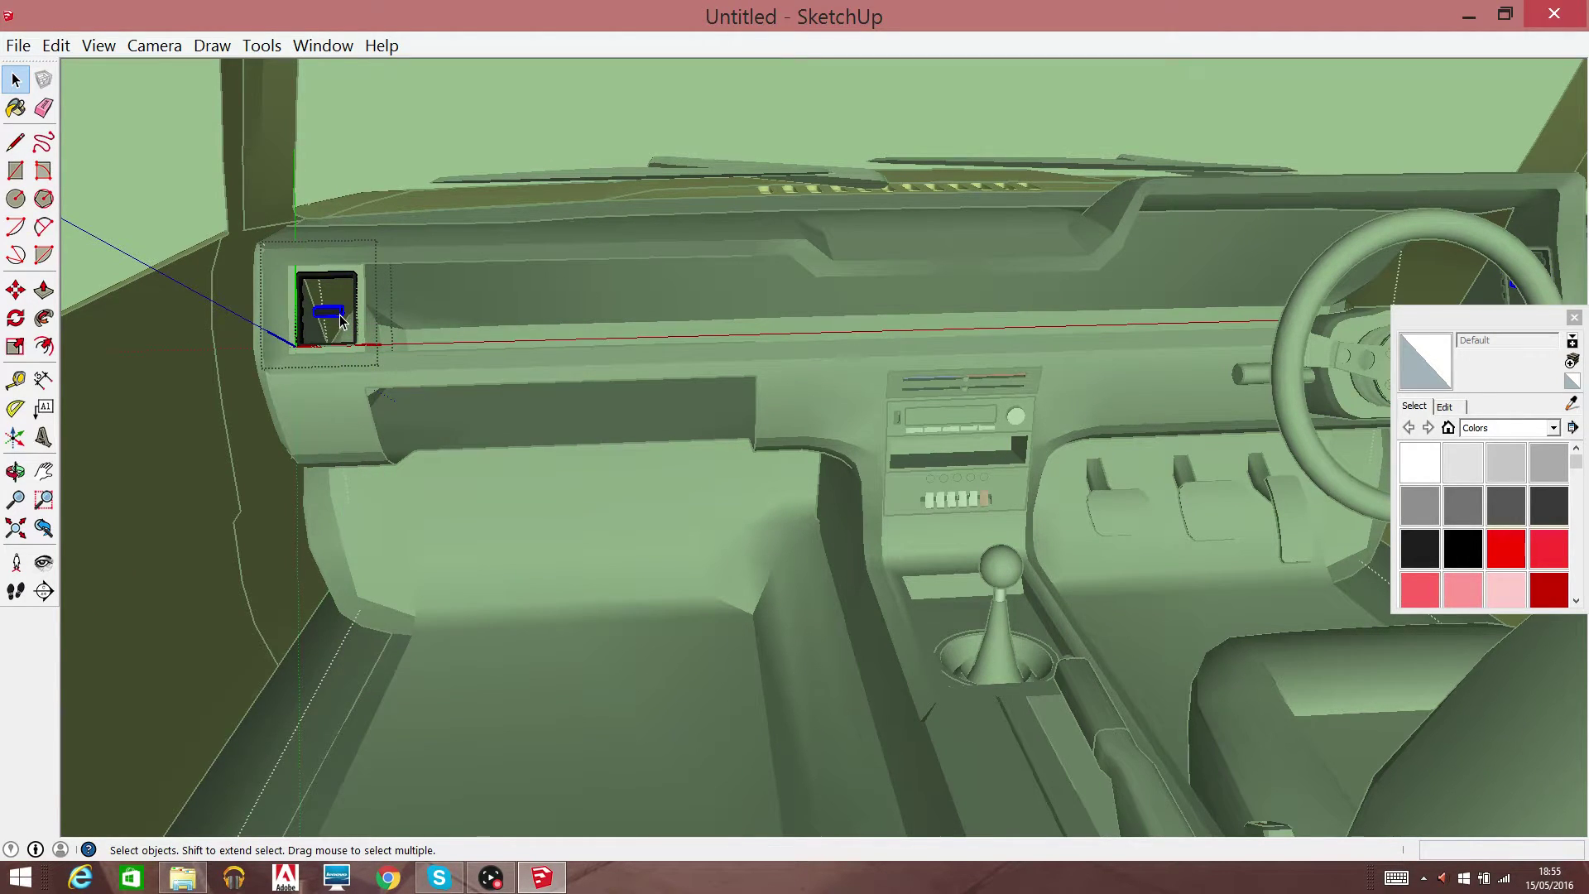
right_click(339, 320)
left_click(364, 351)
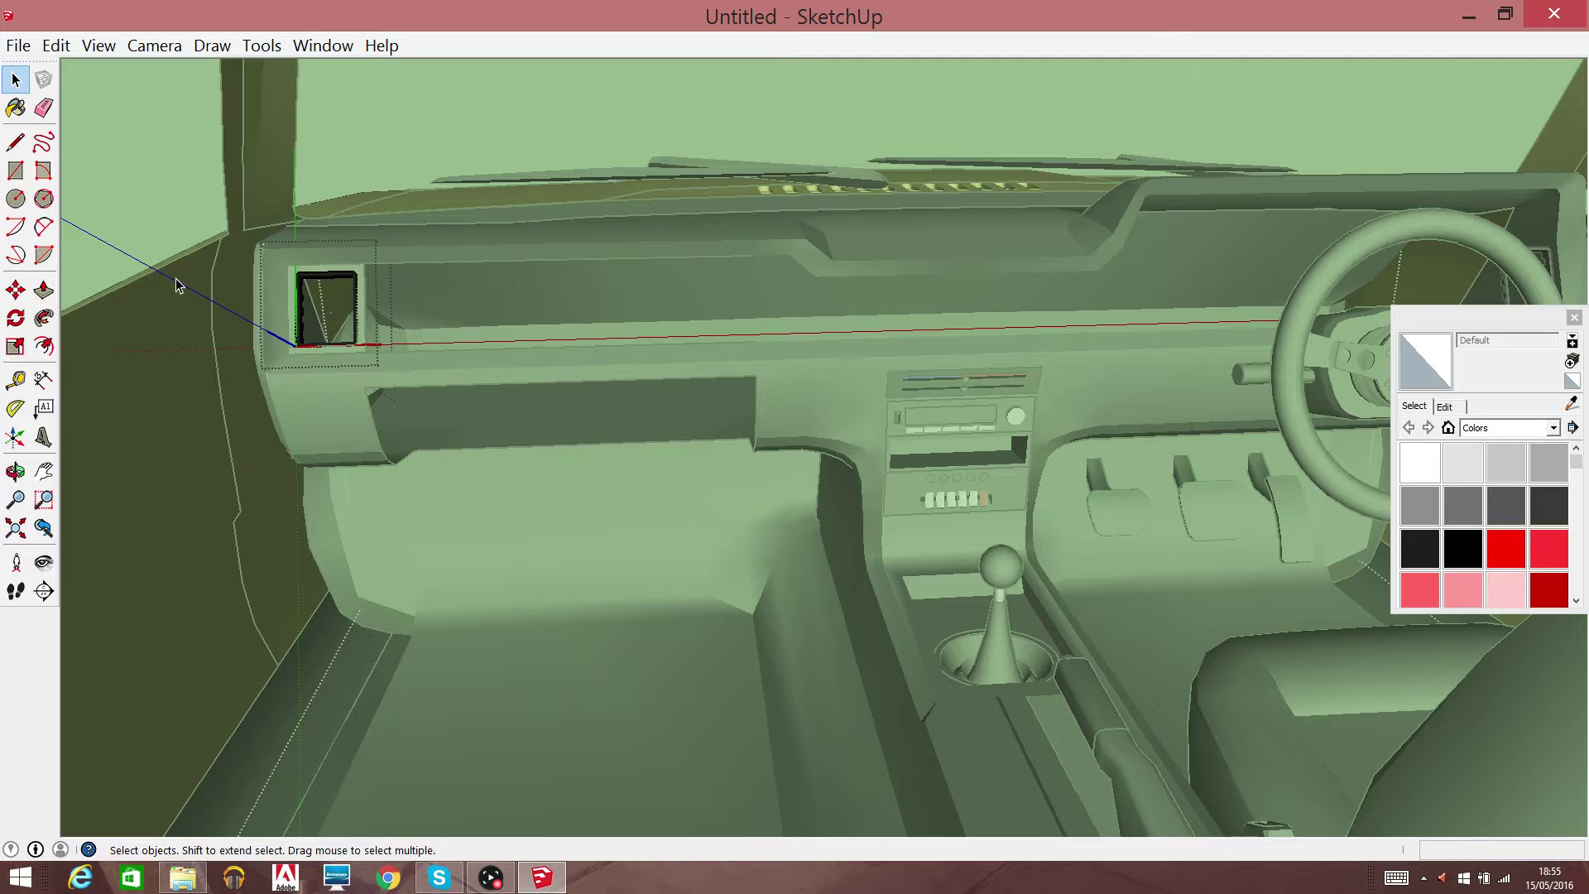
left_click(162, 217)
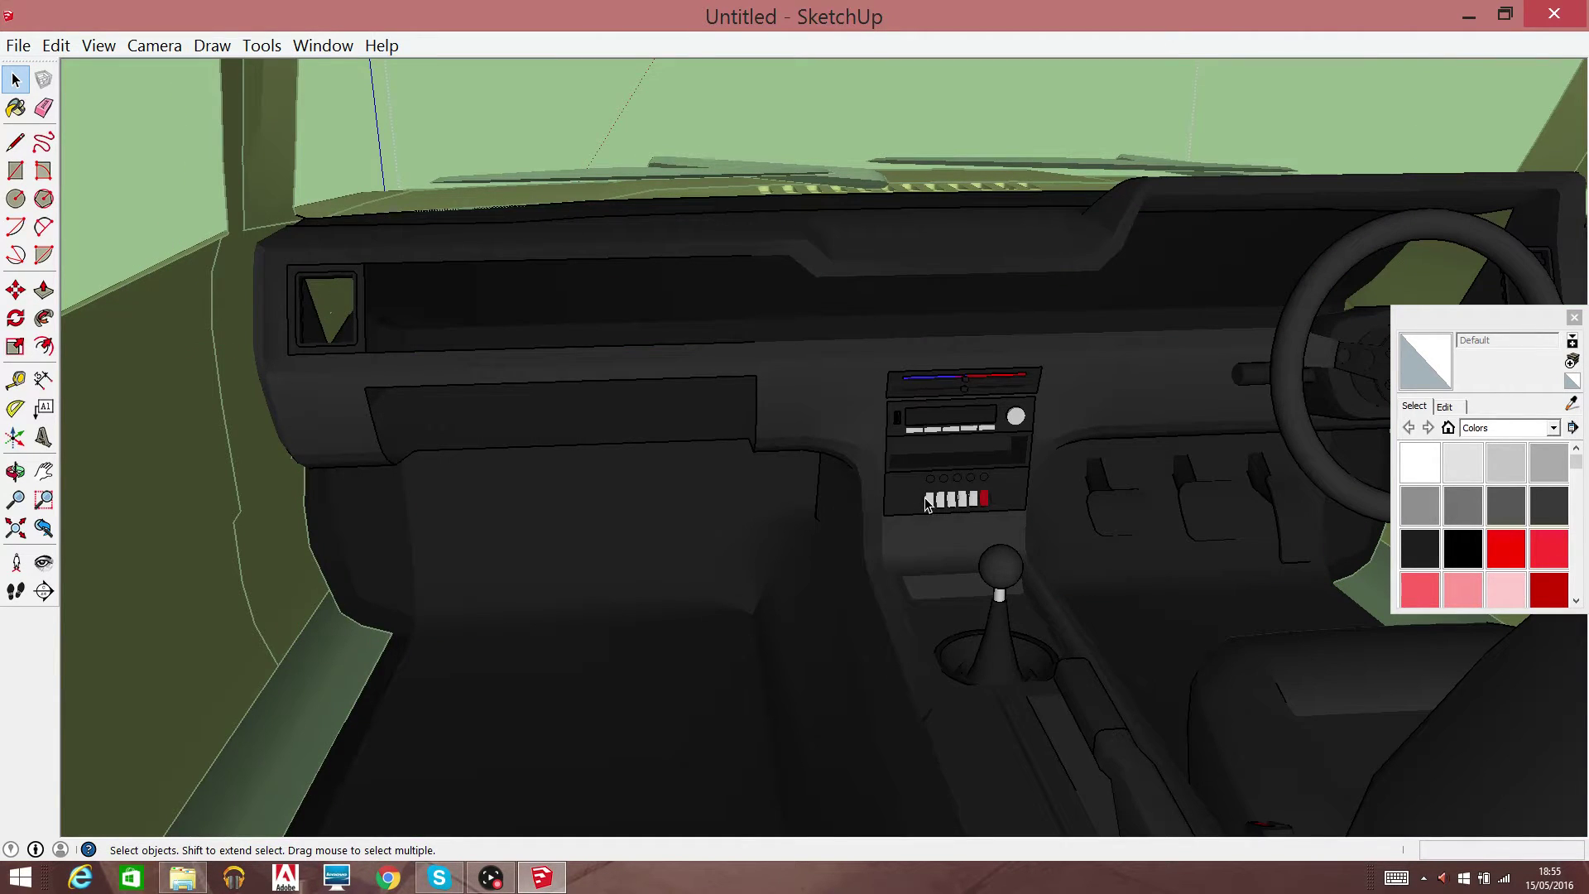
Erase the indicator stalk from the dashboard group
left_click(1268, 377)
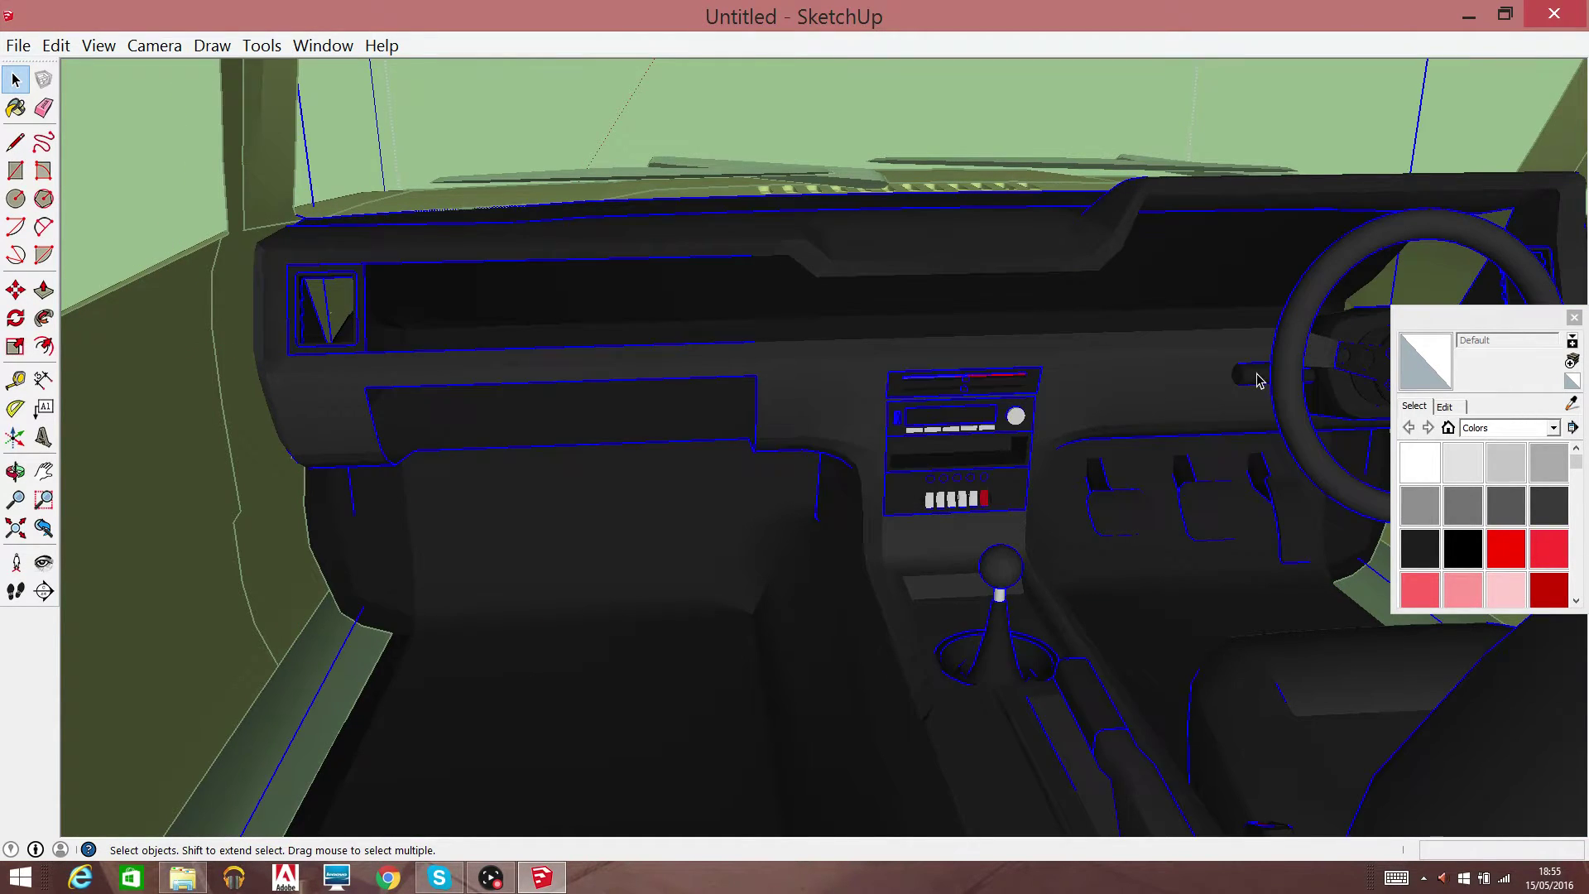
double_click(1257, 374)
right_click(1256, 374)
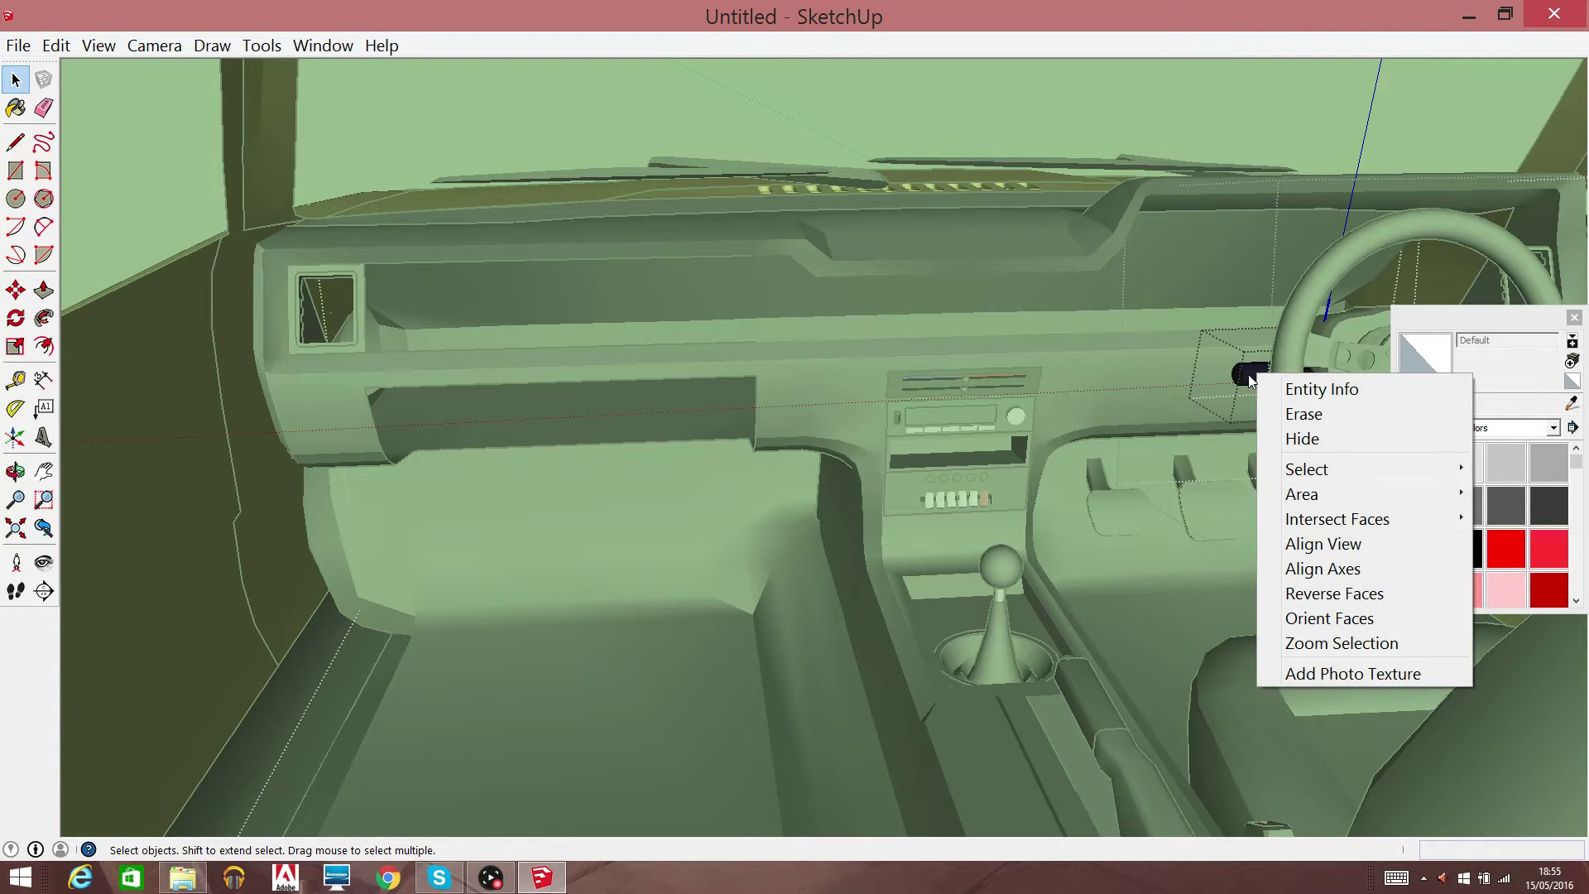
left_click(1248, 379)
right_click(1248, 378)
left_click(1298, 419)
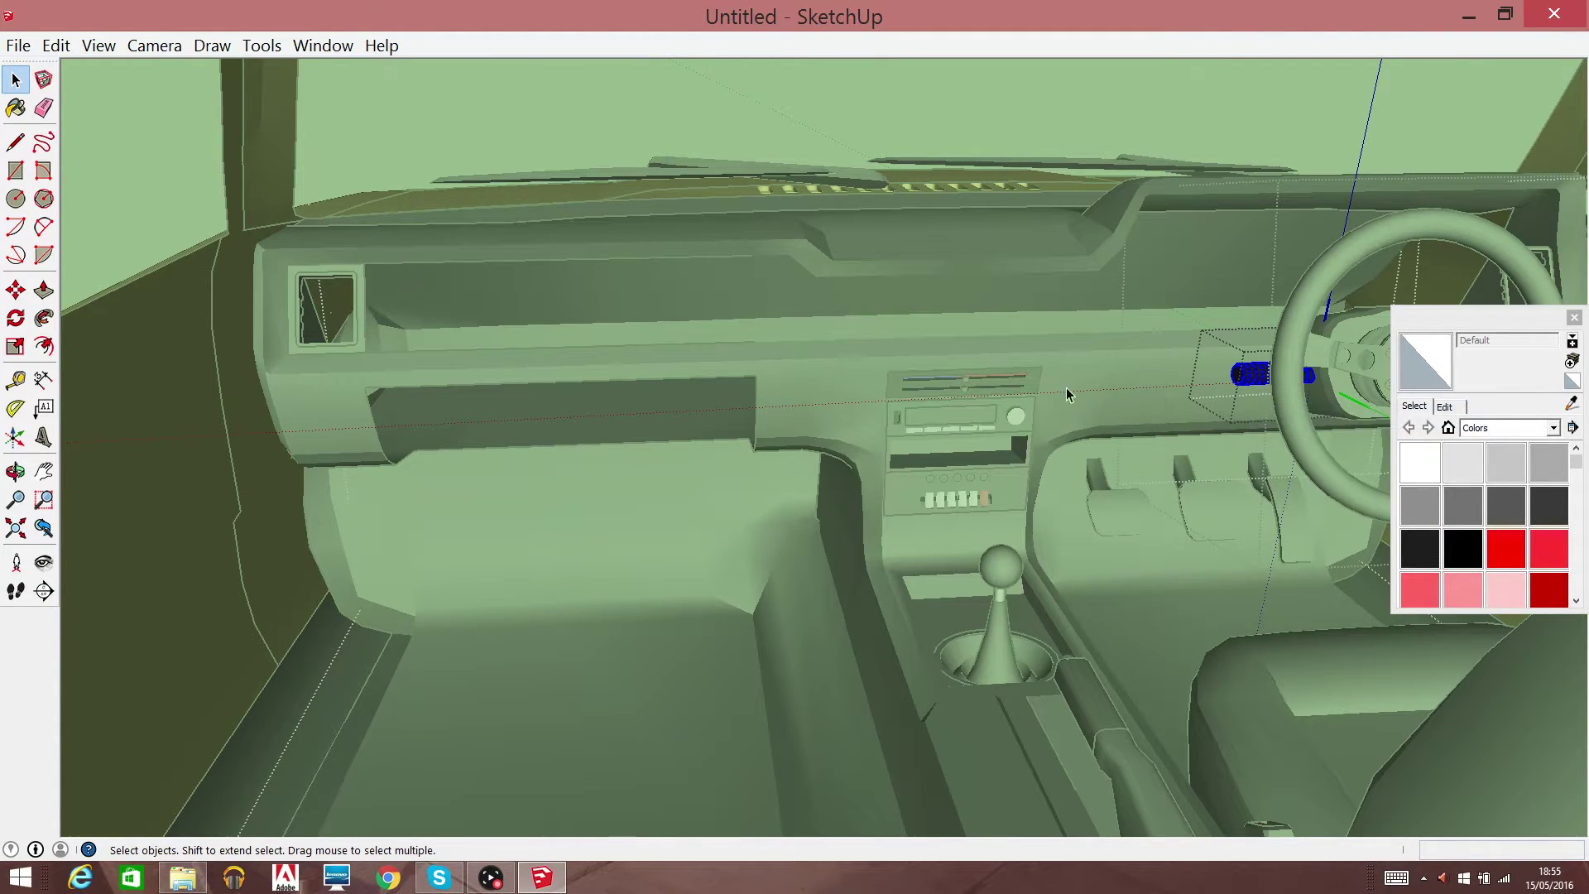
left_click(84, 192)
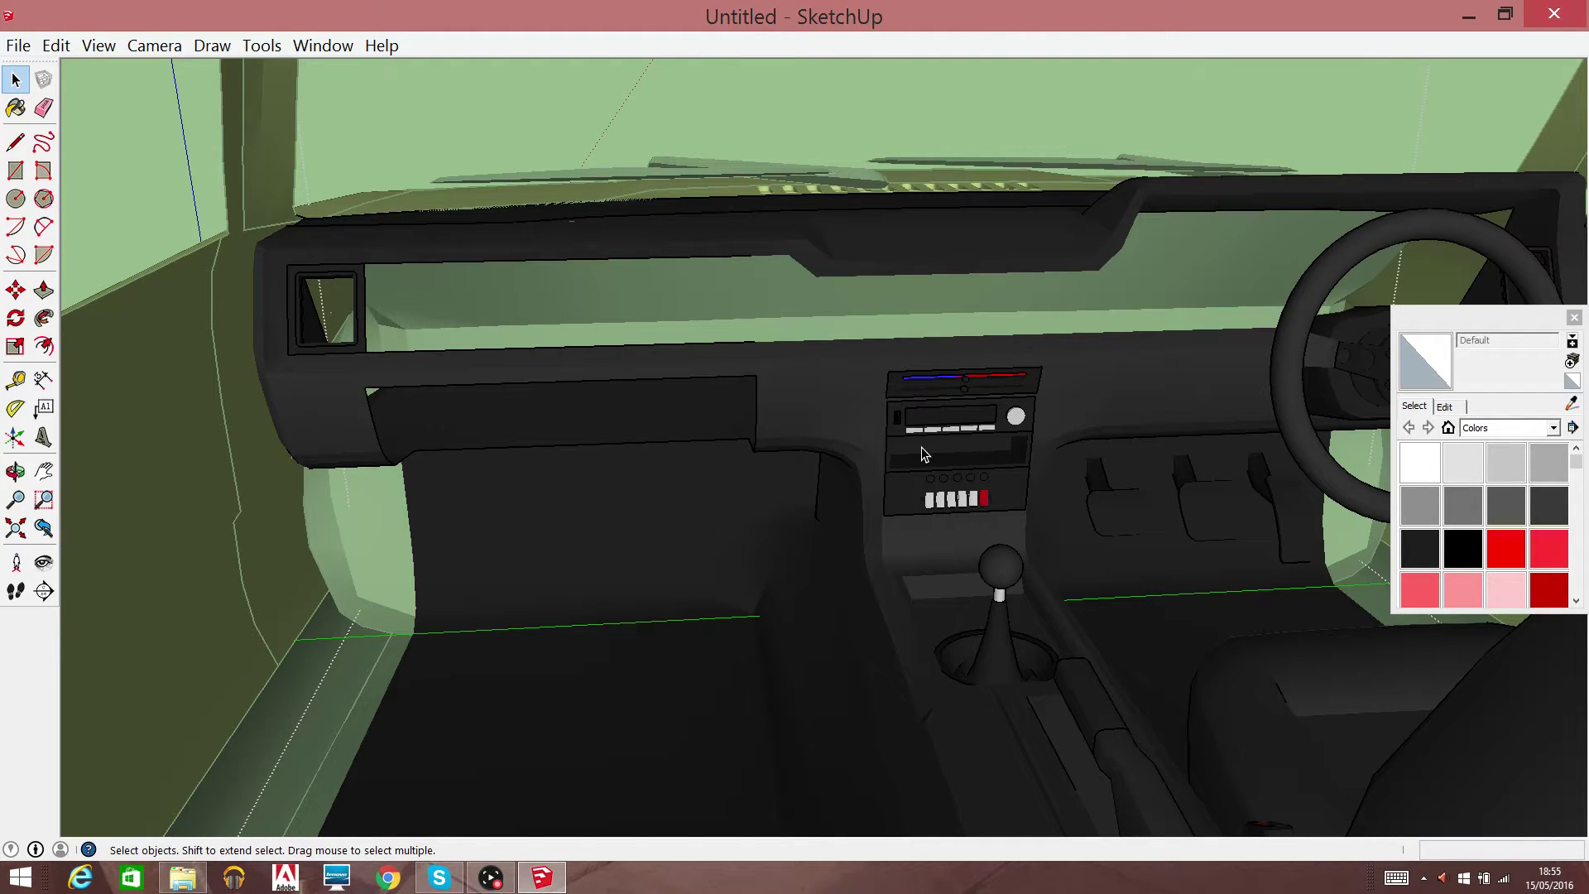
Erase the centre-console radio unit
double_click(921, 447)
left_click(18, 201)
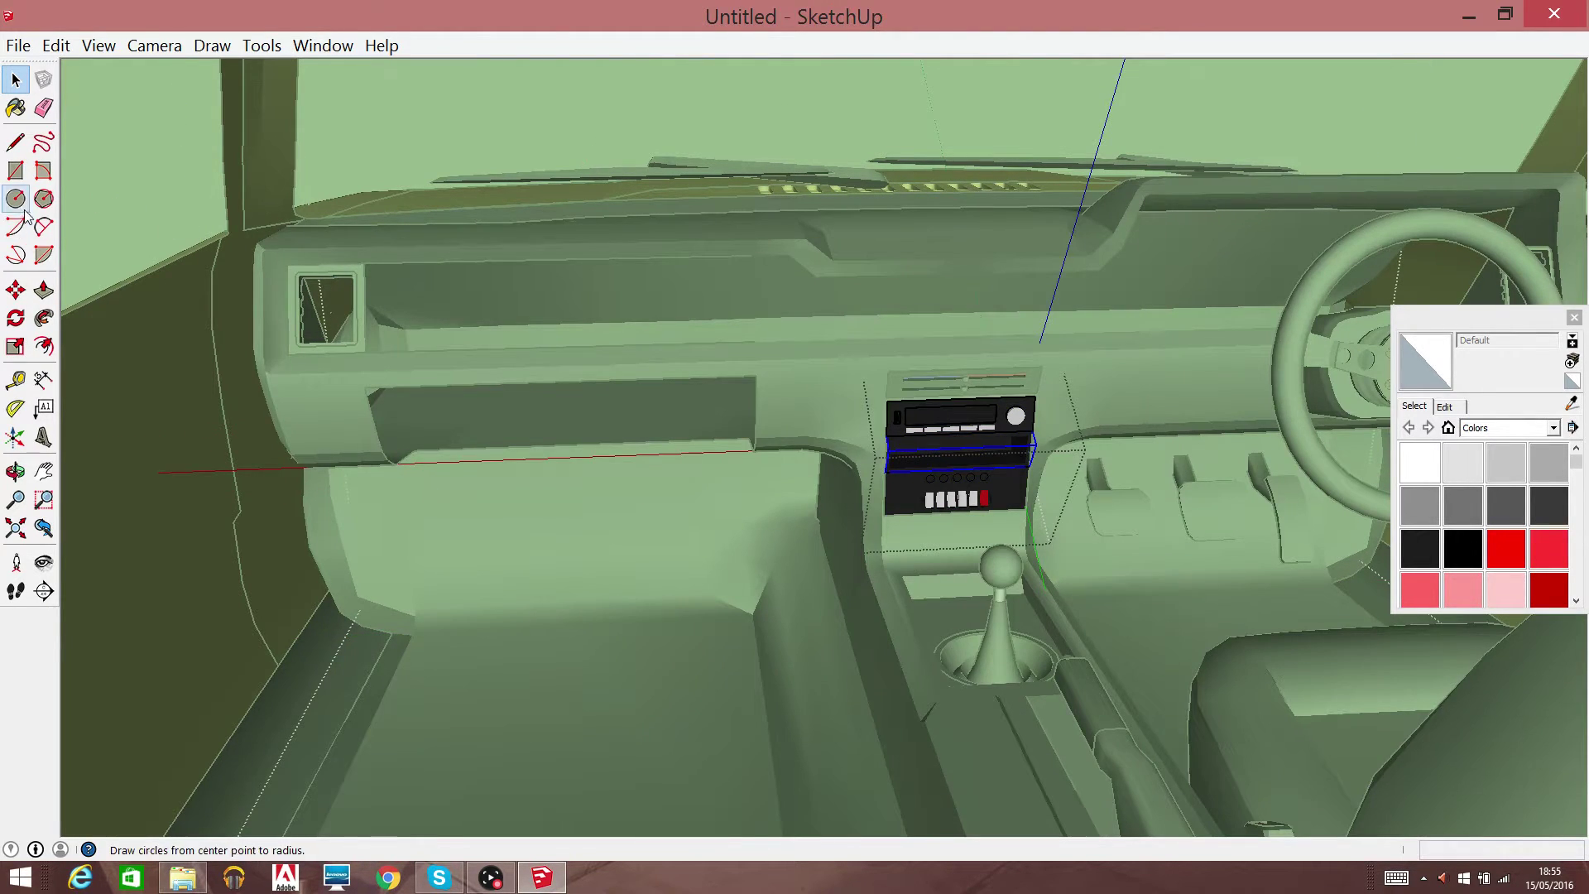
left_click(709, 392)
left_click(992, 440)
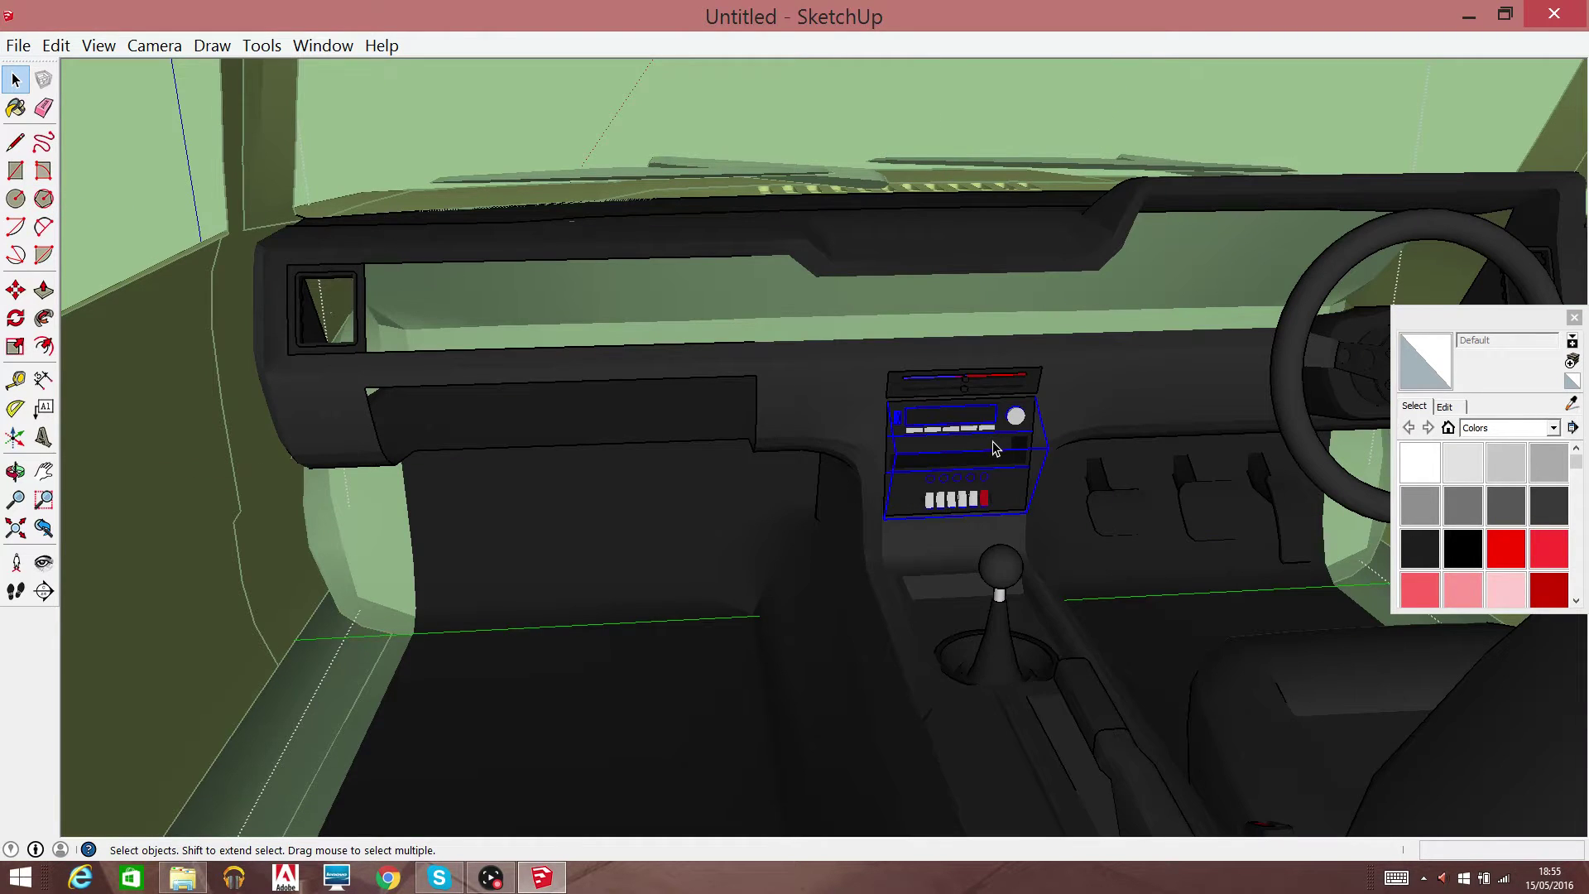
right_click(991, 440)
left_click(1033, 481)
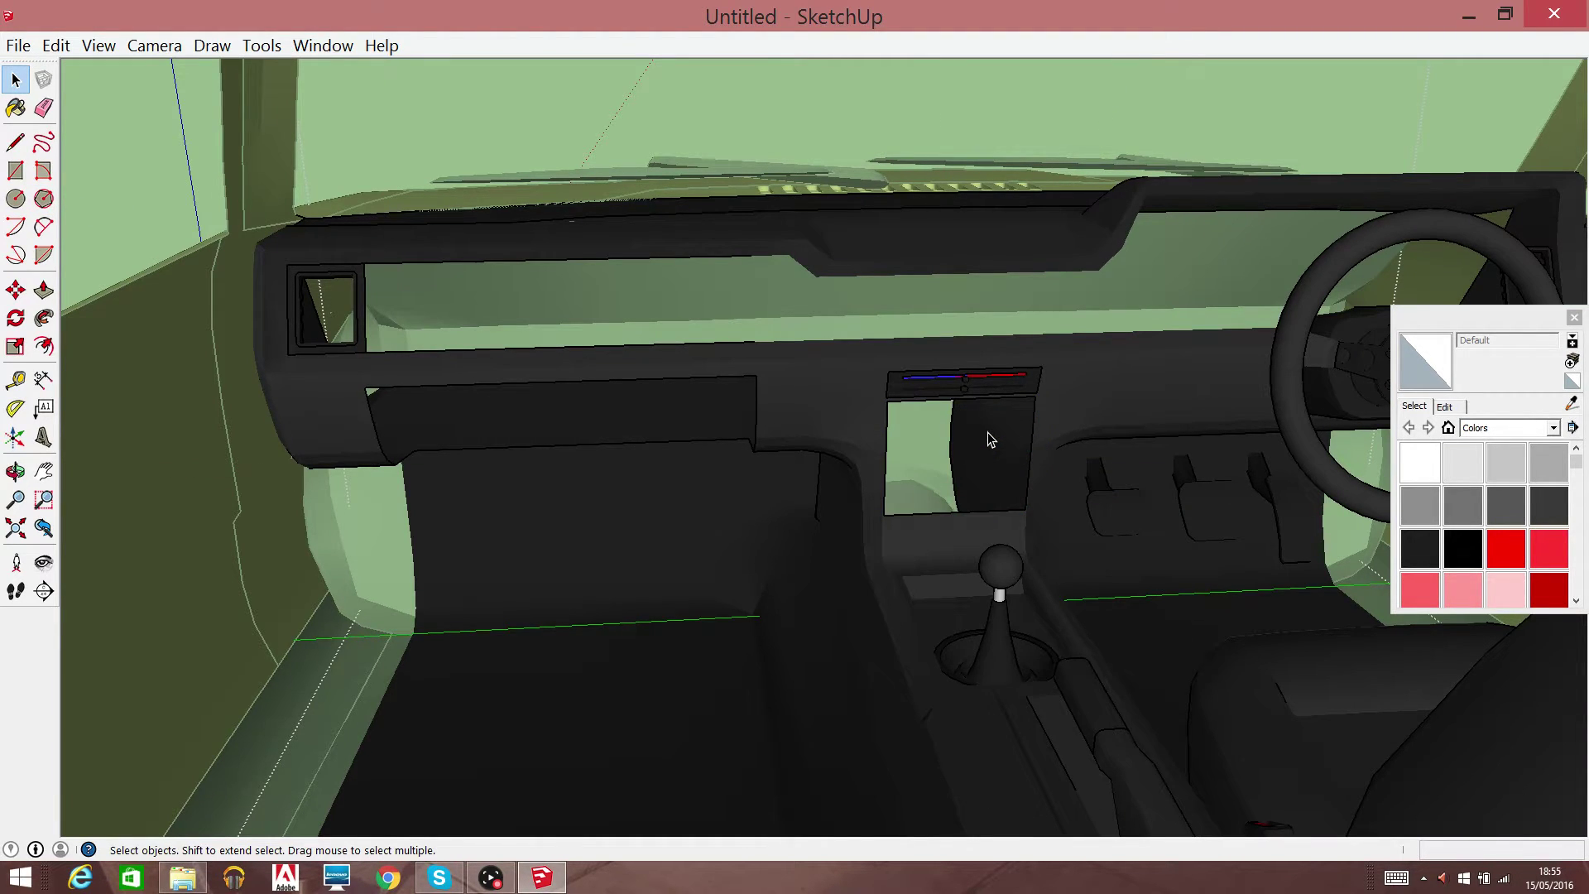
Erase the central vent's inner face and its small nested part
double_click(976, 392)
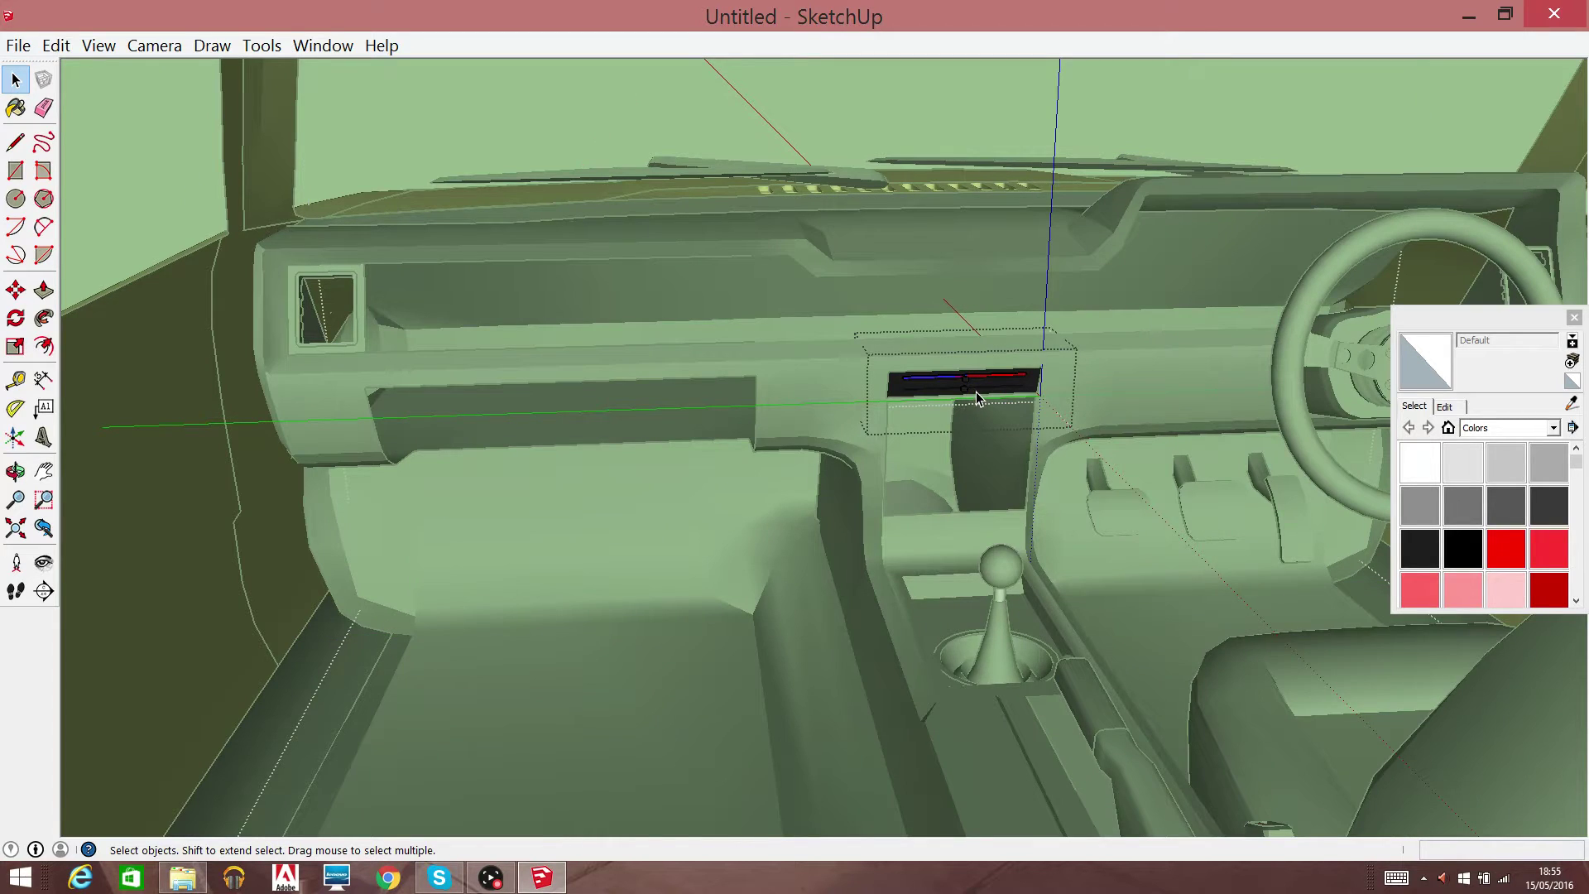
double_click(987, 389)
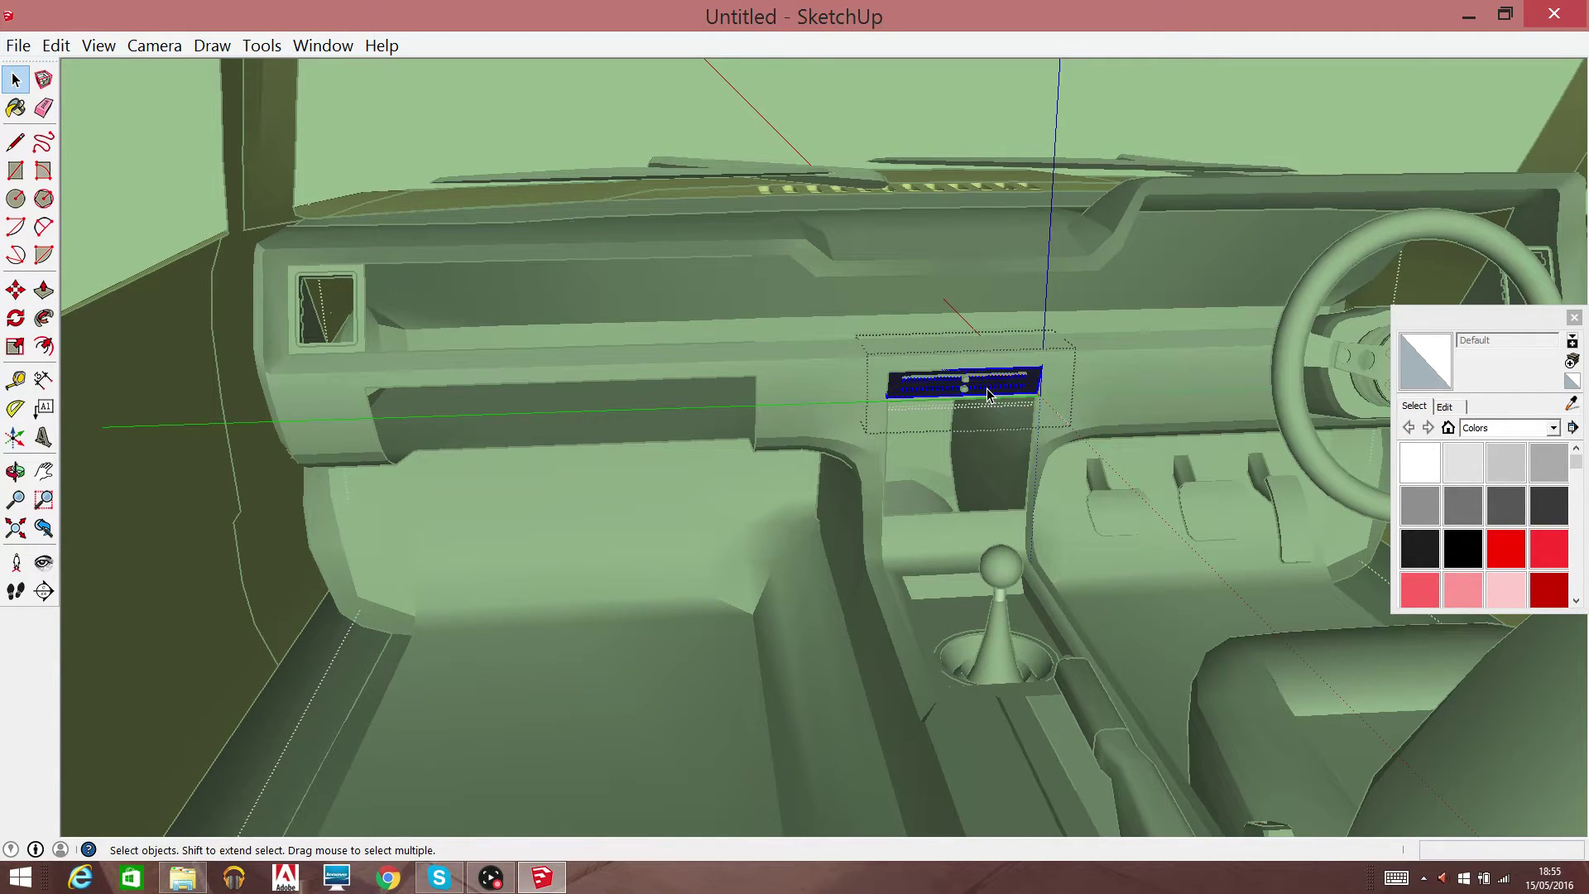
right_click(991, 388)
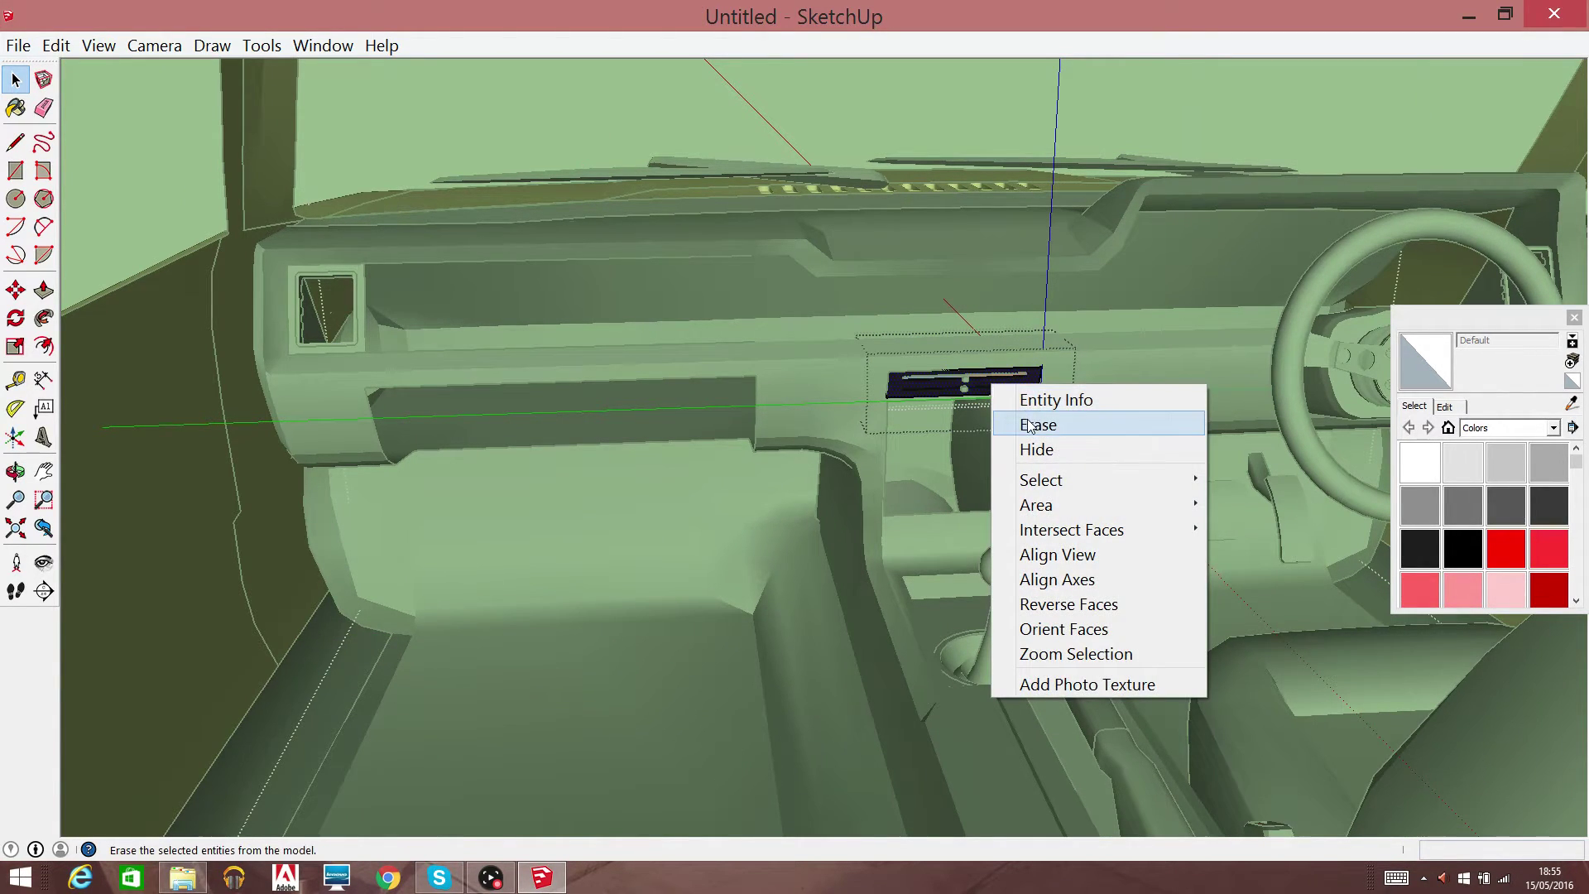
left_click(1026, 425)
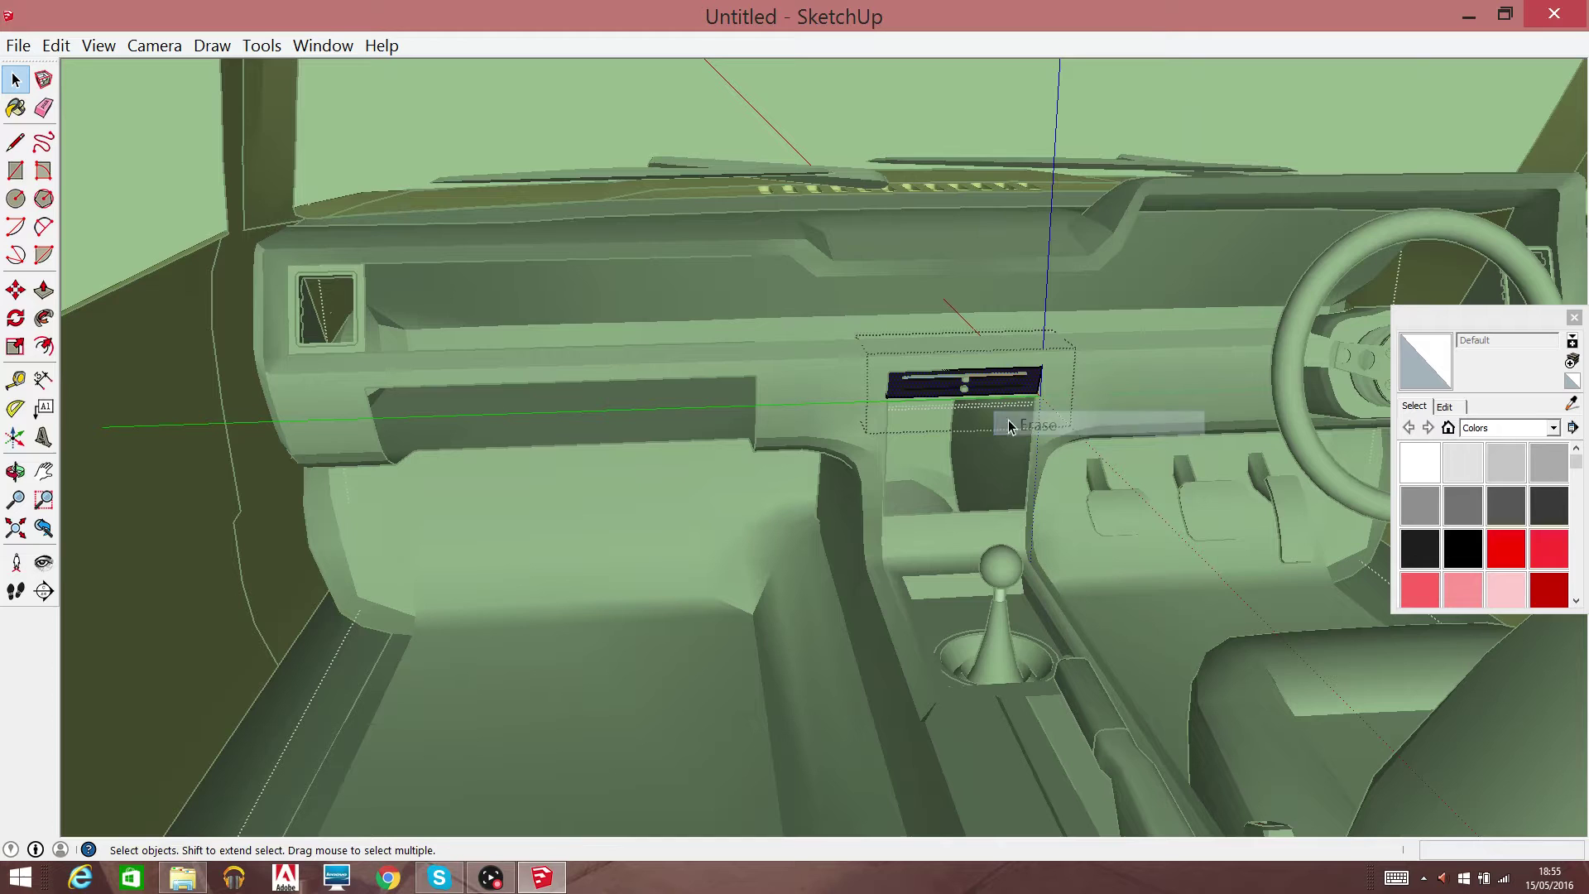
double_click(966, 389)
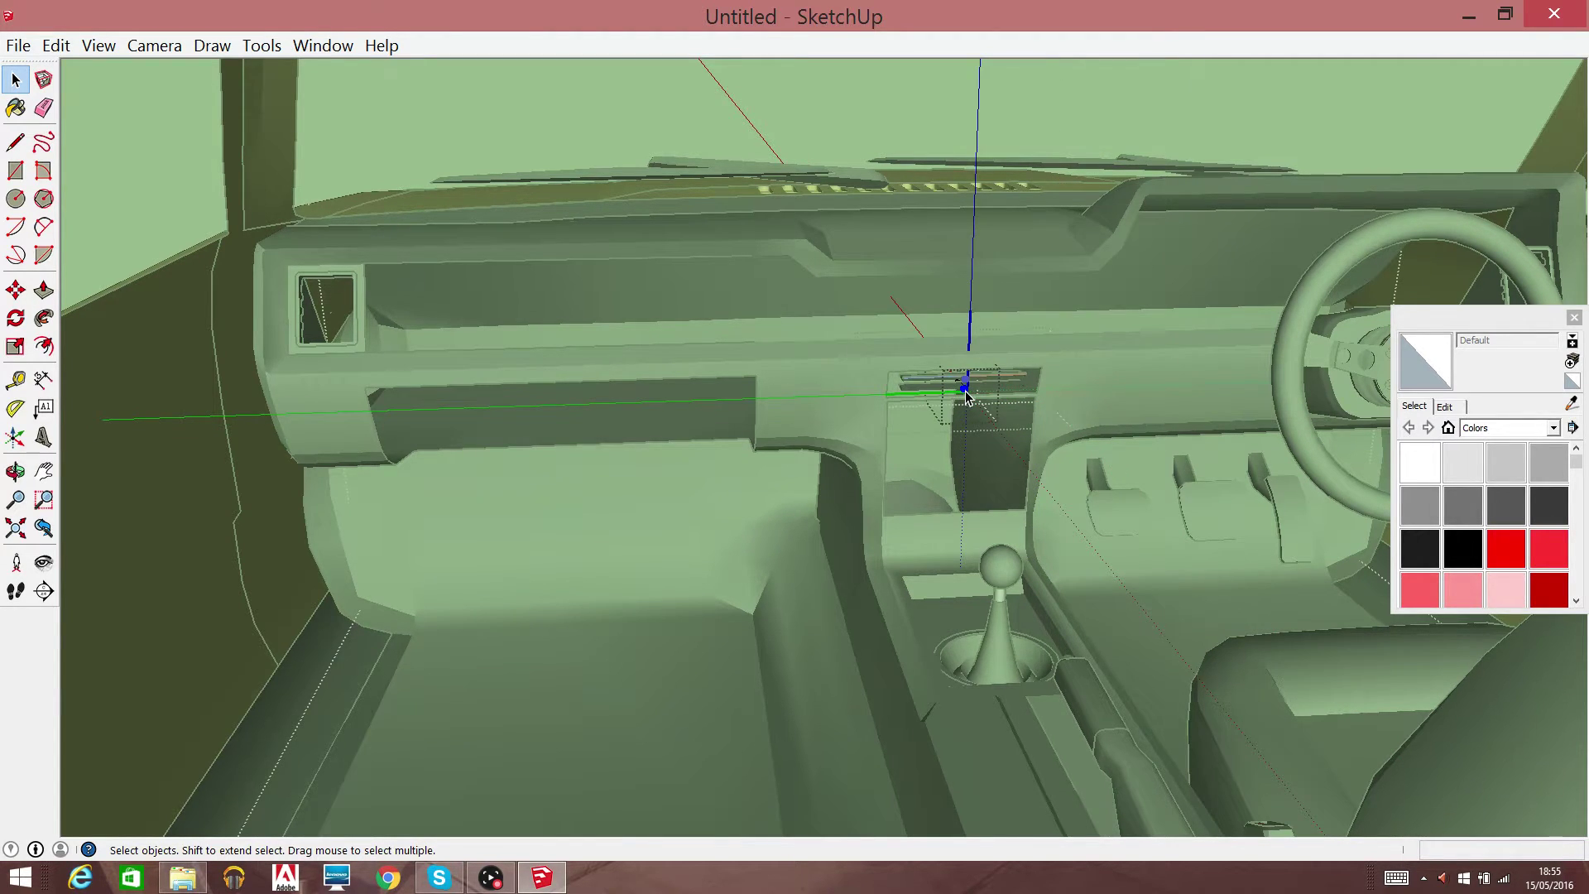
right_click(958, 389)
left_click(985, 424)
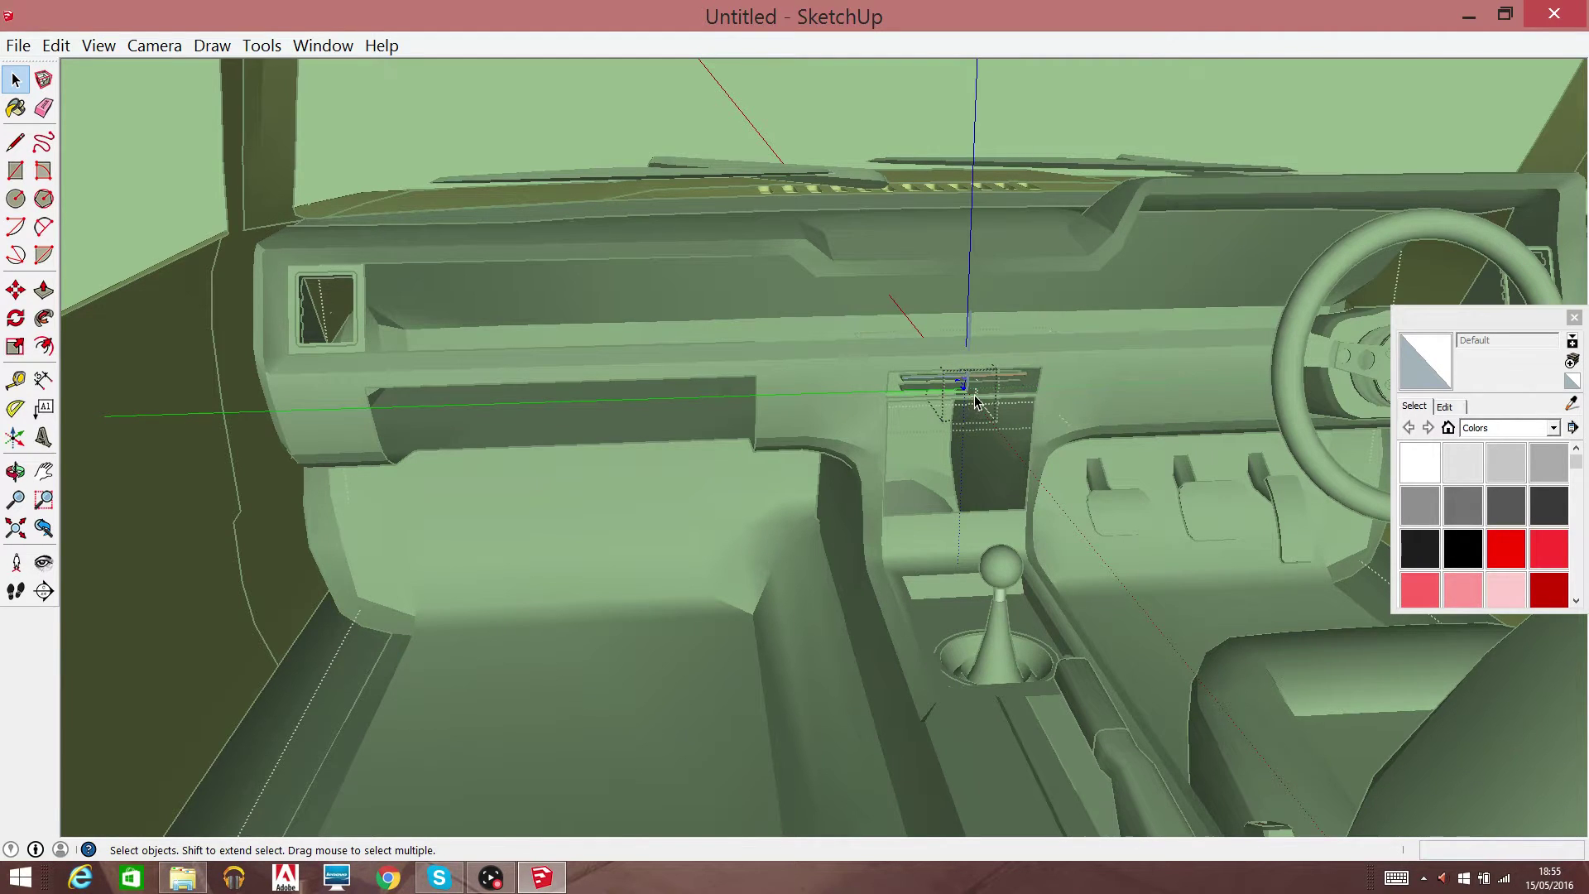
left_click(867, 113)
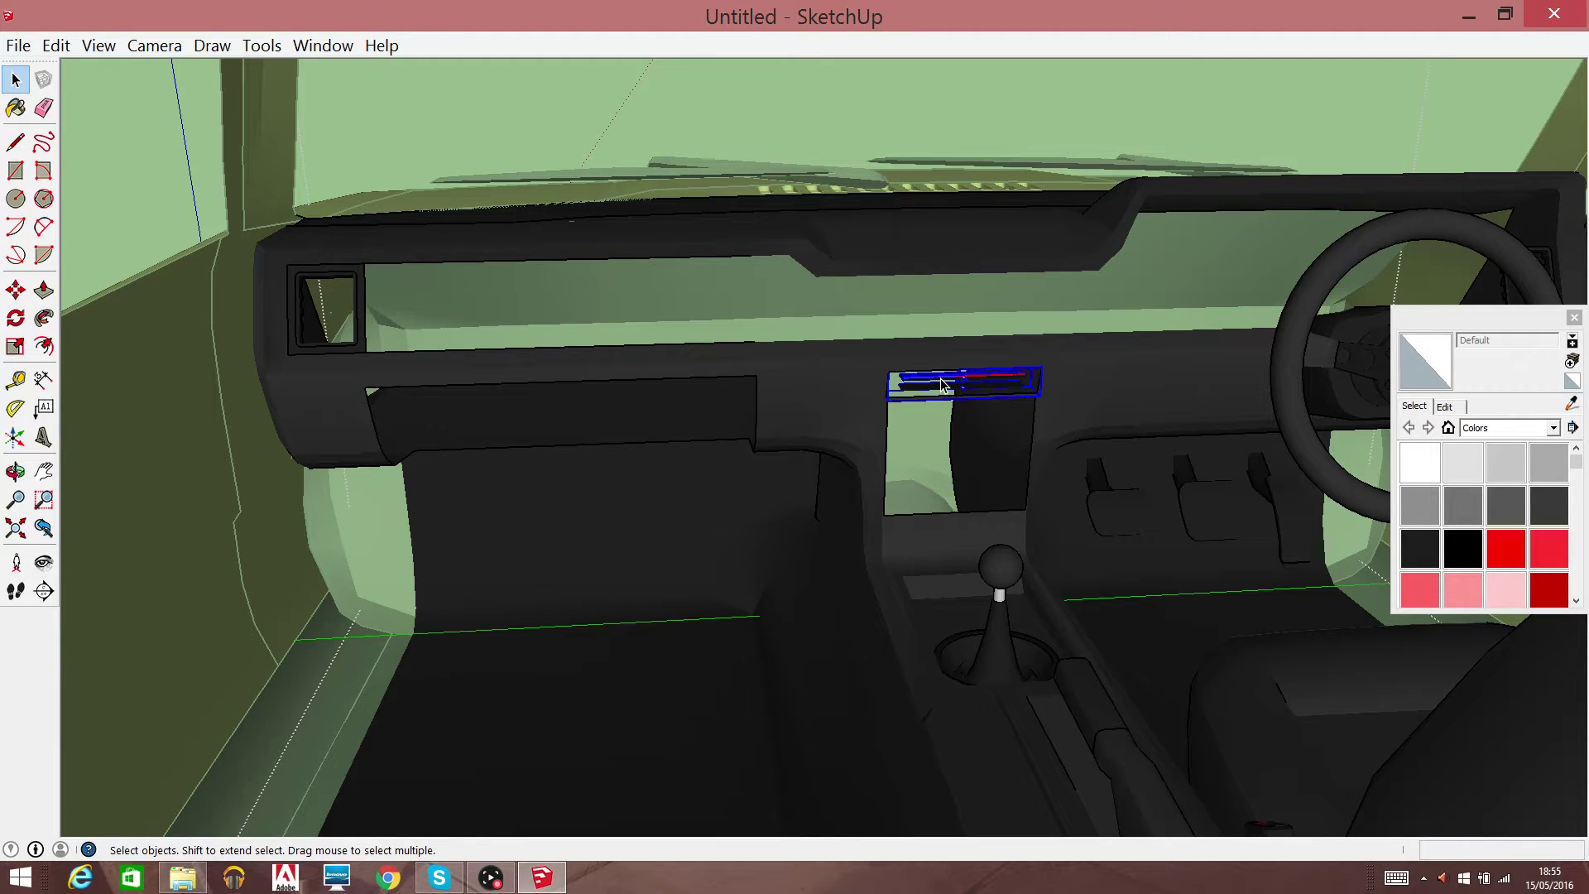
Erase the remaining central vent edges and slats, leaving an empty opening
double_click(941, 383)
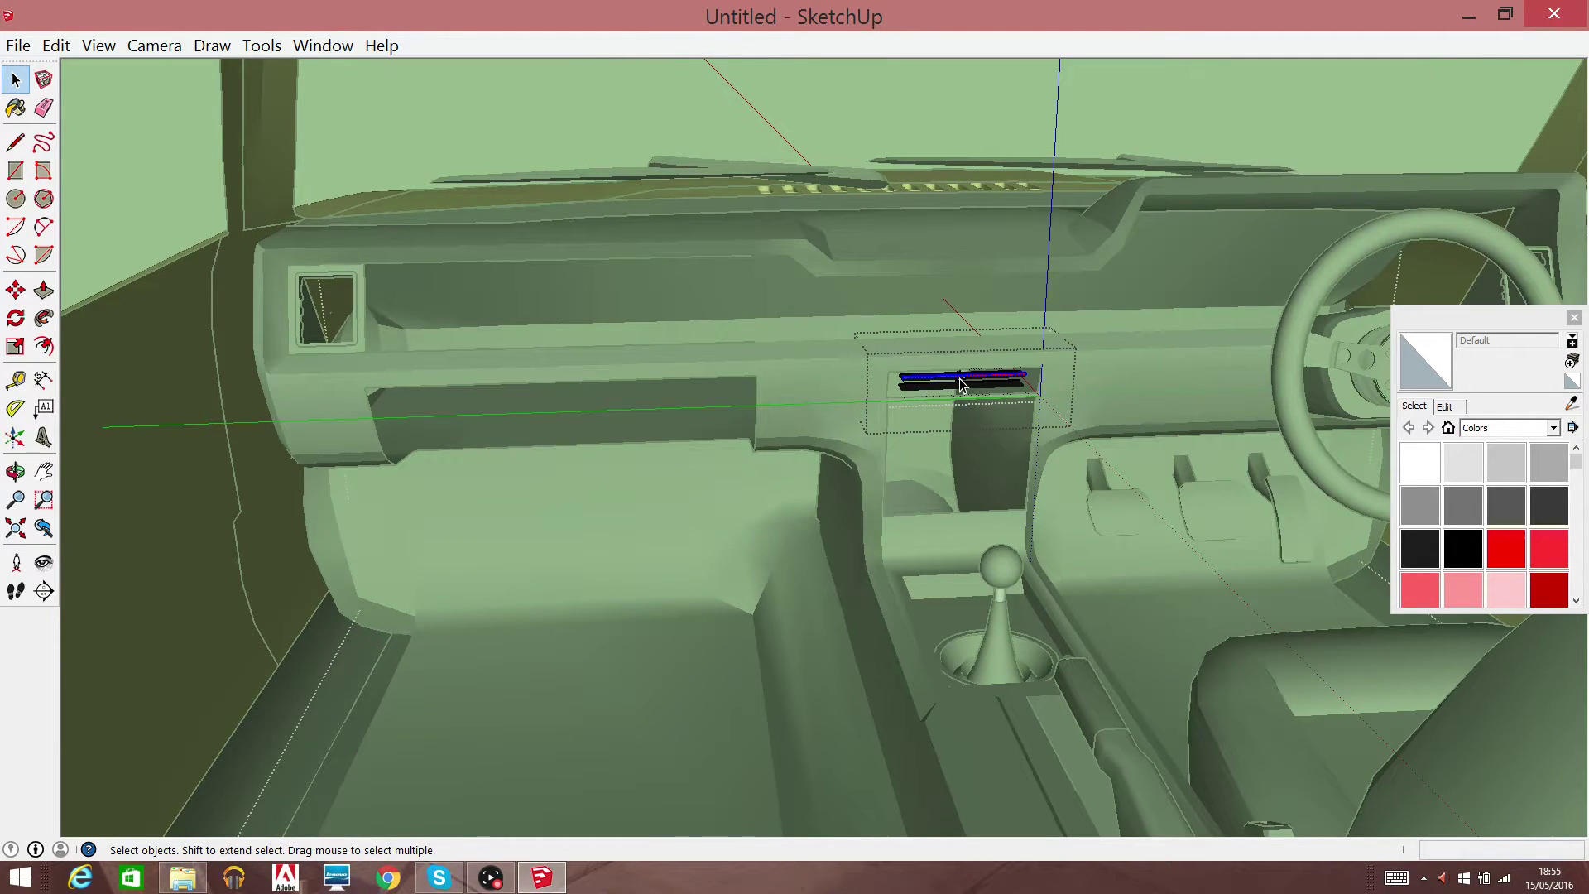
right_click(960, 383)
left_click(997, 416)
key("Escape")
right_click(989, 389)
left_click(955, 144)
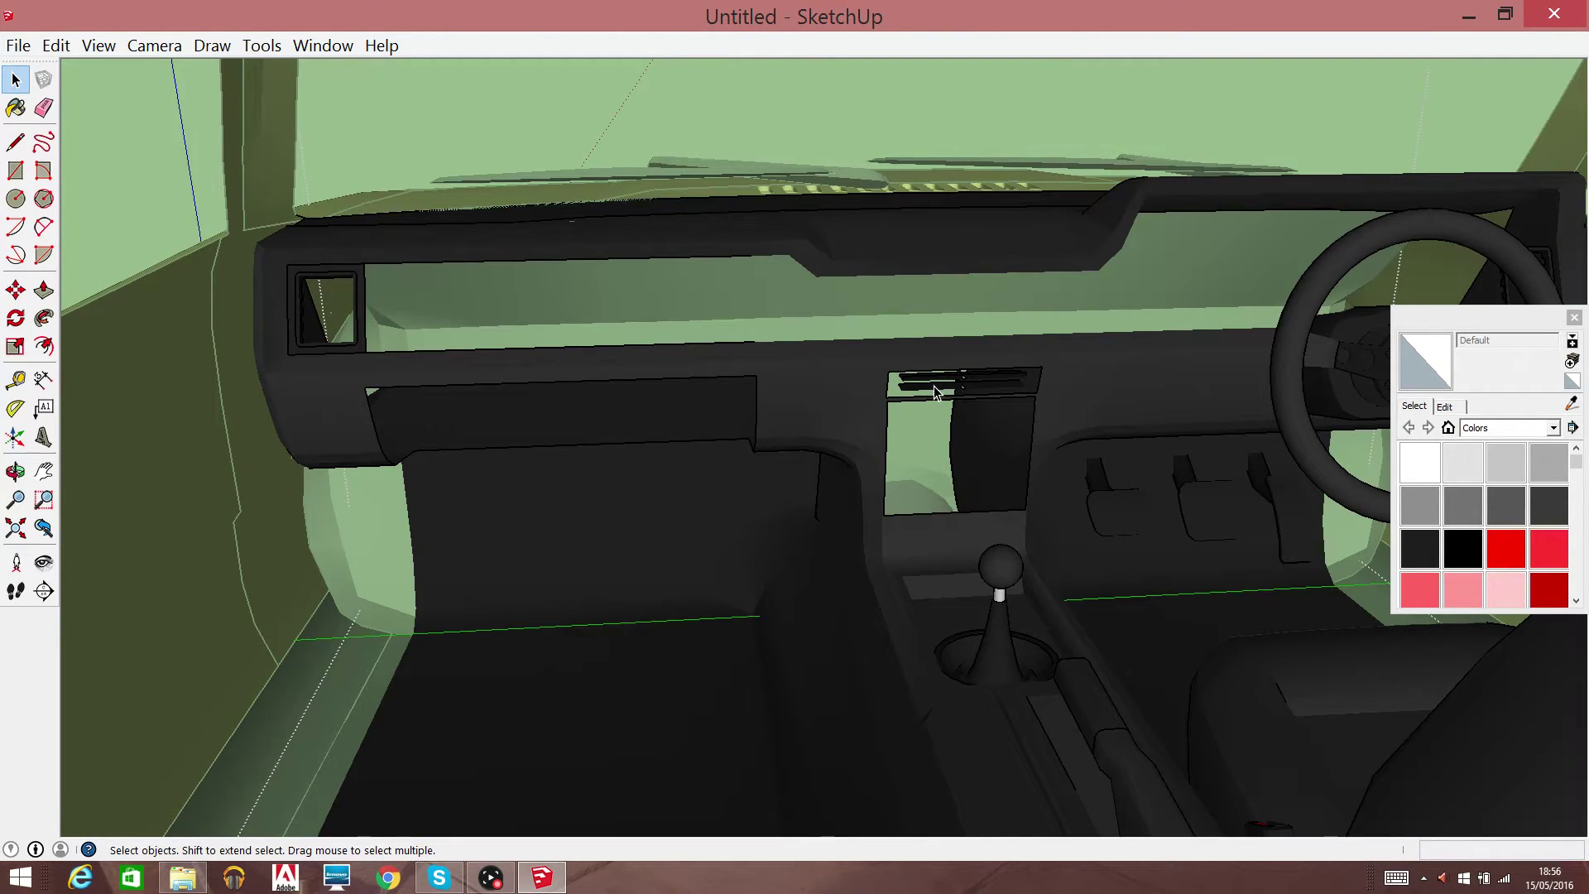
right_click(934, 389)
left_click(965, 423)
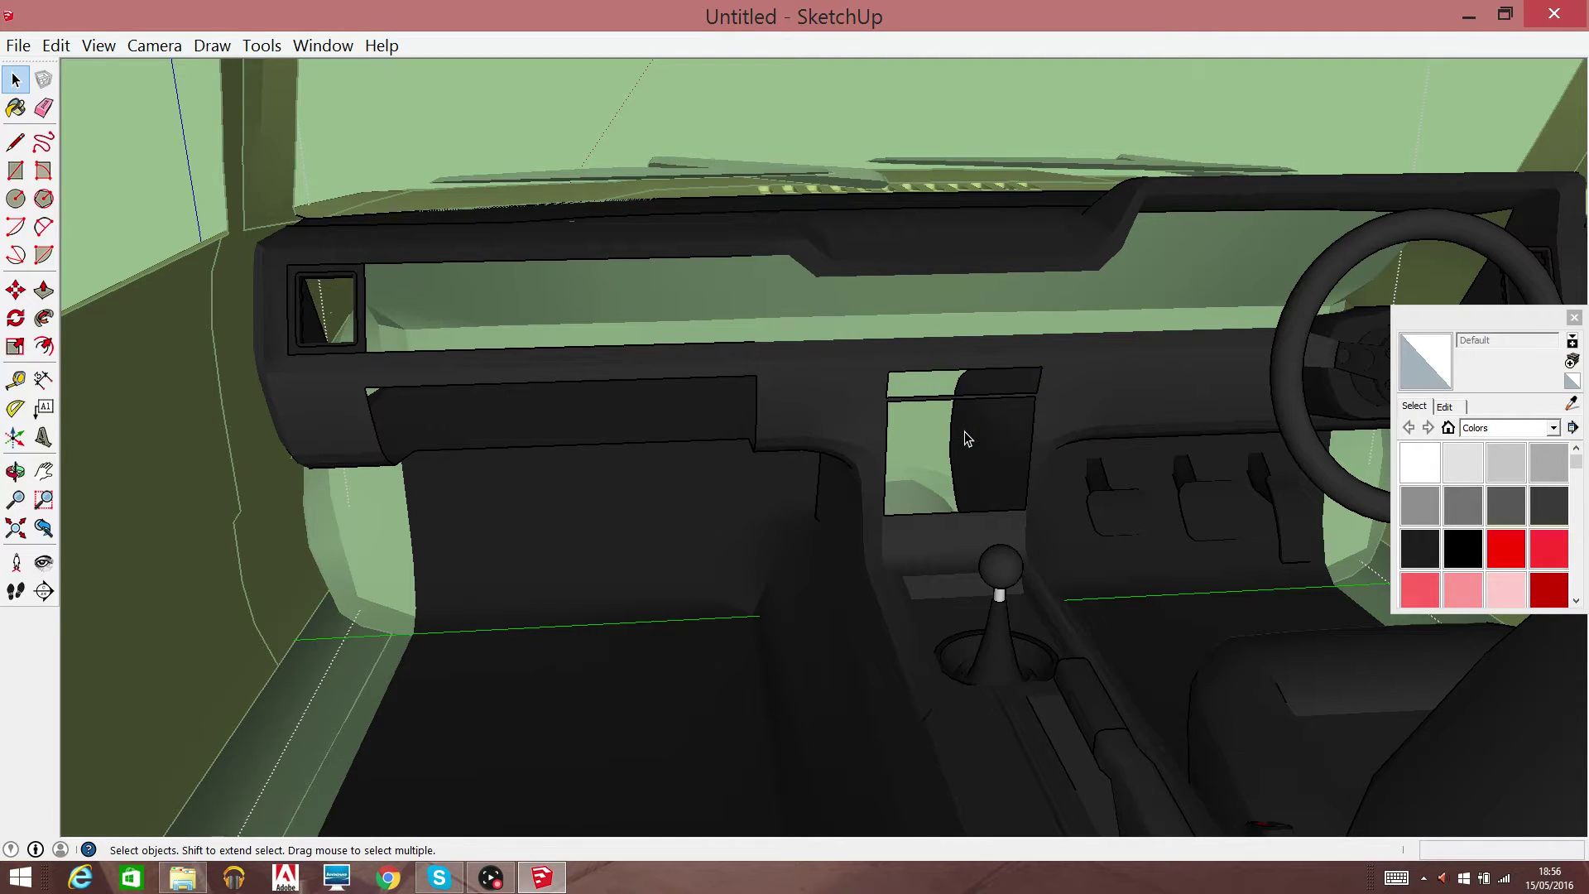
Inspect the dashboard geometry and close the dashboard group
left_click(955, 404)
triple_click(955, 404)
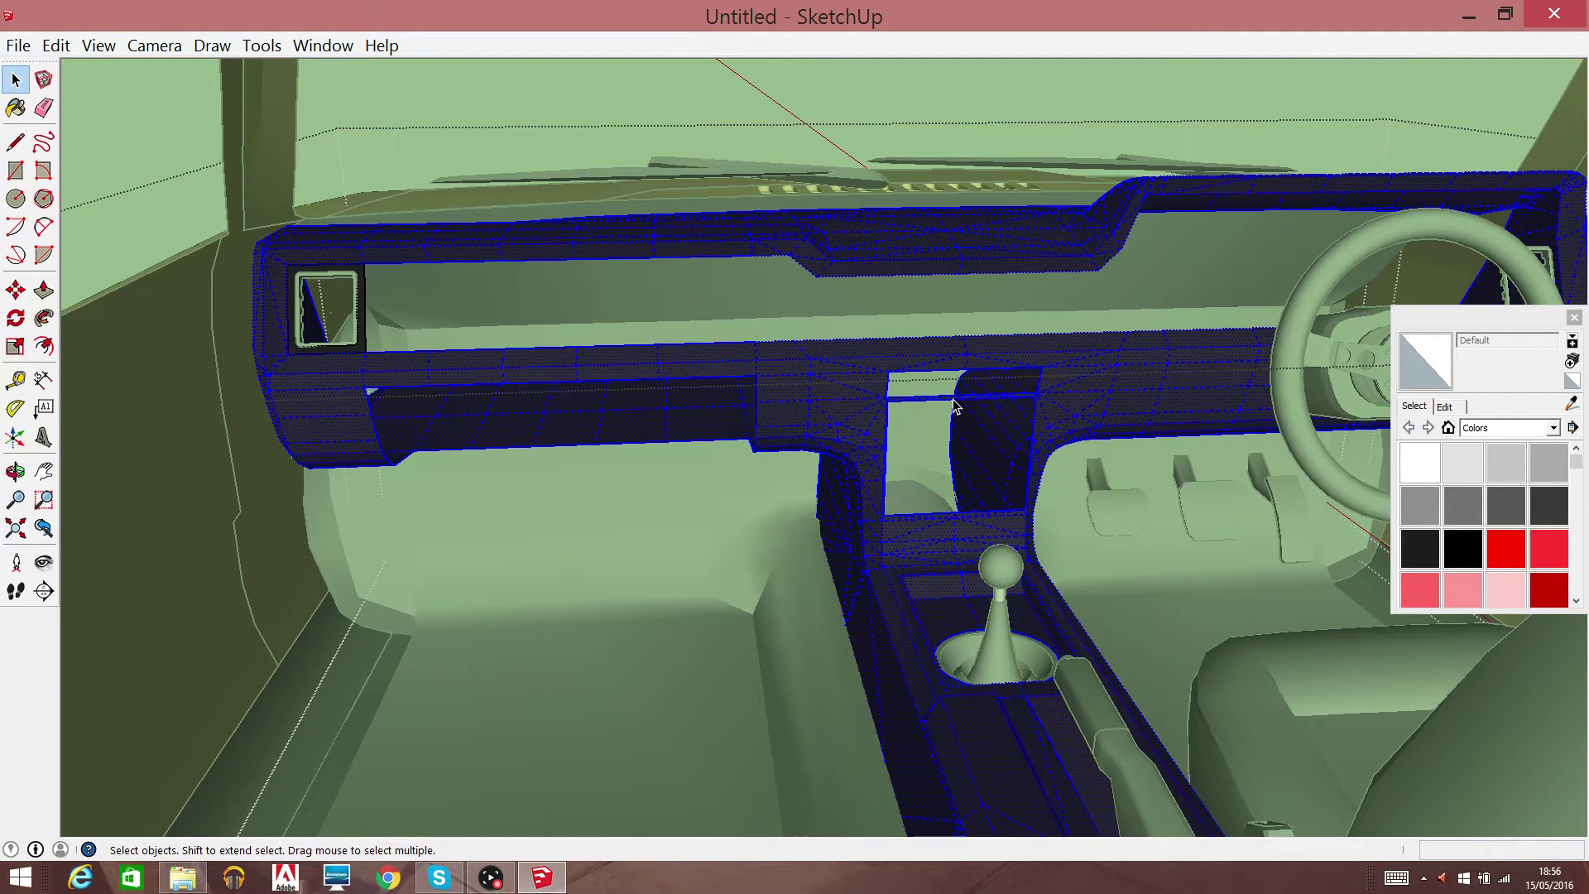
left_click(954, 404)
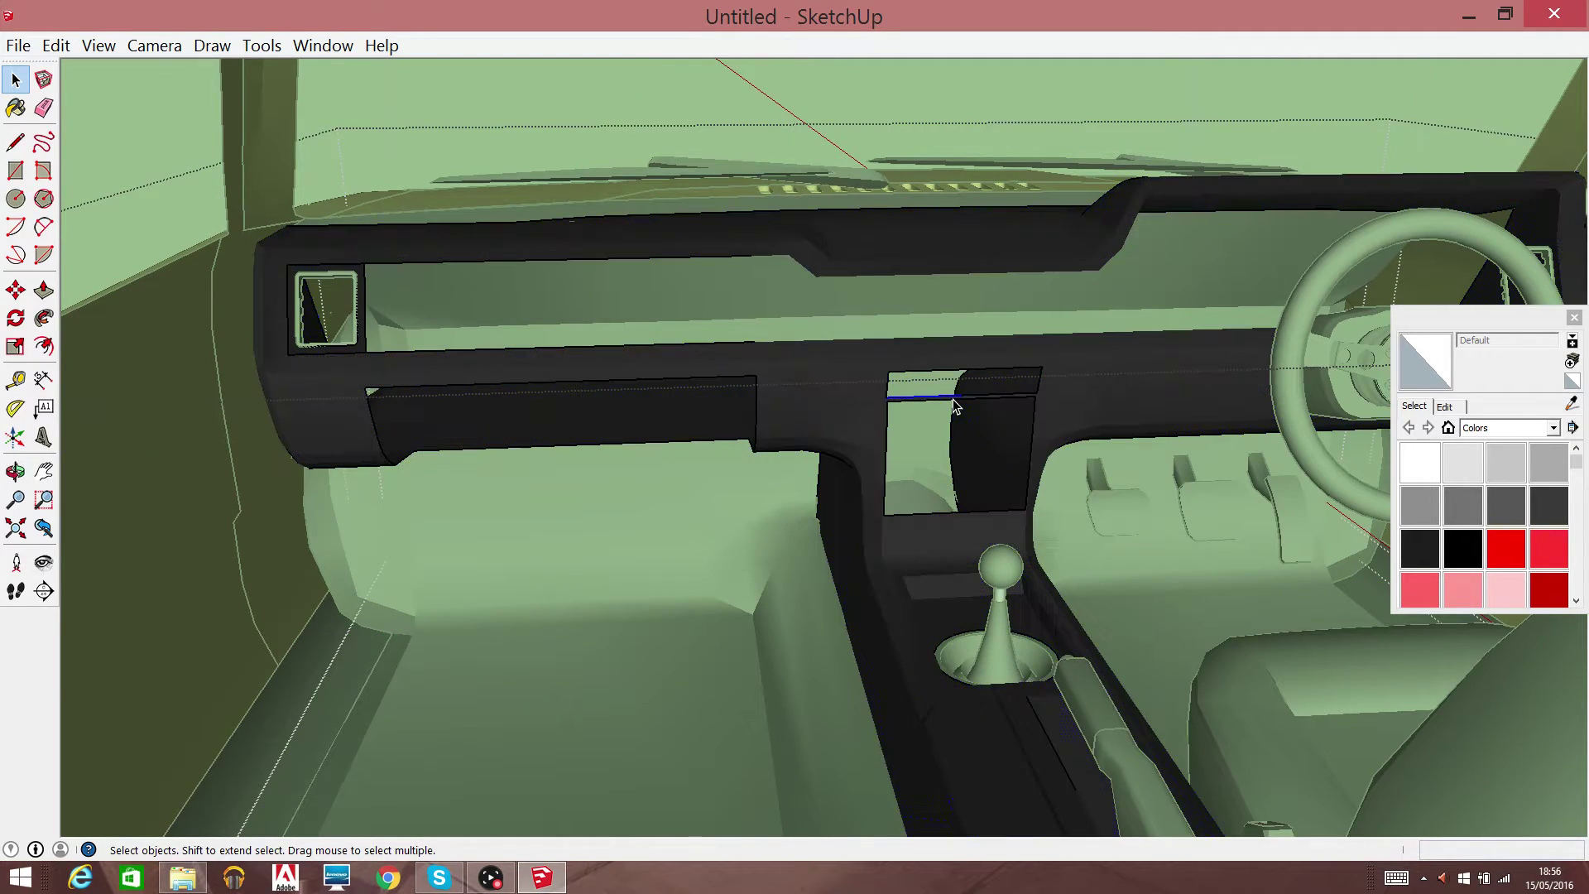
left_click(1060, 92)
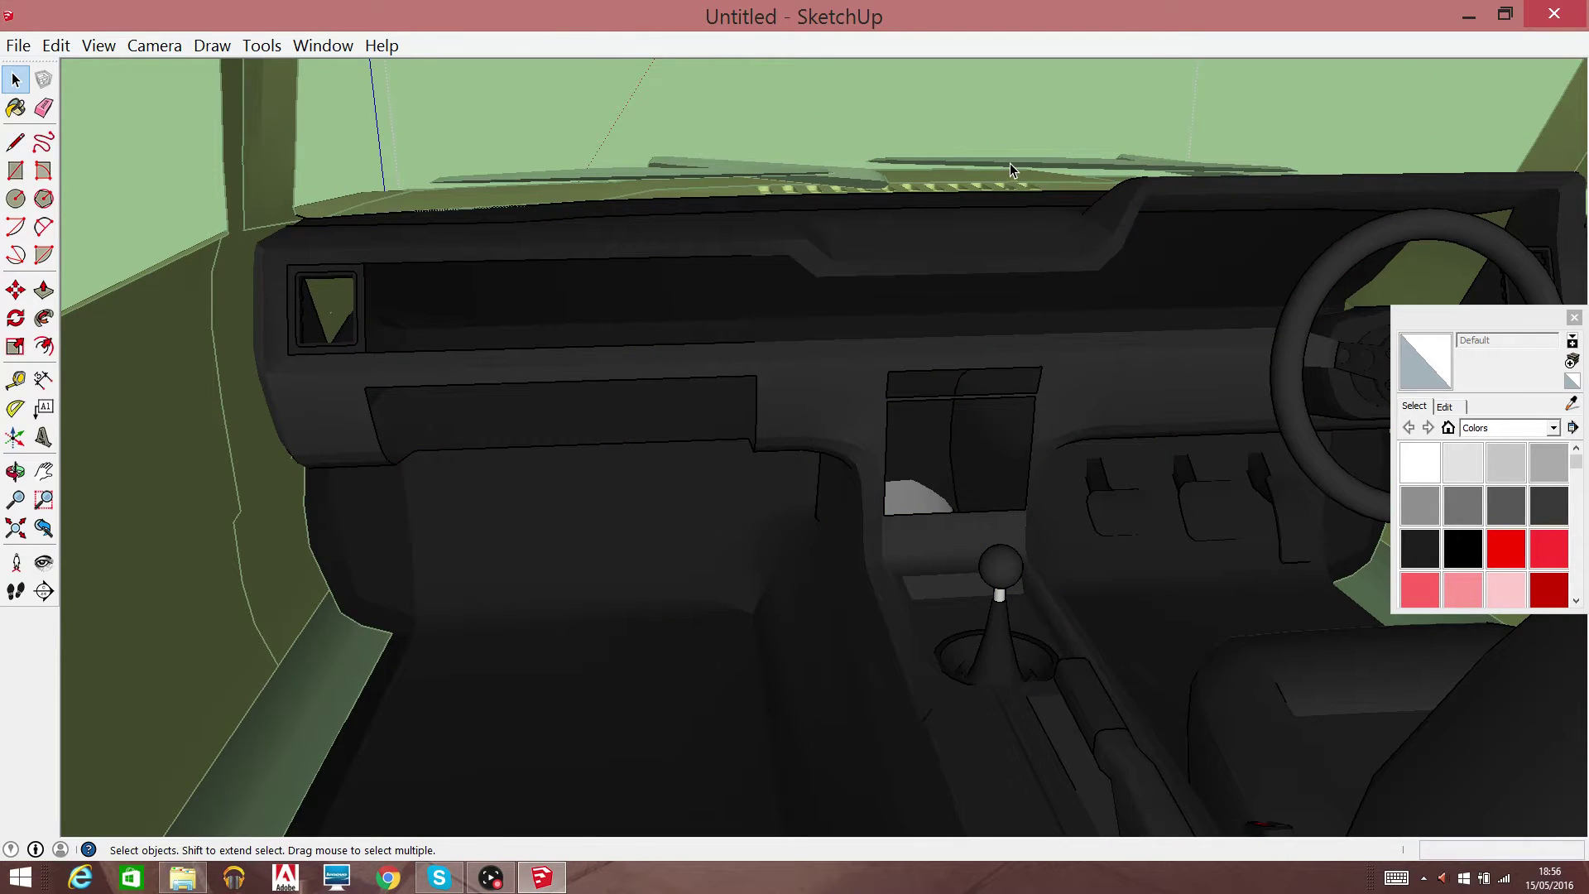
double_click(1009, 162)
right_click(1009, 165)
left_click(1051, 202)
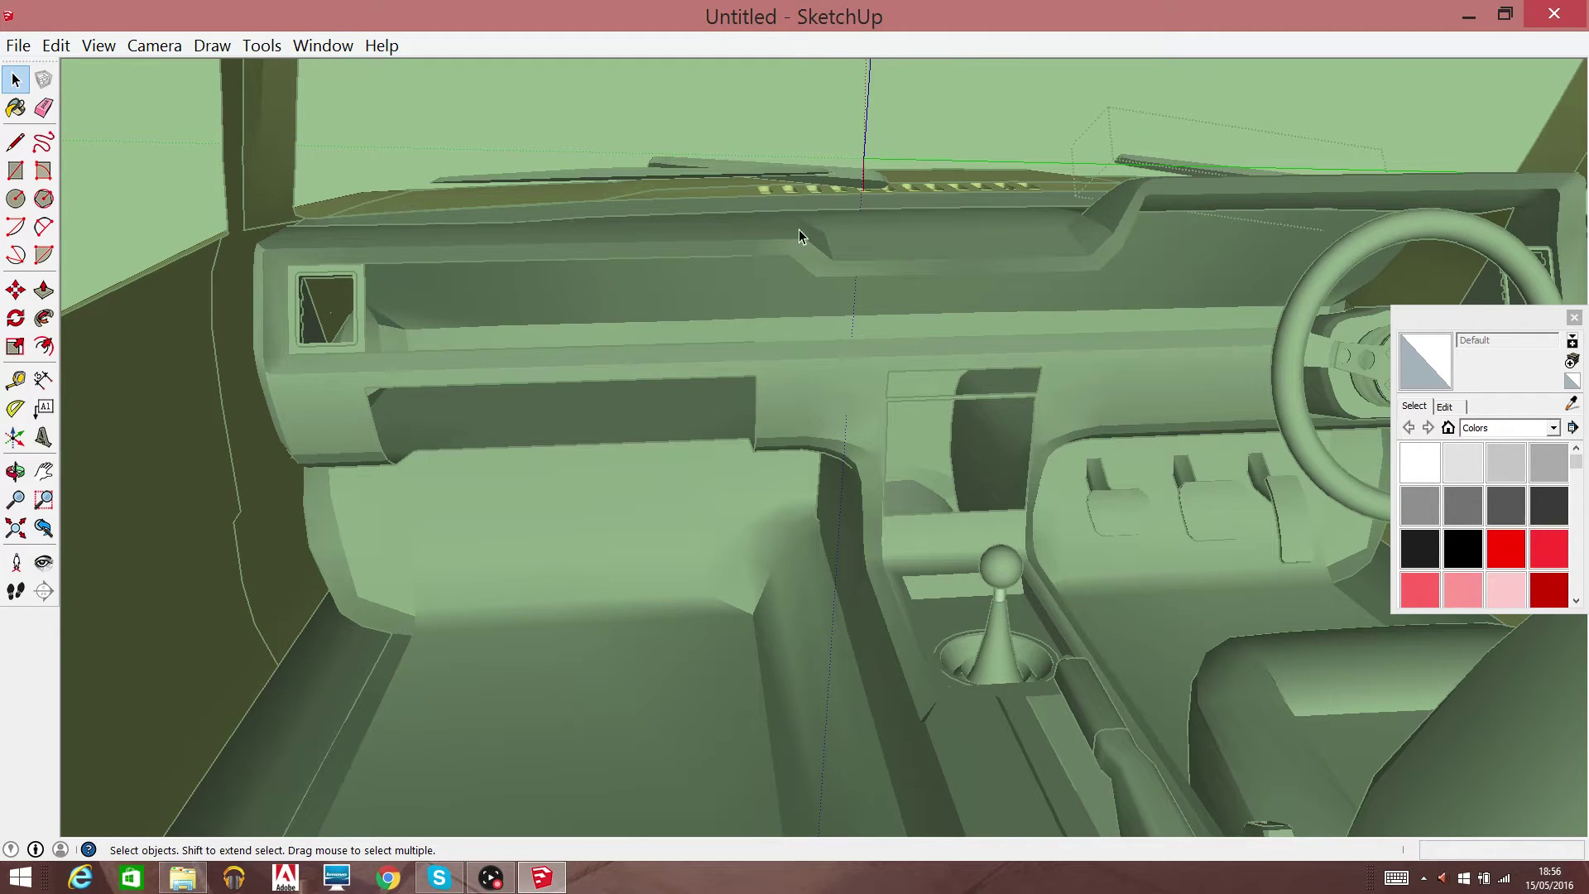
right_click(864, 172)
left_click(902, 189)
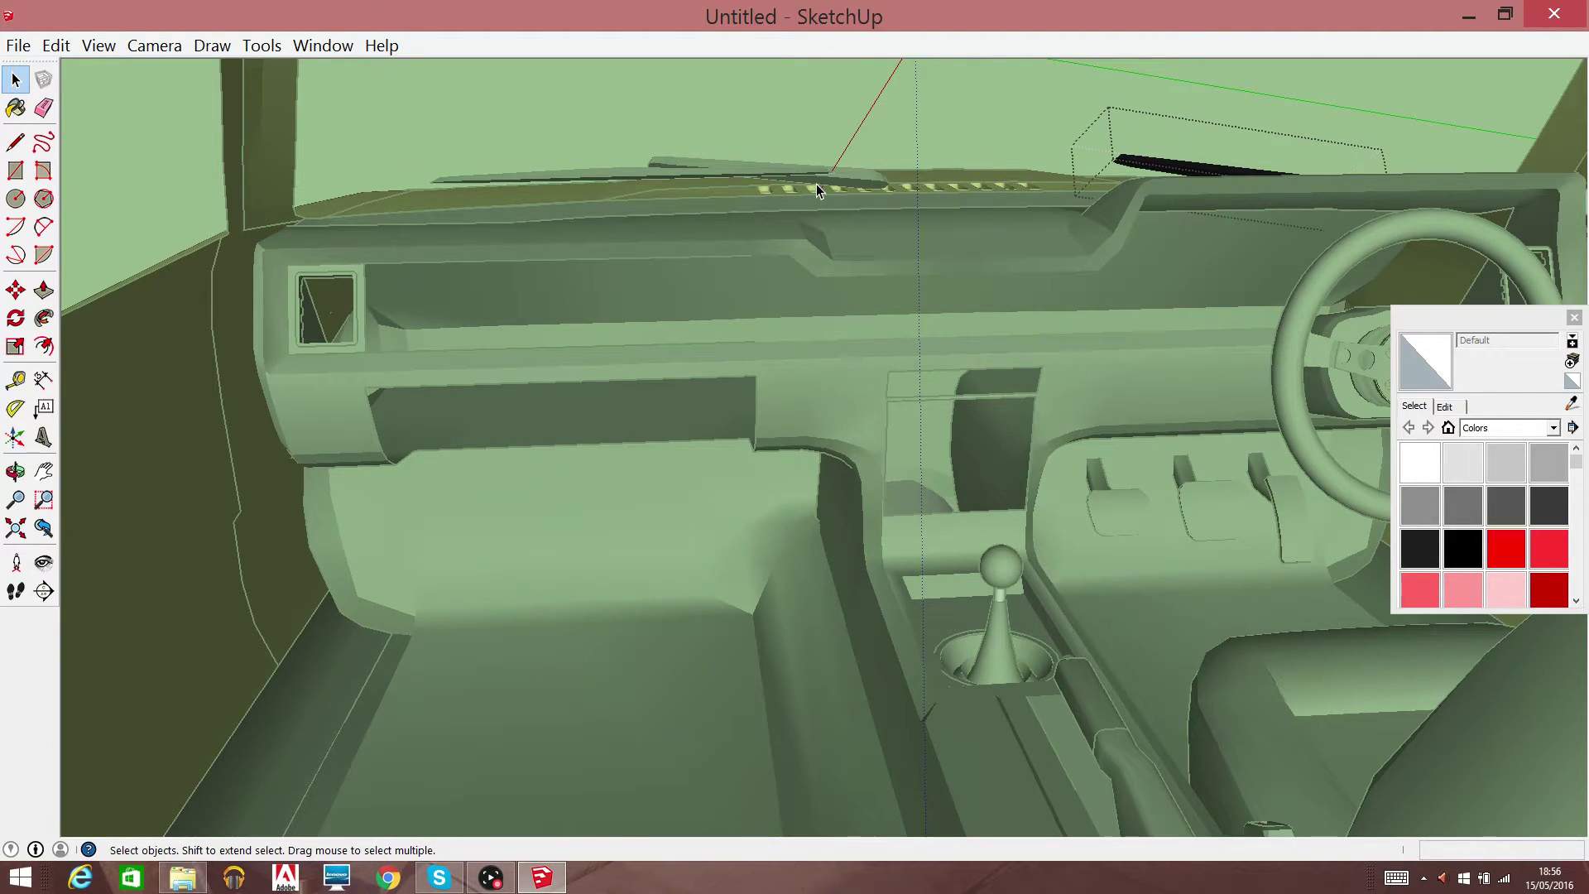
left_click(809, 182)
right_click(809, 182)
left_click(853, 216)
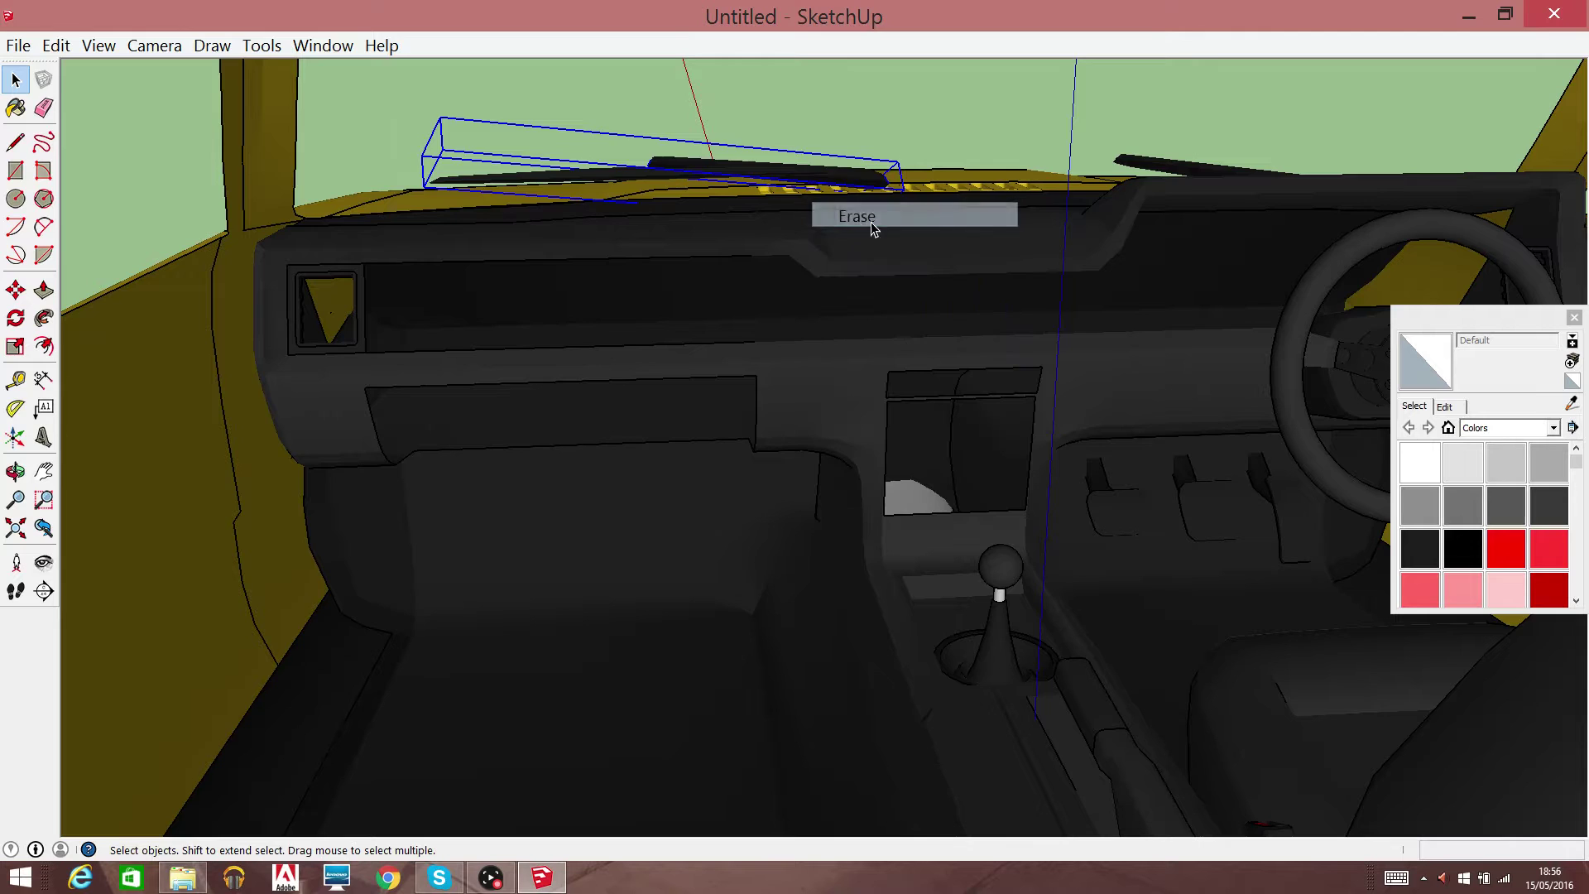
left_click(1160, 172)
right_click(1166, 163)
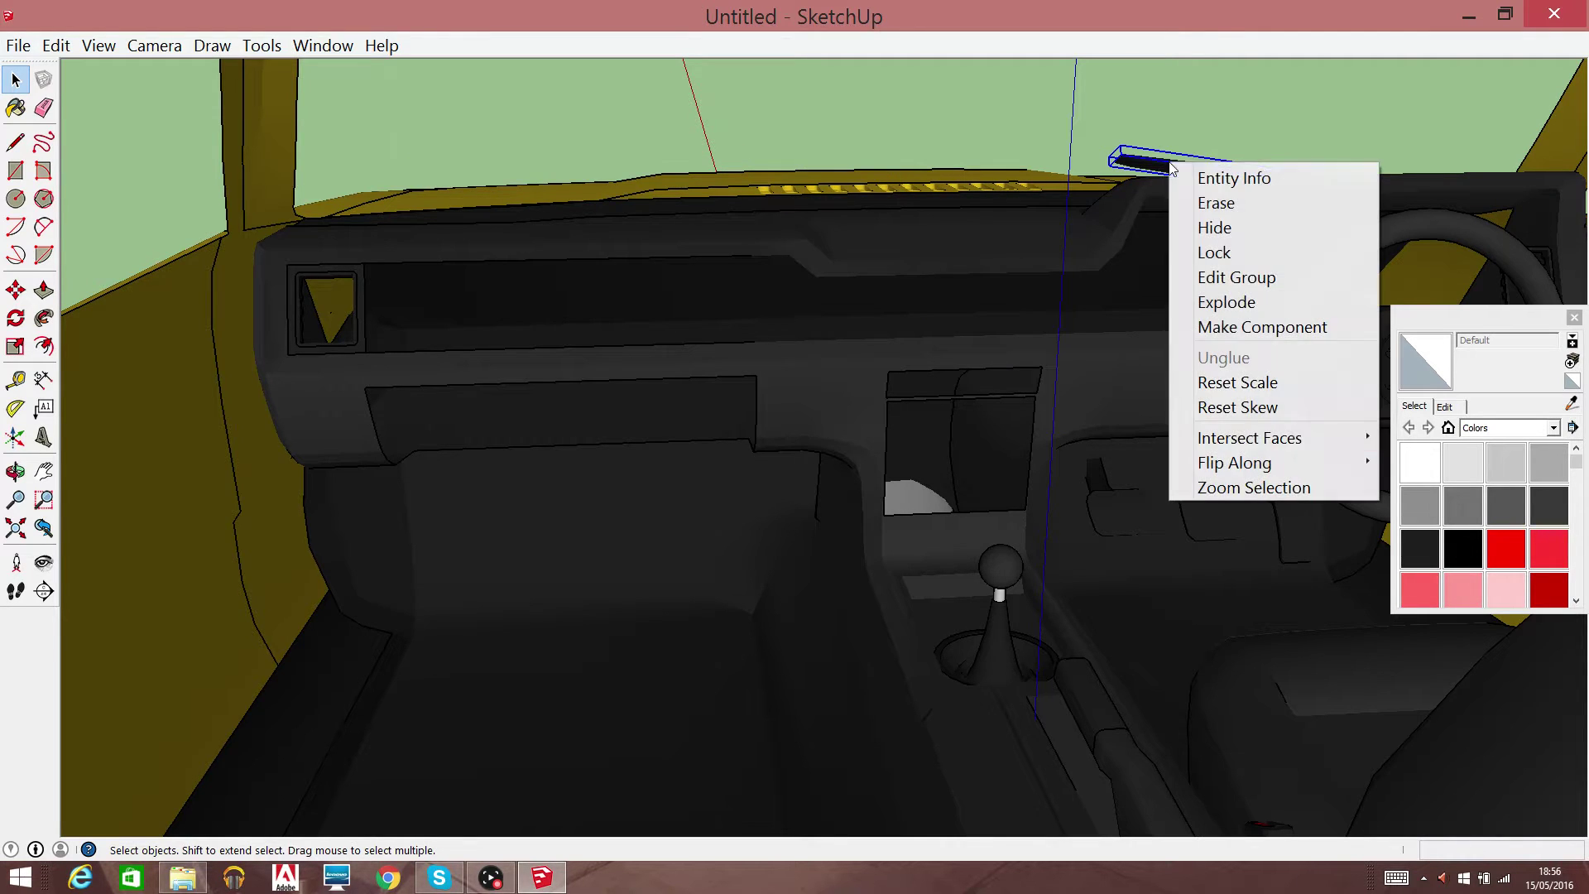
left_click(1204, 202)
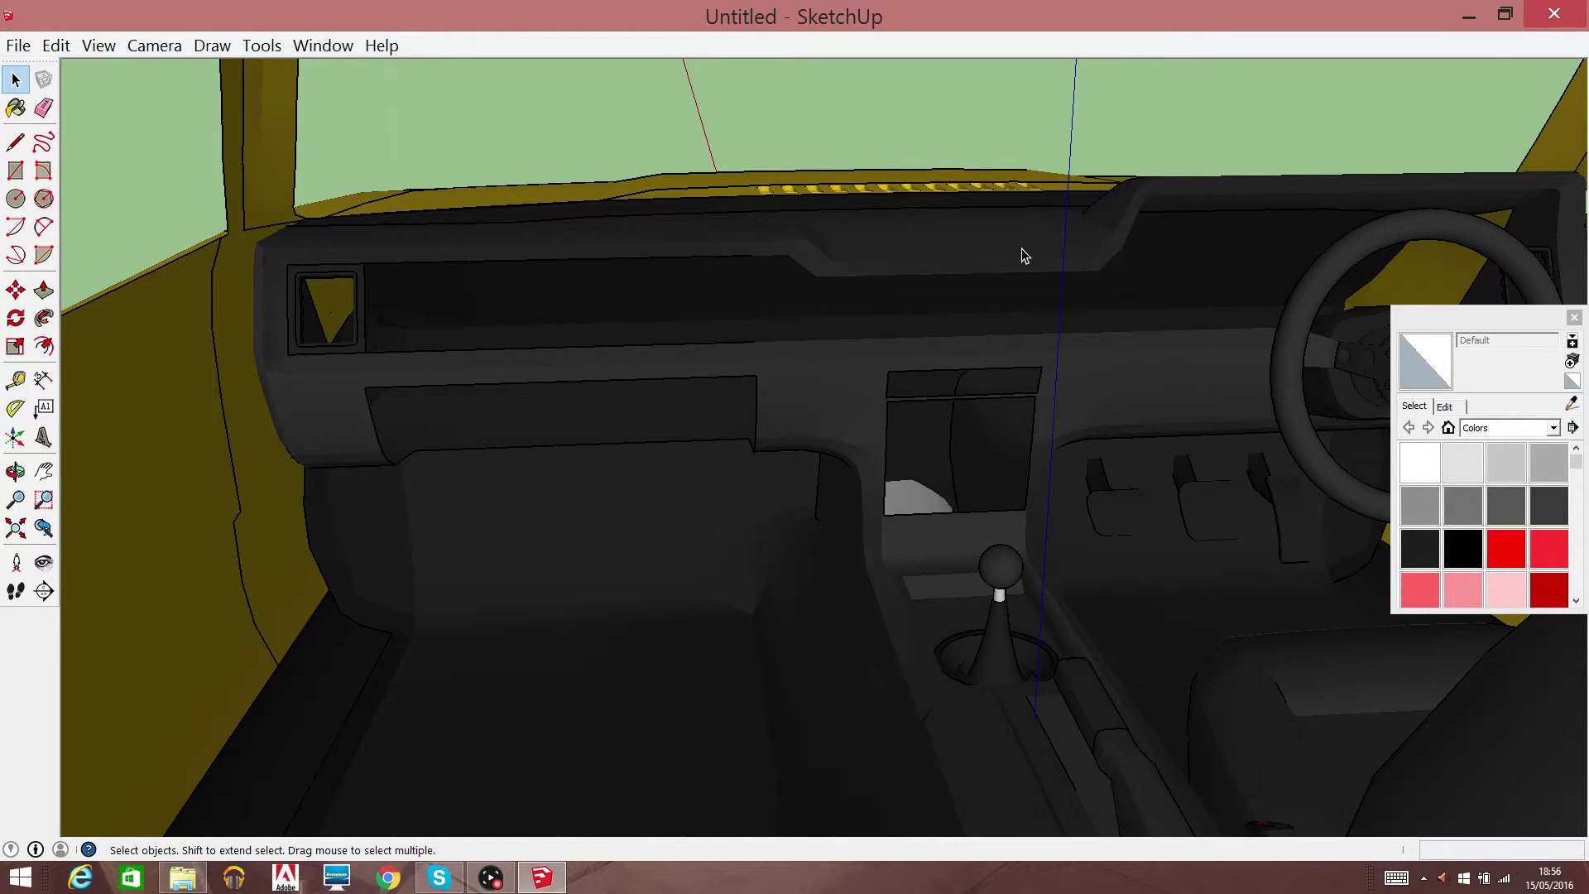
right_click(942, 341)
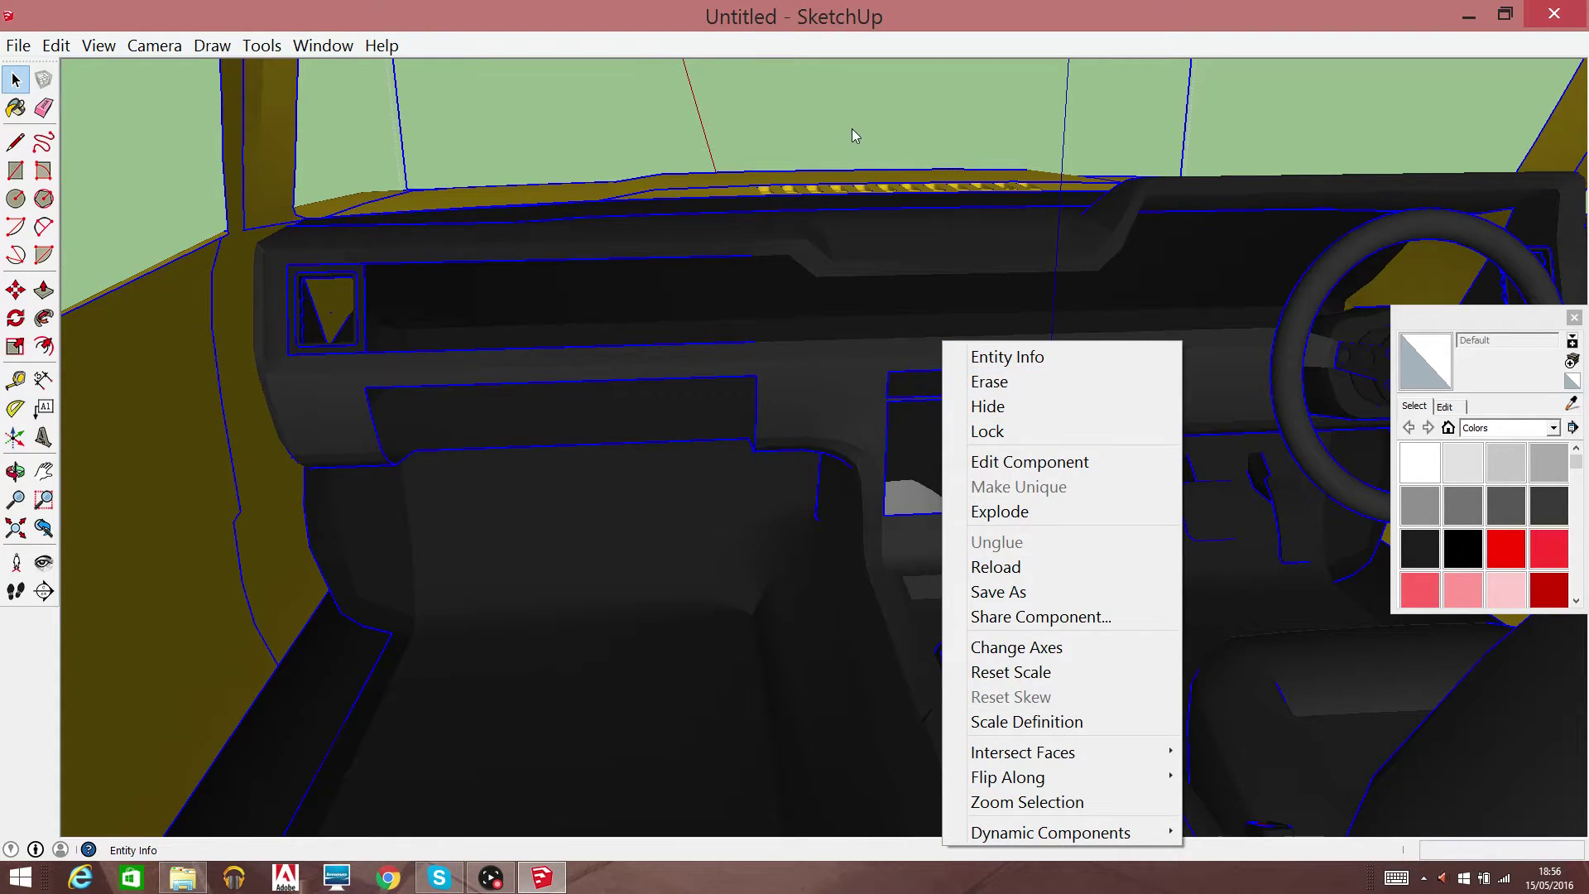
left_click(853, 129)
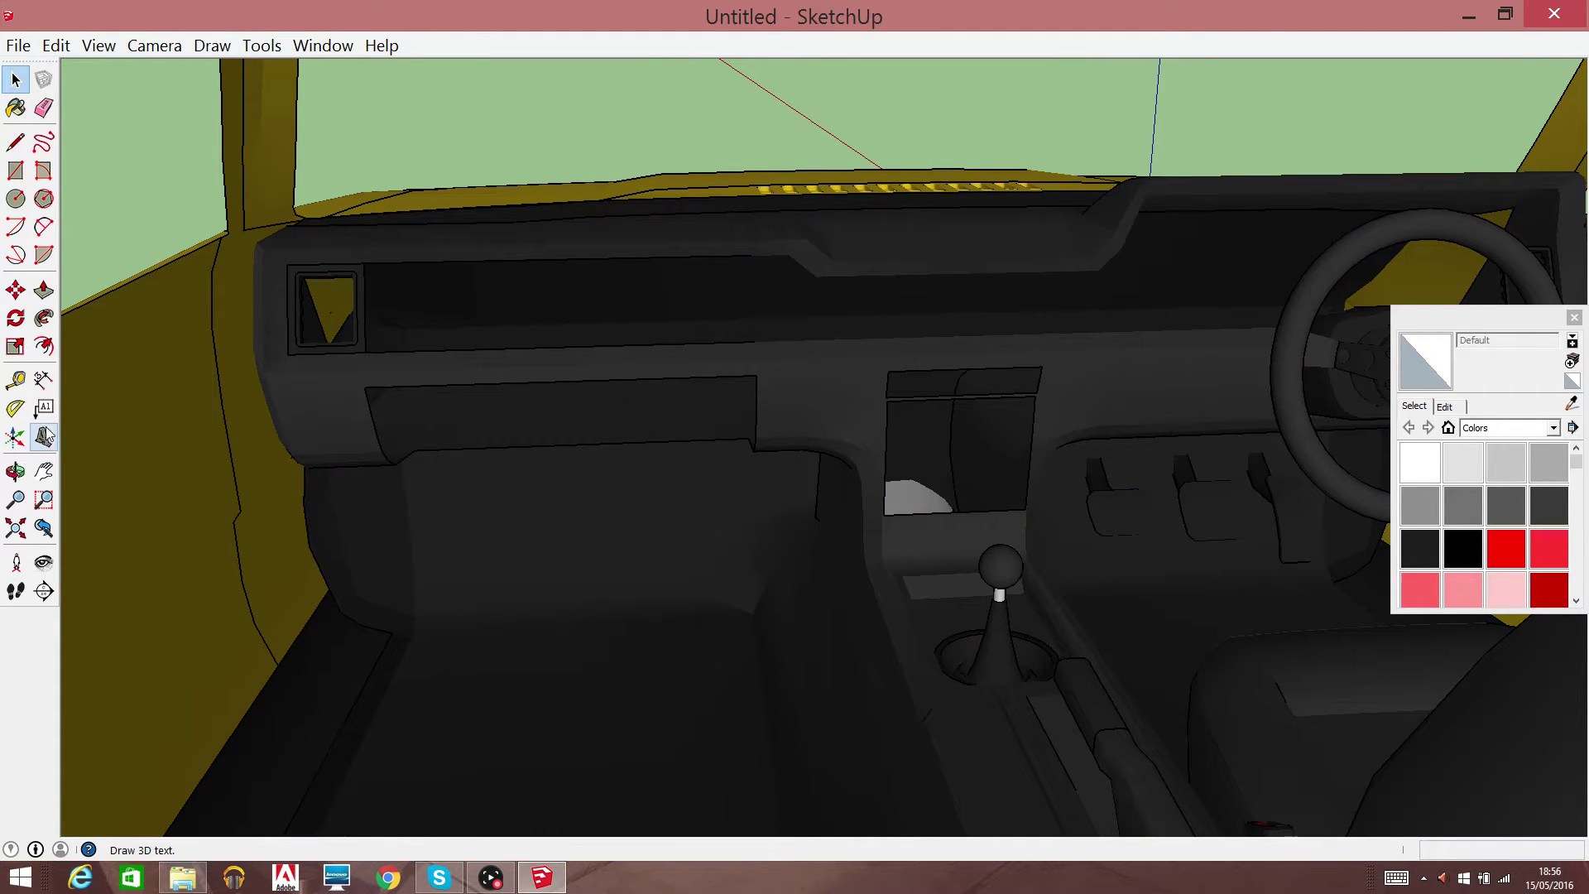
left_click(43, 471)
Turn toward the driver's seat and erase the small part beside the steering wheel
right_click(651, 150)
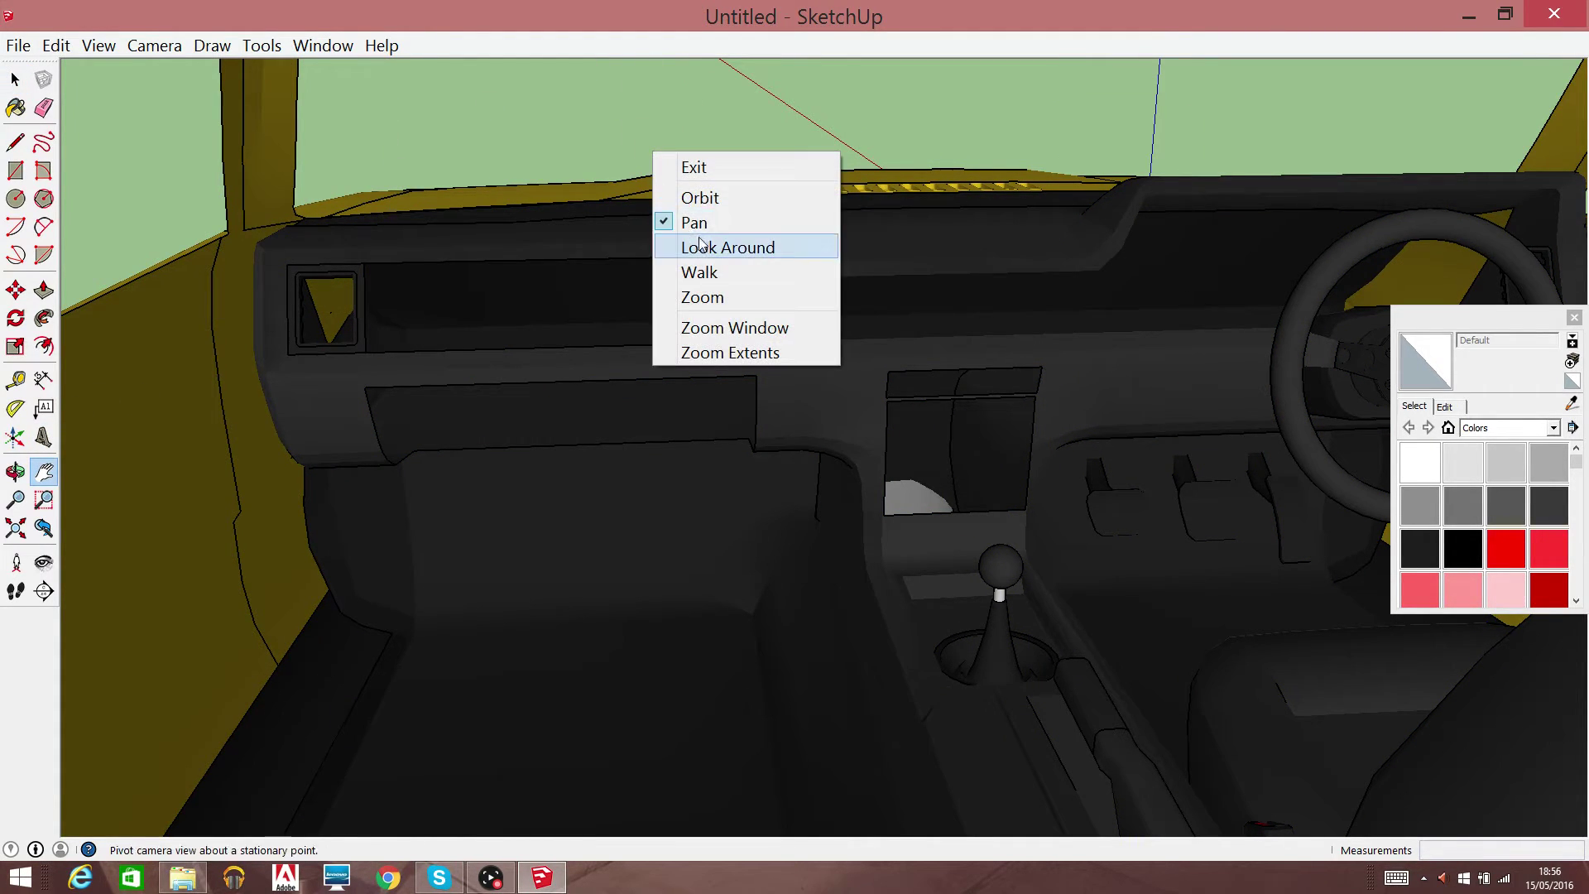
left_click(704, 246)
left_click_drag(711, 413, 1241, 372)
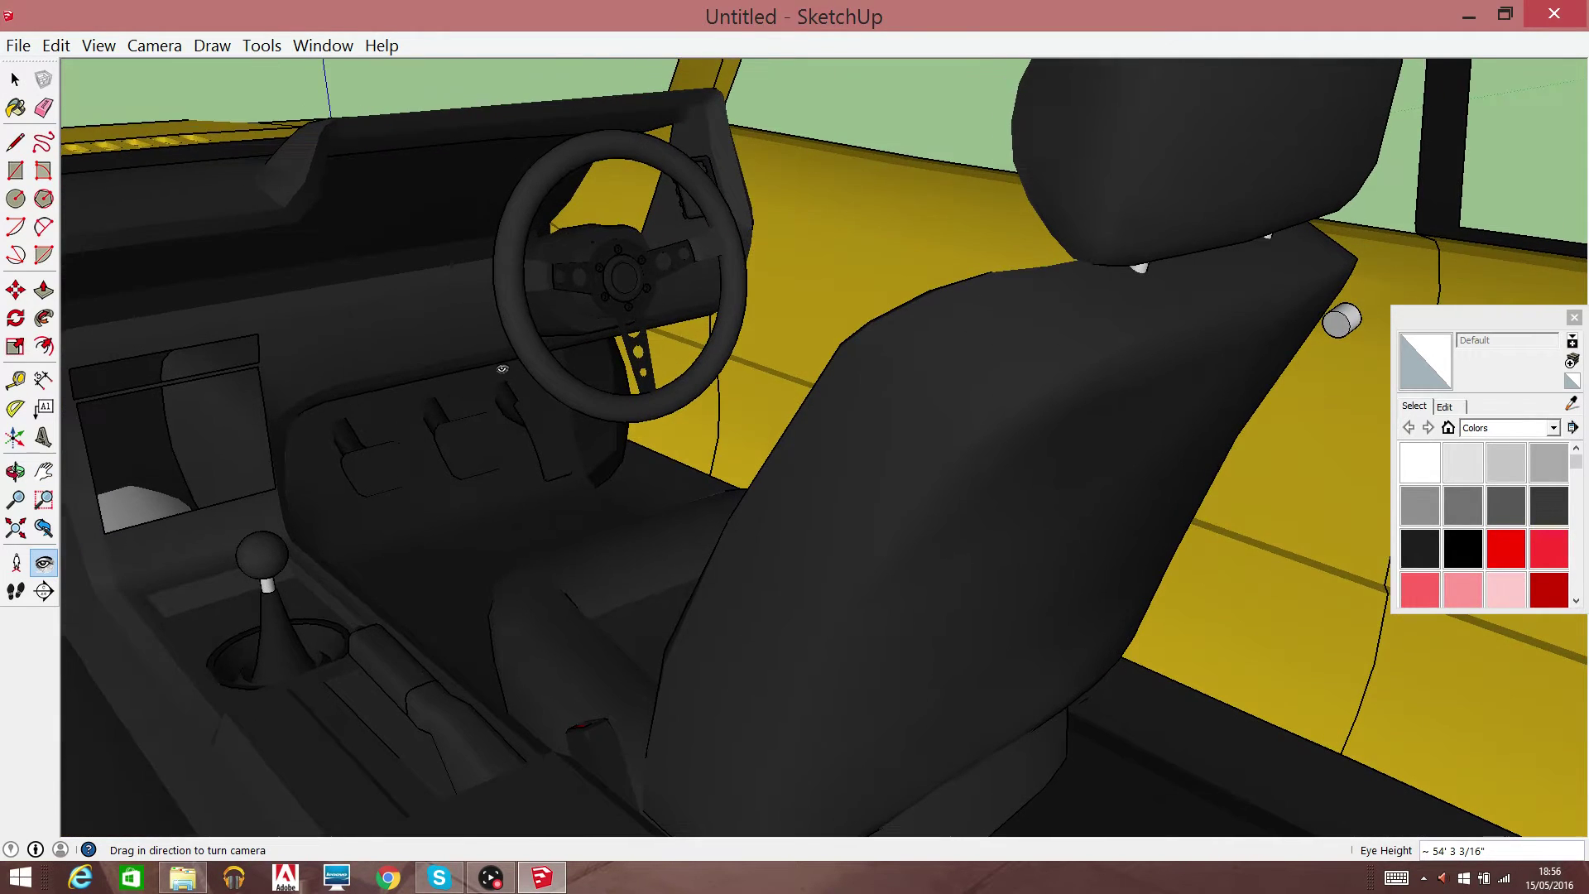
left_click(15, 79)
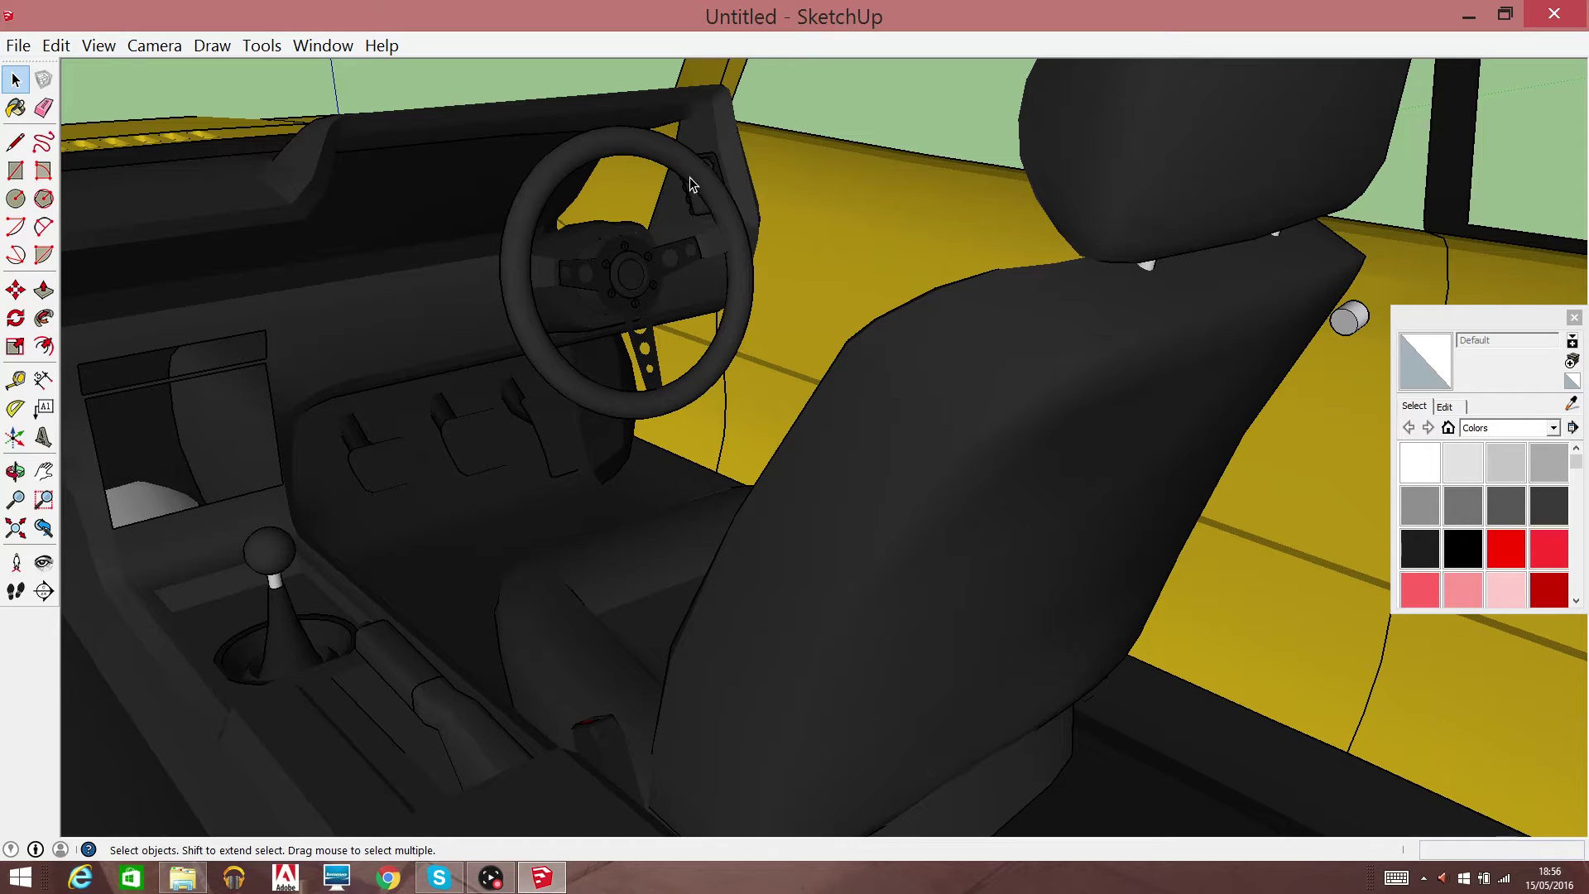
key("ctrl+a")
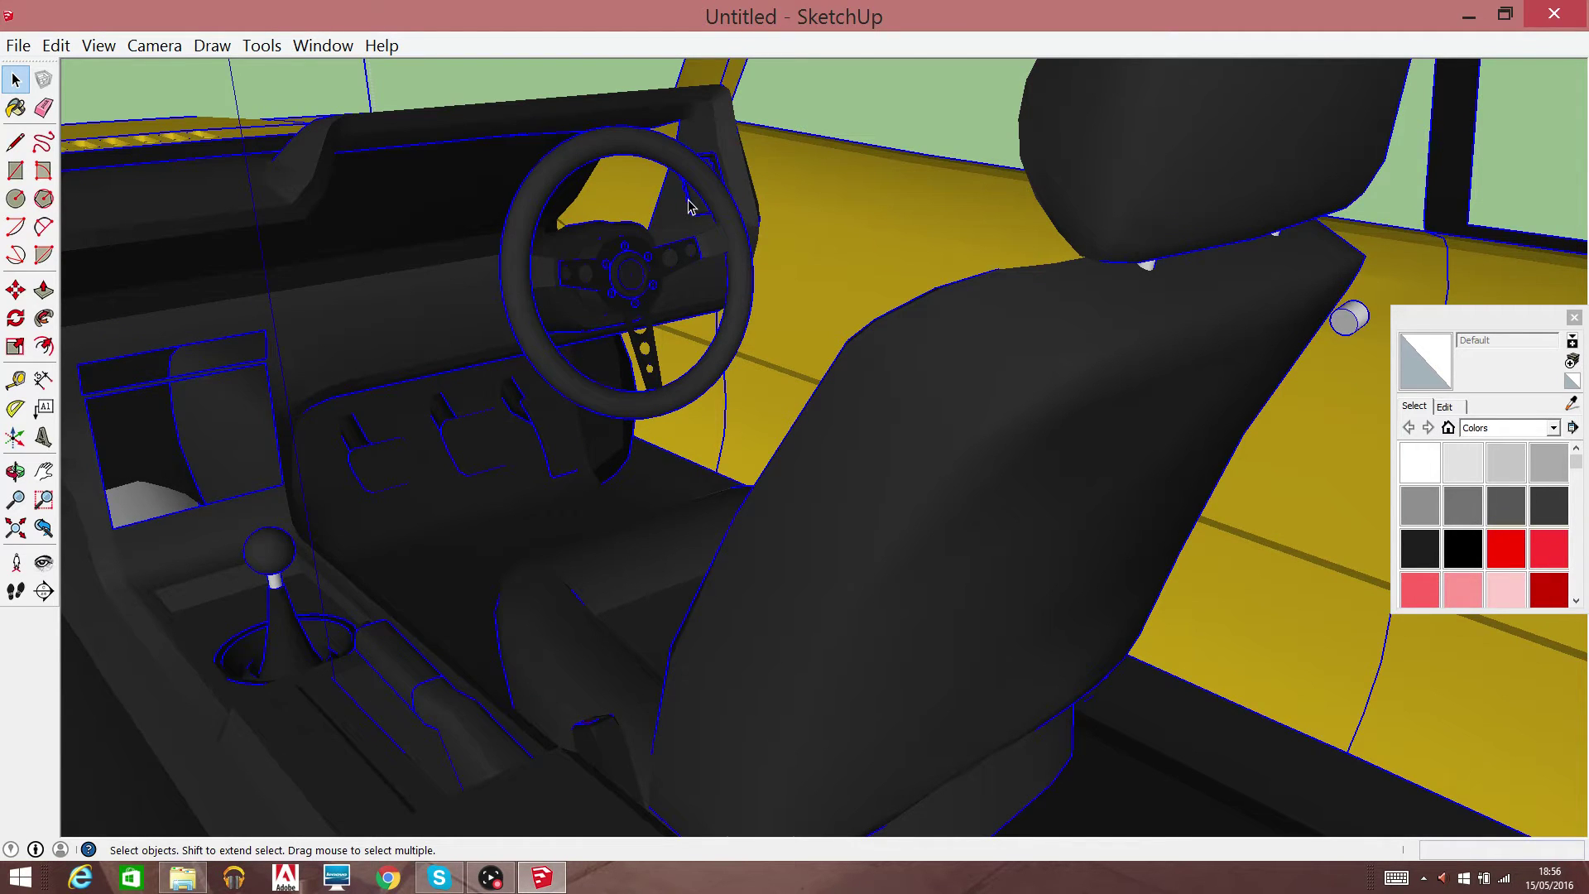
double_click(688, 202)
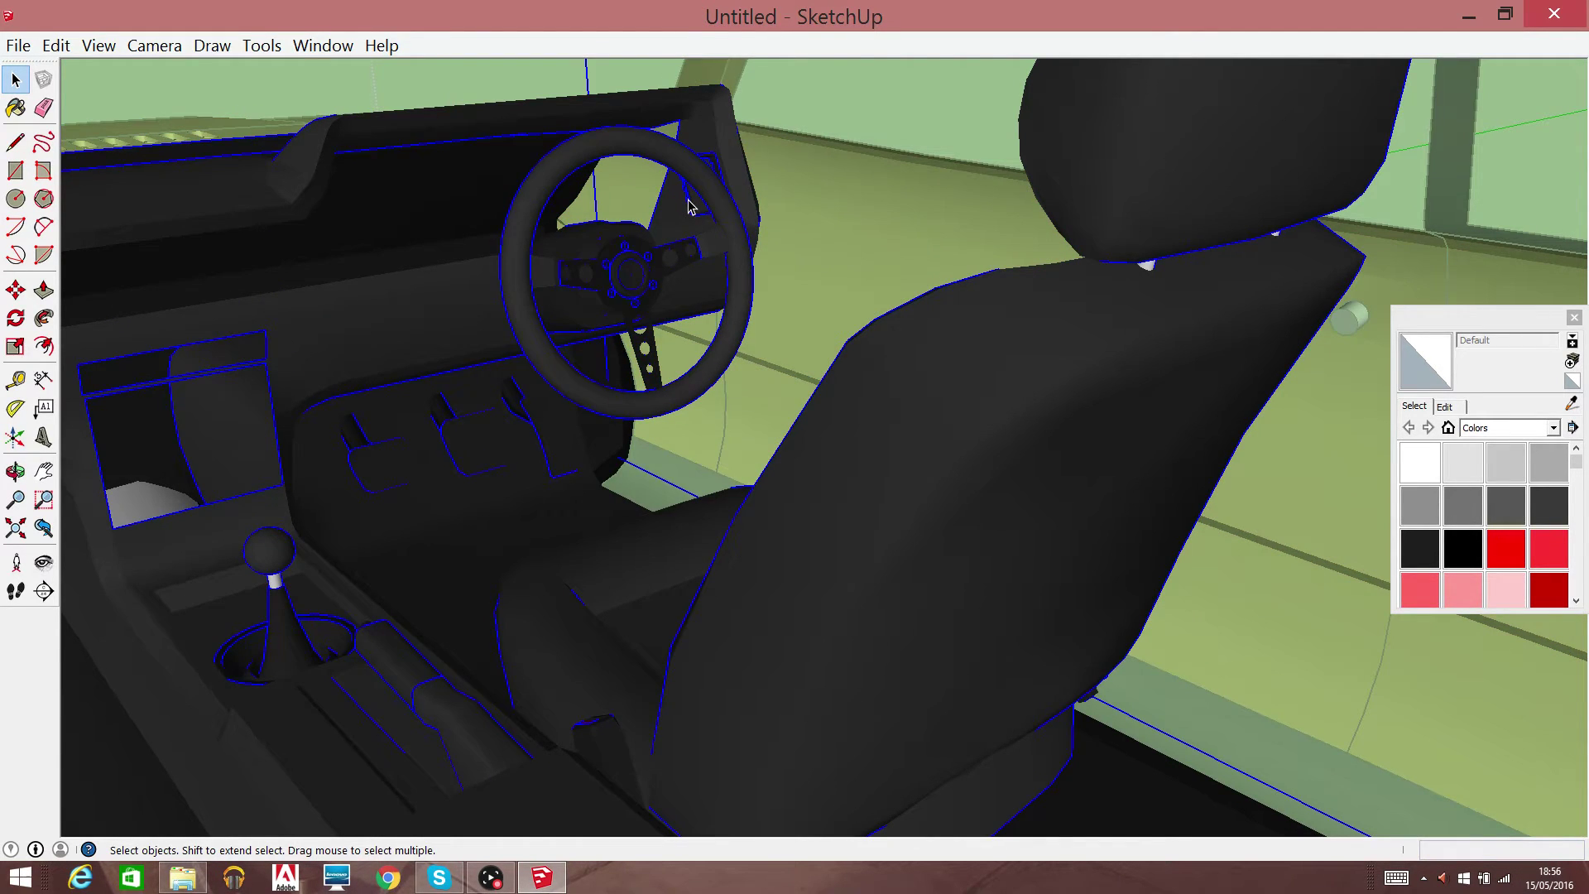
left_click(689, 205)
right_click(692, 205)
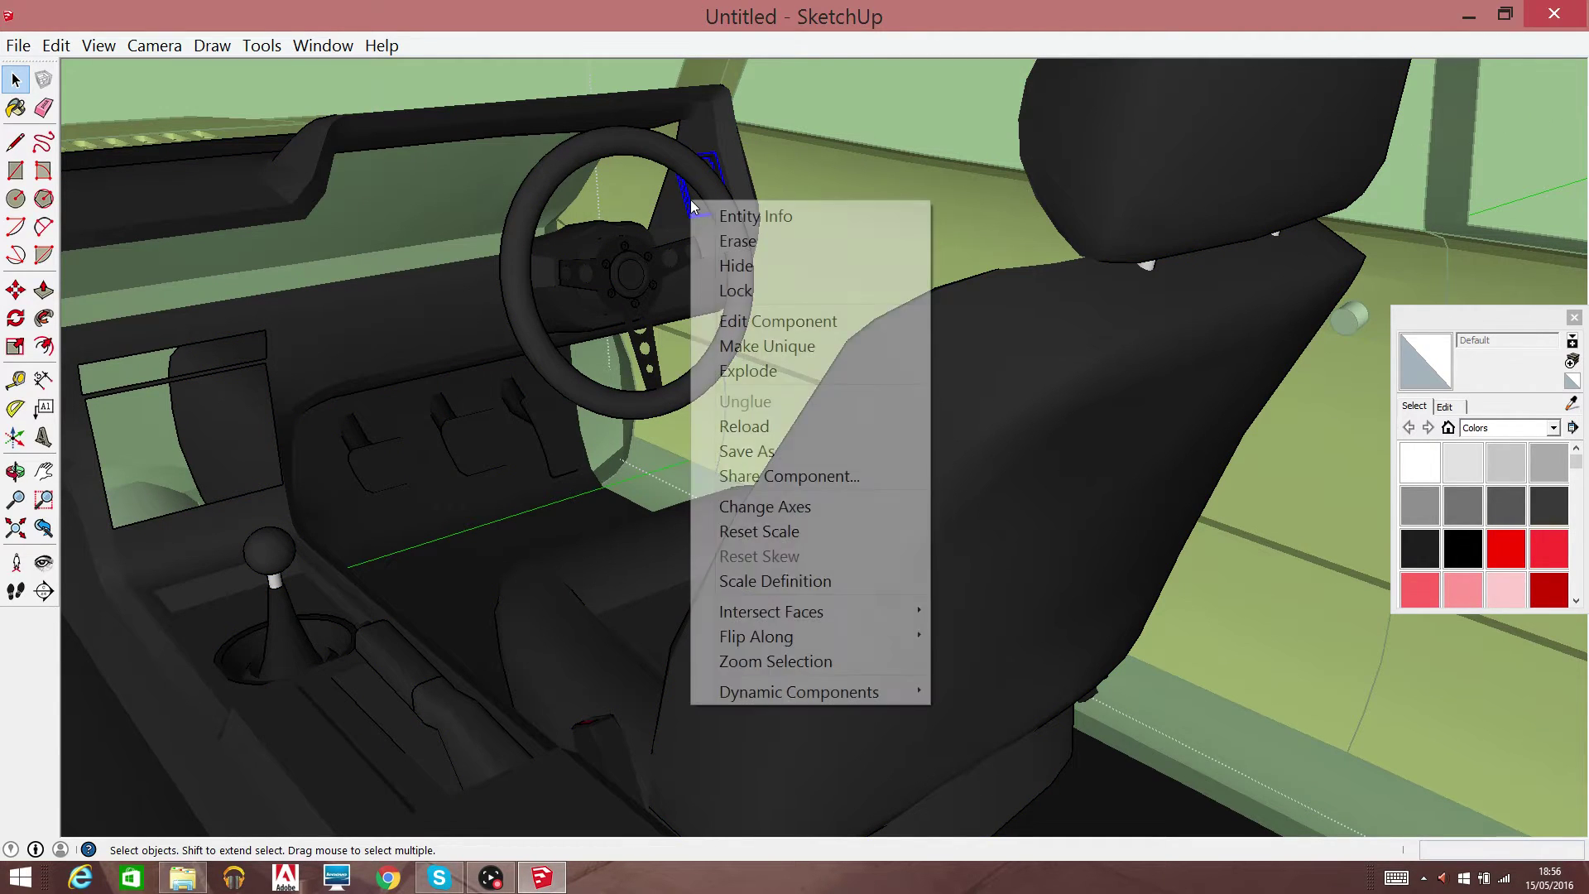
left_click(728, 239)
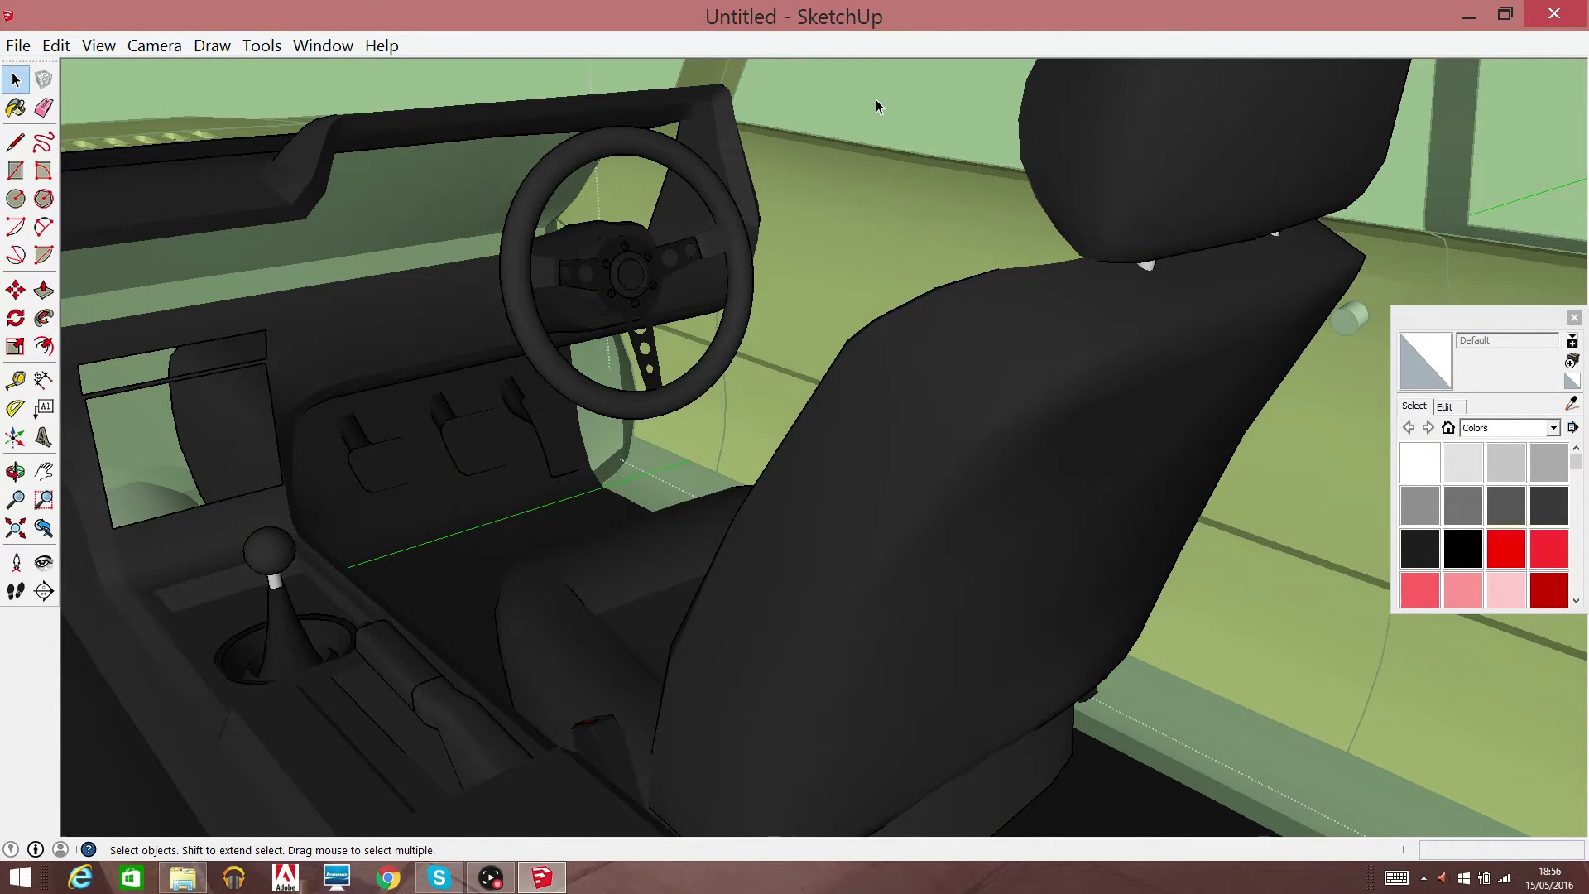
key("Escape")
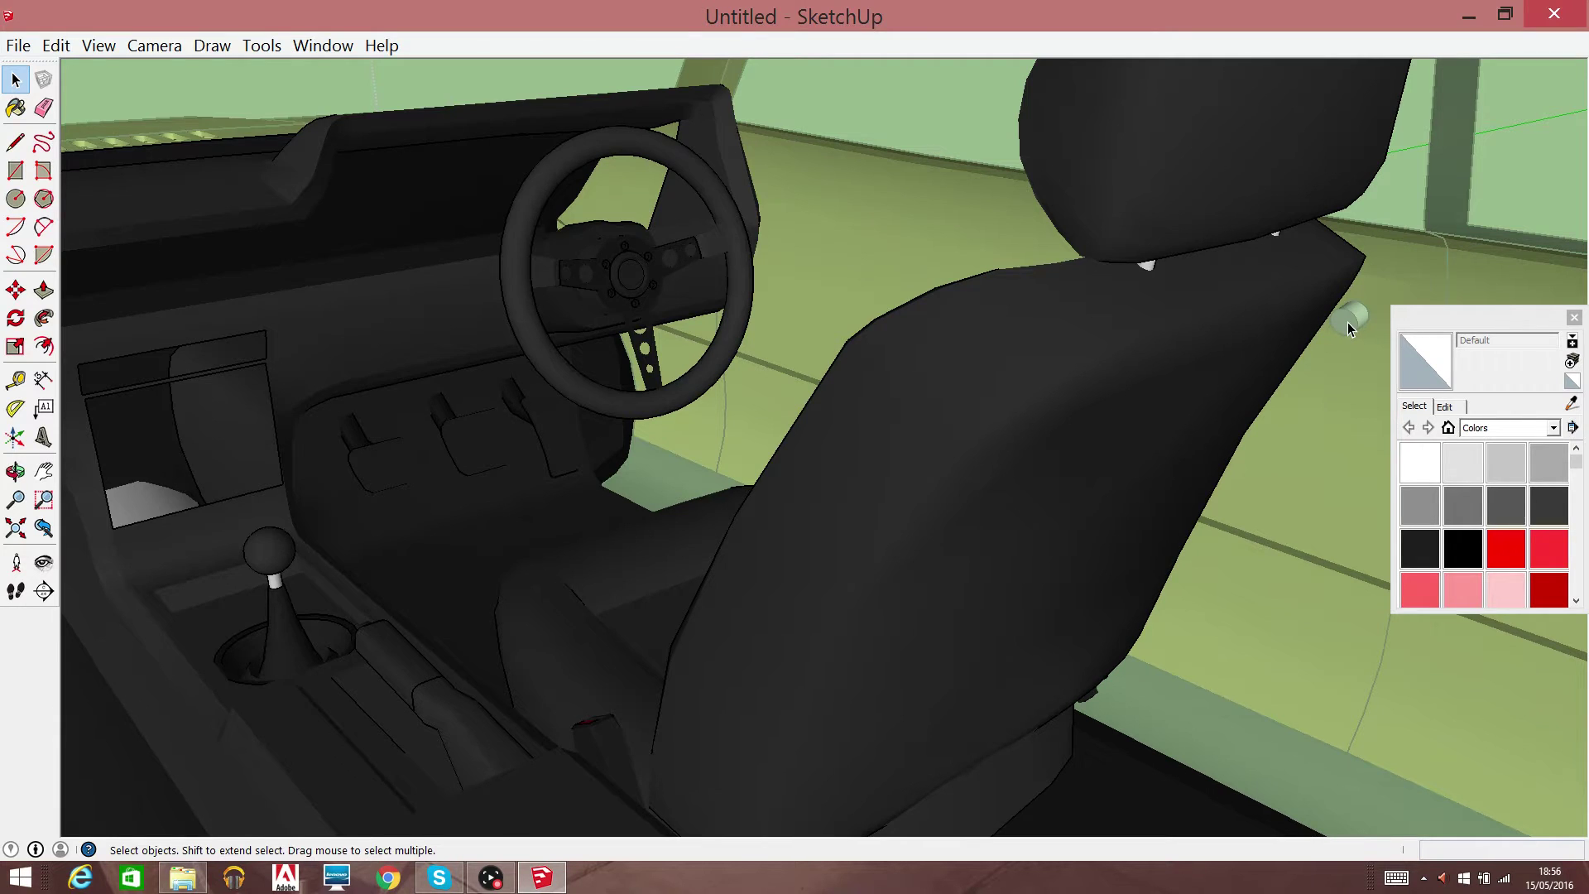
Erase the small cylinder beside the driver's seat
double_click(1347, 323)
left_click(1349, 325)
right_click(1349, 319)
left_click(1403, 357)
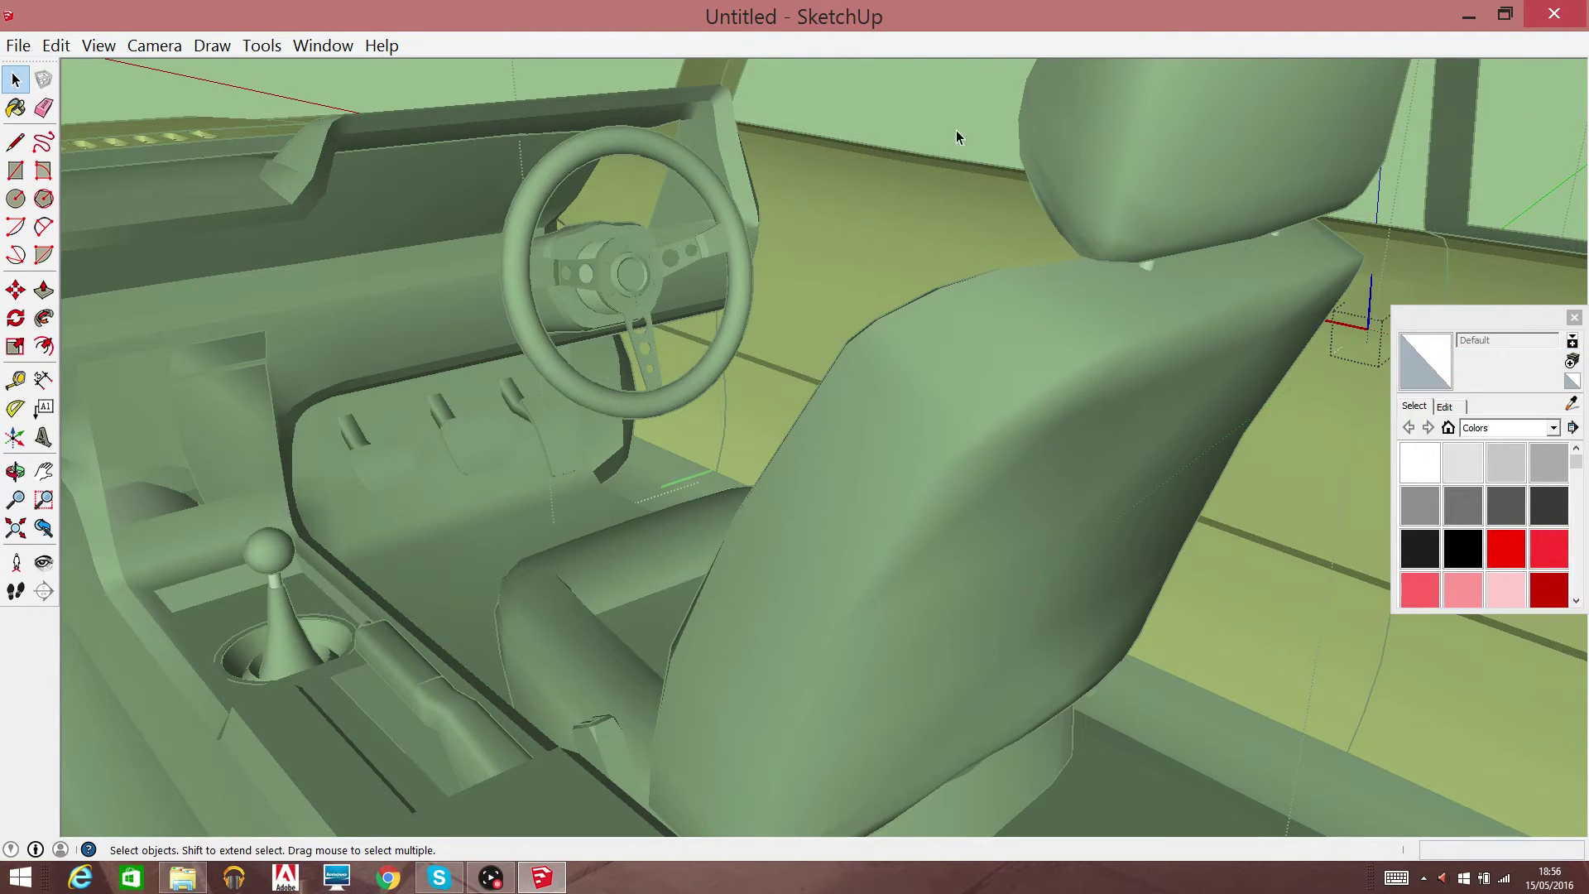
key("Escape")
Pan and look around toward the windshield and mirror
left_click(43, 471)
left_click_drag(442, 331, 485, 438)
right_click(490, 439)
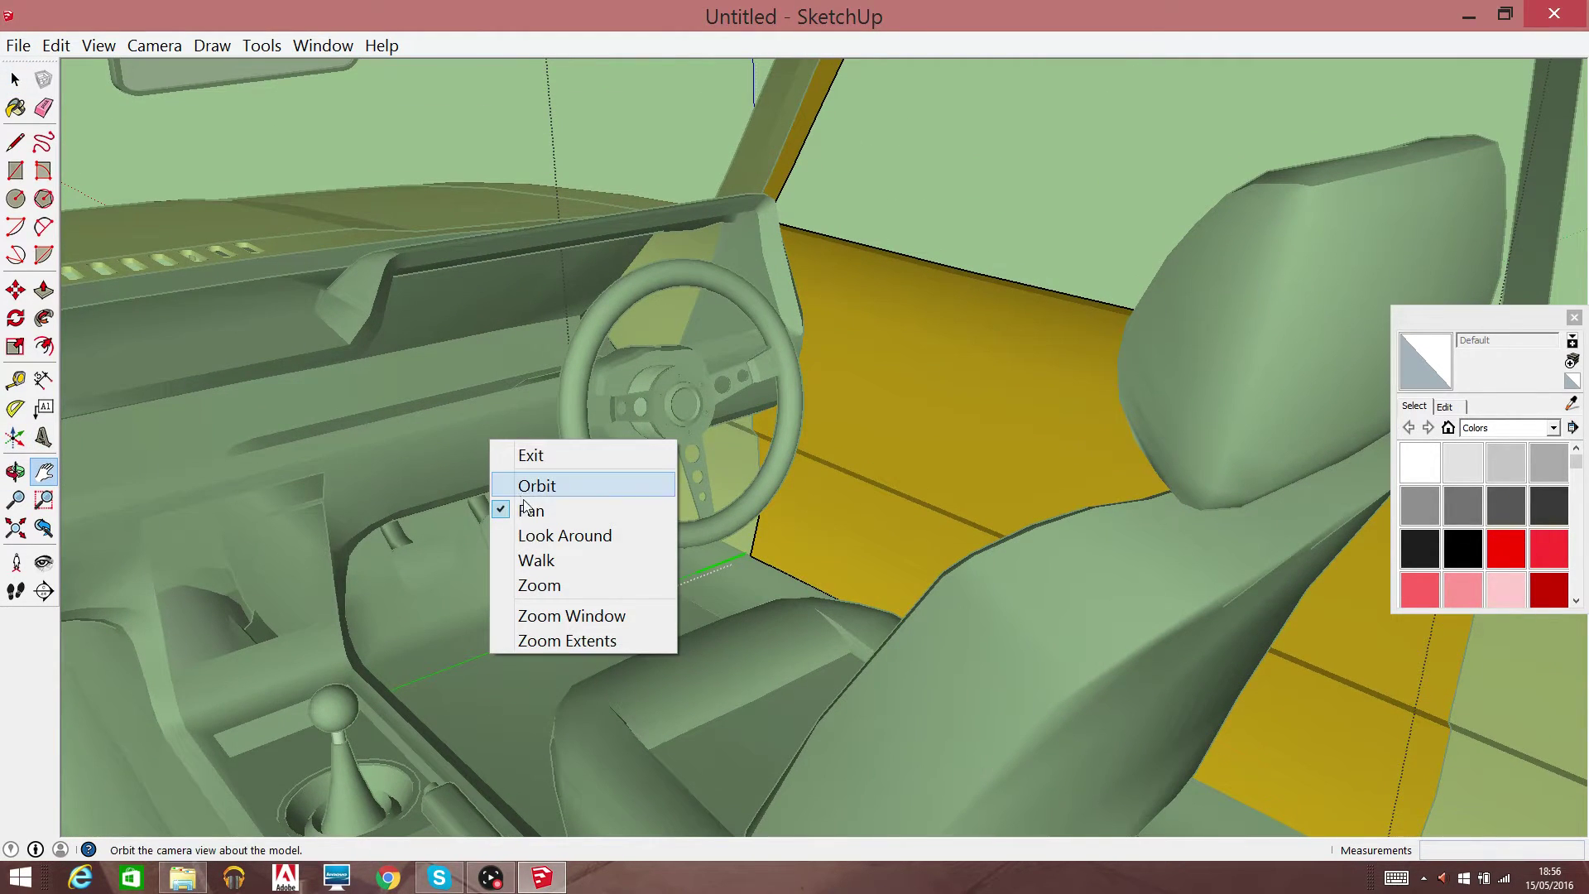
left_click(518, 535)
left_click_drag(432, 456, 263, 323)
key("space")
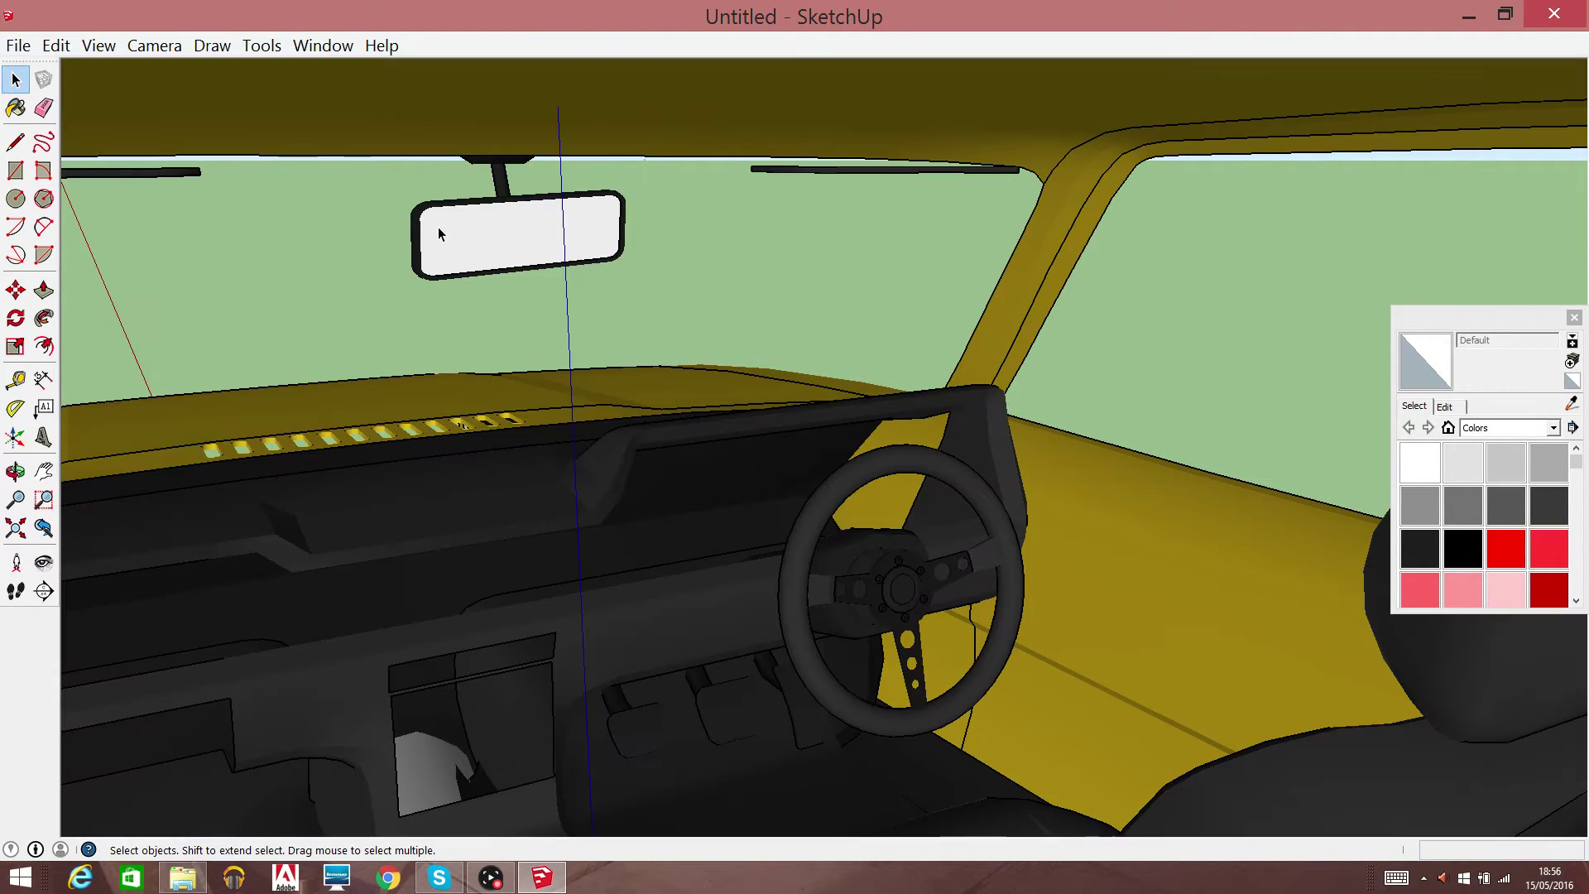
Erase the rear-view mirror inside the interior component
left_click(441, 230)
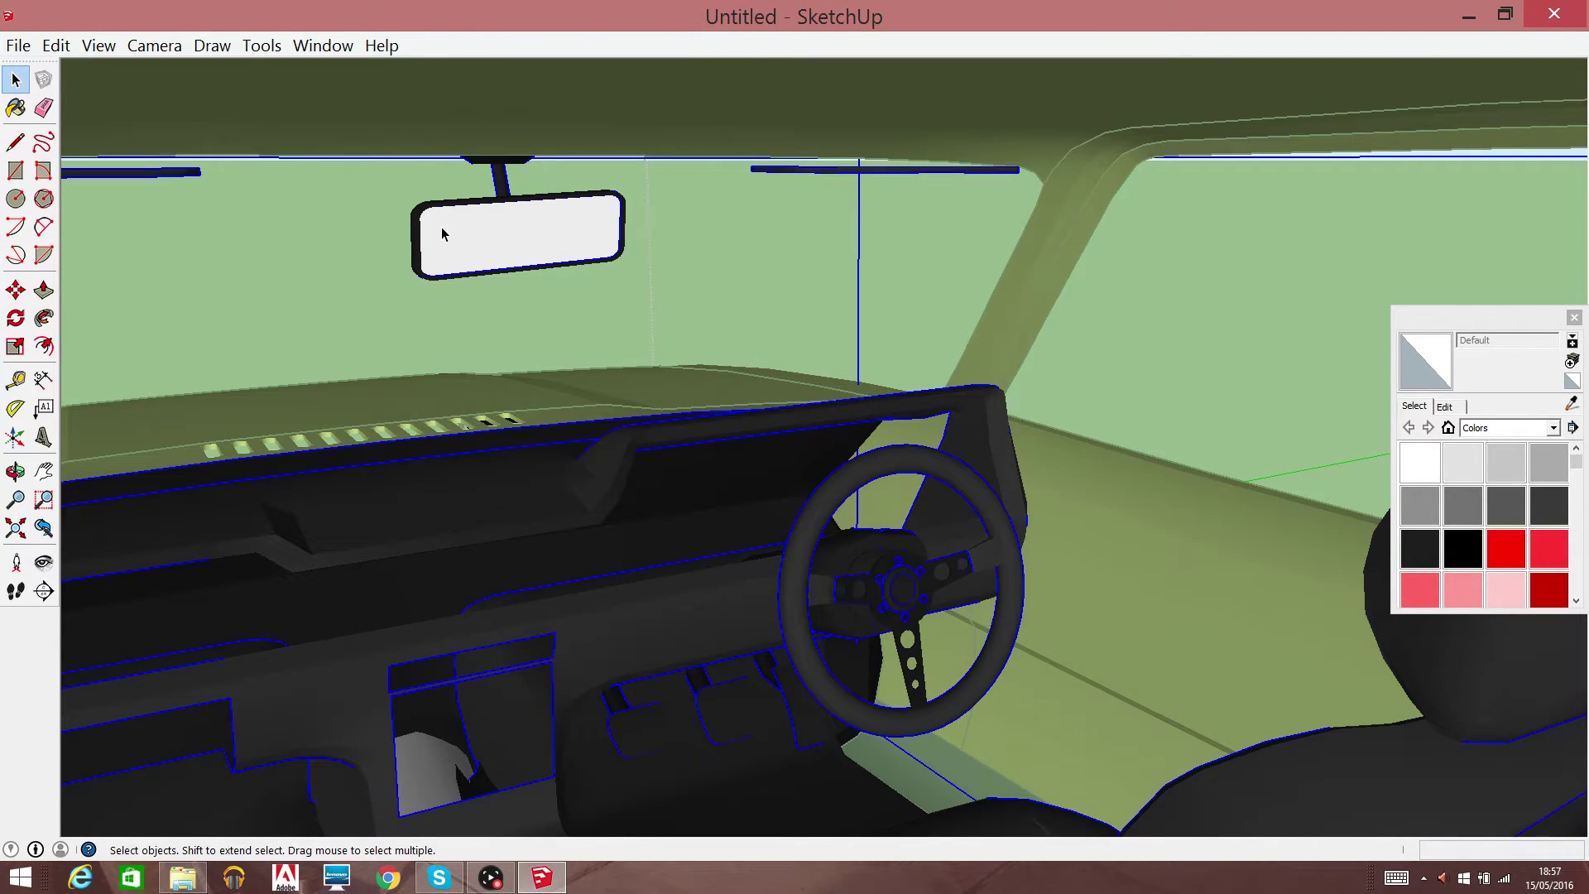
double_click(442, 235)
right_click(492, 259)
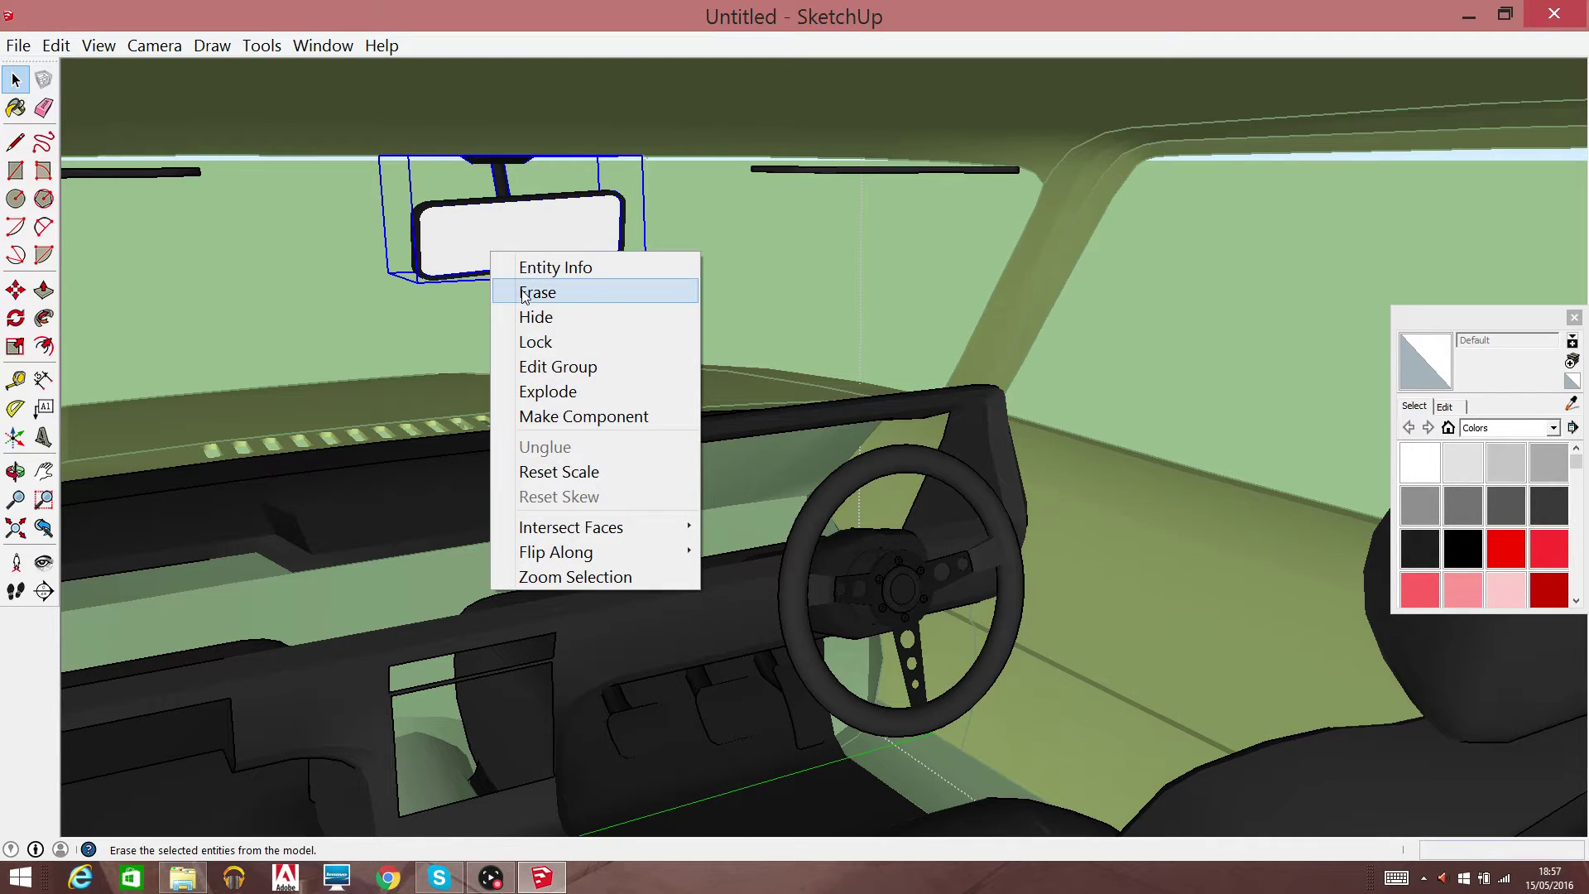
left_click(526, 294)
left_click(225, 281)
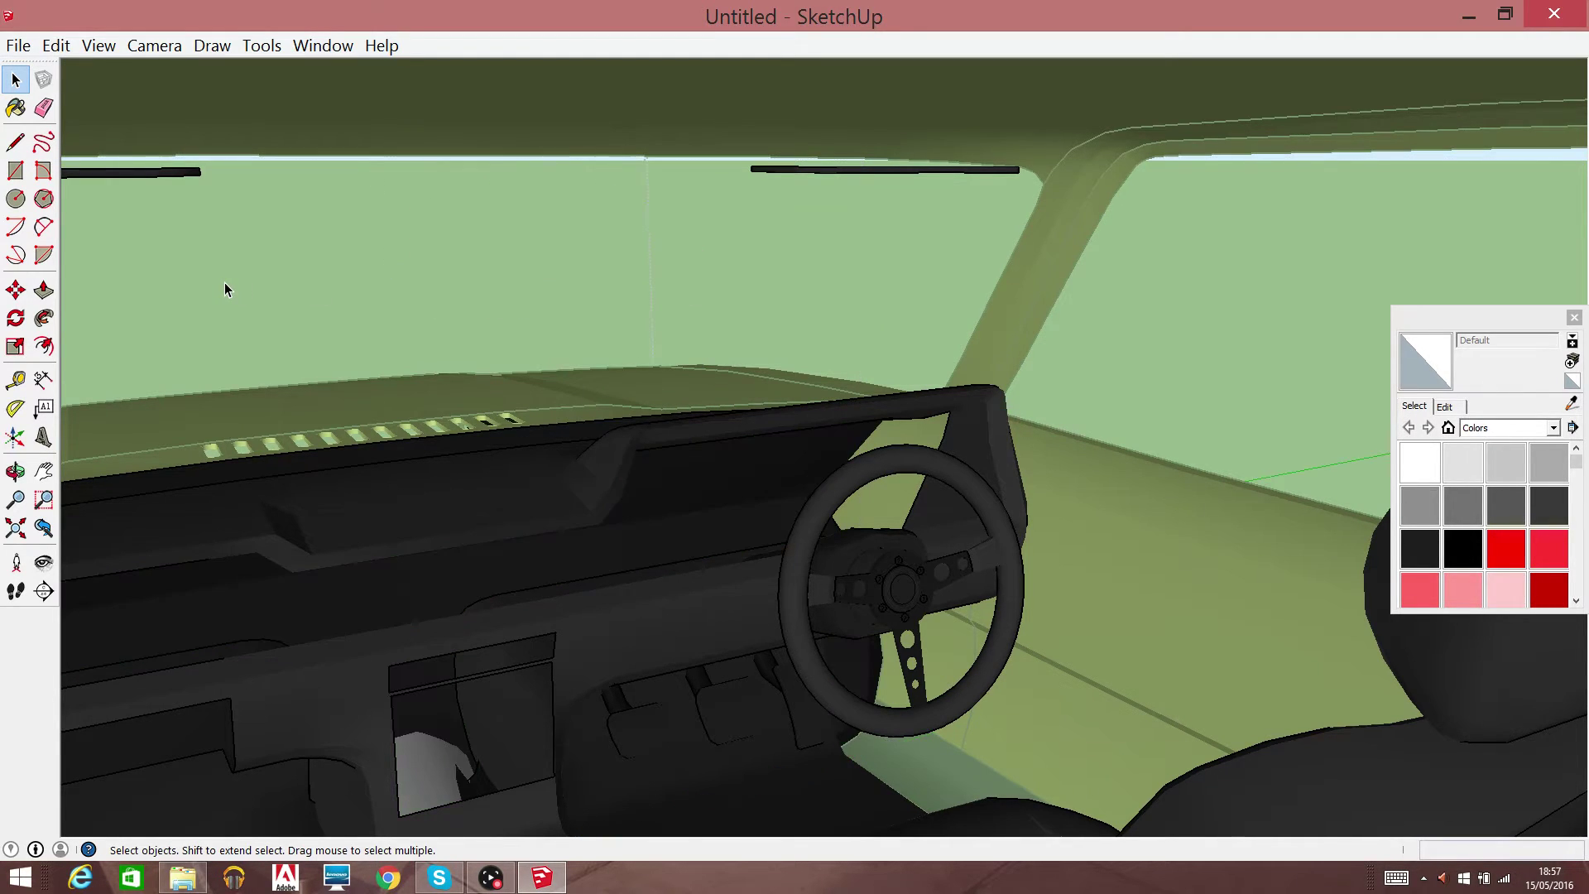
right_click(506, 256)
left_click(418, 281)
Look toward the left windscreen pillar and erase the left wiper bar
left_click(44, 471)
right_click(478, 337)
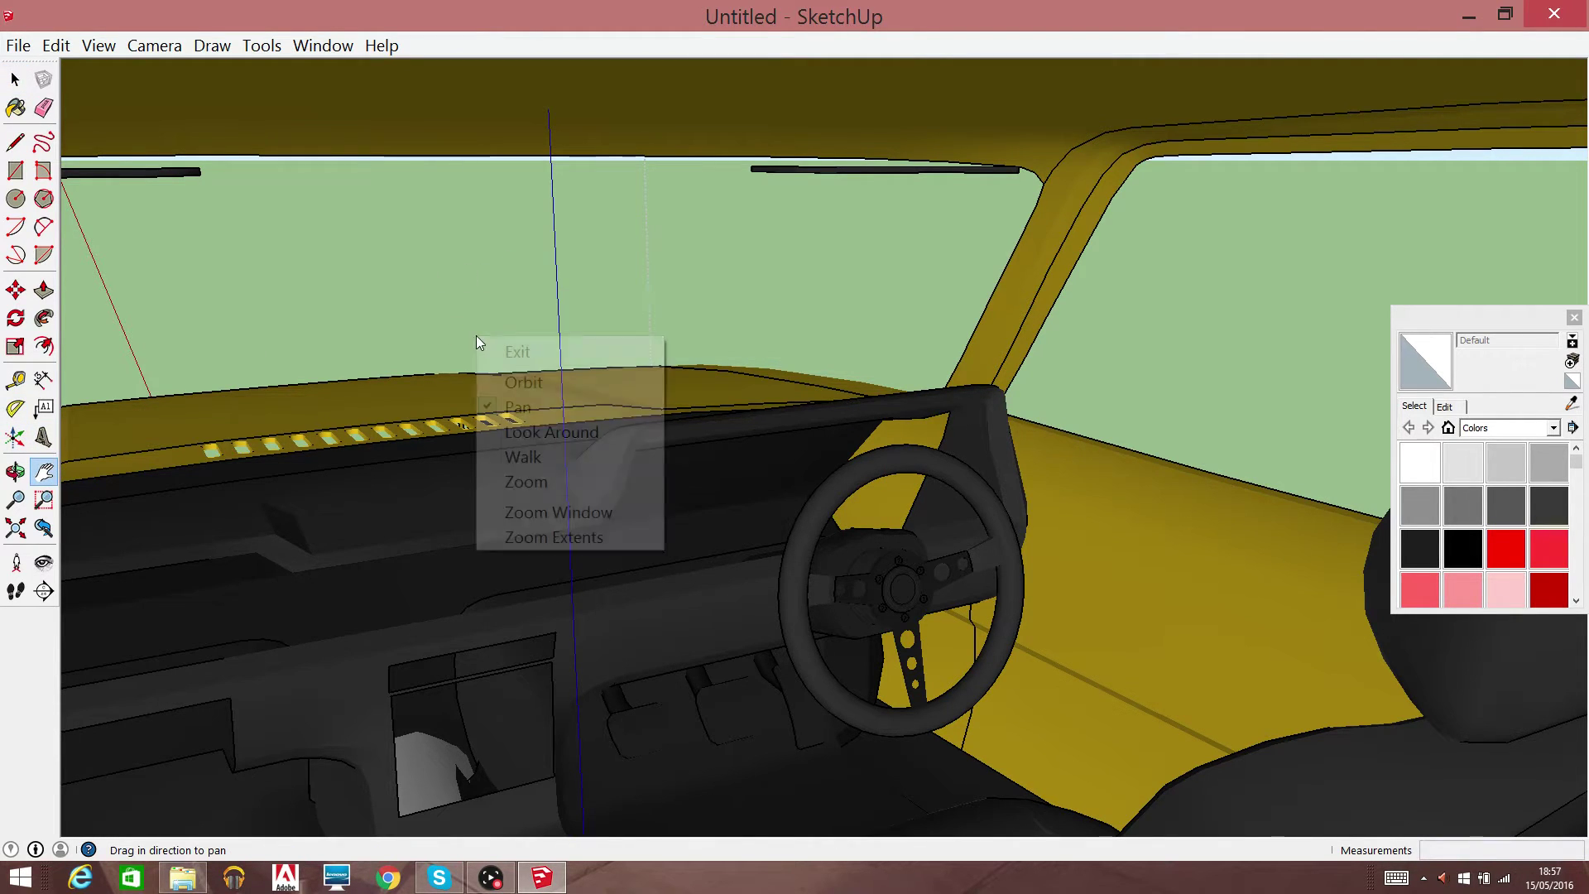
left_click(552, 431)
left_click_drag(563, 431, 354, 390)
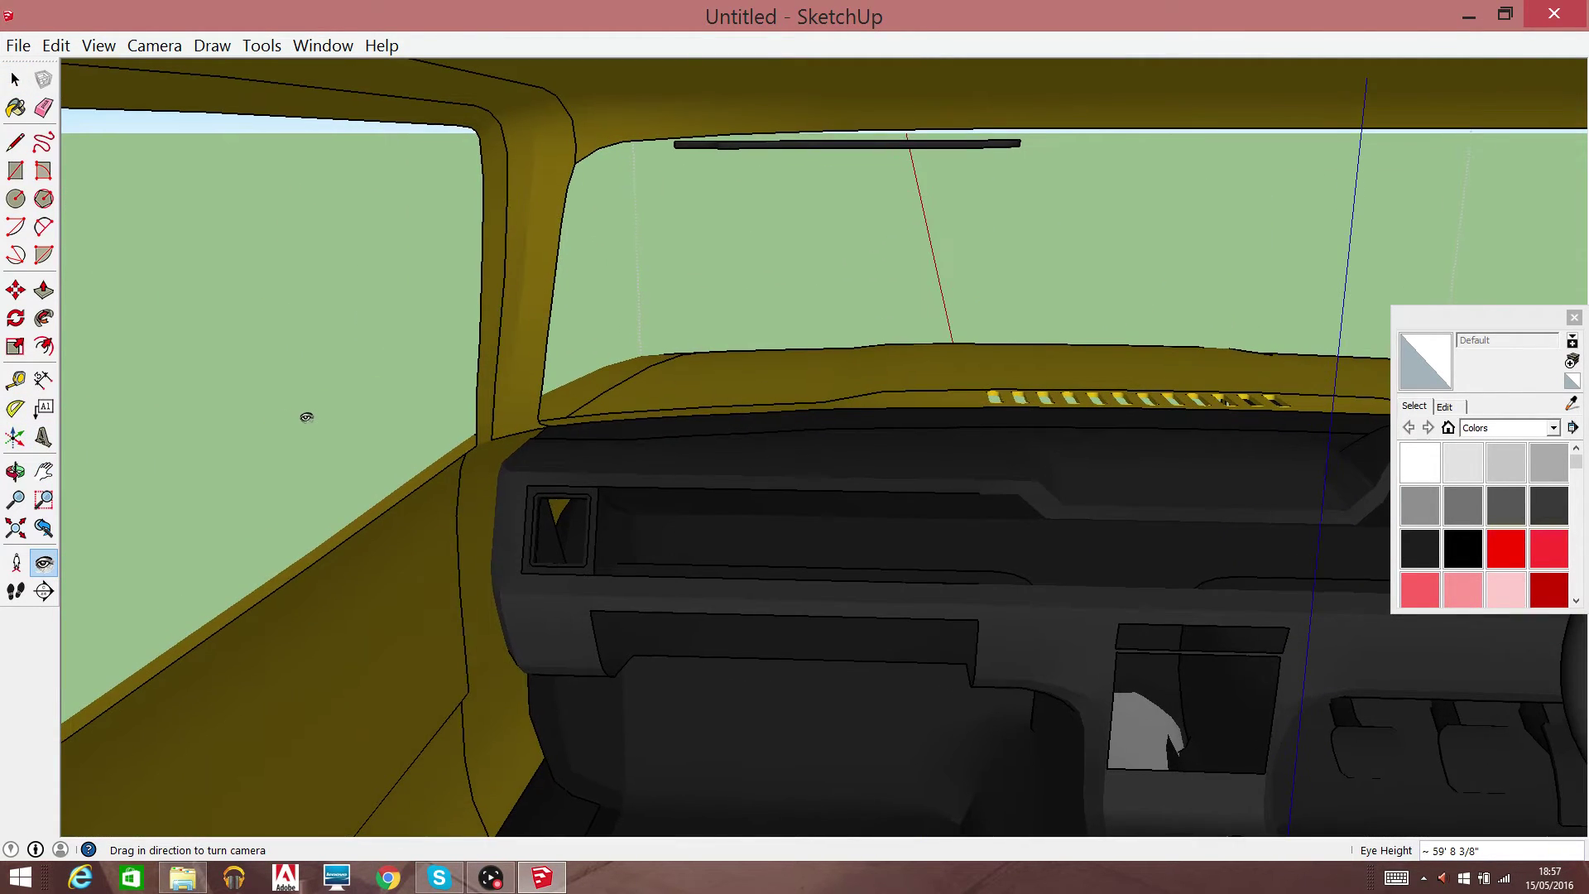
key("space")
left_click(774, 143)
double_click(776, 146)
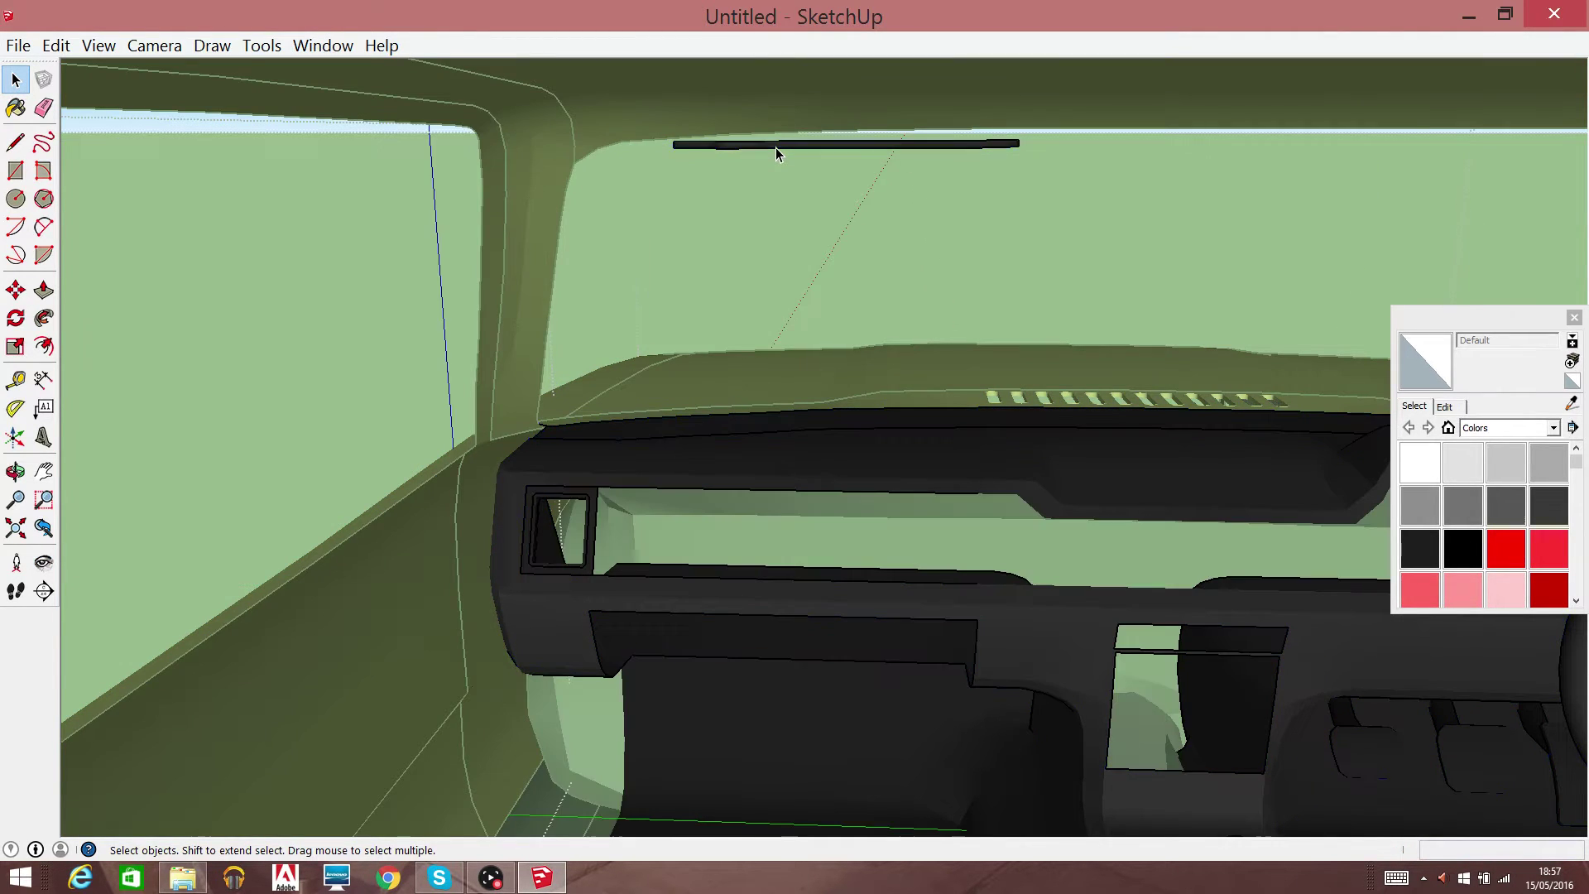
double_click(776, 147)
left_click(772, 149)
right_click(773, 151)
left_click(750, 215)
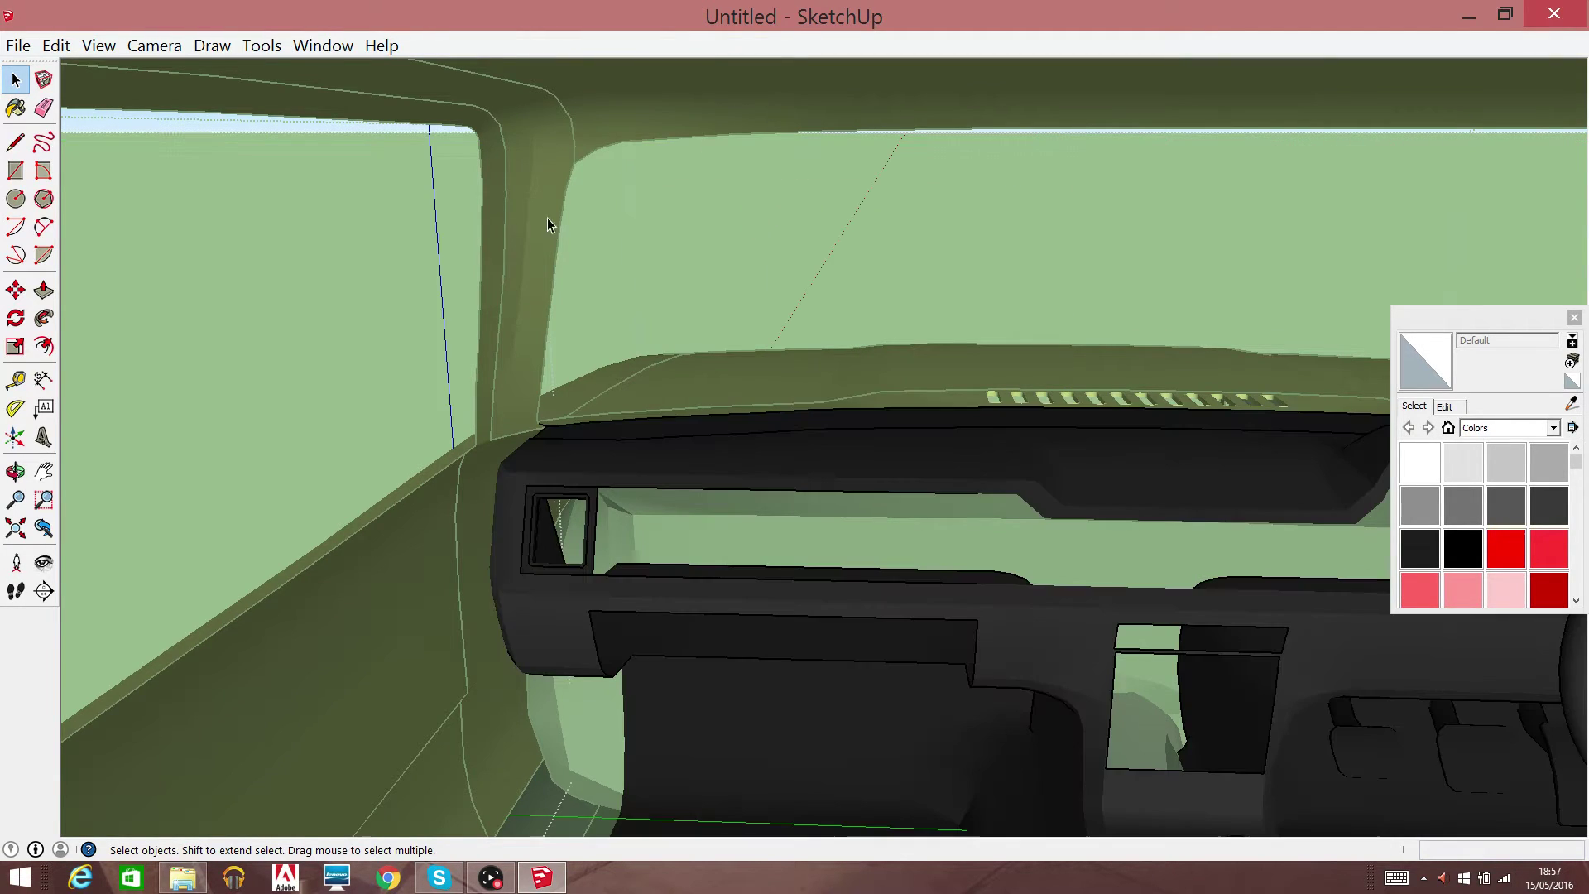
Close the wiper group edit and turn the view right toward the steering wheel
right_click(740, 215)
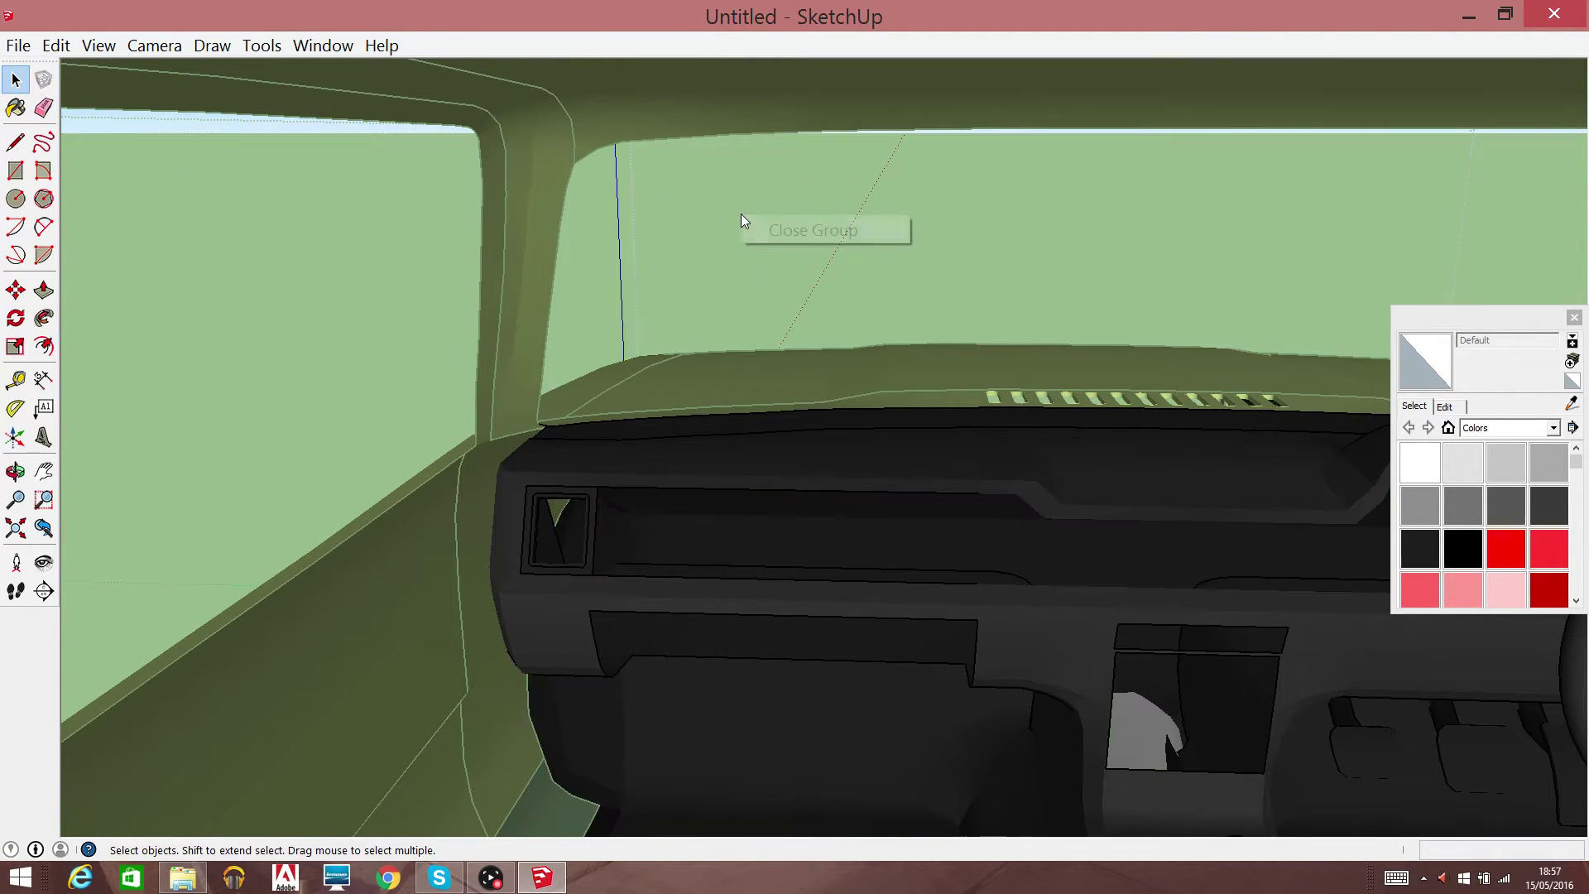
left_click(701, 247)
left_click(701, 247)
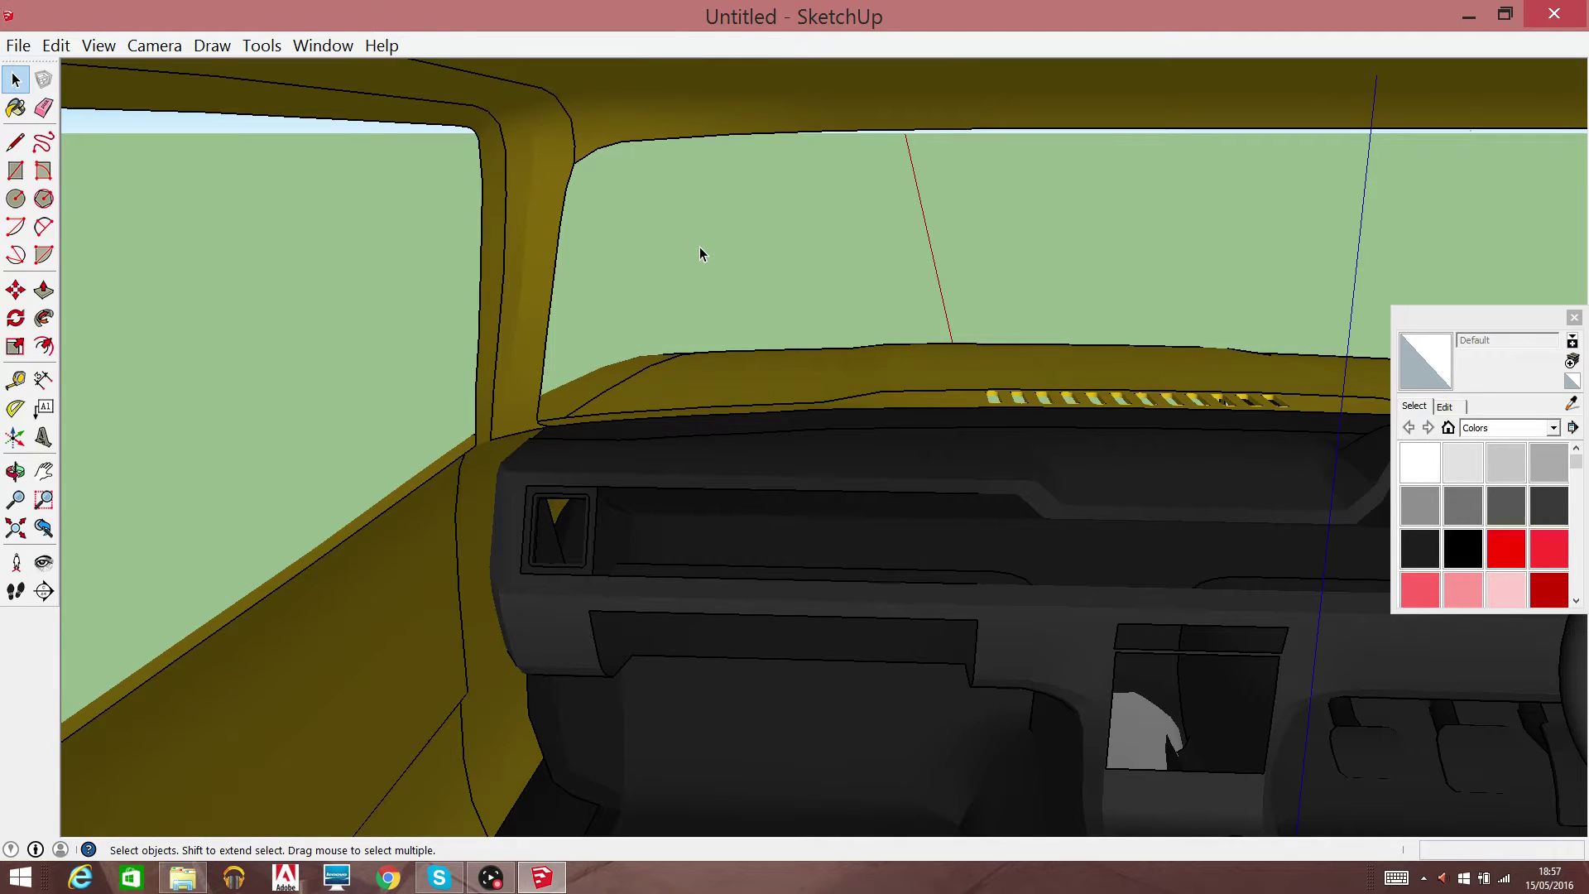
right_click(700, 247)
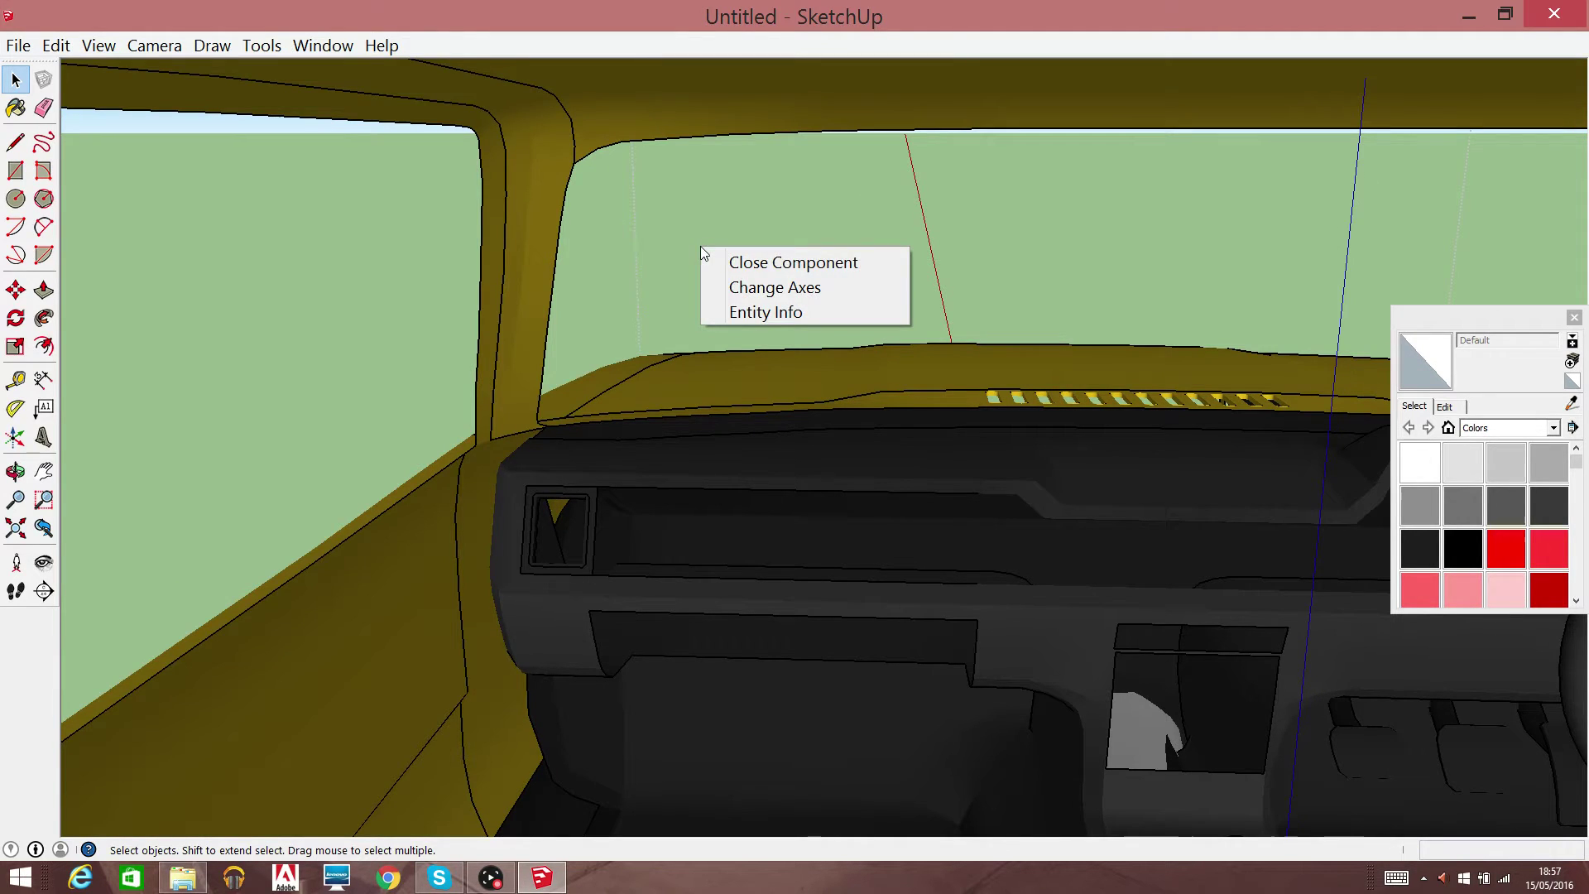
left_click(41, 477)
right_click(905, 245)
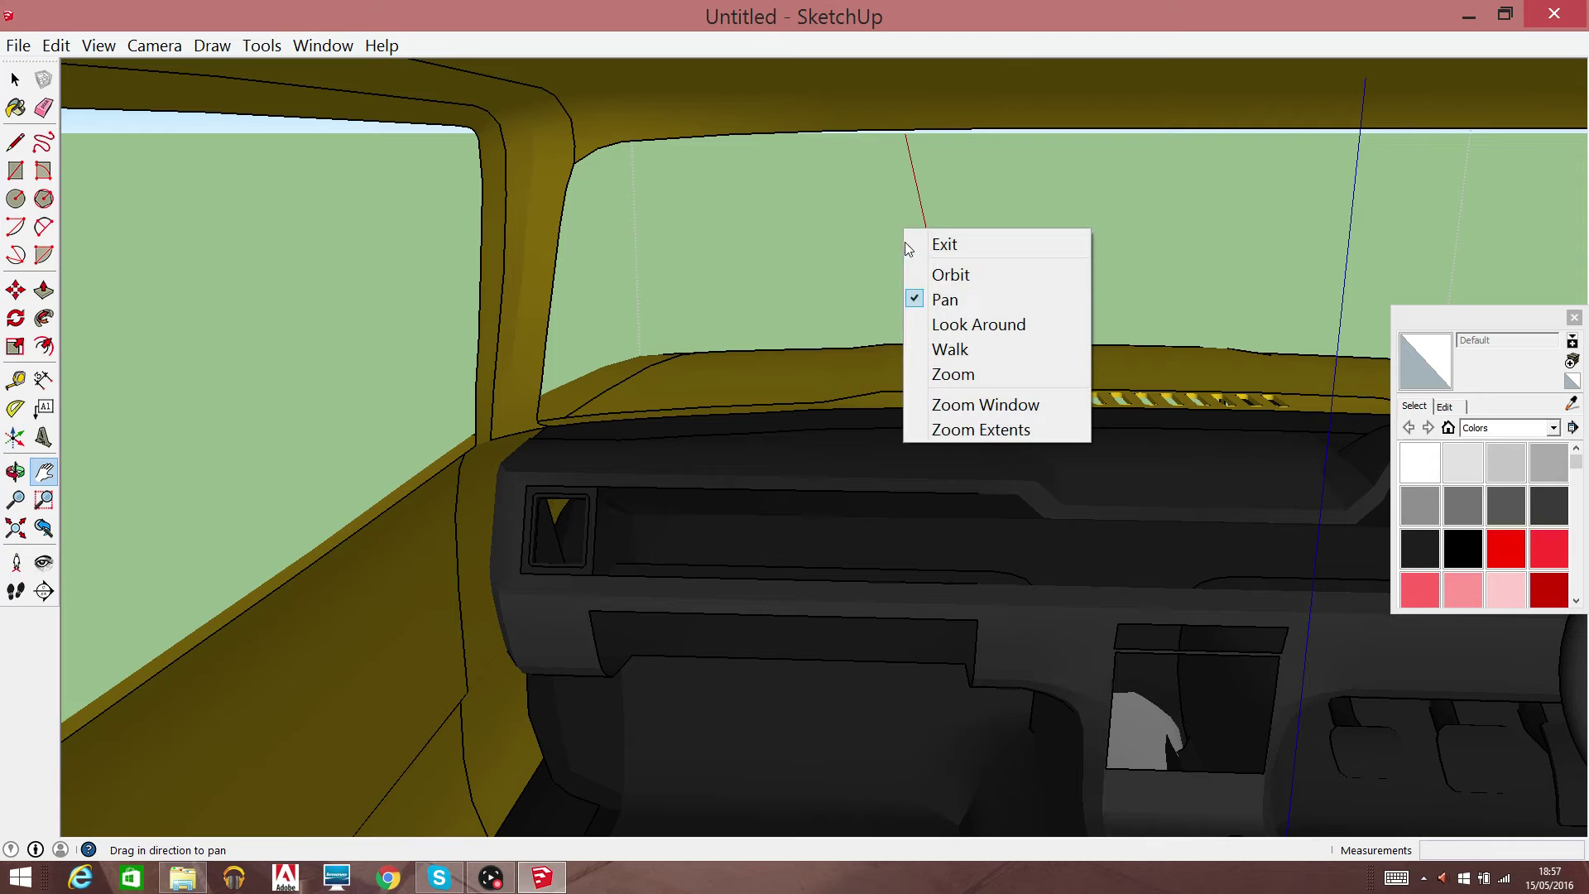
left_click(979, 324)
left_click_drag(951, 312, 1417, 319)
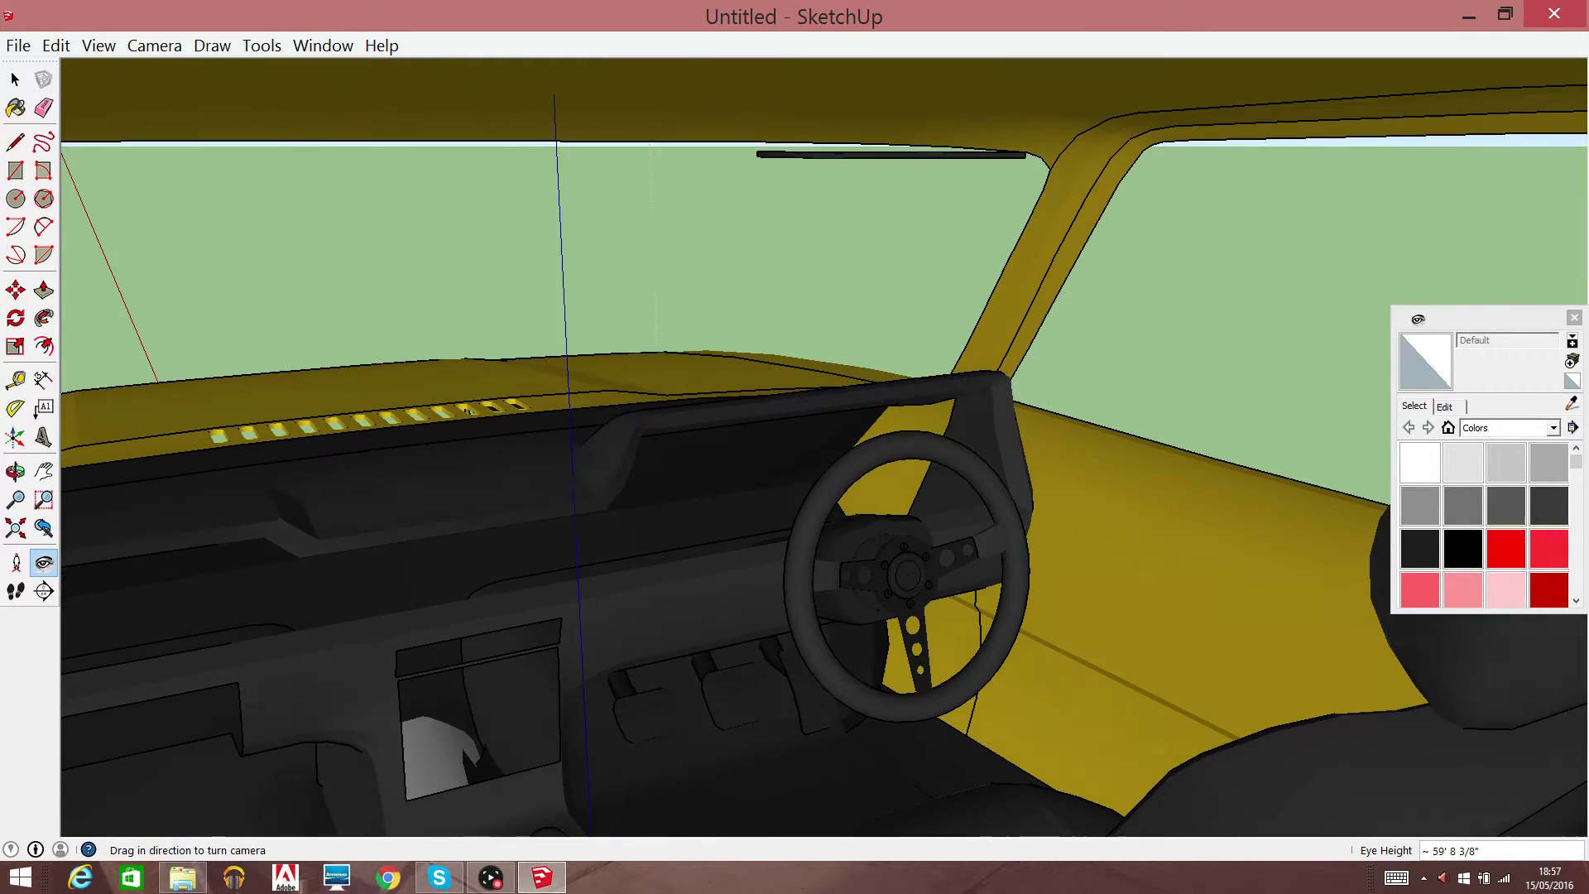
left_click(15, 79)
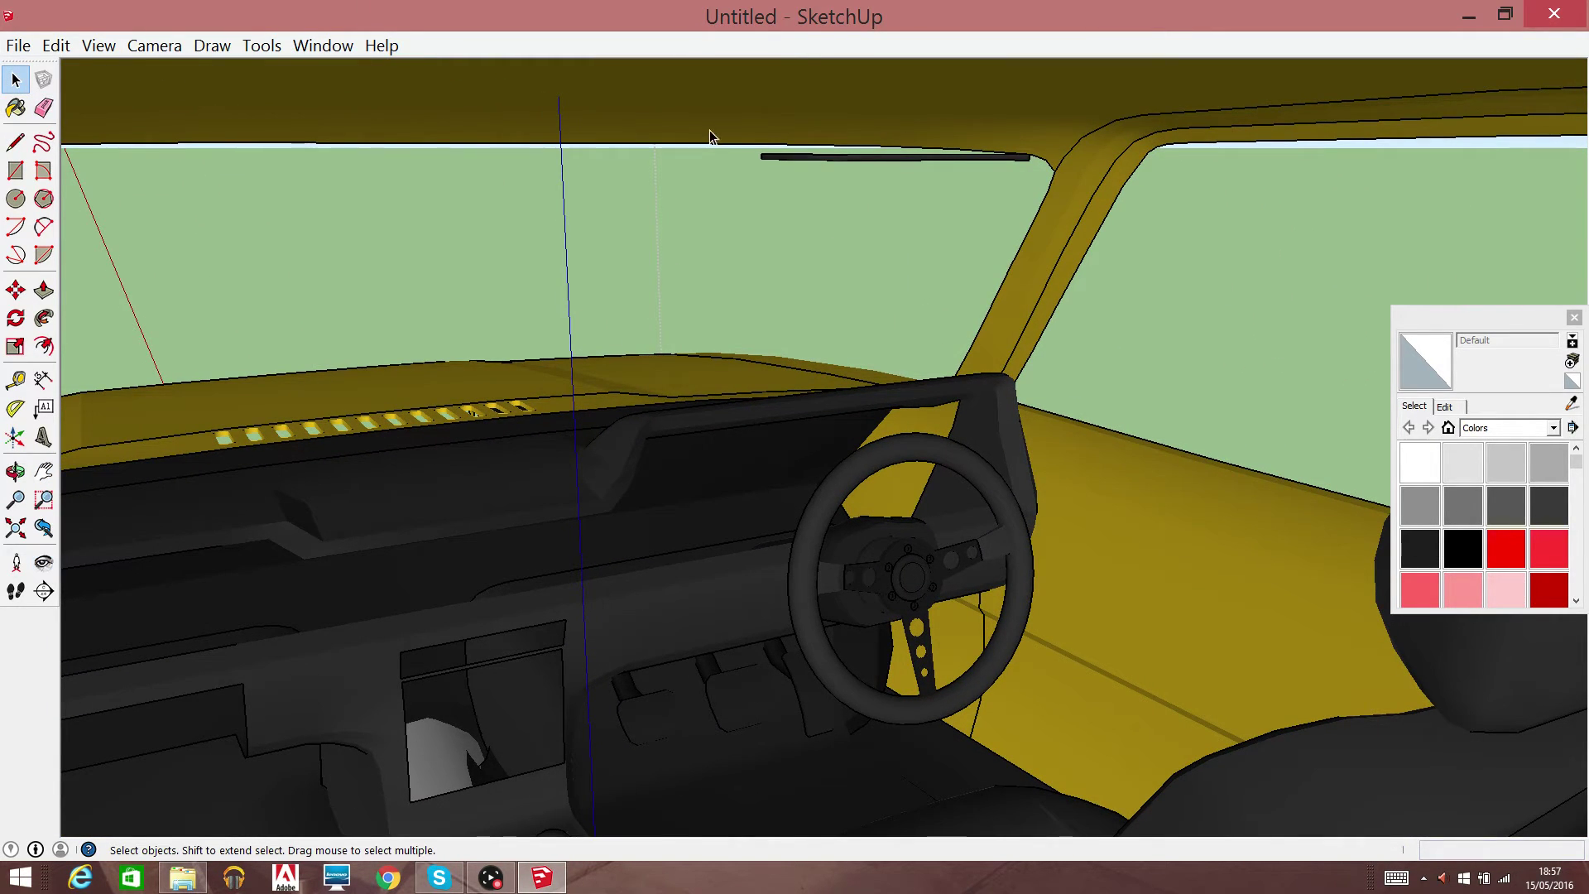
Erase the right wiper bar and exit the car group
left_click(808, 163)
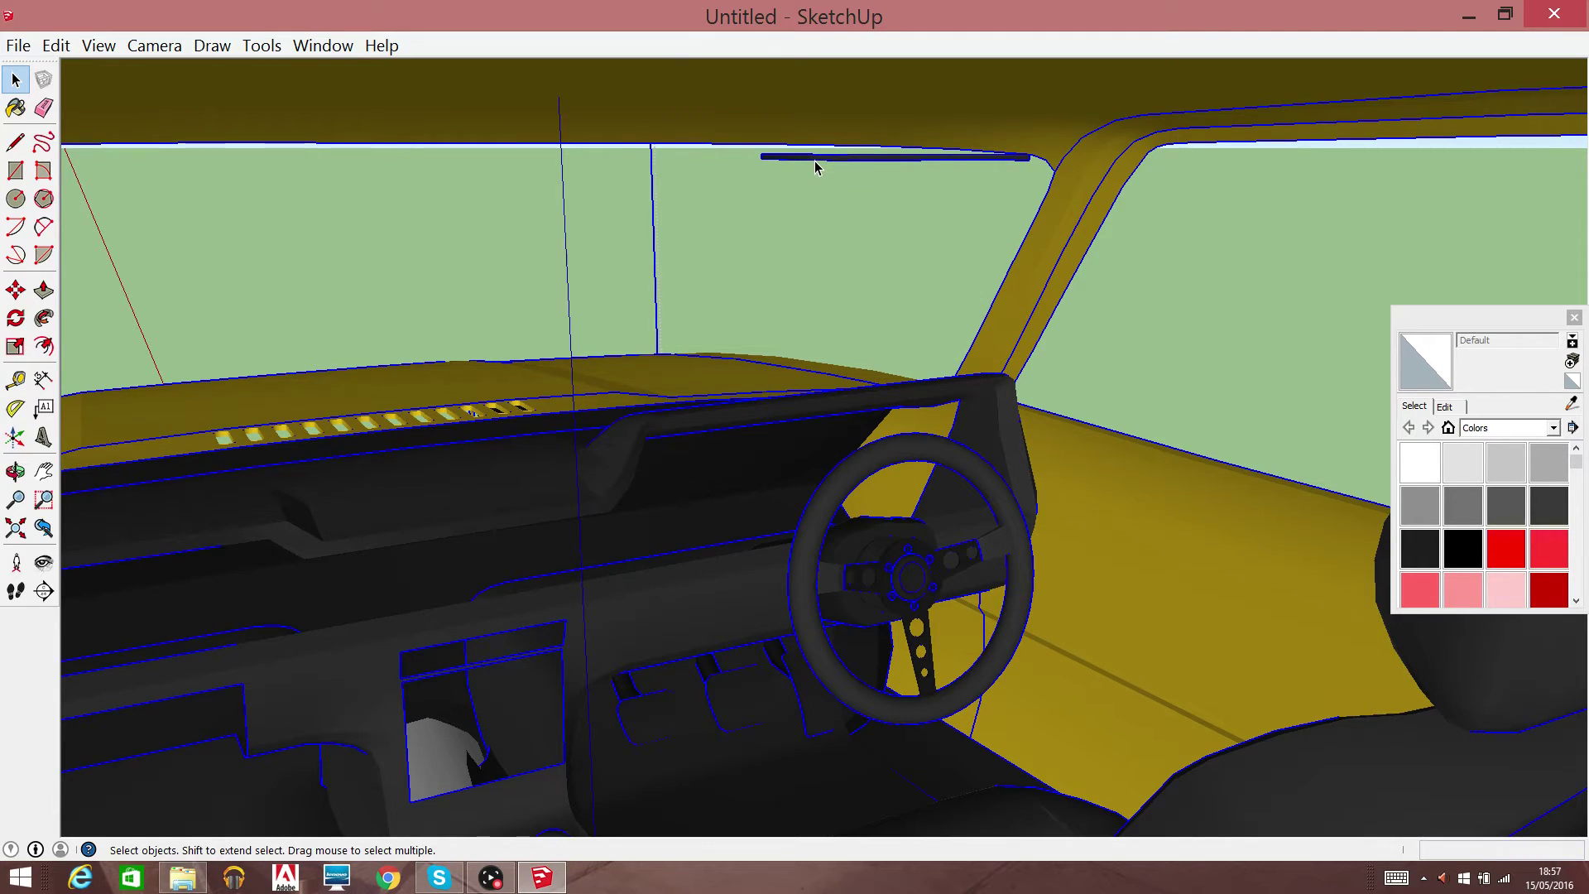
double_click(815, 168)
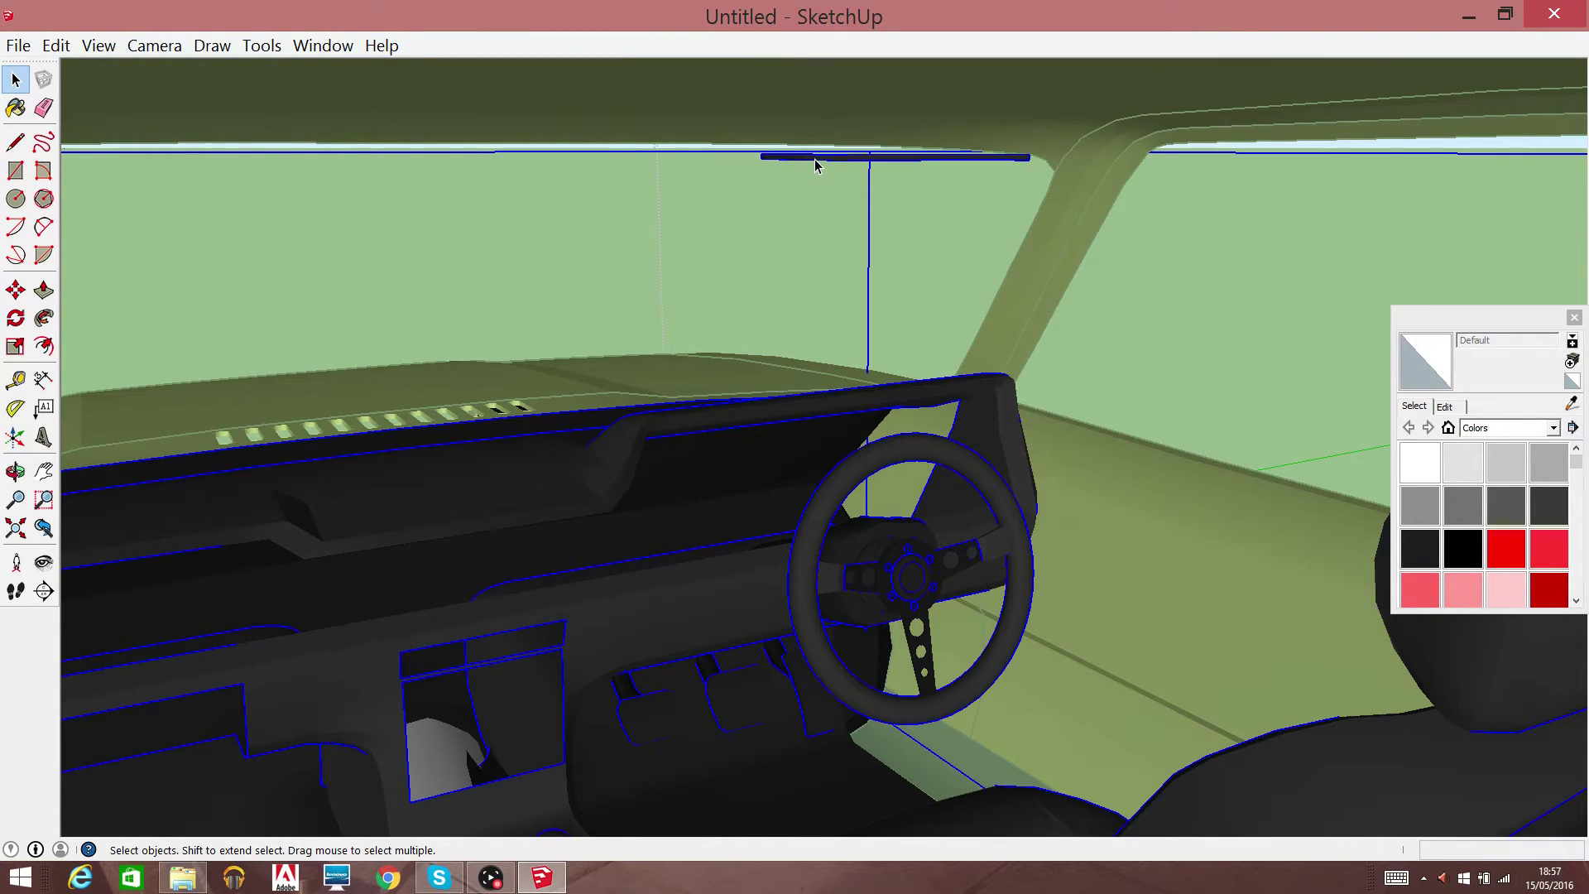
right_click(816, 160)
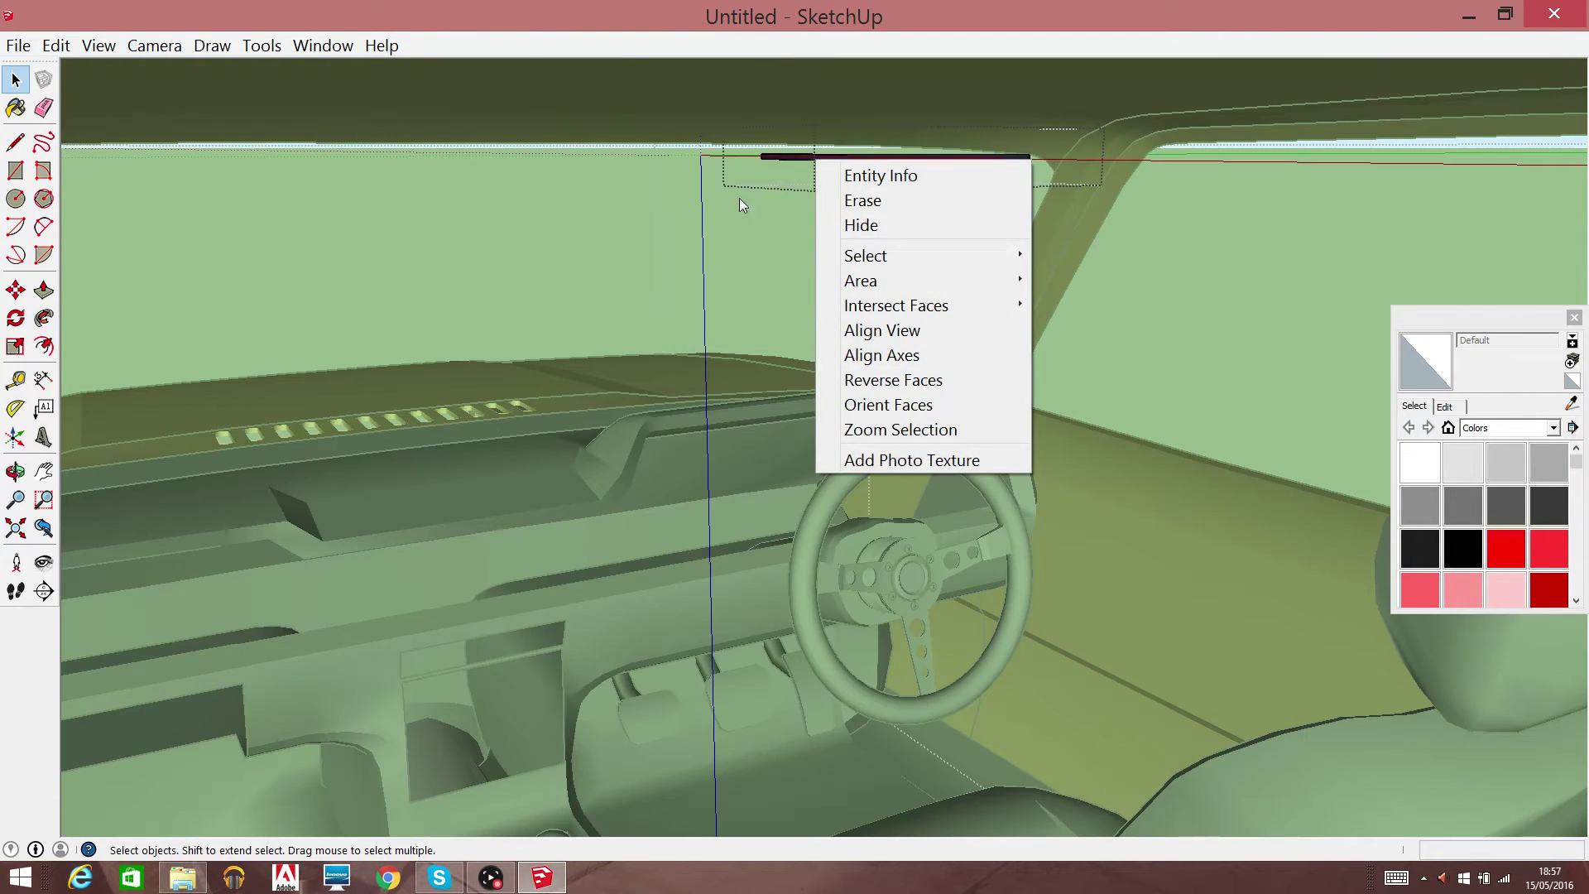
left_click(814, 171)
left_click(820, 217)
left_click(851, 160)
right_click(850, 159)
left_click(879, 199)
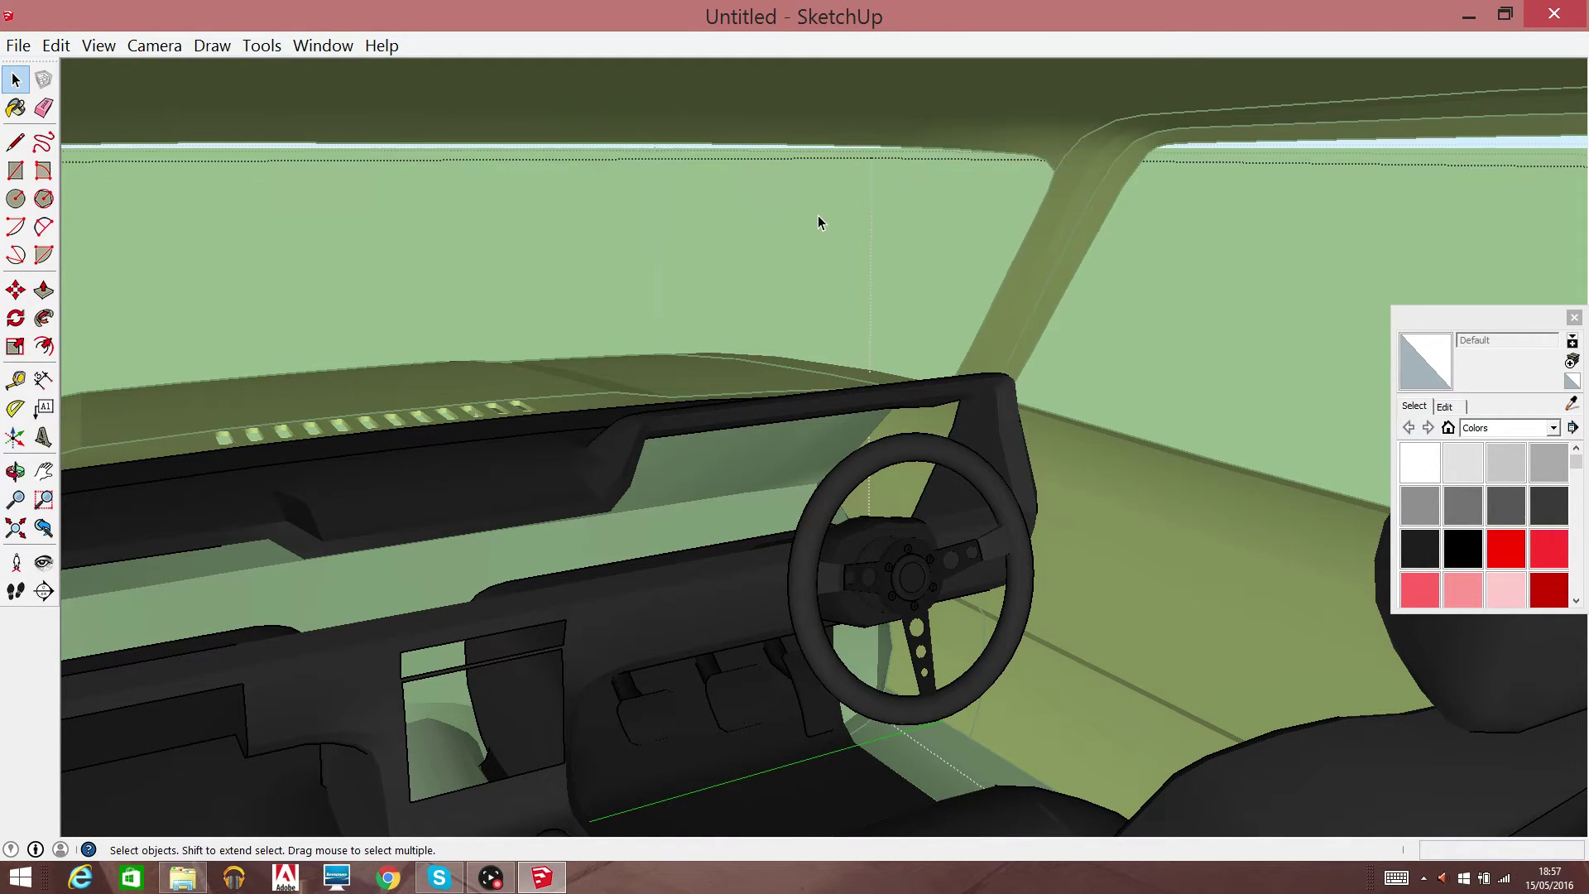
left_click(818, 222)
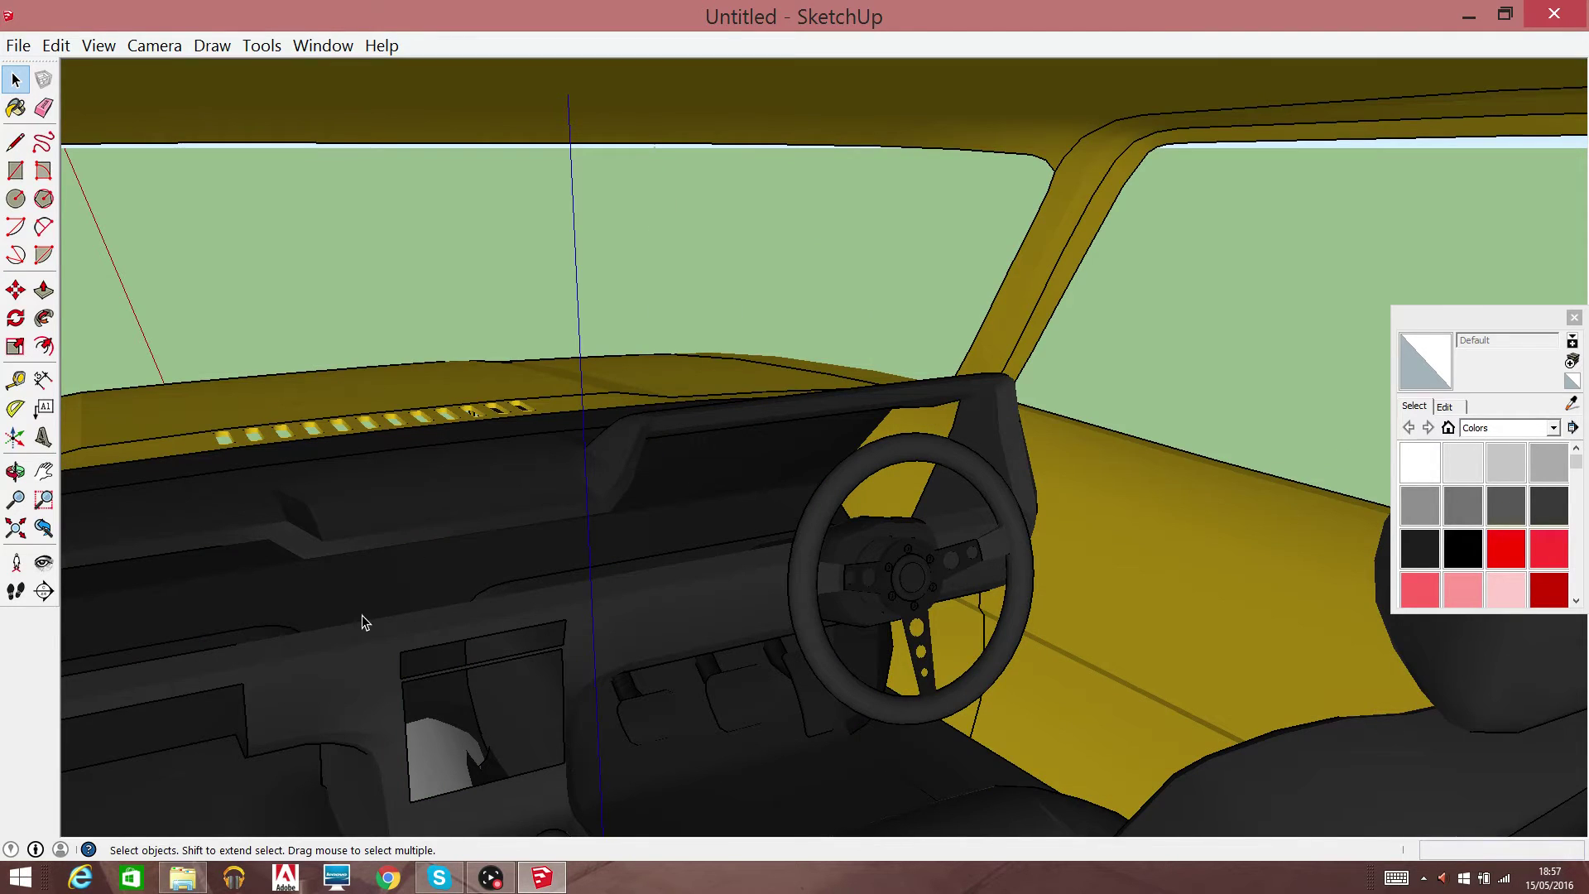
double_click(751, 295)
Close the window pane edit and look around to the rear seatbelt by the floor
right_click(752, 294)
left_click(708, 276)
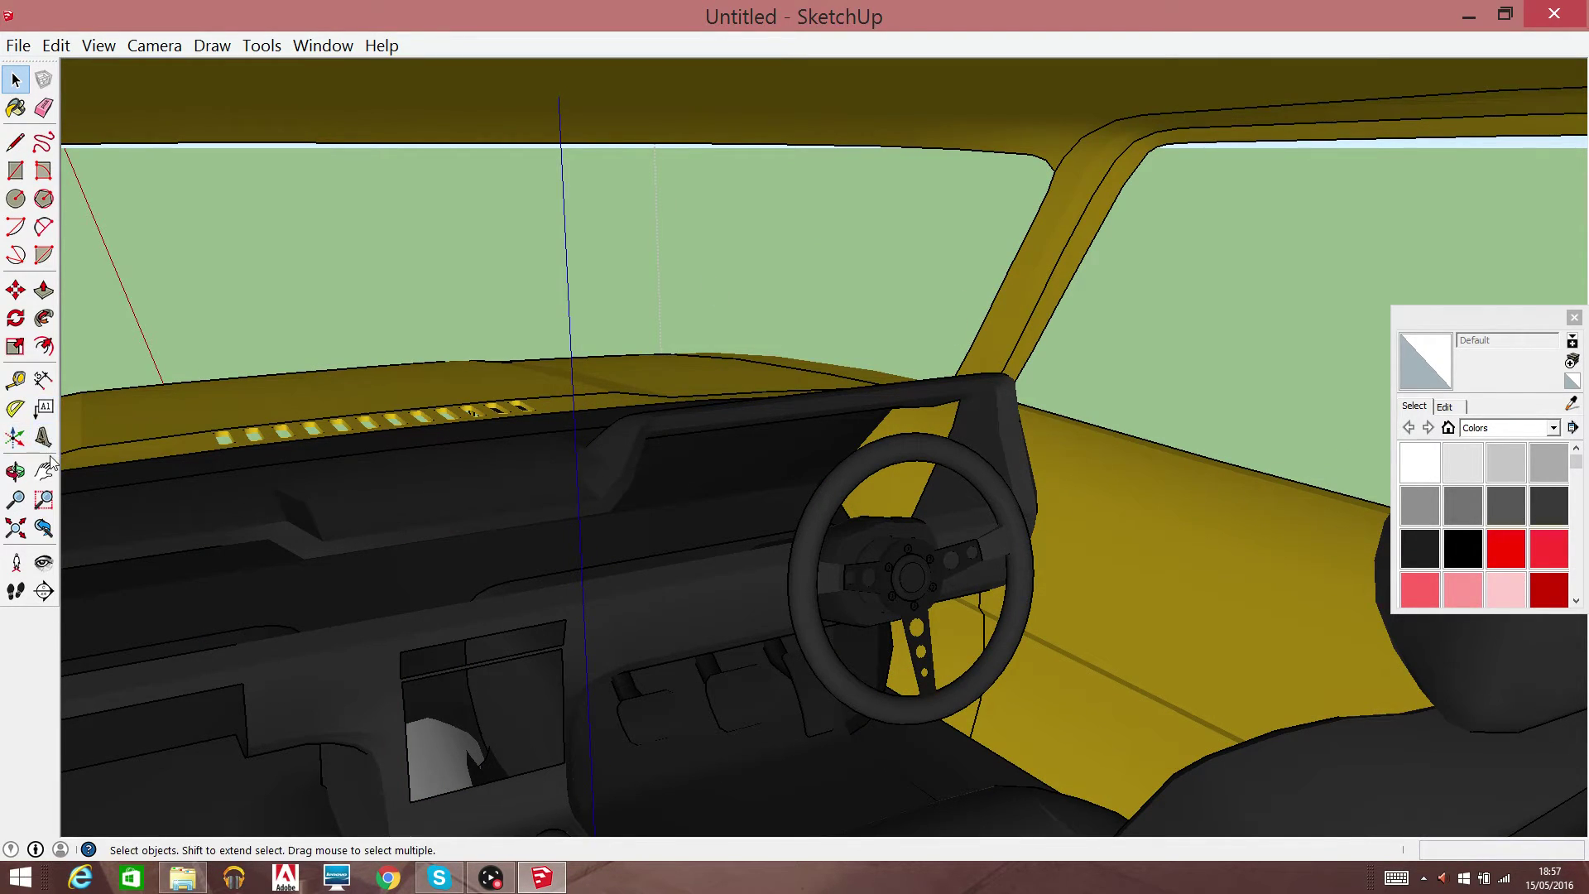
left_click(46, 472)
right_click(738, 260)
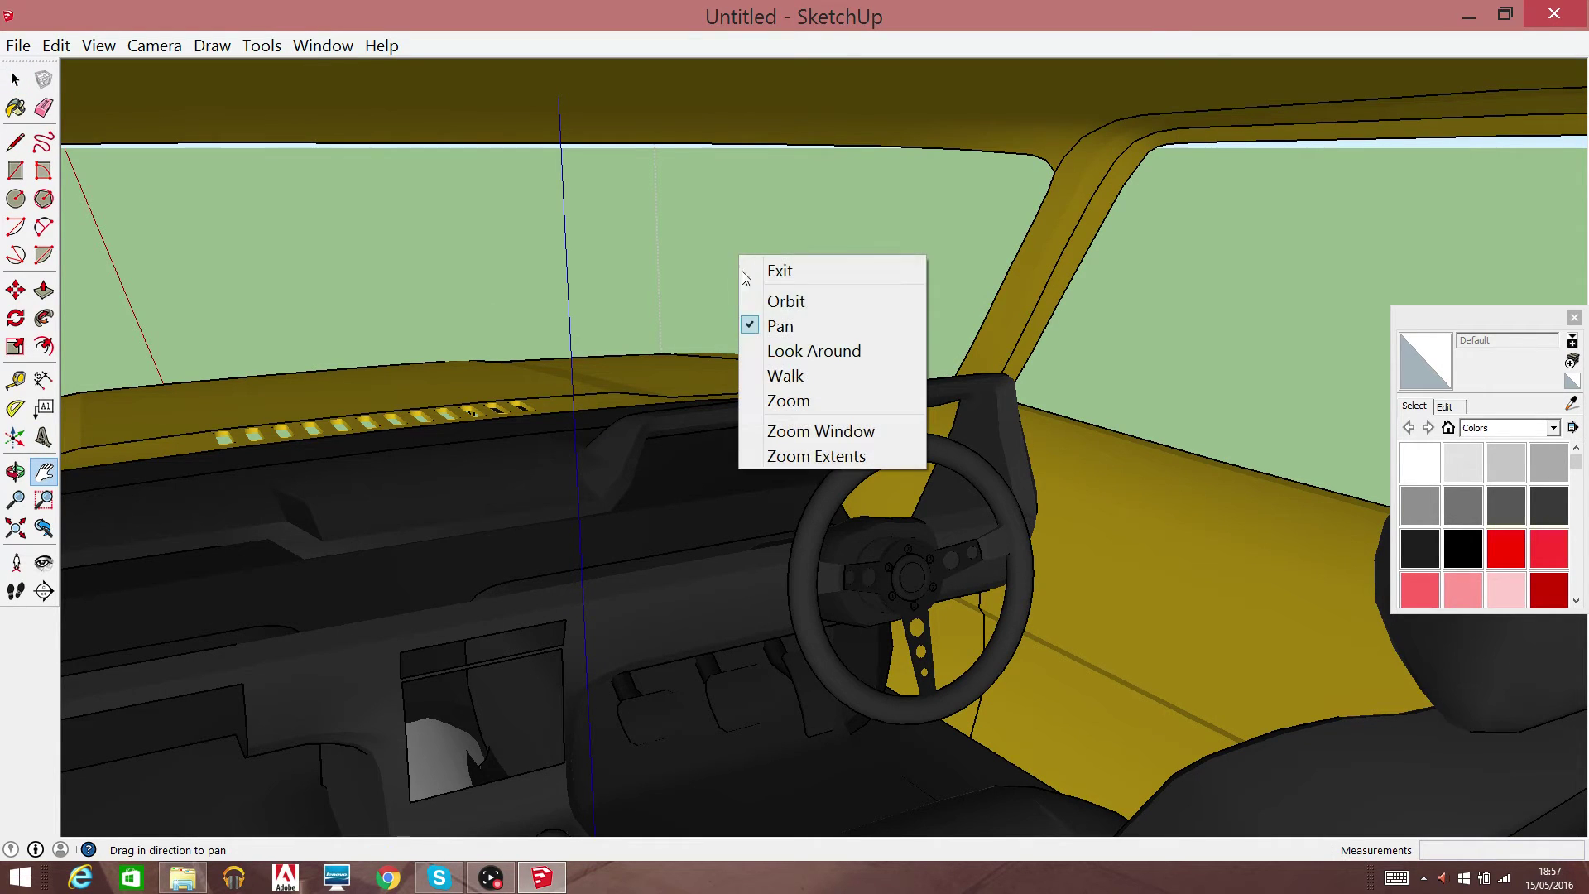
left_click(795, 348)
left_click_drag(667, 470, 108, 890)
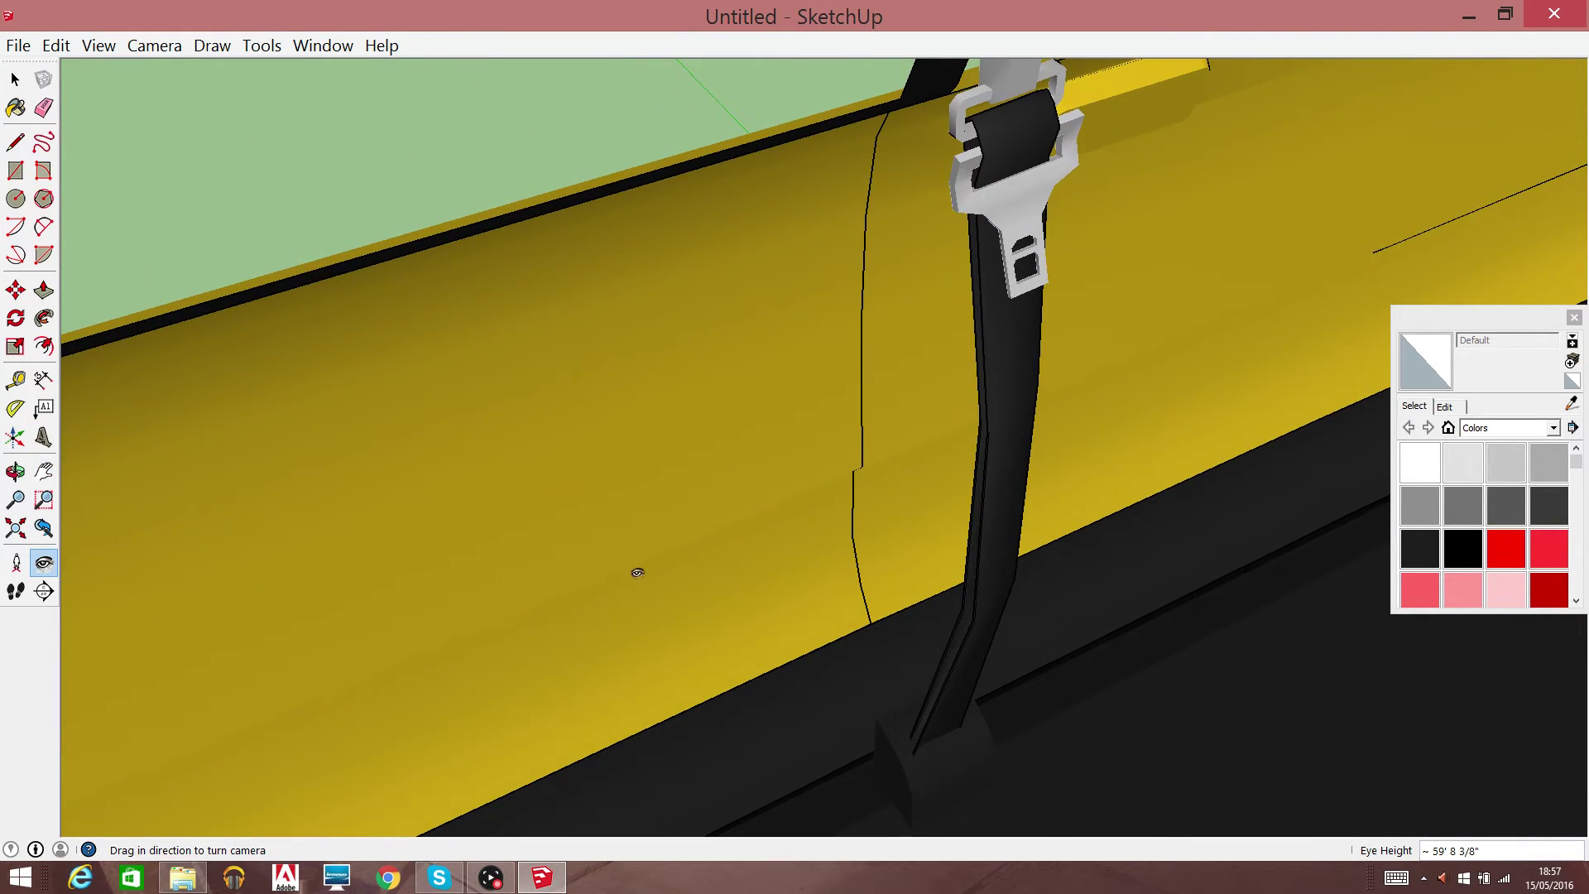
mouse_move(638, 572)
left_mouse_down()
mouse_move(756, 414)
mouse_move(352, 201)
left_mouse_up()
mouse_move(502, 171)
left_mouse_down()
mouse_move(337, 276)
mouse_move(7, 143)
mouse_move(1514, 240)
left_mouse_up()
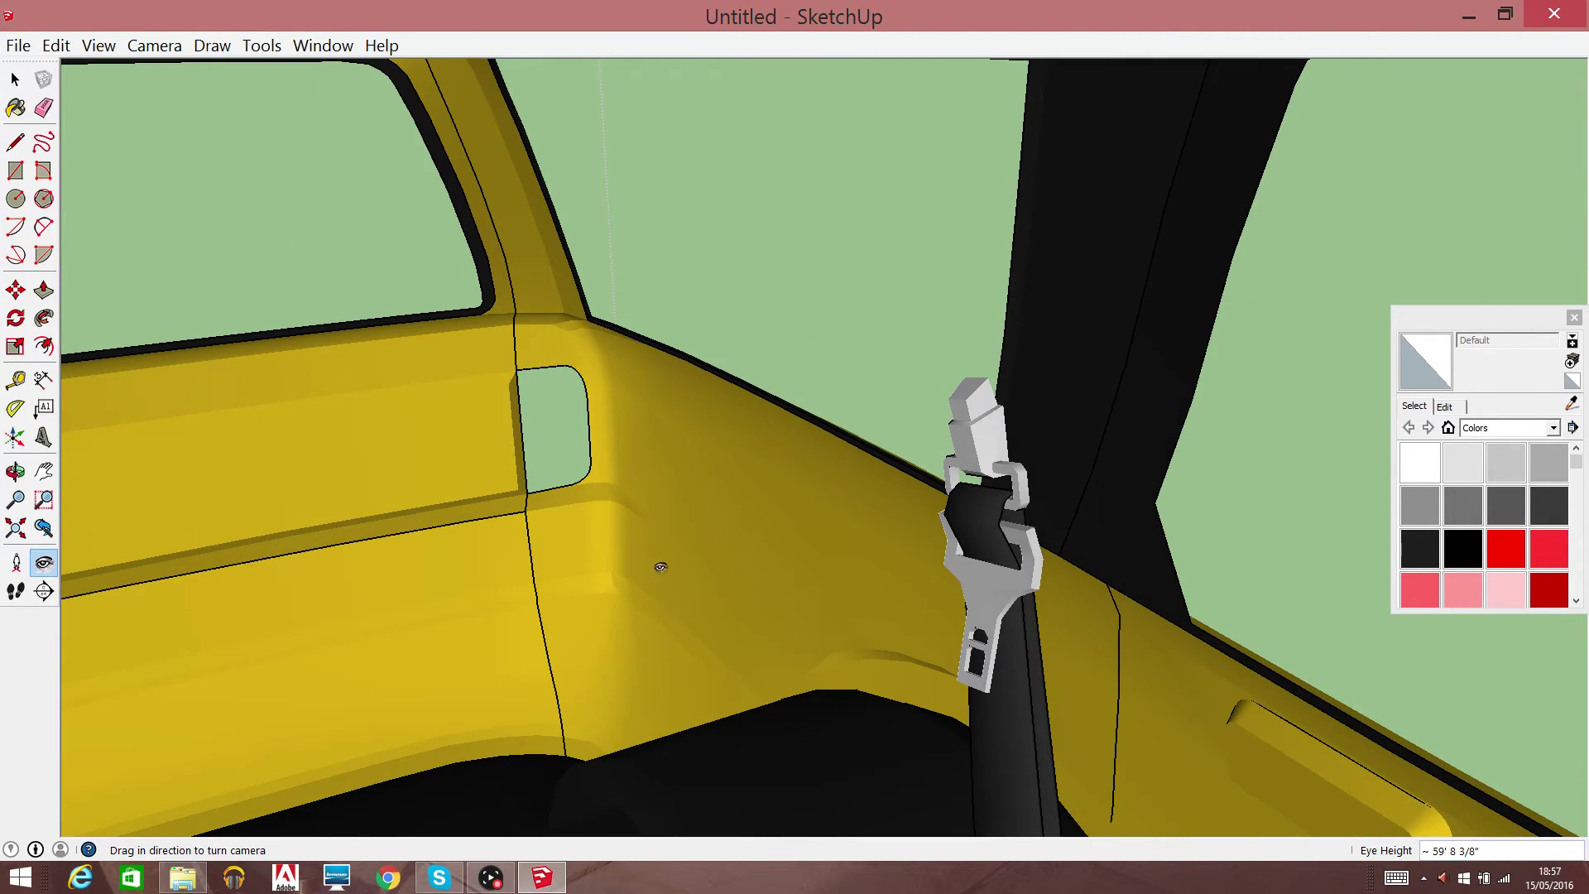
left_click_drag(659, 567, 224, 299)
Open the seatbelt group, erase the strap, and return to the full model
left_click(15, 79)
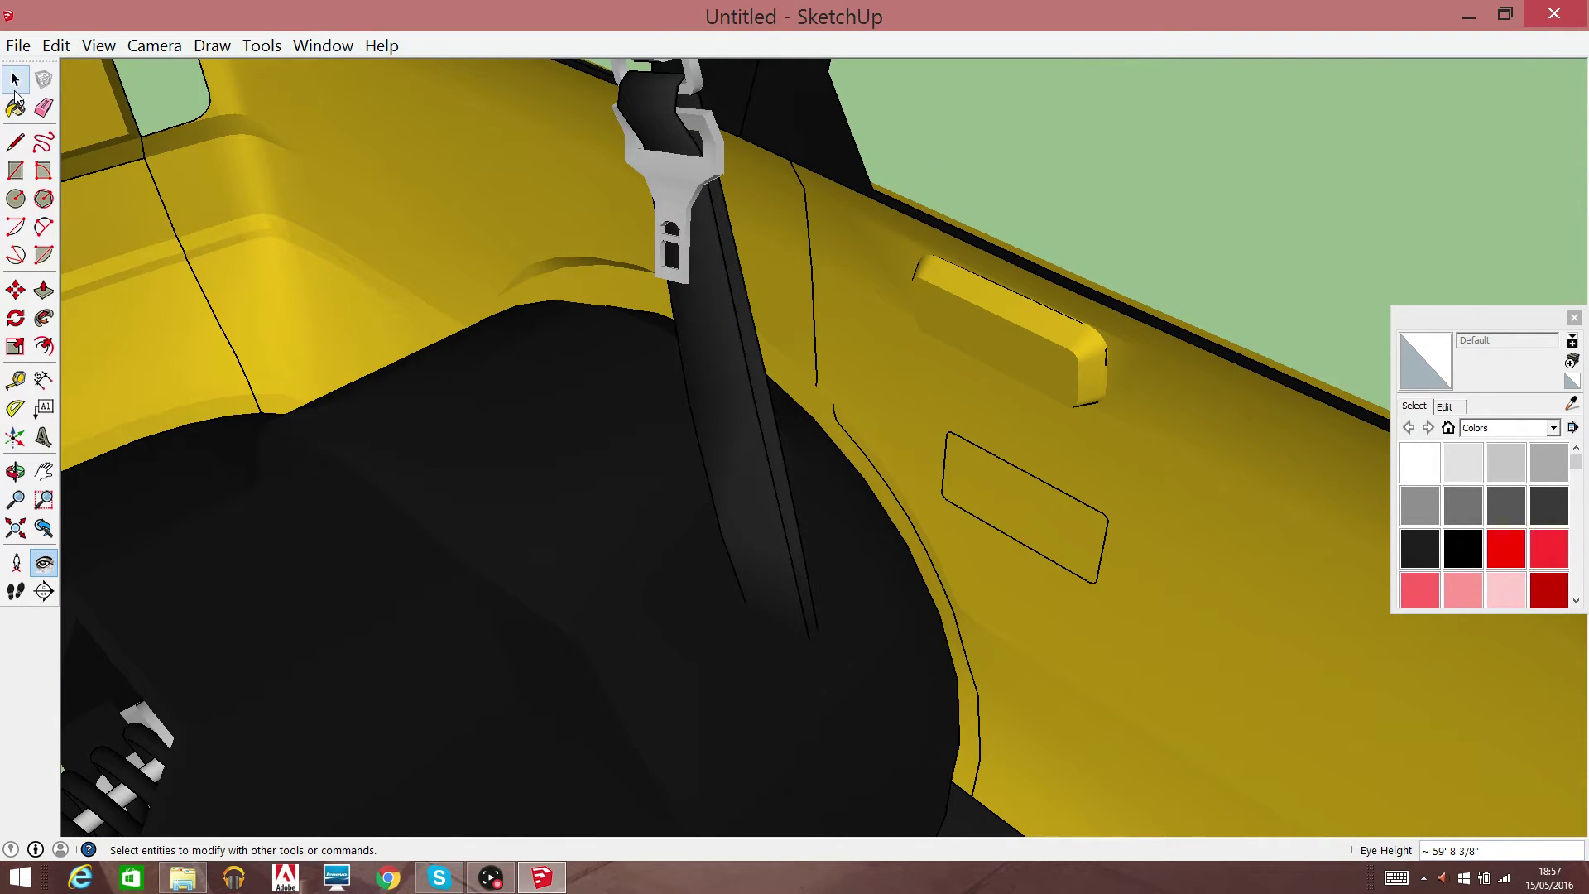
key("ctrl+a")
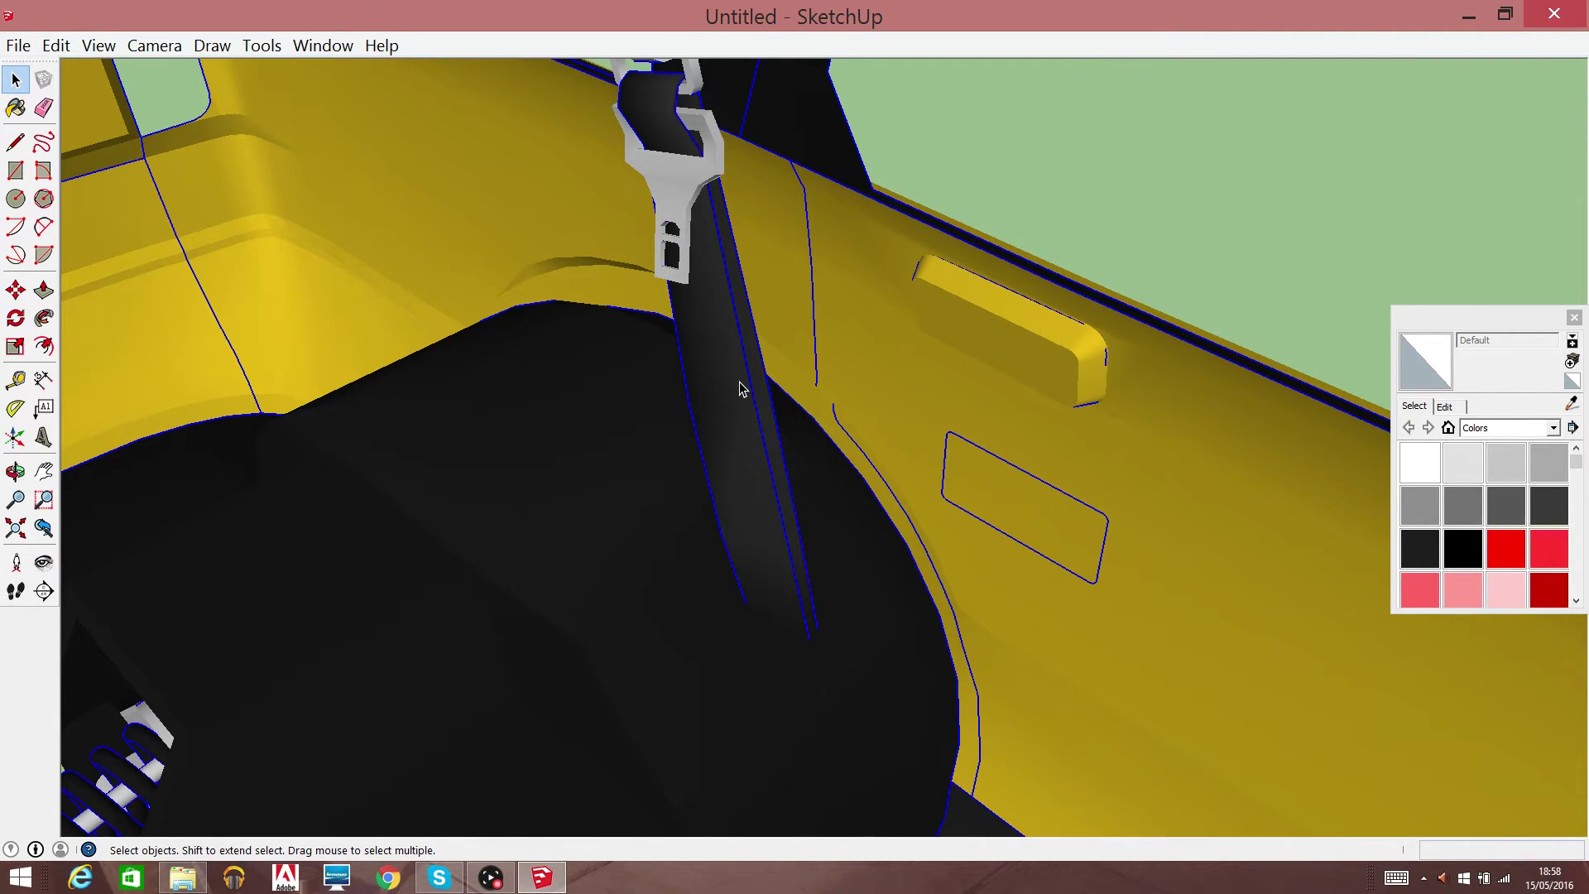
double_click(741, 389)
right_click(741, 389)
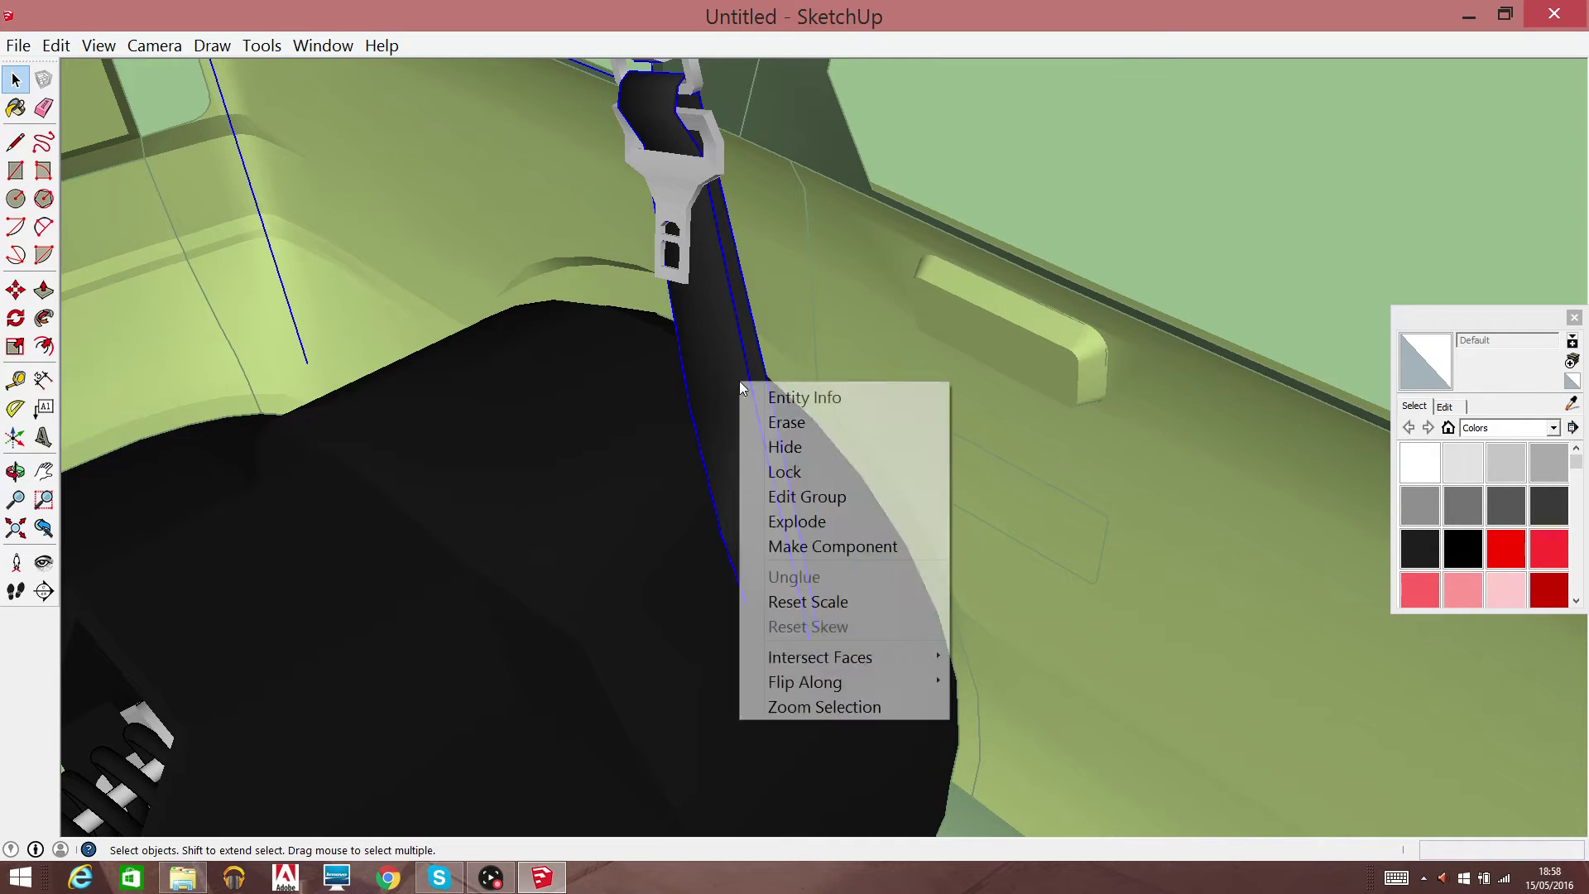
left_click(786, 422)
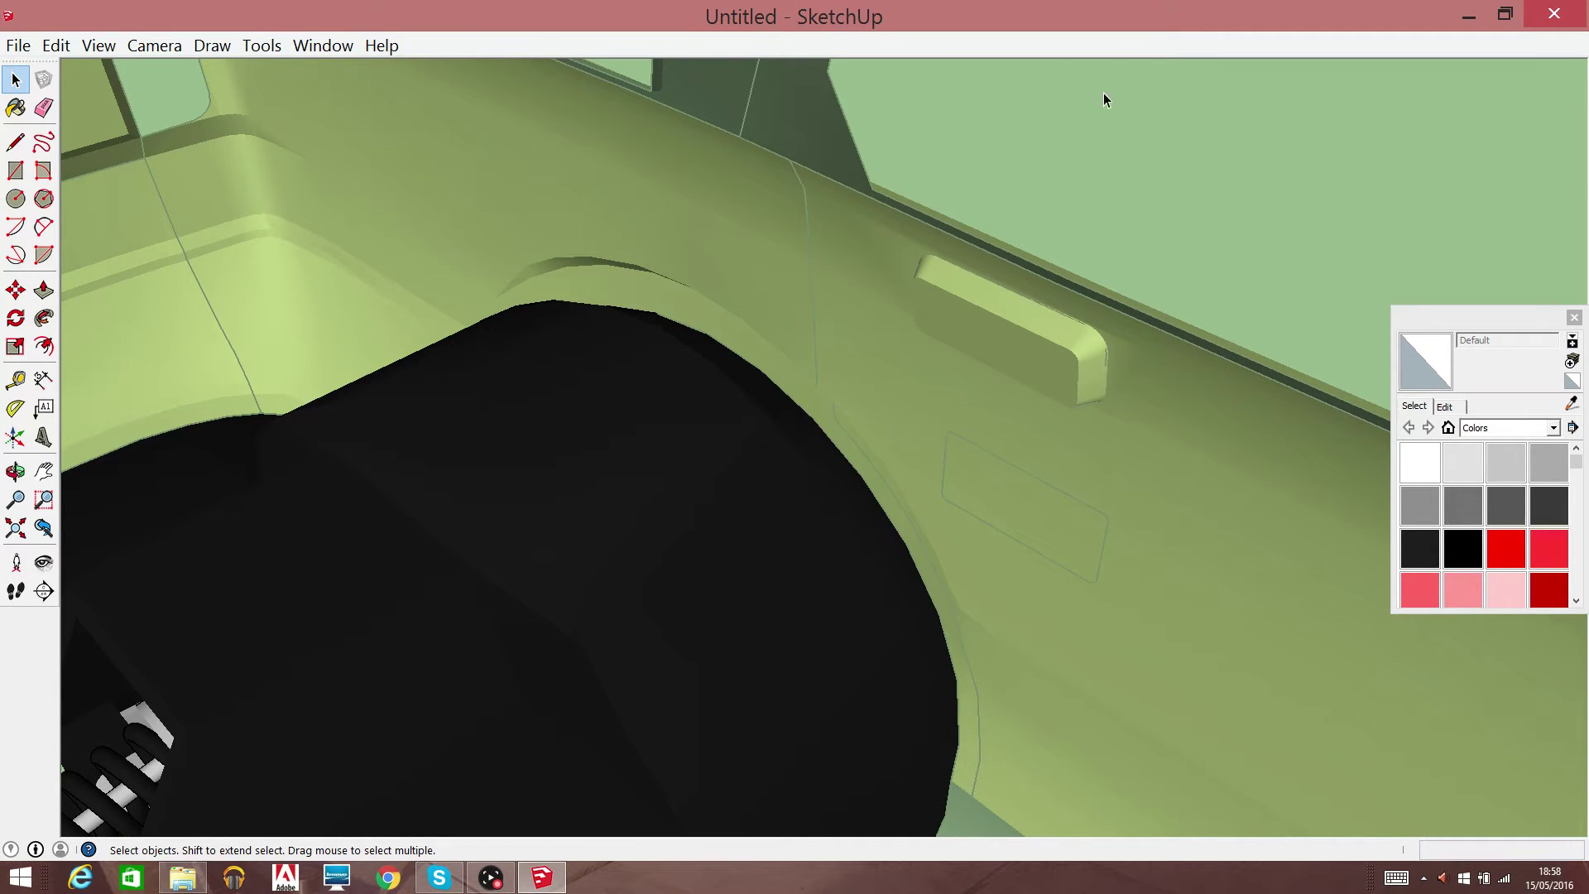
left_click(1109, 83)
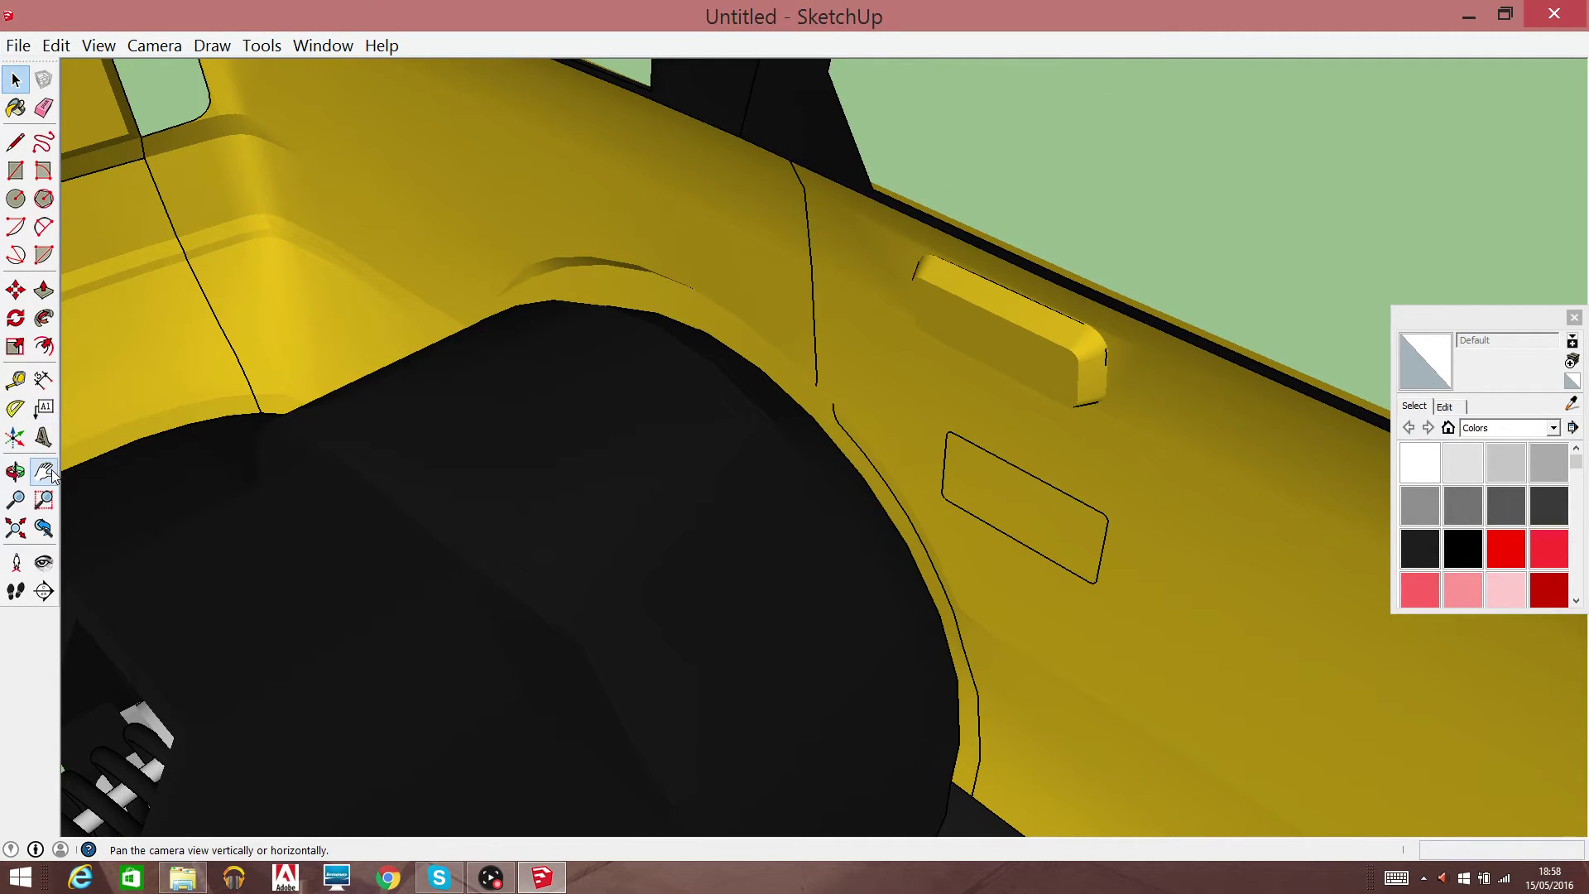
triple_click(685, 337)
Look around the interior past the yellow door back toward the dashboard
left_click(43, 472)
right_click(1237, 199)
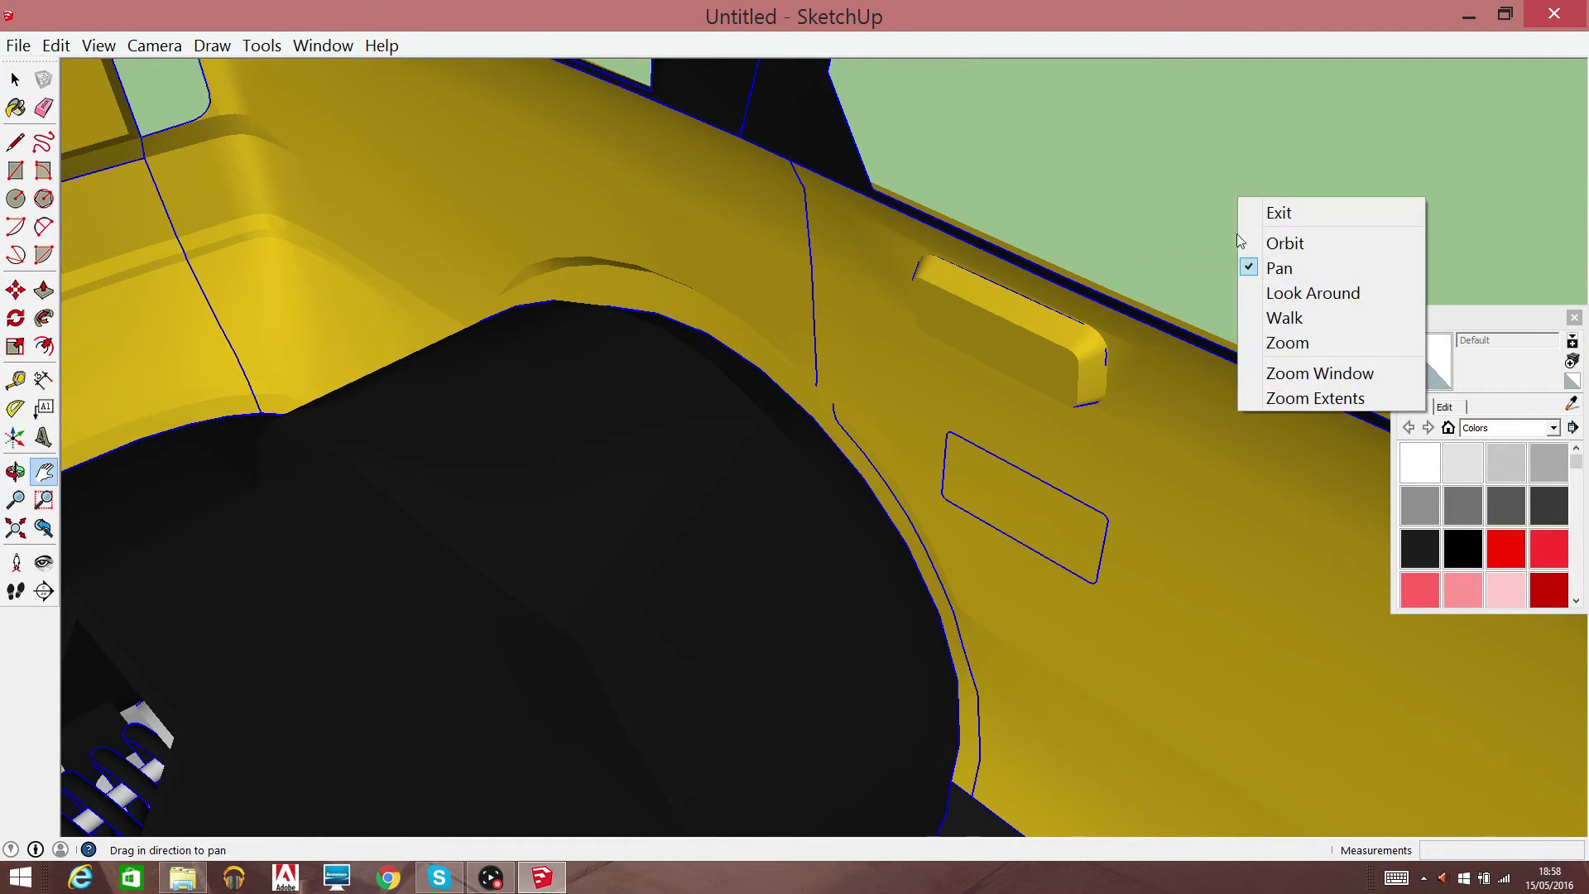
left_click(1296, 293)
mouse_move(1181, 294)
left_mouse_down()
mouse_move(137, 441)
mouse_move(1503, 420)
left_mouse_up()
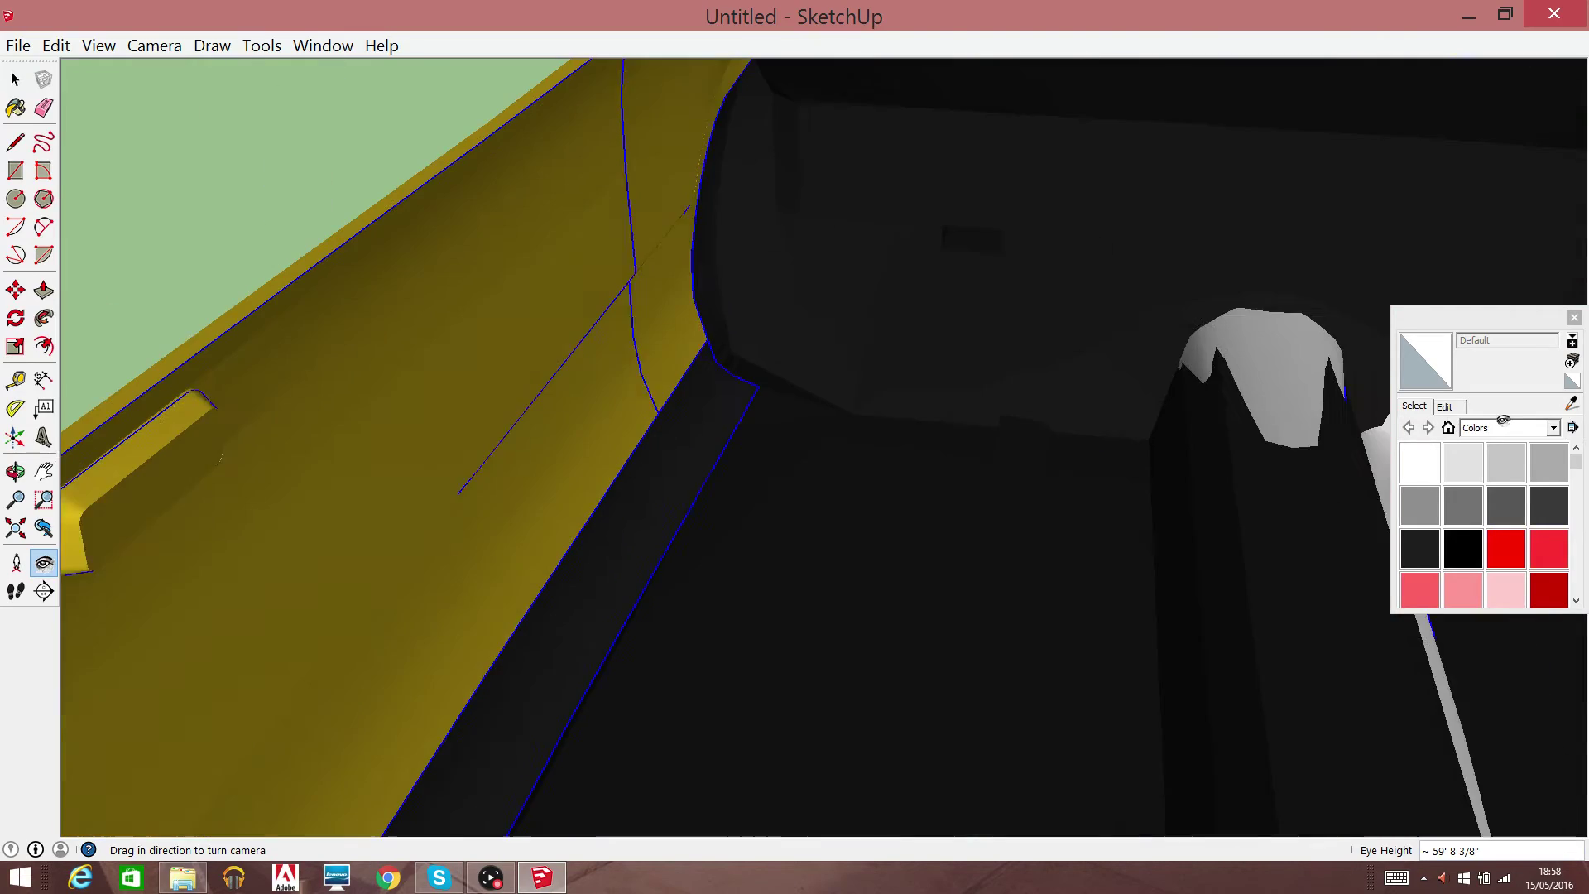
mouse_move(710, 432)
left_mouse_down()
mouse_move(234, 312)
mouse_move(503, 312)
mouse_move(297, 549)
mouse_move(276, 543)
mouse_move(295, 568)
mouse_move(493, 344)
mouse_move(1502, 238)
mouse_move(715, 494)
mouse_move(902, 775)
left_mouse_up()
mouse_move(392, 582)
left_mouse_down()
mouse_move(610, 508)
mouse_move(5, 254)
left_mouse_up()
Use Edit > Undo Close and Undo Hide to restore the dashboard and steering wheel
left_click(46, 45)
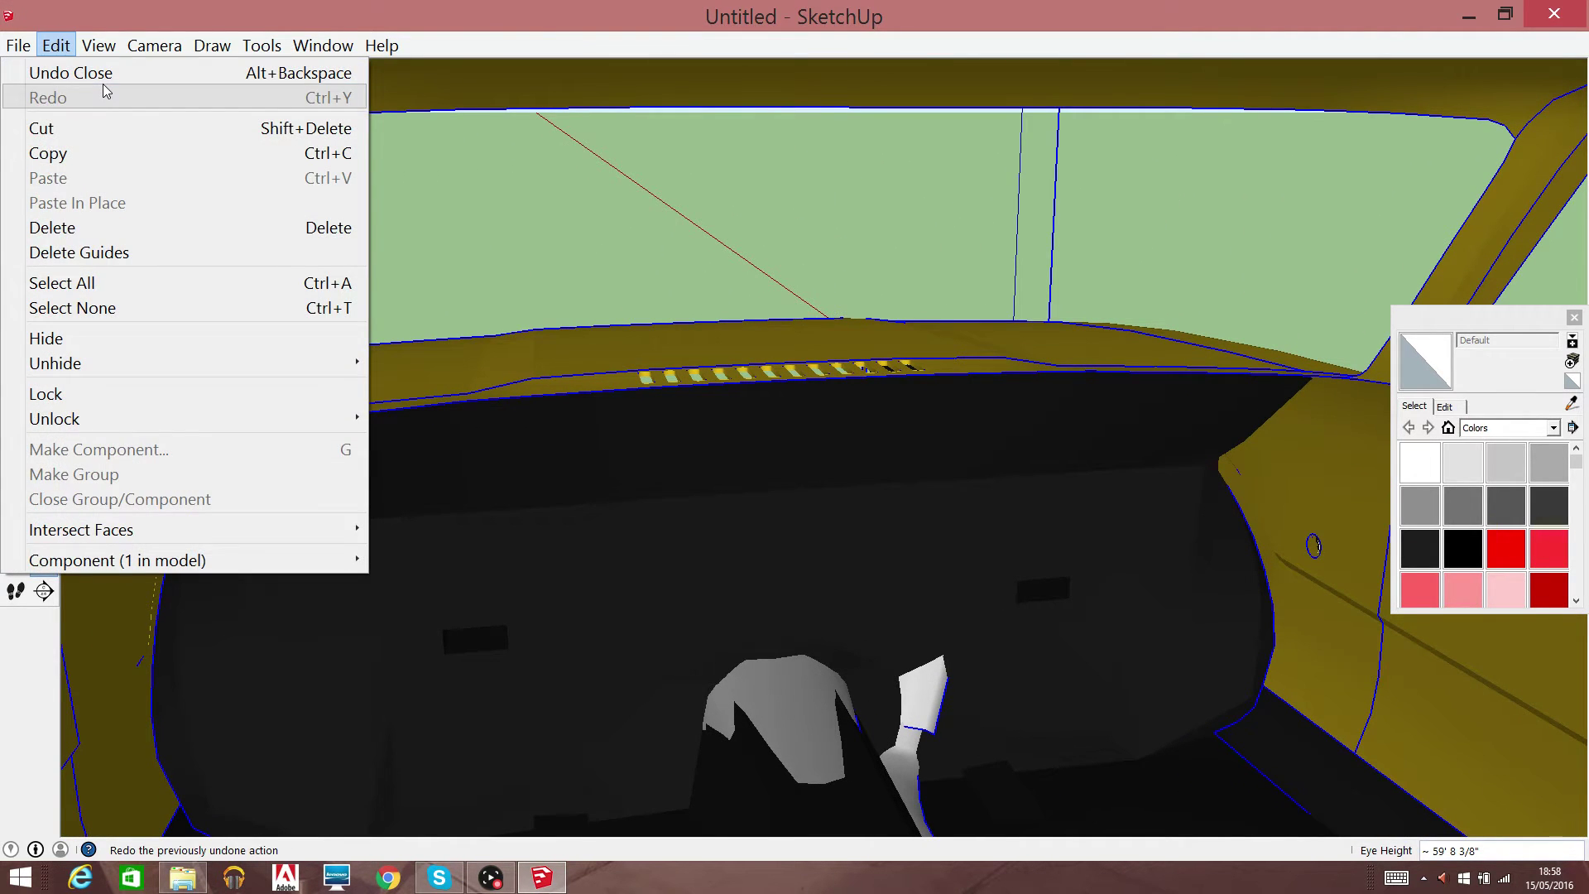
left_click(71, 73)
left_click(68, 73)
left_click(56, 45)
left_click(68, 73)
left_click(56, 45)
left_click(70, 72)
Clear the selection and turn the view to the front door seatbelt
left_click(11, 88)
left_click(18, 83)
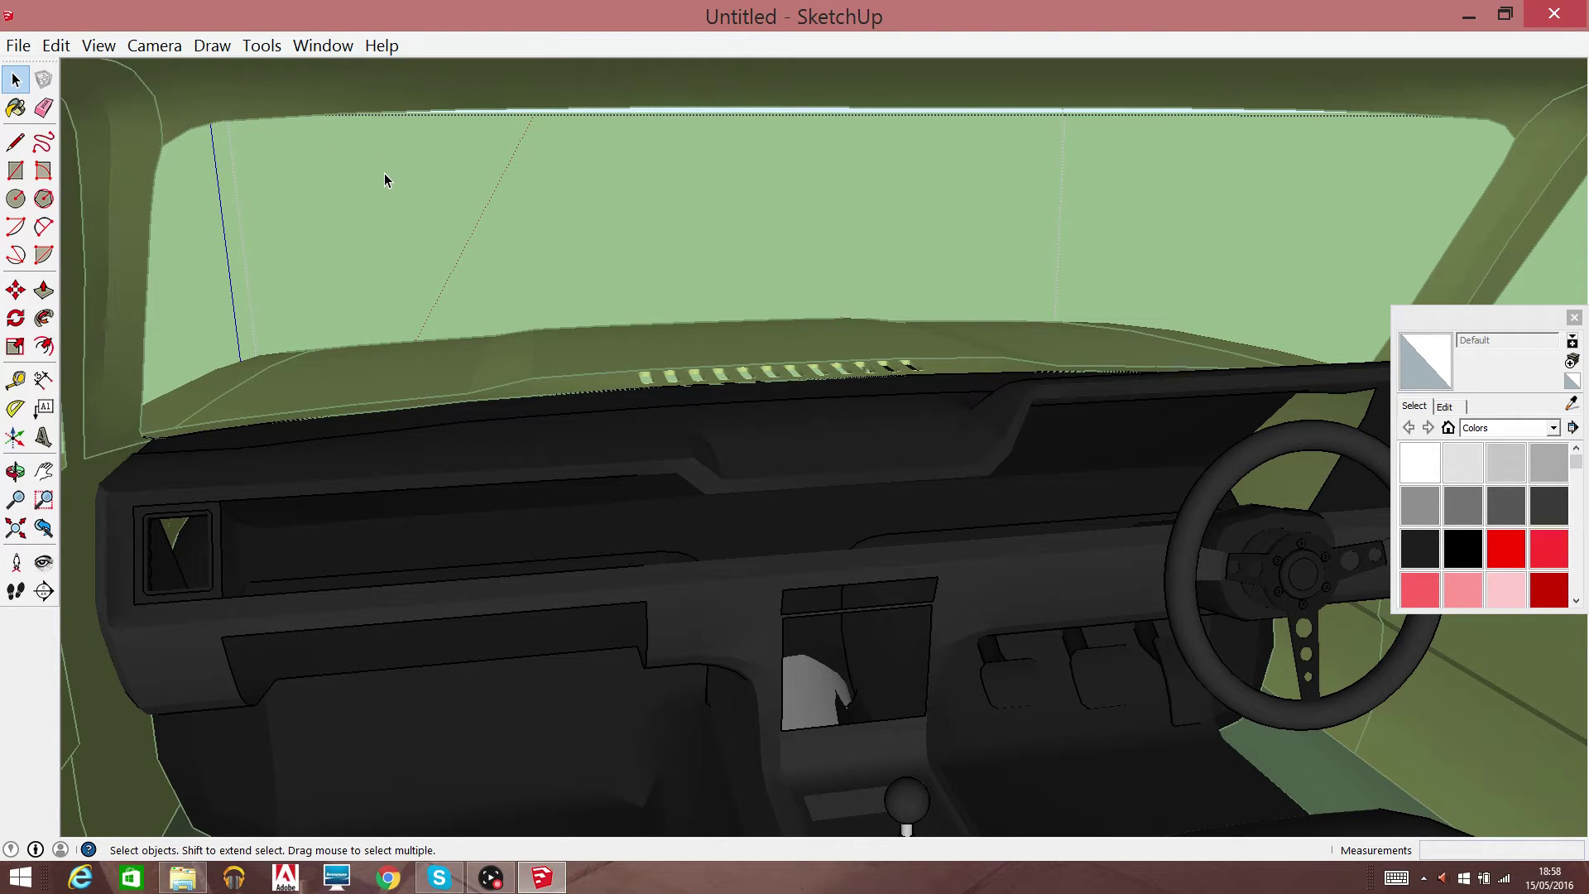
left_click(384, 172)
right_click(579, 204)
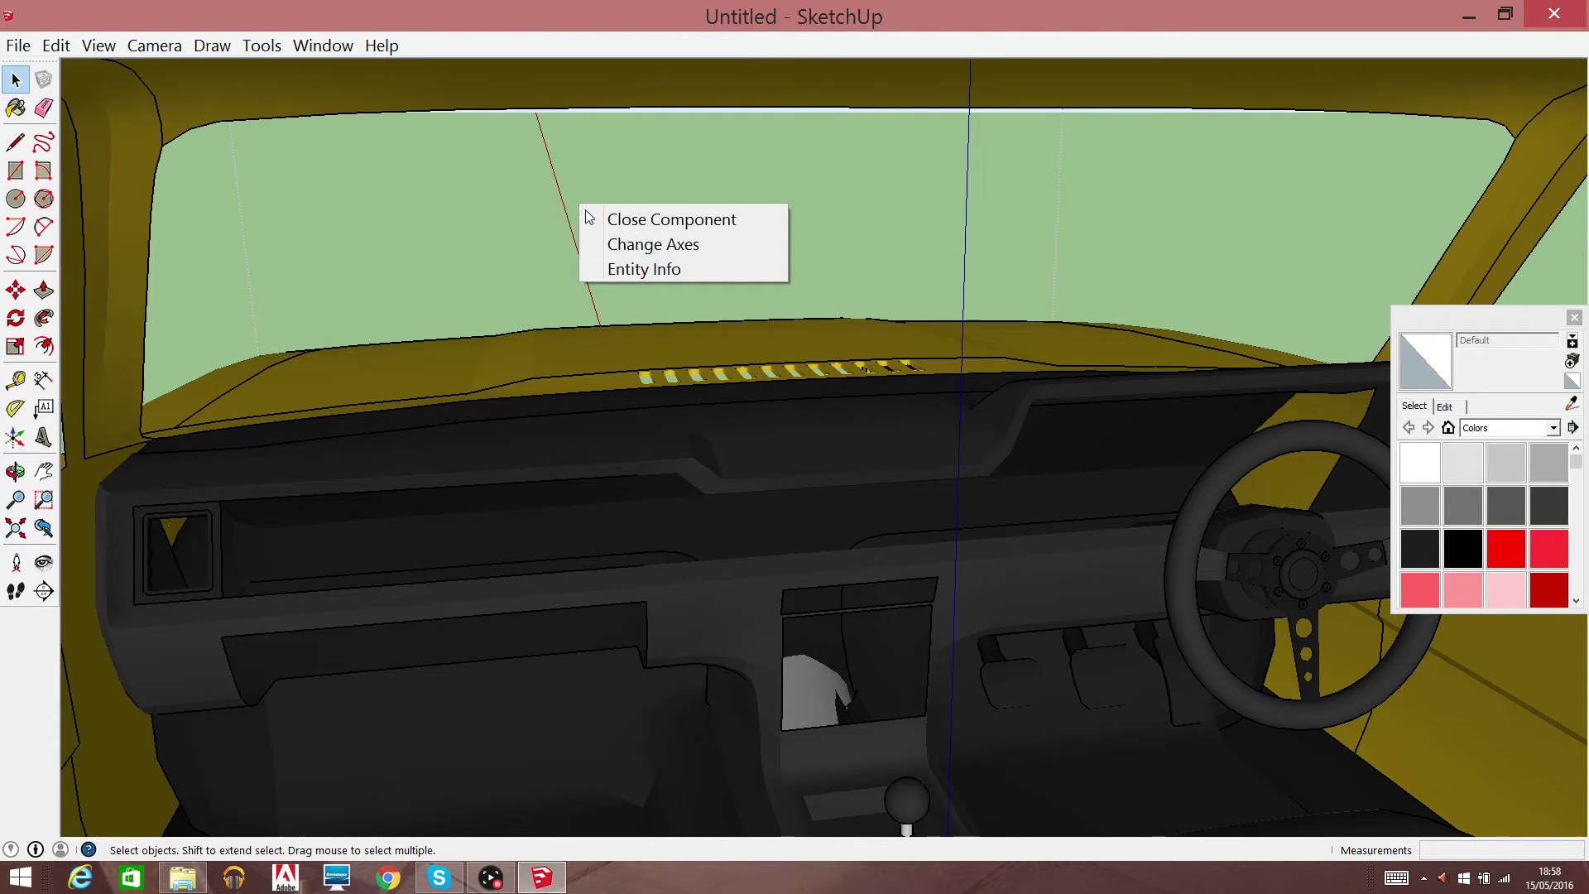
left_click(44, 471)
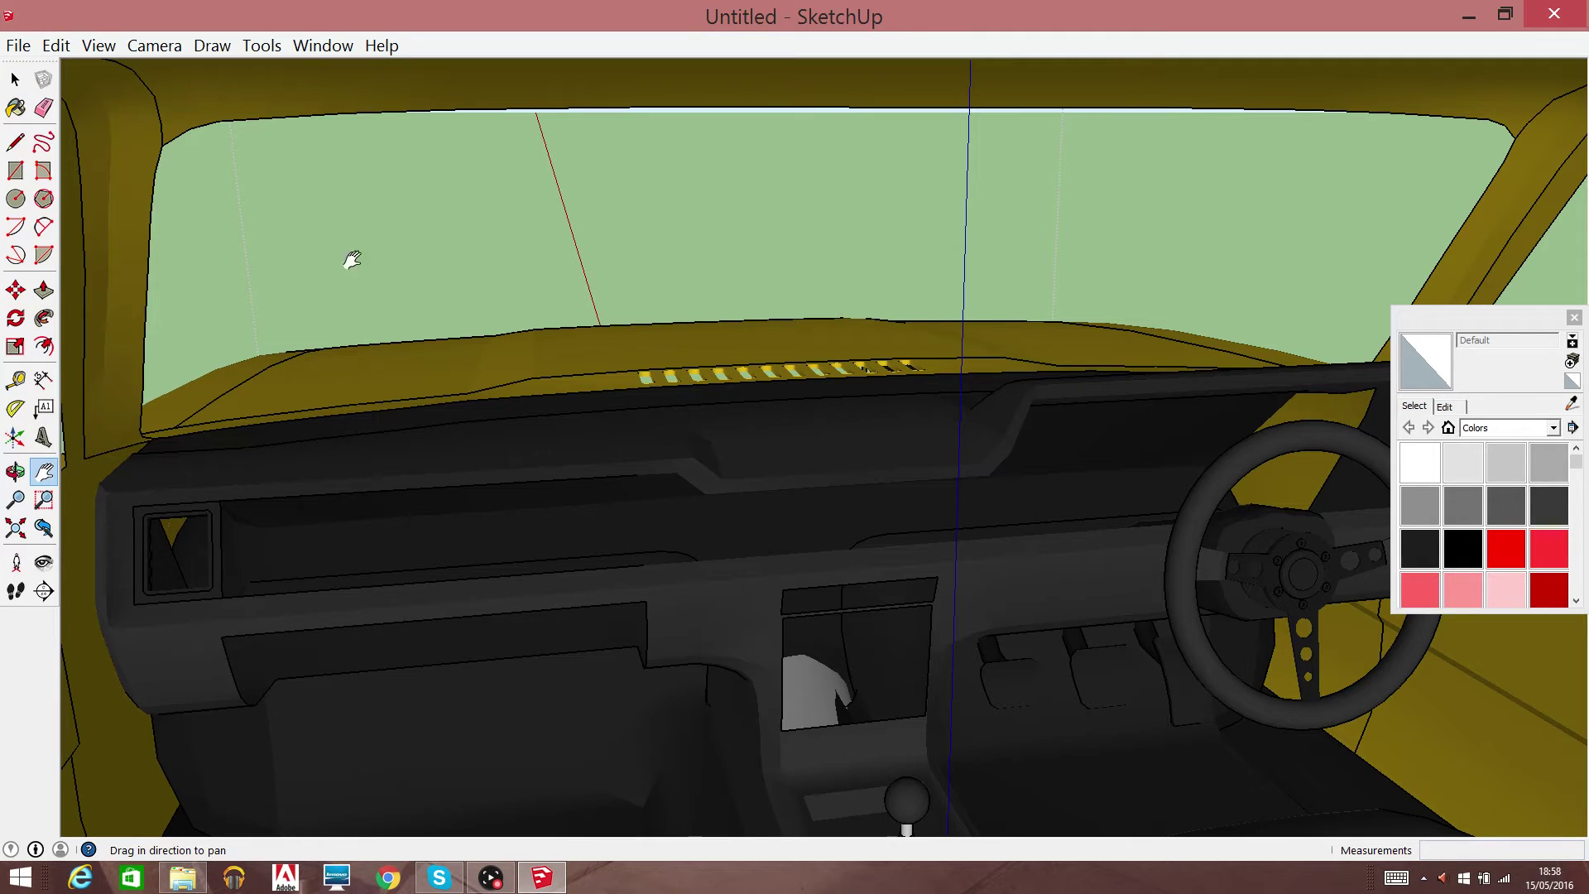
right_click(406, 242)
left_click(464, 339)
mouse_move(638, 313)
left_mouse_down()
mouse_move(552, 683)
mouse_move(5, 254)
left_mouse_up()
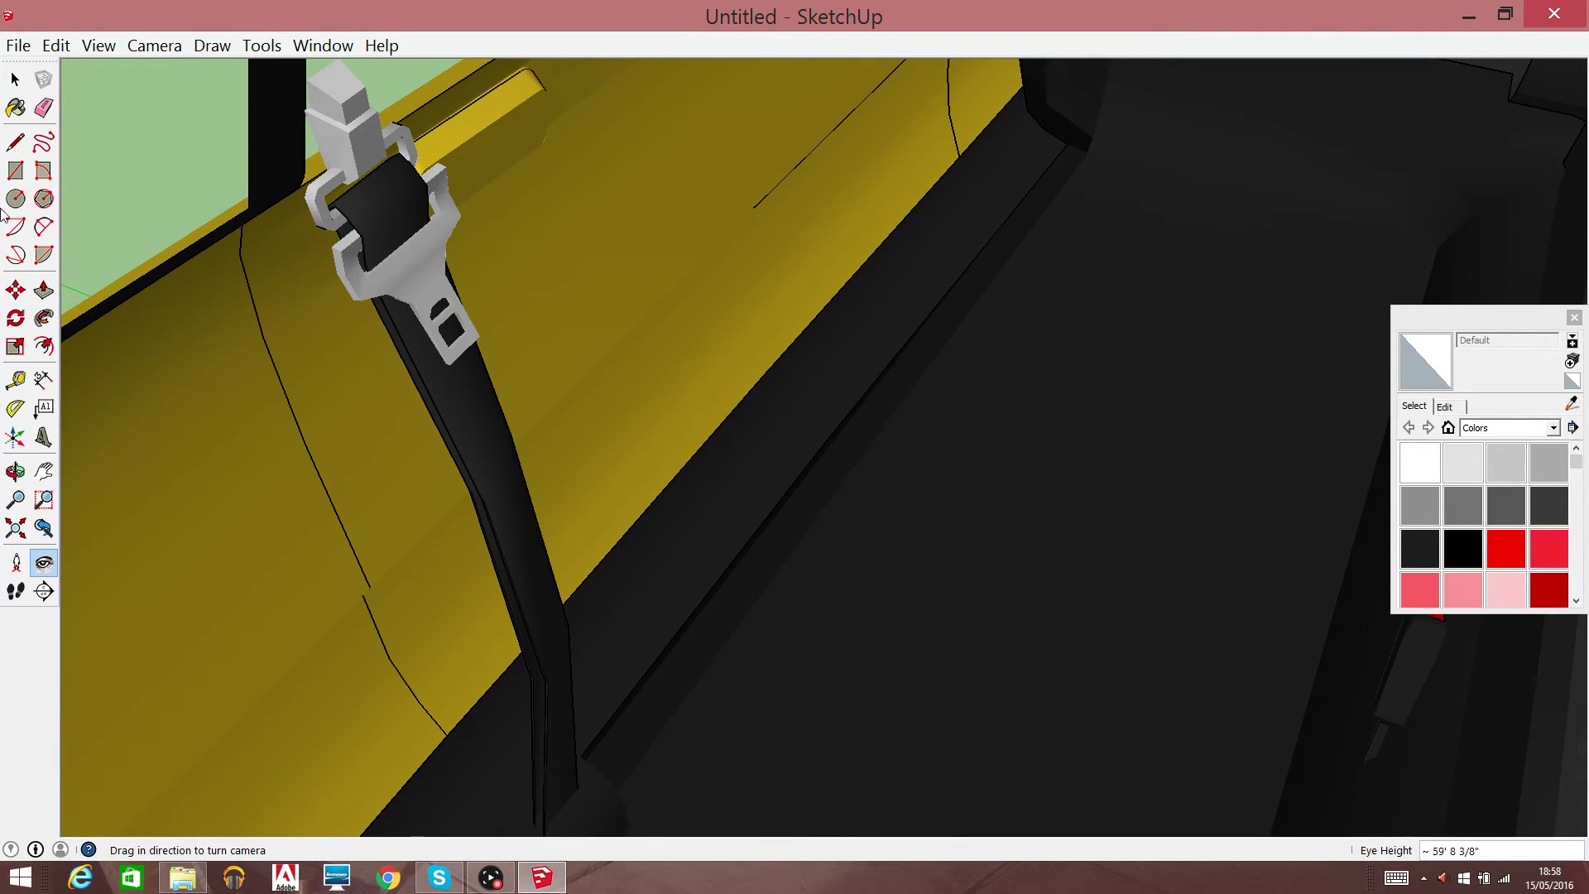
left_click(16, 81)
Erase the front seatbelt component by the front door
left_click(461, 432)
double_click(461, 432)
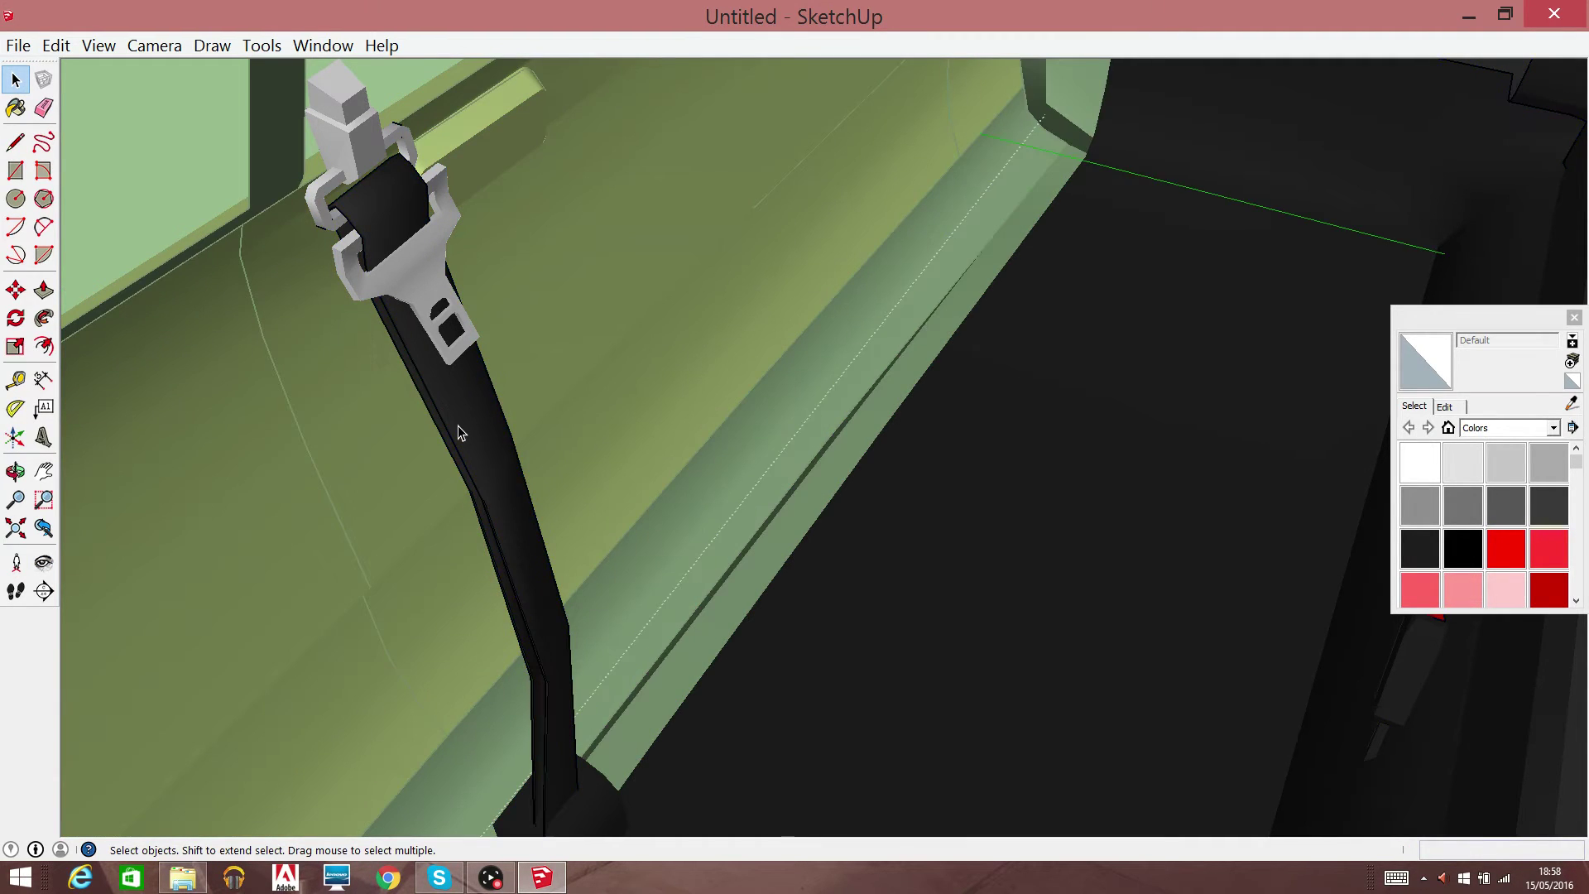
left_click(461, 431)
double_click(461, 431)
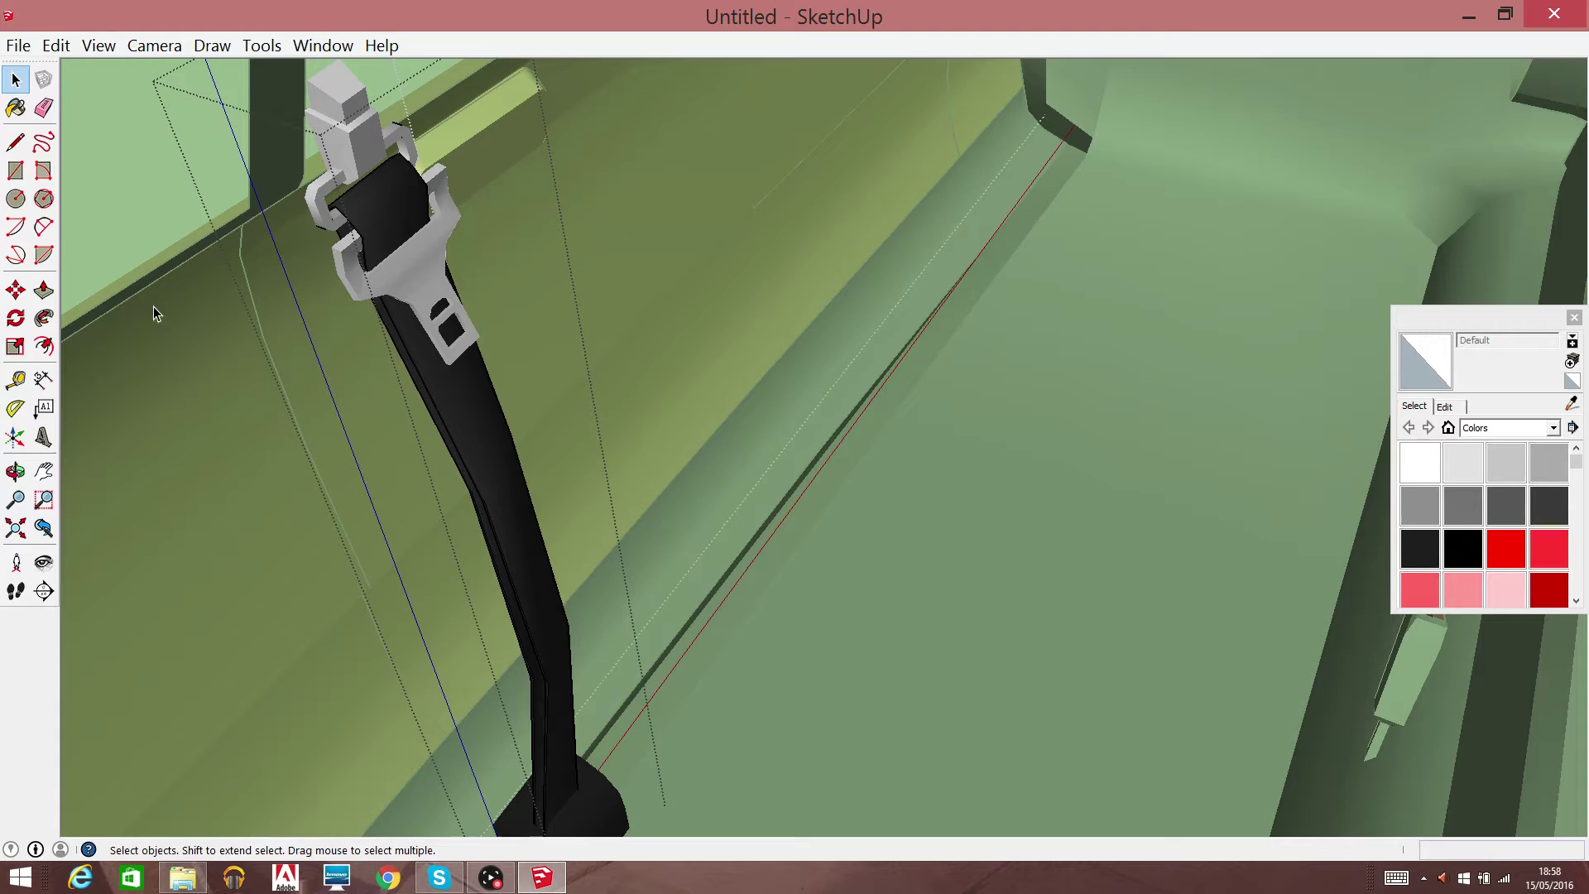
left_click(83, 219)
left_click(392, 269)
right_click(392, 273)
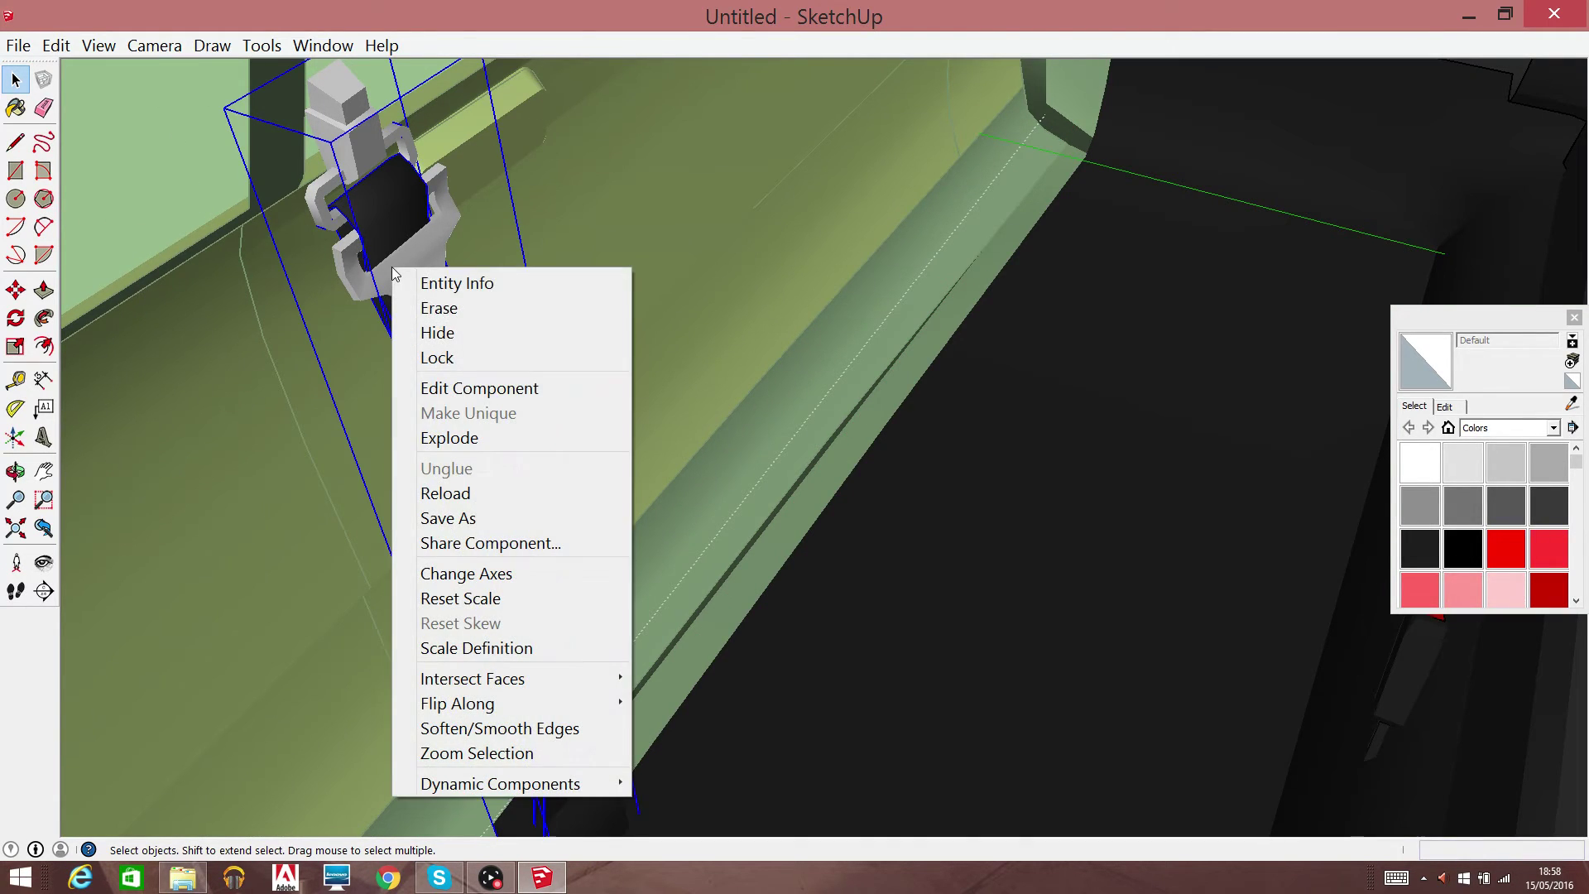
left_click(438, 308)
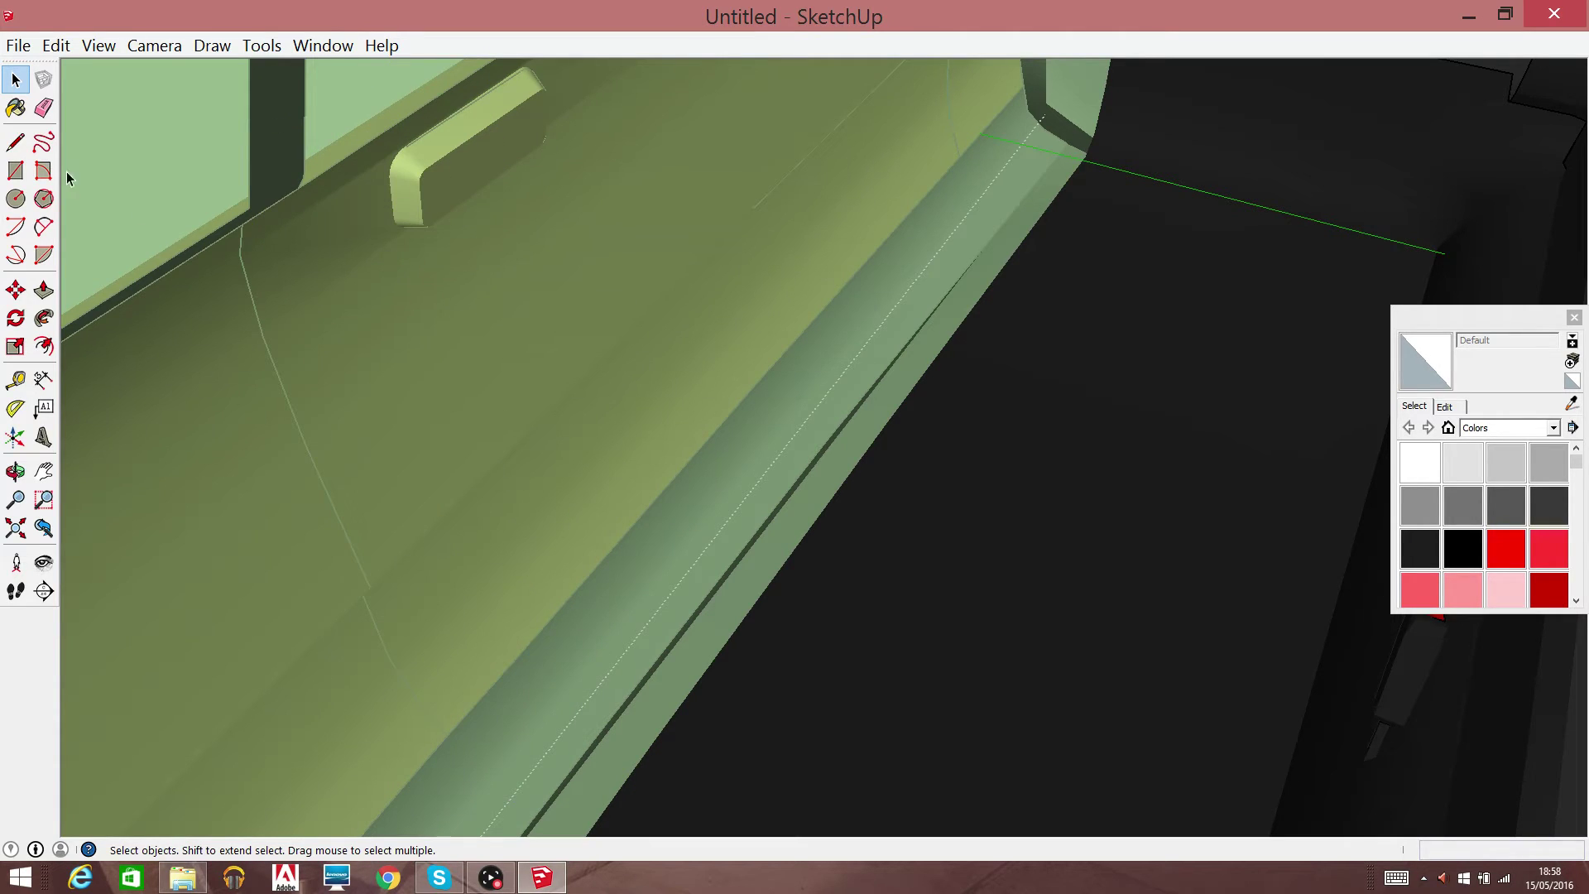
Turn to the rear wheel arch and erase the rear seatbelt strap
left_click(43, 471)
right_click(670, 446)
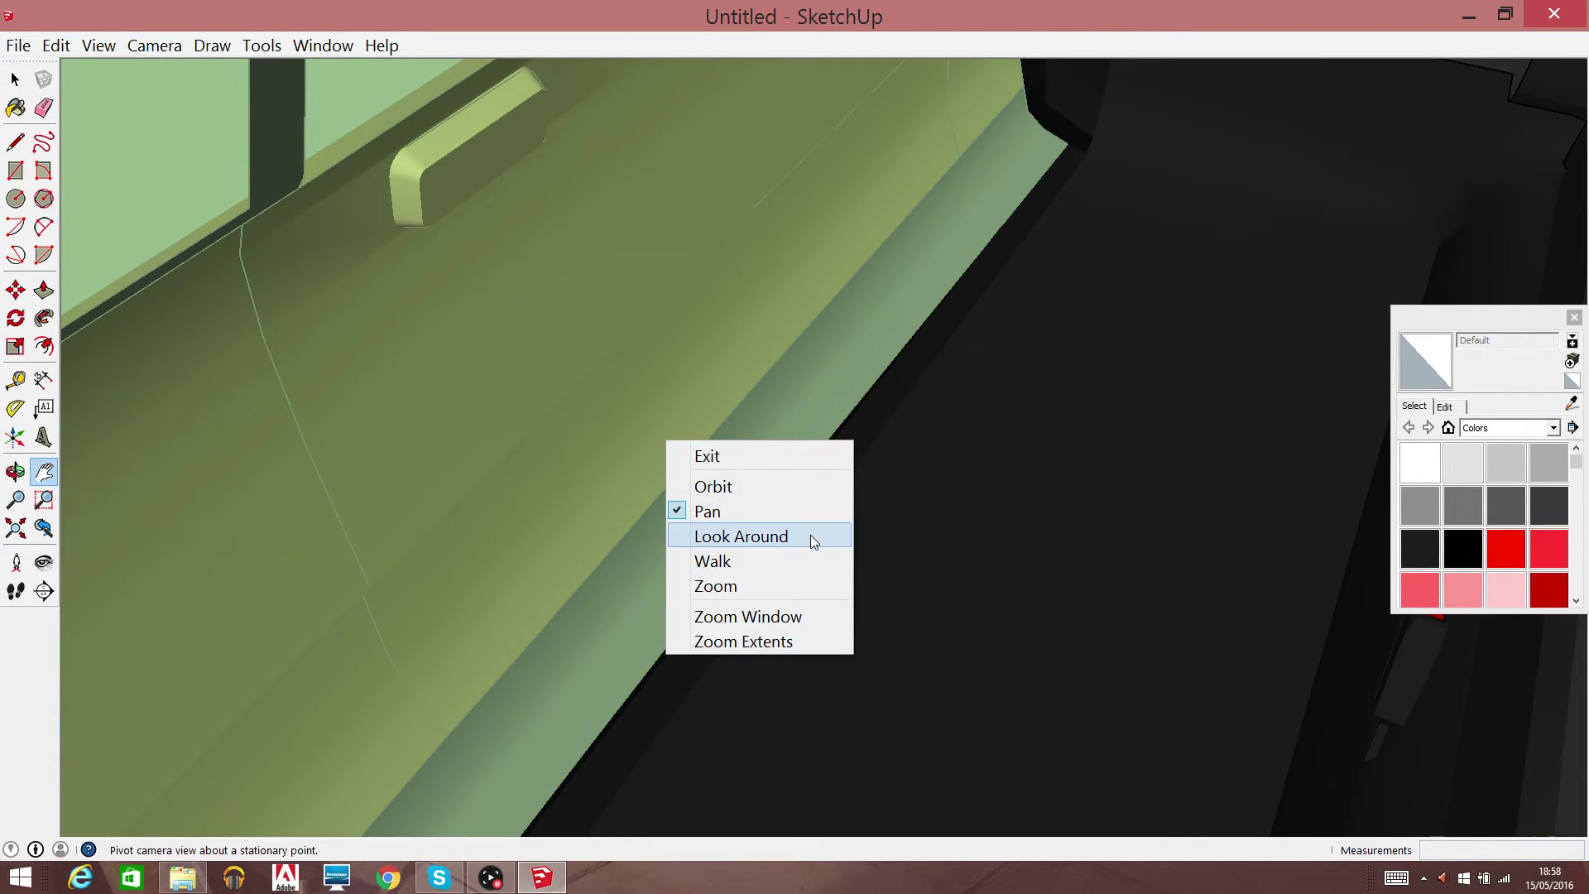
left_click(812, 537)
mouse_move(901, 419)
left_mouse_down()
mouse_move(1368, 232)
mouse_move(713, 451)
mouse_move(381, 629)
mouse_move(752, 552)
mouse_move(325, 393)
left_mouse_up()
left_click(15, 79)
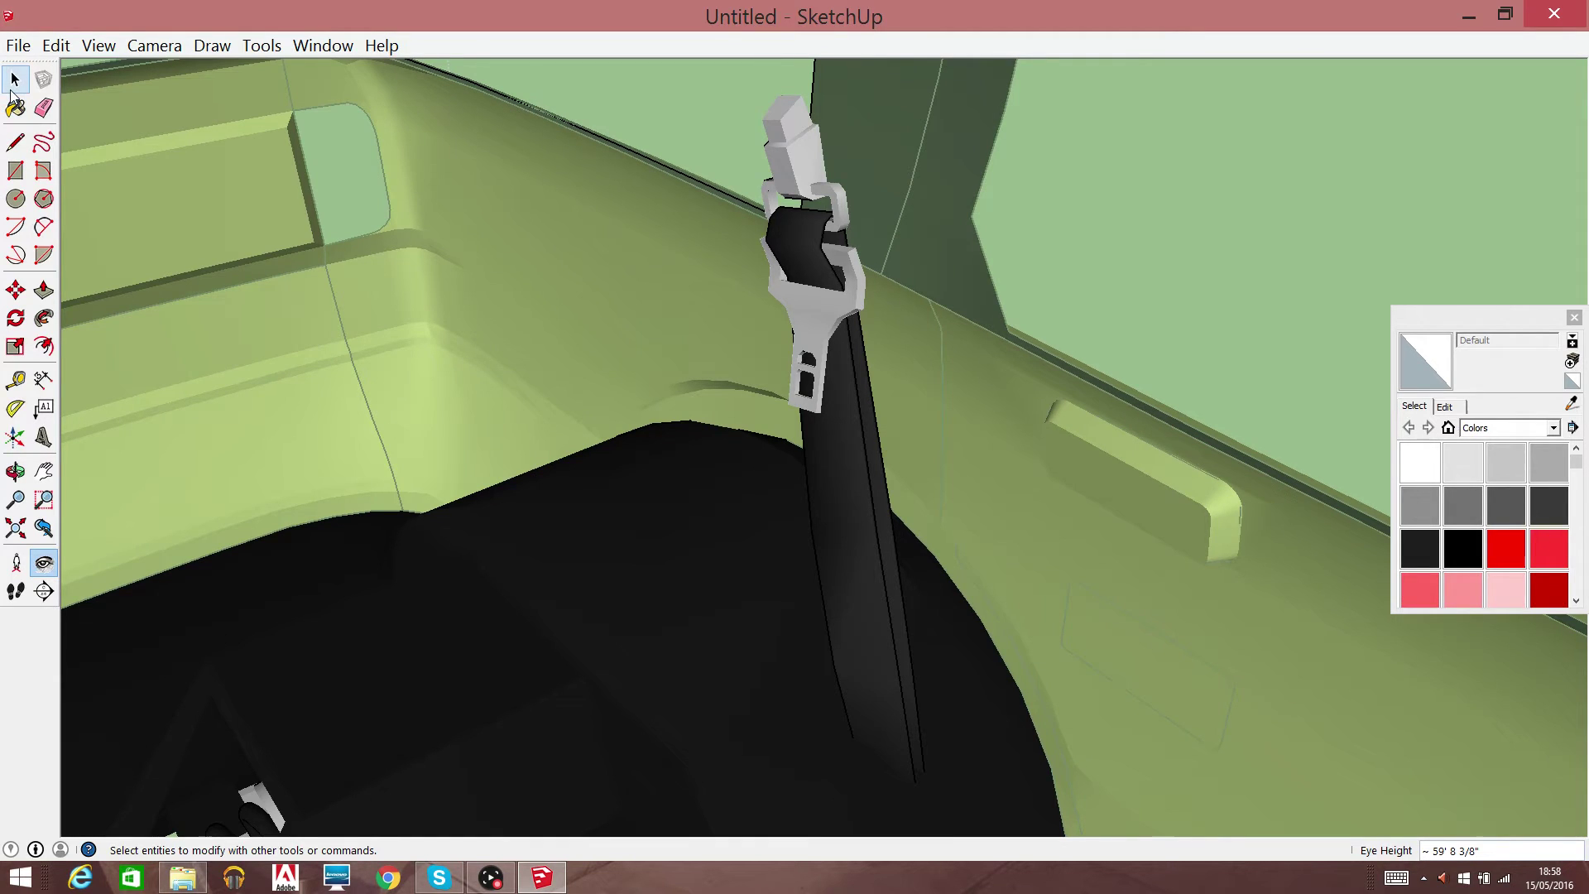
left_click(857, 431)
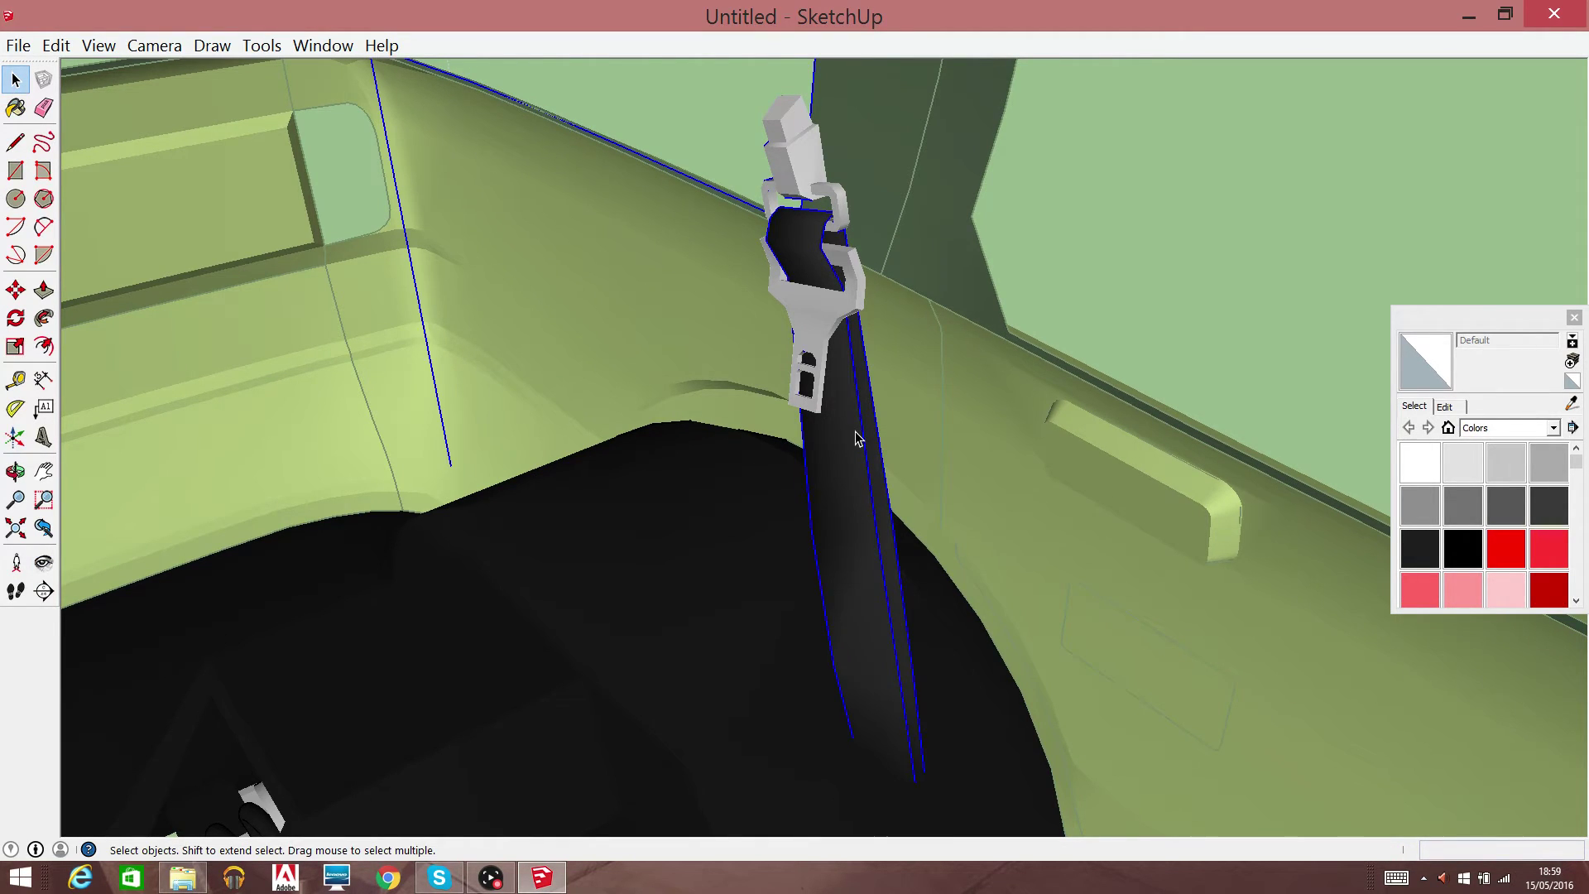
right_click(857, 432)
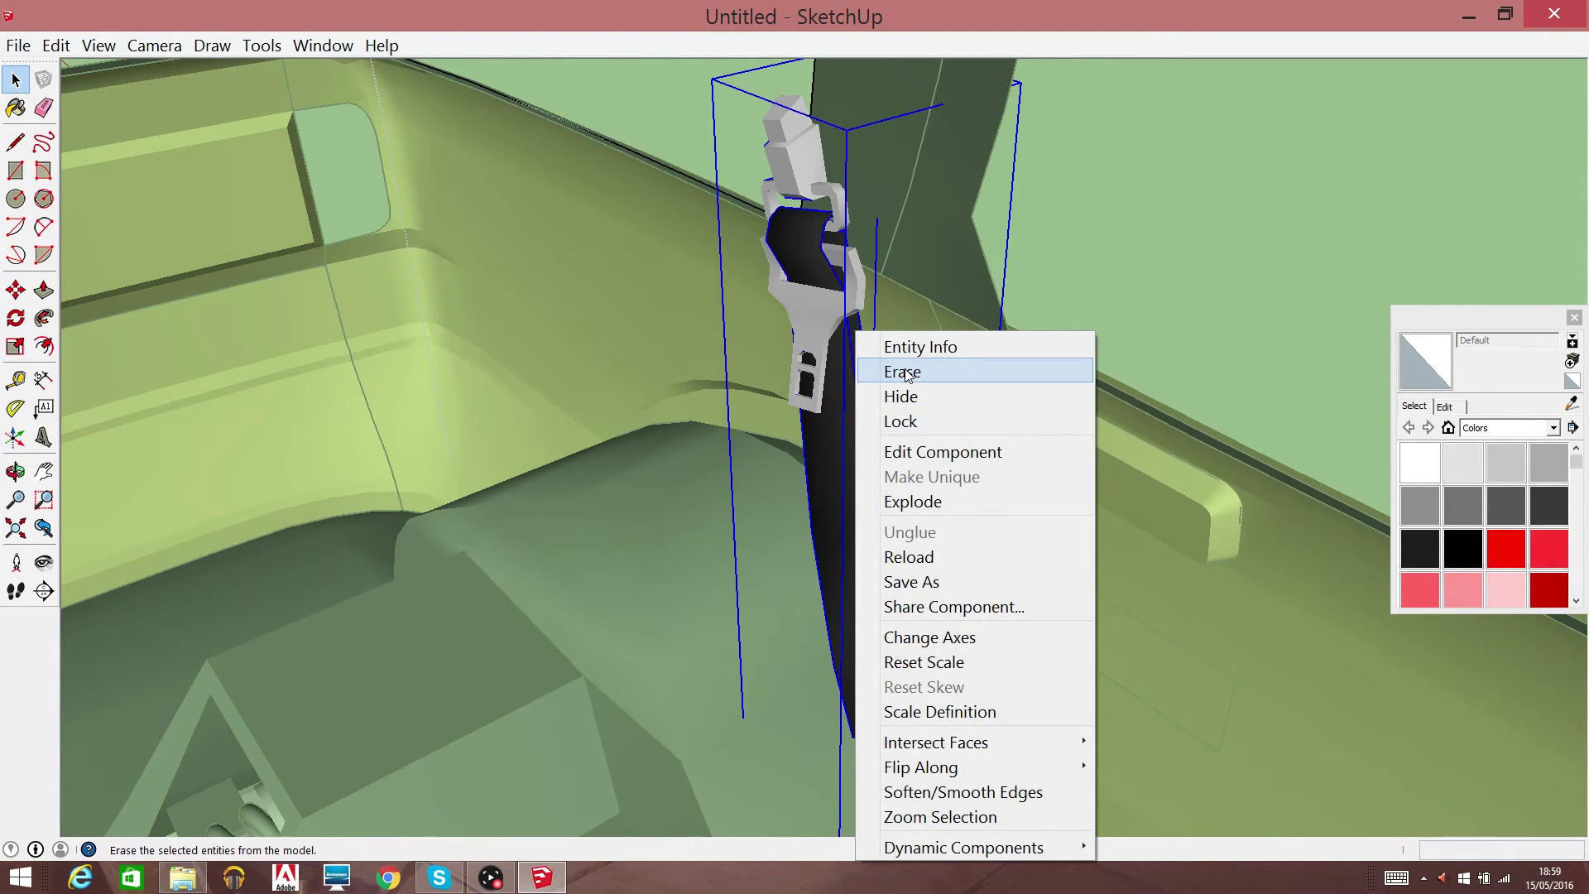
left_click(890, 365)
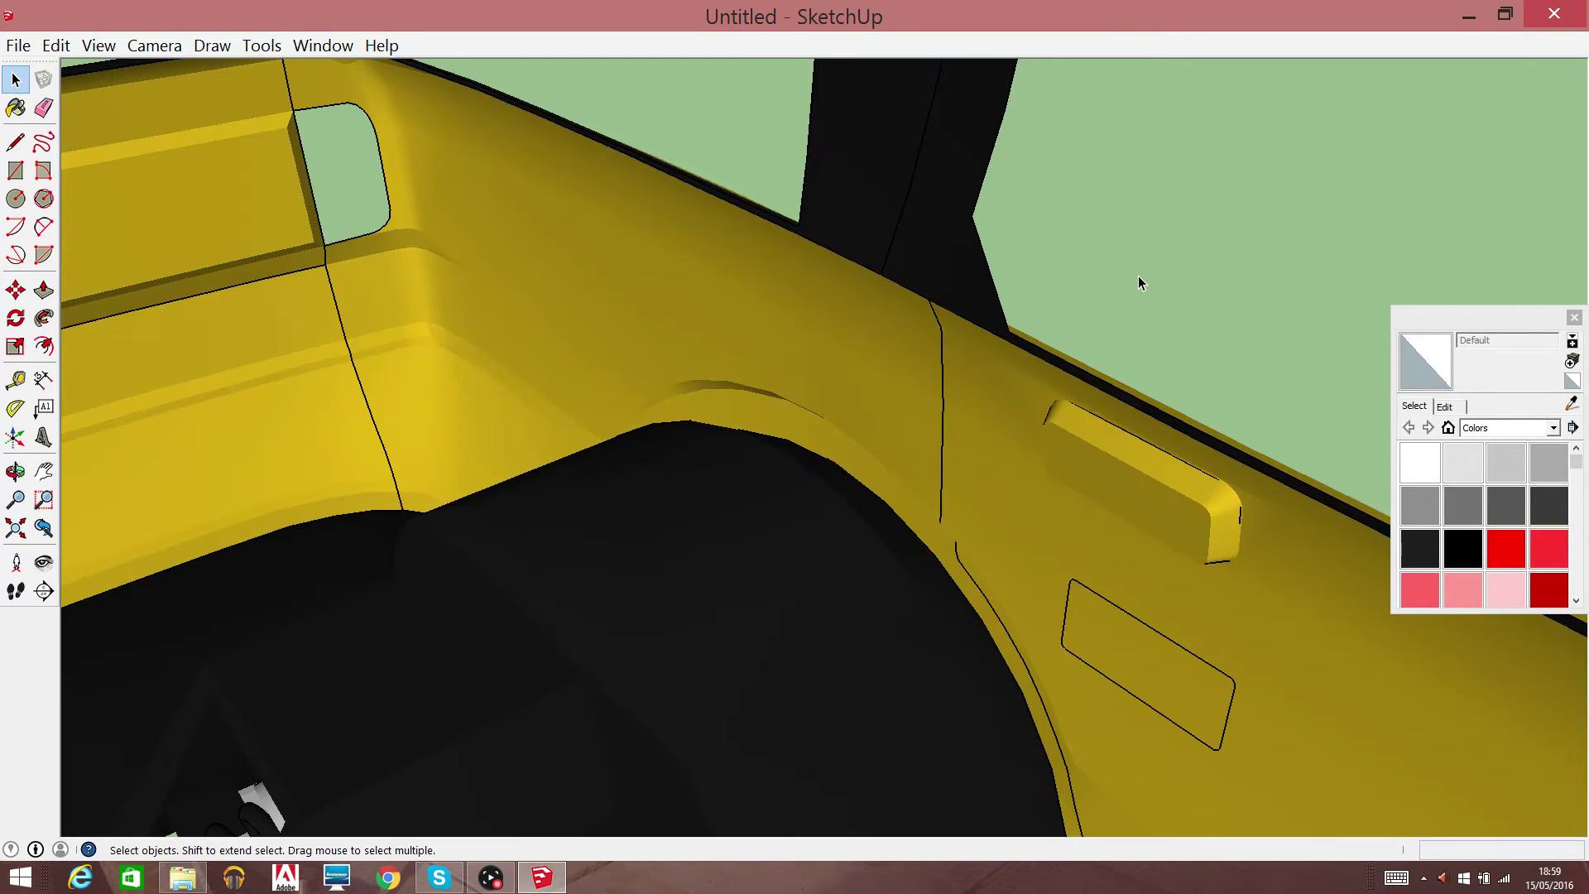
right_click(1139, 275)
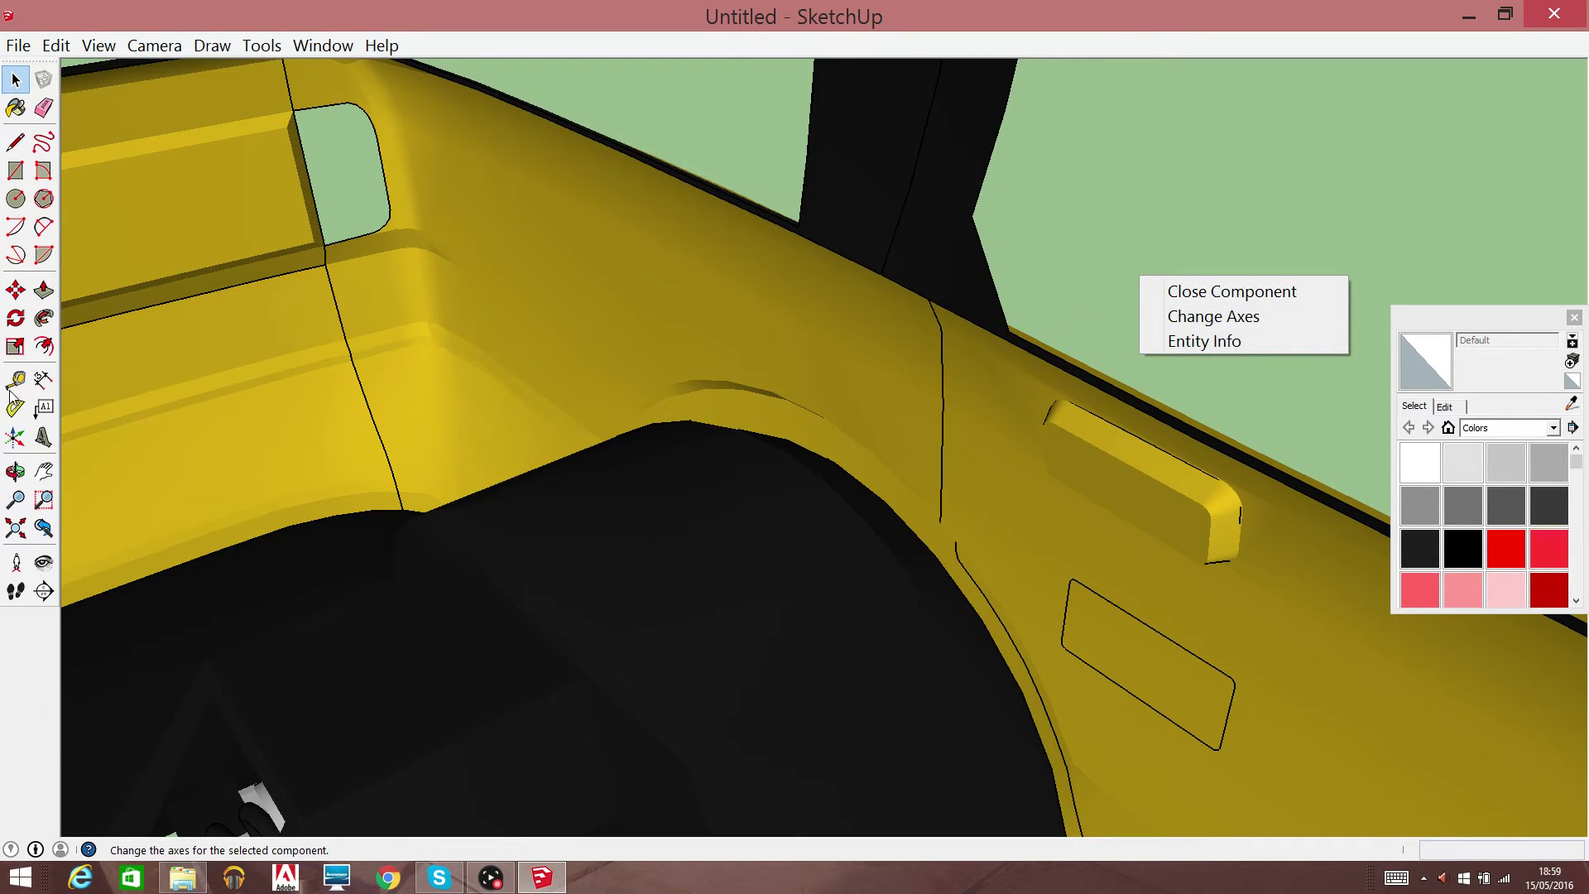
left_click(44, 472)
right_click(309, 448)
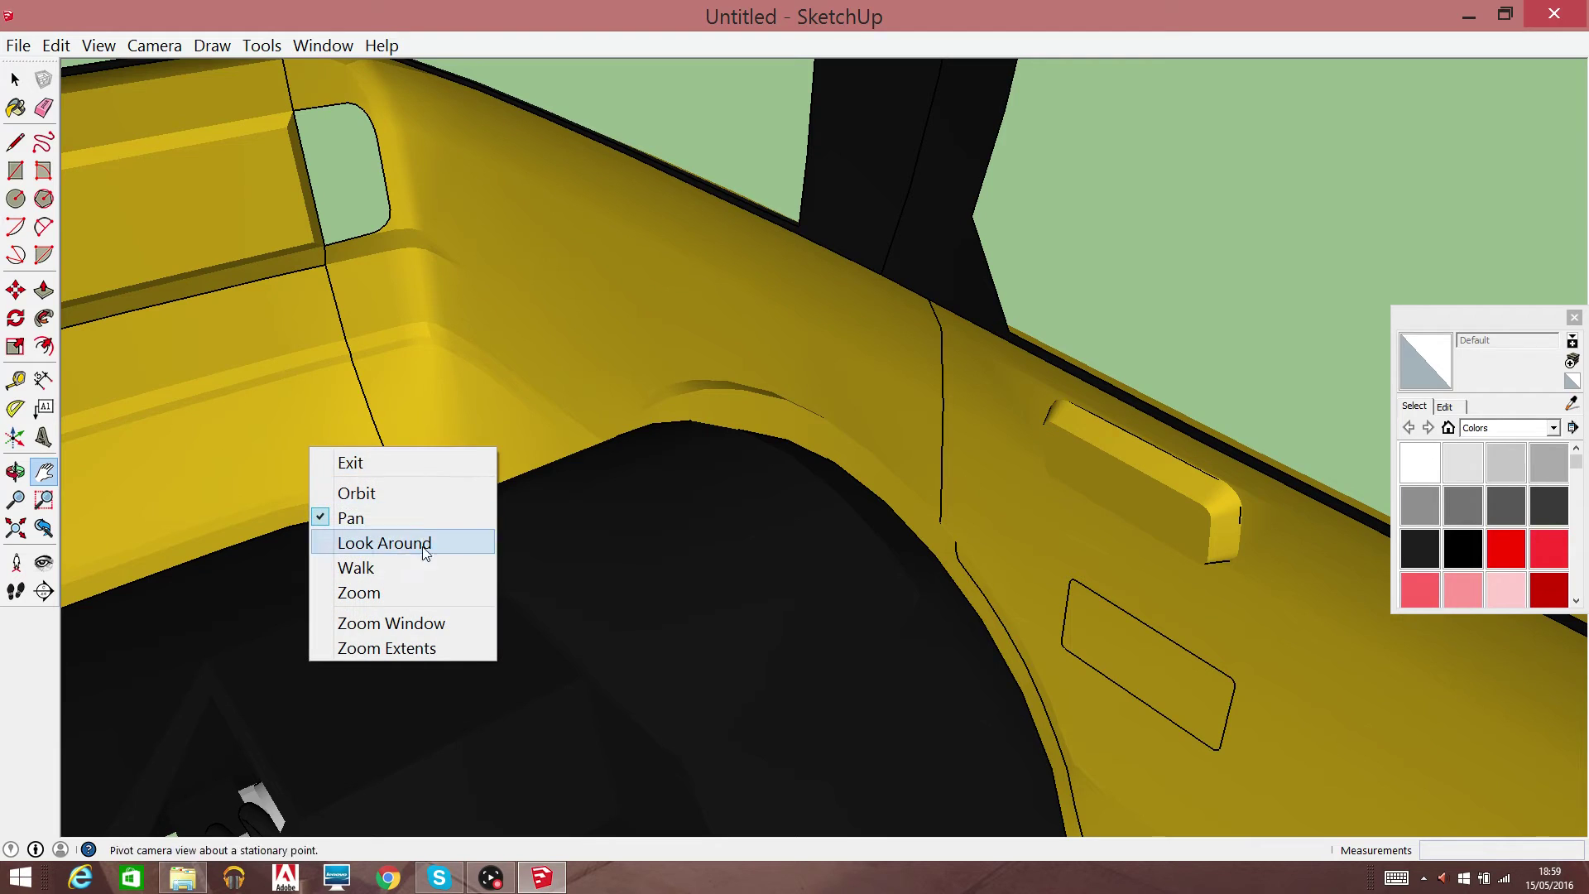
left_click(418, 555)
mouse_move(1288, 394)
left_mouse_down()
mouse_move(533, 518)
mouse_move(830, 534)
mouse_move(1266, 648)
mouse_move(1131, 677)
mouse_move(1139, 660)
mouse_move(1090, 615)
mouse_move(1121, 532)
mouse_move(1104, 497)
mouse_move(323, 484)
left_mouse_up()
left_click(44, 471)
mouse_move(1159, 480)
left_mouse_down()
mouse_move(1016, 517)
mouse_move(1010, 503)
left_mouse_up()
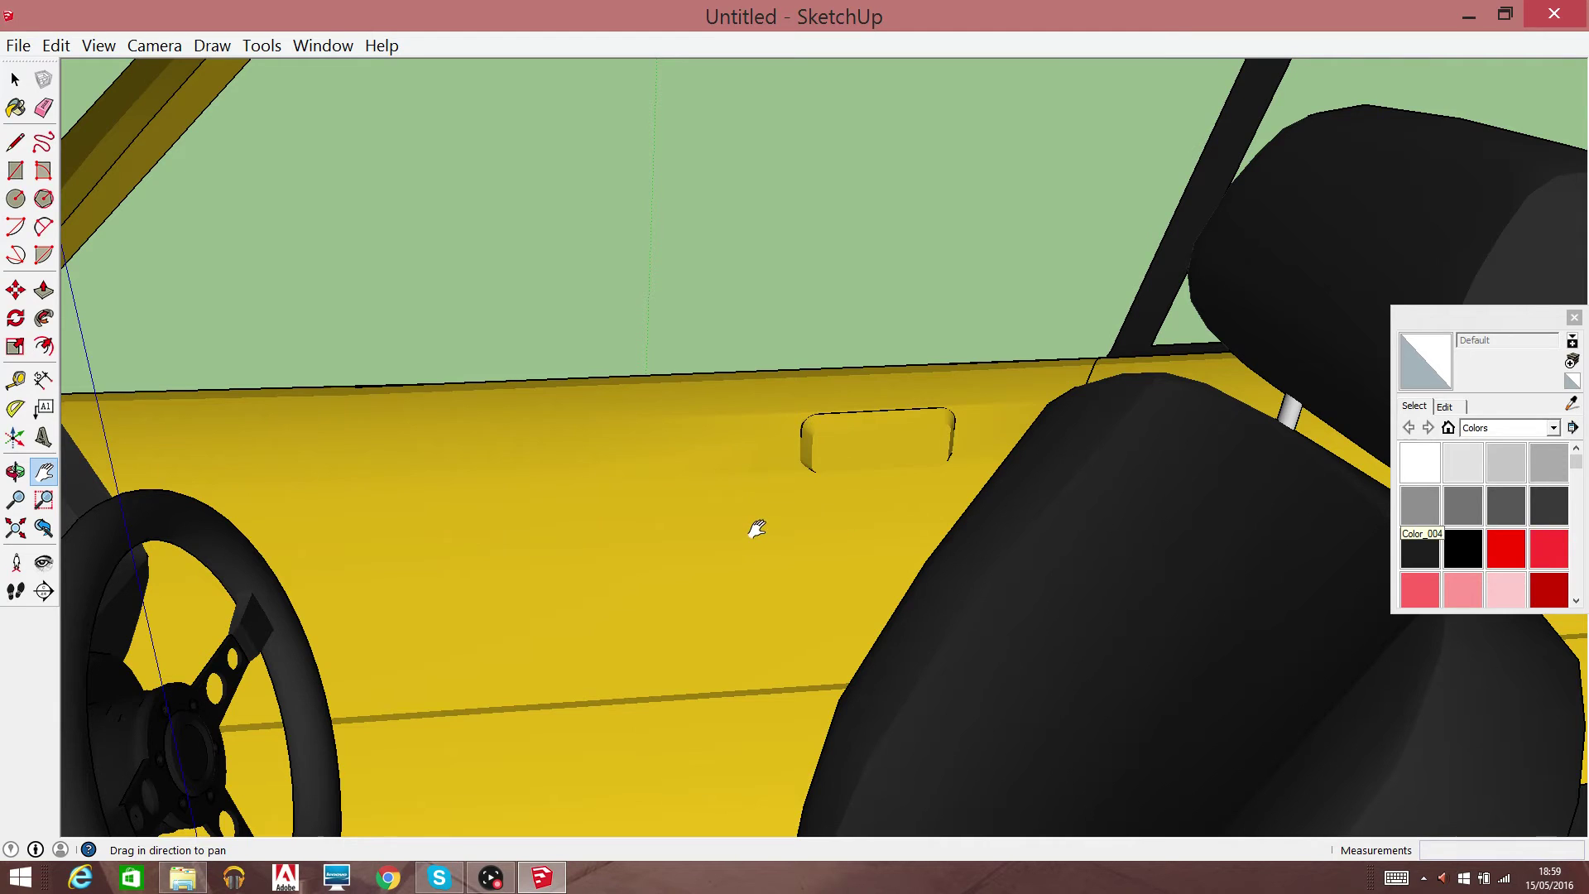
mouse_move(757, 528)
left_mouse_down()
mouse_move(961, 461)
mouse_move(939, 460)
left_mouse_up()
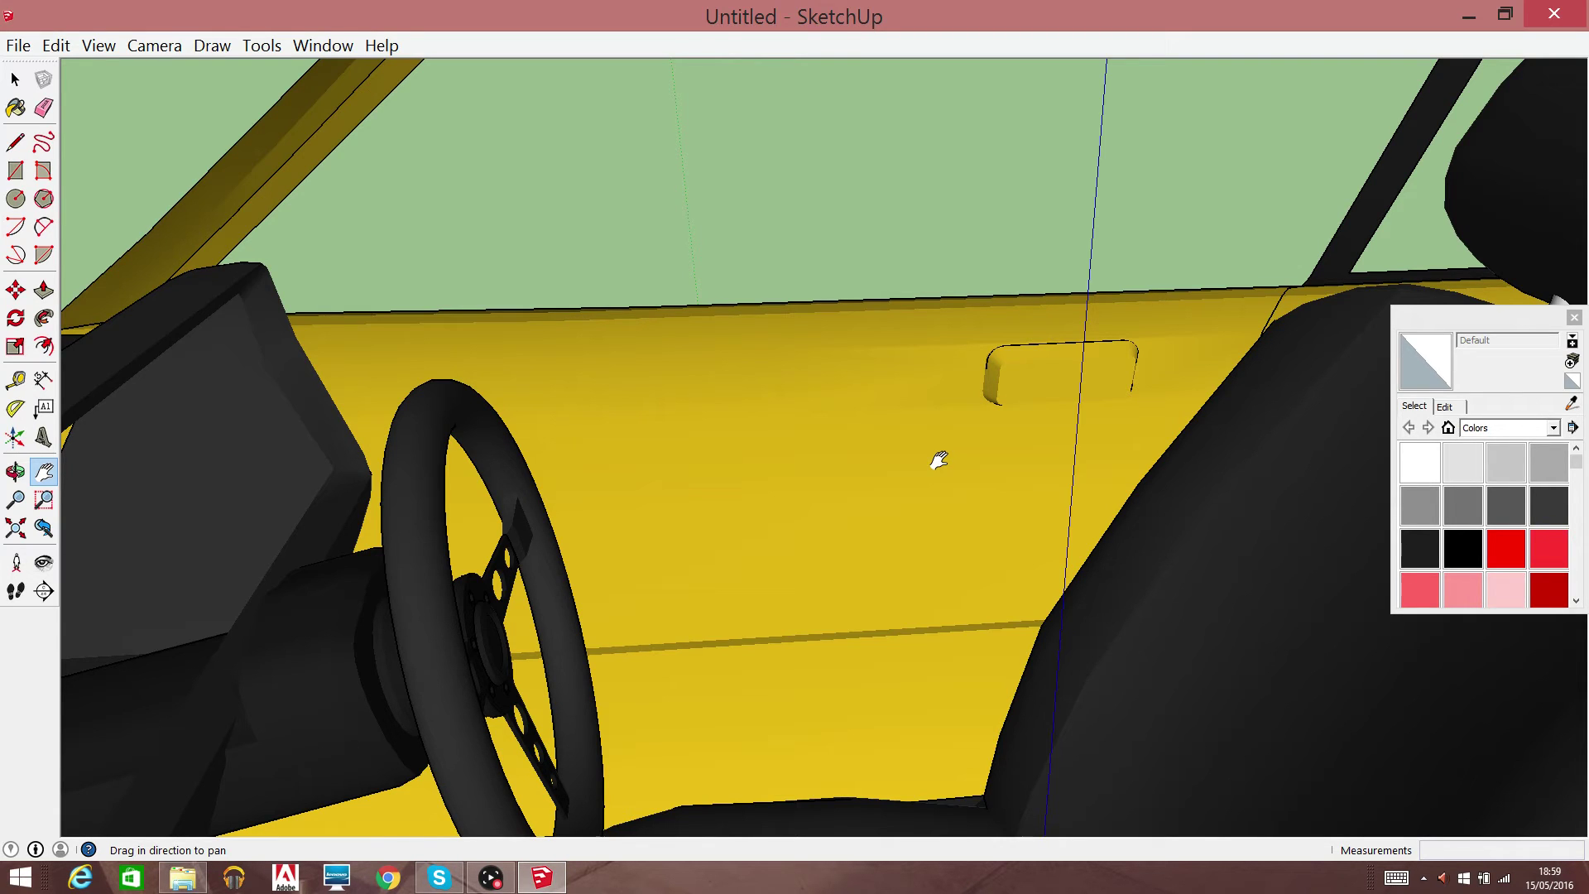
left_click_drag(939, 461, 945, 458)
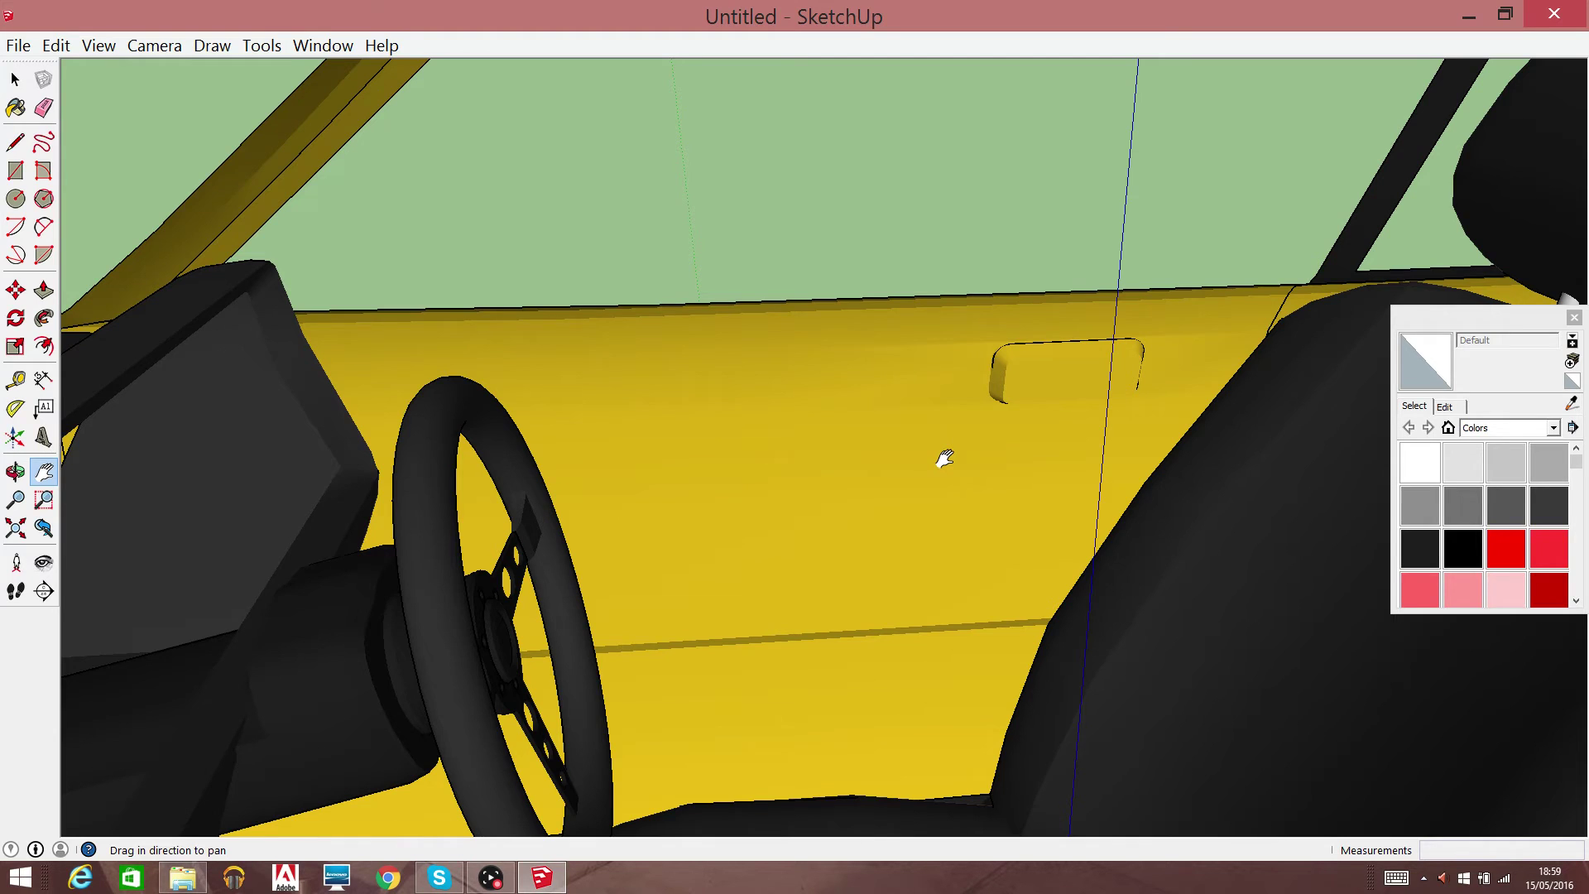
mouse_move(945, 458)
left_mouse_down()
mouse_move(1029, 394)
mouse_move(1360, 303)
mouse_move(1152, 131)
mouse_move(1238, 126)
mouse_move(522, 326)
mouse_move(518, 99)
mouse_move(796, 4)
mouse_move(910, 92)
mouse_move(947, 139)
mouse_move(936, 171)
left_mouse_up()
right_click(800, 159)
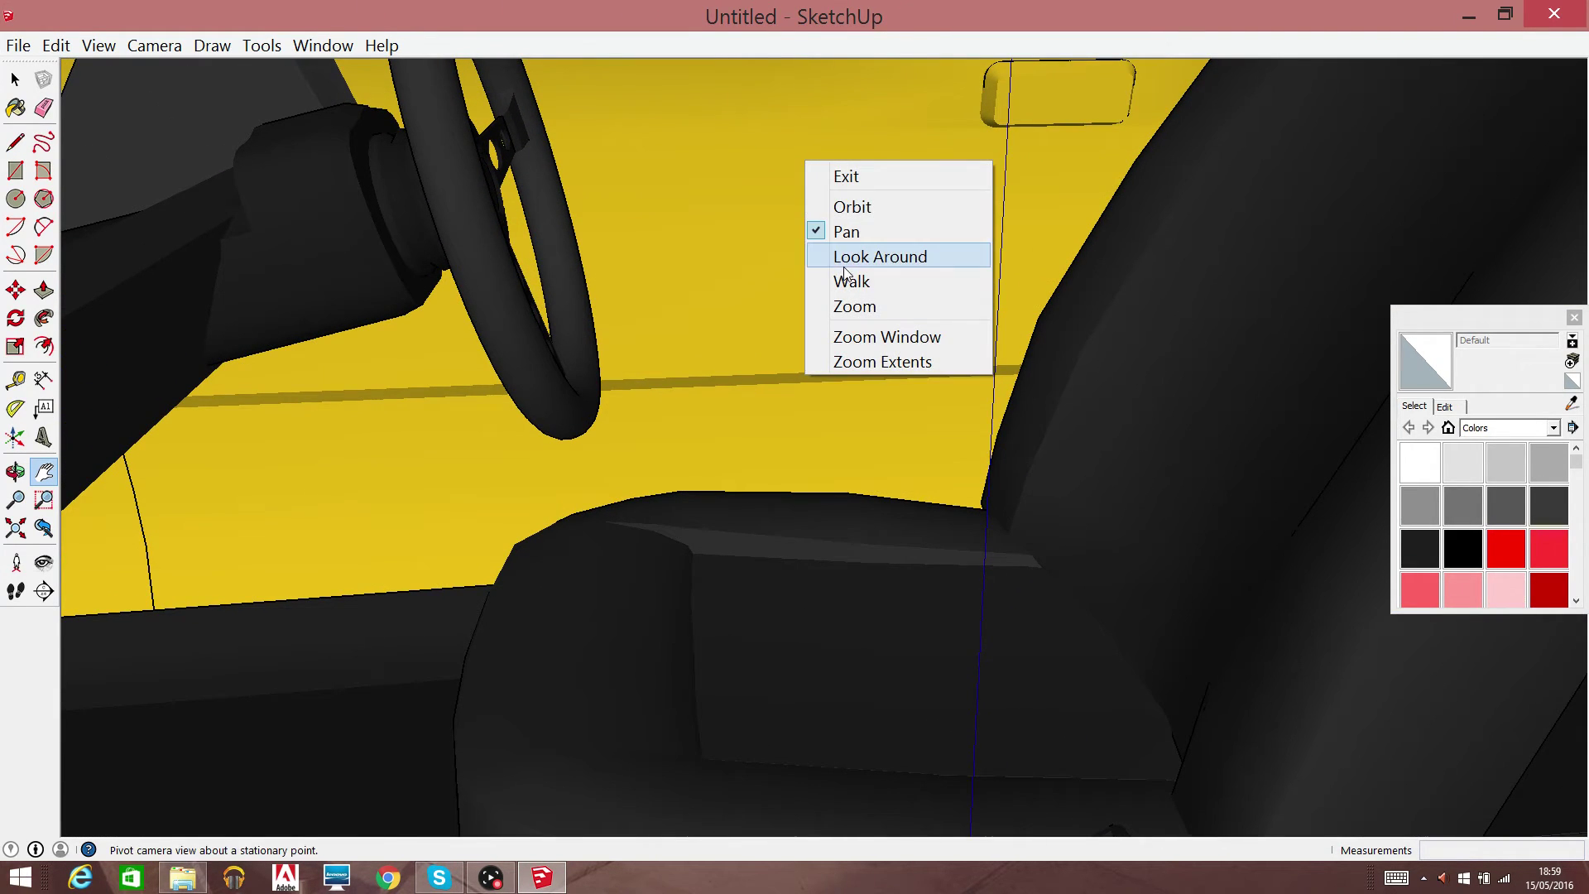
left_click(862, 256)
left_click_drag(863, 257, 1159, 650)
left_click_drag(751, 259, 914, 151)
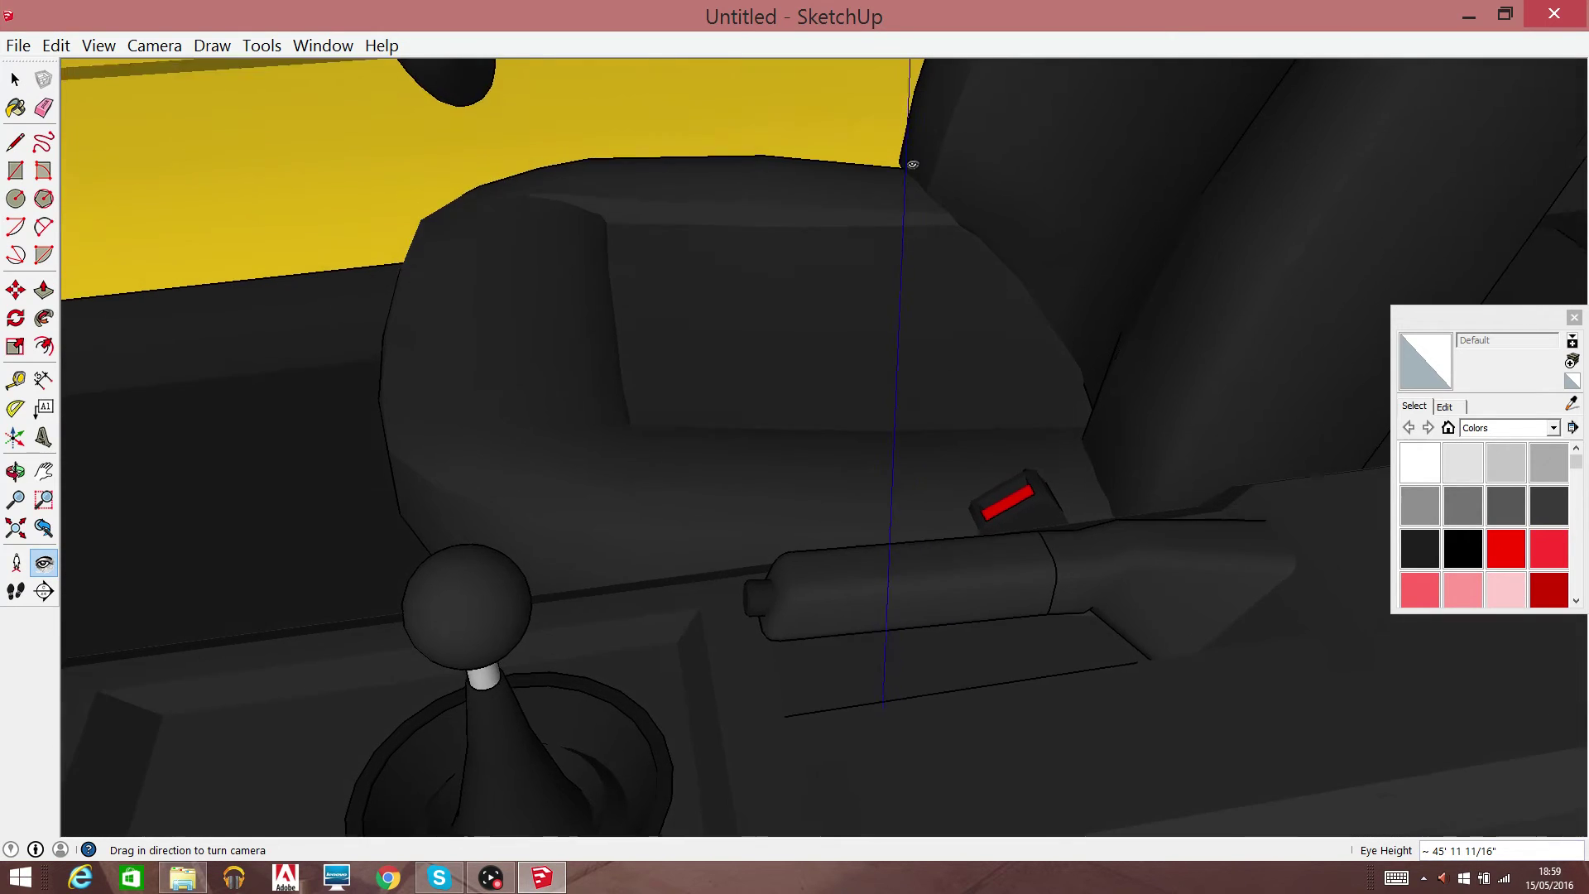
Erase the first red seat-belt buckle group beside the seat
left_click(11, 74)
left_click(1021, 516)
double_click(1021, 516)
left_click(1020, 517)
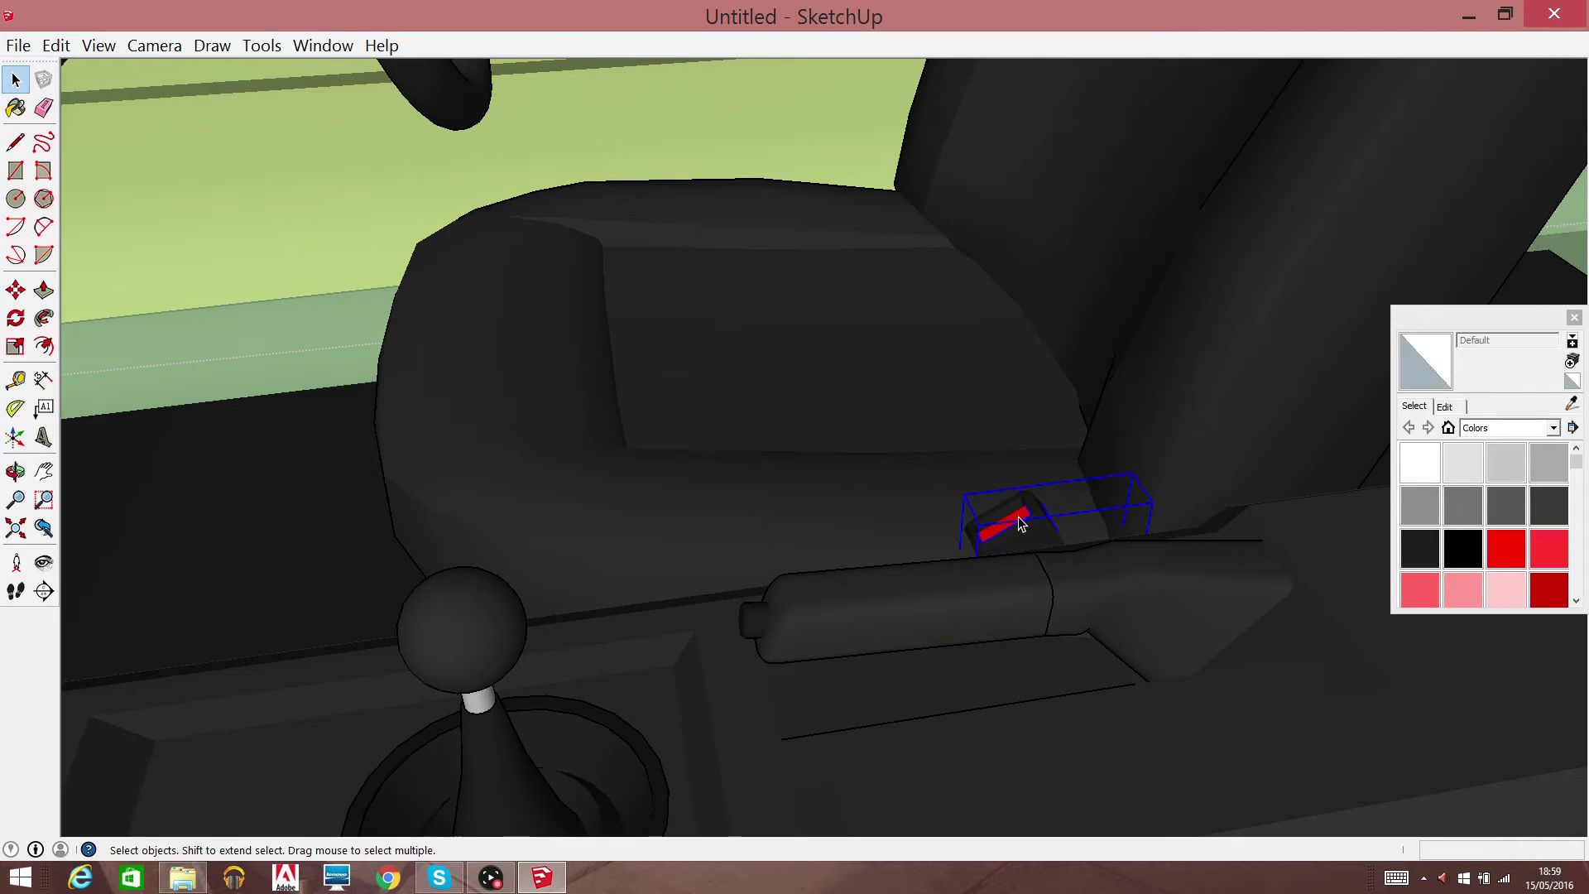
double_click(1021, 519)
double_click(1023, 525)
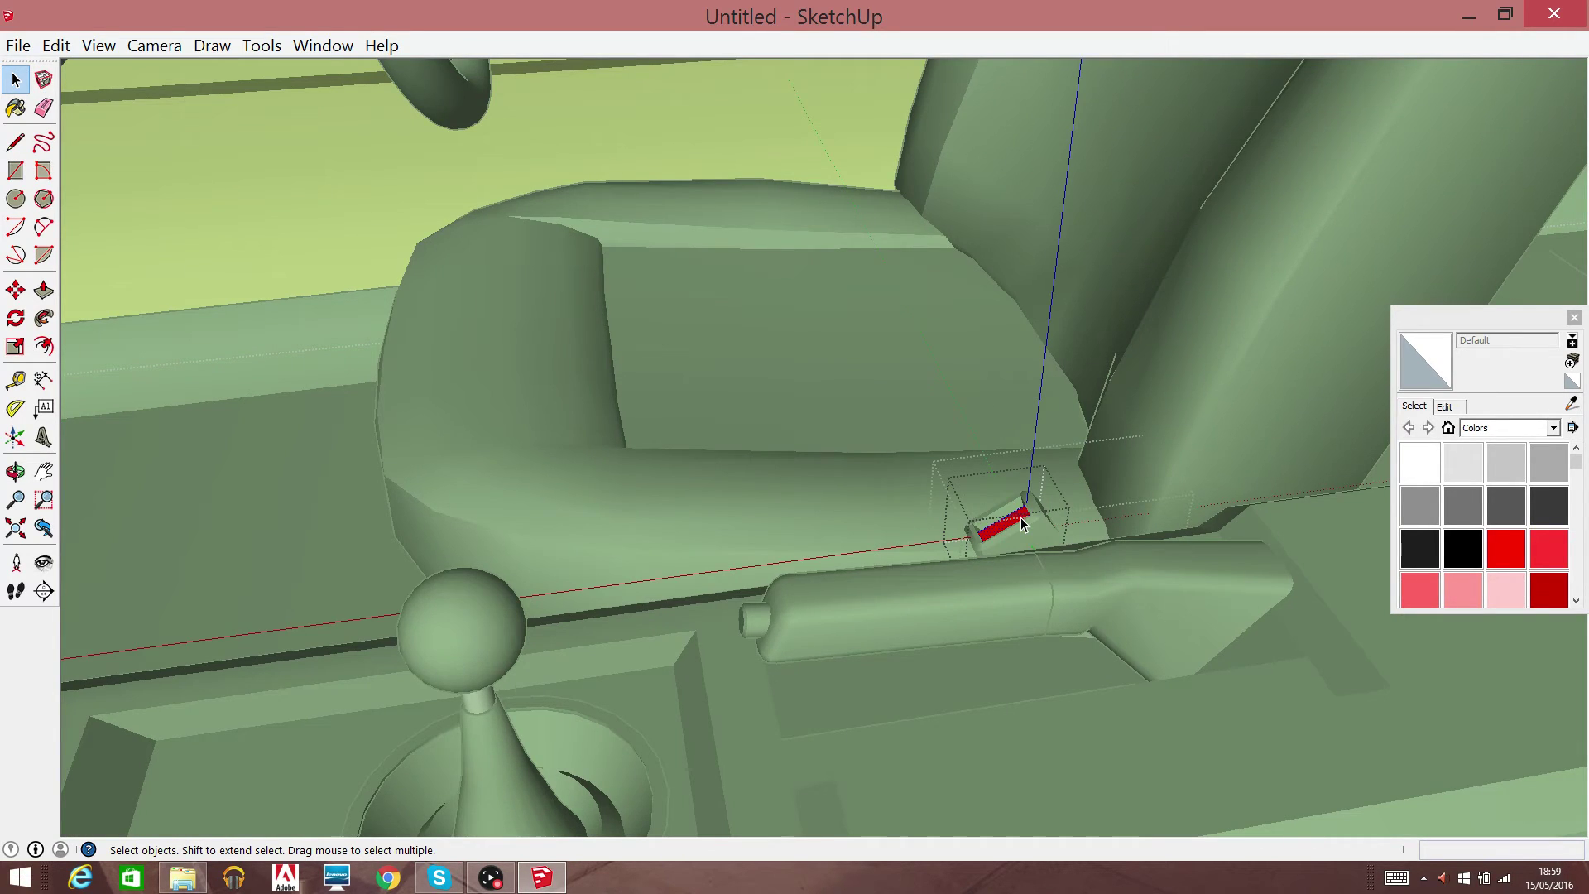
left_click(891, 460)
left_click(1041, 541)
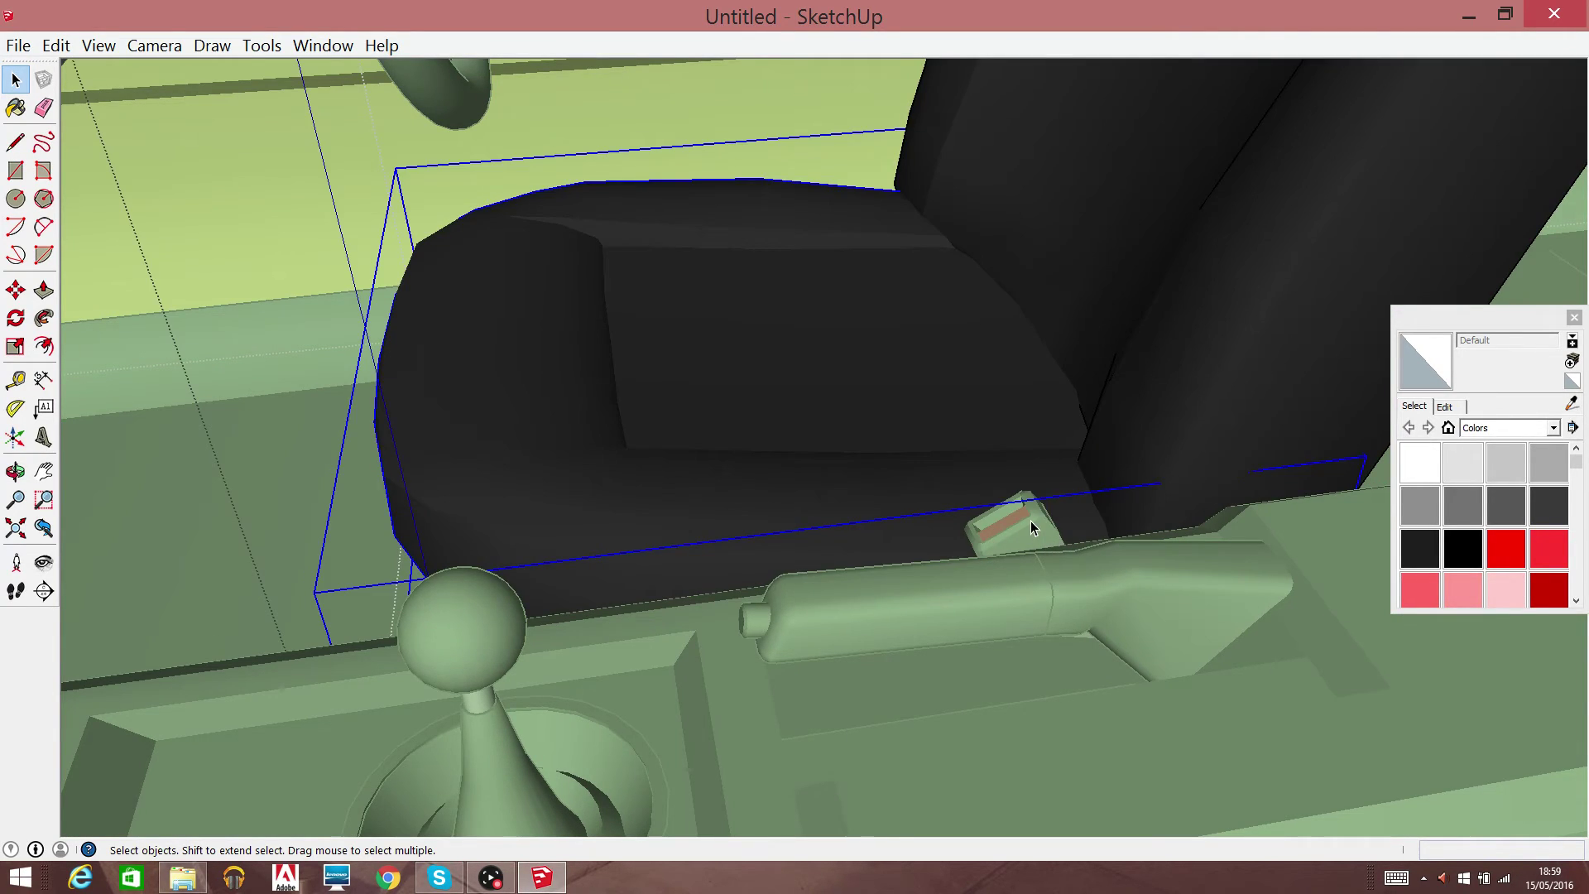
double_click(1031, 525)
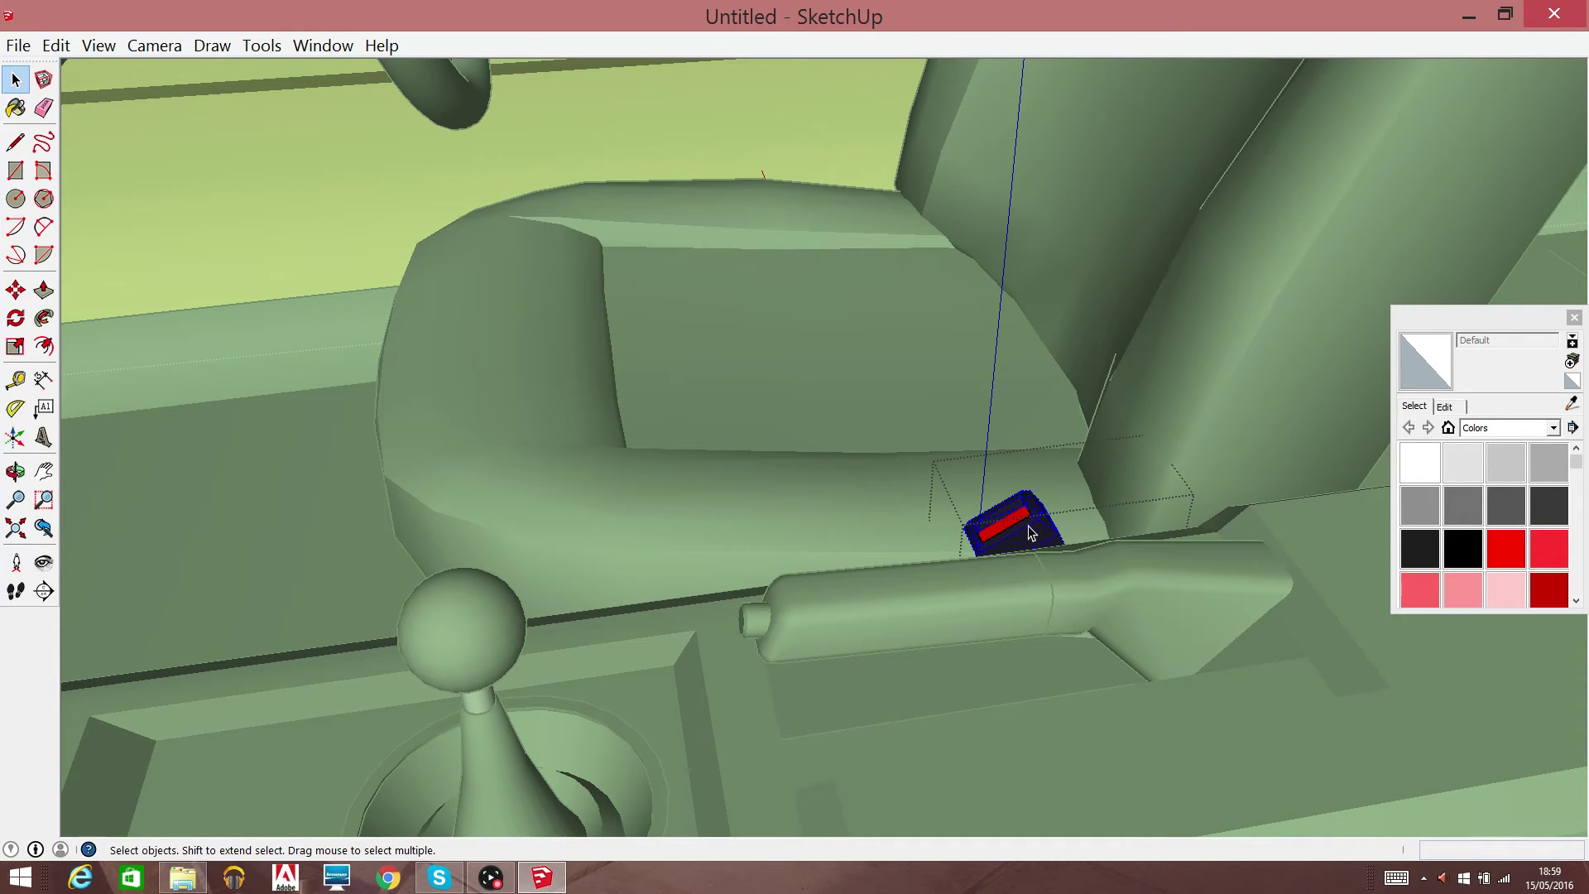
left_click(932, 490)
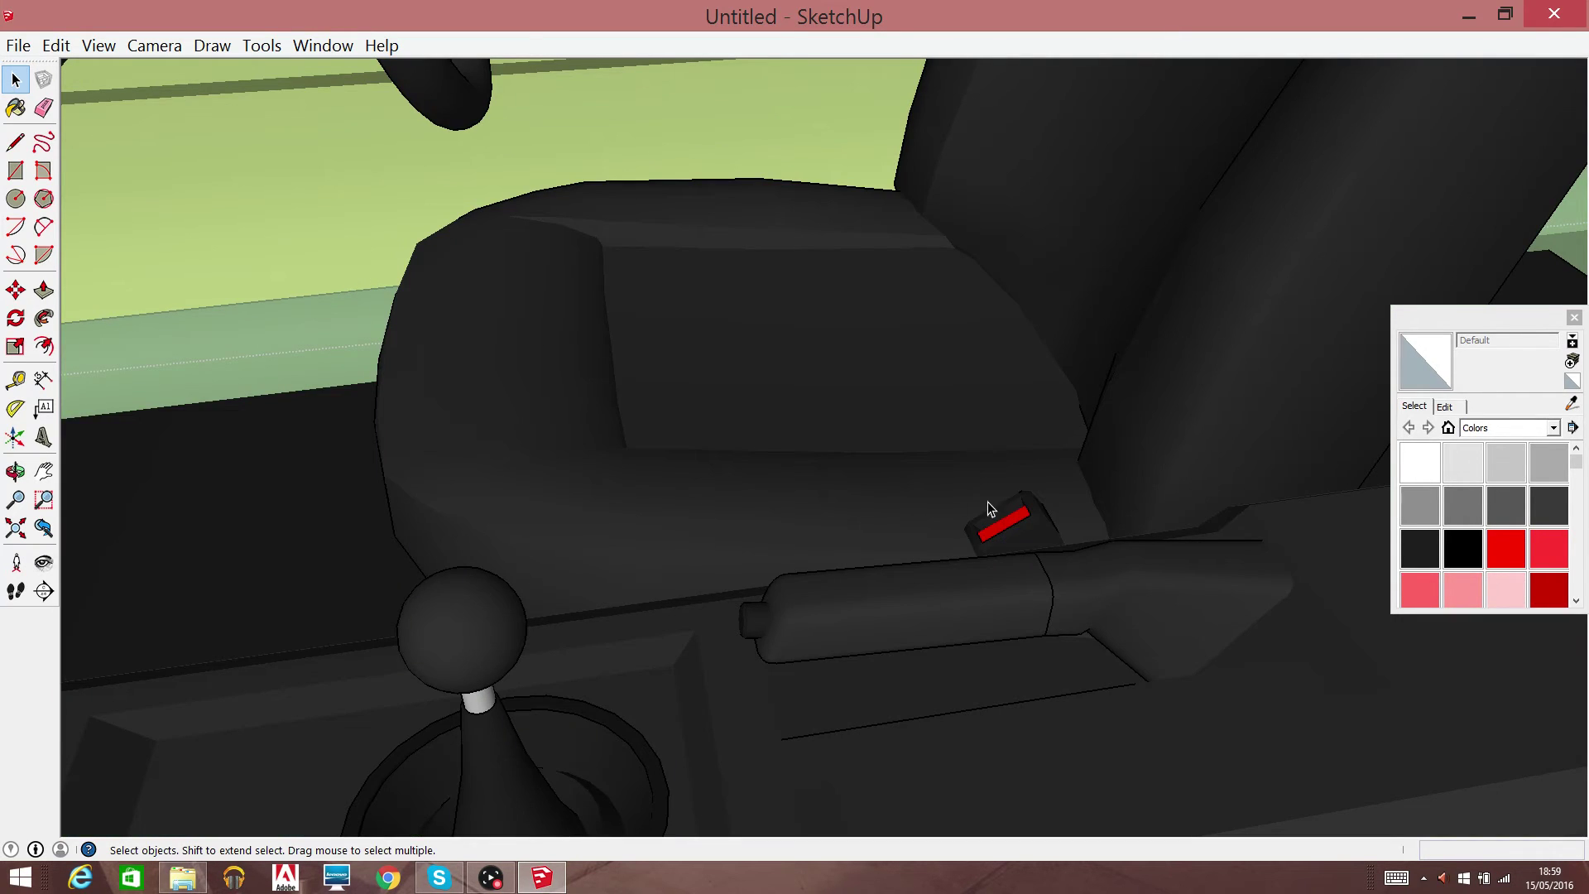
right_click(1031, 523)
left_click(1070, 373)
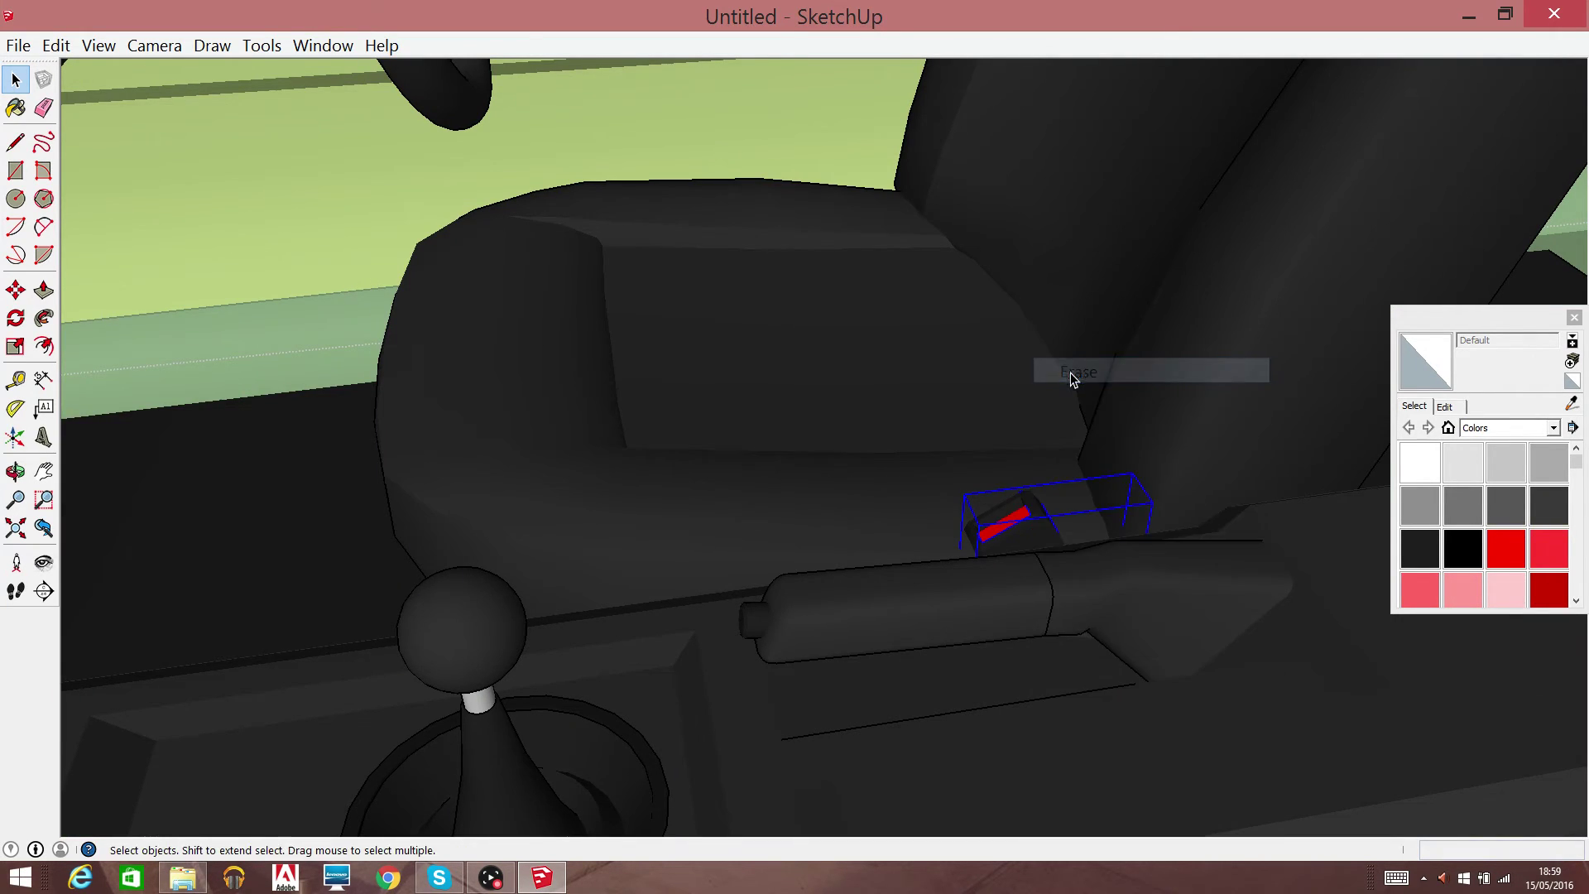
Pan to the second red seat-belt buckle and erase it
left_click(780, 410)
left_click(93, 469)
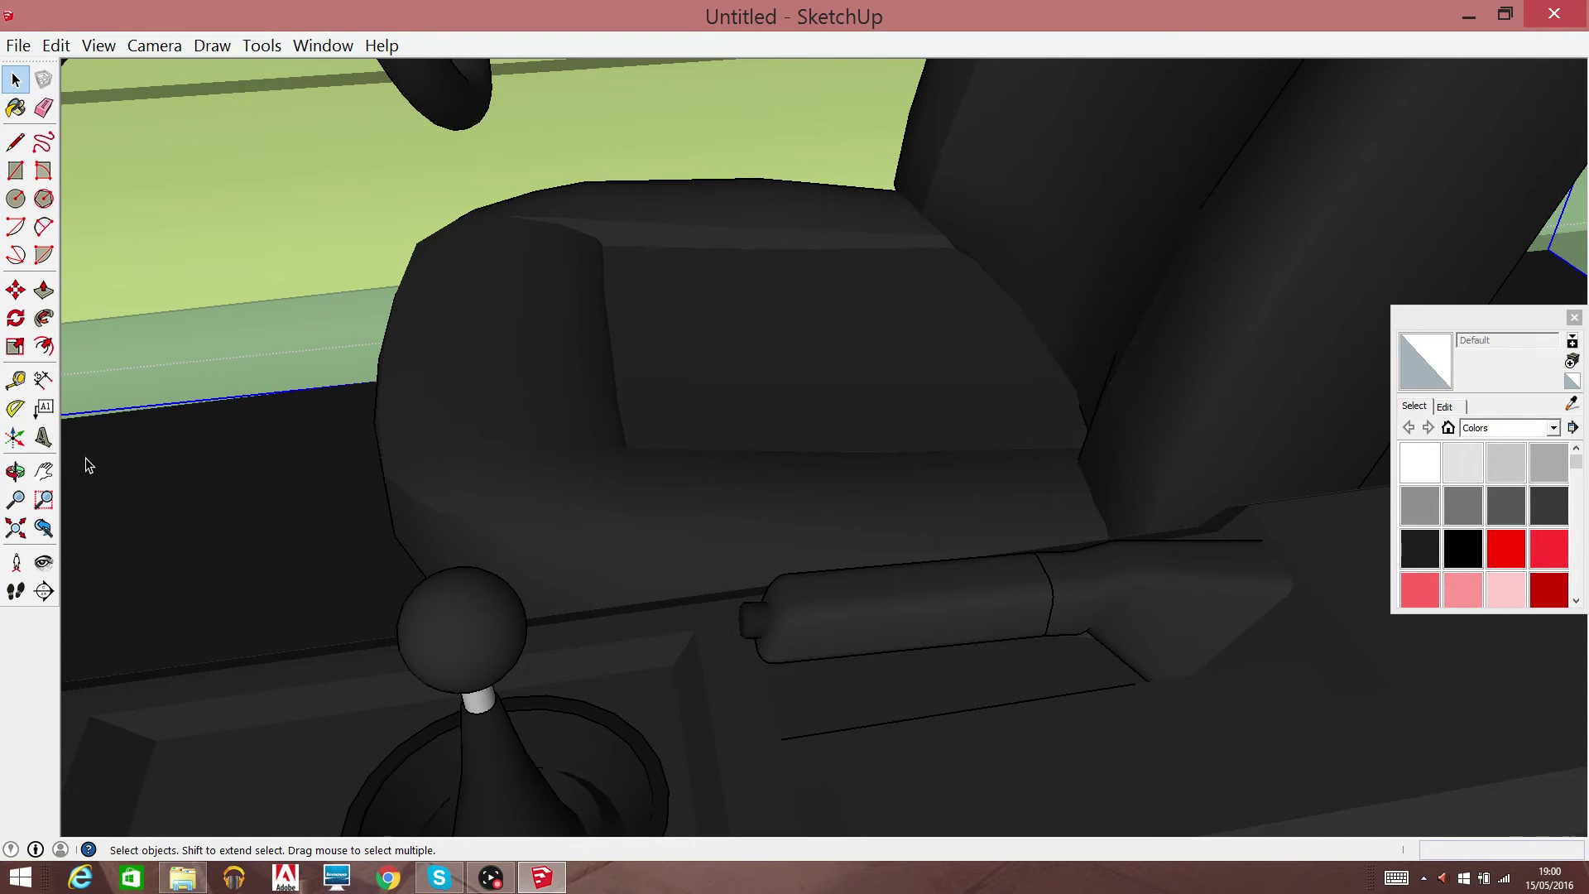
mouse_move(164, 487)
left_mouse_down()
mouse_move(638, 291)
mouse_move(96, 199)
mouse_move(259, 167)
mouse_move(3, 214)
mouse_move(8, 12)
left_mouse_up()
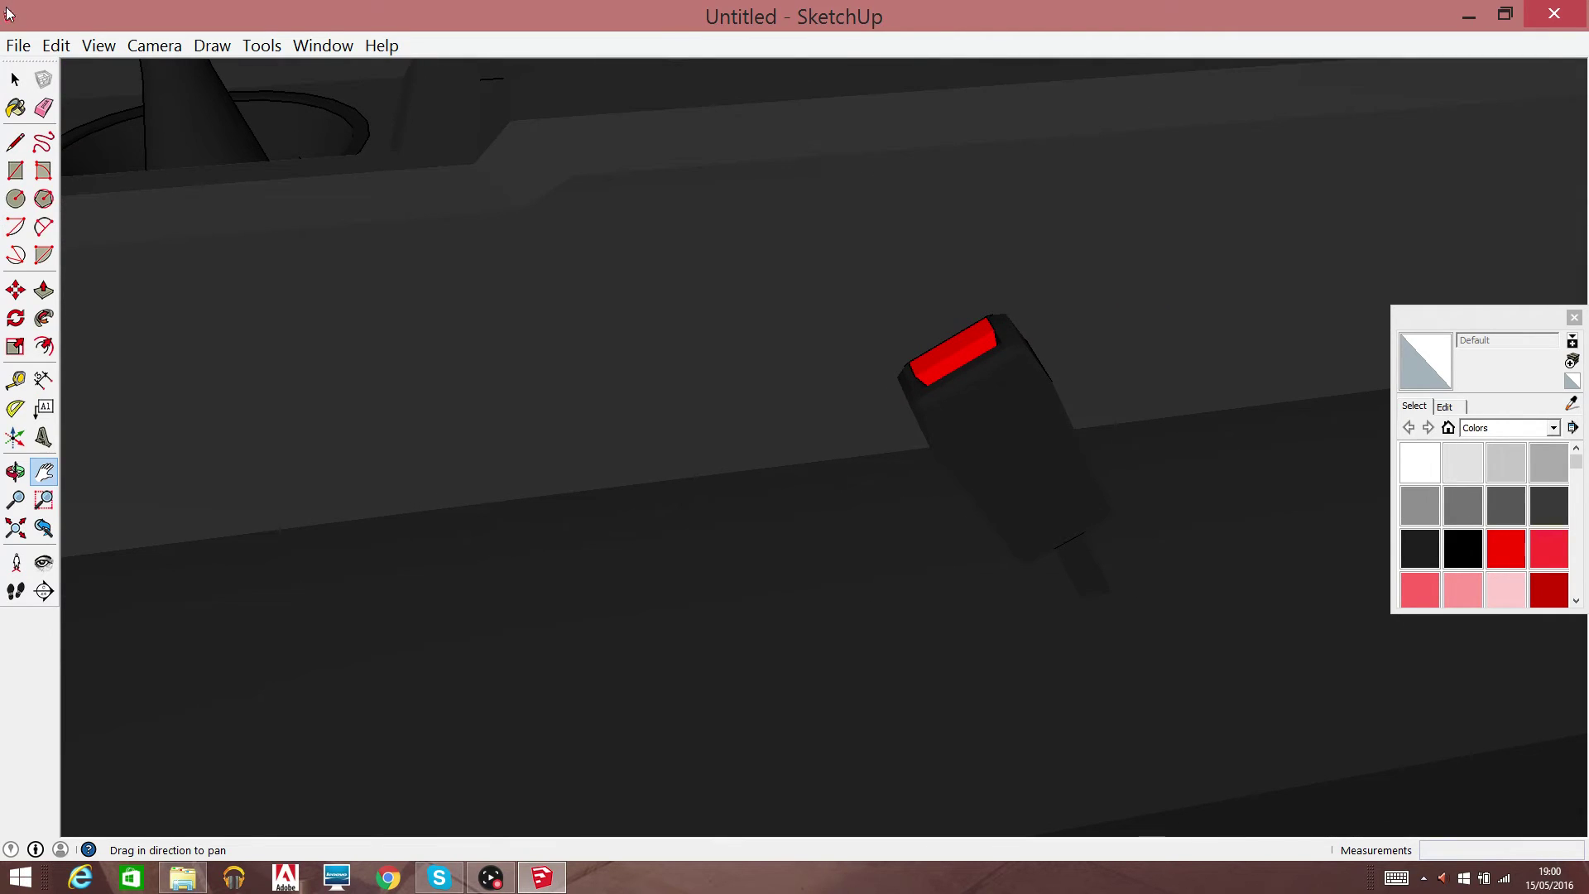
left_click(1006, 430)
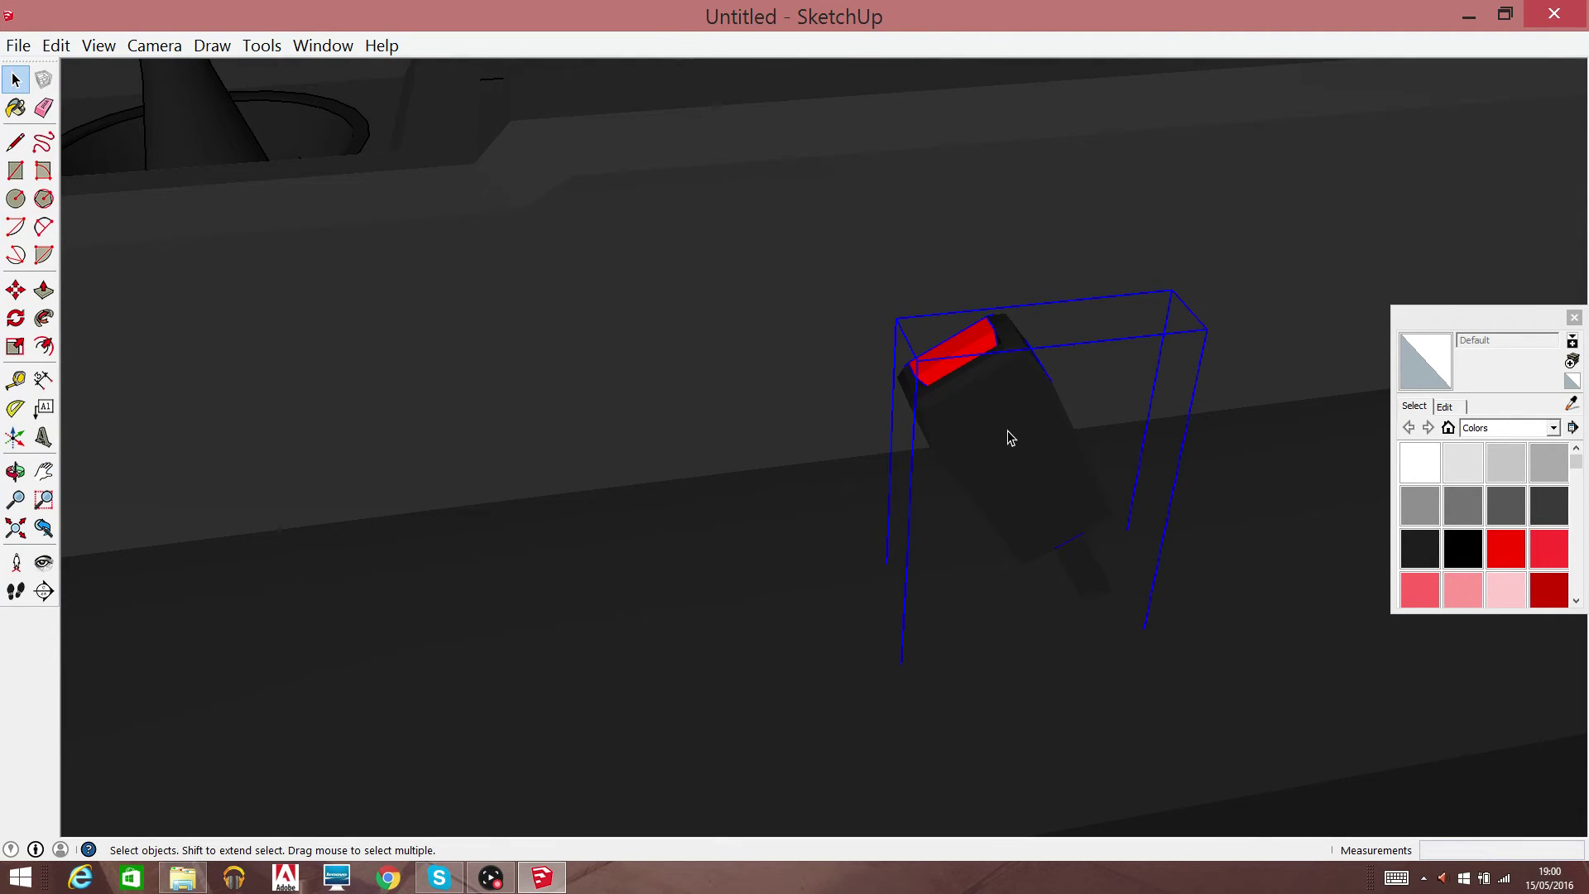
right_click(1006, 431)
left_click(1075, 372)
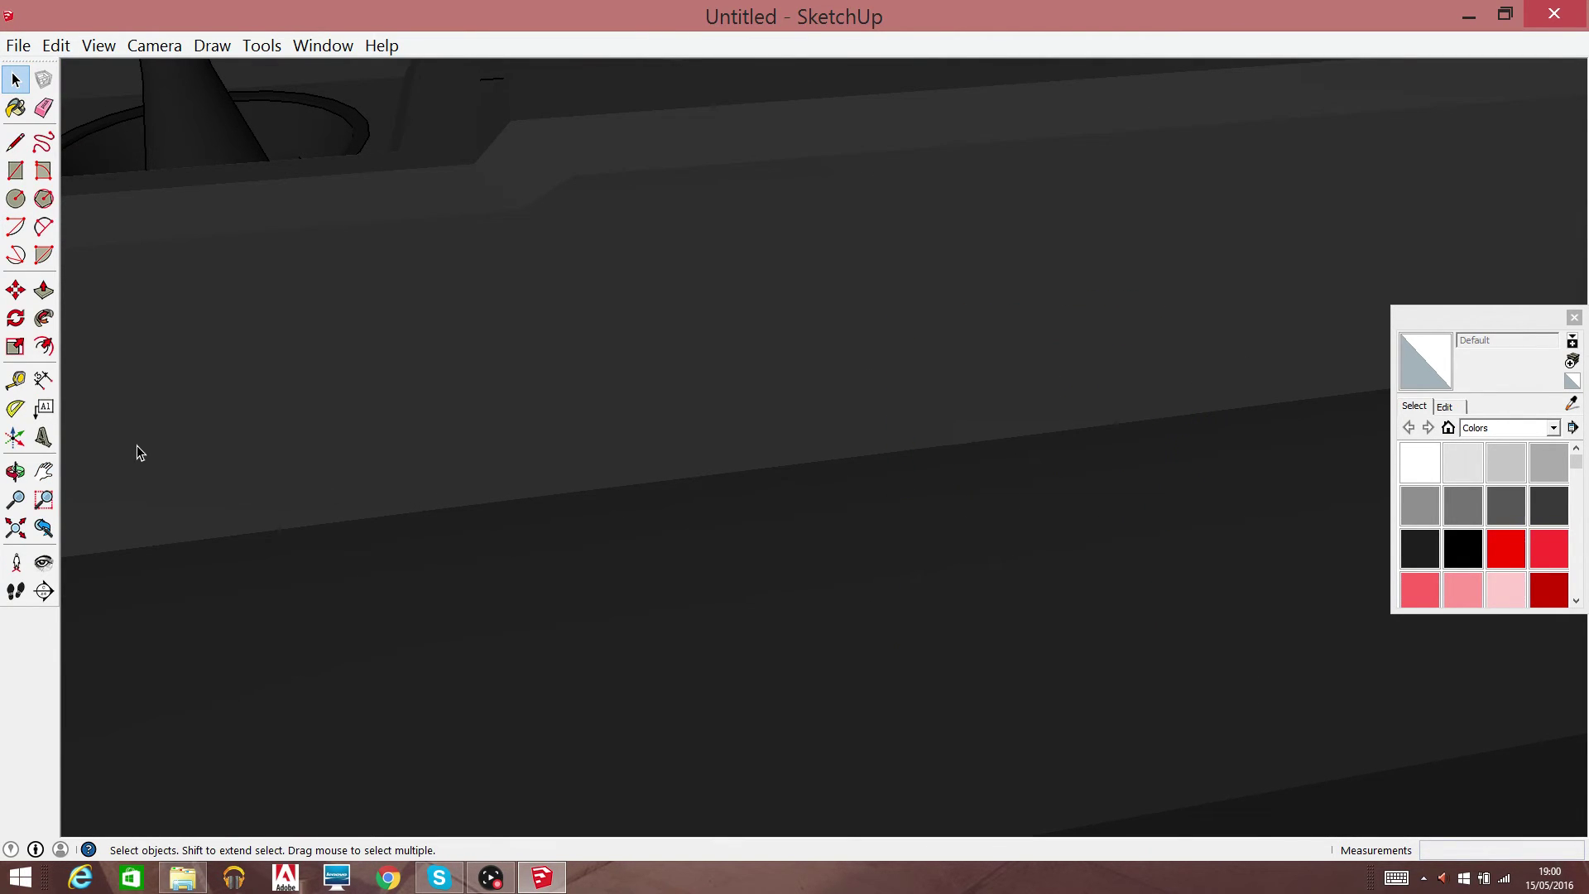
Pan down to the handbrake and cup holder, then close the Materials panel
left_click_drag(719, 321, 582, 750)
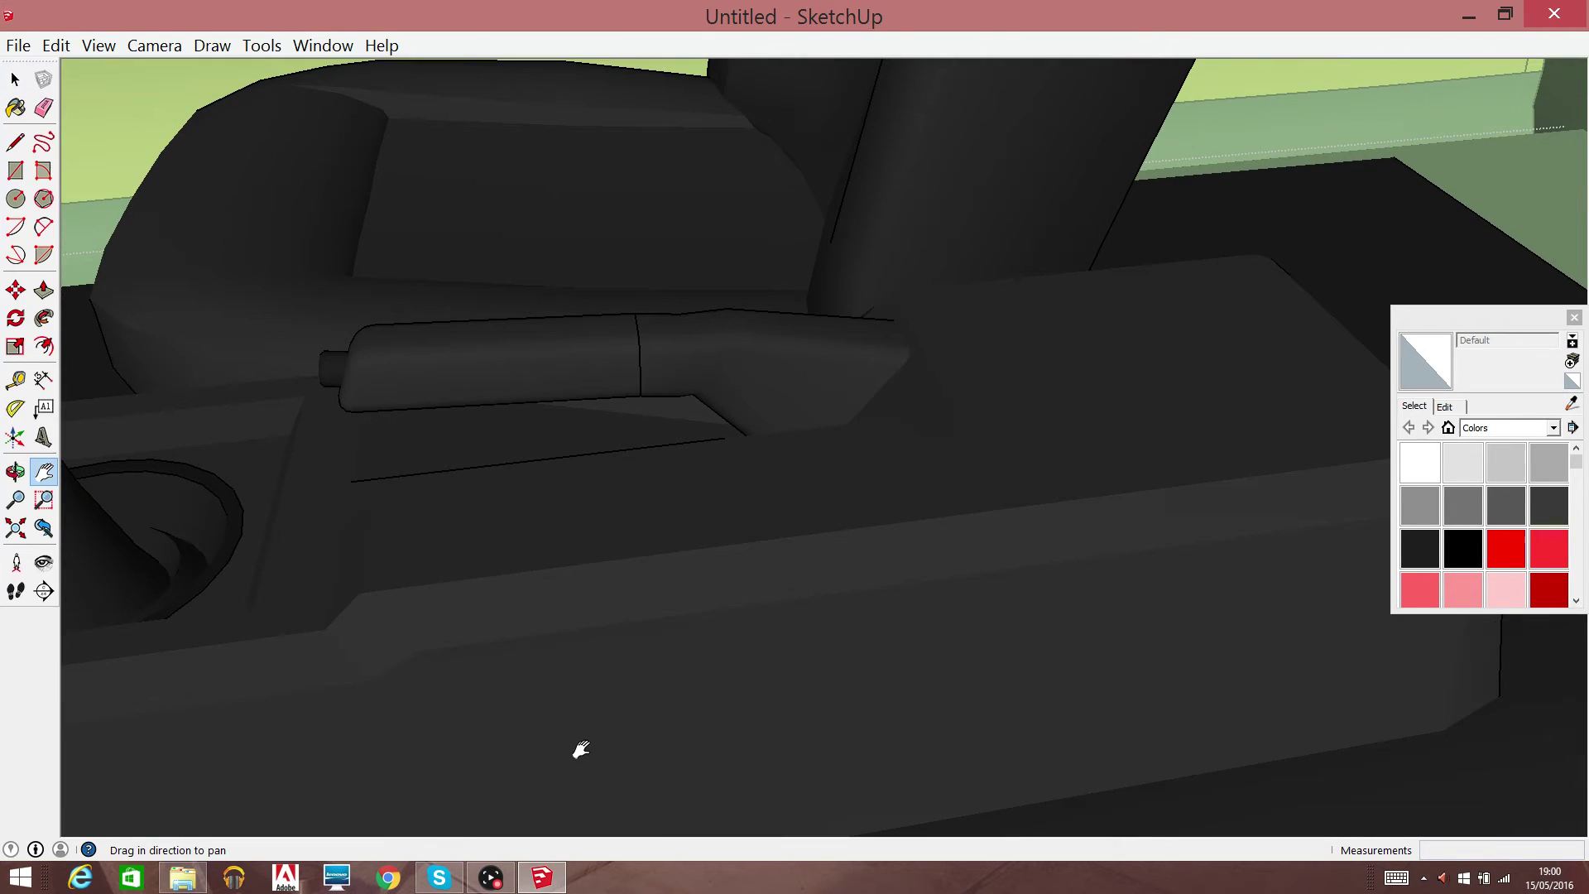
left_click_drag(879, 253, 687, 755)
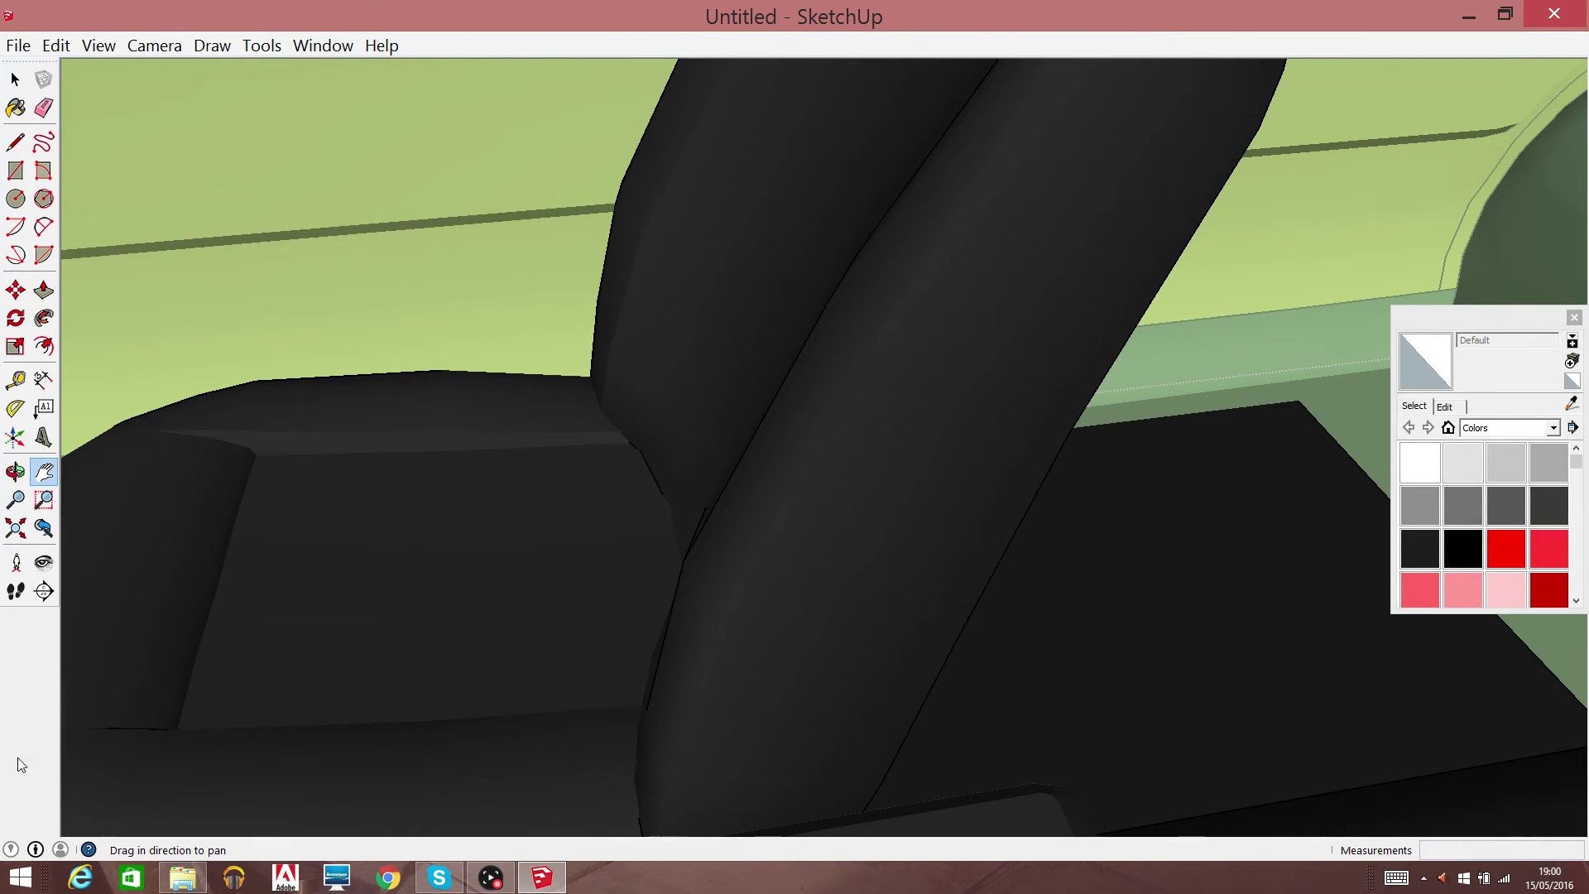
right_click(736, 354)
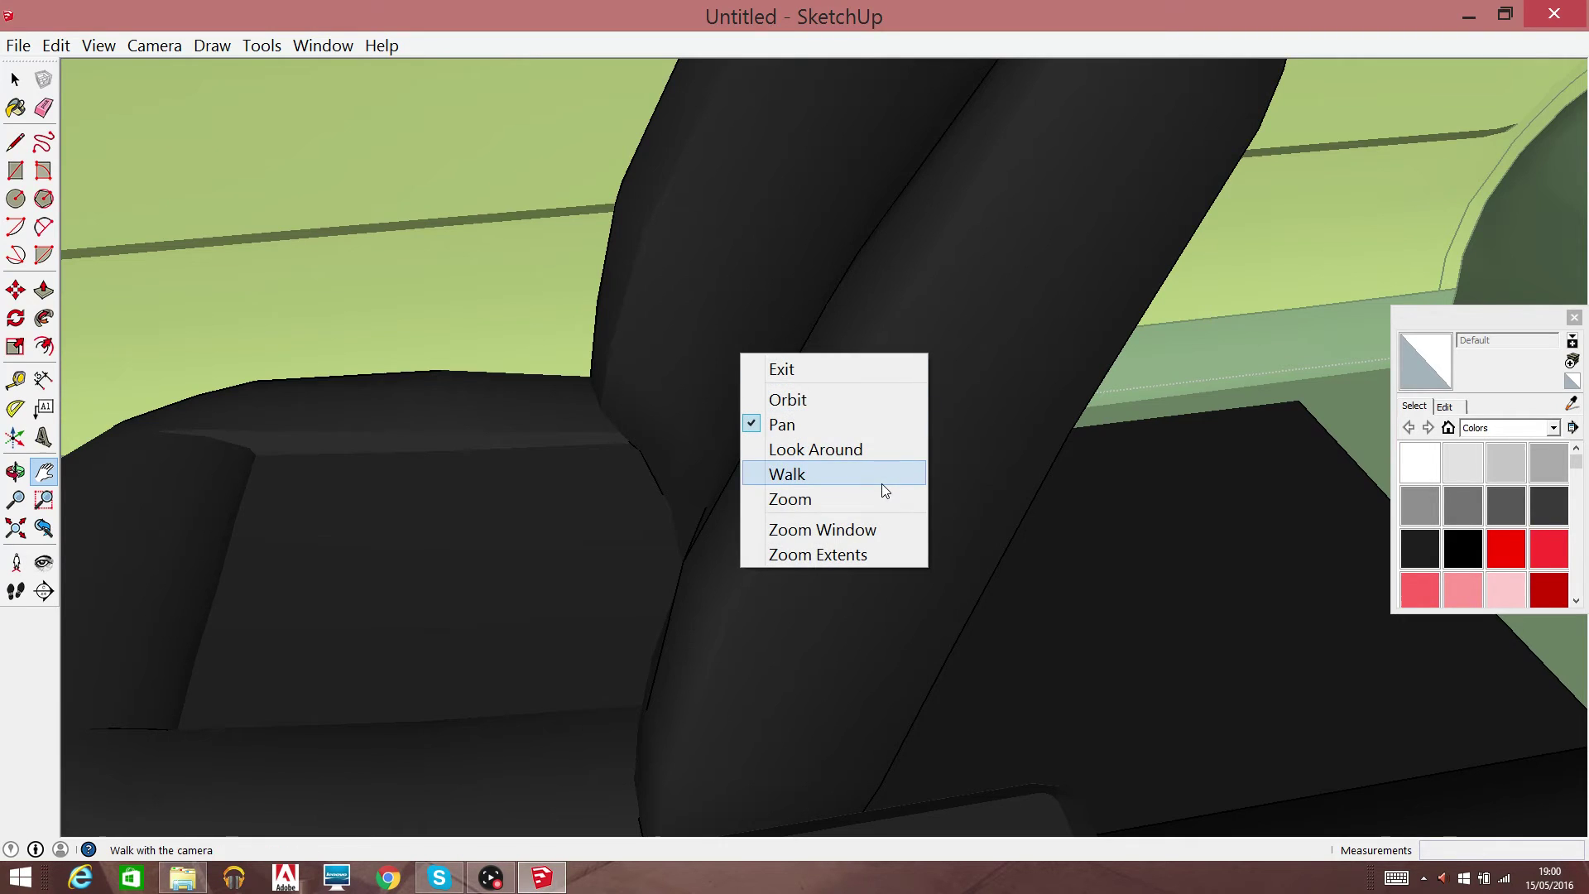
left_click(866, 453)
left_click_drag(1391, 459, 455, 459)
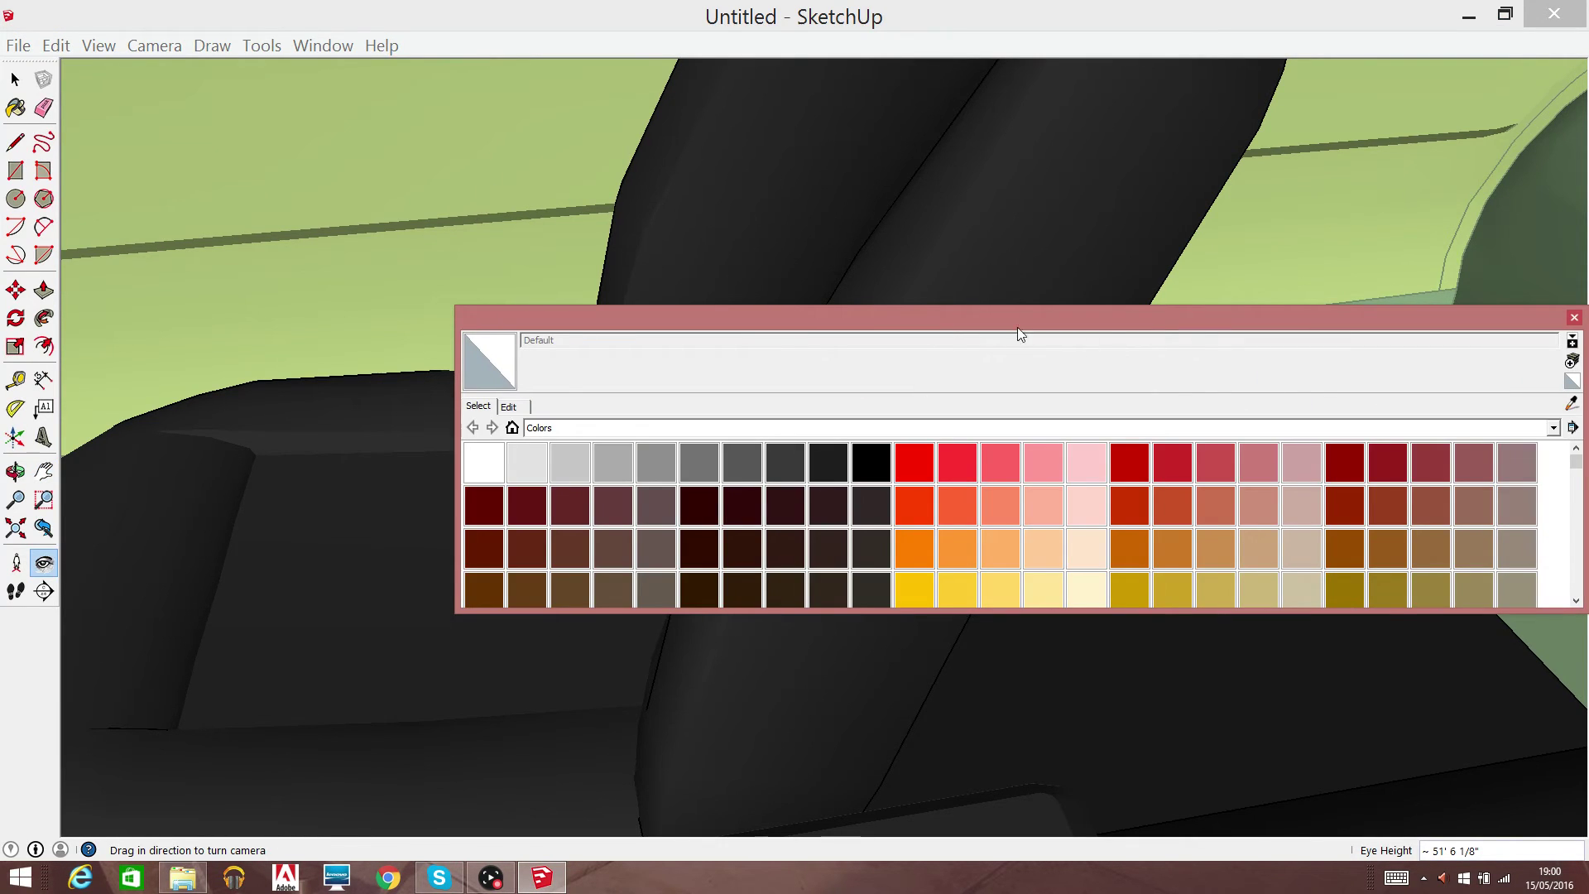
left_click(1574, 319)
Turn the camera in place to face the dark dashboard
right_click(1155, 377)
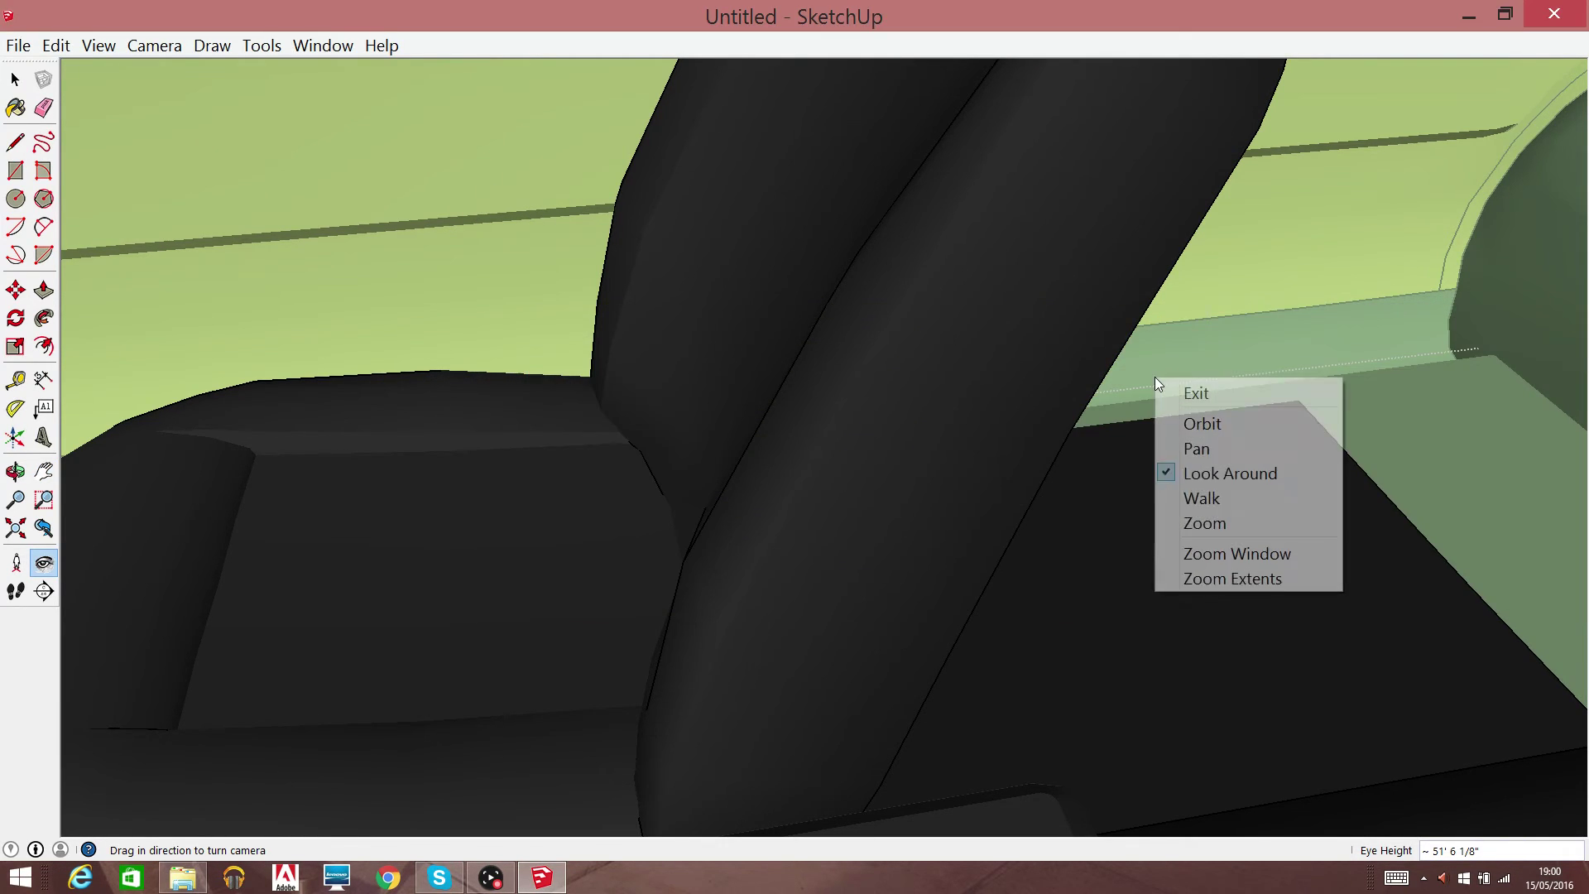
left_click(1239, 472)
left_click_drag(1239, 472, 642, 419)
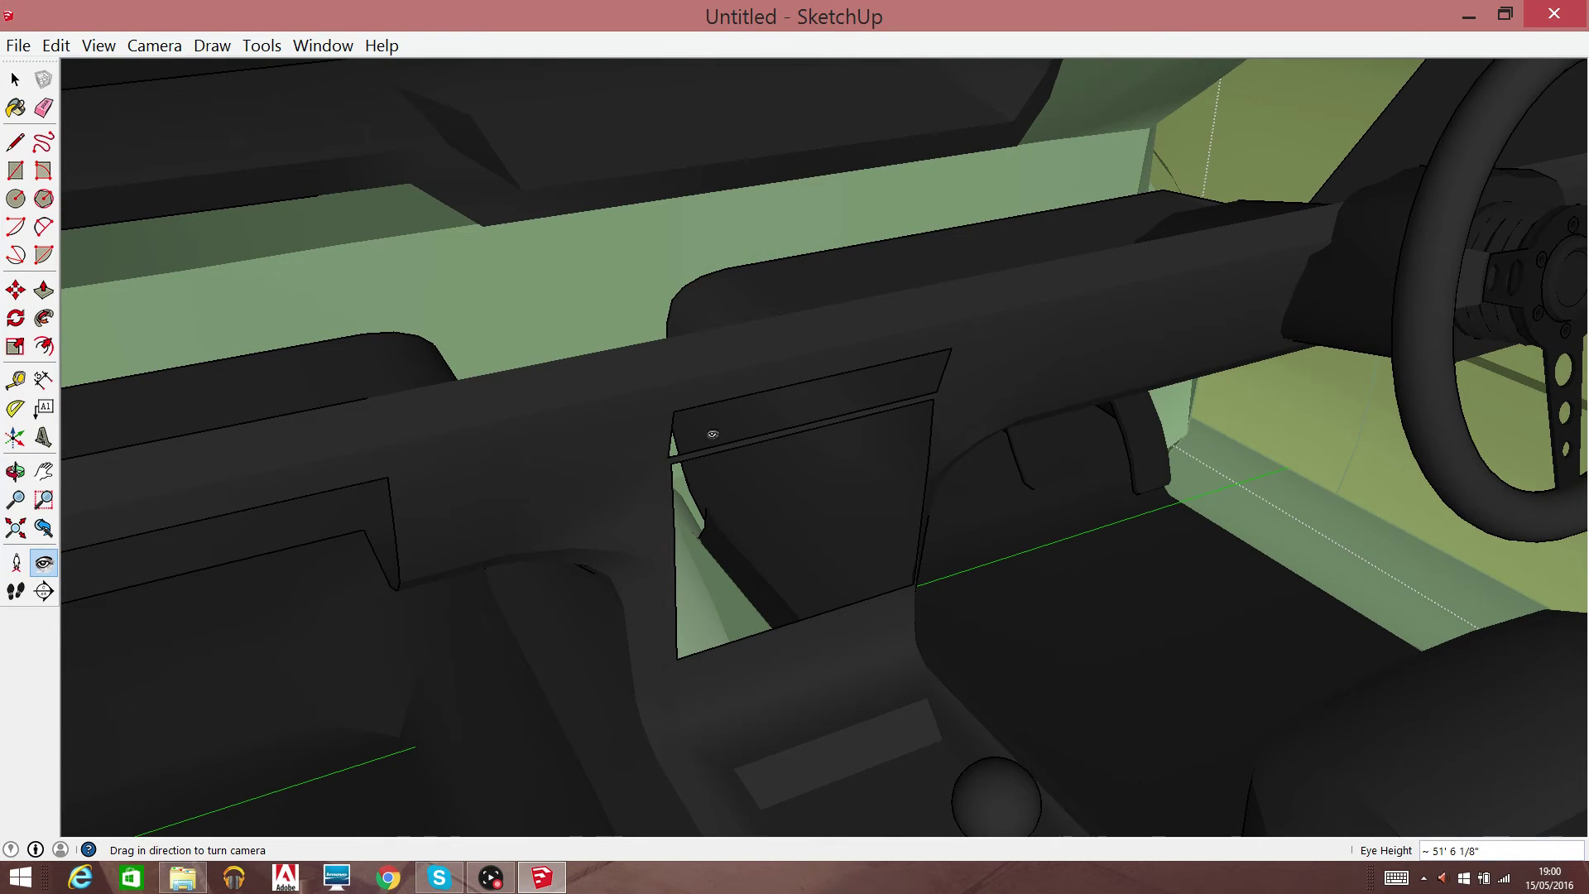
Erase the dark footwell floor mesh near the gear lever
left_click_drag(814, 467, 429, 686)
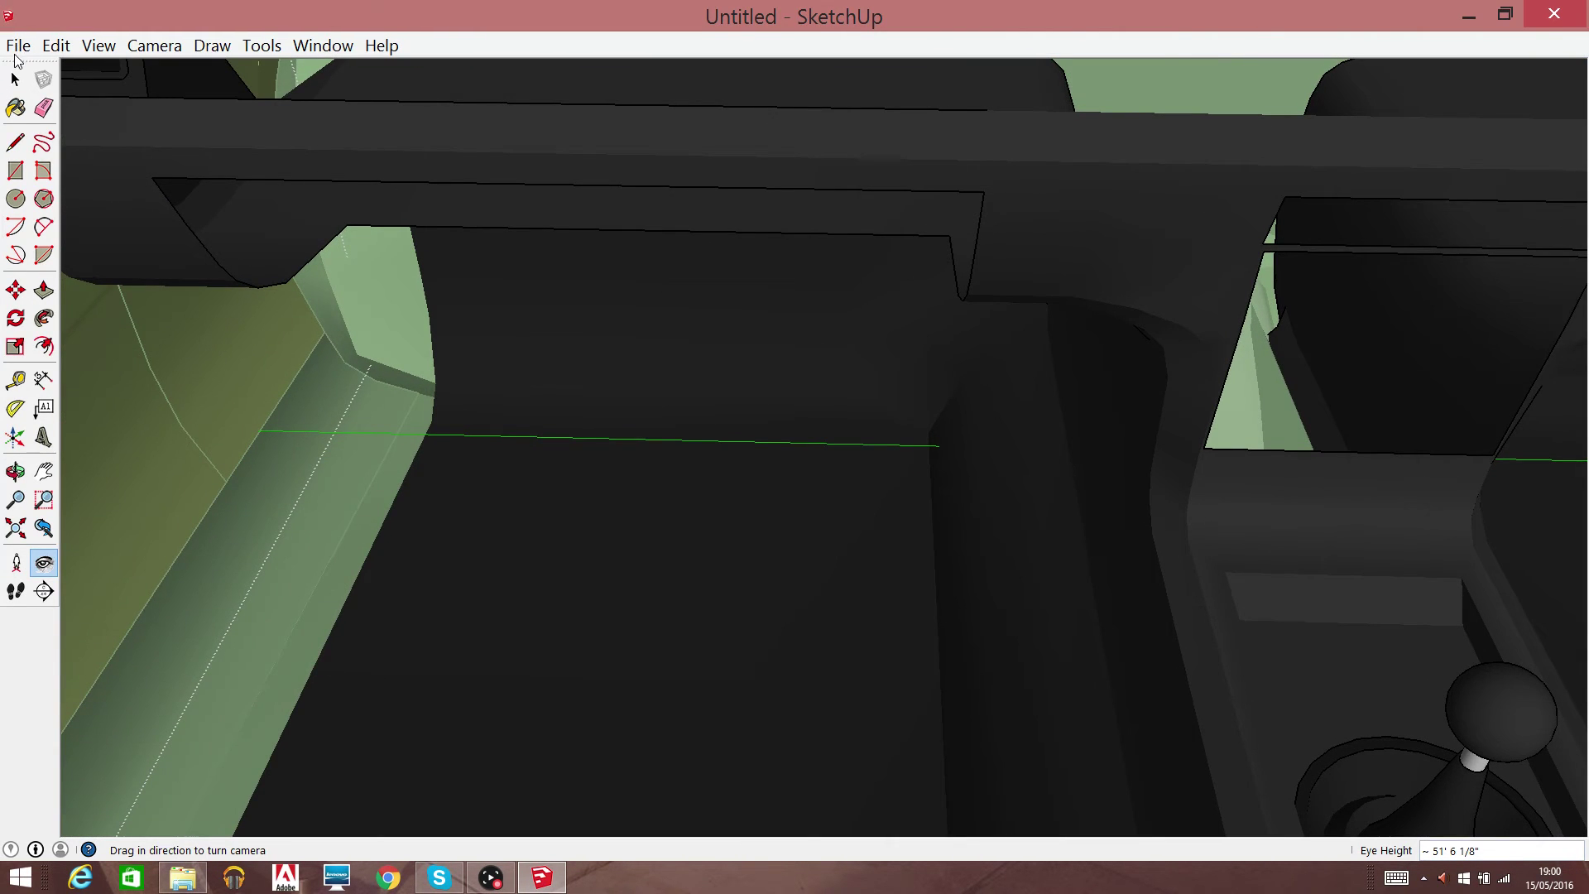
left_click(16, 82)
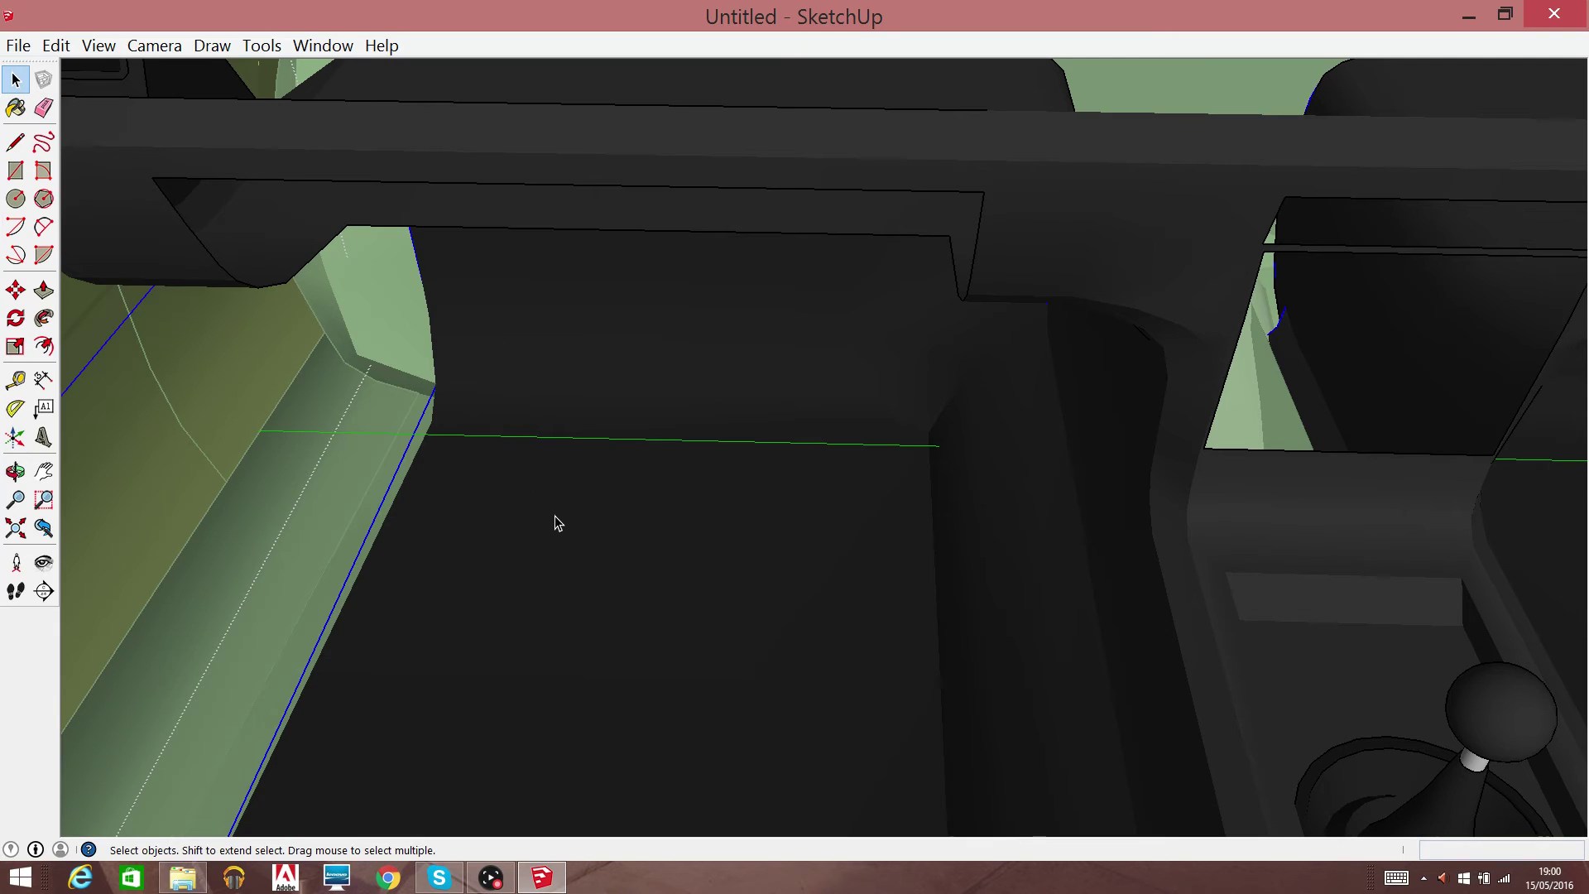
triple_click(555, 516)
right_click(555, 515)
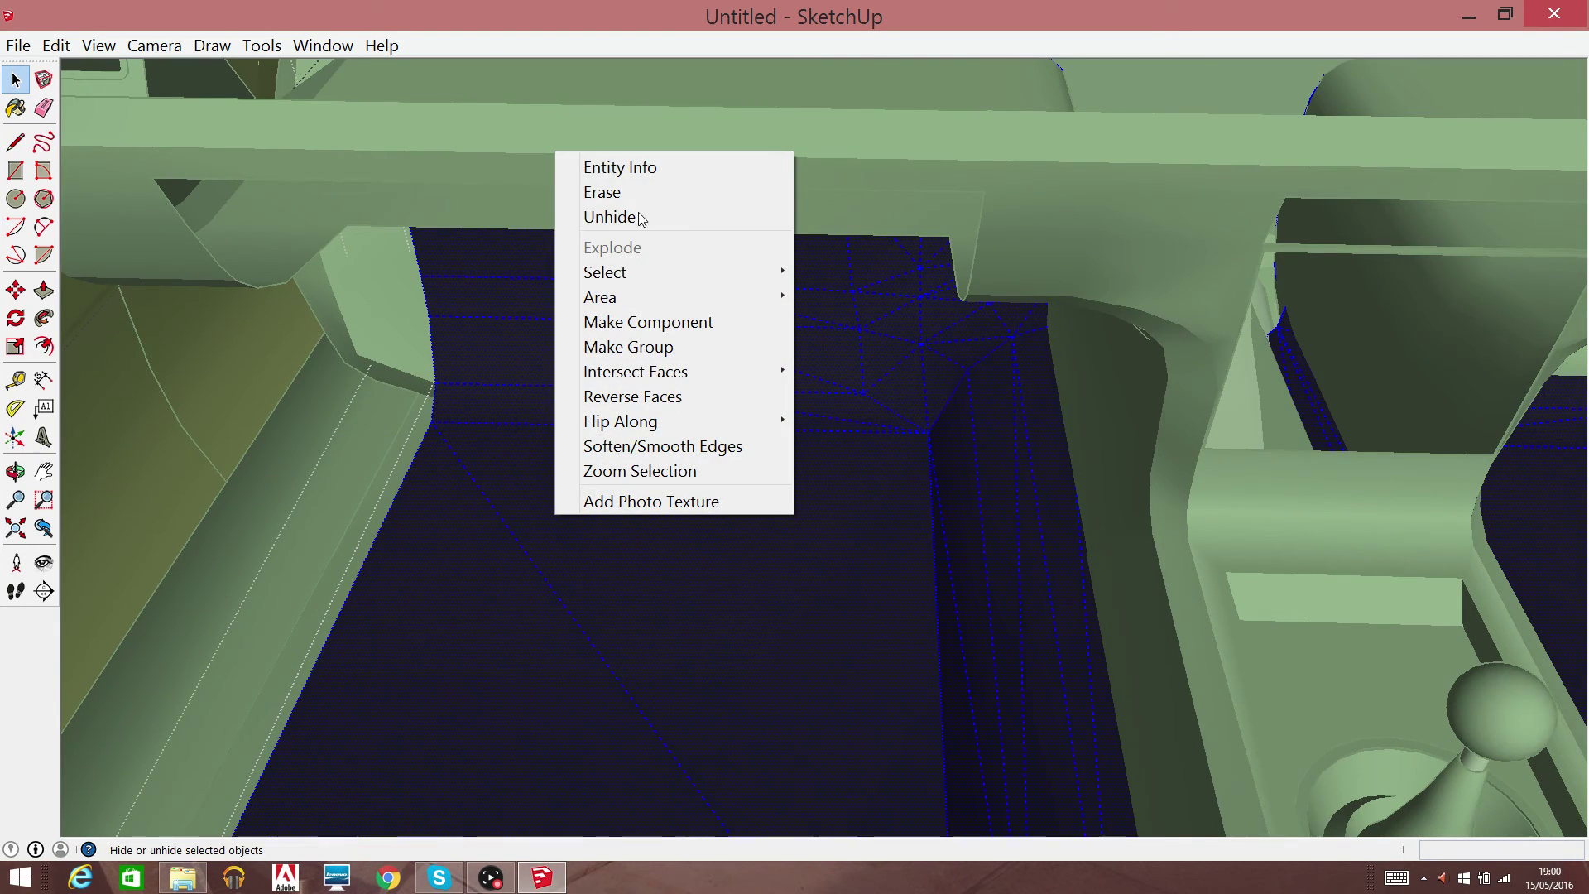
left_click(639, 199)
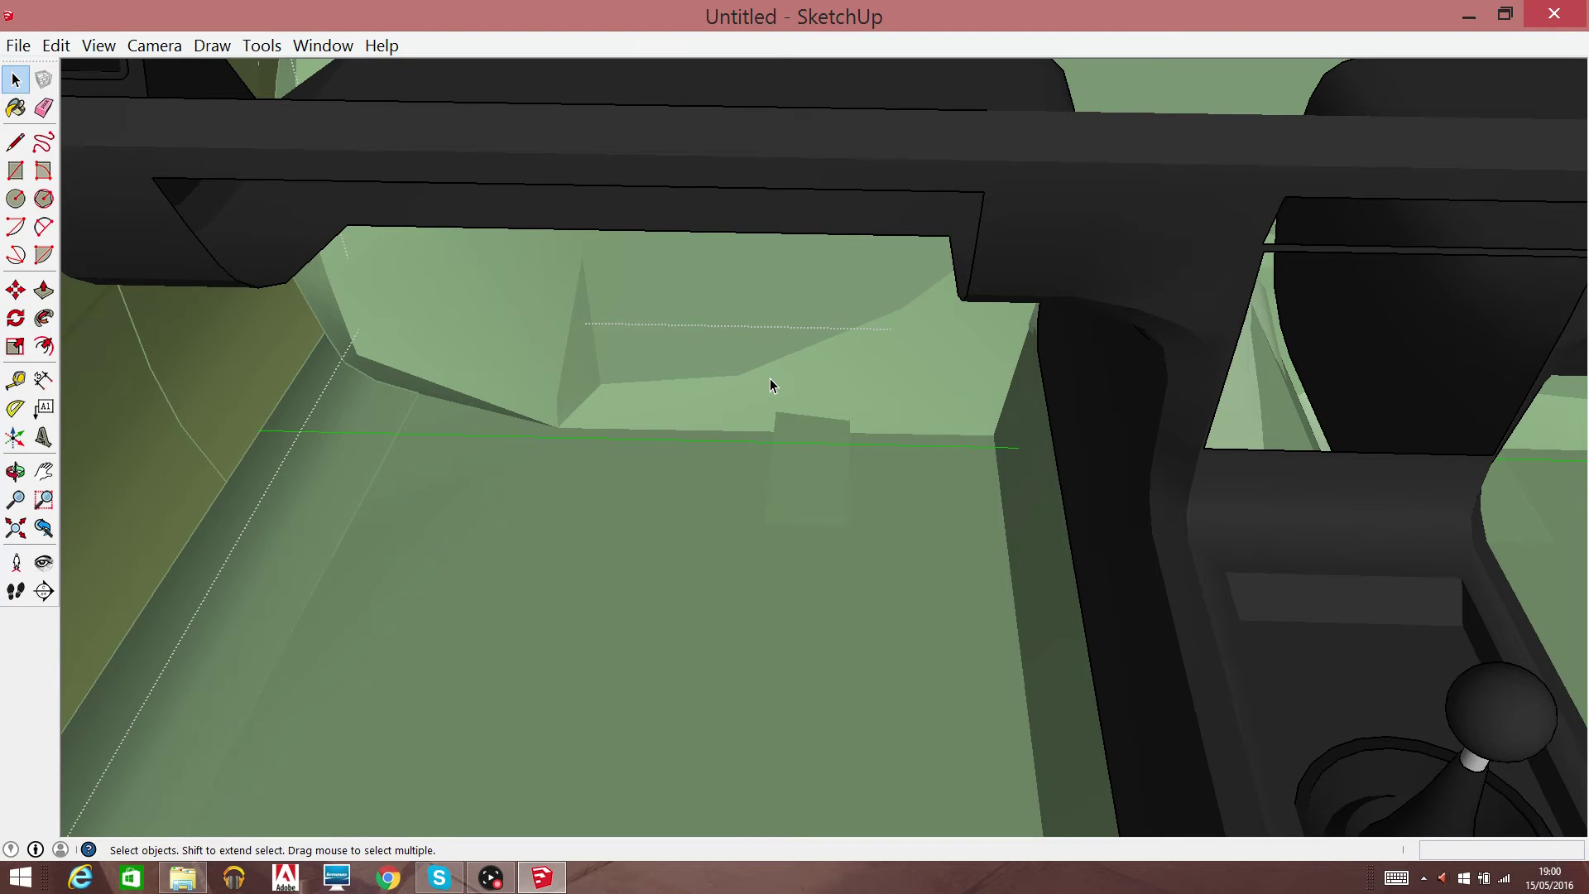
triple_click(770, 381)
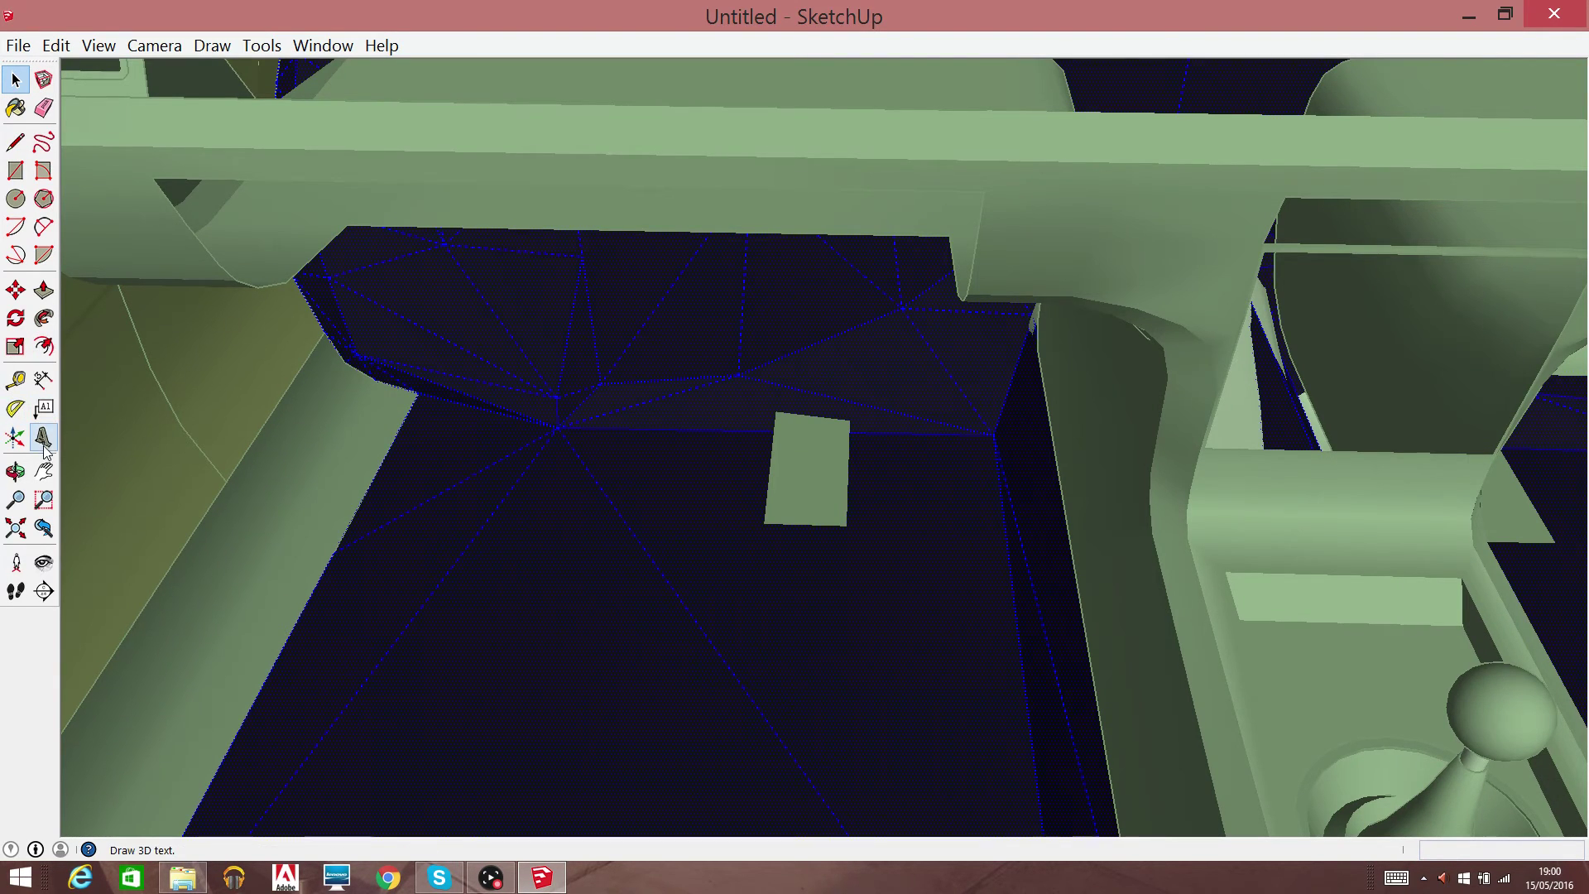
Pan across the green floor and turn the camera to the rear seat springs
left_click_drag(560, 439, 634, 648)
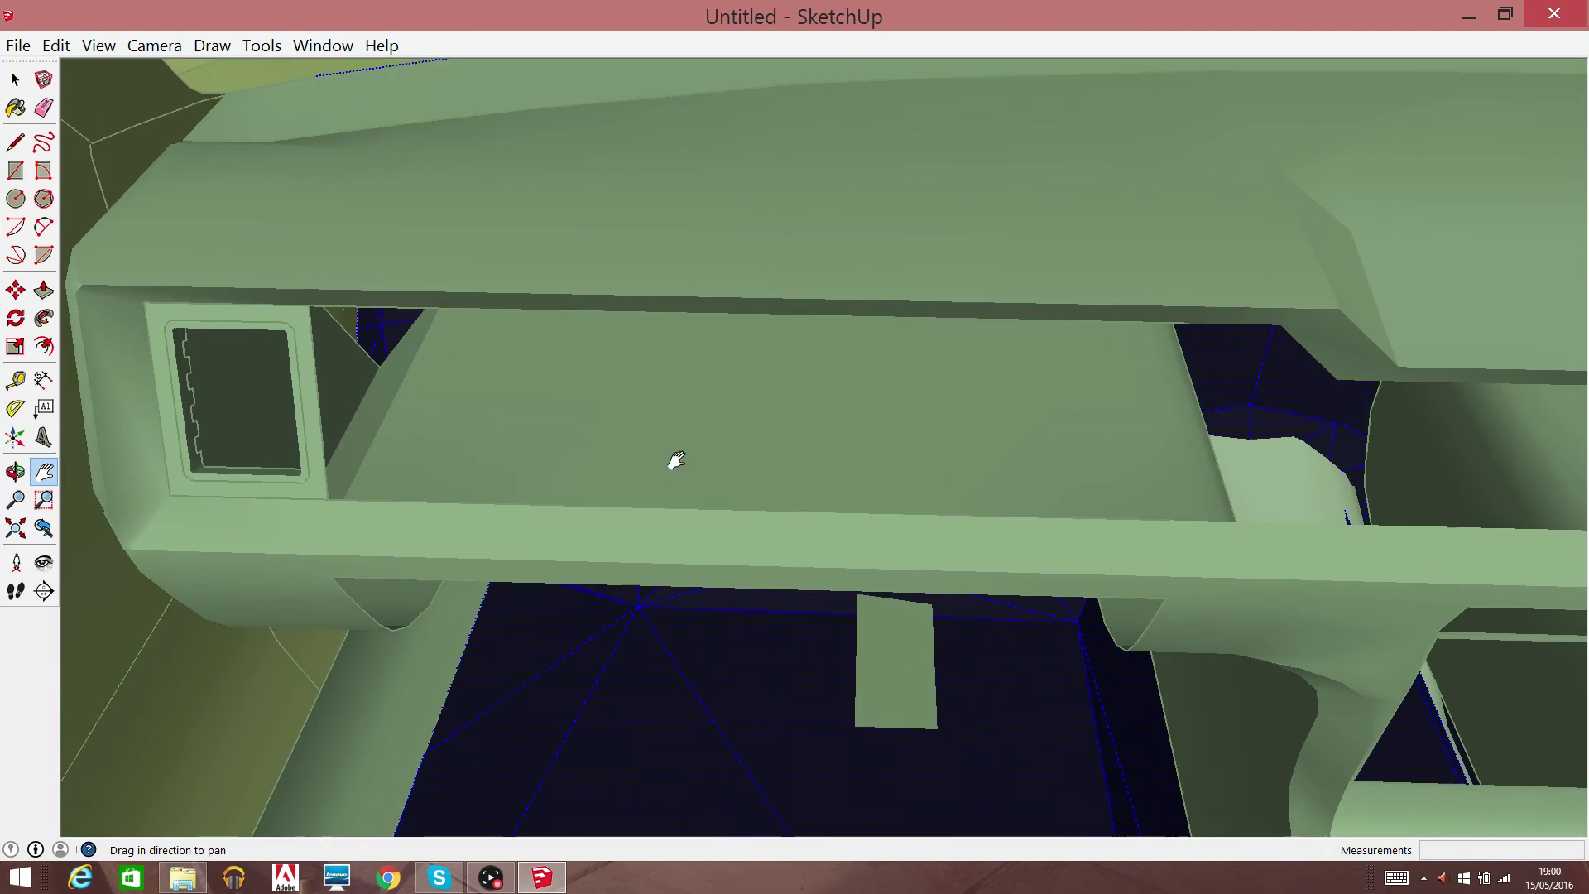
left_click_drag(676, 460, 681, 500)
right_click(681, 502)
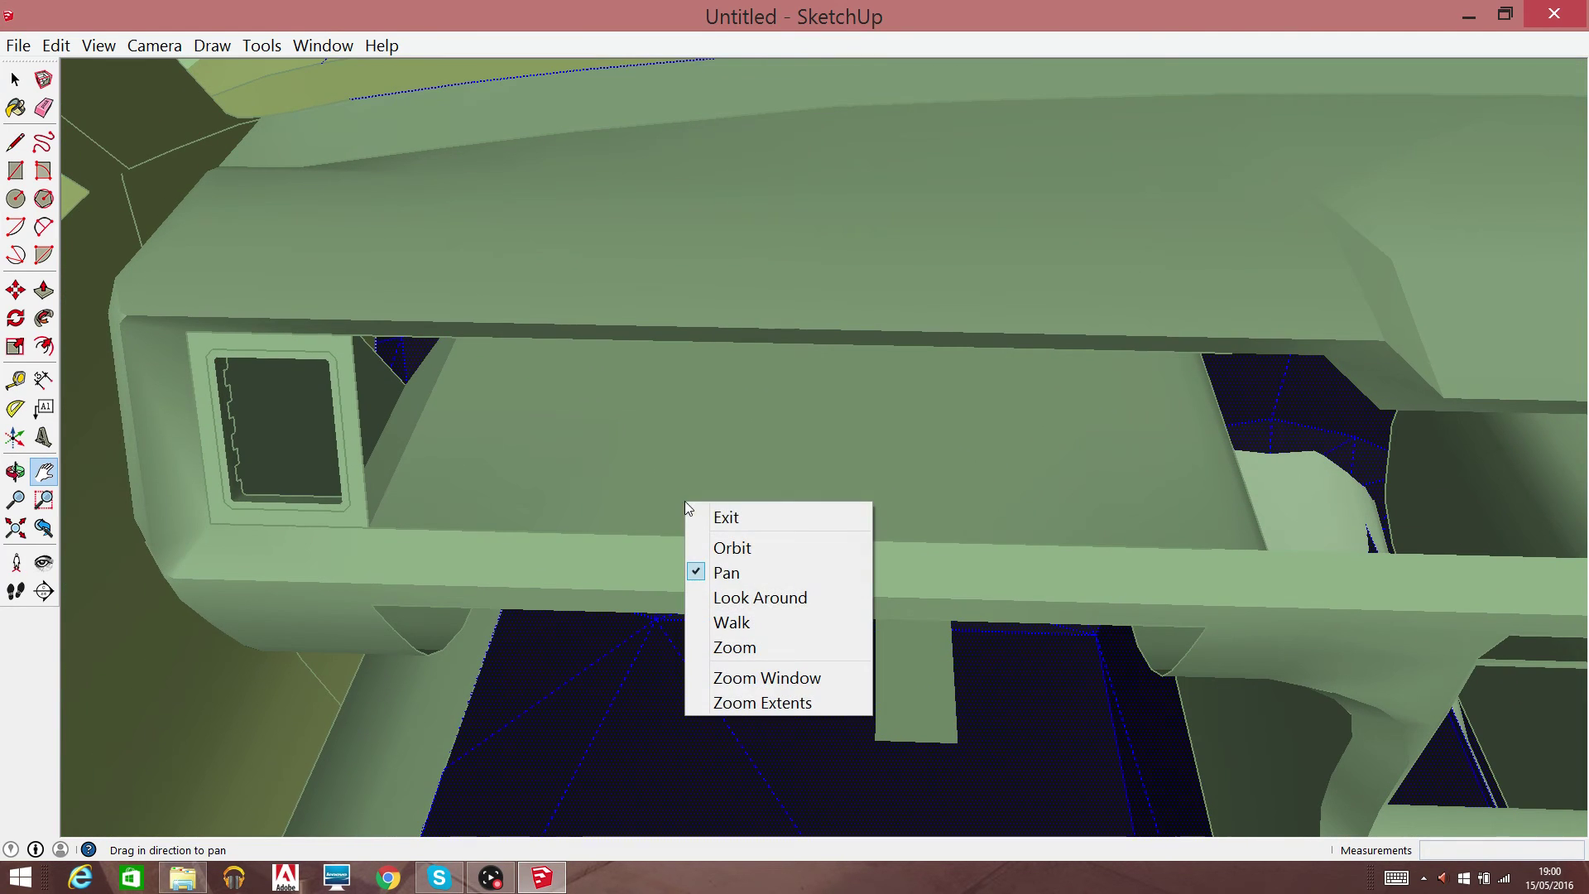
left_click(741, 596)
mouse_move(932, 592)
left_mouse_down()
mouse_move(223, 389)
mouse_move(931, 473)
mouse_move(642, 524)
left_mouse_up()
left_click_drag(872, 623, 34, 611)
left_click_drag(745, 543, 6, 416)
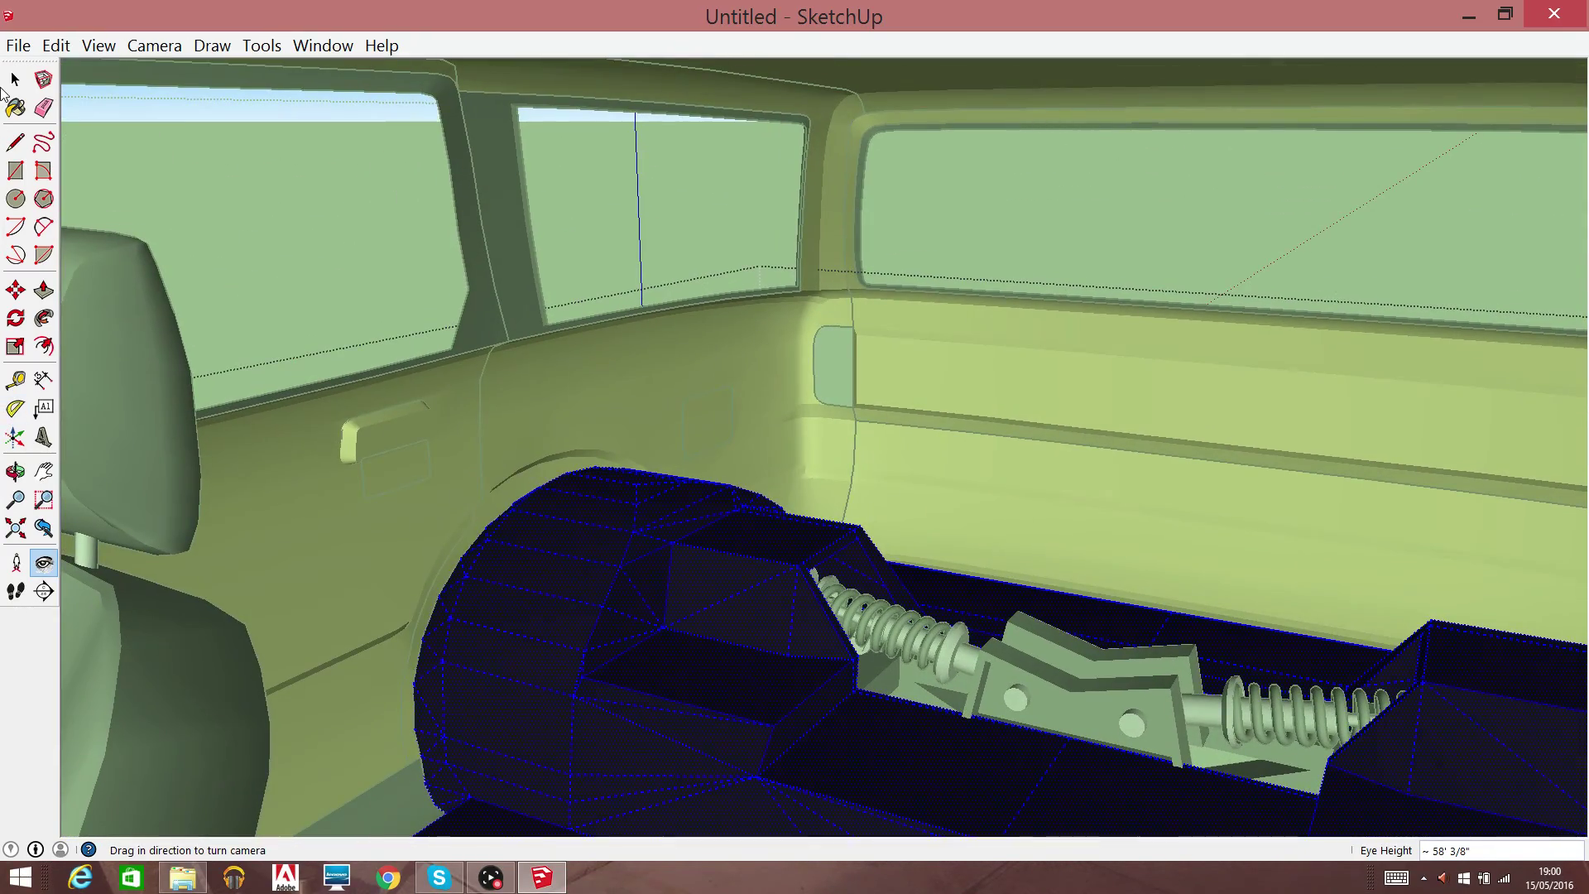
Clear the selection and close the component being edited
left_click(15, 79)
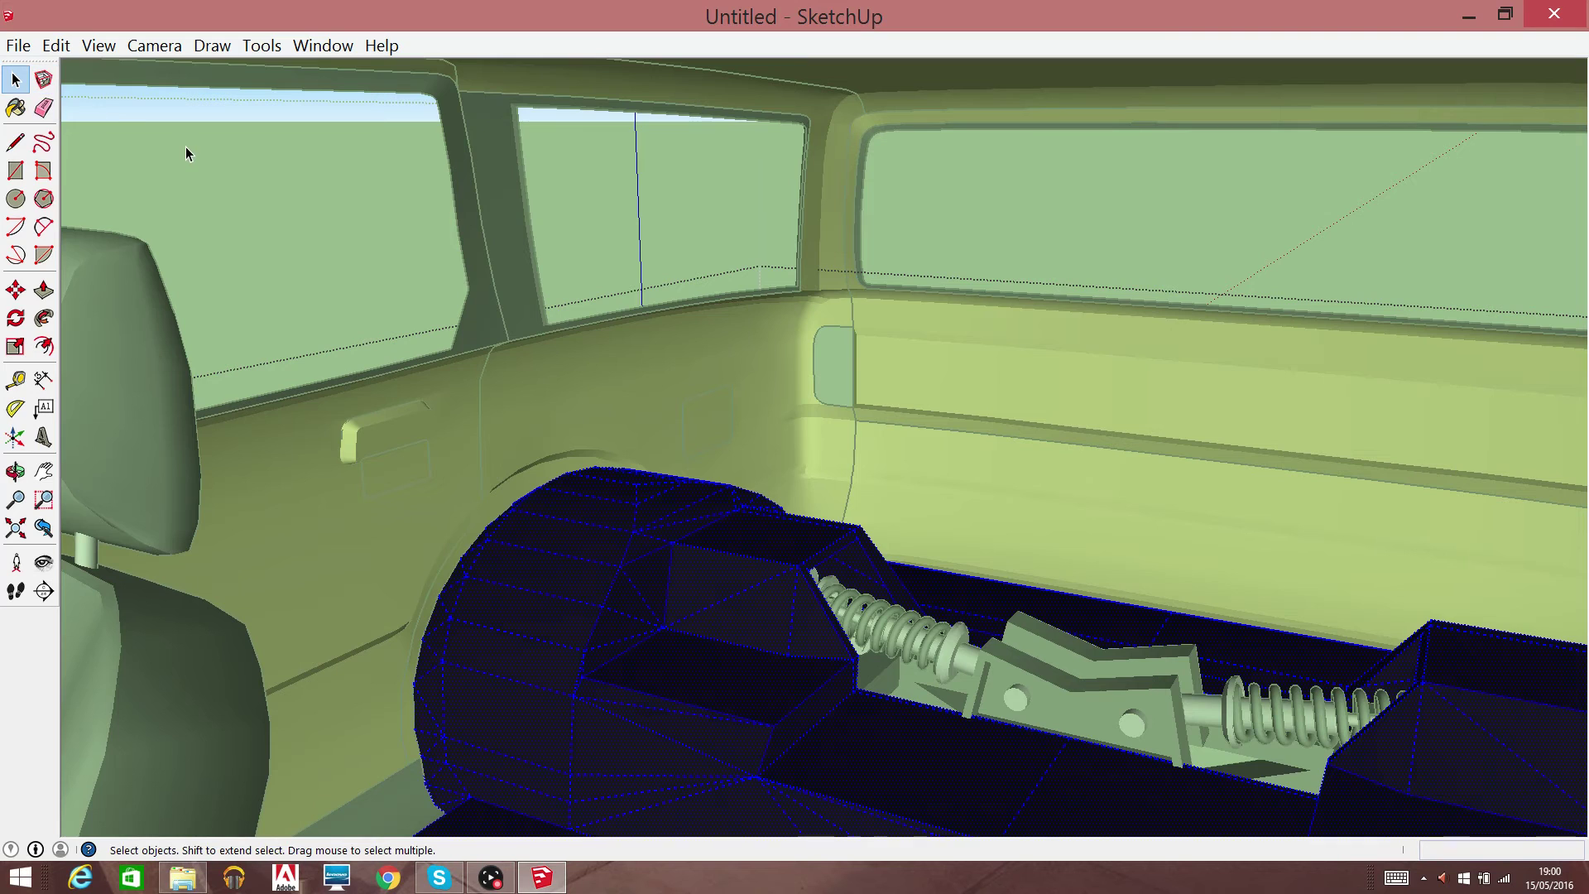
left_click(186, 147)
right_click(401, 300)
left_click(341, 285)
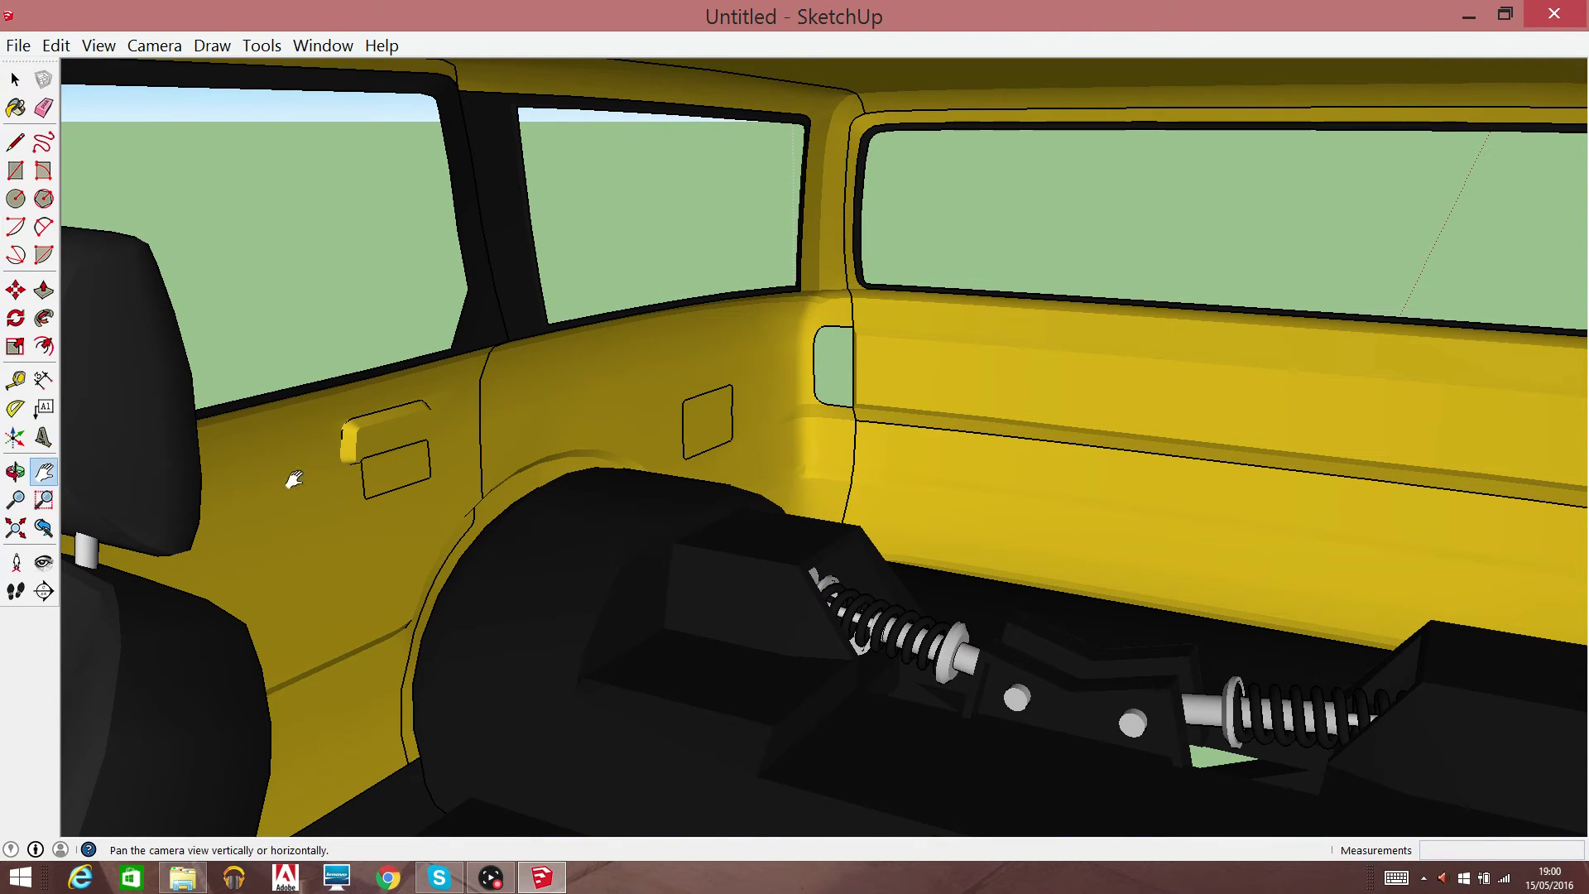
Zoom out and pan so the whole station wagon is seen from the front
right_click(246, 306)
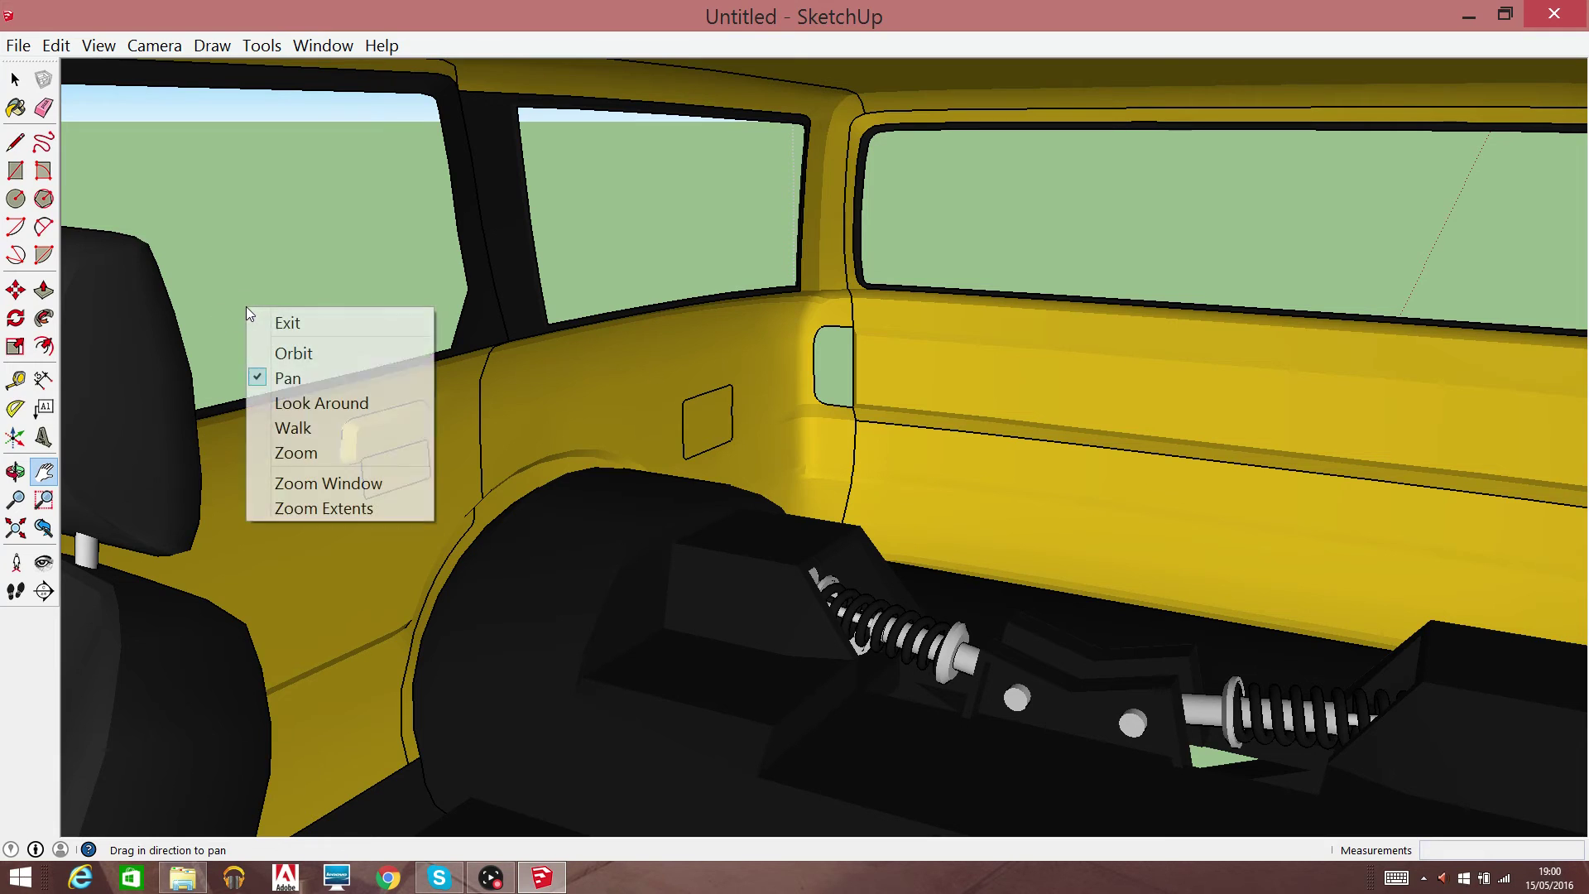
left_click(318, 410)
right_click(288, 372)
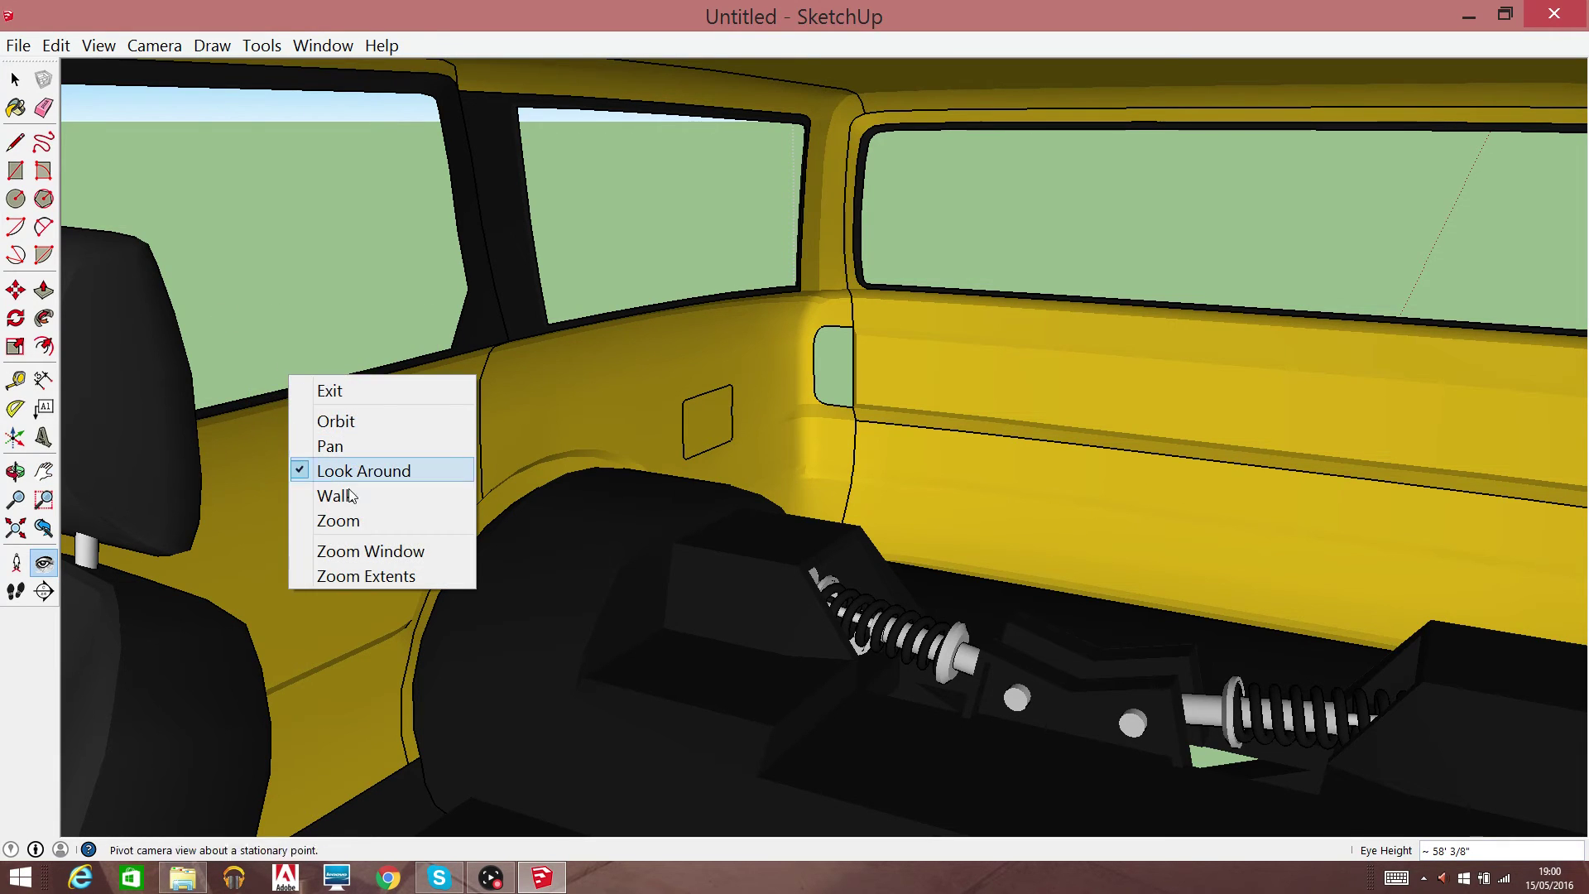
left_click(331, 524)
scroll(375, 468, "down", 3)
scroll(312, 662, "down", 2)
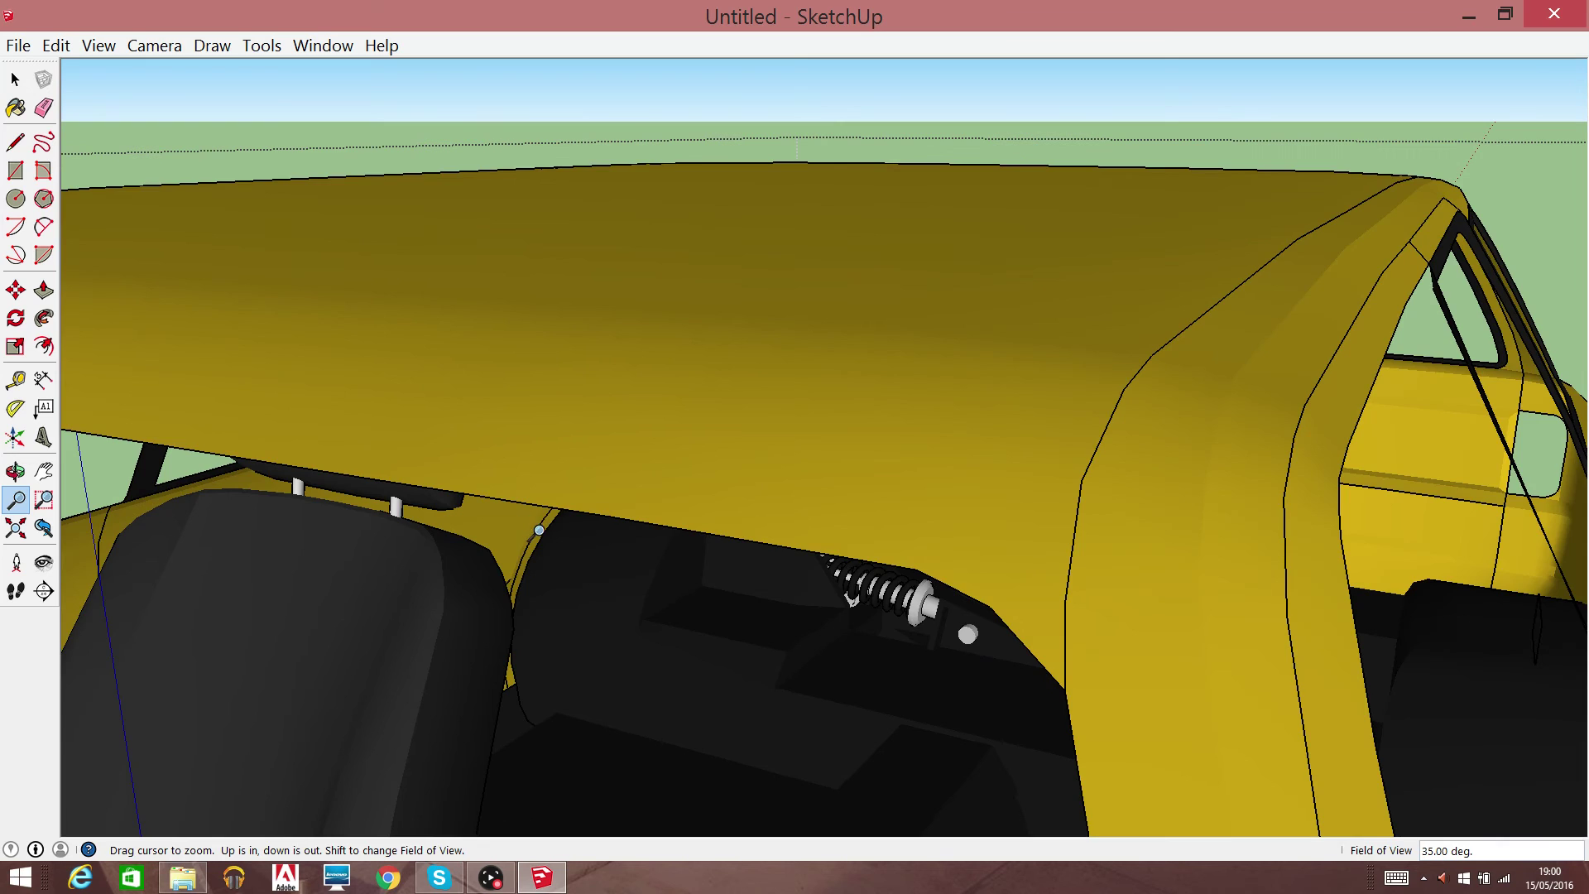
scroll(532, 524, "down", 3)
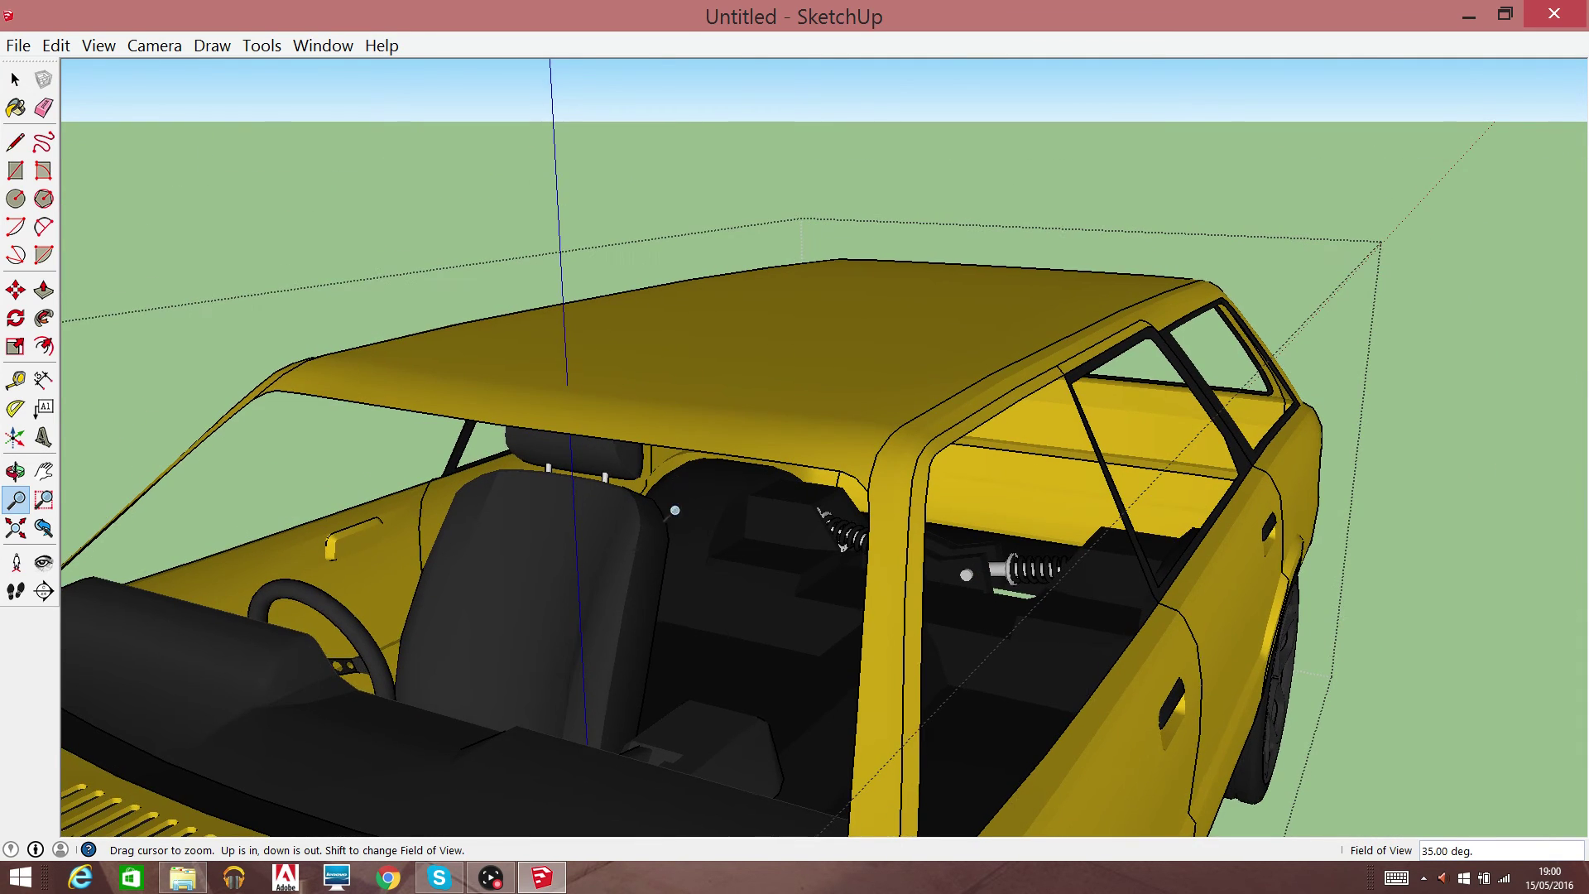
scroll(675, 509, "down", 3)
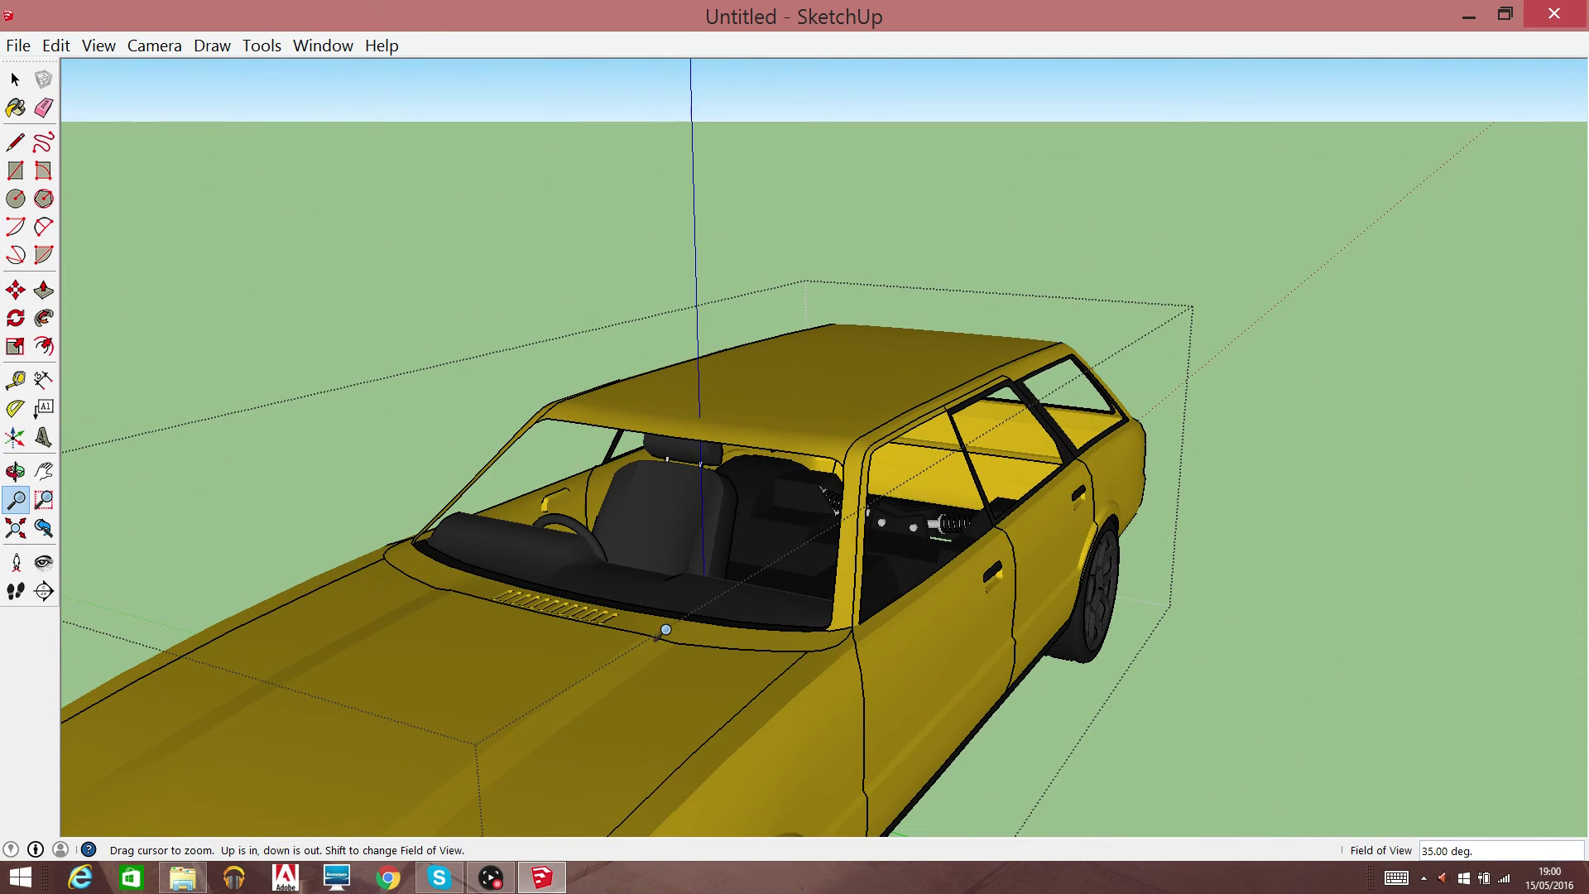
scroll(728, 653, "down", 2)
right_click(729, 664)
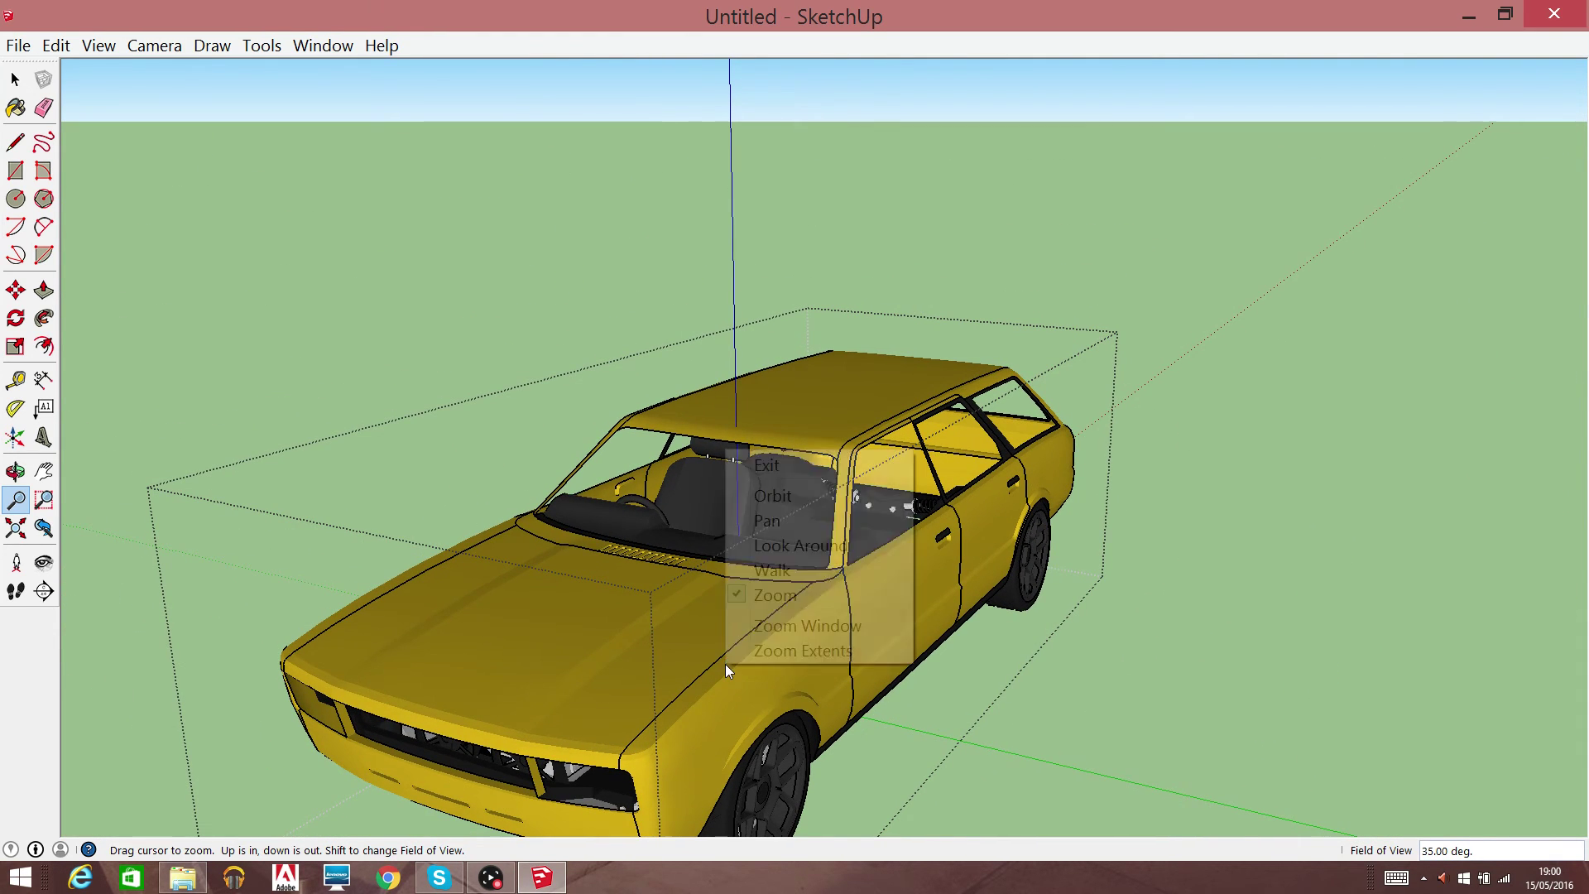
left_click(798, 518)
middle_click_drag(724, 570, 1139, 210)
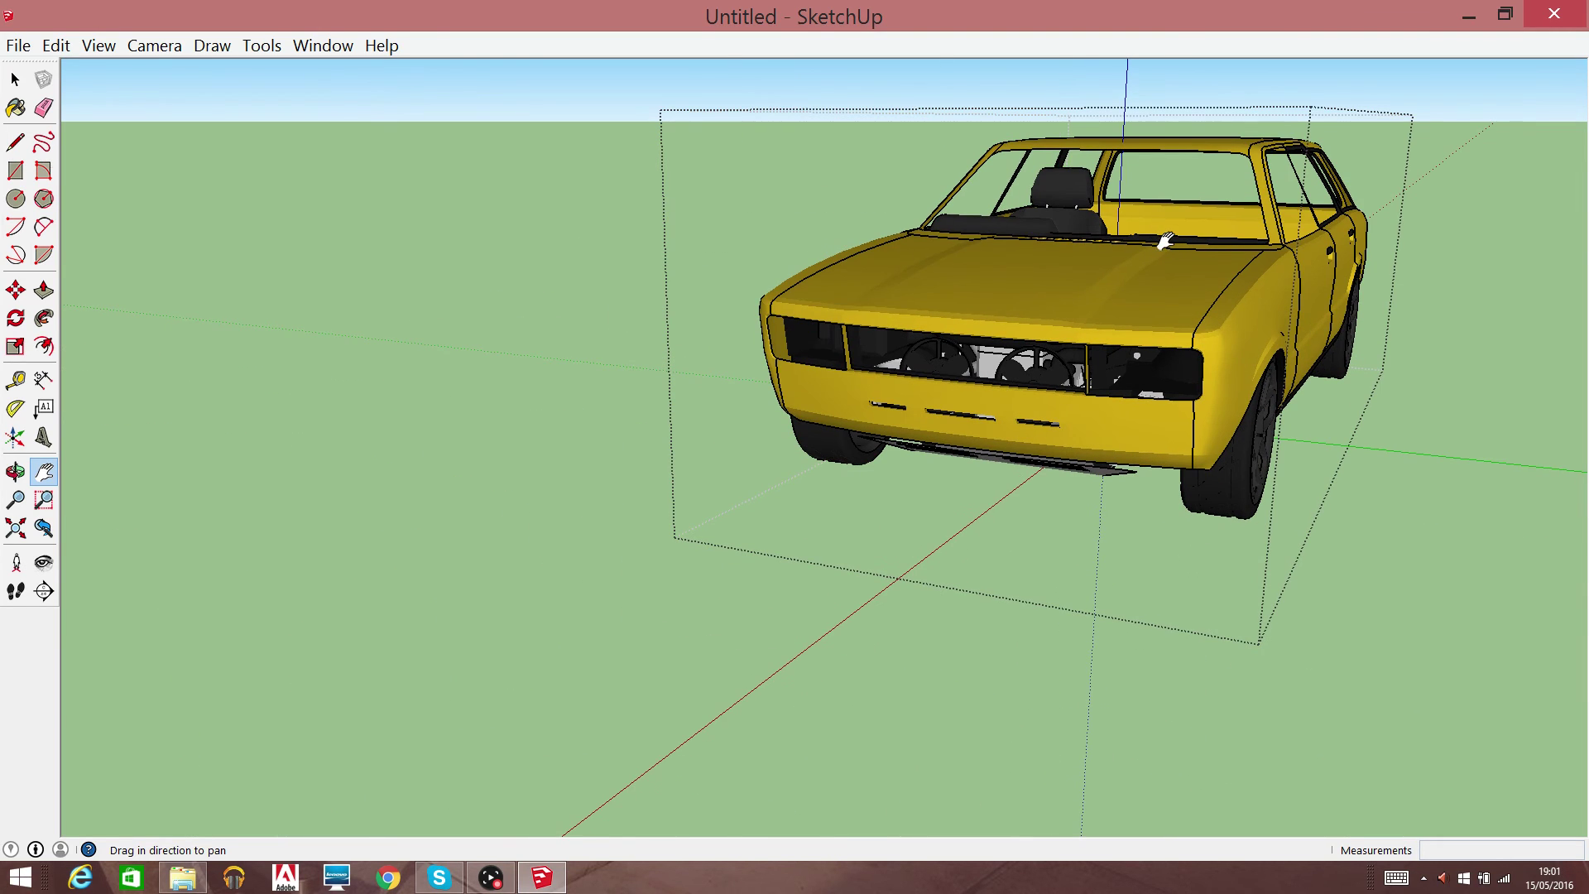
Shift the car up-left in view and tilt the camera so the car sits lower
mouse_move(1139, 210)
left_mouse_down()
mouse_move(1019, 176)
mouse_move(1004, 57)
left_mouse_up()
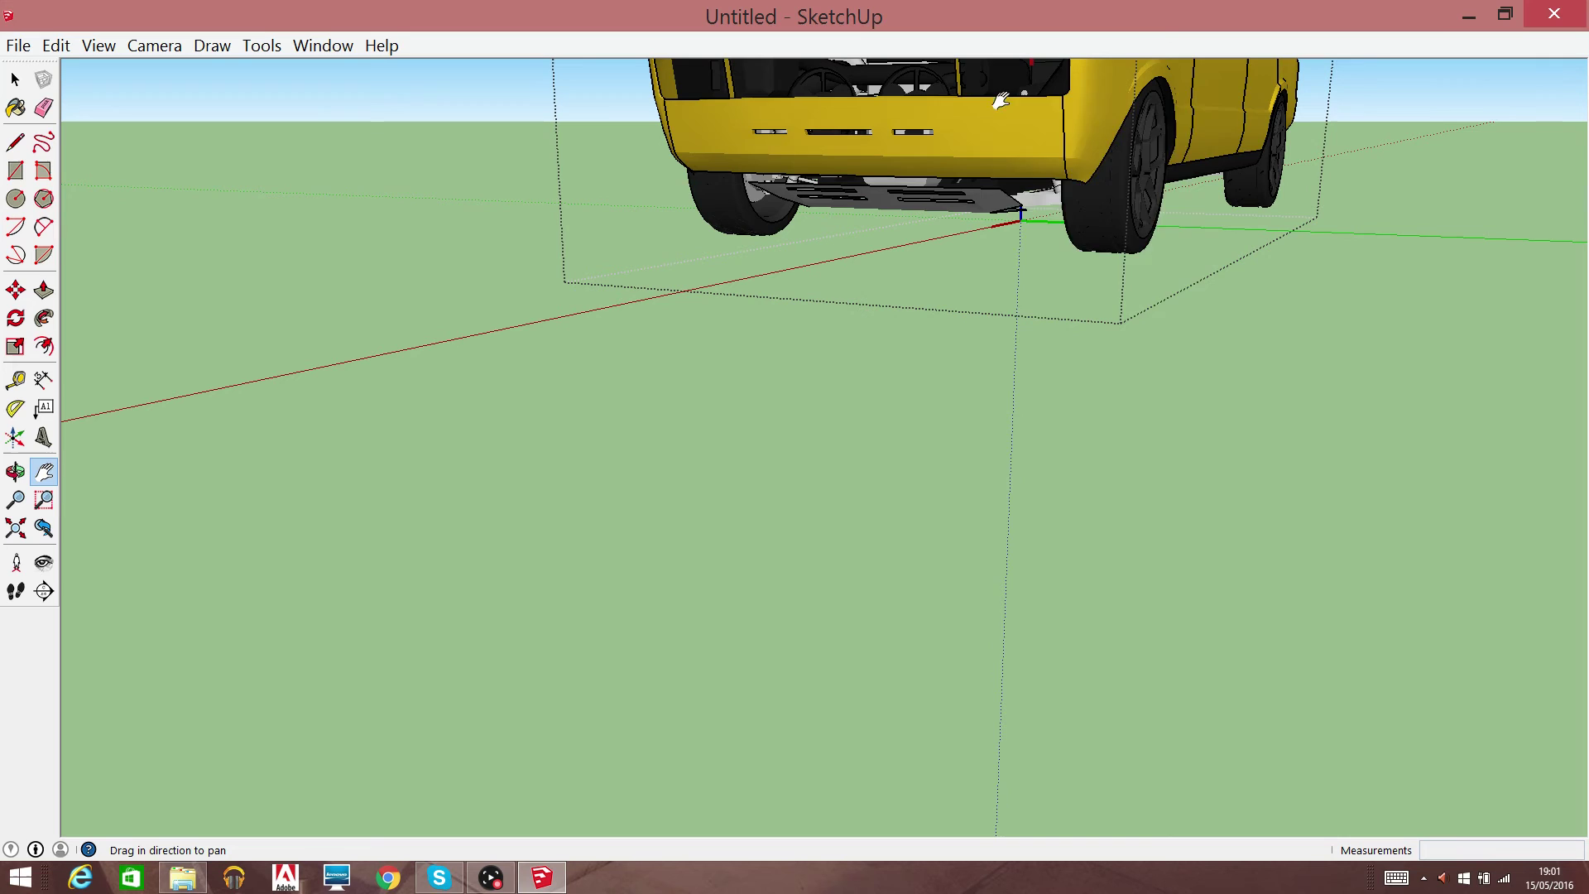
right_click(1001, 100)
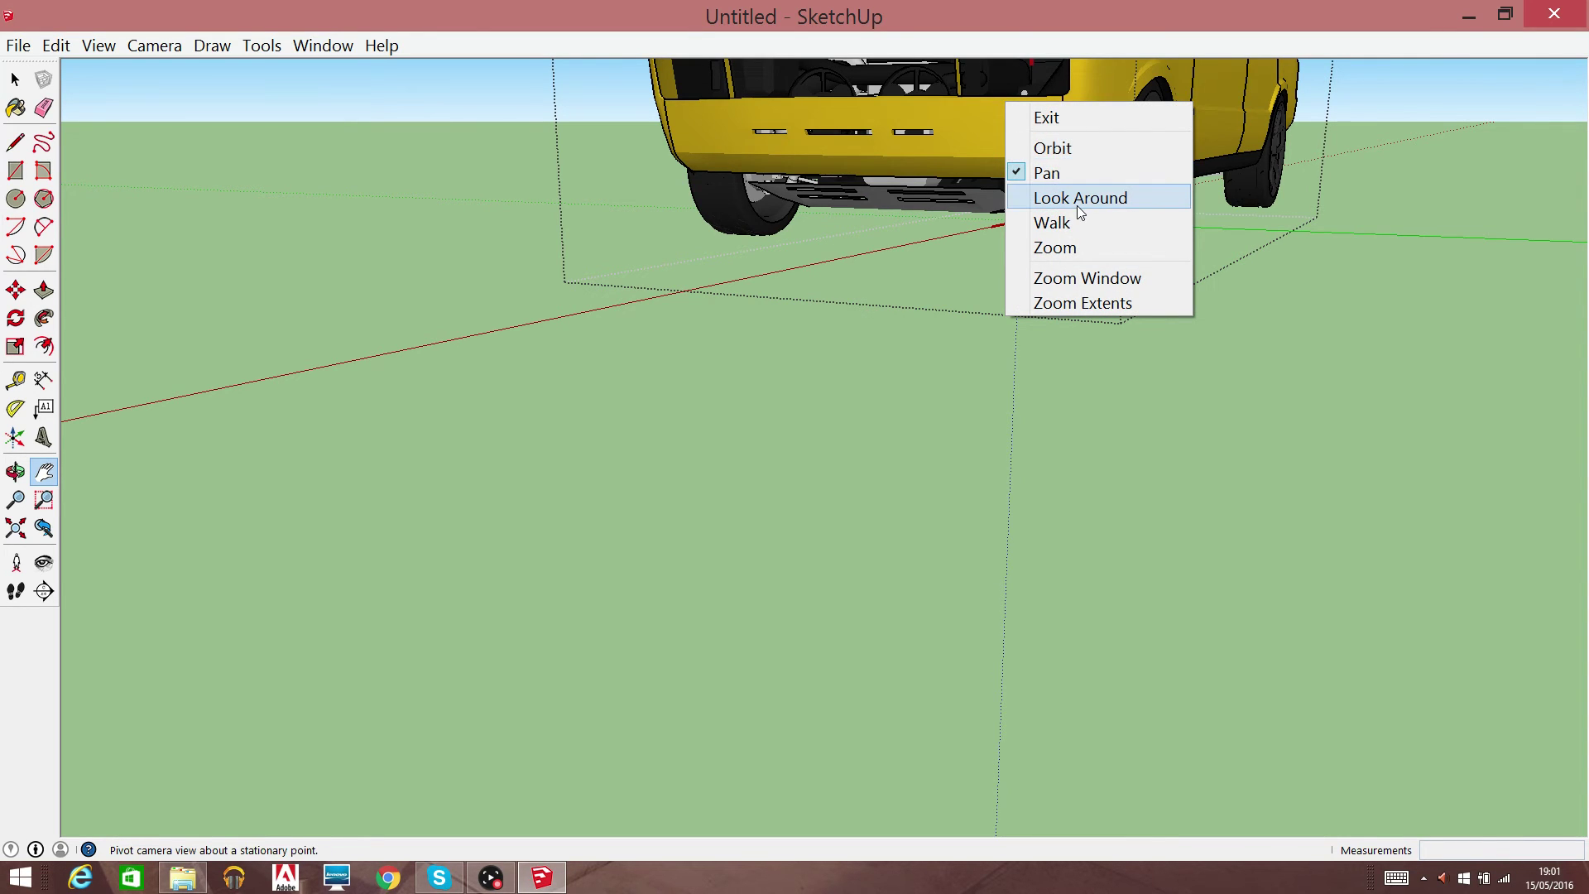
left_click(1076, 205)
right_click(1028, 207)
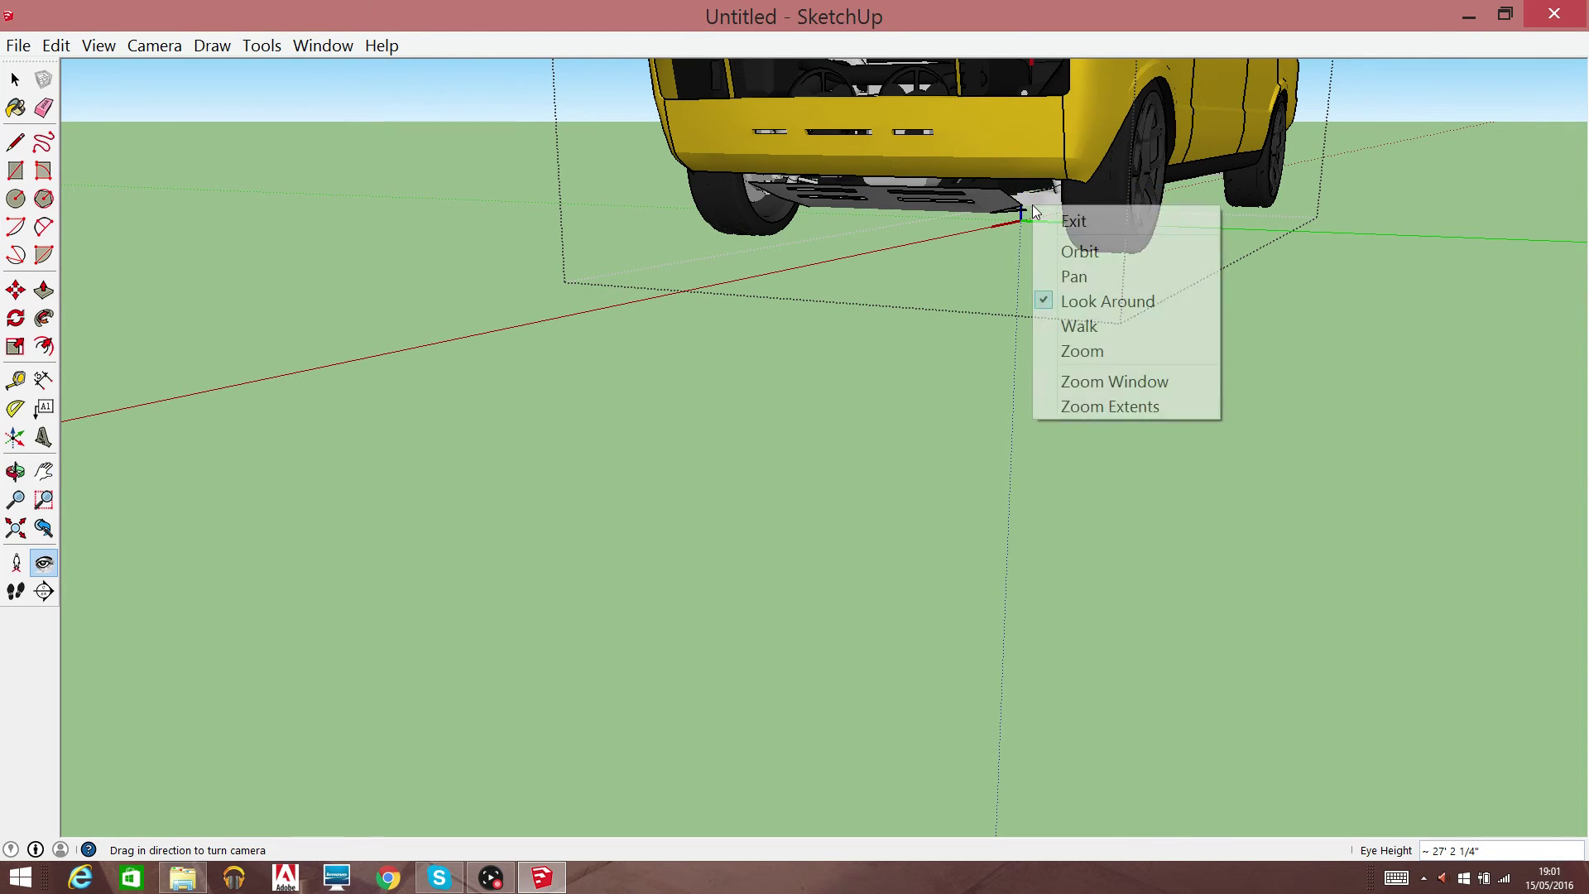
left_click(1065, 303)
left_click_drag(950, 372, 922, 369)
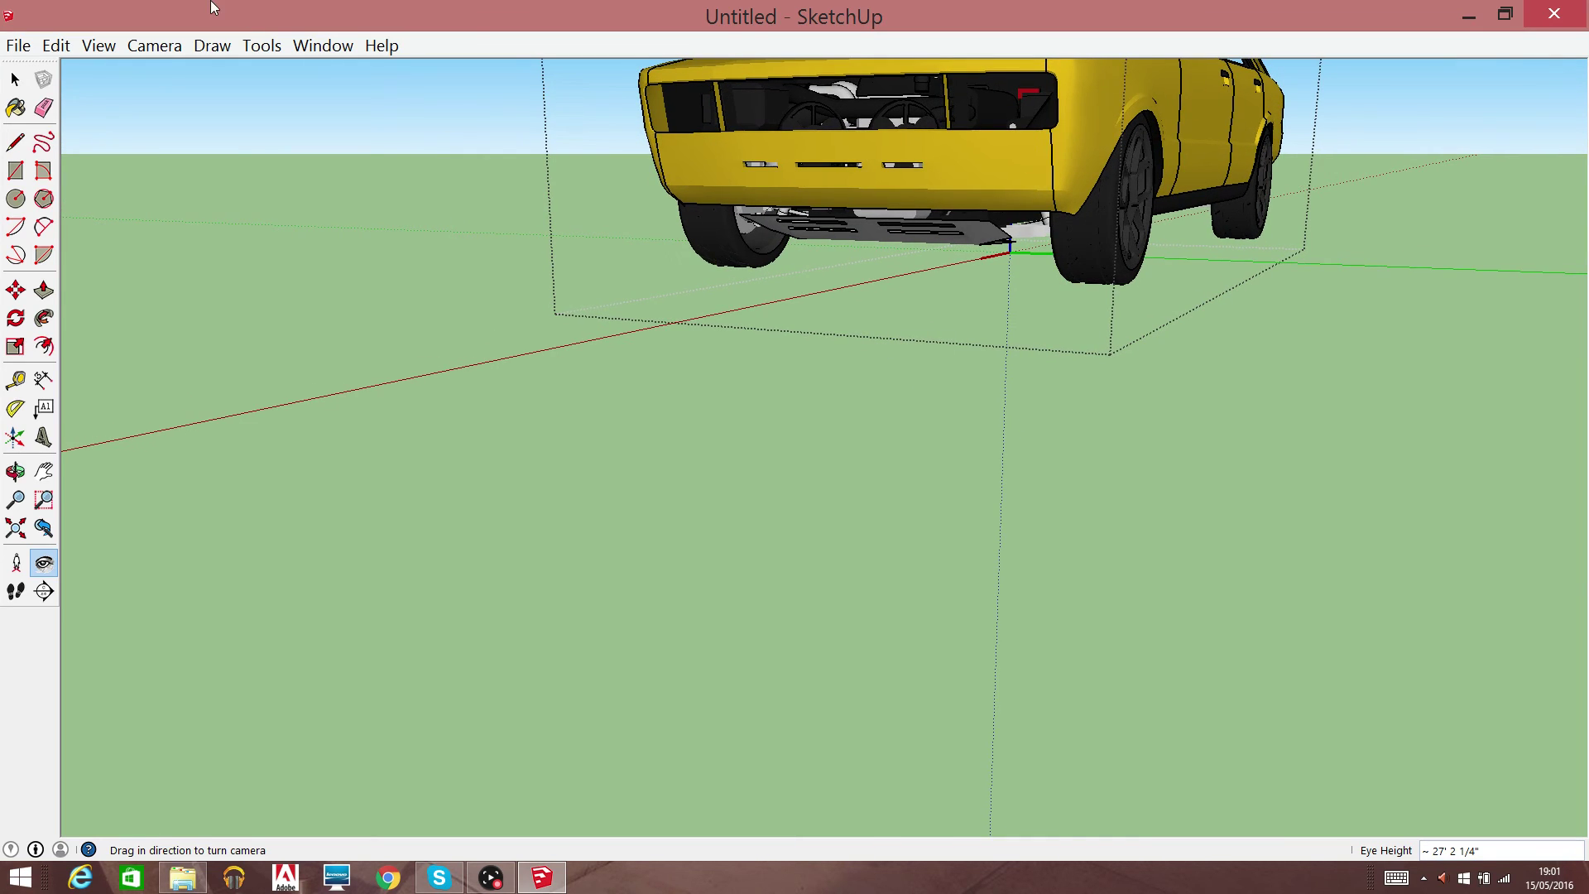
Erase the dark underbody plate inside the car group, then exit the group
left_click(14, 79)
left_click(1007, 240)
double_click(985, 247)
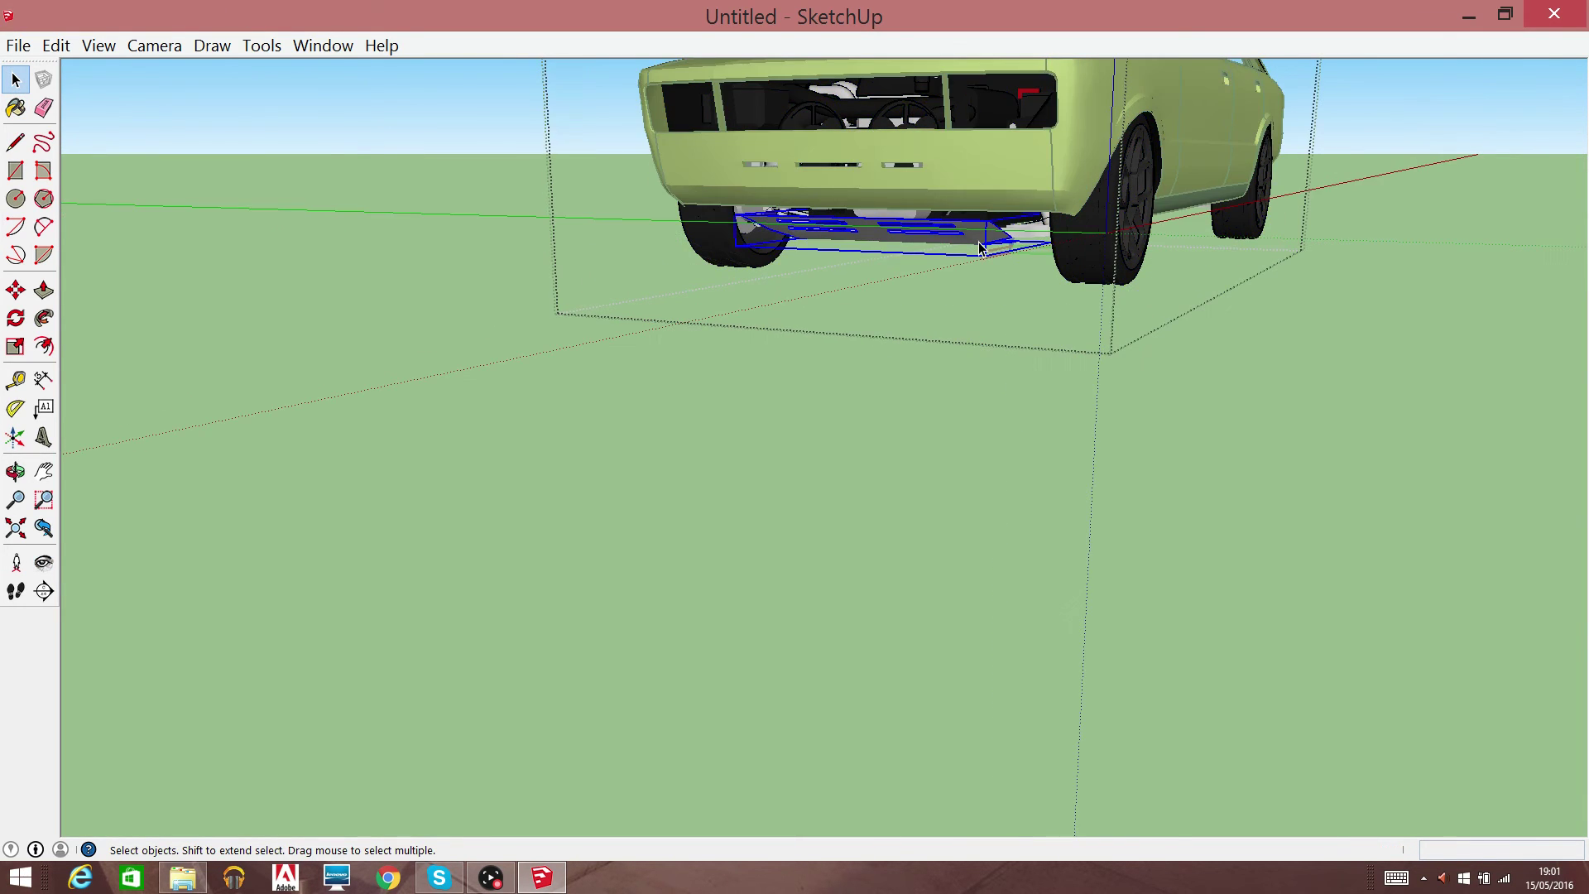
right_click(981, 247)
left_click(1029, 280)
left_click(738, 447)
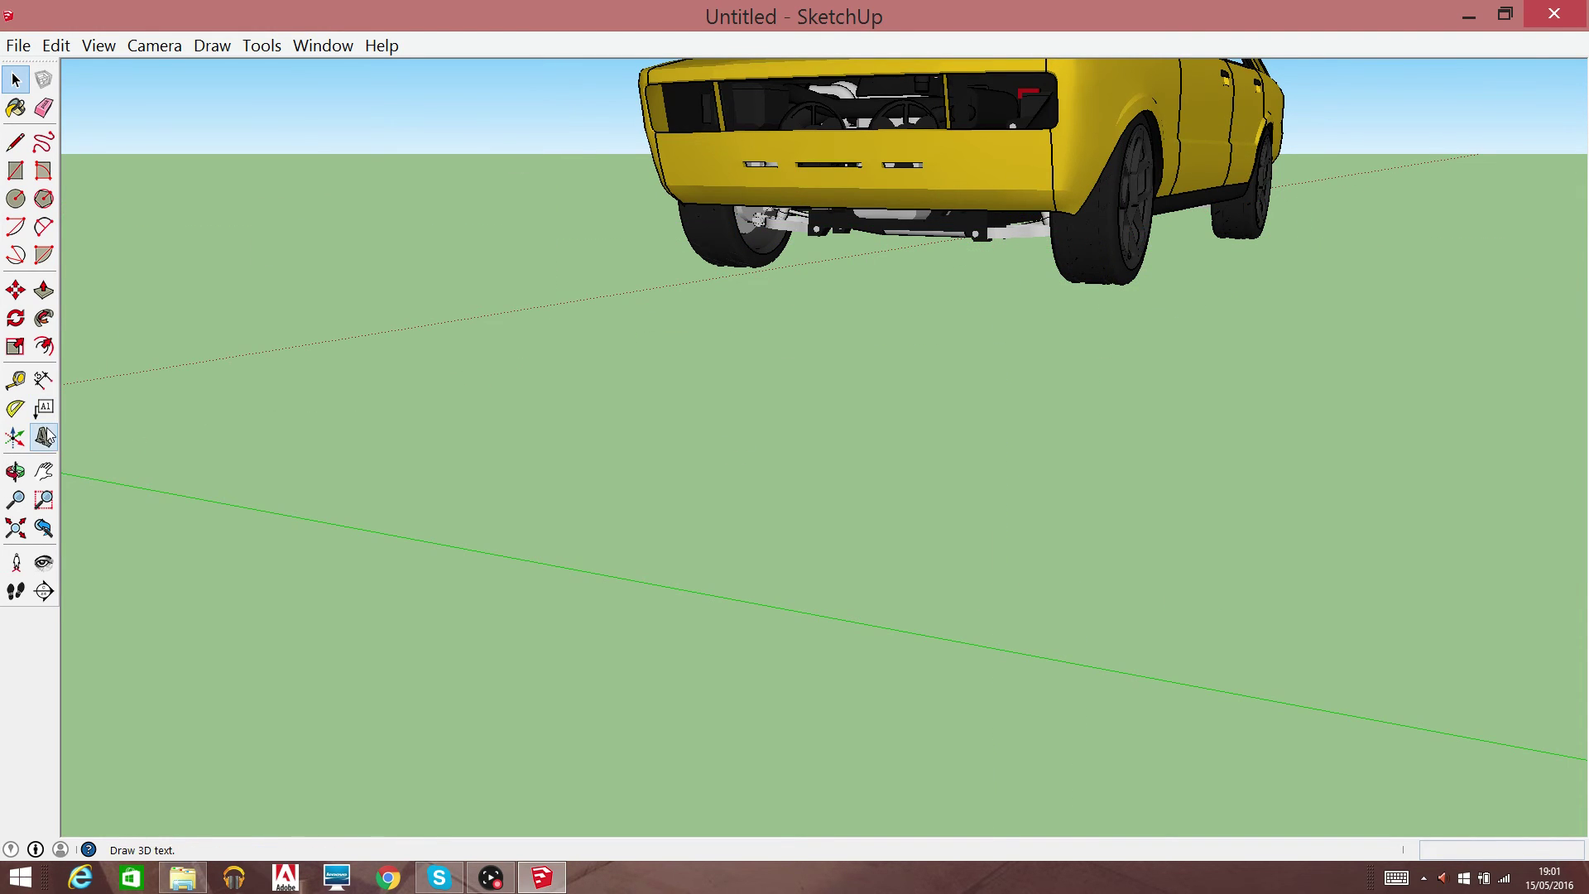
Pan and turn the camera to bring the car's side into the right half of view
left_click(44, 472)
mouse_move(752, 370)
left_mouse_down()
mouse_move(390, 592)
mouse_move(320, 666)
left_mouse_up()
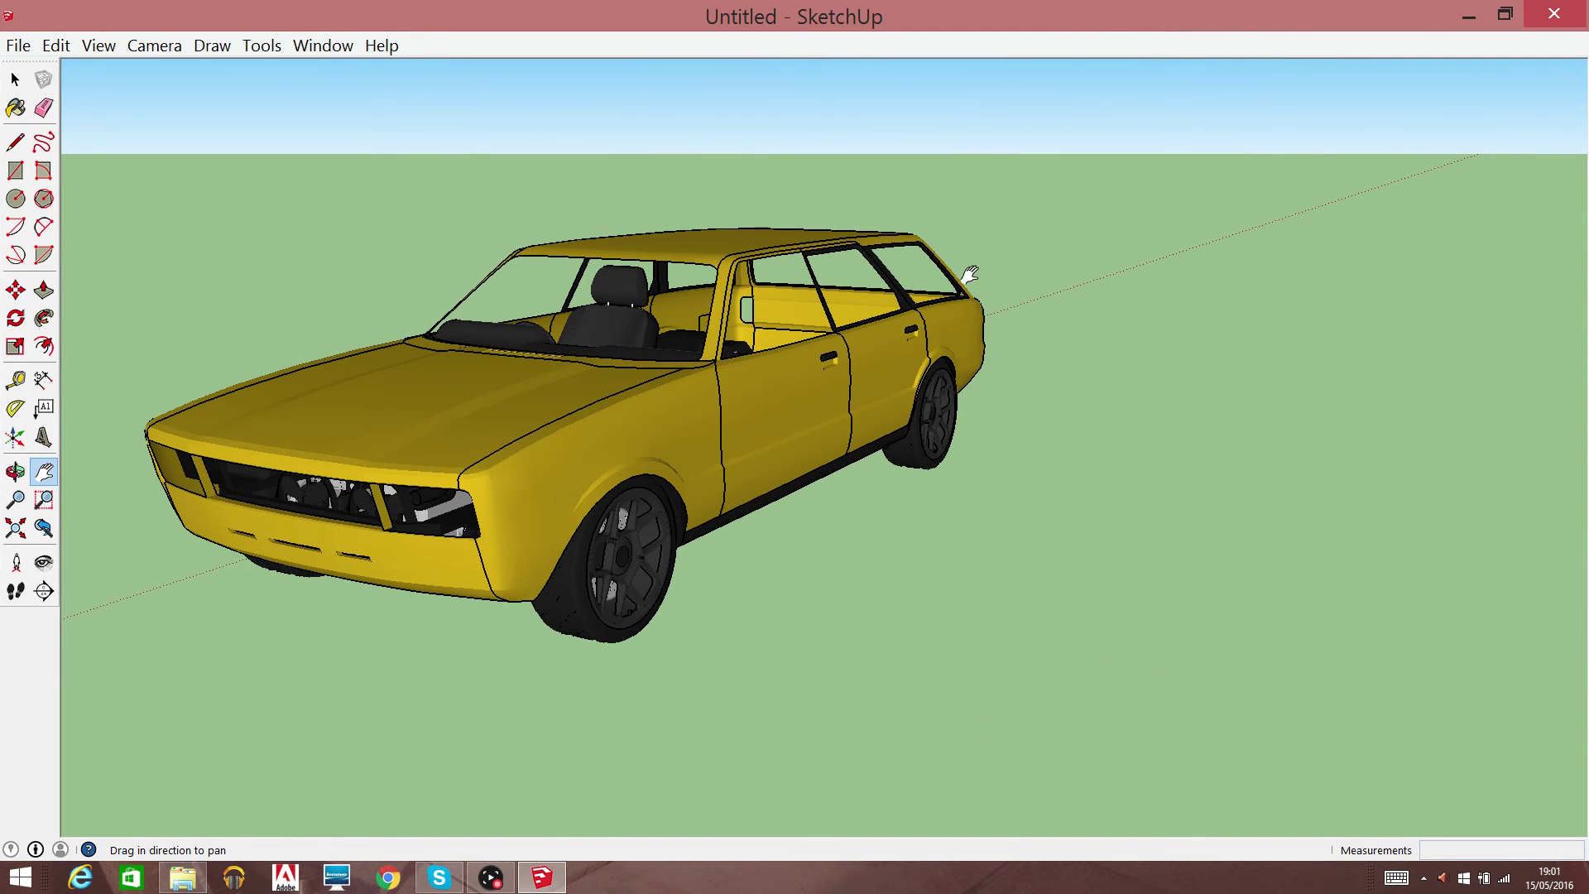
mouse_move(970, 274)
left_mouse_down()
mouse_move(780, 436)
mouse_move(822, 382)
mouse_move(972, 405)
left_mouse_up()
left_click_drag(322, 554, 499, 471)
right_click(574, 553)
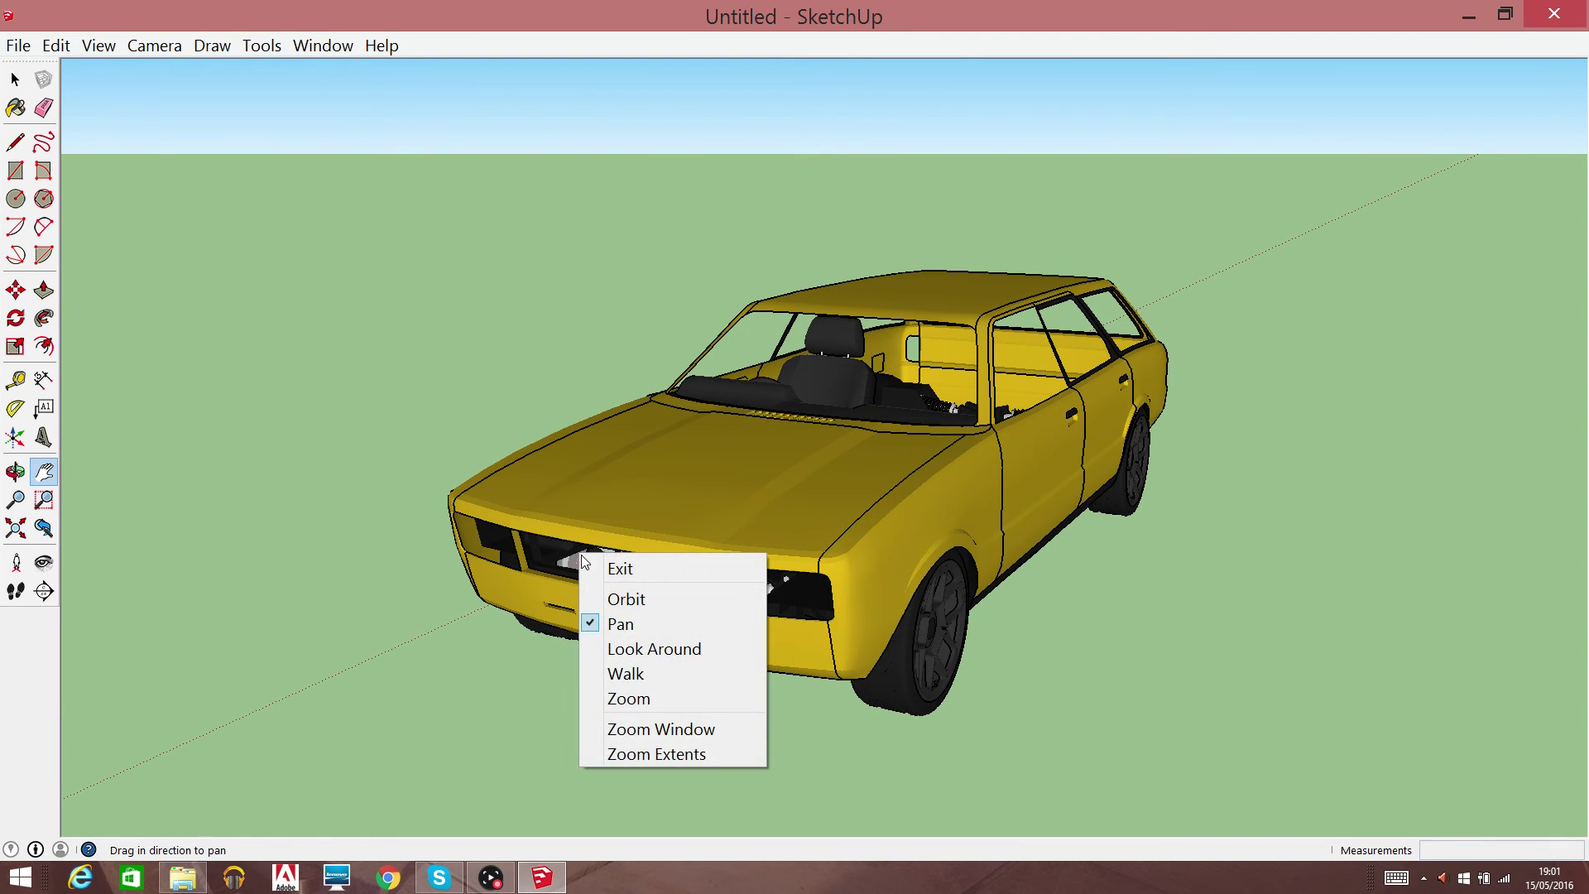
left_click(634, 648)
left_click_drag(634, 648, 1366, 541)
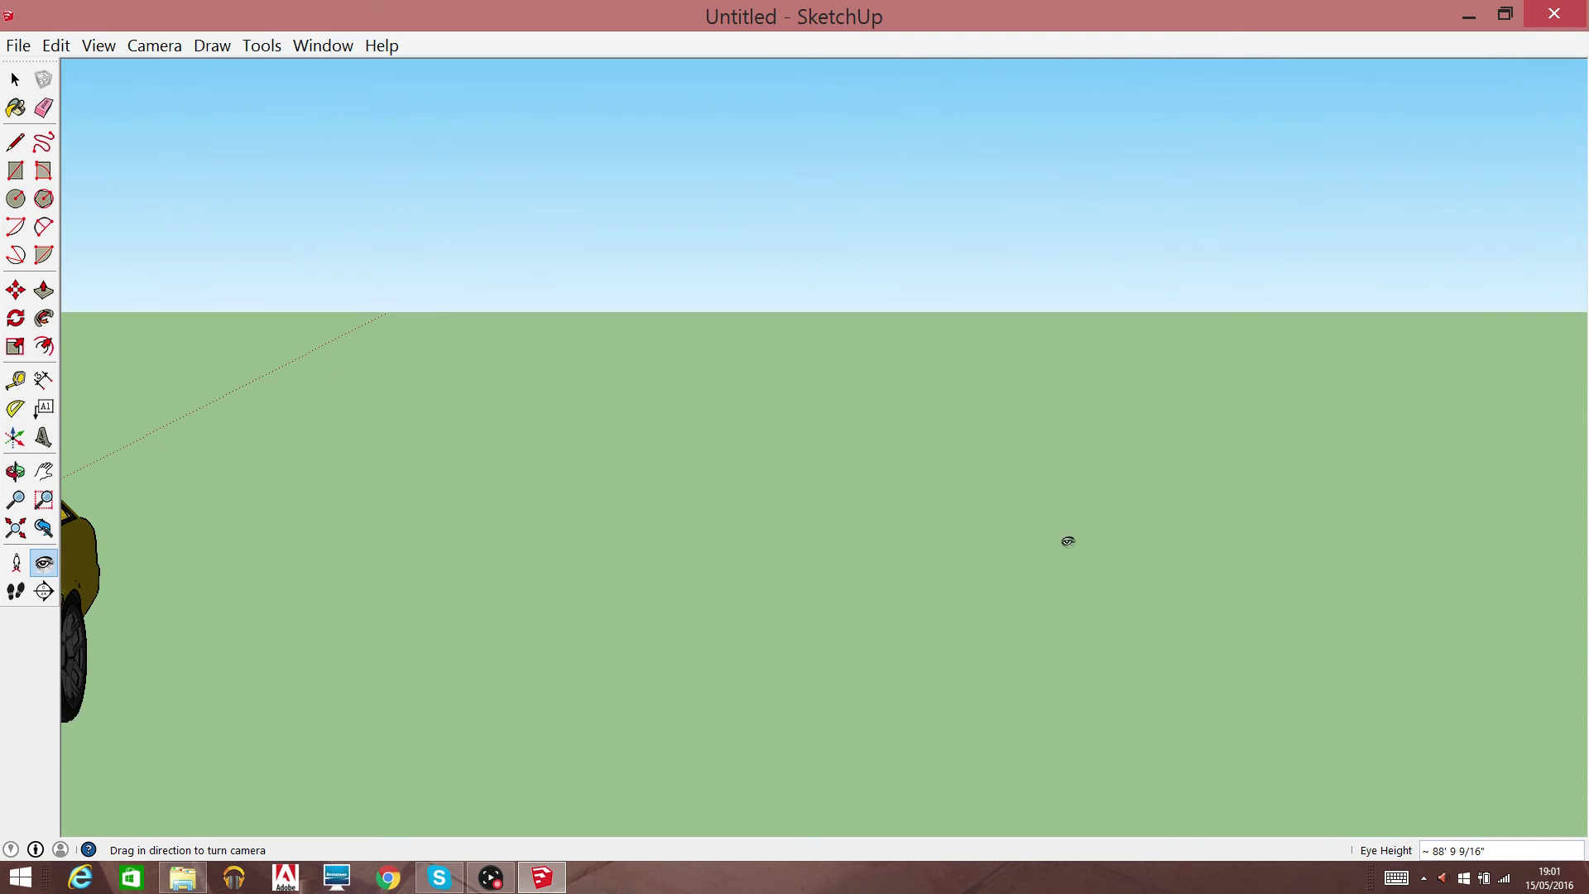
right_click(1075, 541)
left_click(1101, 617)
left_click_drag(639, 663, 1583, 451)
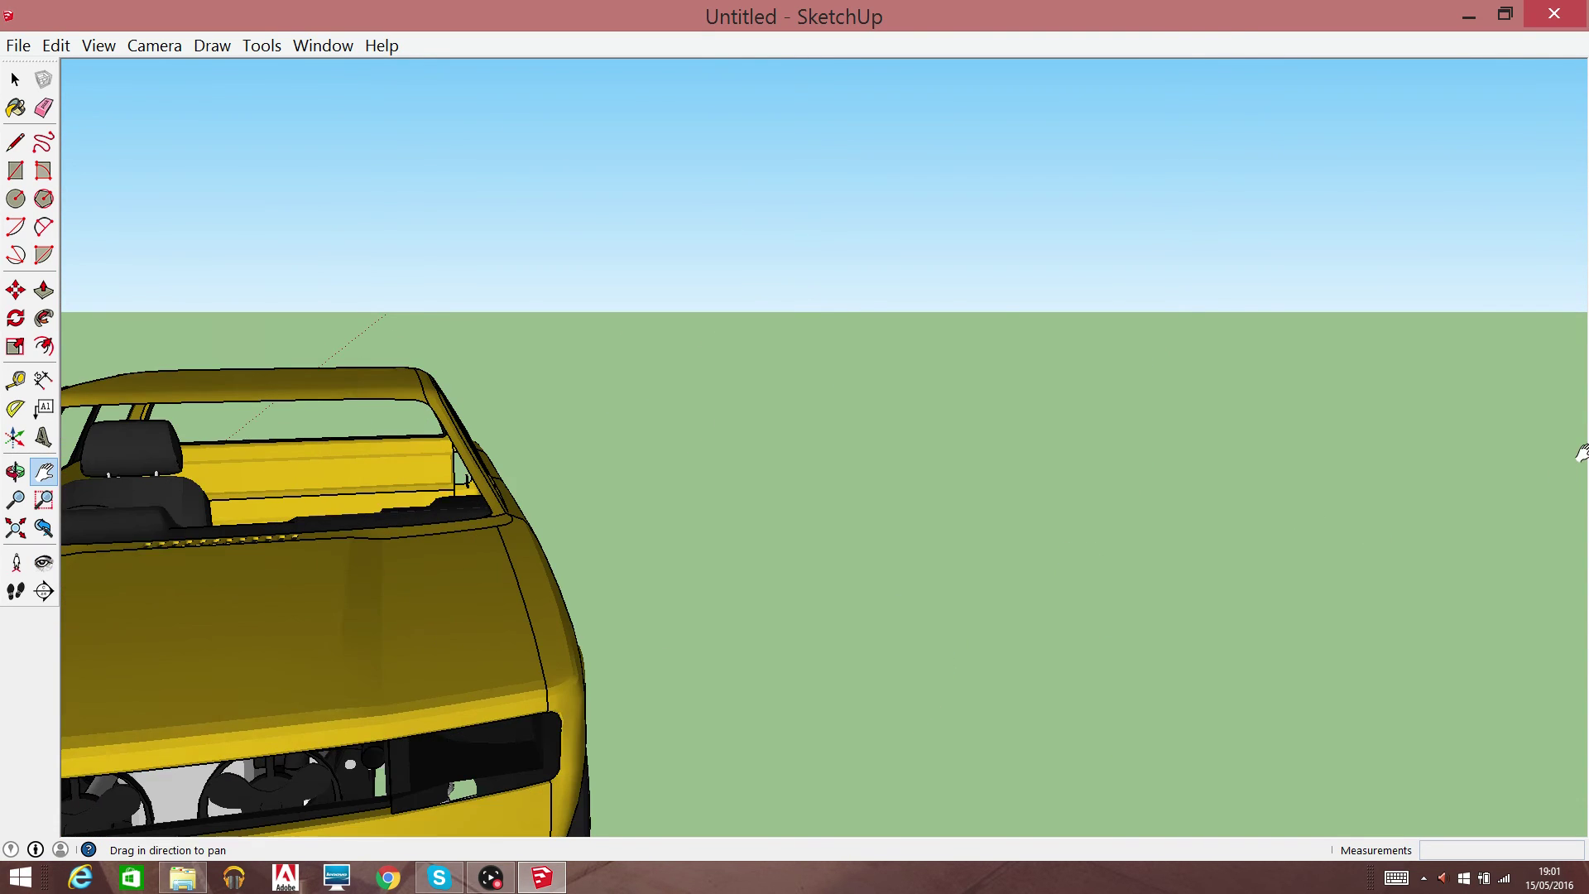
left_click_drag(331, 518, 1161, 408)
left_click_drag(986, 439, 1039, 431)
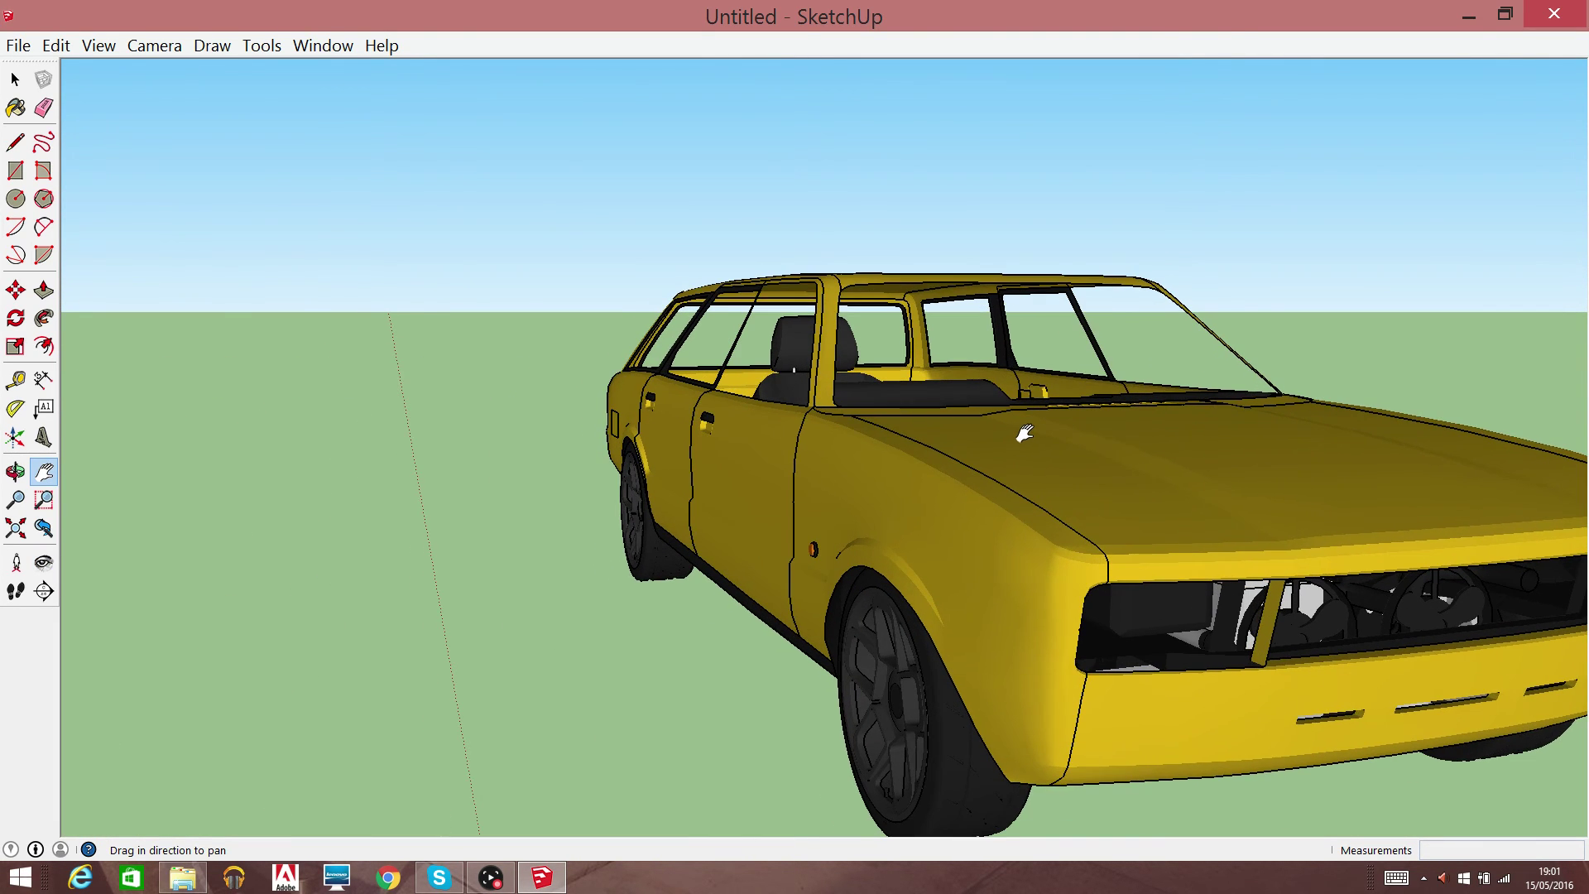
Erase the small red side marker inside the car's inner component, then exit editing
left_click(15, 79)
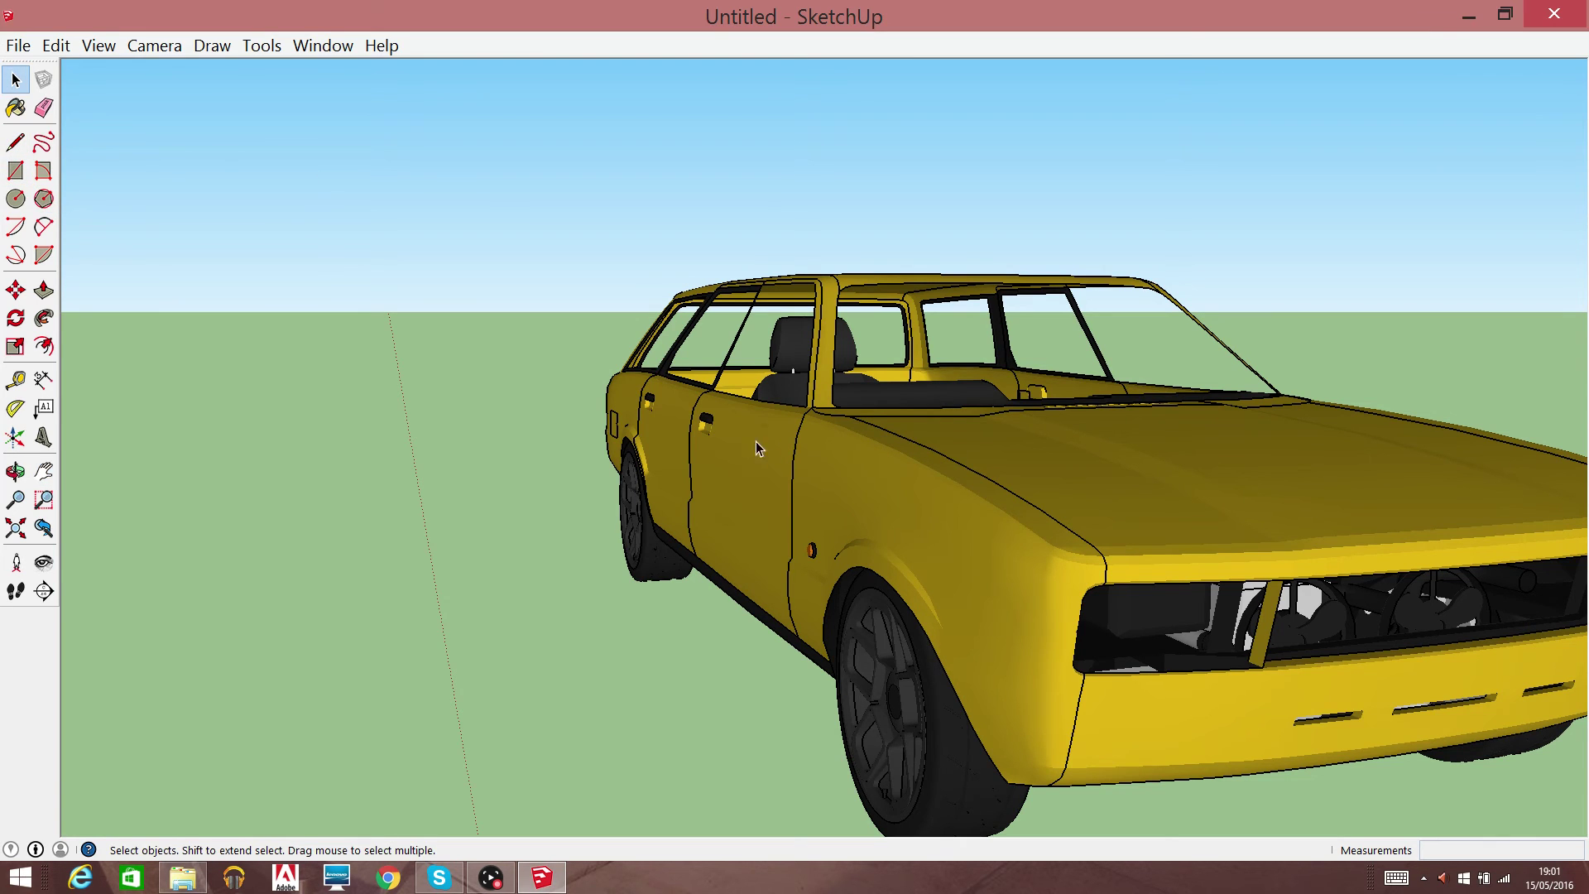
double_click(813, 554)
double_click(812, 551)
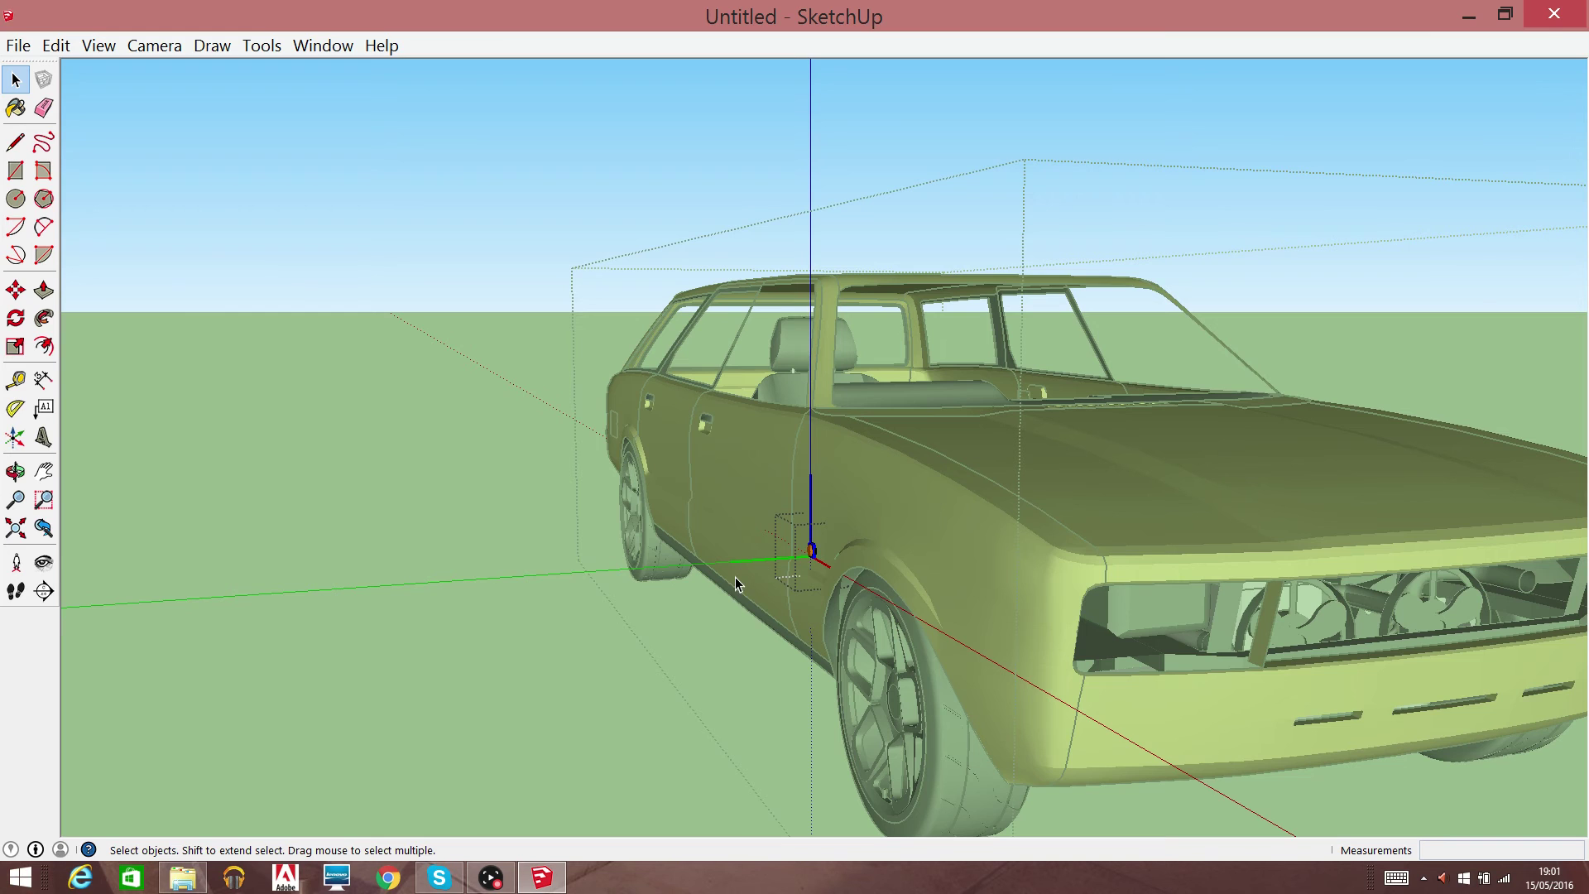
left_click(664, 604)
left_click(809, 548)
double_click(811, 551)
right_click(813, 557)
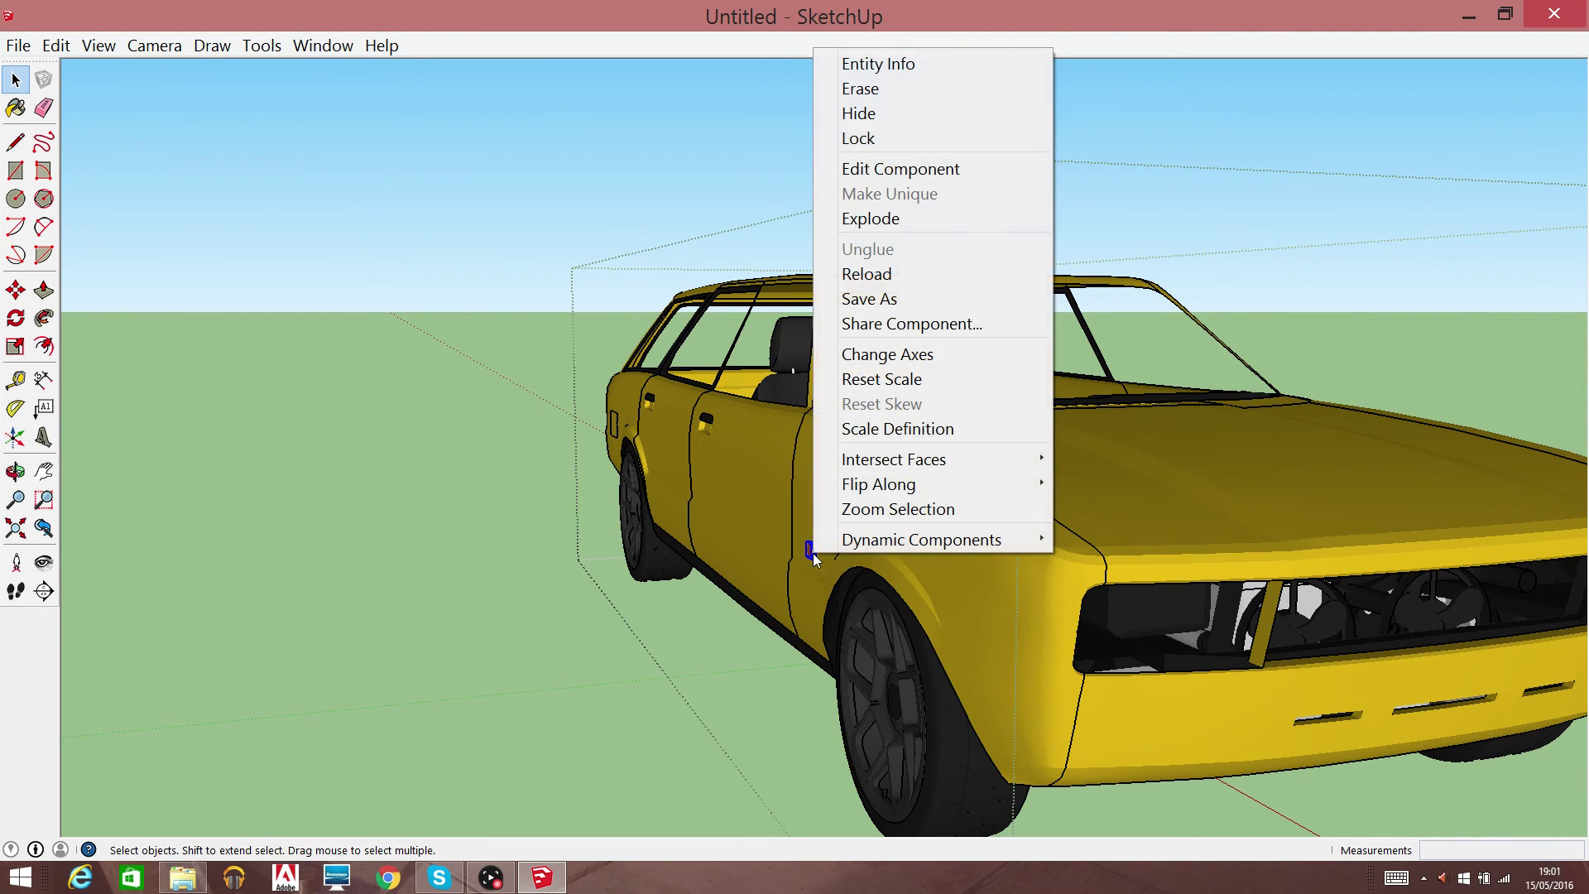
left_click(922, 99)
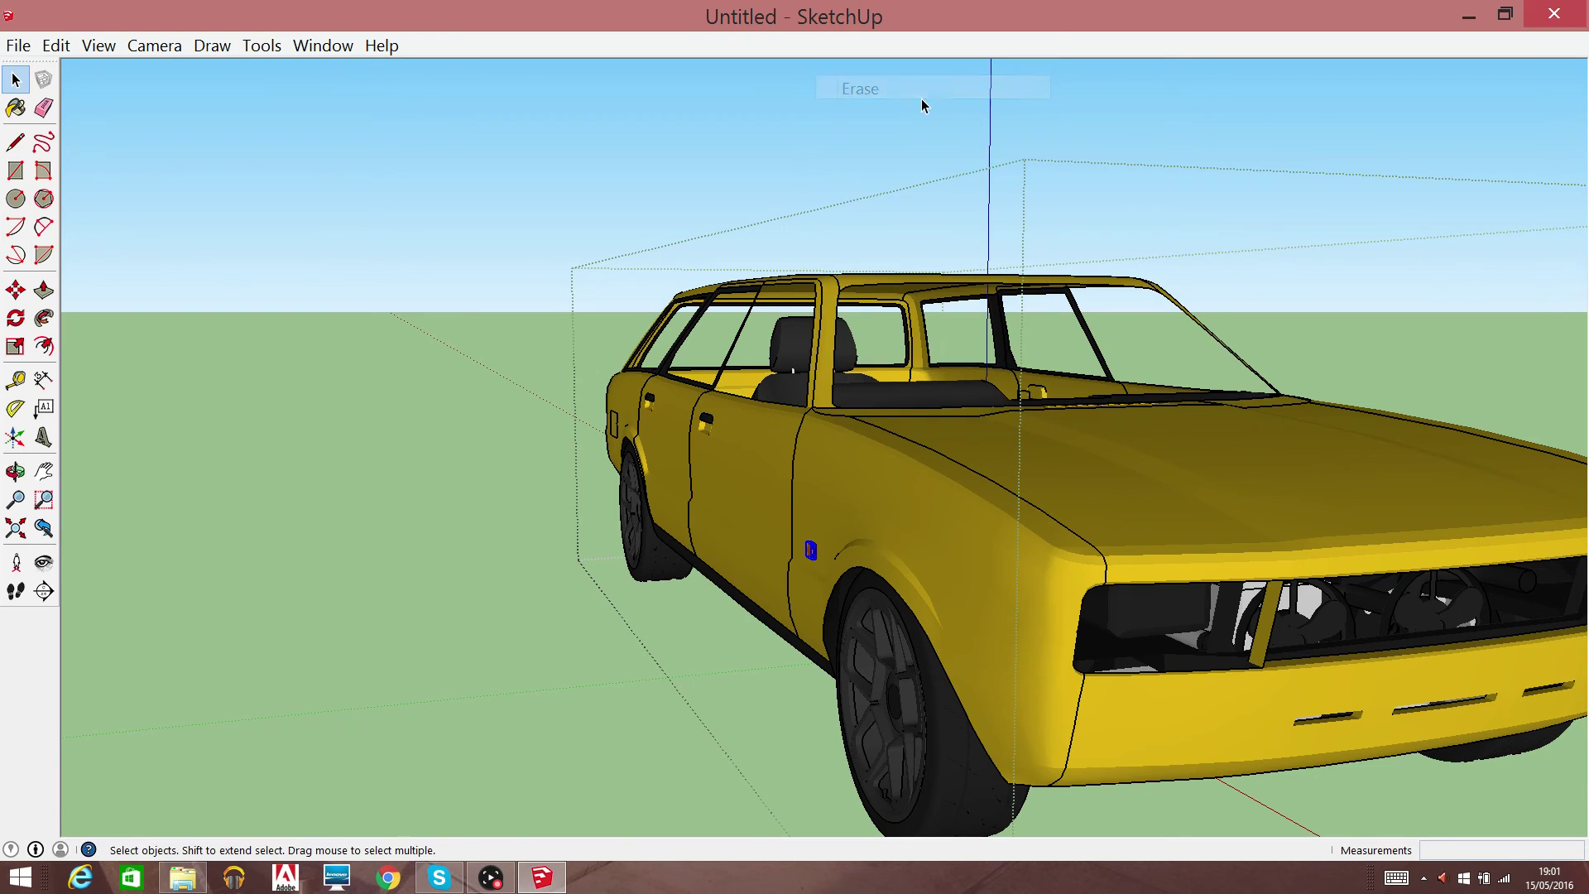
left_click(792, 250)
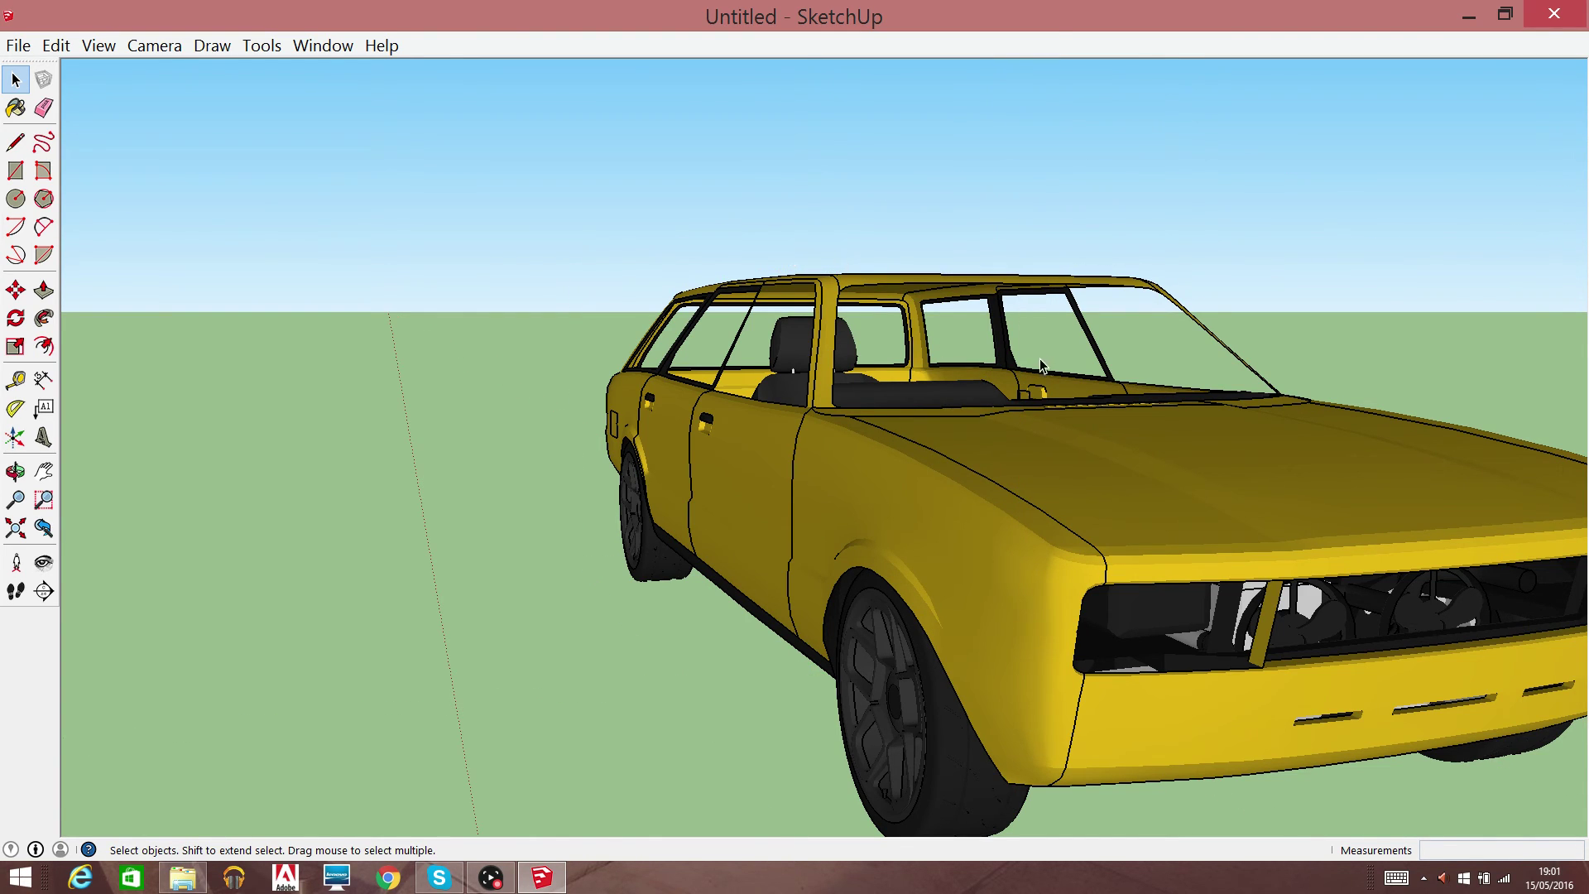
Pan to a three-quarter side angle of the car and turn the camera to centre it
left_click(43, 472)
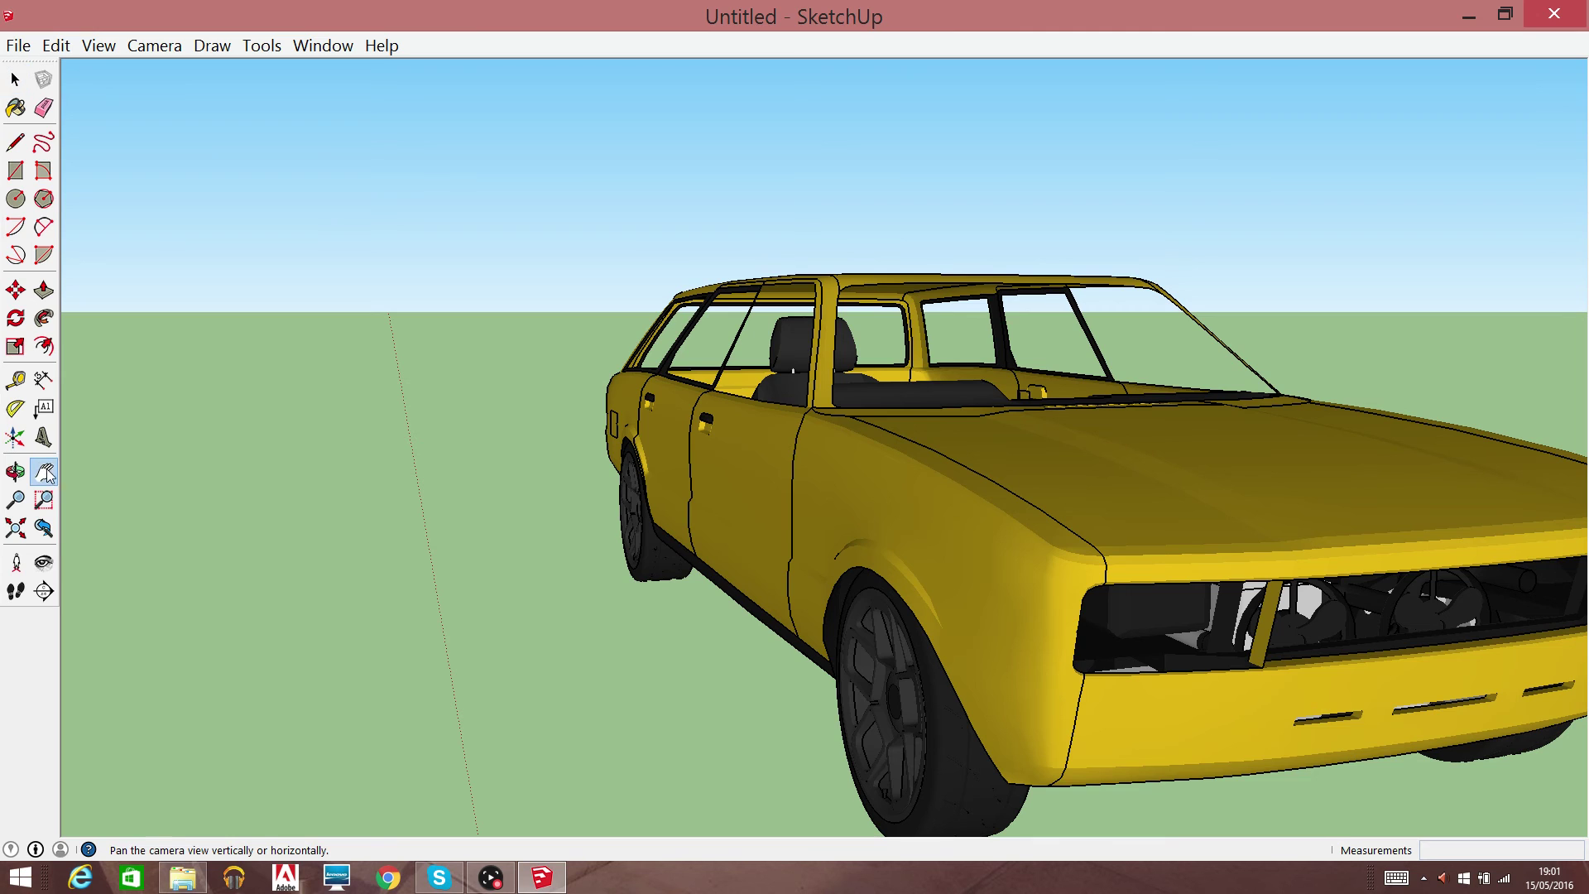
mouse_move(916, 656)
left_mouse_down()
mouse_move(672, 654)
mouse_move(656, 605)
left_mouse_up()
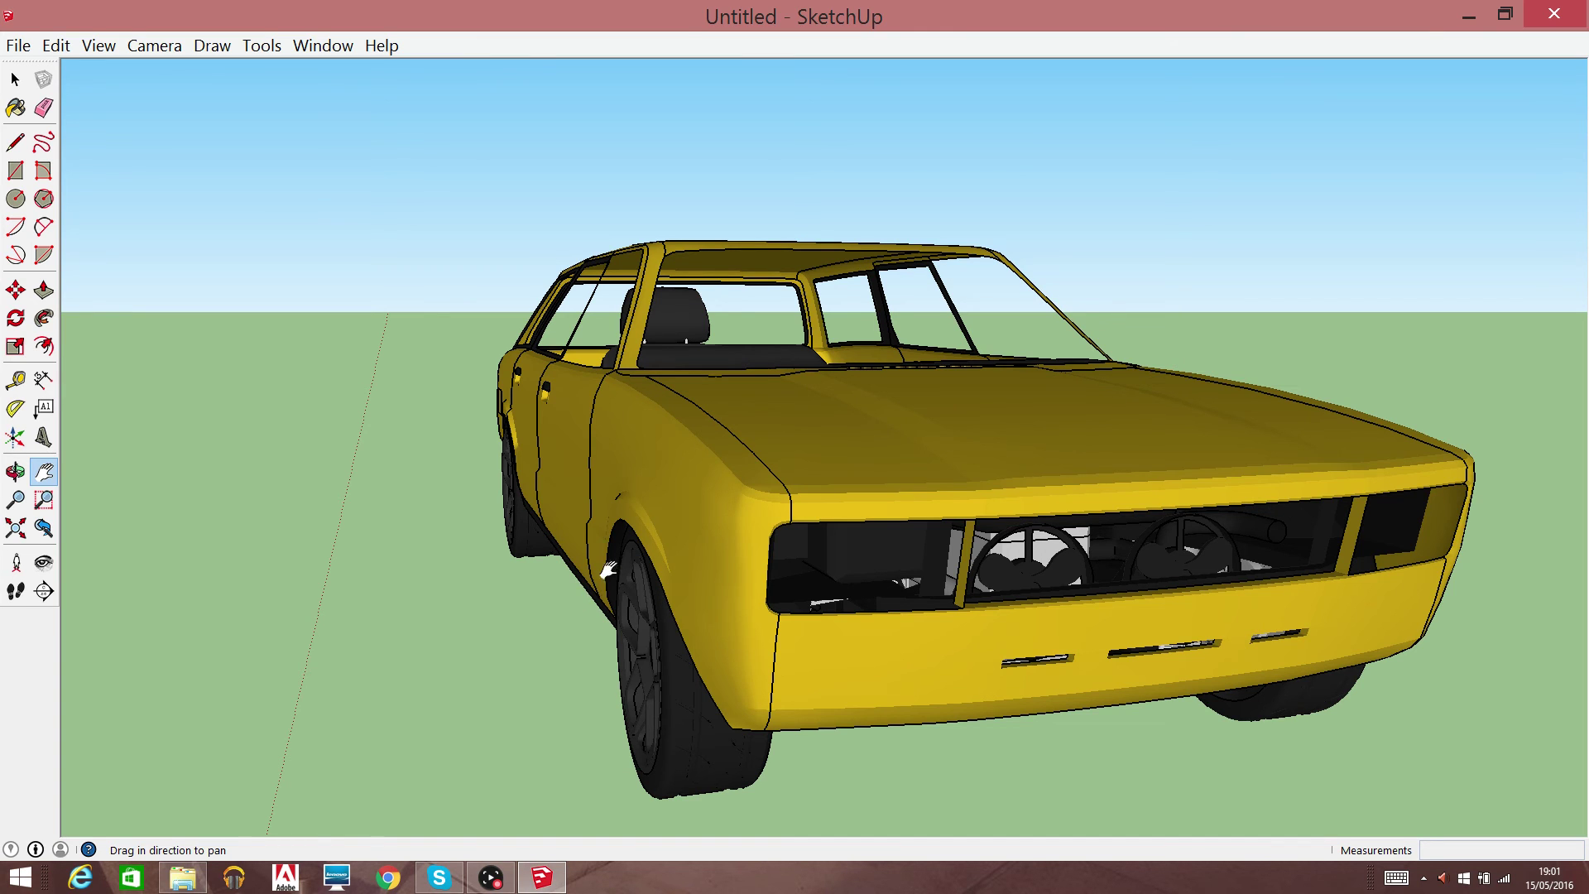
mouse_move(344, 539)
left_mouse_down()
mouse_move(401, 578)
mouse_move(503, 582)
mouse_move(546, 538)
left_mouse_up()
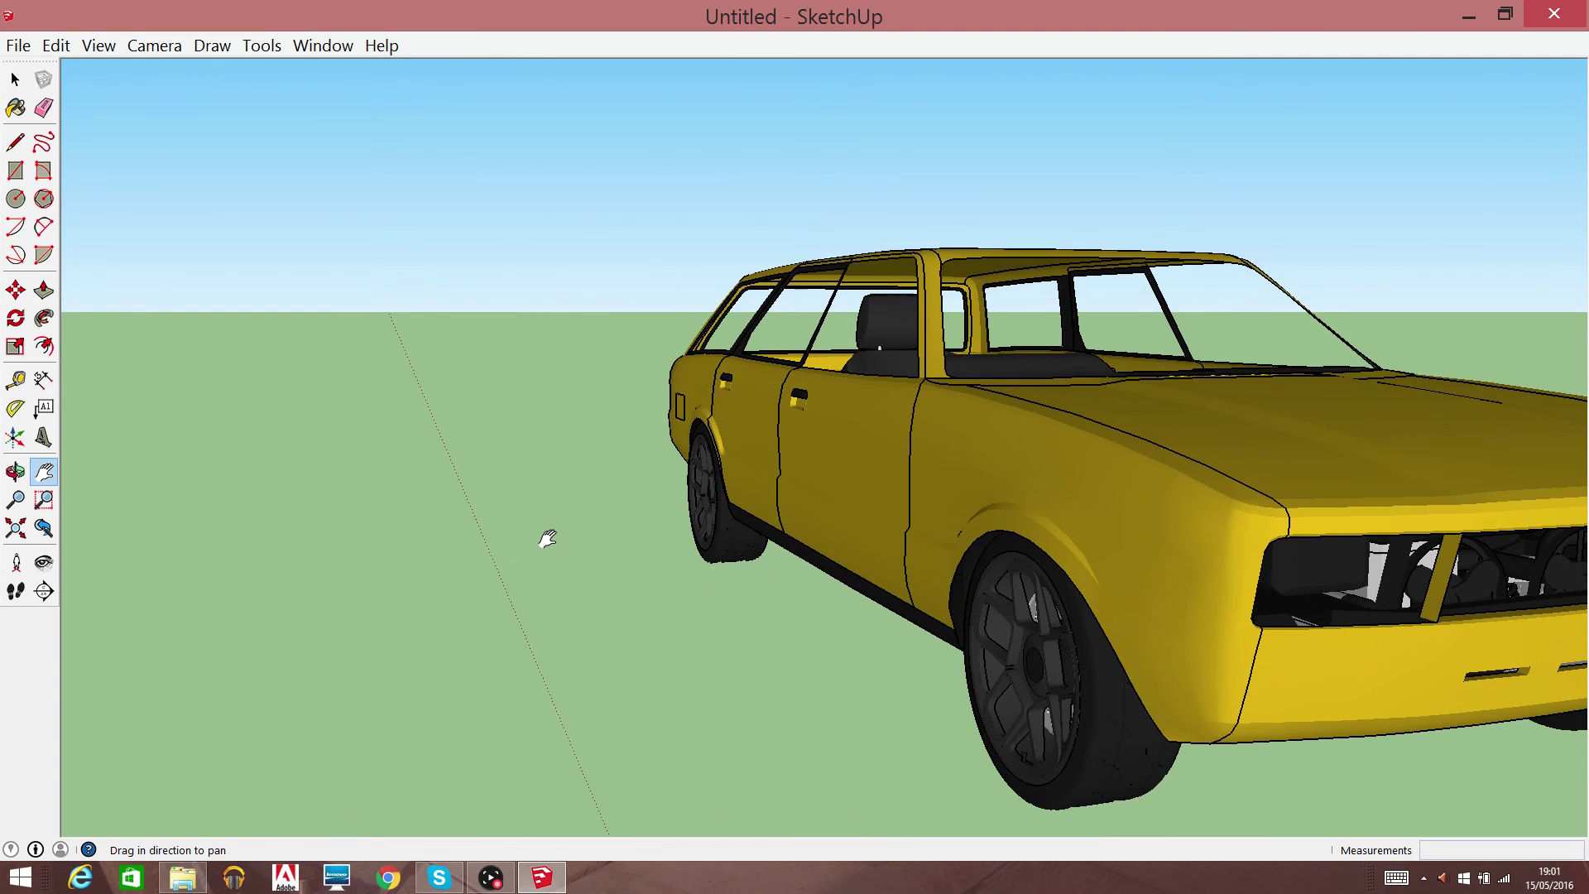
middle_click_drag(369, 461, 133, 483)
left_click_drag(132, 483, 133, 509)
mouse_move(132, 509)
middle_mouse_down()
mouse_move(276, 539)
mouse_move(503, 642)
mouse_move(542, 593)
middle_mouse_up()
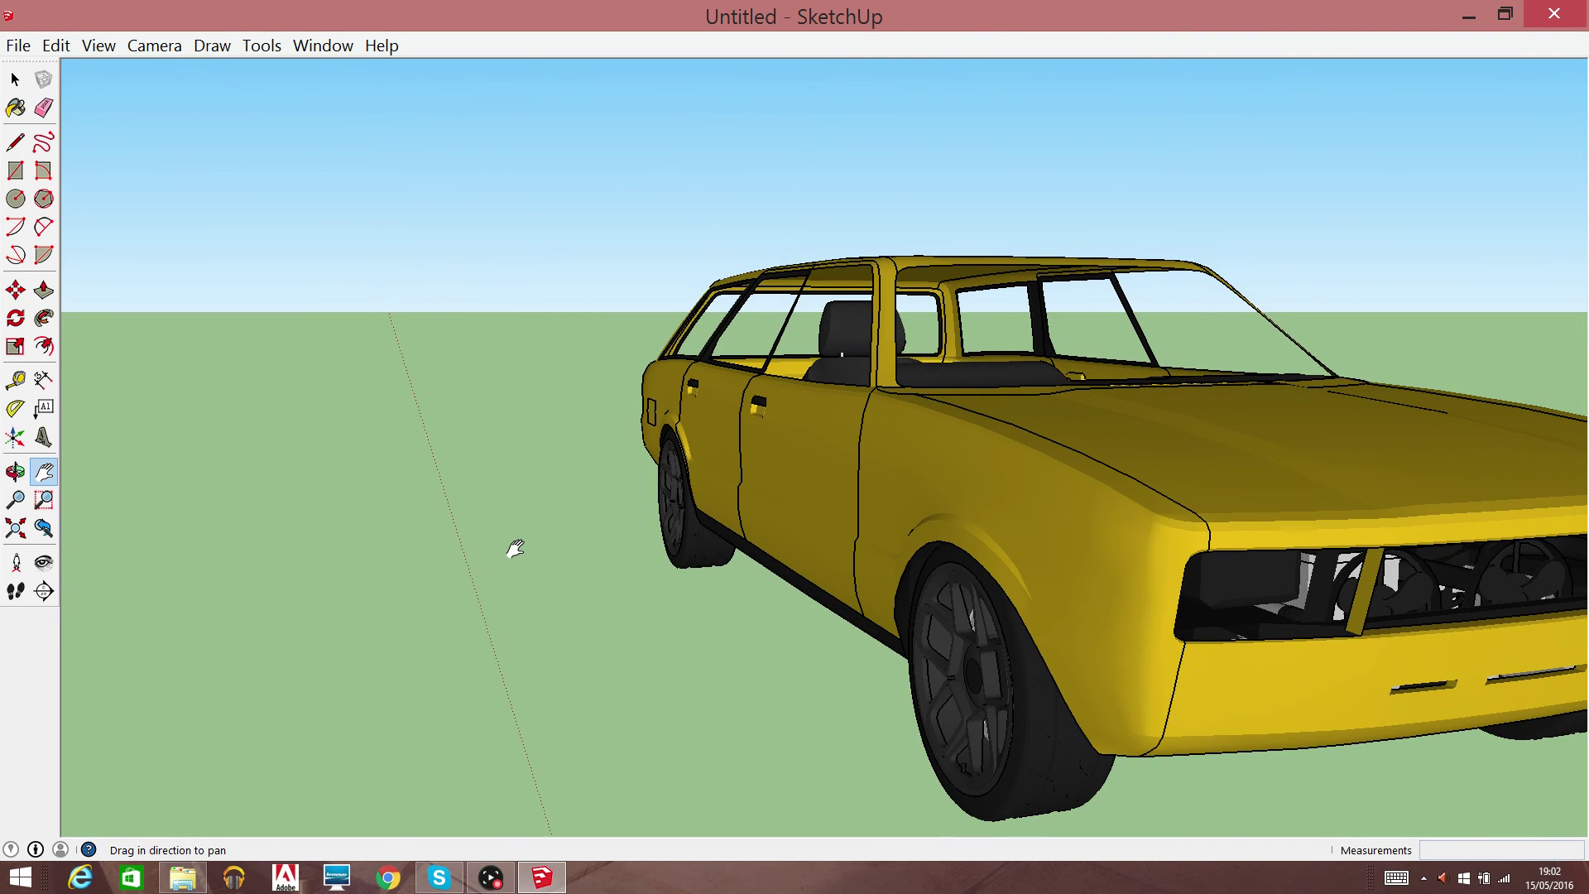
right_click(520, 548)
left_click(561, 648)
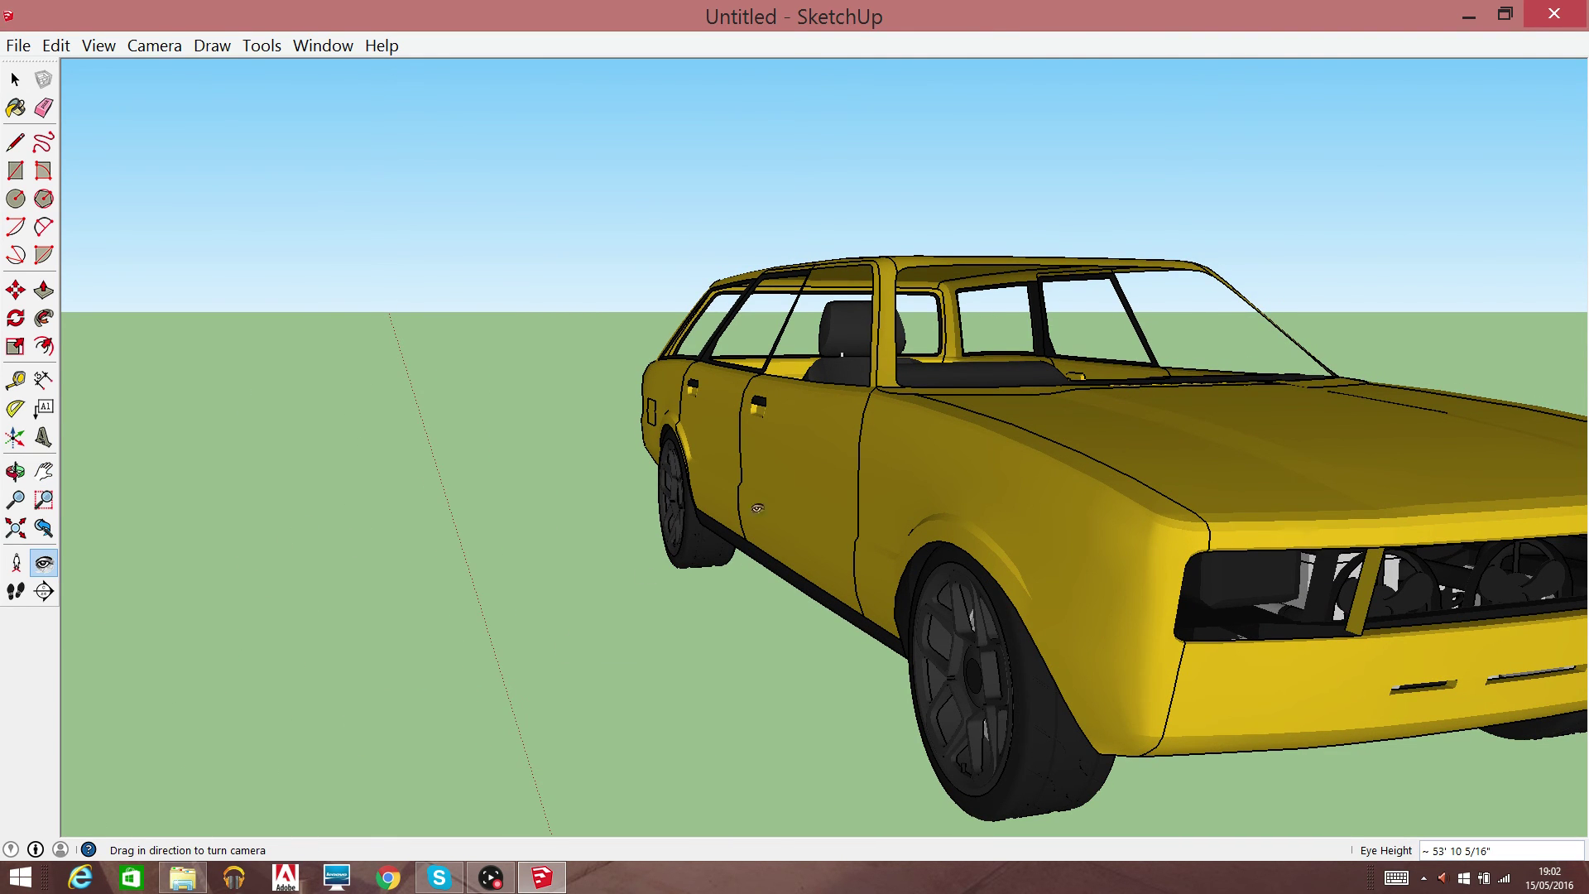
left_click_drag(871, 509, 1111, 591)
Pan and zoom out to centre the whole car, then return to the Select tool
right_click(948, 465)
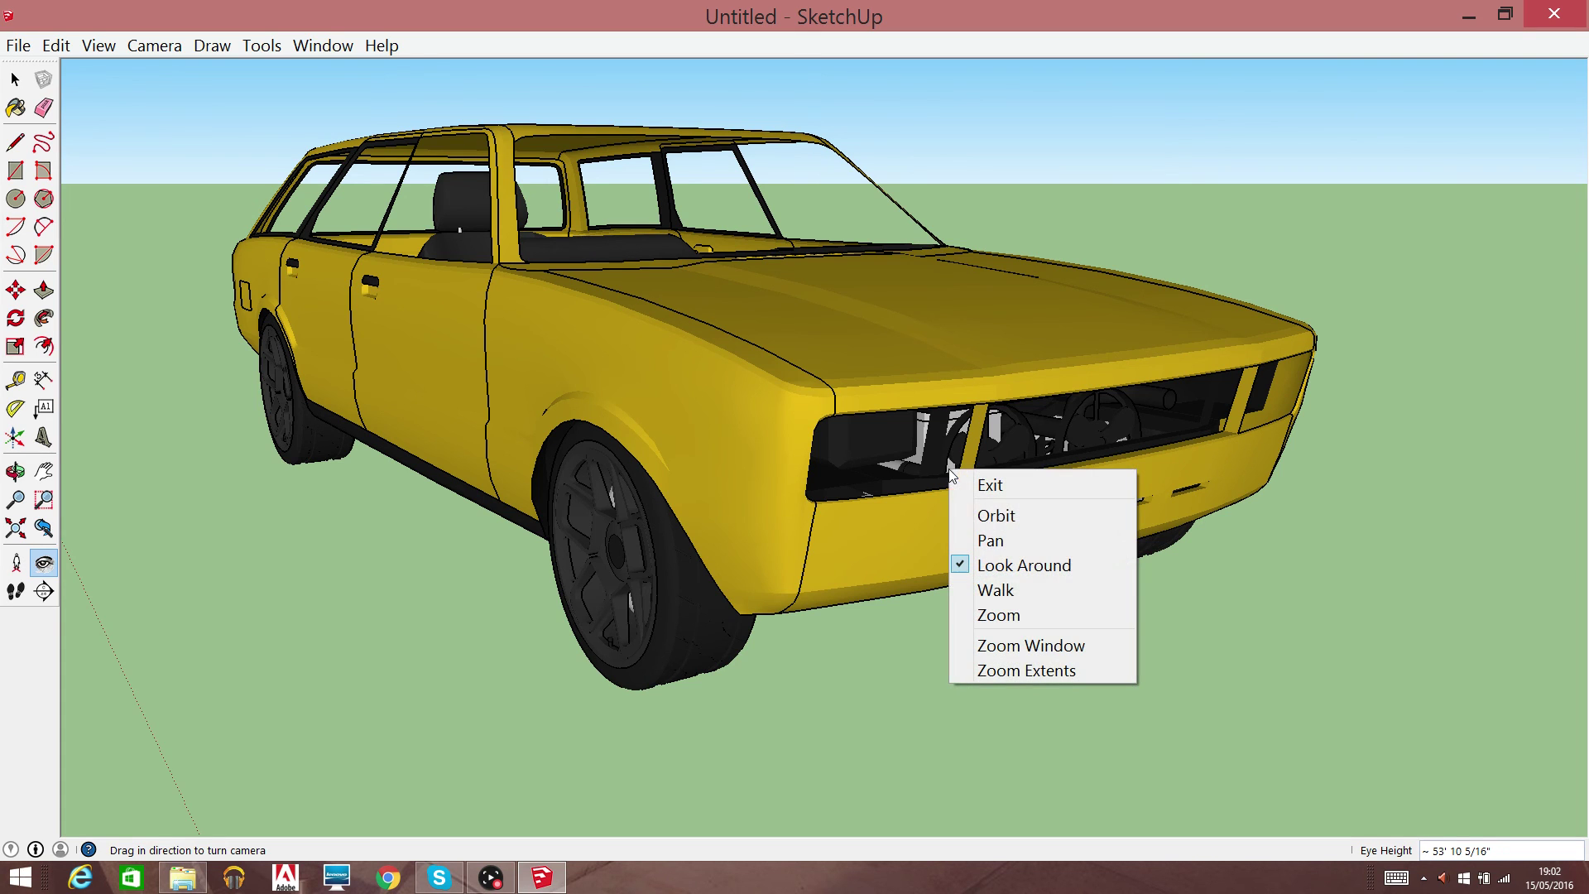
left_click(978, 535)
left_click_drag(847, 481, 1056, 577)
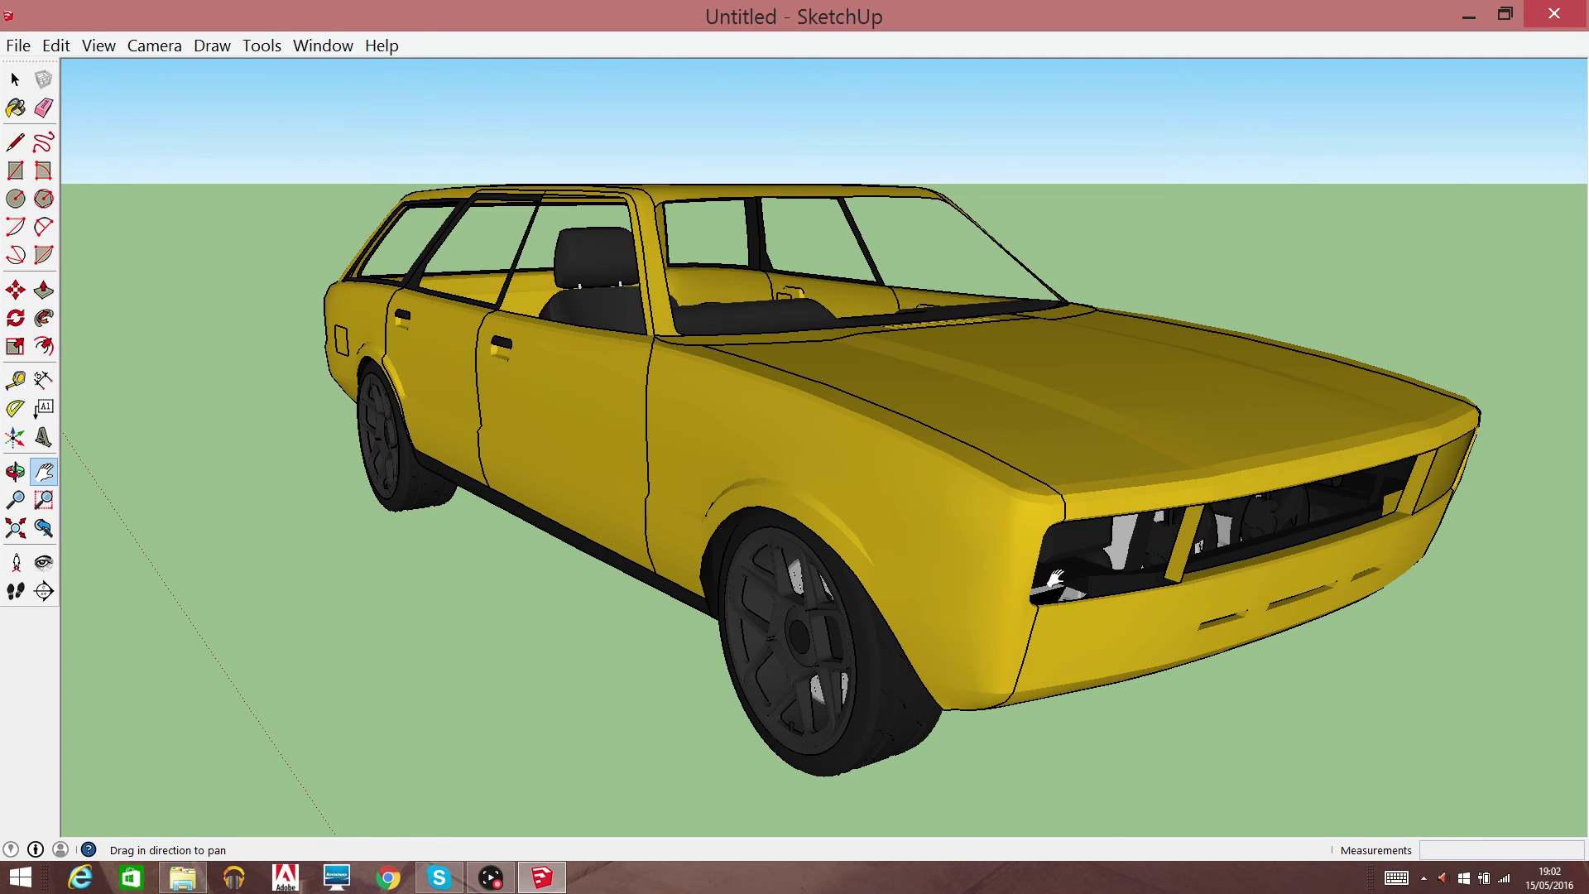
left_click_drag(1056, 577, 1181, 742)
scroll(1075, 580, "up", 3)
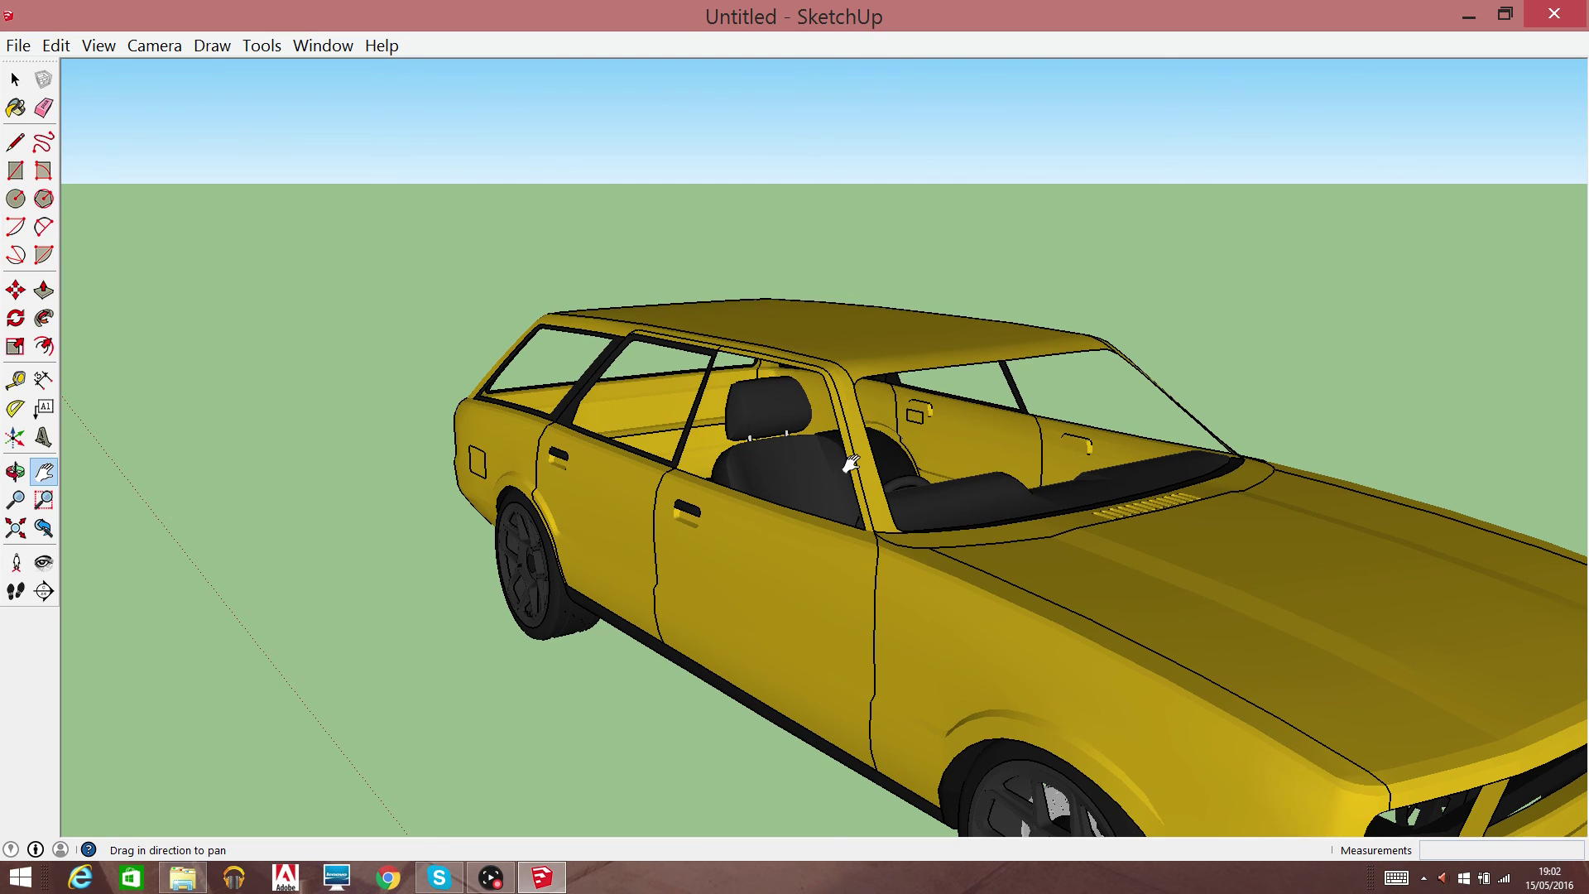
scroll(841, 440, "down", 2)
scroll(674, 368, "down", 2)
scroll(674, 368, "down", 1)
mouse_move(974, 603)
left_mouse_down()
mouse_move(1008, 500)
mouse_move(836, 443)
mouse_move(704, 463)
mouse_move(773, 478)
left_mouse_up()
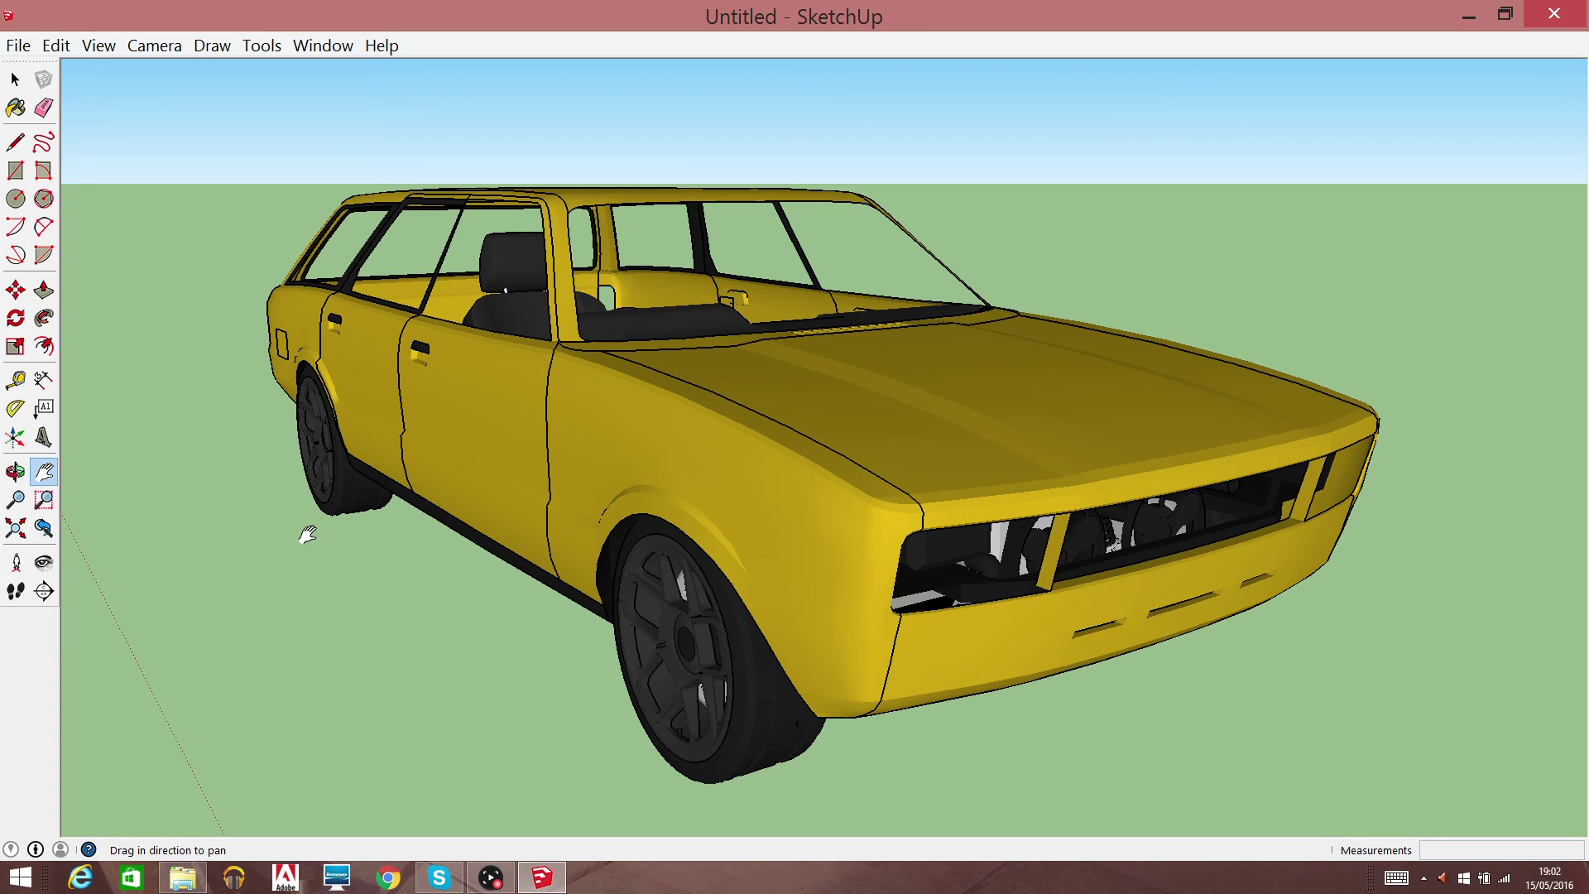
left_click(14, 79)
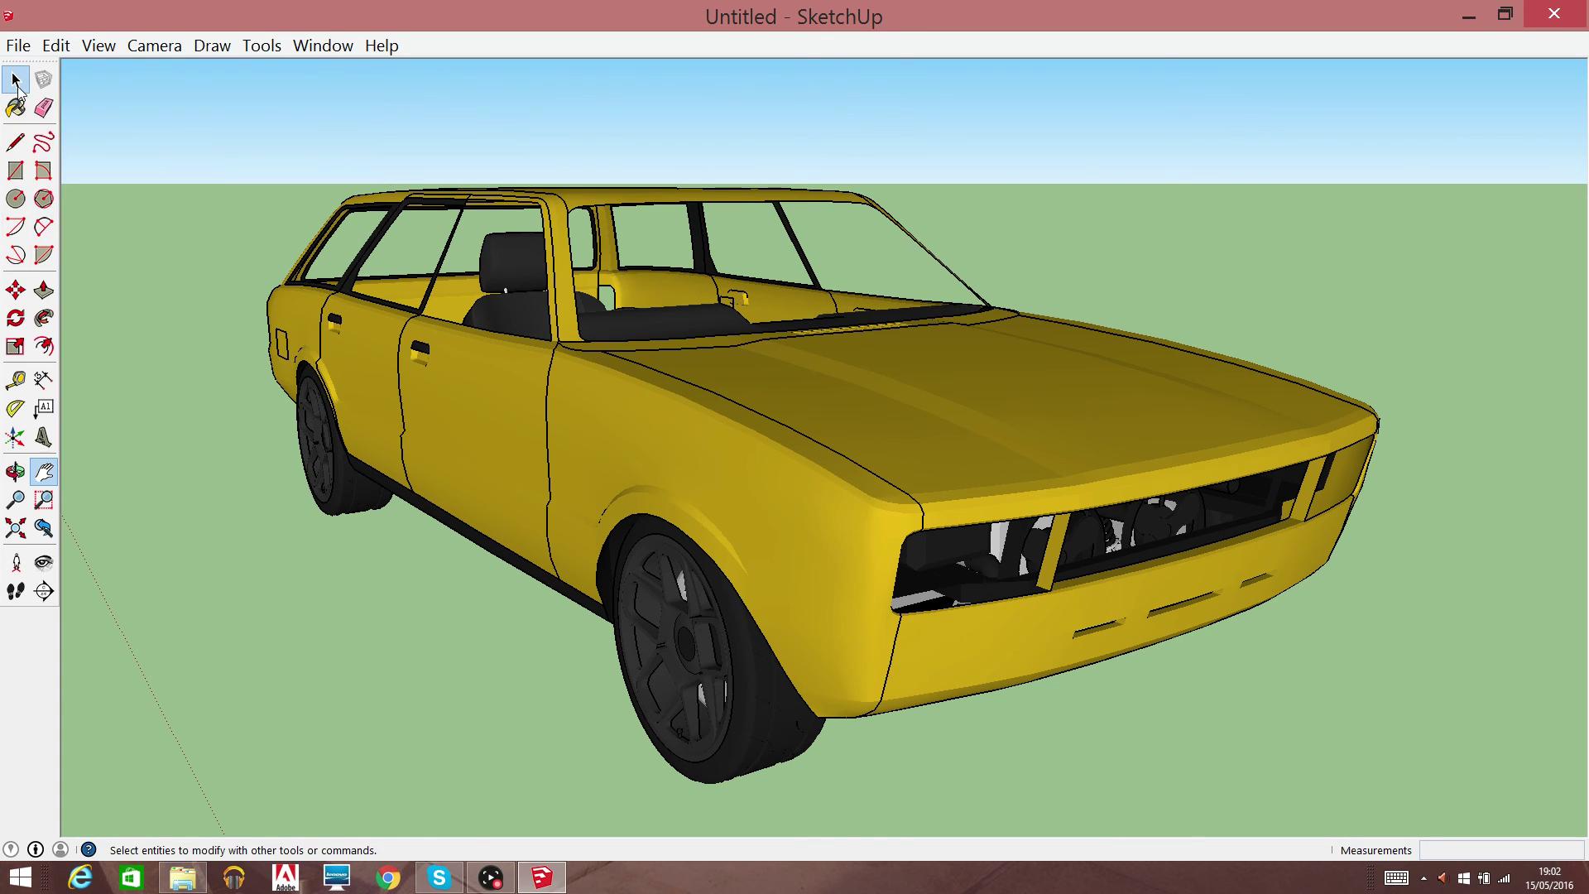